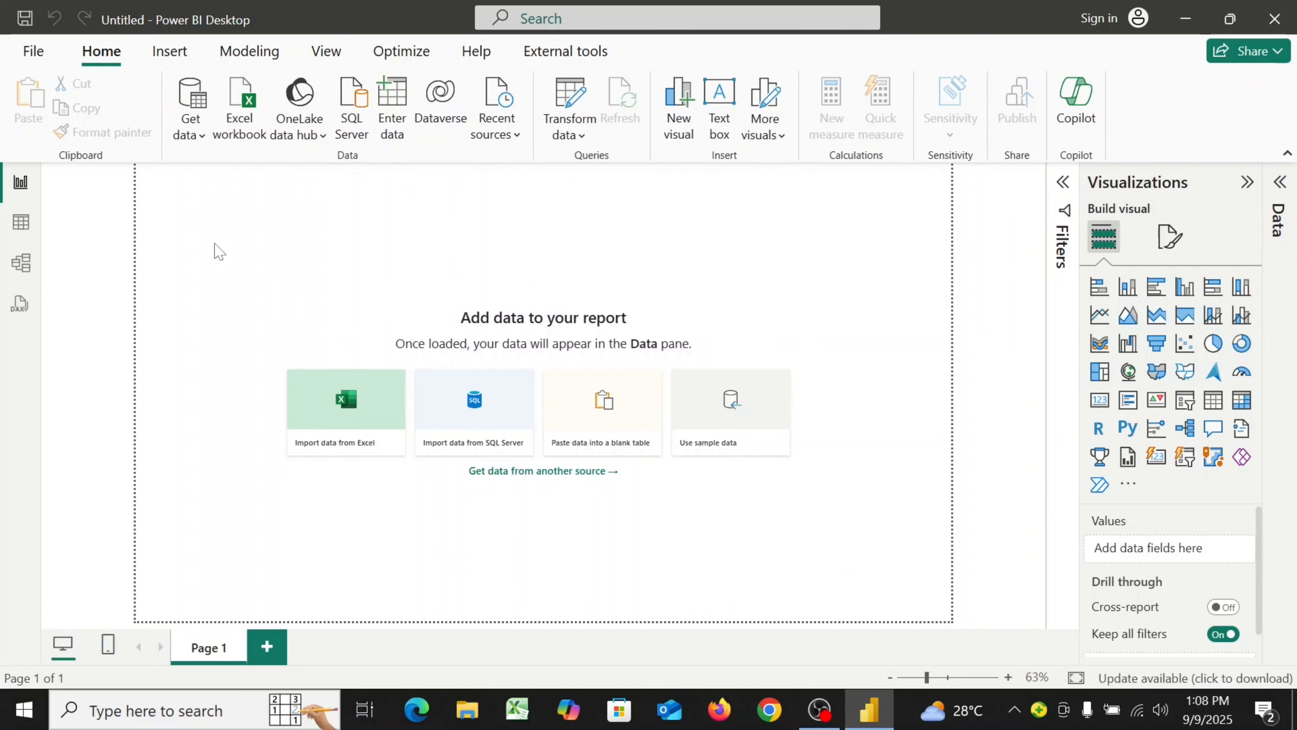
Choose the Diabetic file from the New folder as a Text/CSV data source
{"action": "left_click", "coordinate": [198, 136]}
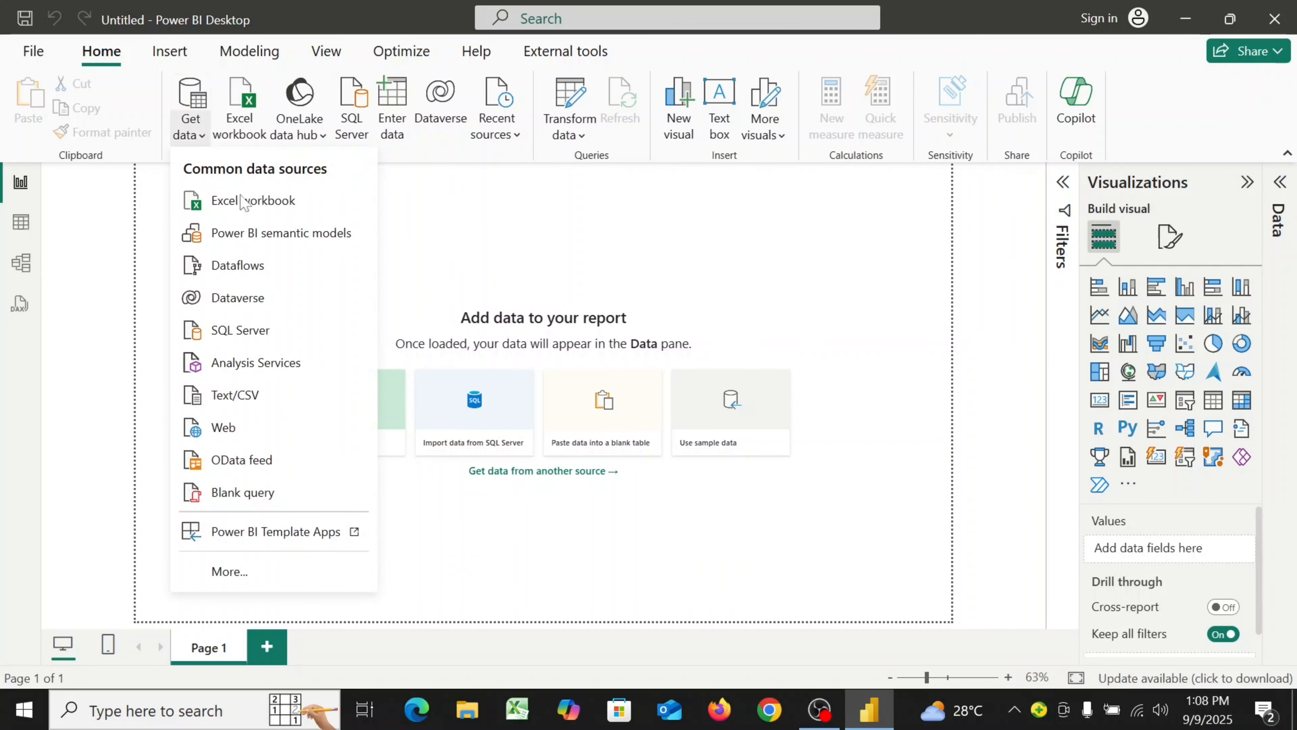
{"action": "left_click", "coordinate": [265, 394]}
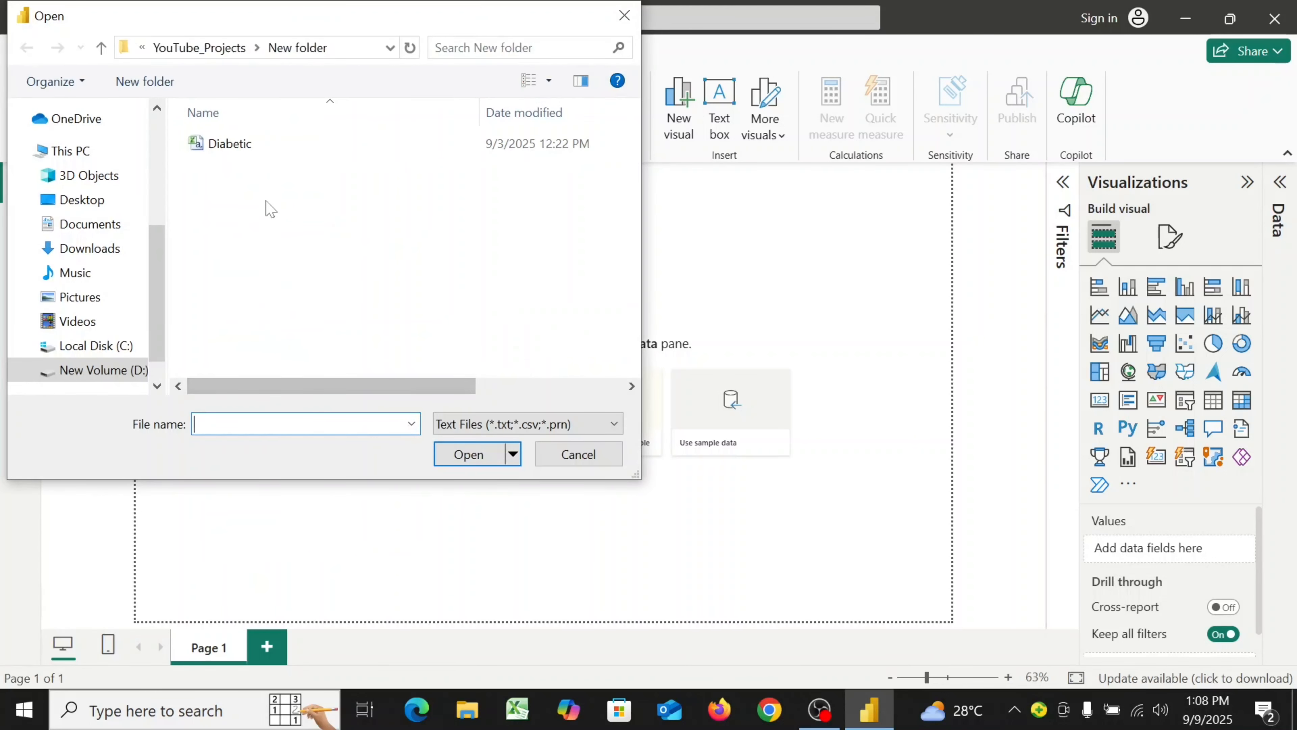
{"action": "left_click", "coordinate": [304, 151]}
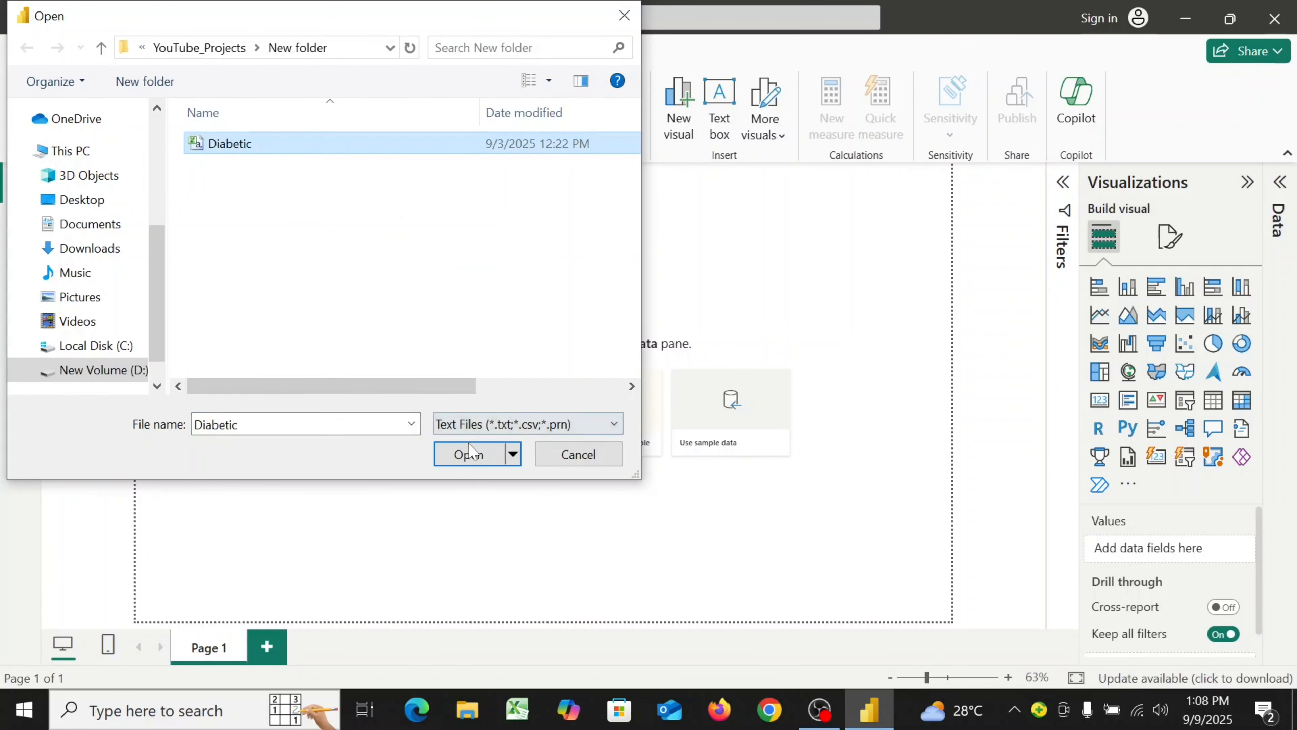
{"action": "left_click", "coordinate": [470, 454]}
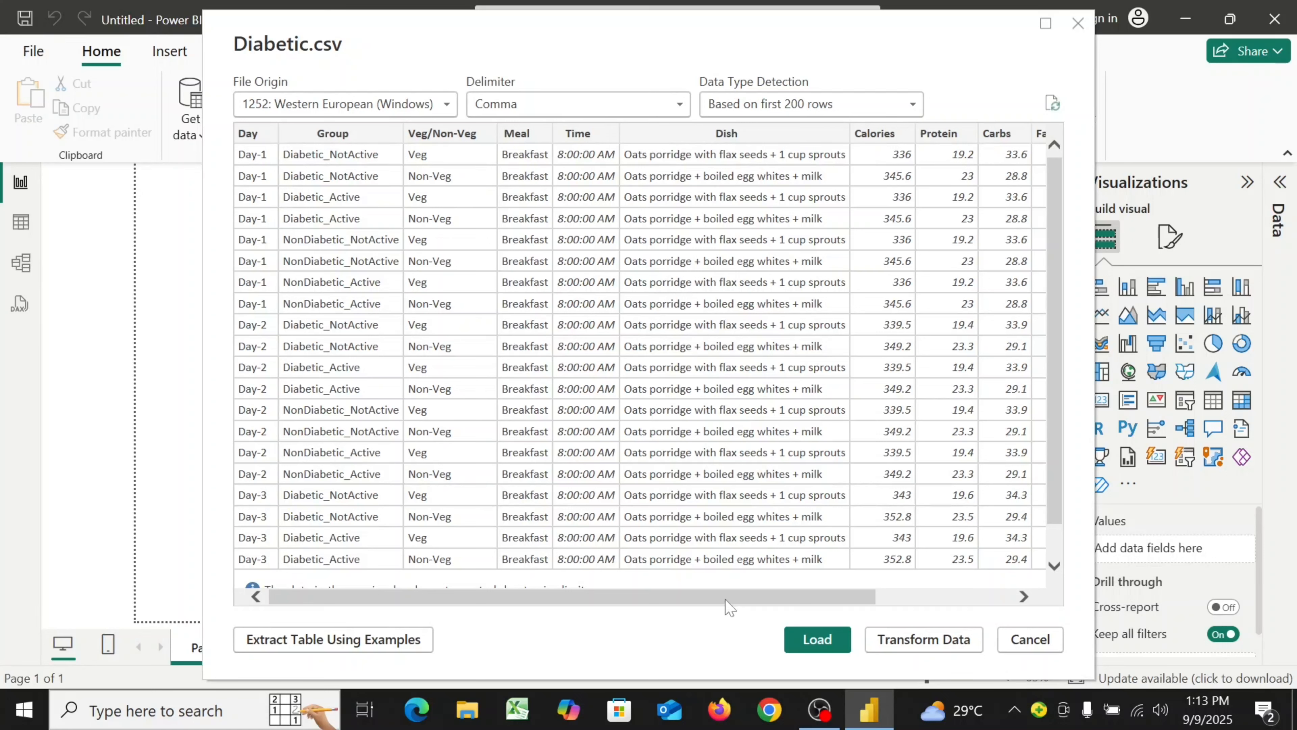
Scroll through the Diabetic.csv preview columns and load the data
{"action": "left_click_drag", "start_coordinate": [731, 597], "coordinate": [868, 619]}
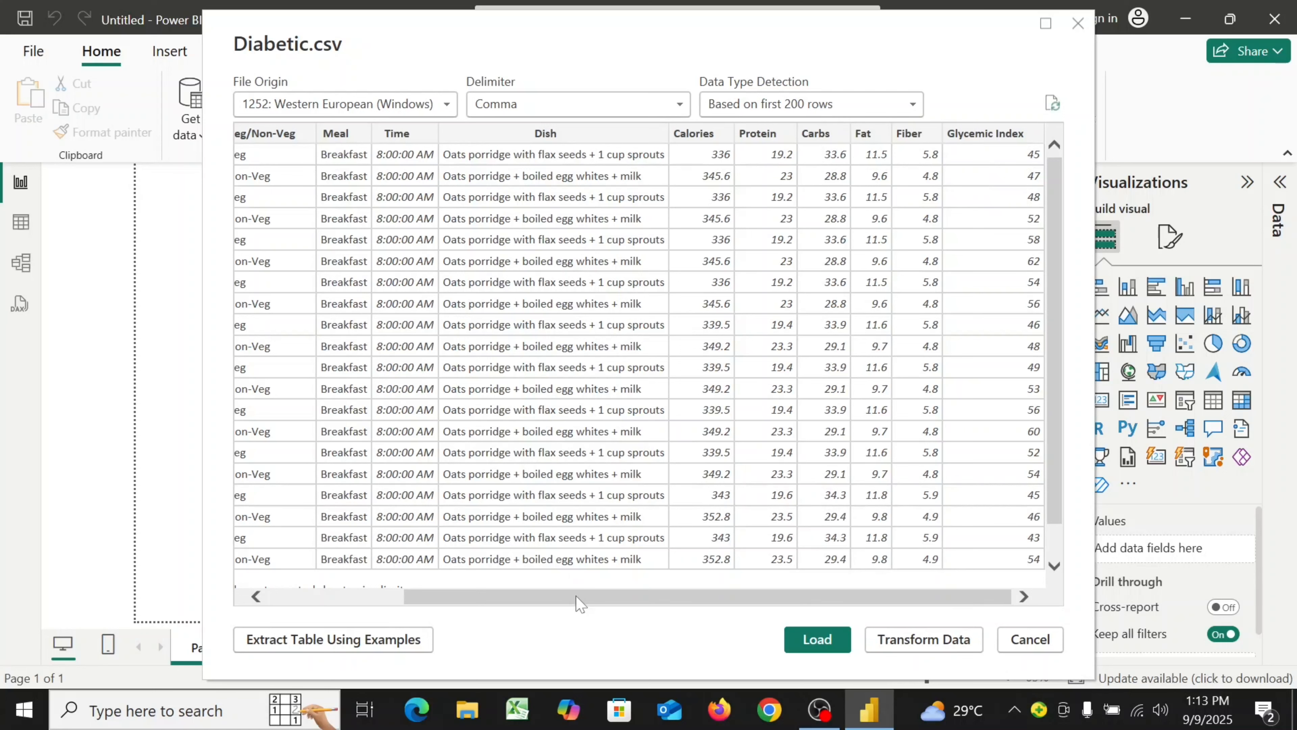
{"action": "left_click_drag", "start_coordinate": [579, 603], "coordinate": [413, 604]}
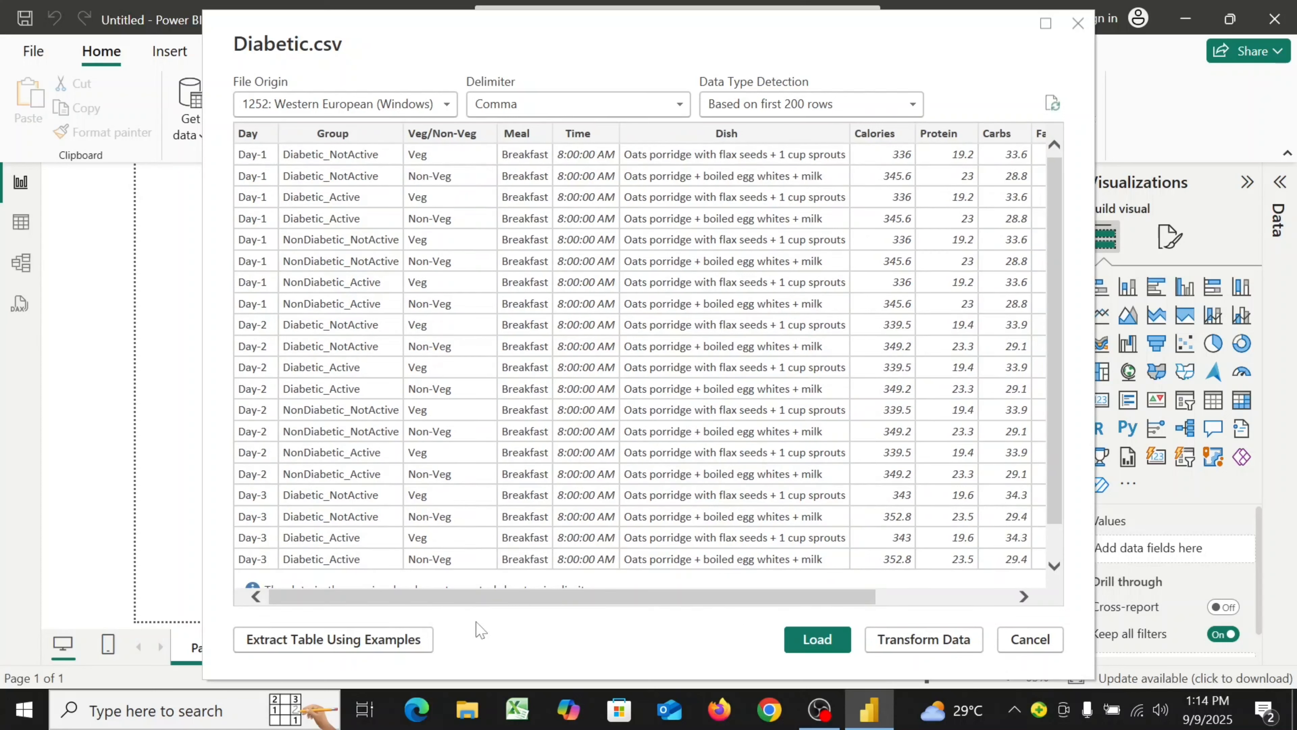
{"action": "left_click_drag", "start_coordinate": [470, 598], "coordinate": [654, 647]}
{"action": "left_click", "coordinate": [817, 639]}
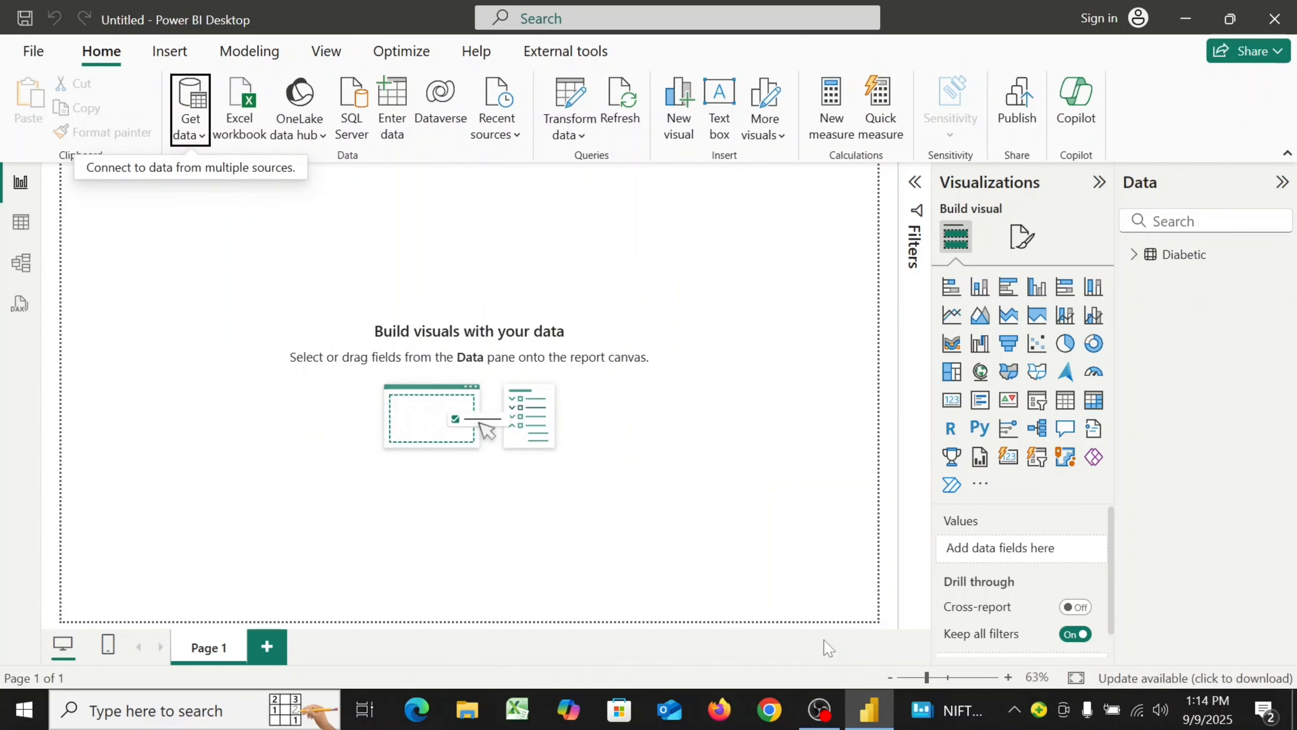
Insert a text box titled "Diabetes Nutrition & glycemic Control Dashboard" on the canvas
{"action": "left_click", "coordinate": [1133, 255]}
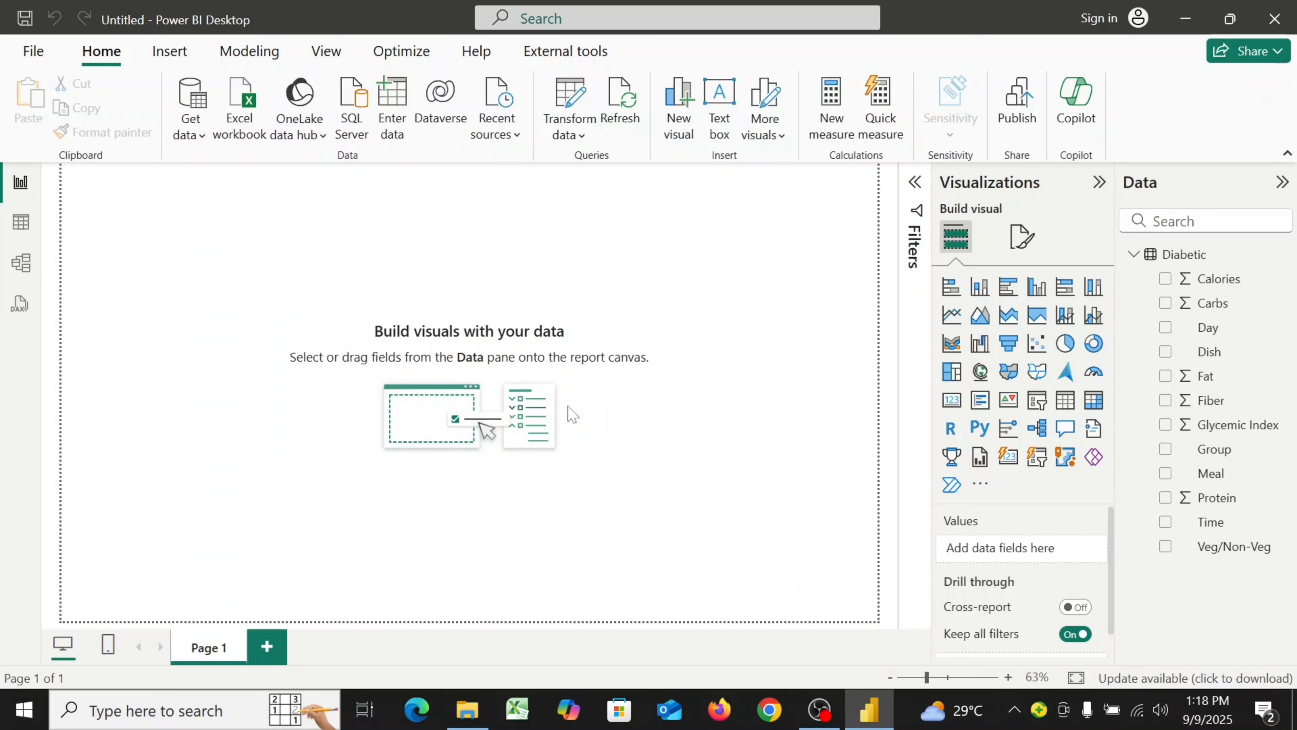
{"action": "left_click", "coordinate": [724, 143]}
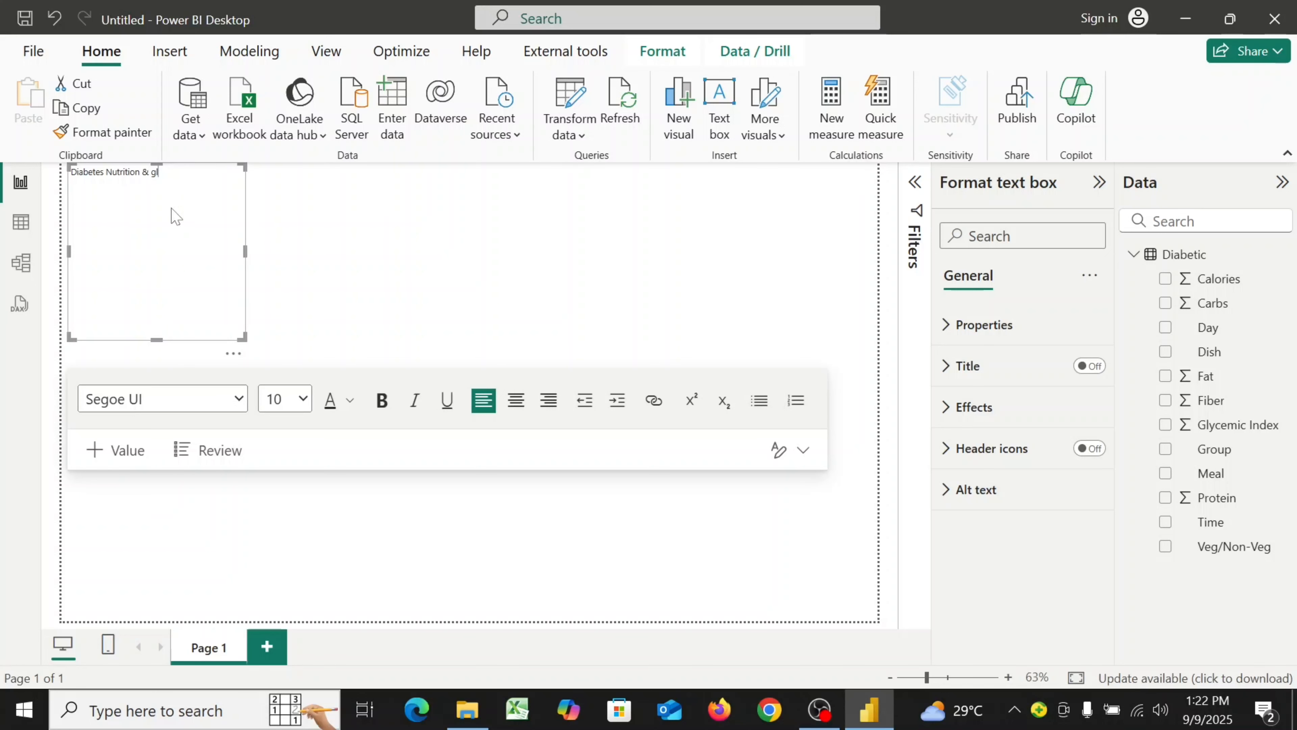
{"action": "type", "text": "ycemic Control Dashboard"}
Set the whole title text to font size 24
{"action": "key", "text": "ctrl+a"}
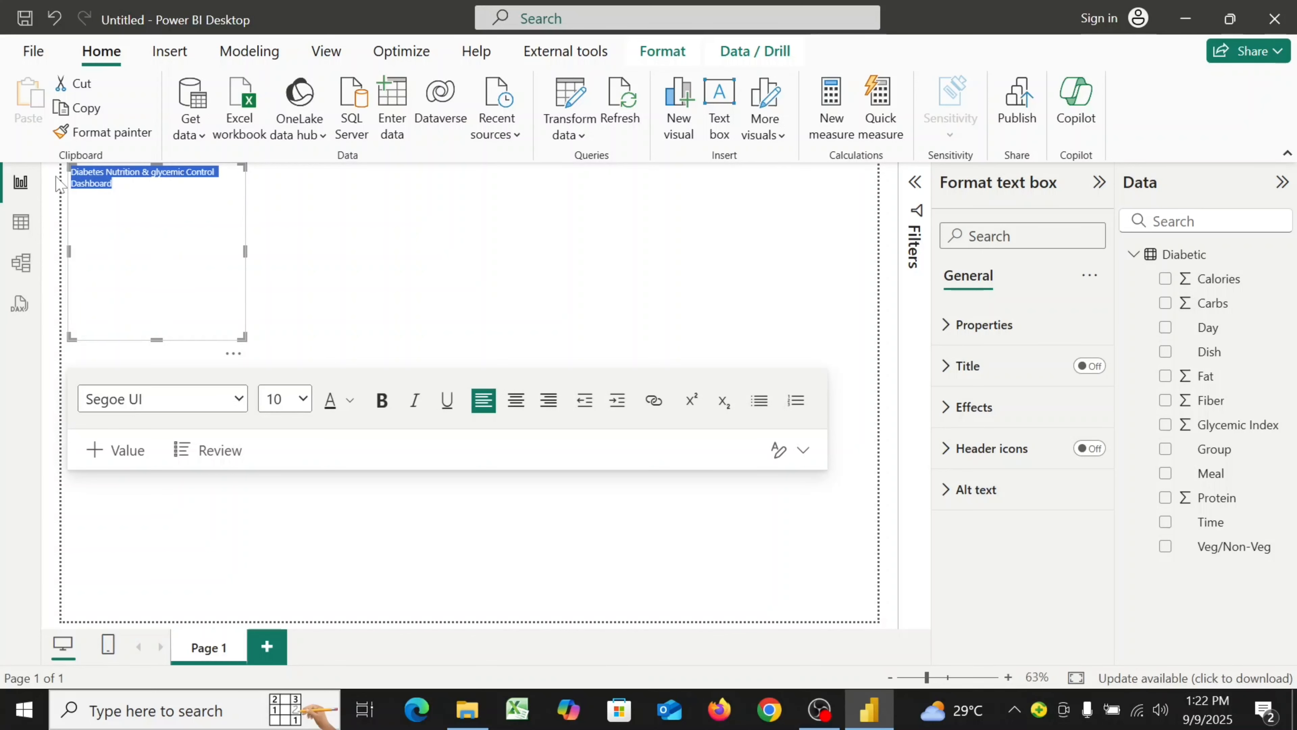
{"action": "left_click", "coordinate": [302, 398]}
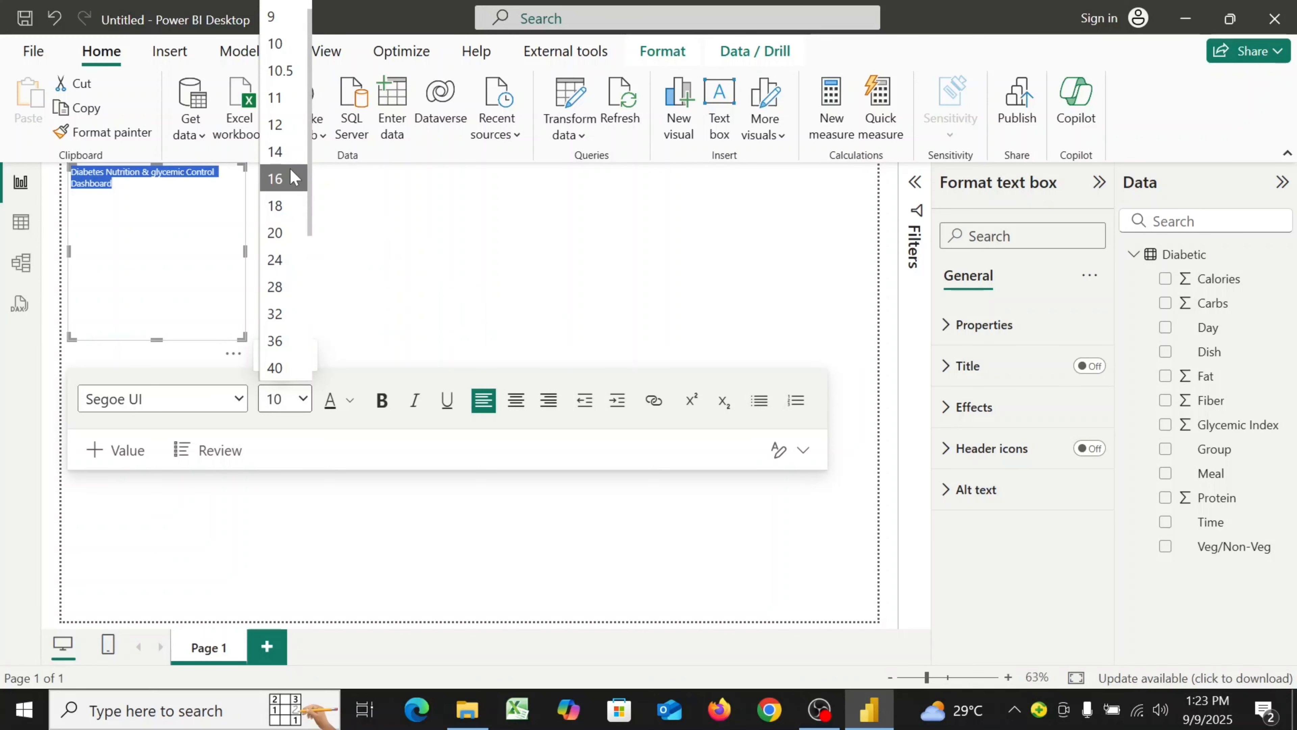
{"action": "left_click", "coordinate": [284, 259]}
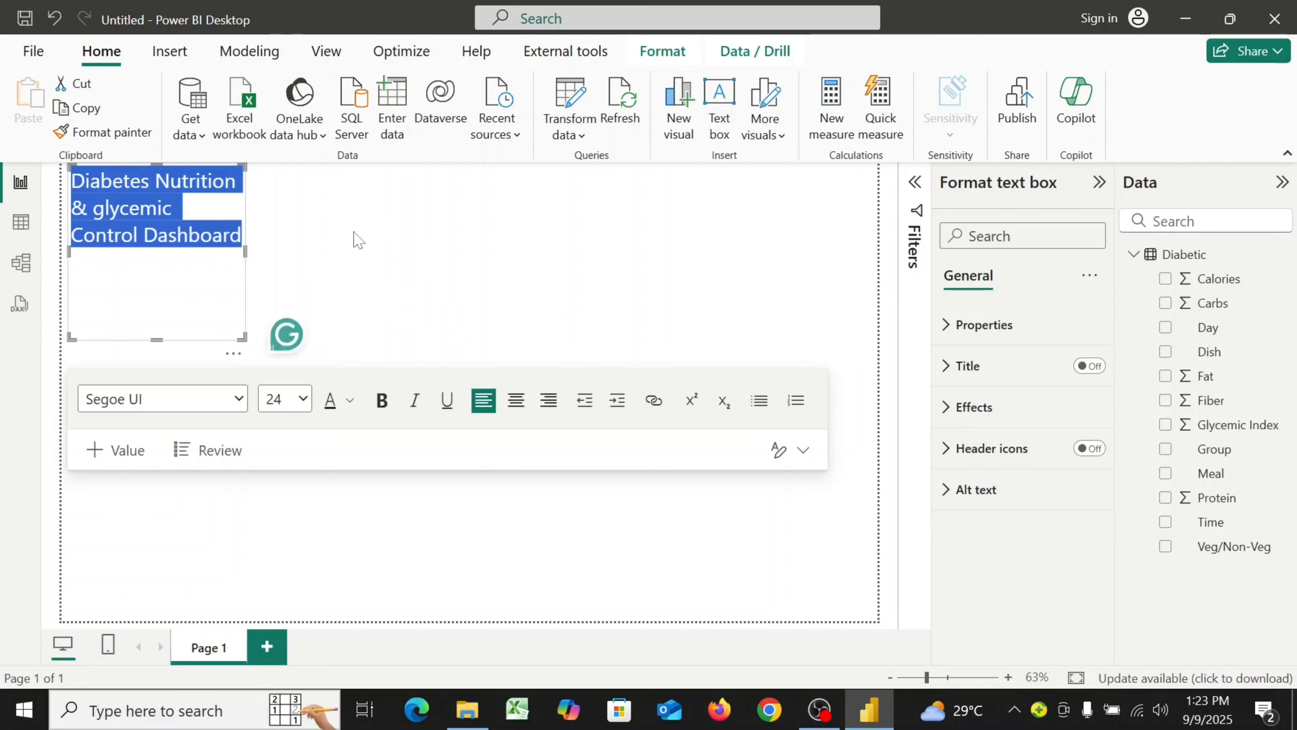
Resize the title box to a single wide line and make the title text bold
{"action": "left_click_drag", "start_coordinate": [244, 252], "coordinate": [538, 235]}
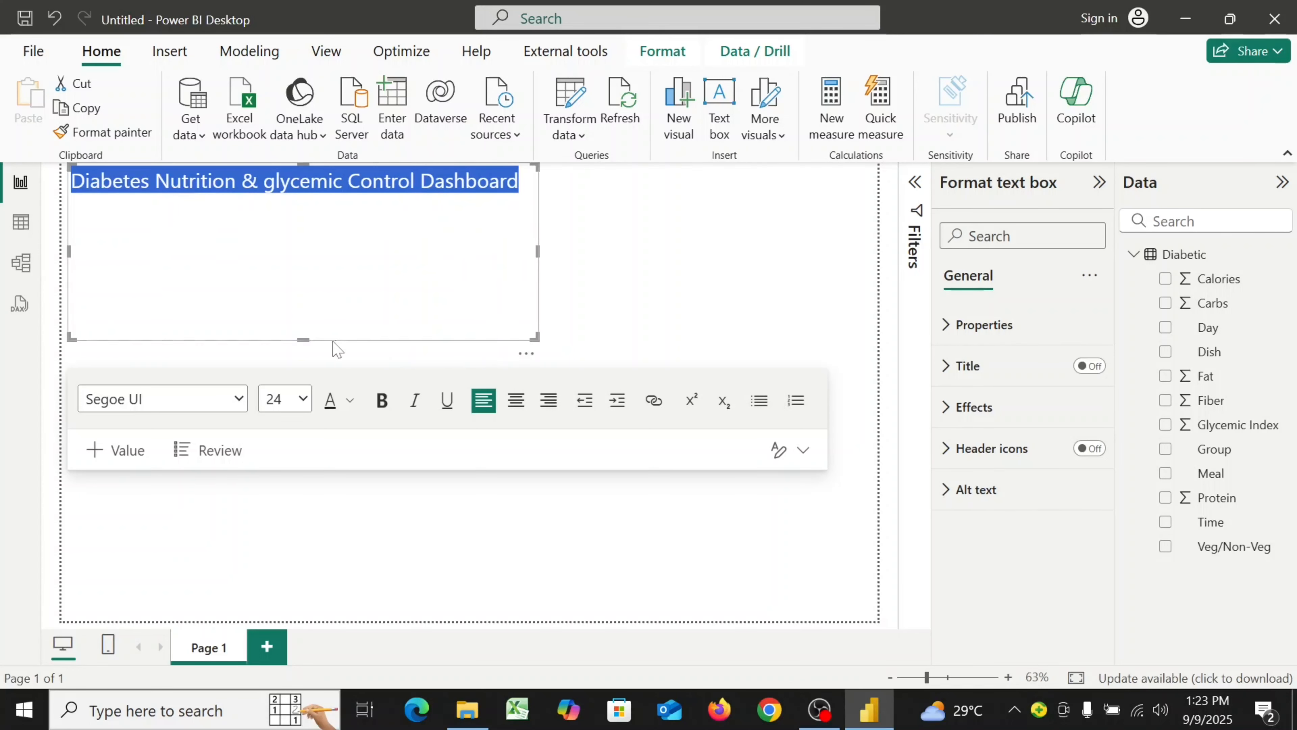
{"action": "left_click_drag", "start_coordinate": [303, 339], "coordinate": [319, 209]}
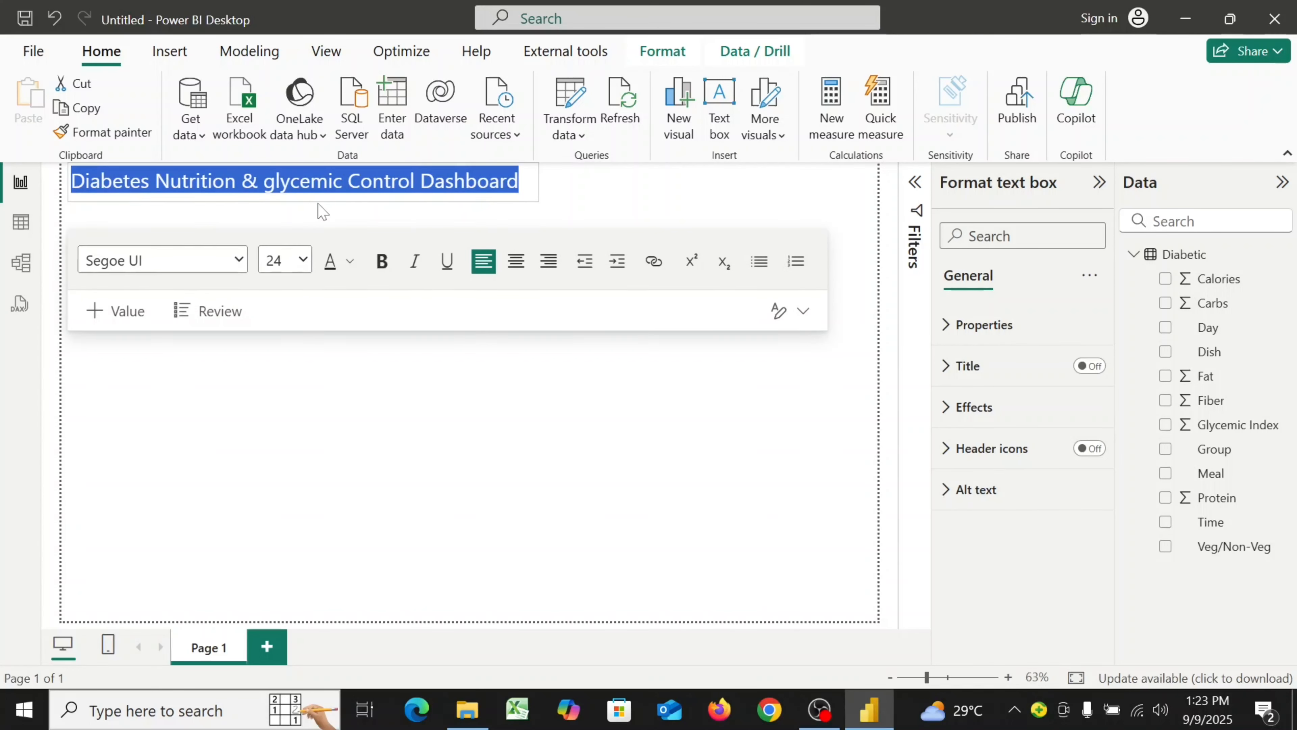
{"action": "left_click", "coordinate": [391, 274]}
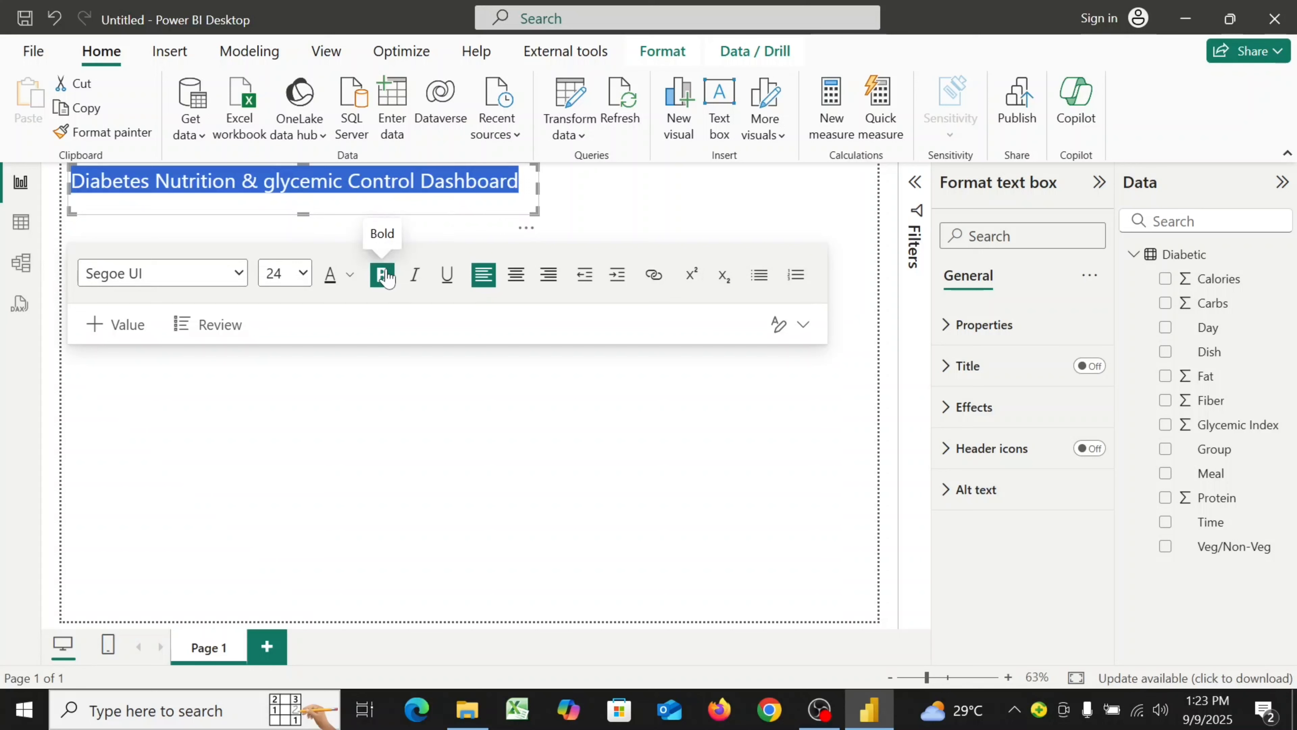
{"action": "left_click", "coordinate": [389, 277]}
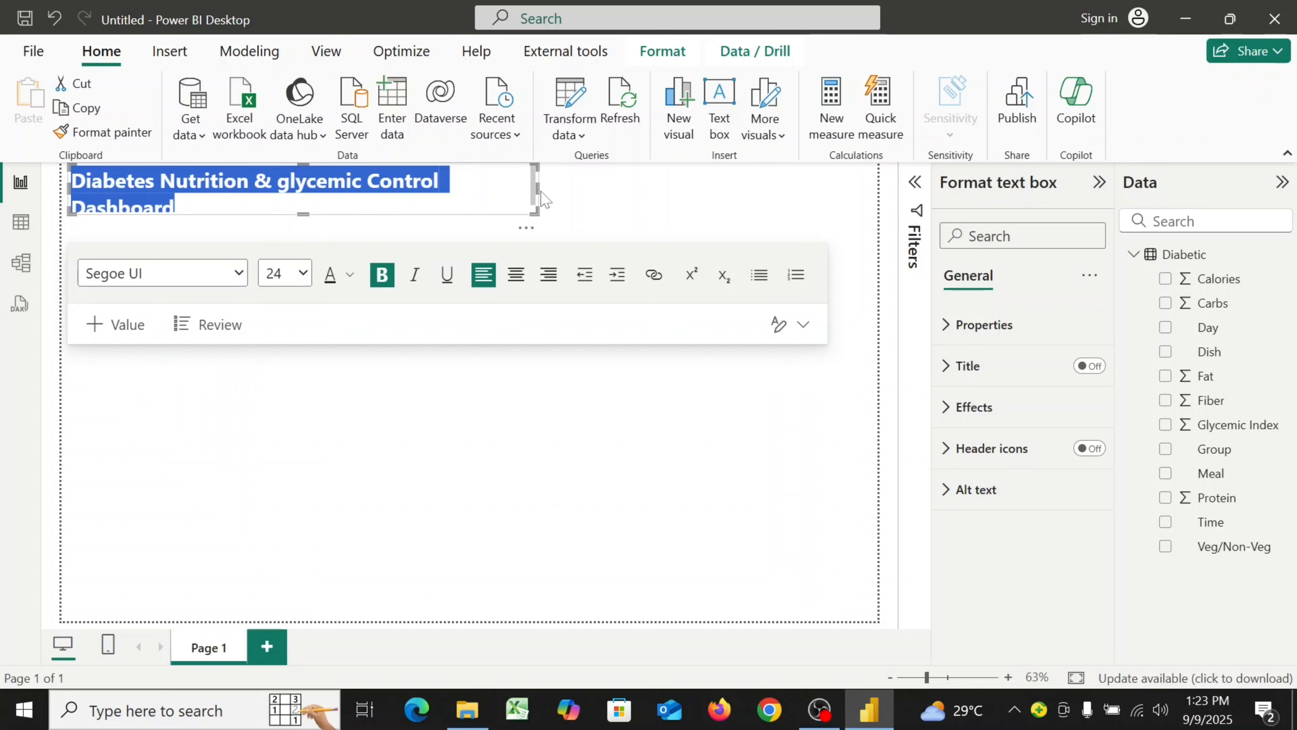
{"action": "left_click_drag", "start_coordinate": [535, 188], "coordinate": [613, 204]}
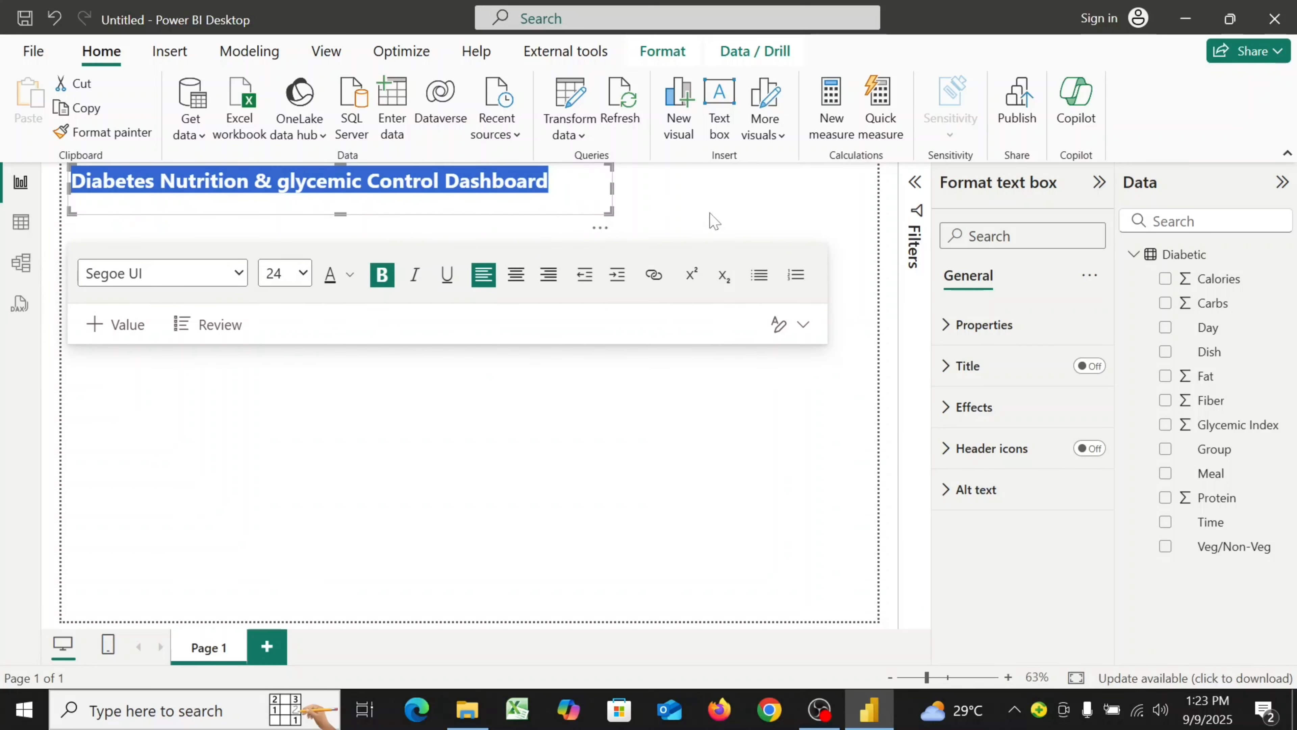
Turn off the background effect of the title text box
{"action": "left_click", "coordinate": [951, 414]}
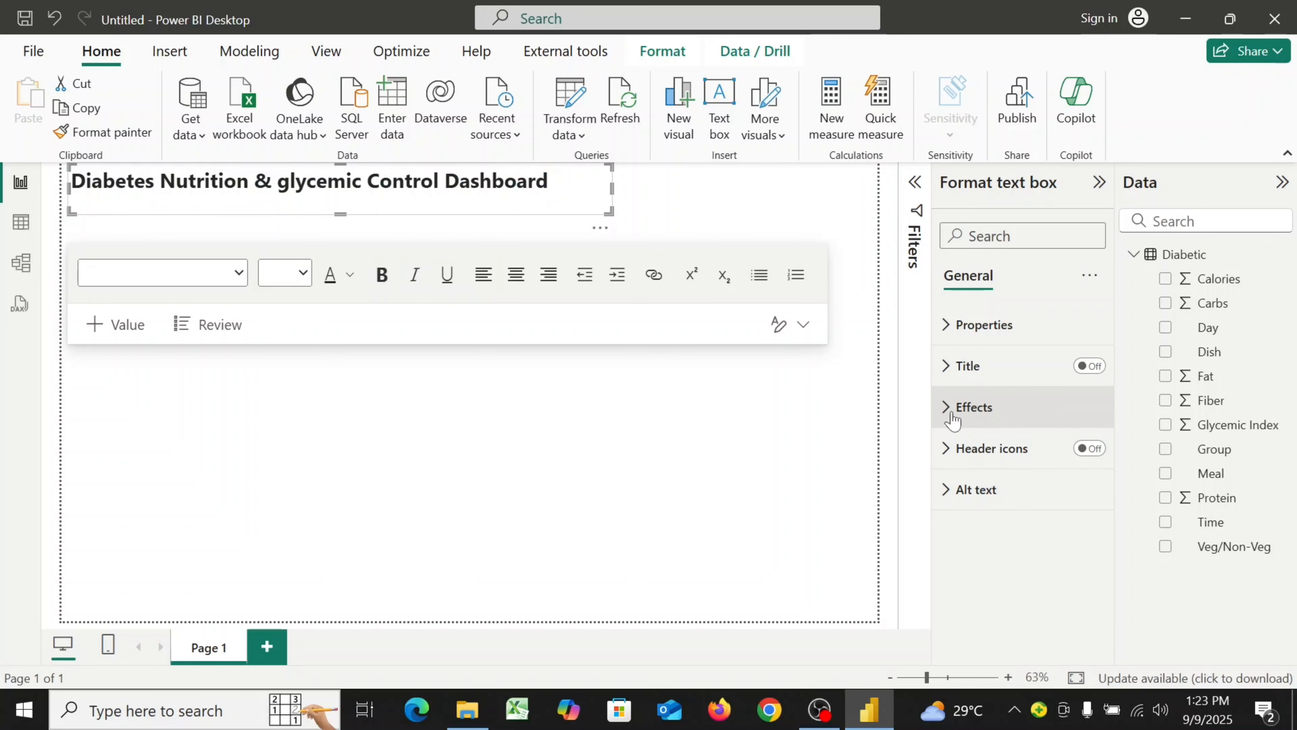
{"action": "left_click", "coordinate": [1080, 455]}
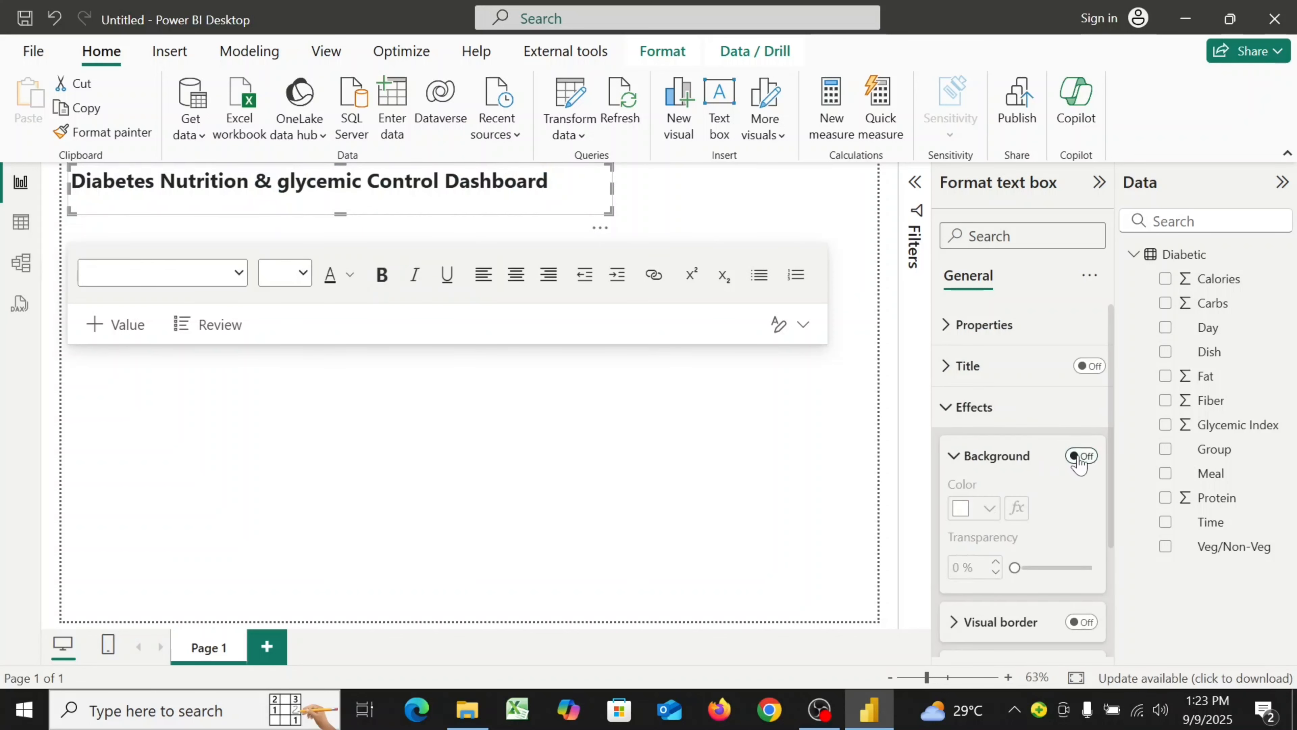
{"action": "left_click", "coordinate": [951, 411]}
{"action": "left_click", "coordinate": [775, 438]}
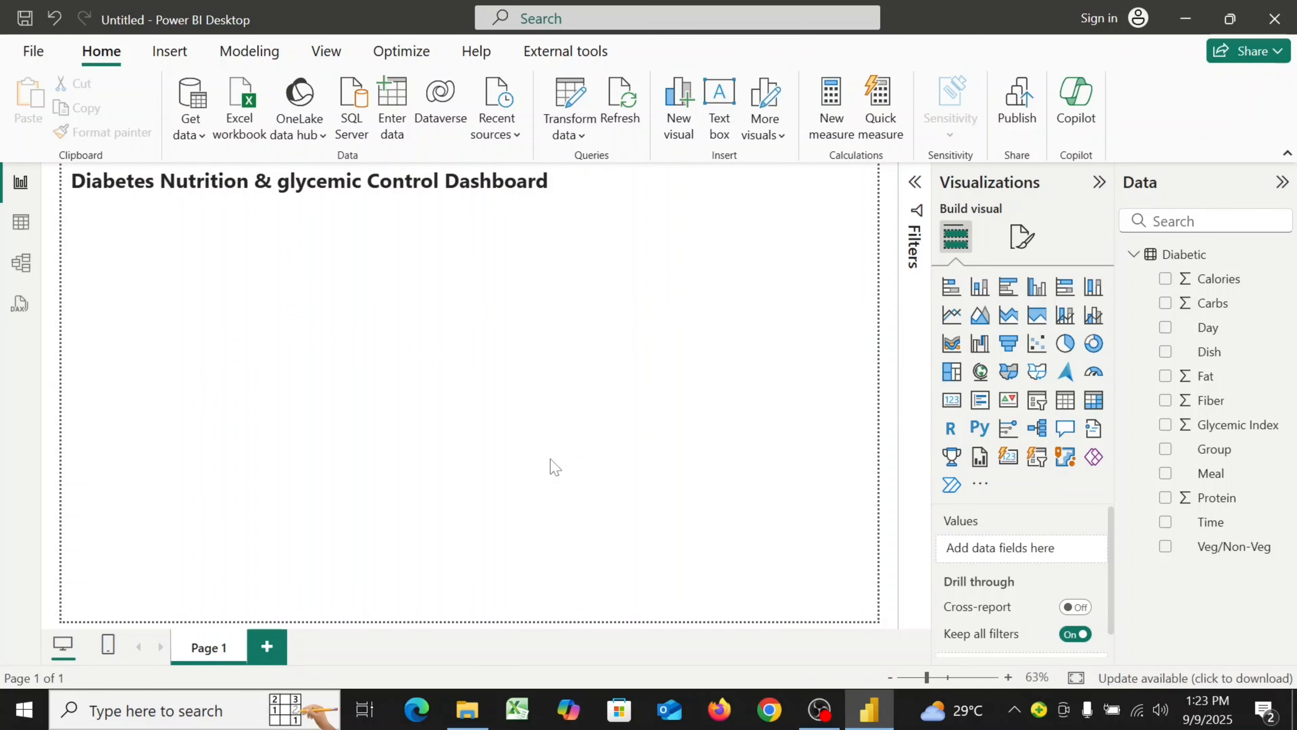
Create a new measure and name it Avg Breakfast Calories
{"action": "left_click", "coordinate": [845, 134]}
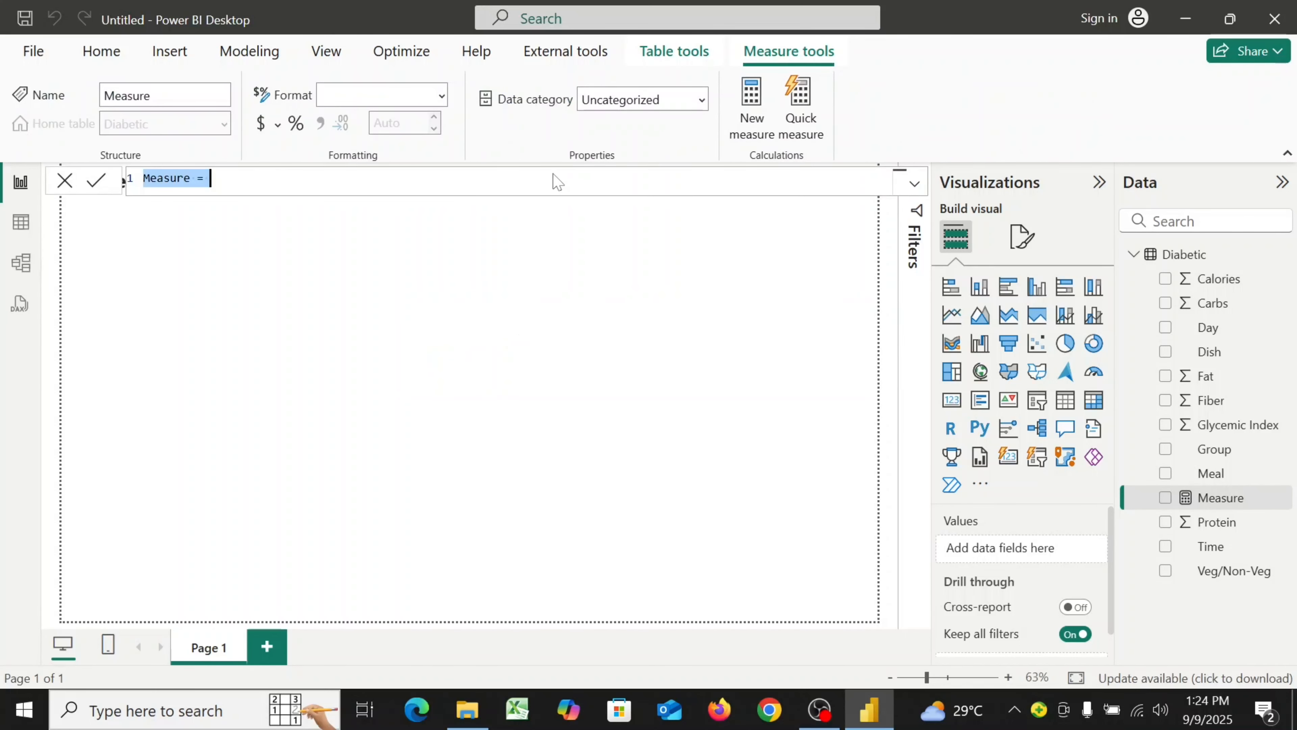
{"action": "type", "text": "Avg "}
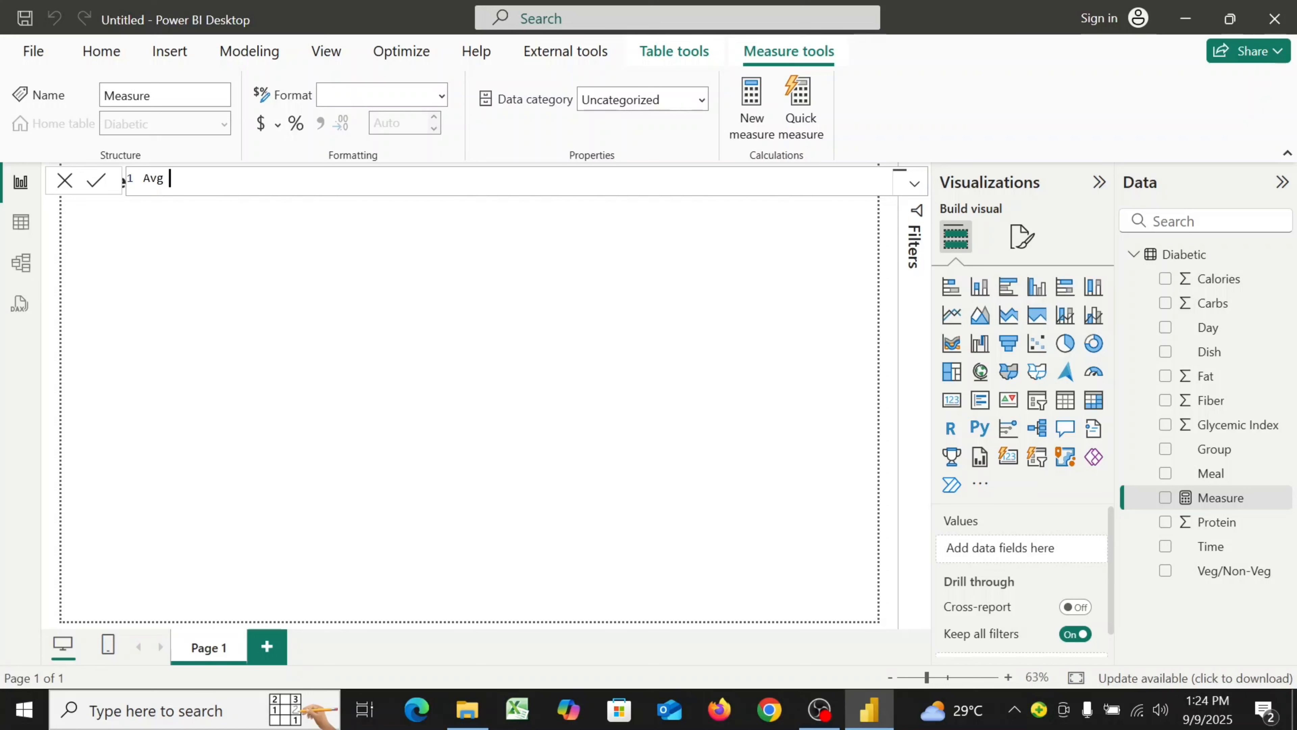
{"action": "type", "text": "Breakfast Calories ="}
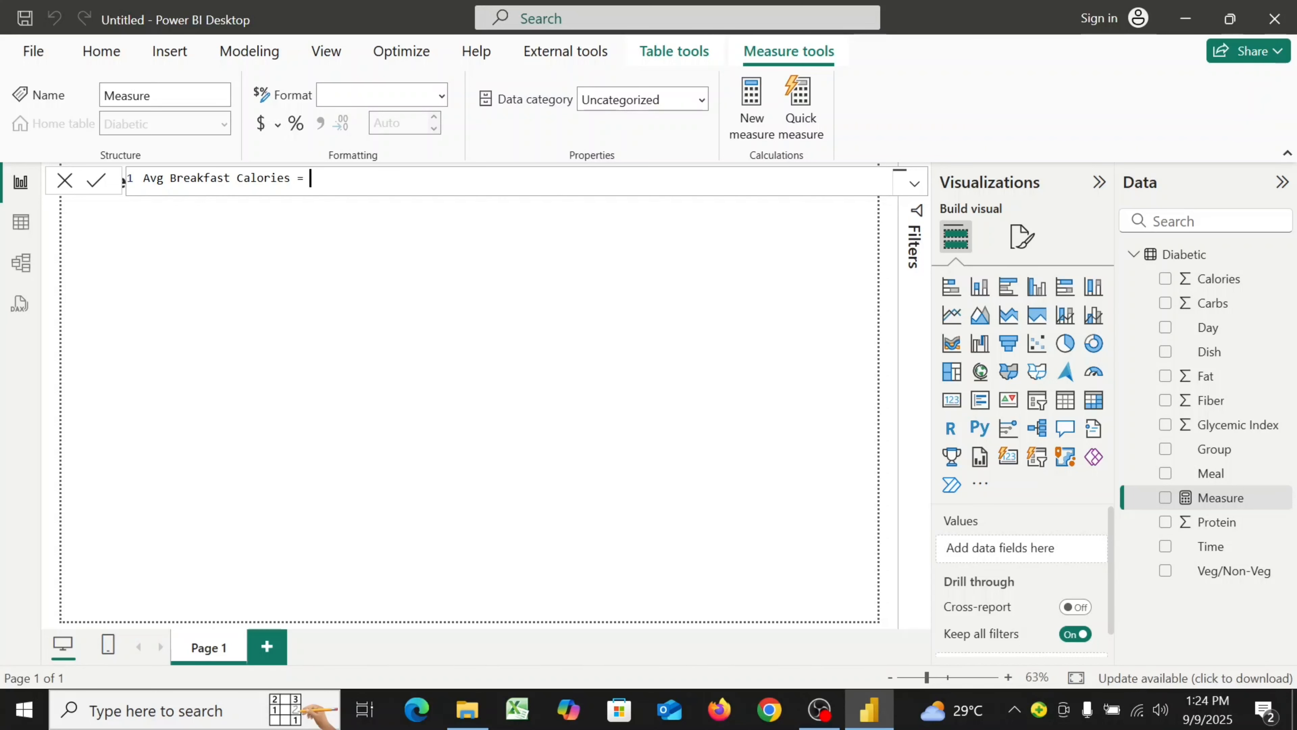
Begin the measure formula with CALCULATE( AVERAGE(Diabetic[Calories]), on separate lines
{"action": "key", "text": "shift+Return"}
{"action": "type", "text": "cal"}
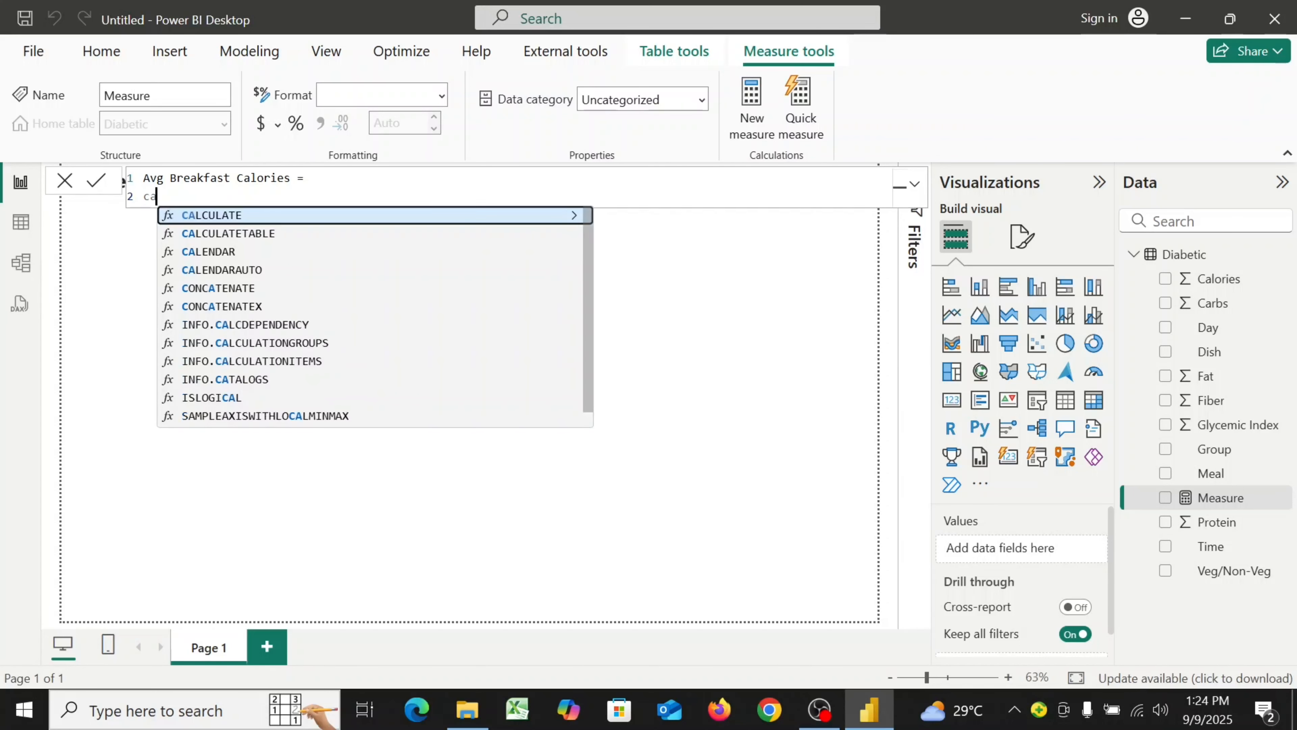
{"action": "left_click", "coordinate": [469, 218]}
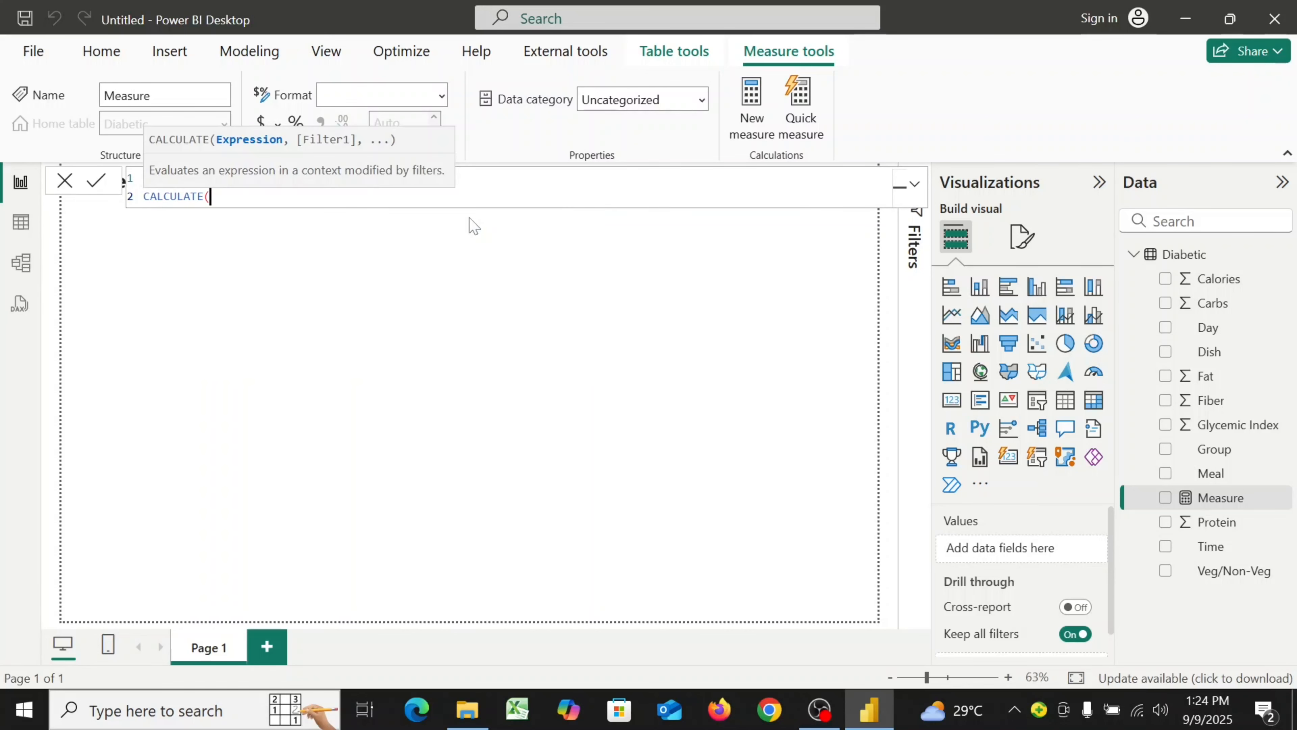
{"action": "key", "text": "shift+Return"}
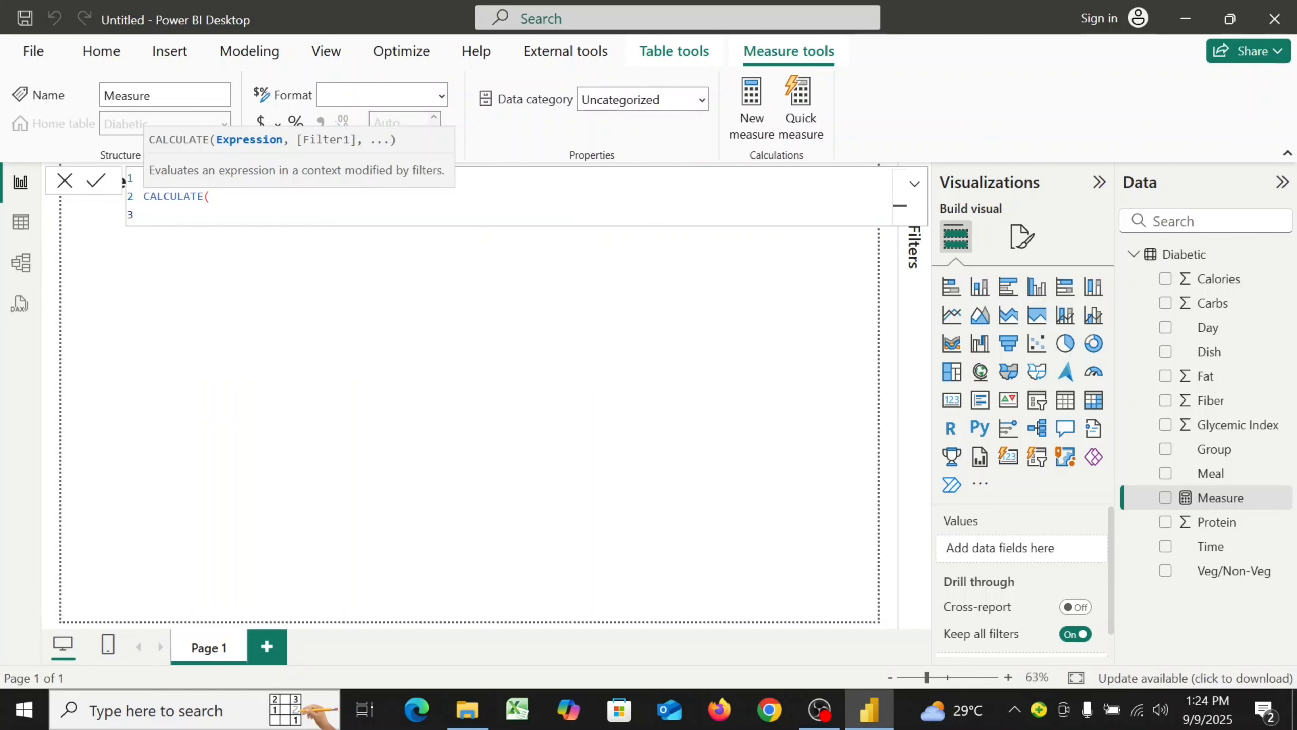
{"action": "type", "text": "AVE"}
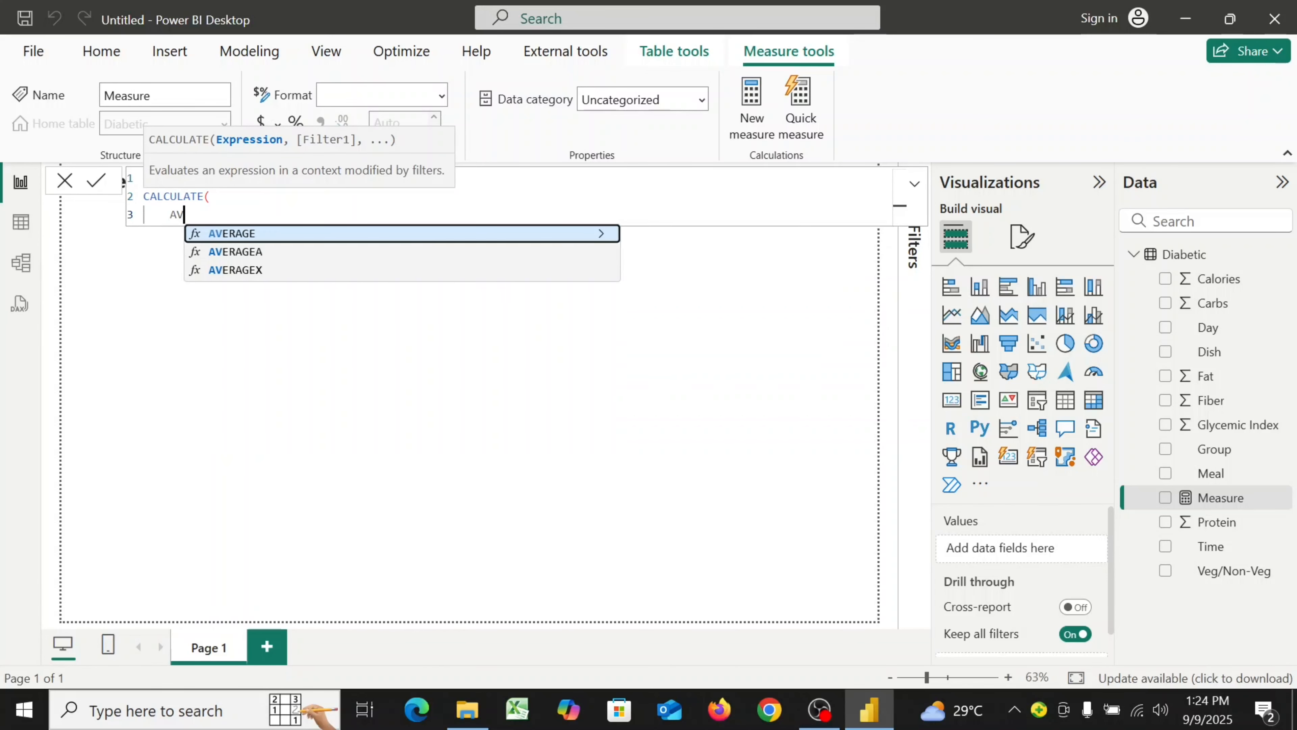
{"action": "left_click", "coordinate": [397, 234]}
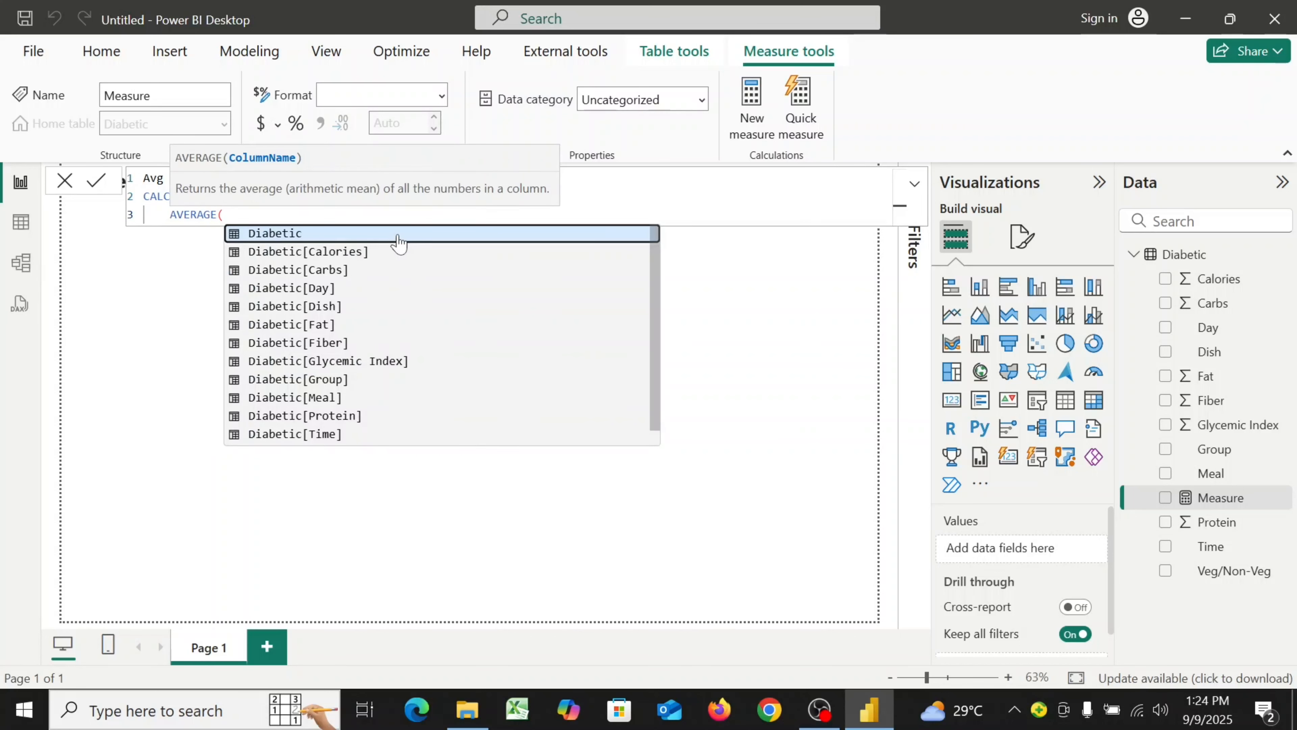
{"action": "left_click", "coordinate": [332, 251]}
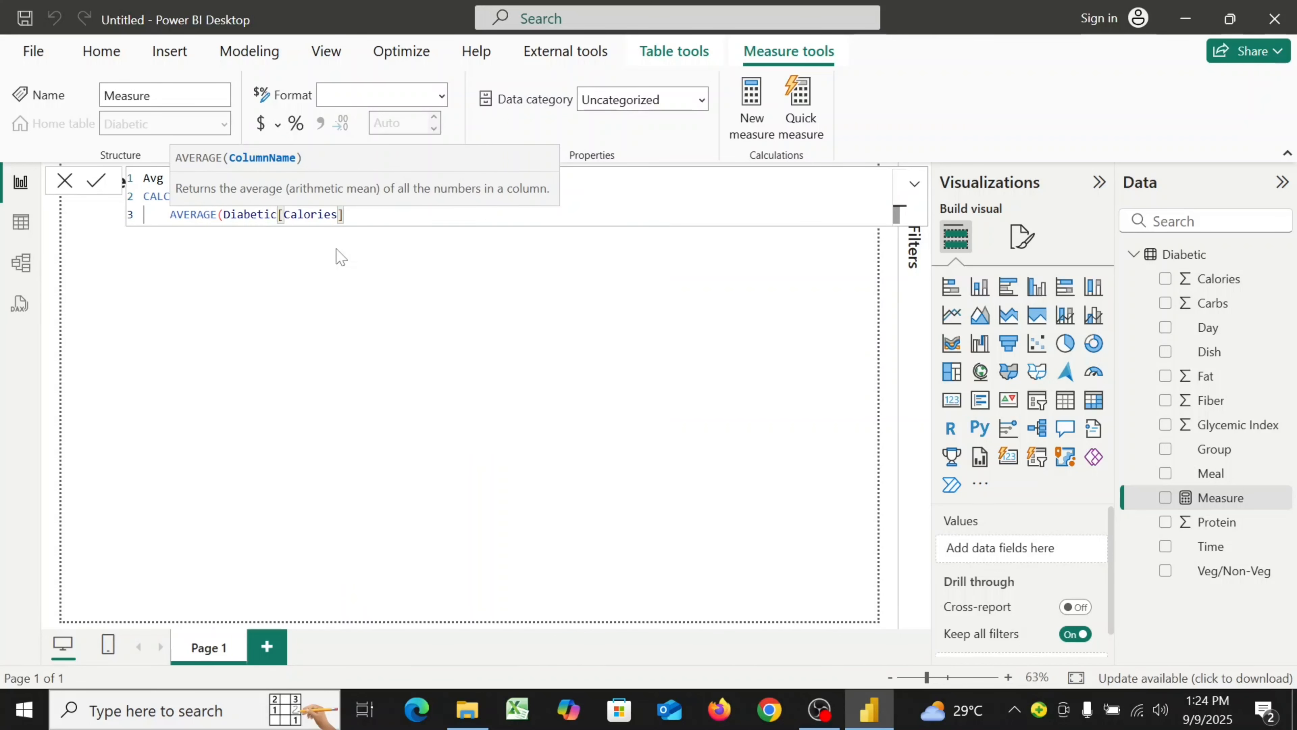
{"action": "type", "text": ")"}
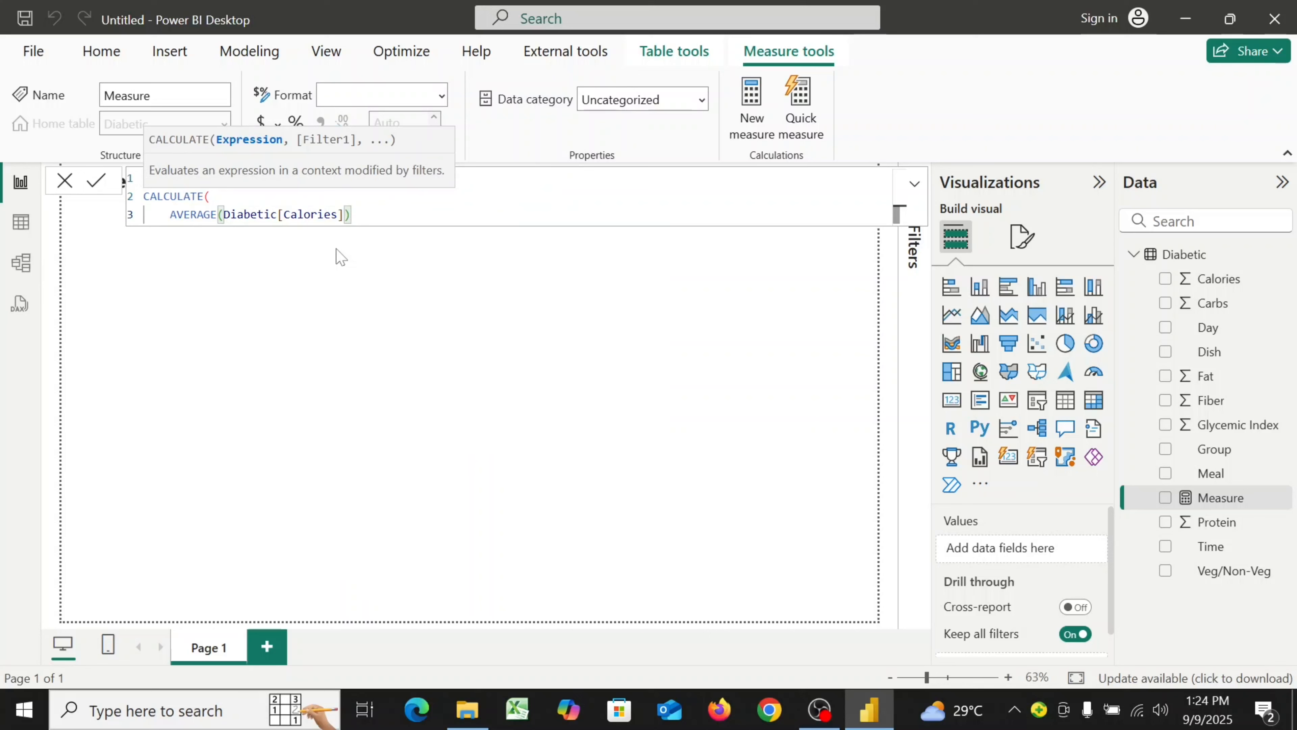
{"action": "type", "text": ","}
{"action": "key", "text": "shift+Return"}
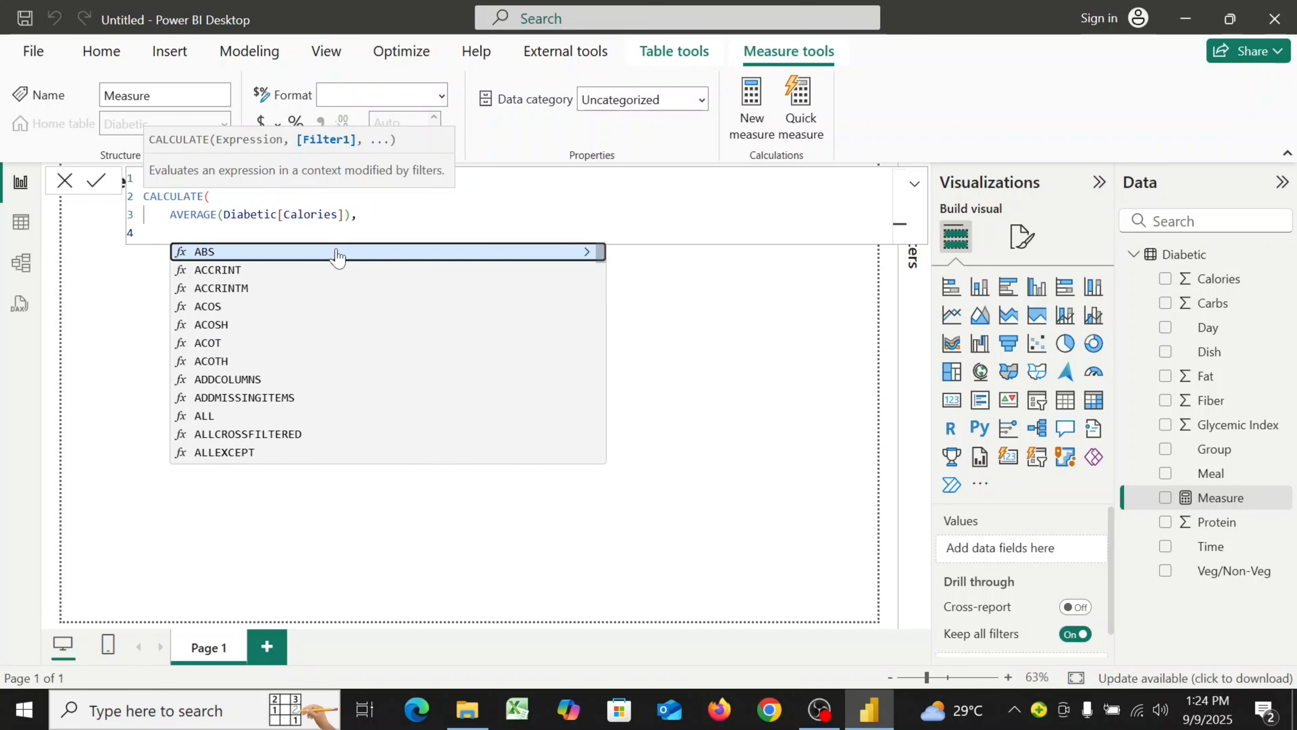
Complete the filter Diabetic[Meal] = "Breakfast" and close the CALCULATE to finish the Avg Breakfast Calories measure
{"action": "type", "text": "D"}
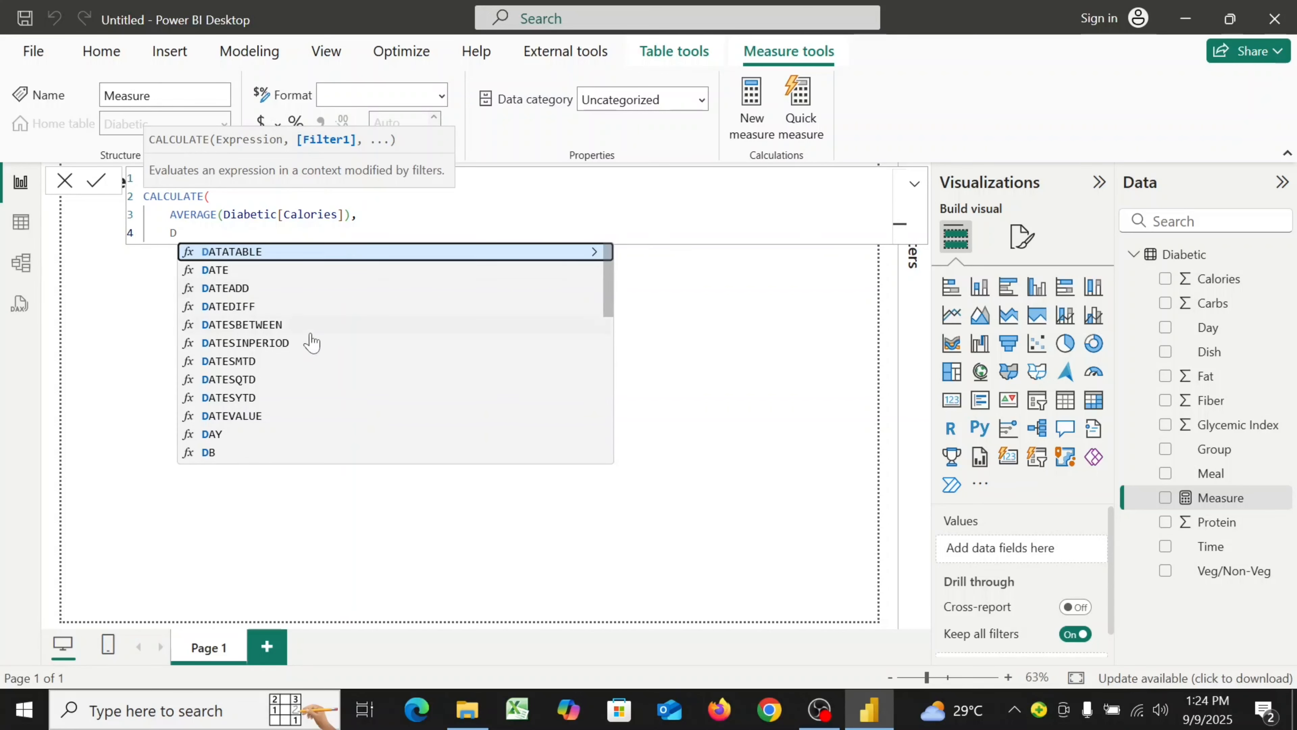
{"action": "type", "text": "i"}
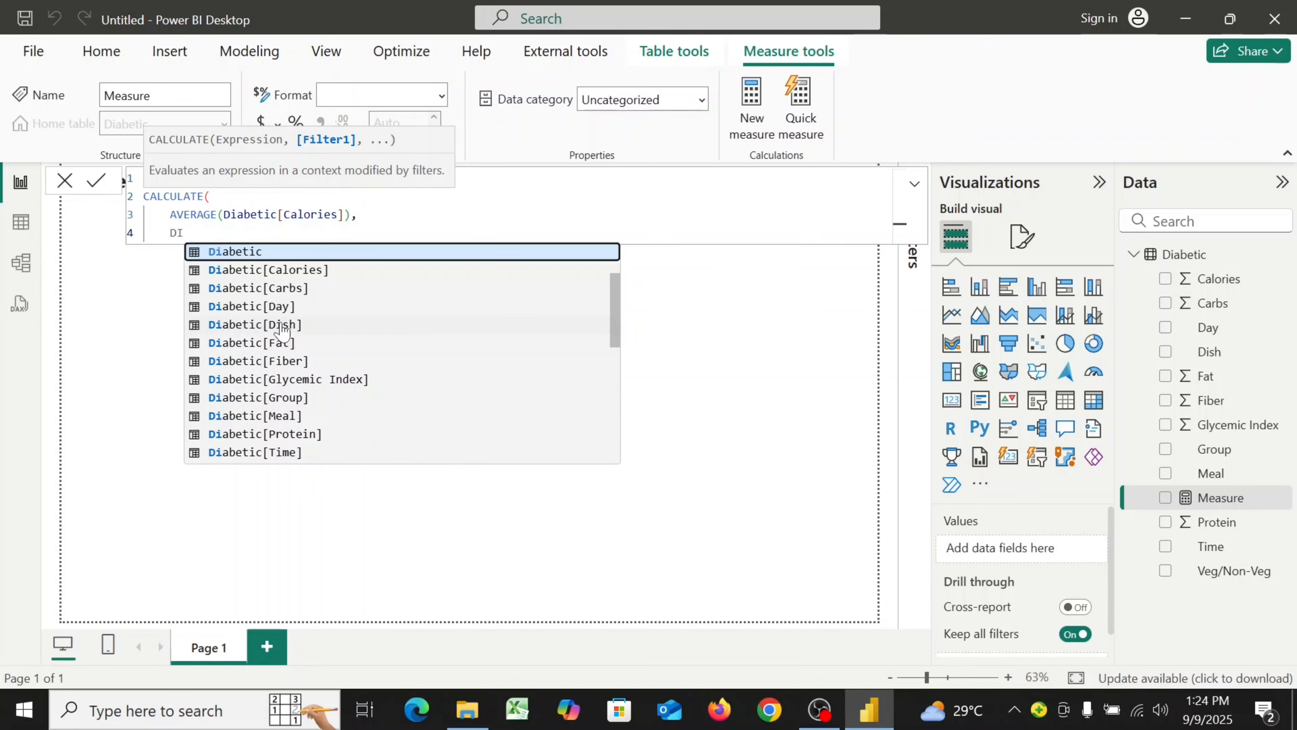
{"action": "left_click", "coordinate": [296, 420]}
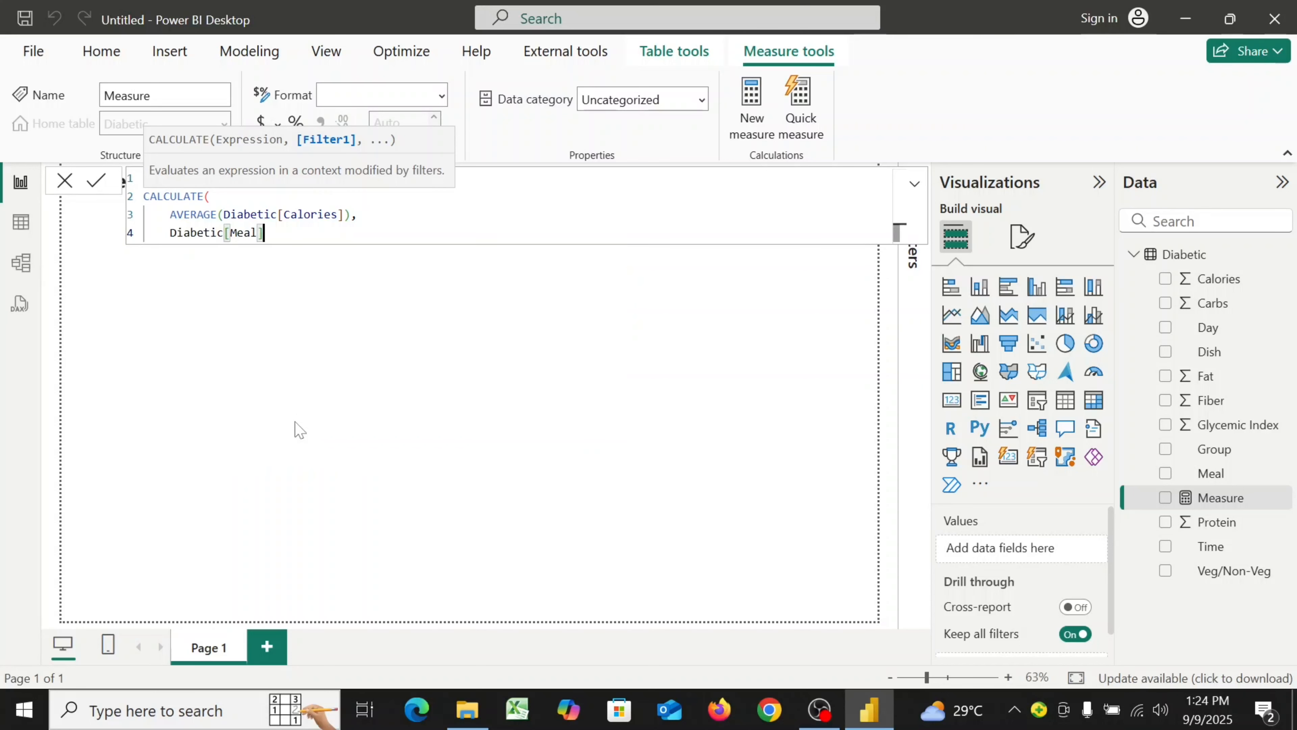
{"action": "type", "text": "= \"Breakfast\""}
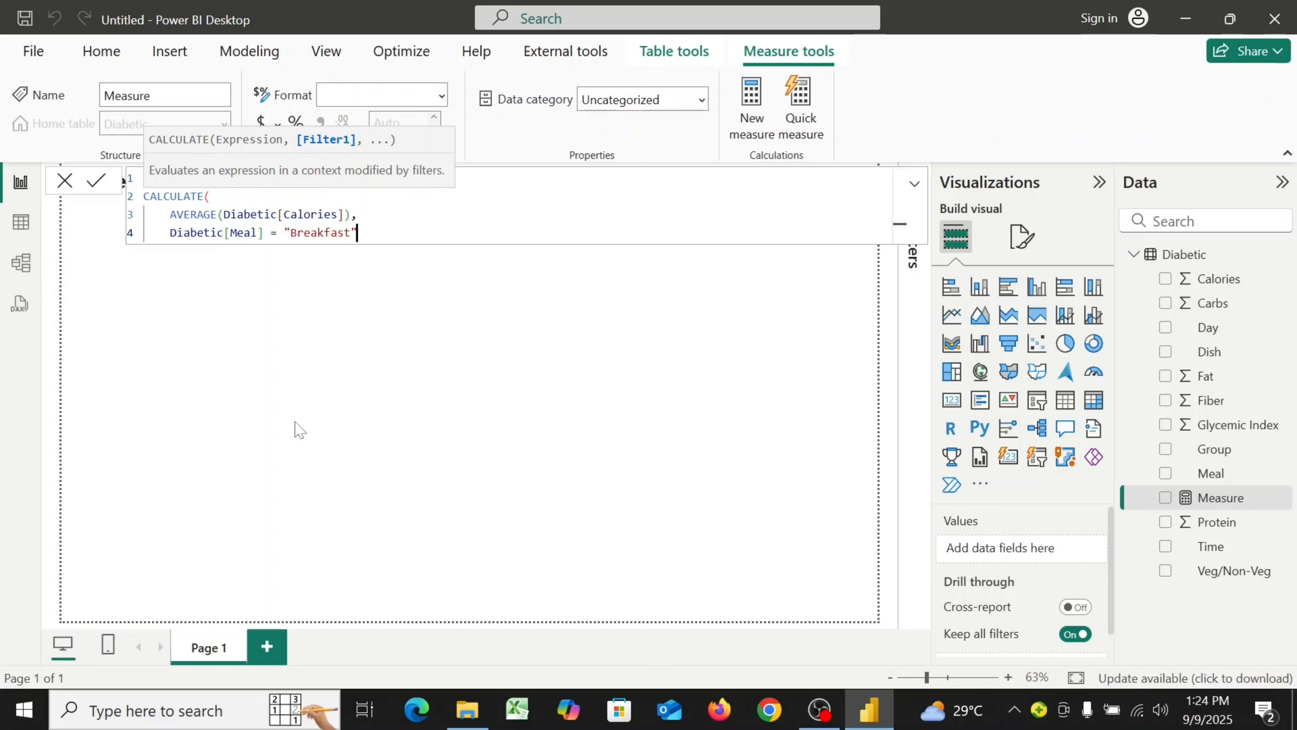
{"action": "key", "text": "Return"}
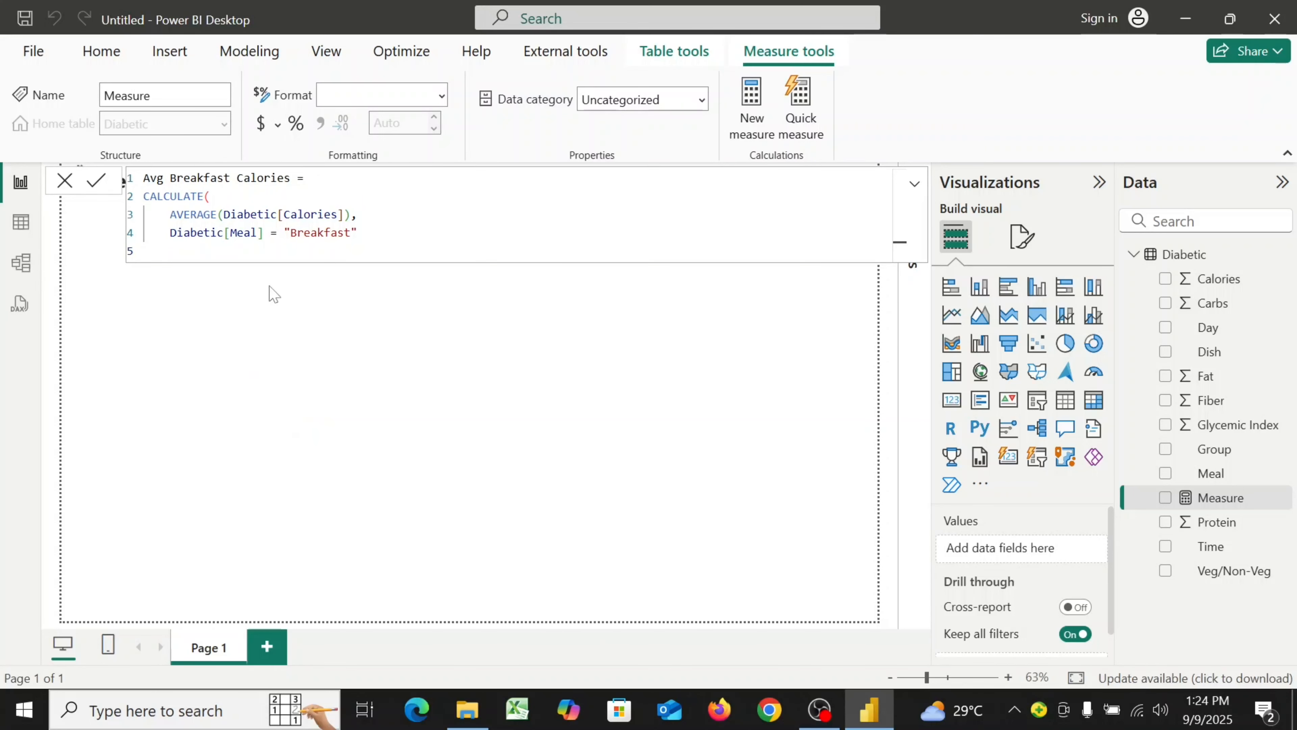
Set the Avg Breakfast Calories measure's format to Whole number and close the formula editor
{"action": "left_click", "coordinate": [442, 96]}
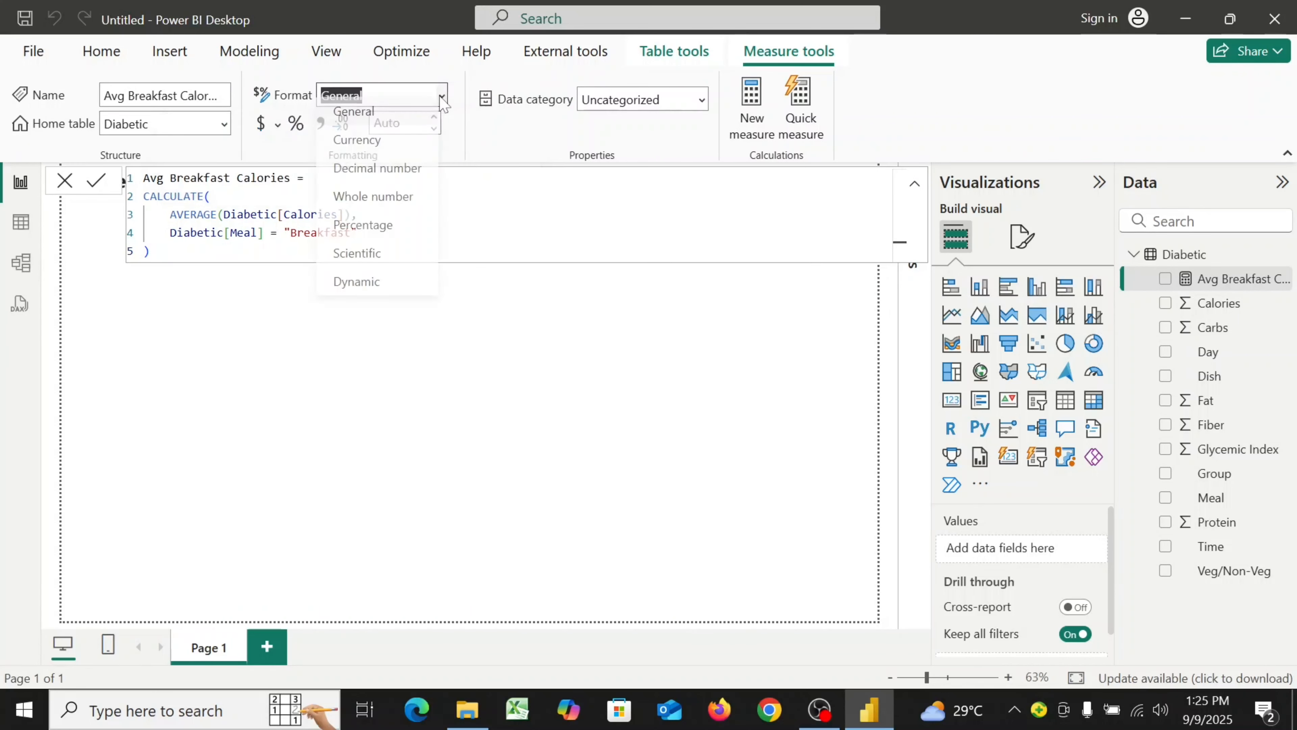
{"action": "left_click", "coordinate": [383, 200]}
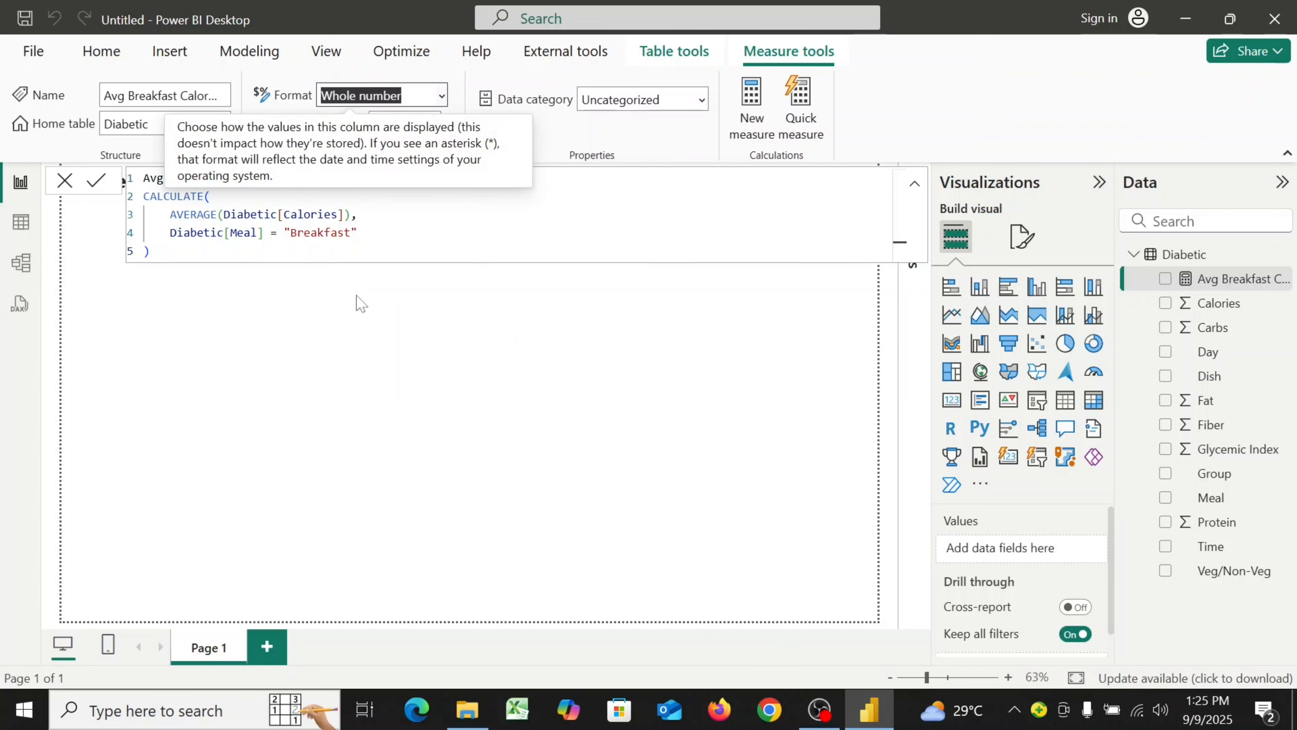
{"action": "left_click", "coordinate": [68, 184]}
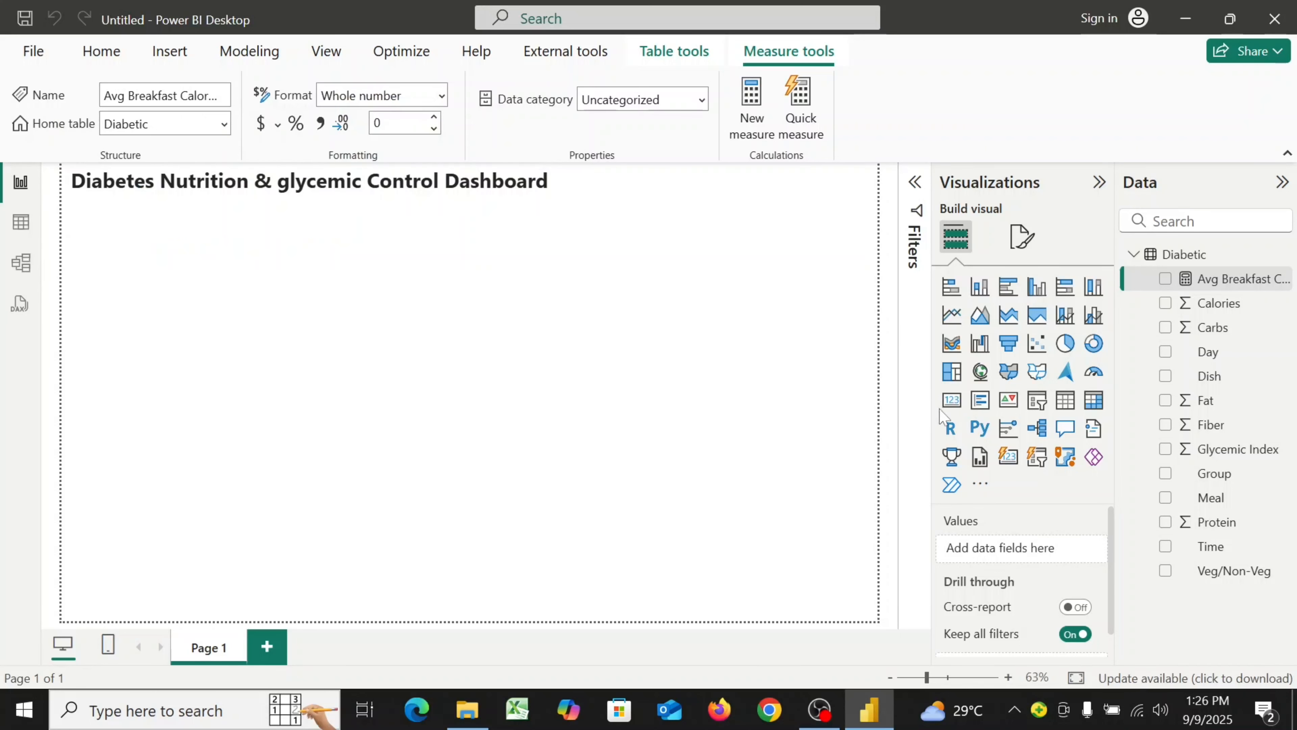
Add a small card visual showing Avg Breakfast Calories near the top right of the page
{"action": "left_click", "coordinate": [962, 409]}
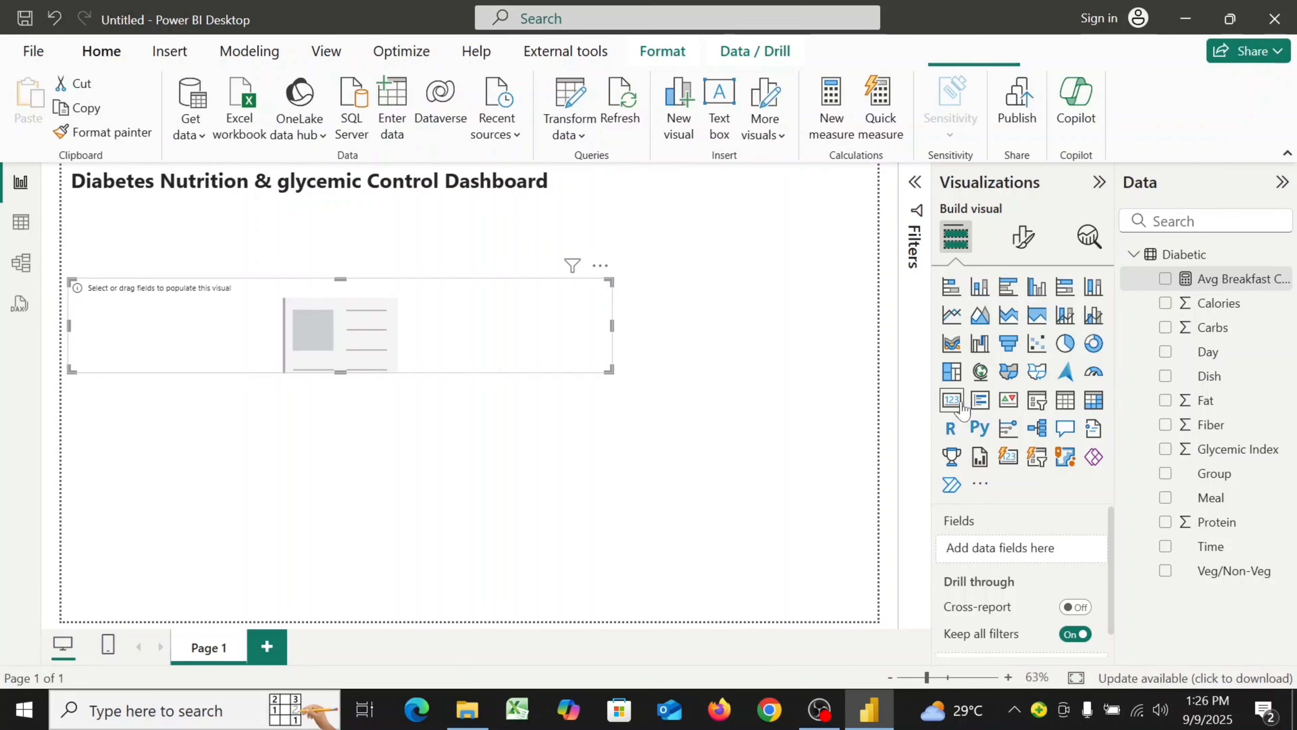
{"action": "left_click_drag", "start_coordinate": [607, 369], "coordinate": [738, 260]}
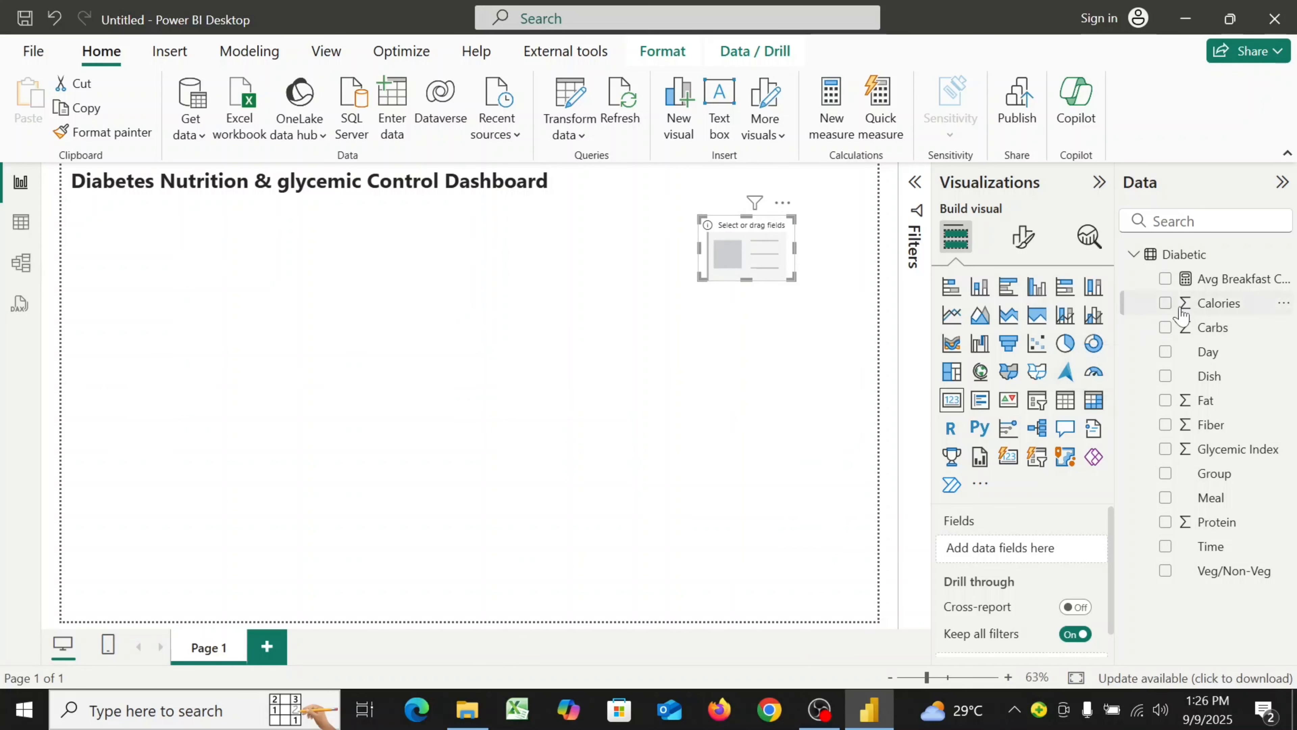
{"action": "left_click_drag", "start_coordinate": [1232, 284], "coordinate": [1034, 545]}
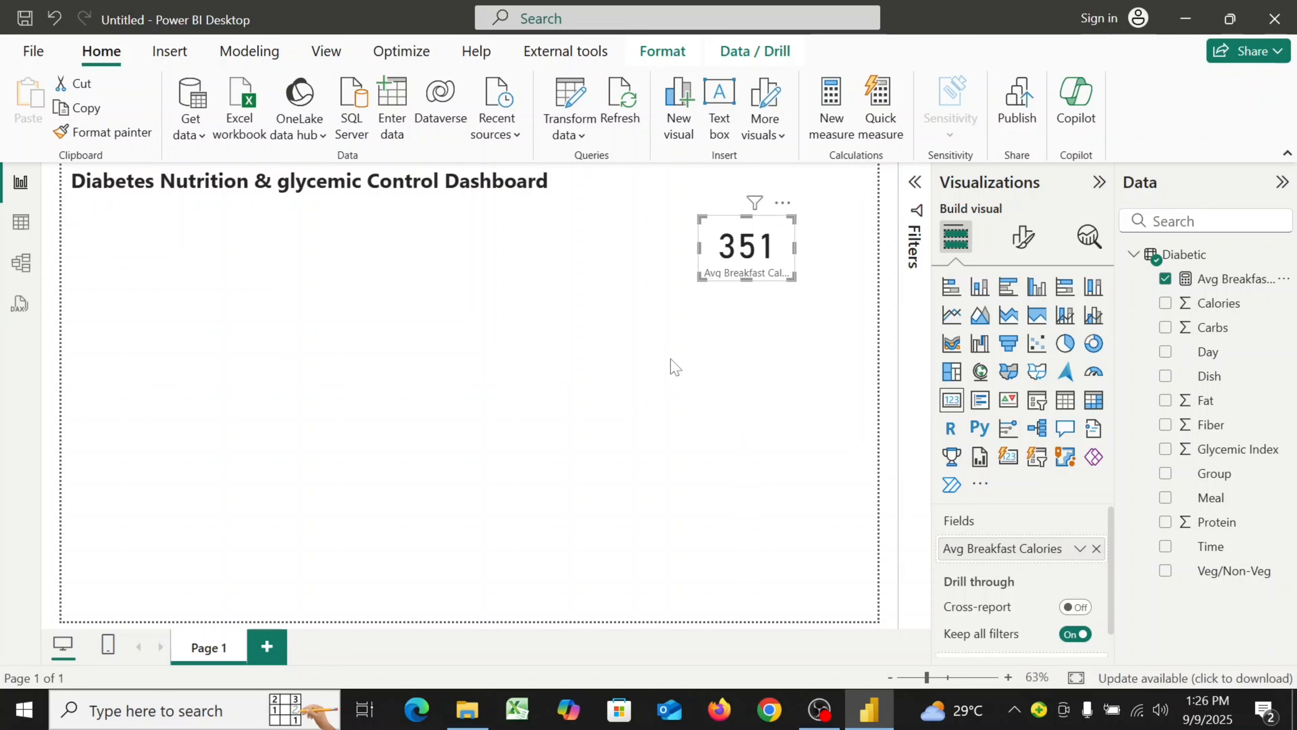
{"action": "left_click", "coordinate": [675, 367]}
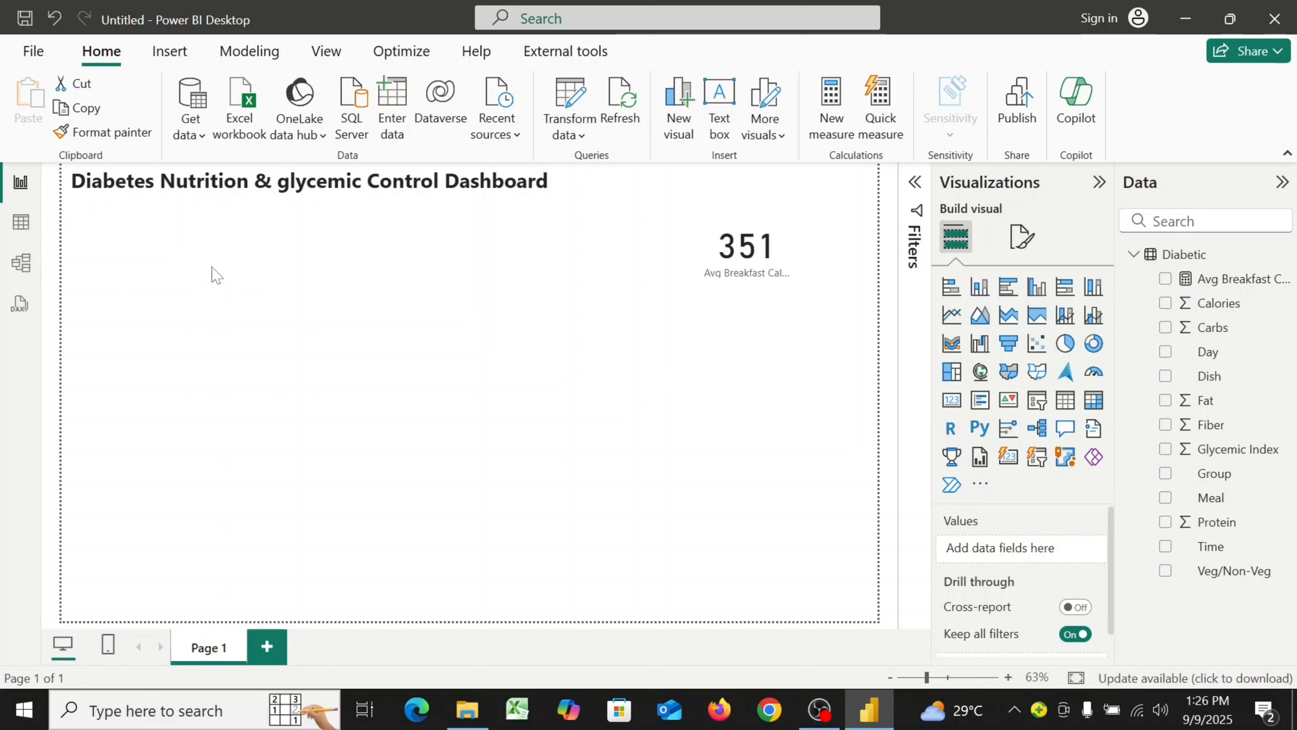
Create a new measure named Avg Lunch Calories and start a new formula line
{"action": "left_click", "coordinate": [828, 130]}
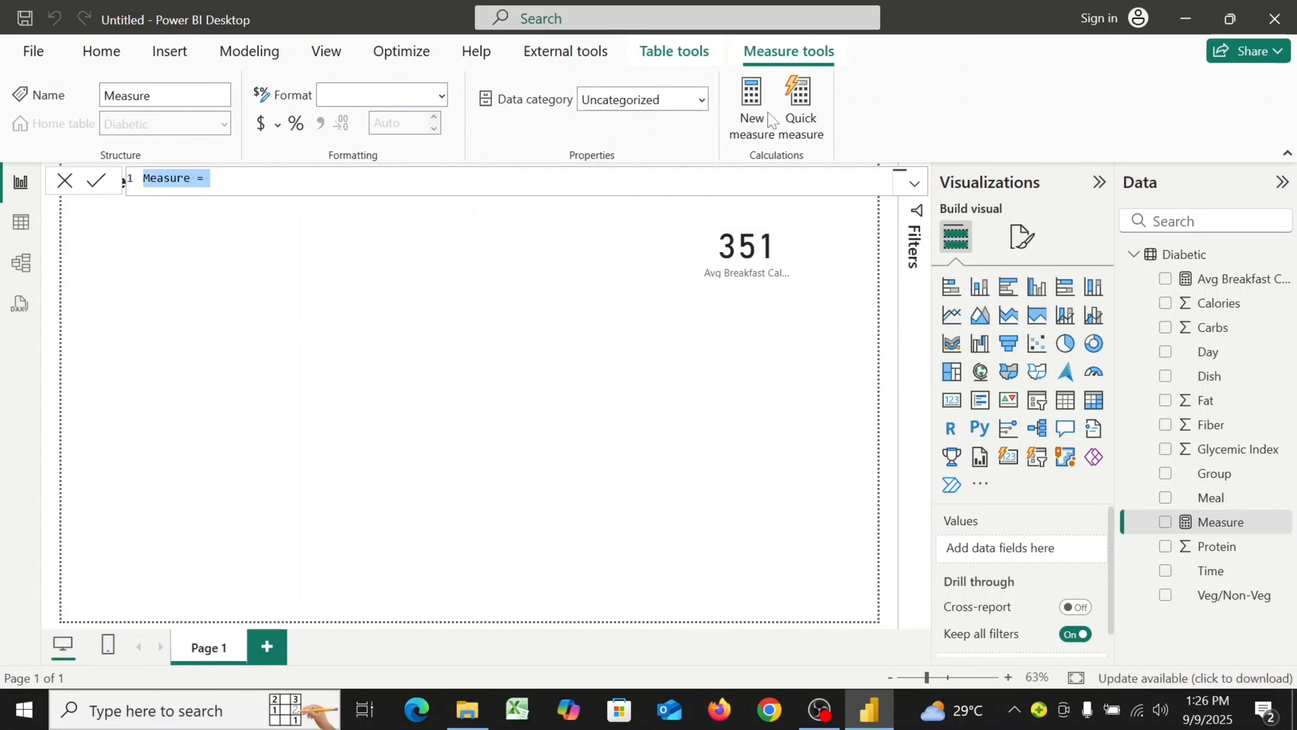
{"action": "type", "text": "Av"}
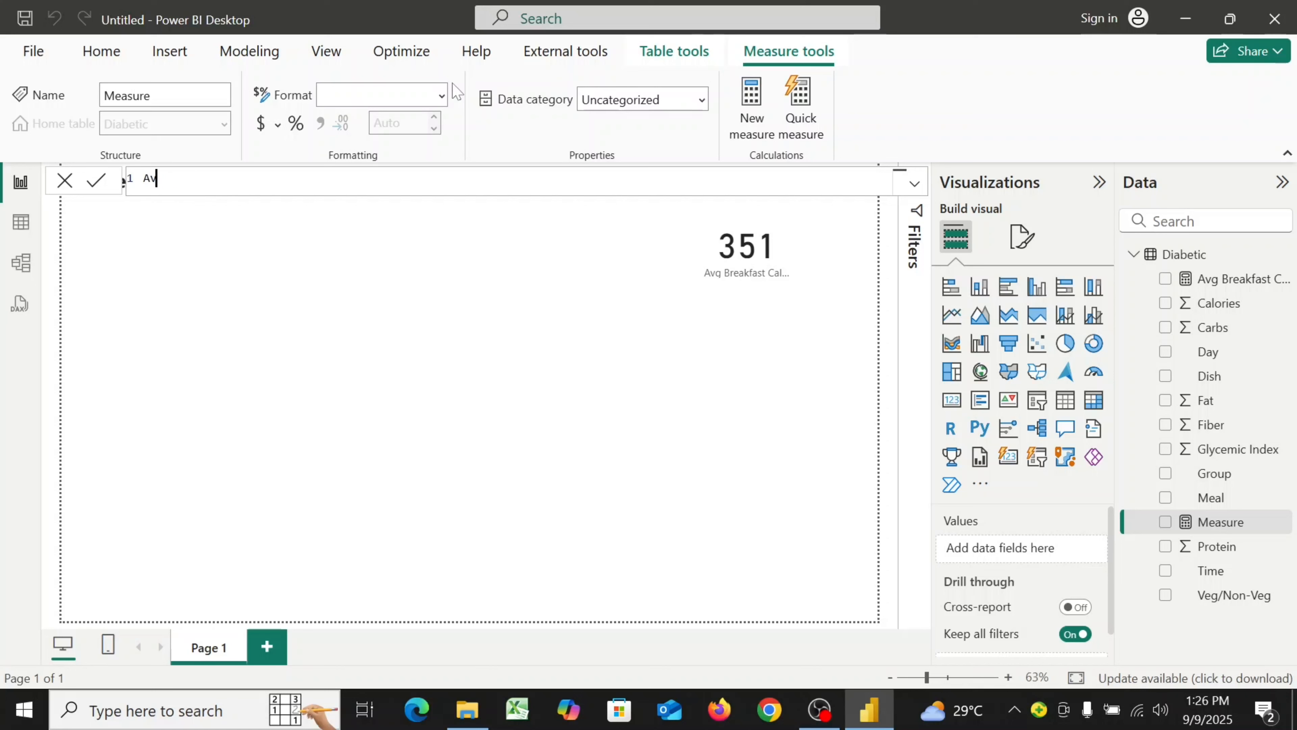
{"action": "type", "text": "g Lunch"}
{"action": "type", "text": "Calories ="}
{"action": "key", "text": "shift+Return"}
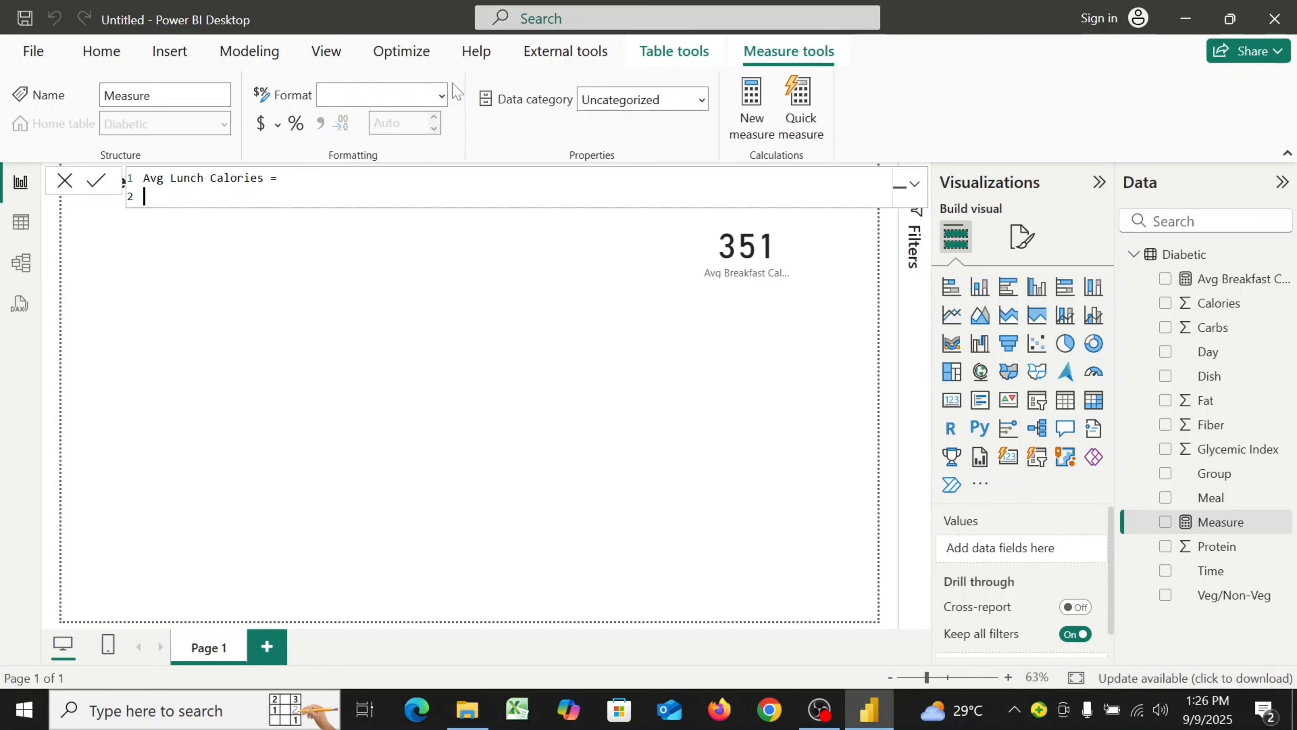
Begin the formula with CALCULATE( AVERAGE(Diabetic[Calories]), on separate lines
{"action": "type", "text": "C"}
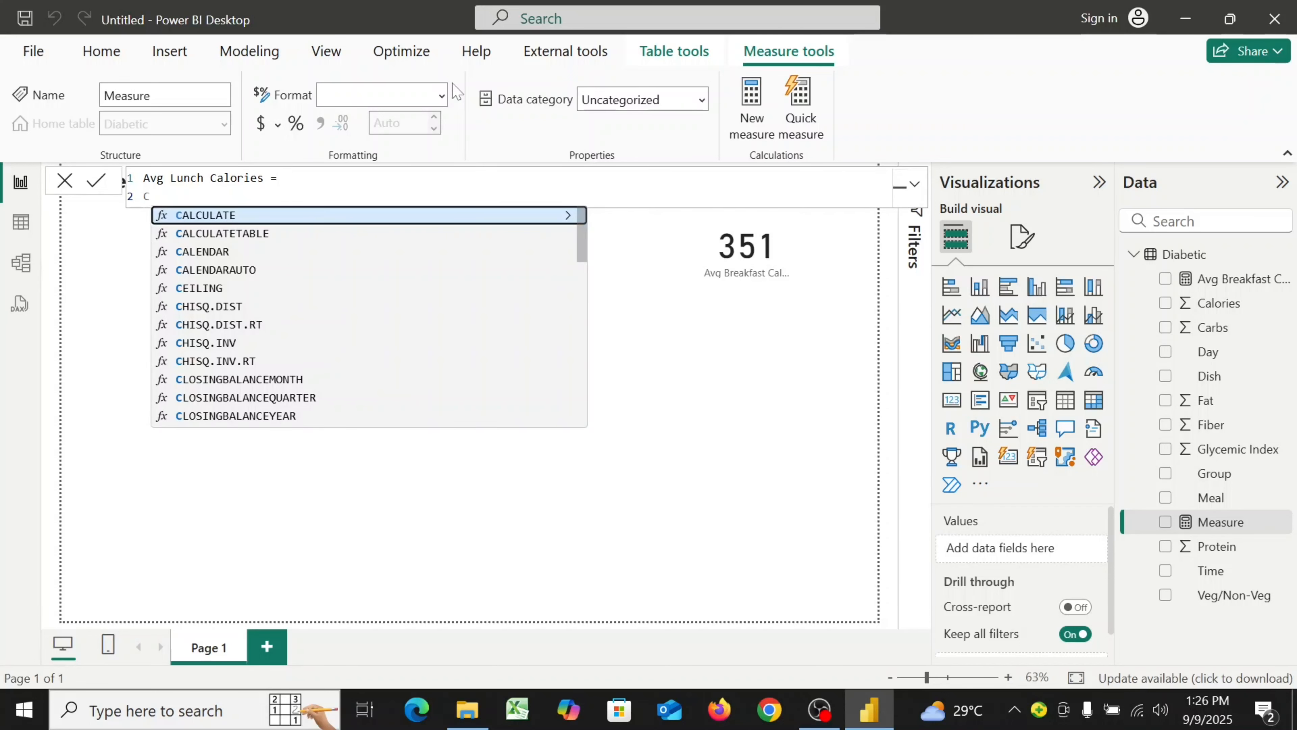
{"action": "left_click", "coordinate": [357, 217]}
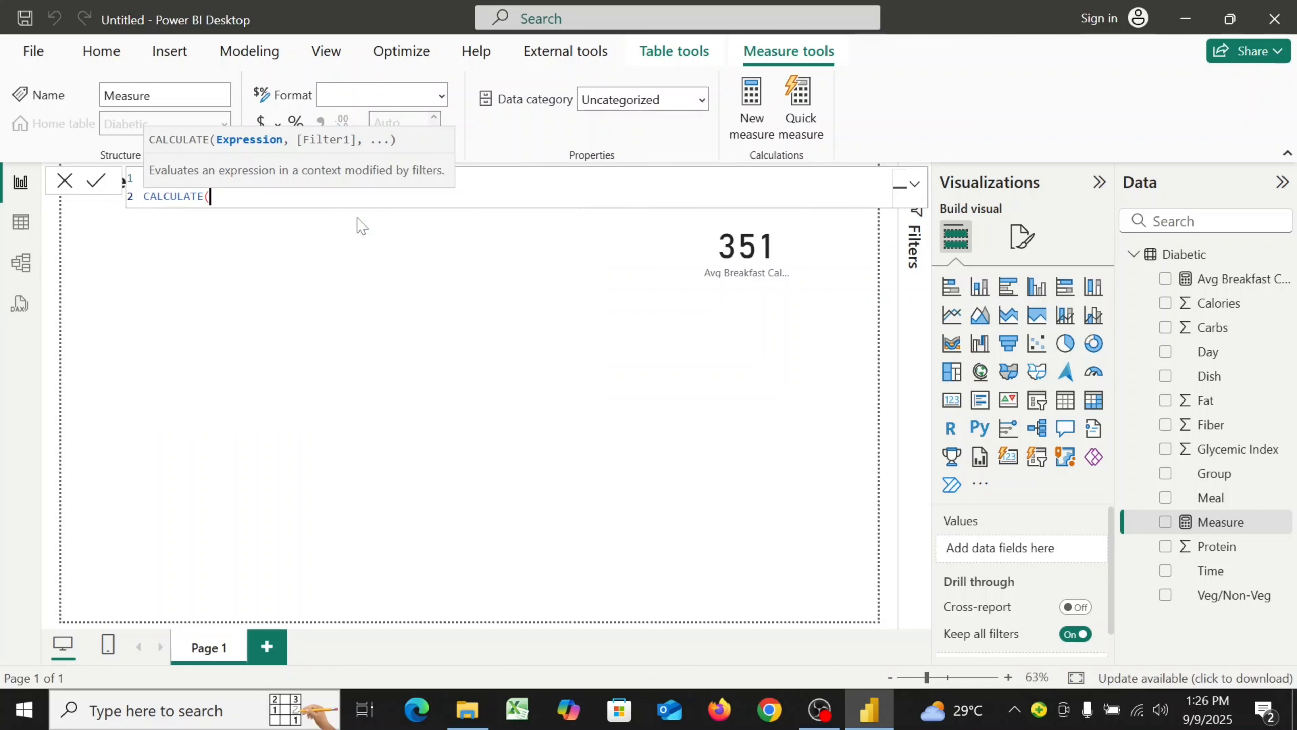
{"action": "key", "text": "shift+Return"}
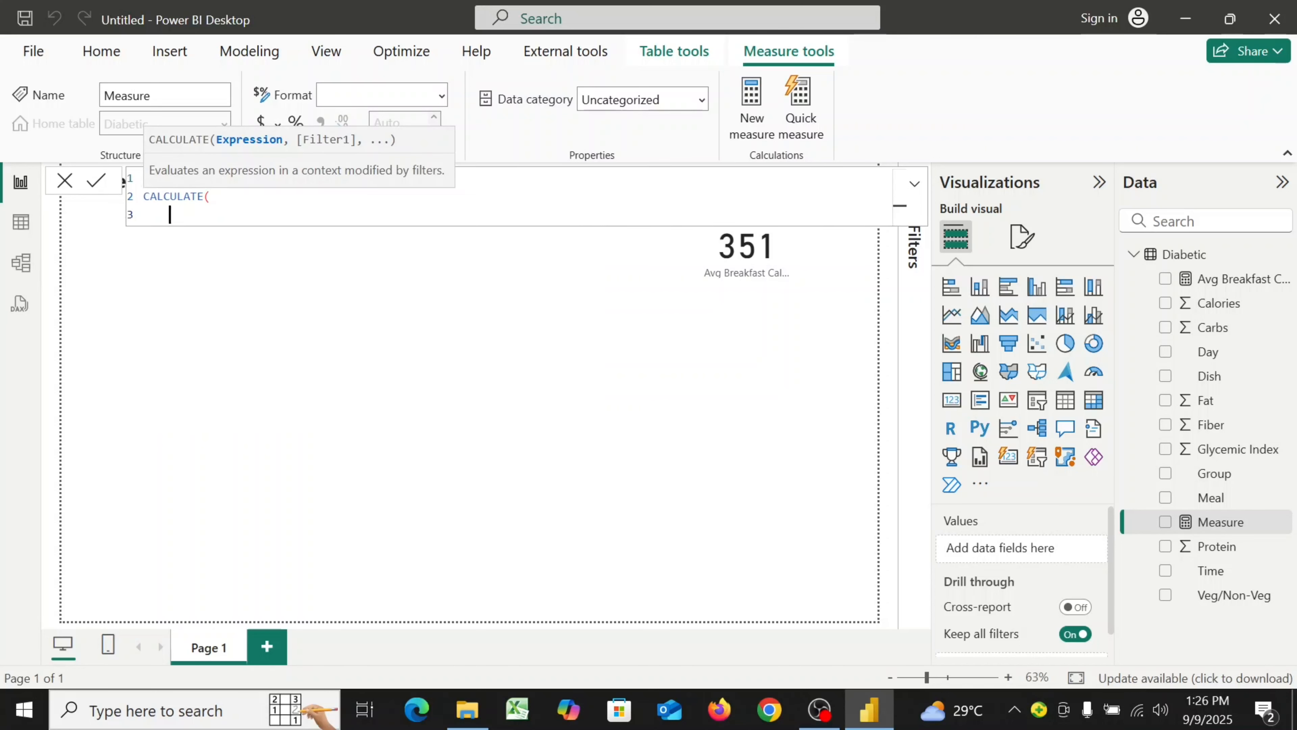
{"action": "type", "text": "AV"}
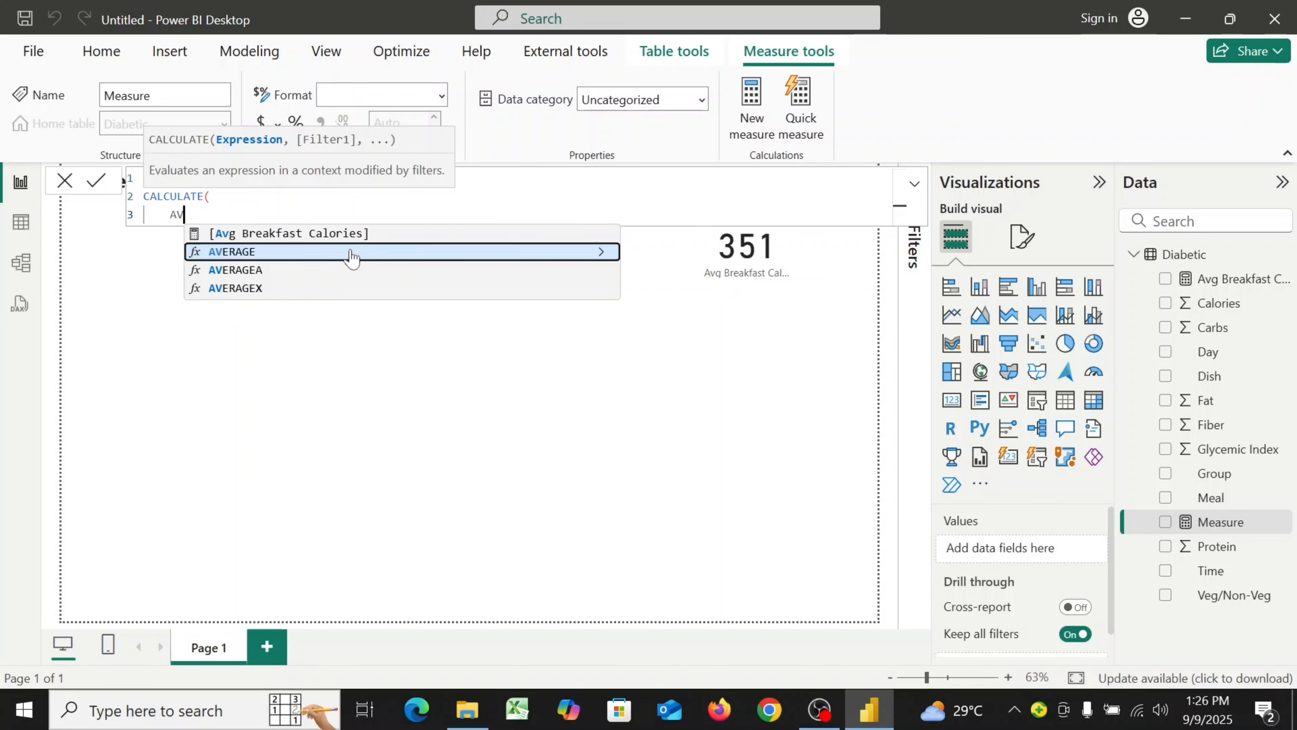
{"action": "left_click", "coordinate": [351, 252]}
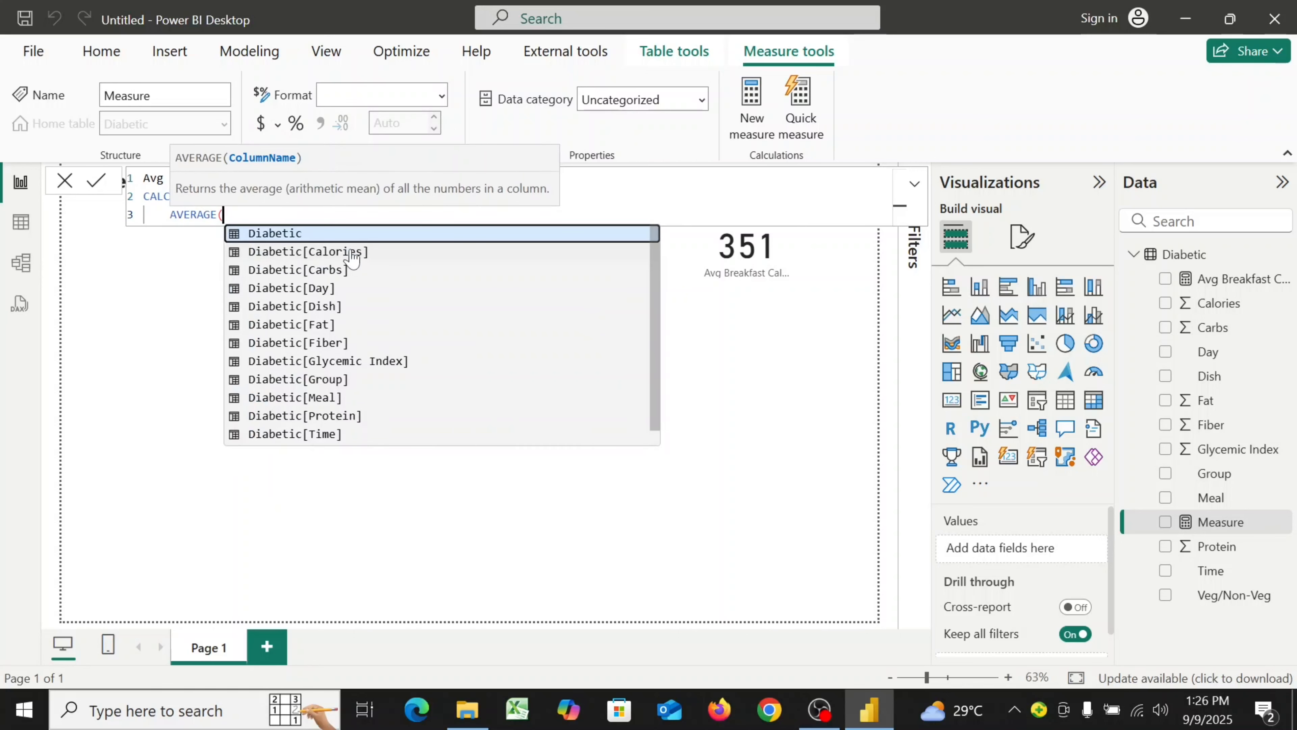
{"action": "left_click", "coordinate": [313, 252]}
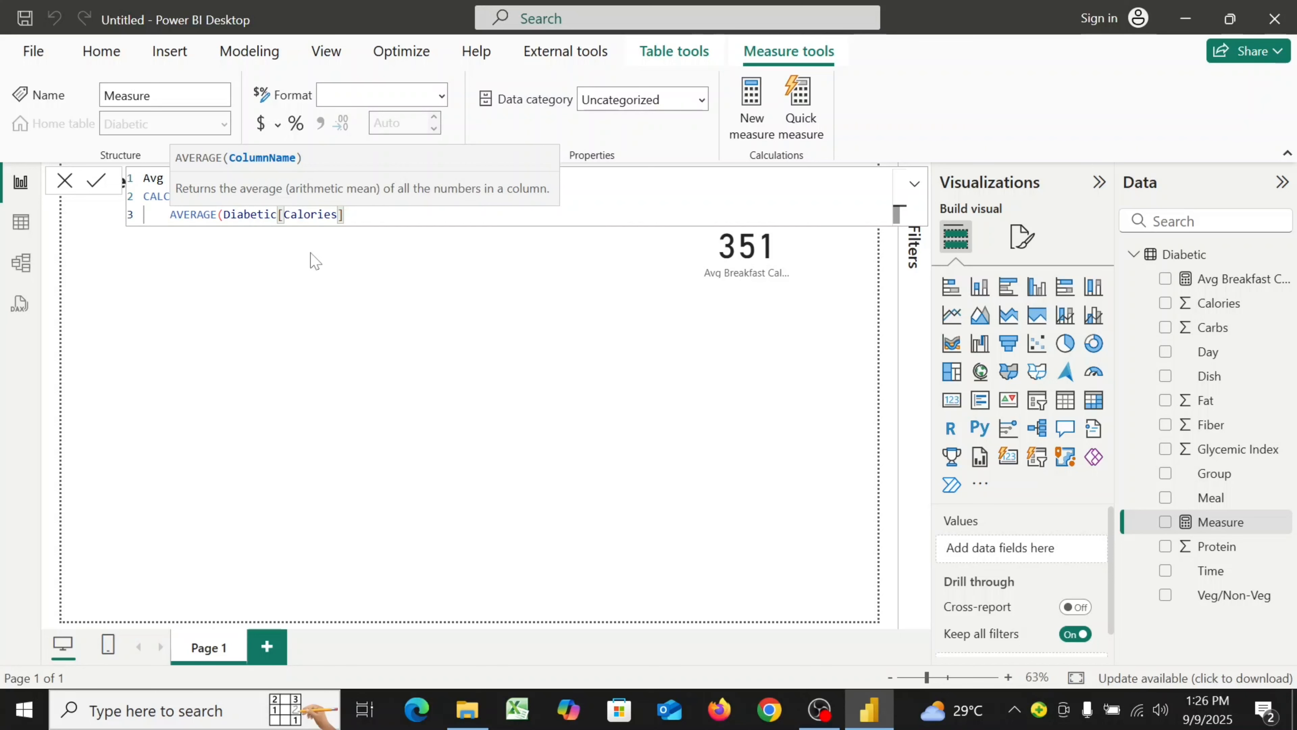
{"action": "type", "text": "),"}
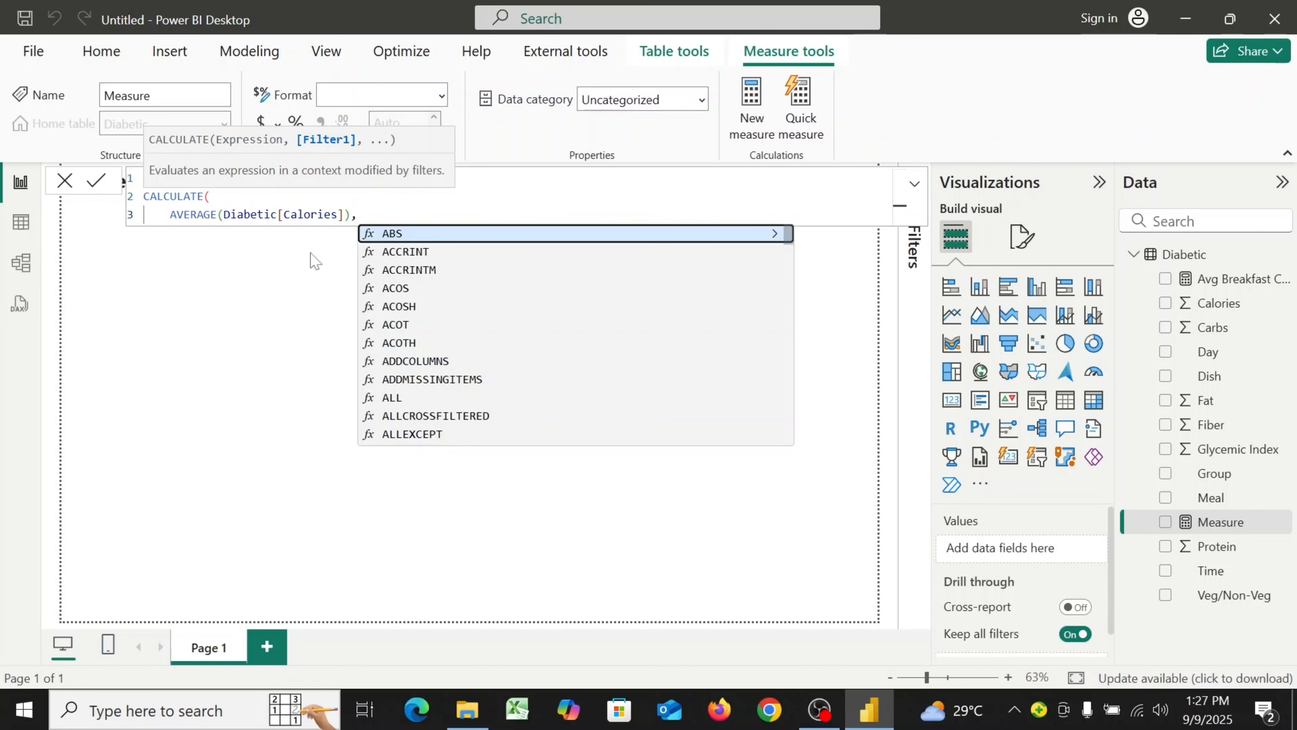
{"action": "key", "text": "shift+Return"}
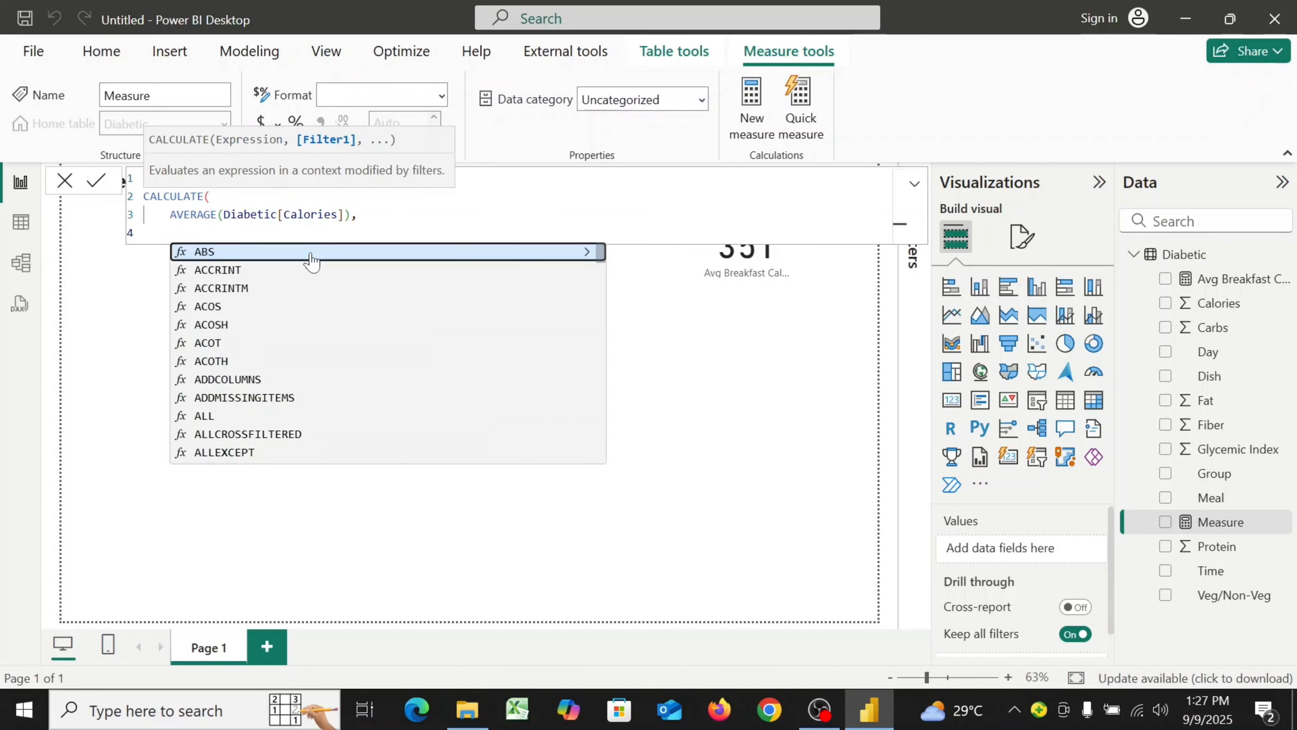
Add the filter Diabetic[Meal] = "Lunch" and close the CALCULATE to finish the Avg Lunch Calories measure
{"action": "type", "text": "D"}
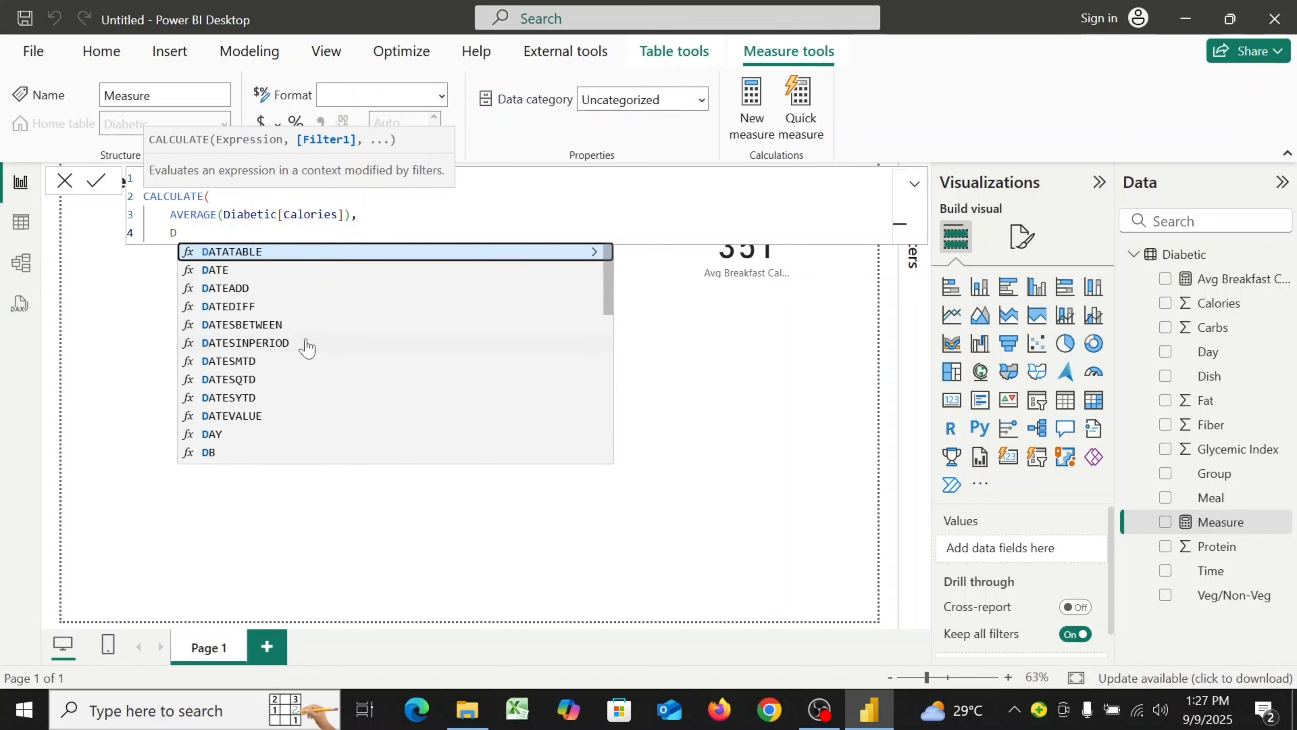
{"action": "type", "text": "I"}
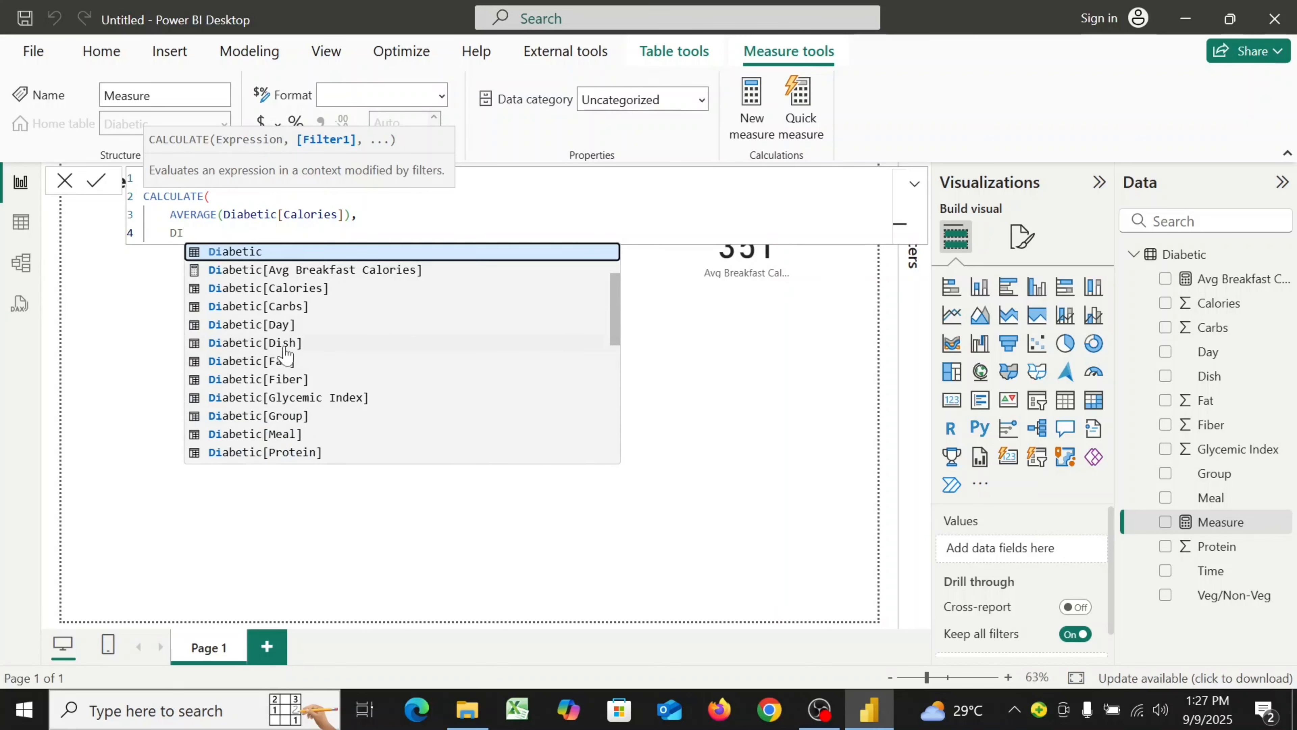
{"action": "left_click", "coordinate": [301, 434]}
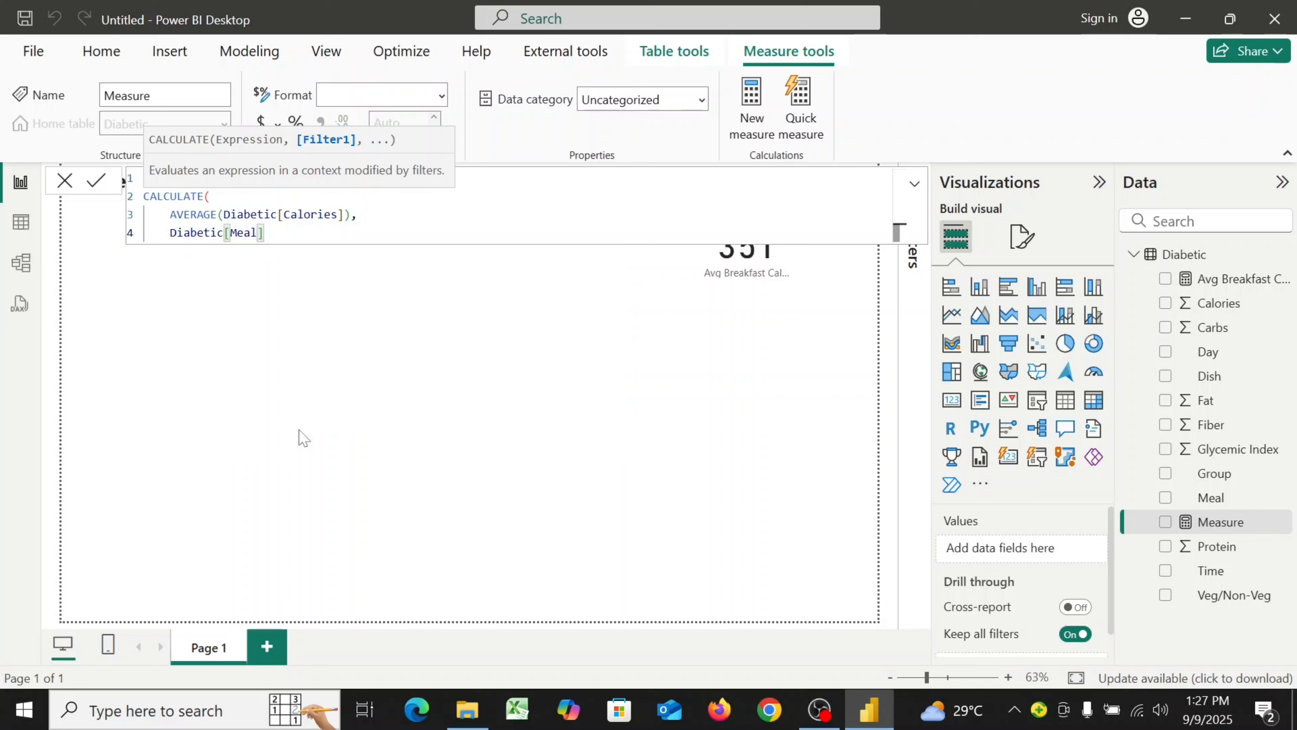
{"action": "type", "text": "= \"Lunch"}
{"action": "key", "text": "shift+Return"}
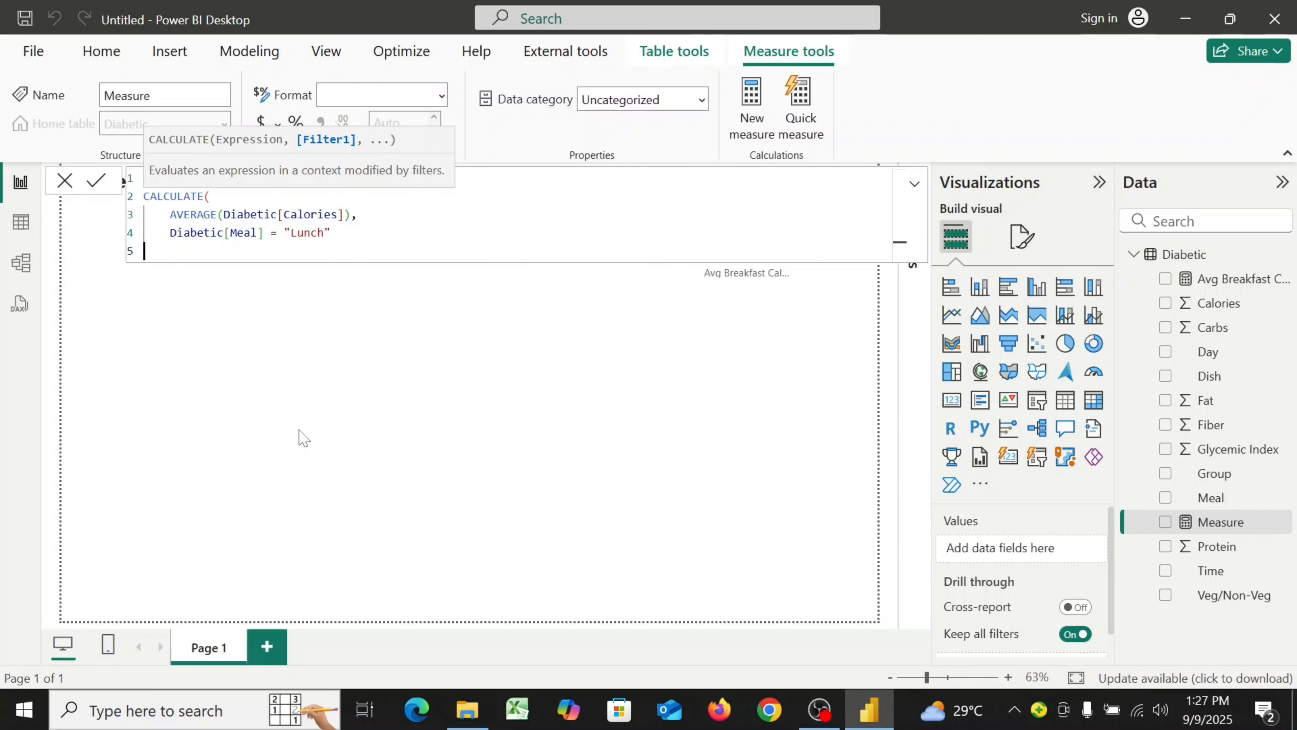
{"action": "type", "text": ")"}
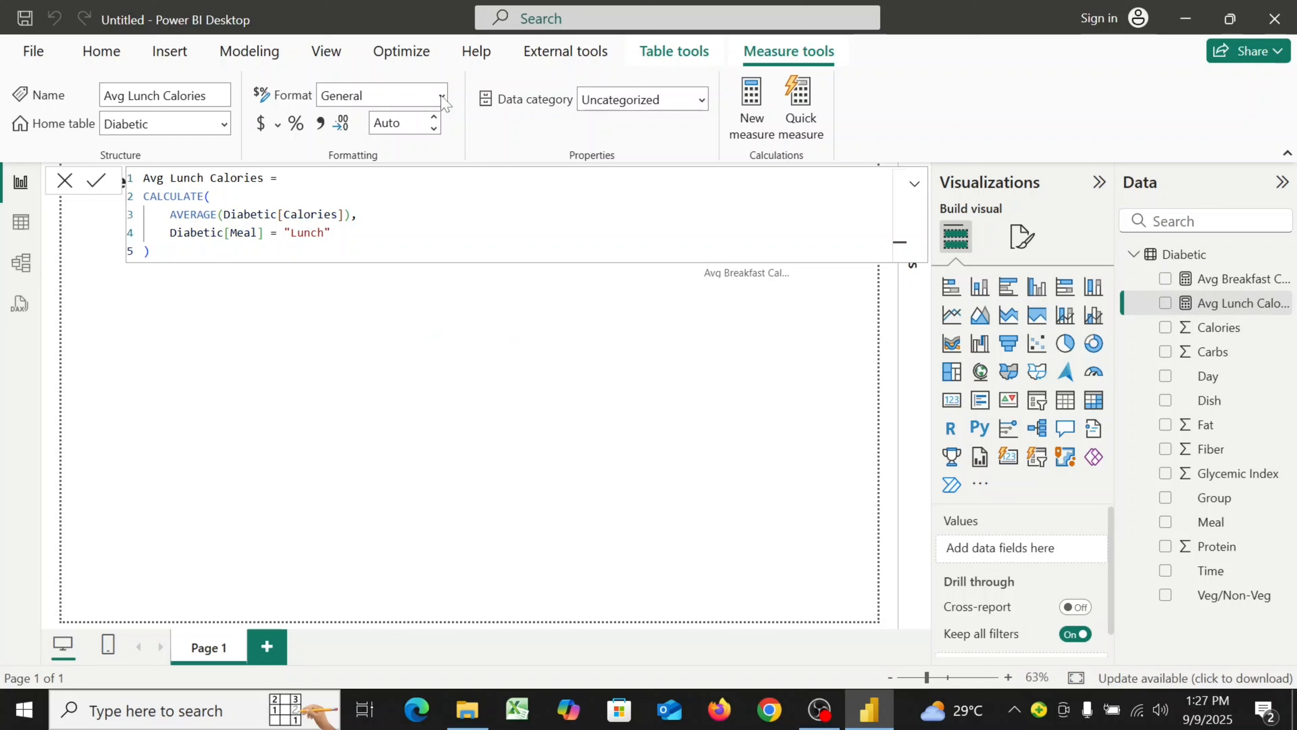
Set the Avg Lunch Calories measure's format to Whole number
{"action": "left_click", "coordinate": [442, 97]}
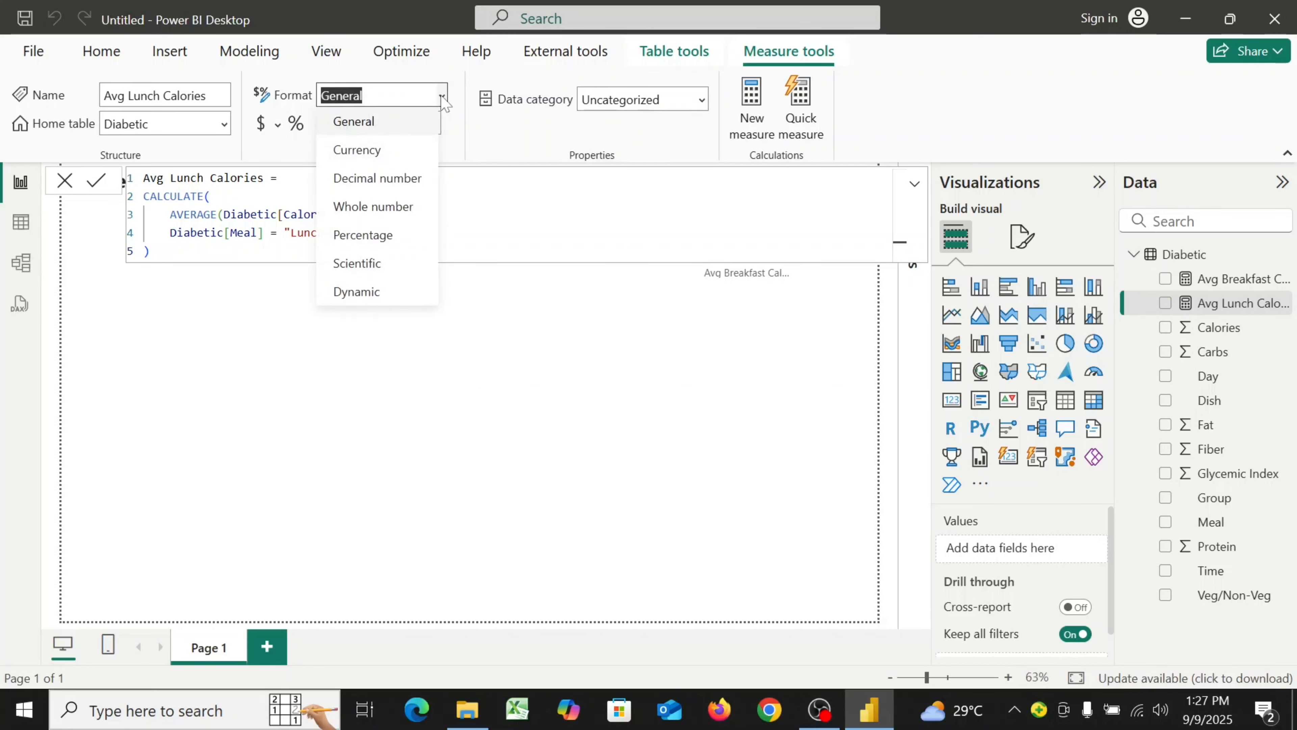
{"action": "left_click", "coordinate": [391, 208]}
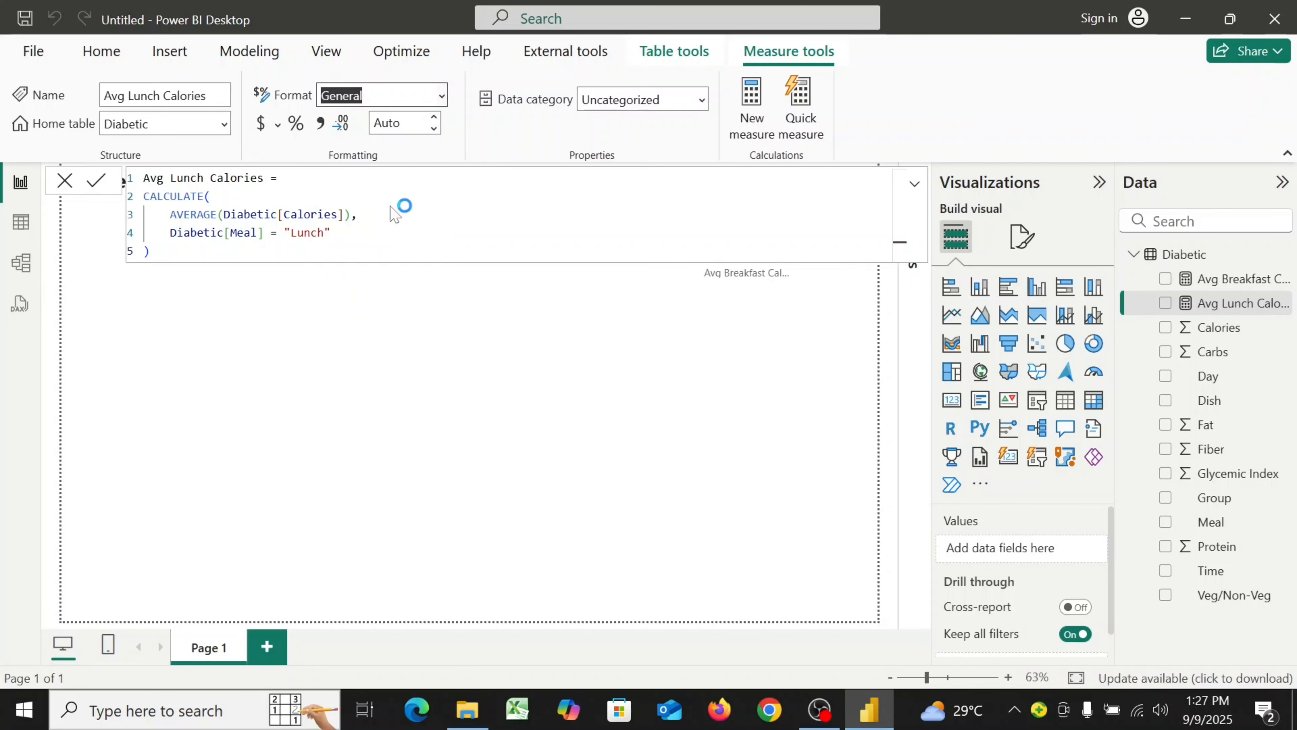
{"action": "left_click", "coordinate": [471, 310]}
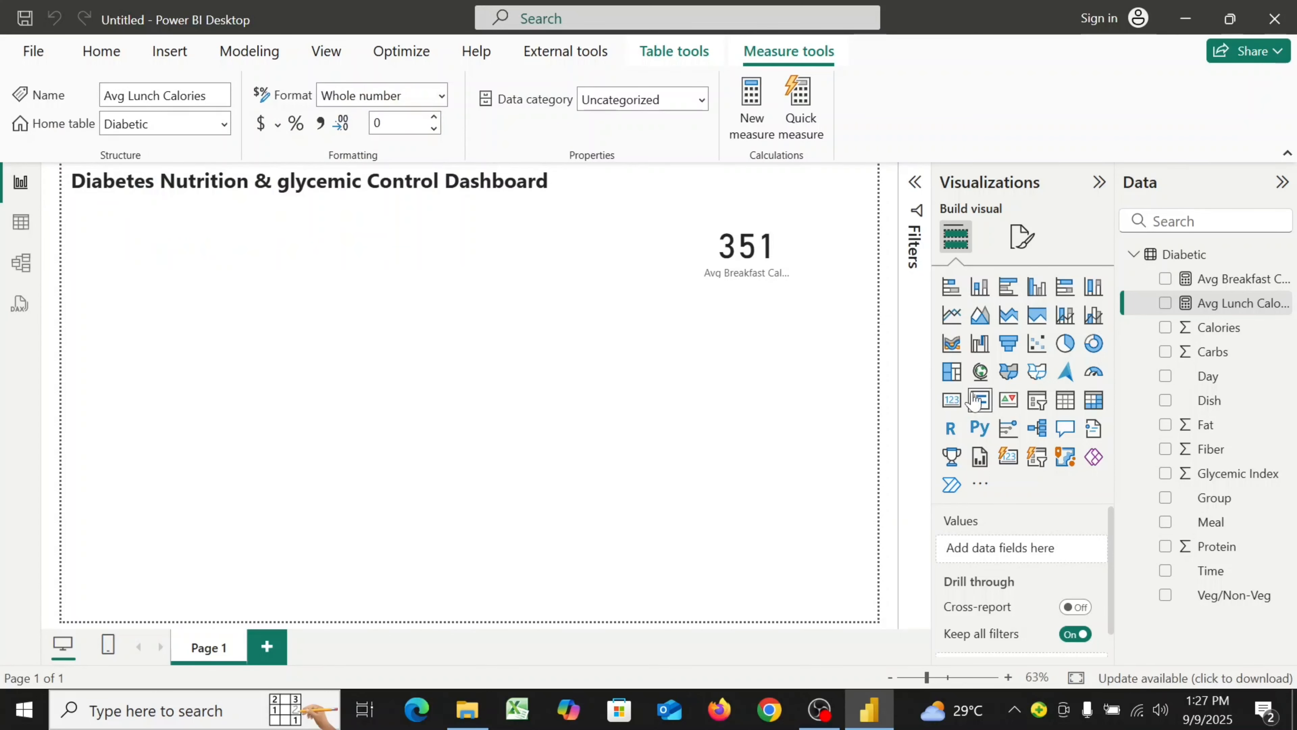
Add a small card visual showing Avg Lunch Calories just below the breakfast card
{"action": "left_click", "coordinate": [953, 401]}
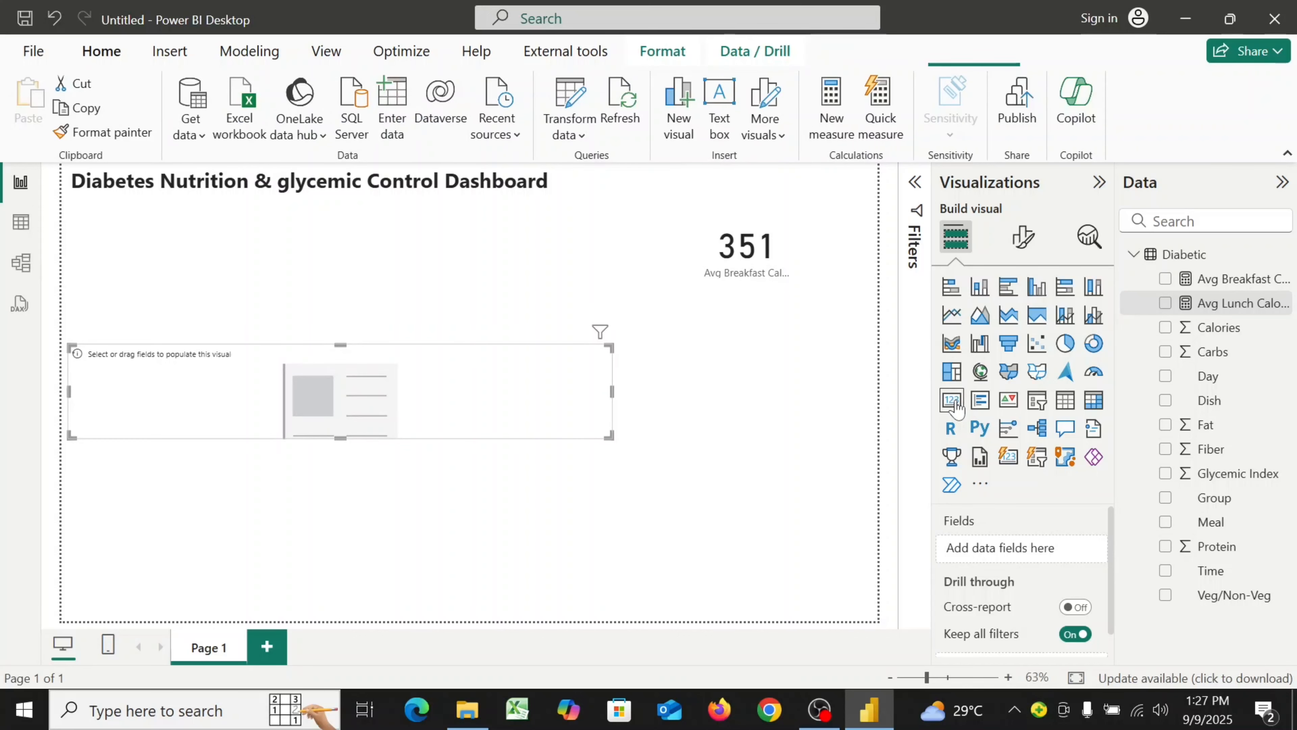
{"action": "left_click_drag", "start_coordinate": [607, 434], "coordinate": [749, 335]}
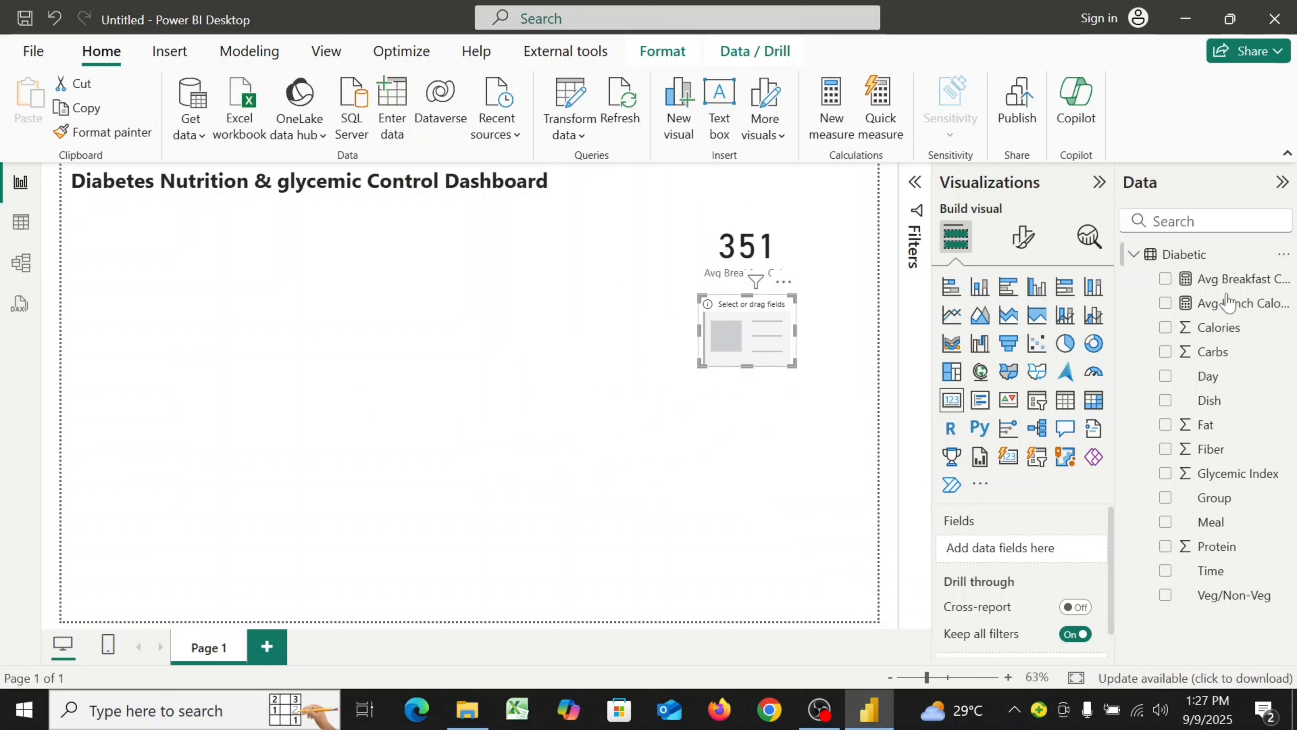
{"action": "left_click_drag", "start_coordinate": [1252, 307], "coordinate": [1056, 551]}
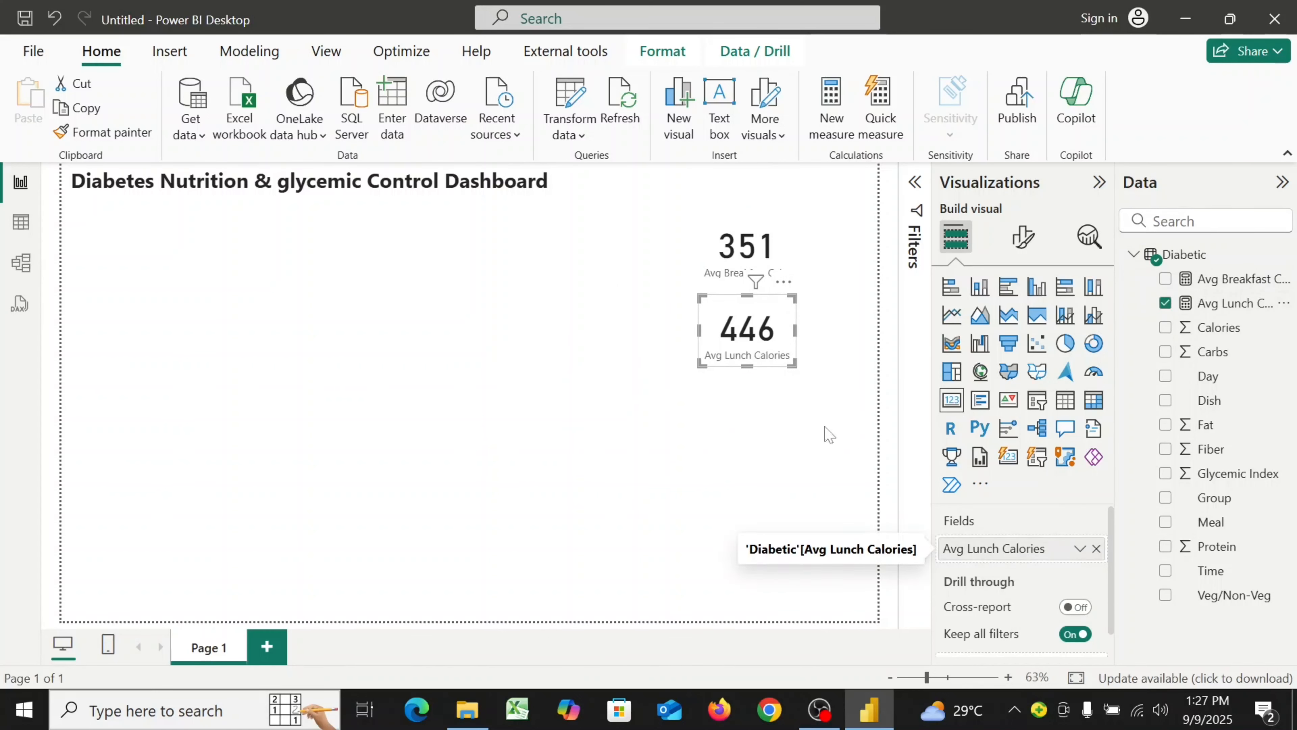
{"action": "left_click_drag", "start_coordinate": [791, 364], "coordinate": [790, 331]}
{"action": "left_click", "coordinate": [766, 414]}
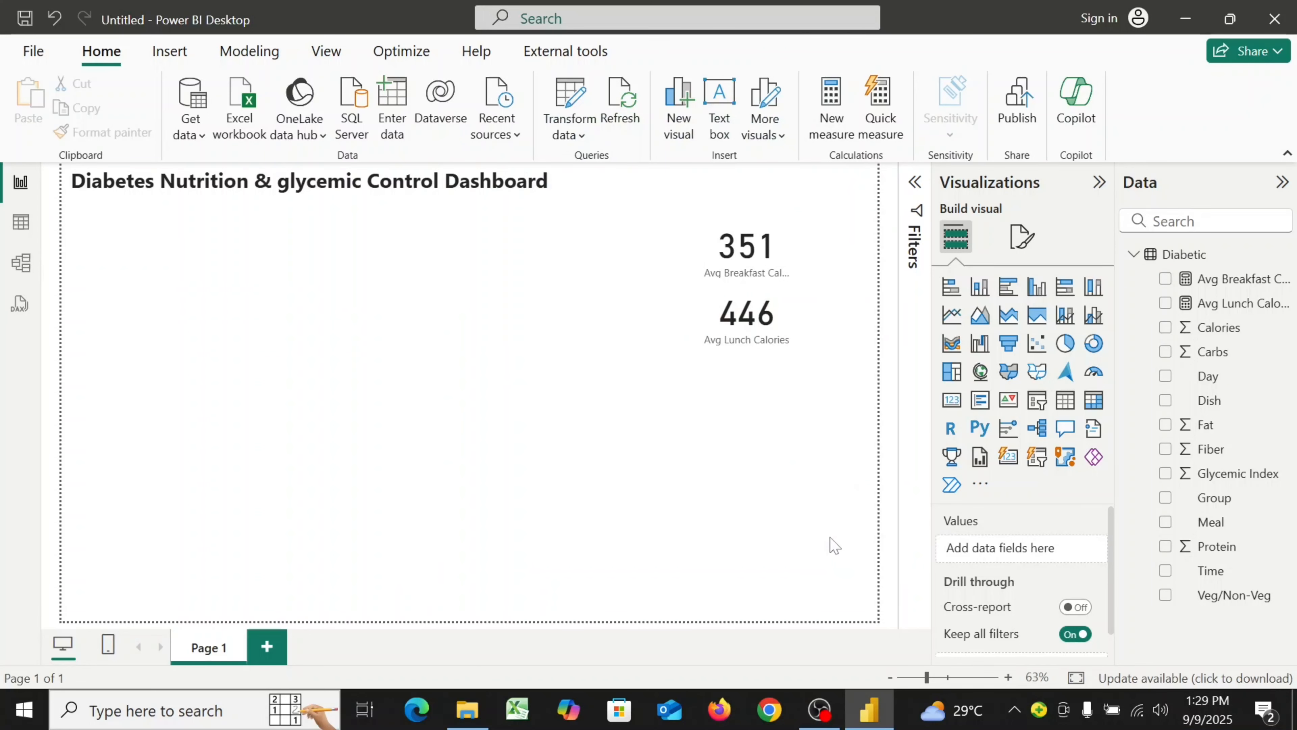
Create a new measure named Avg Snack Calories and start its formula on a new line
{"action": "left_click", "coordinate": [833, 123]}
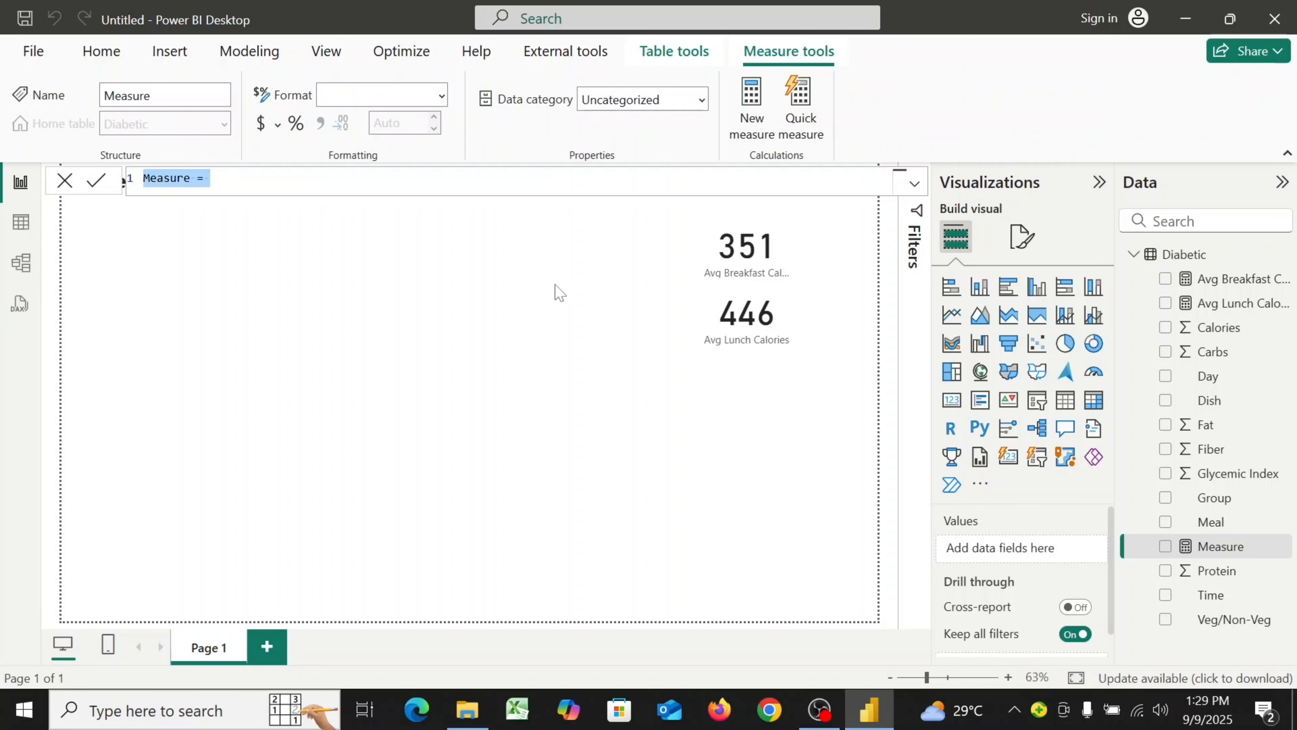
{"action": "type", "text": "Av"}
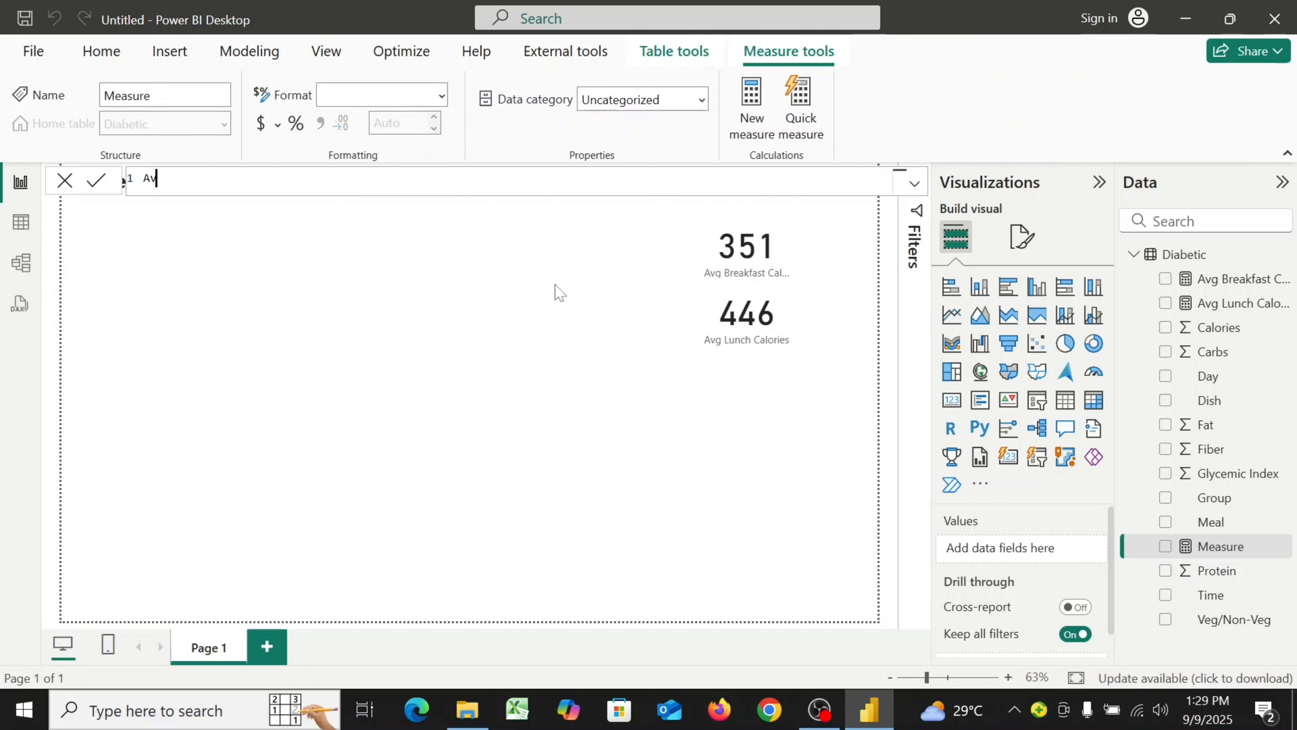
{"action": "type", "text": "g Snack Calore"}
{"action": "key", "text": "BackSpace"}
{"action": "type", "text": "ies ="}
{"action": "key", "text": "shift+Return"}
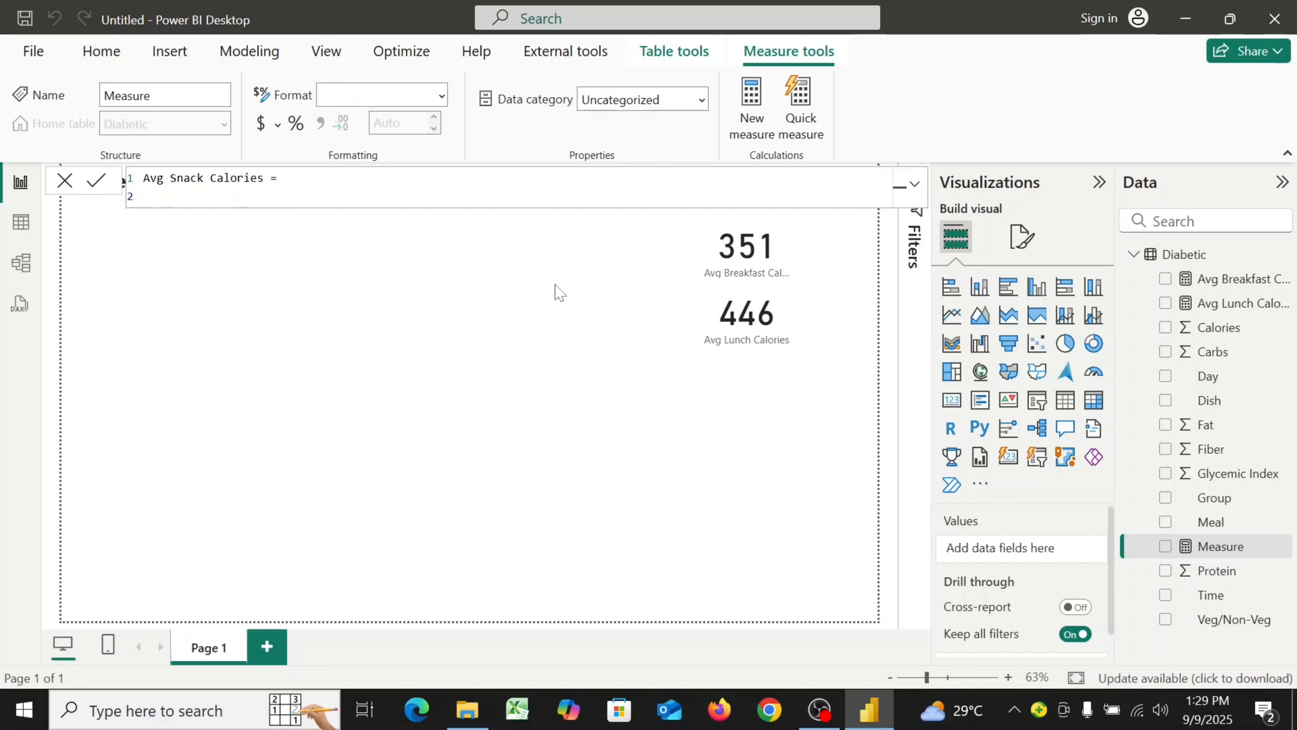
Begin the snack formula with CALCULATE( AVERAGE(Diabetic[Calories]), on separate lines
{"action": "type", "text": "cal"}
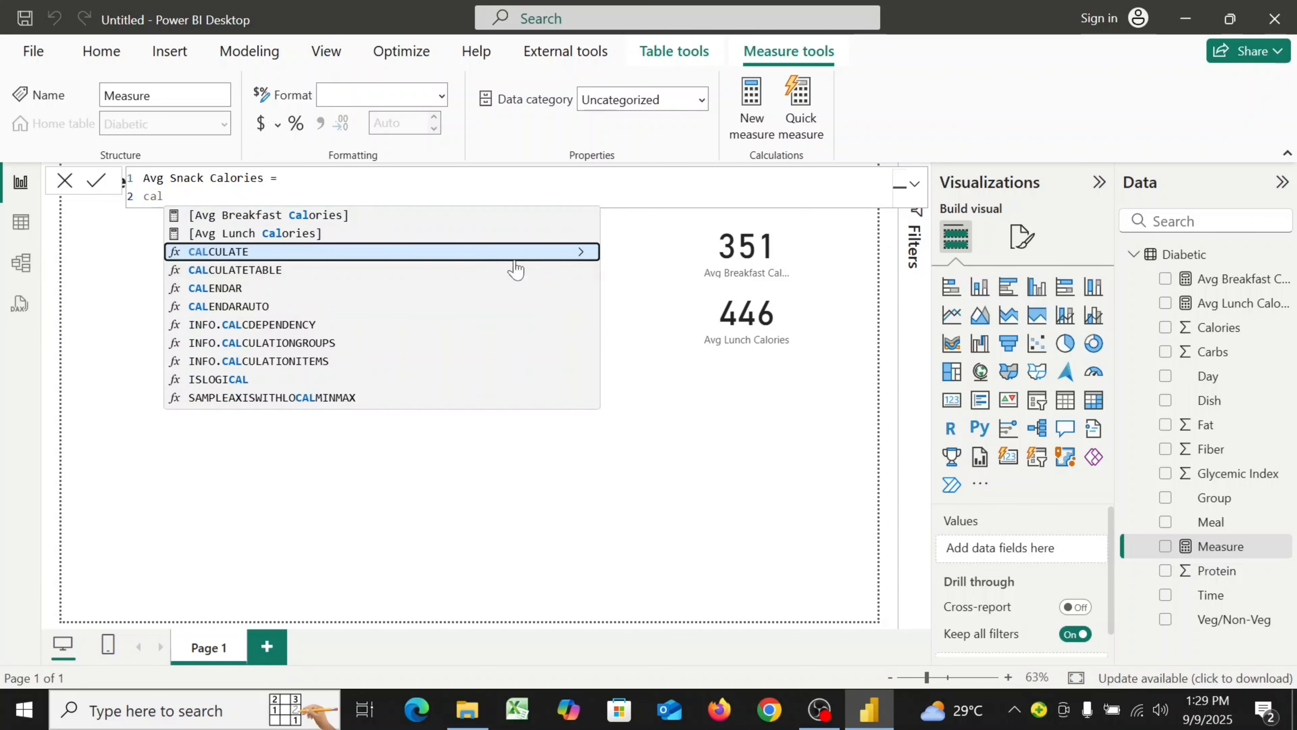
{"action": "left_click", "coordinate": [433, 254]}
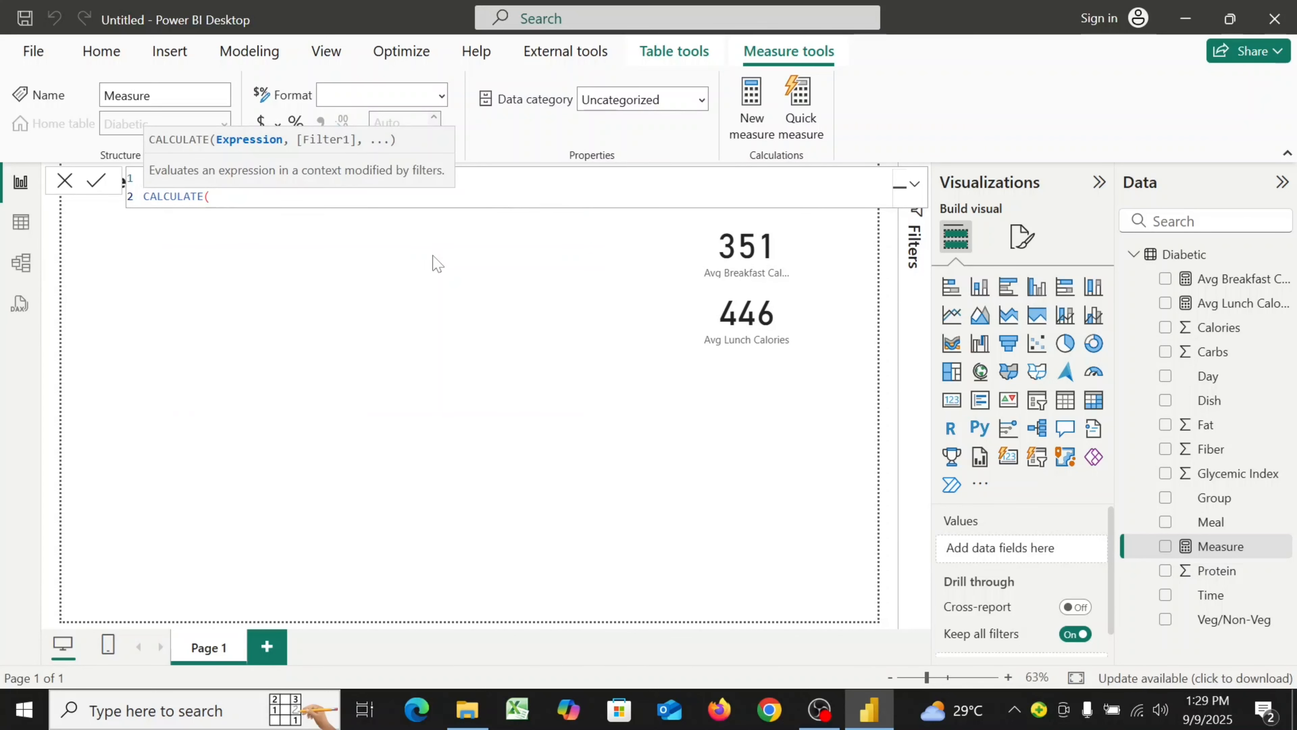
{"action": "key", "text": "shift+Return"}
{"action": "type", "text": "AV"}
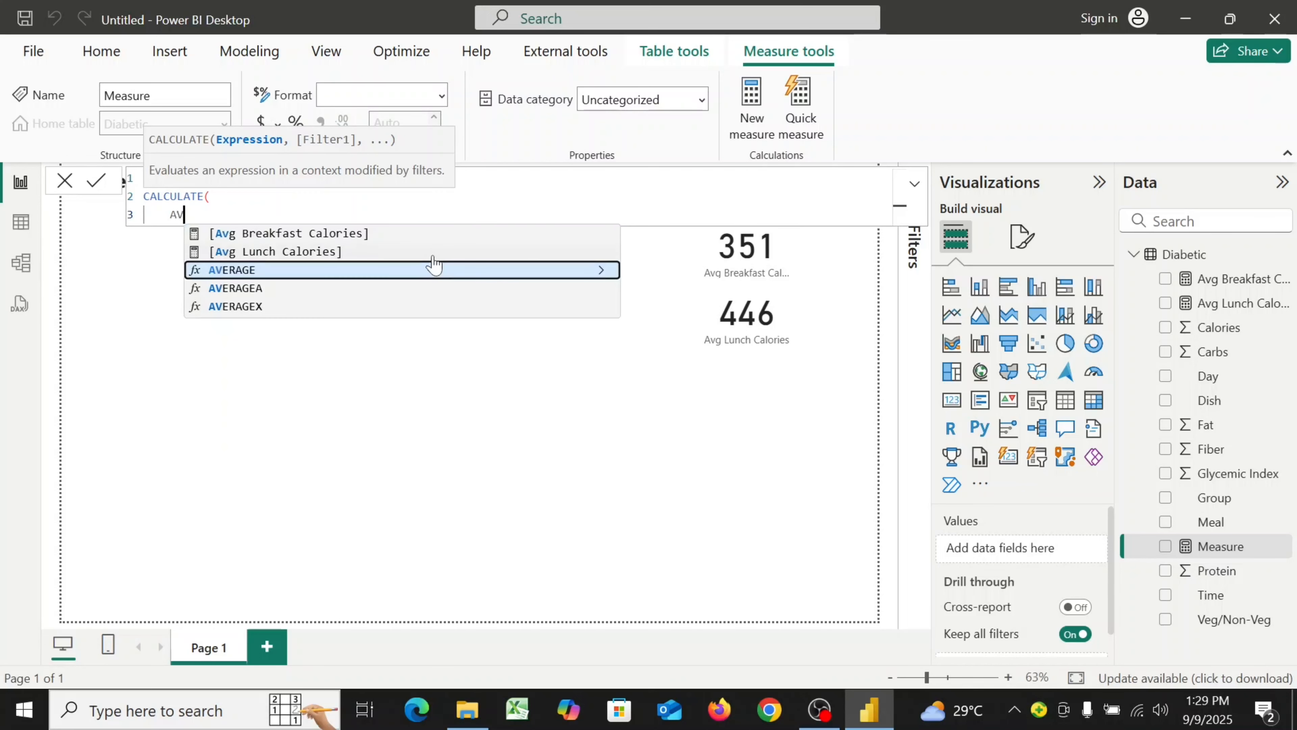
{"action": "left_click", "coordinate": [399, 272]}
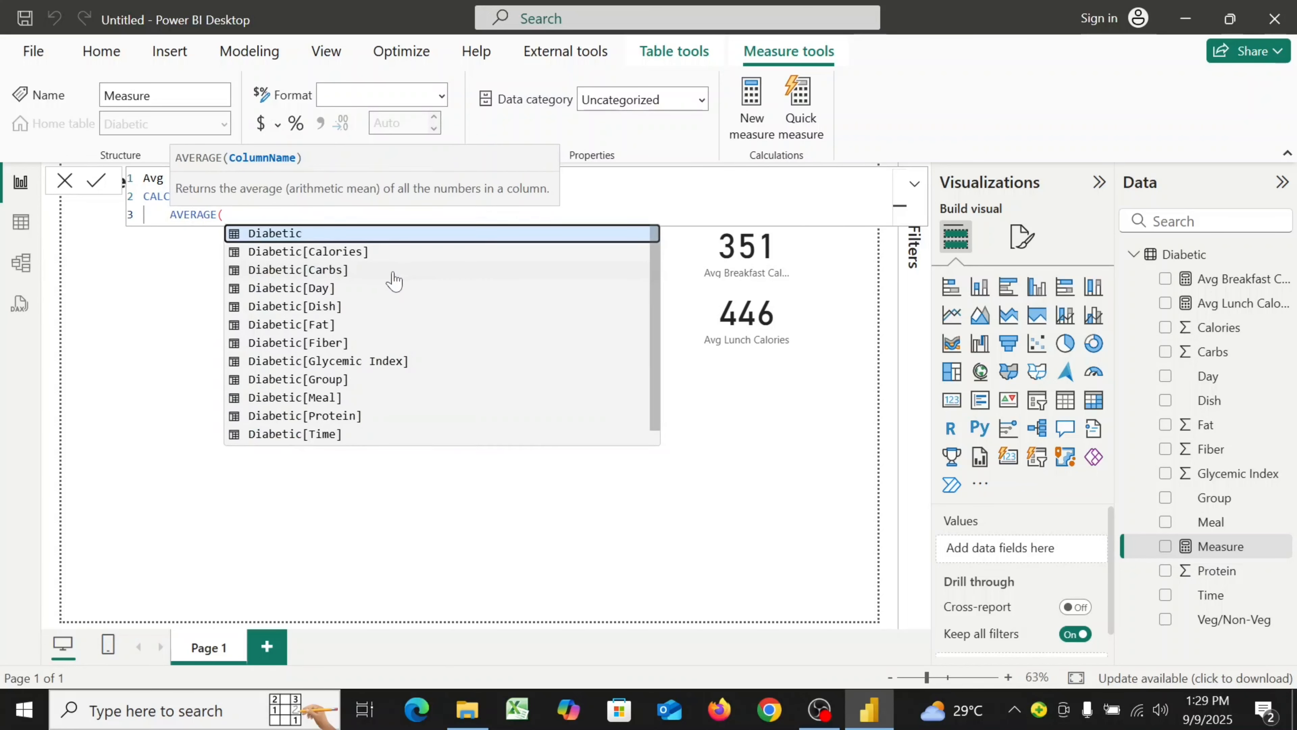
{"action": "left_click", "coordinate": [352, 253]}
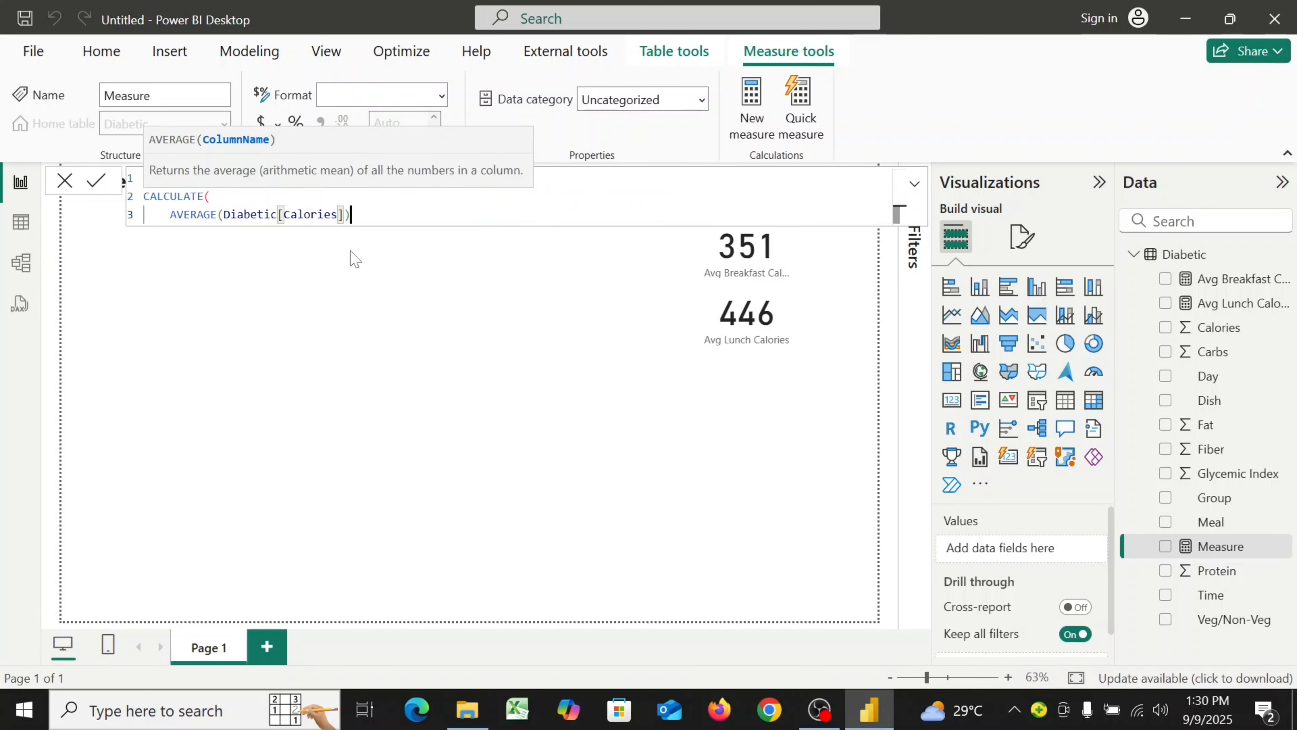
{"action": "type", "text": "),"}
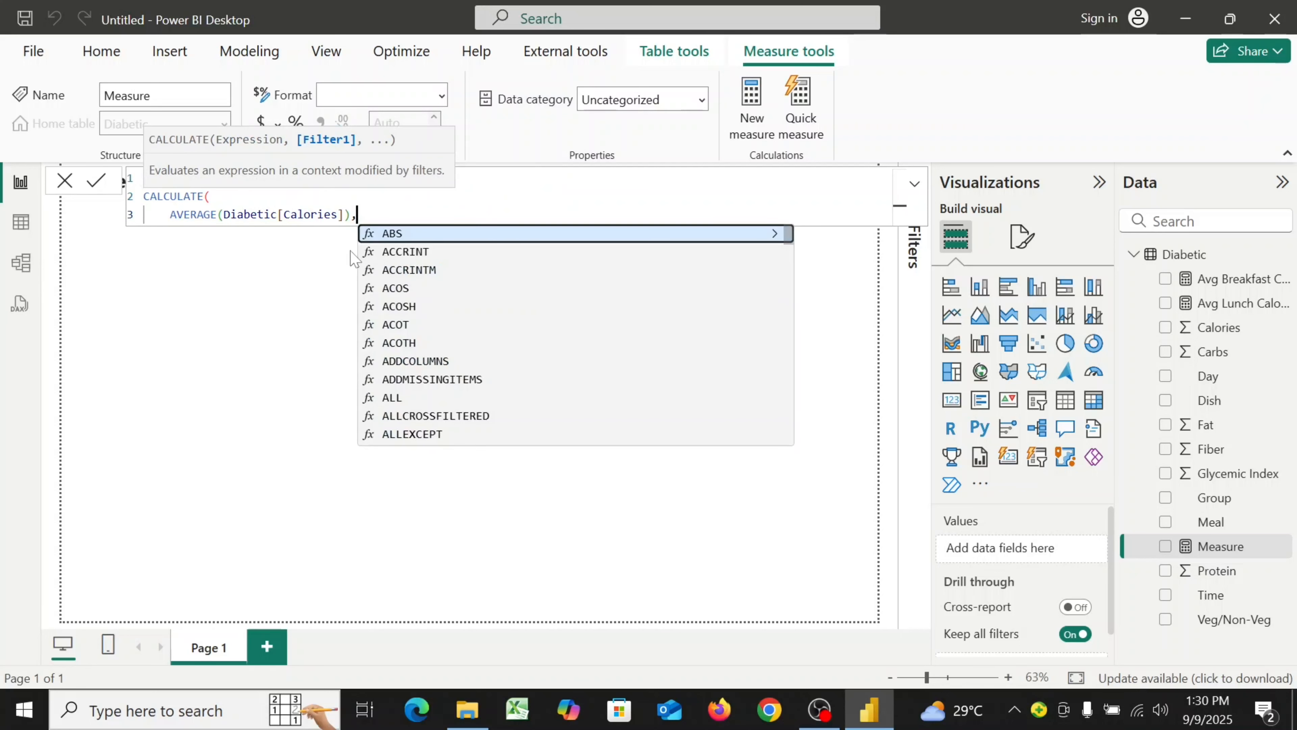
{"action": "key", "text": "shift+Return"}
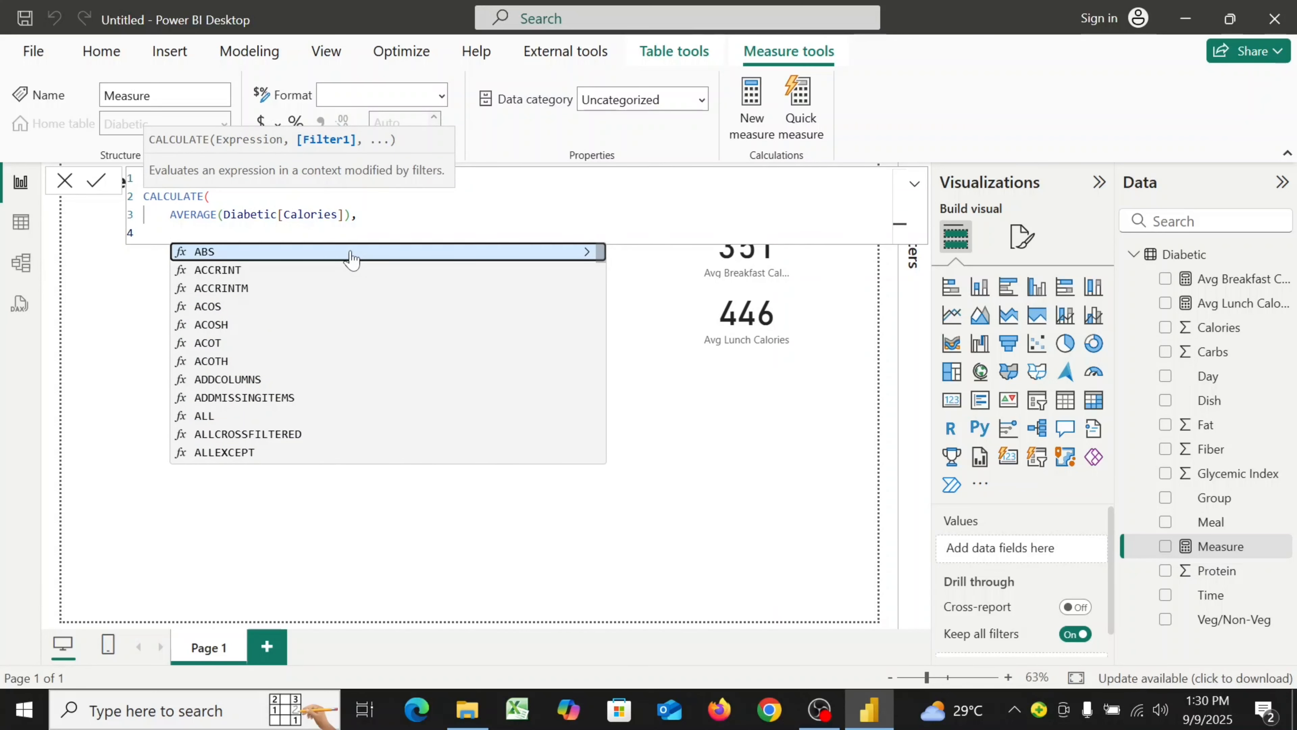
Add the filter Diabetic[Meal] = "Snack" and close the CALCULATE to finish the Avg Snack Calories measure
{"action": "type", "text": "DI"}
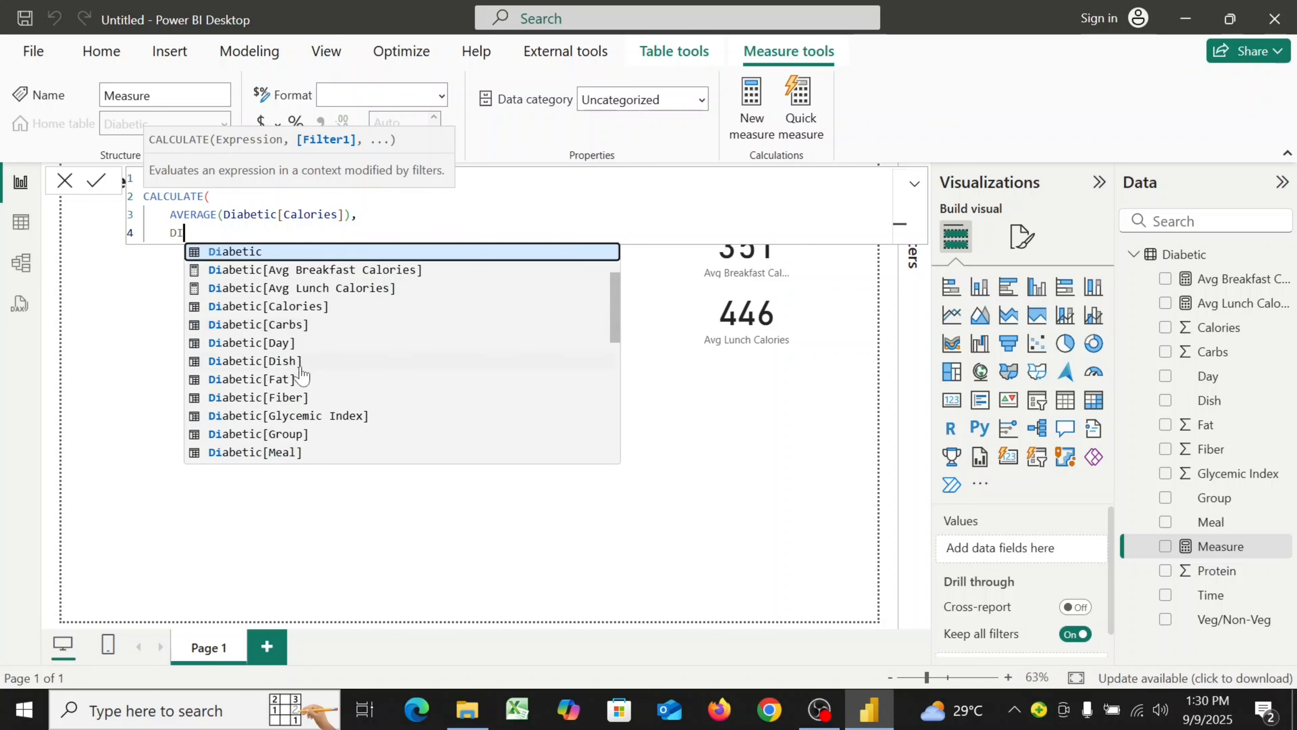
{"action": "left_click", "coordinate": [299, 452]}
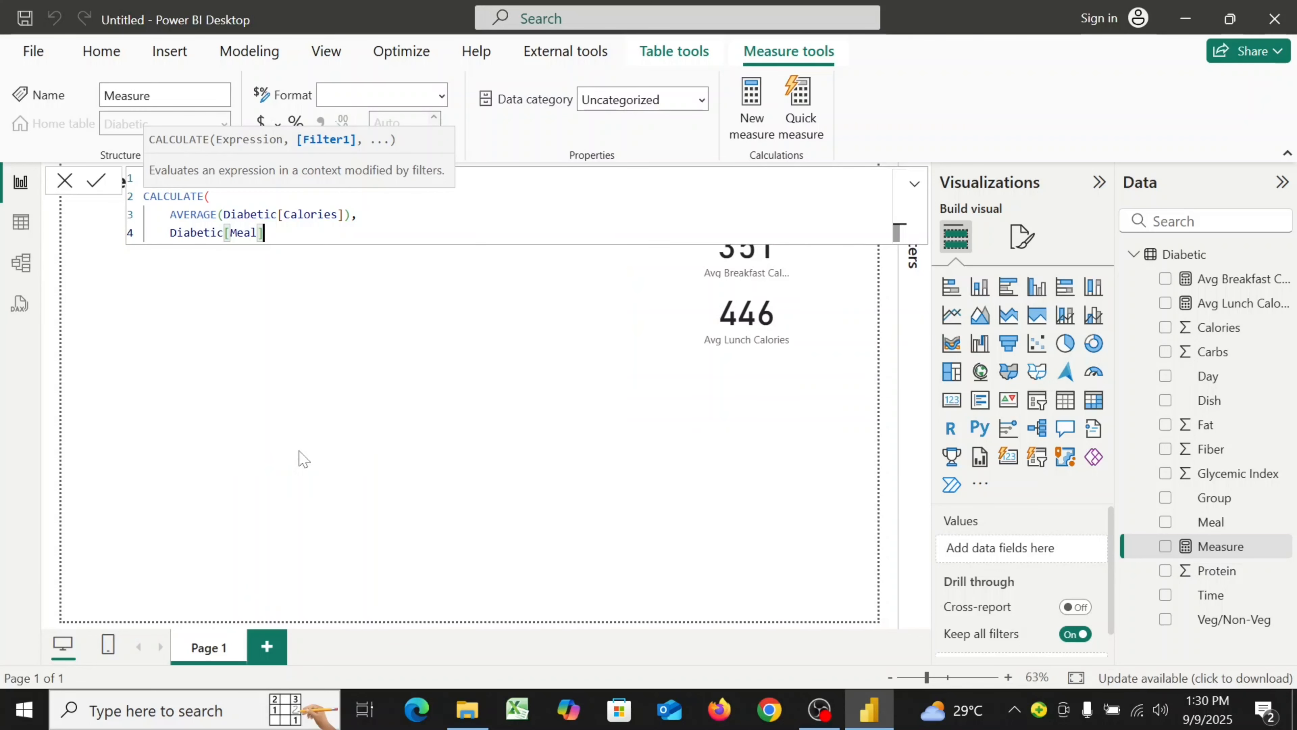
{"action": "type", "text": "= "}
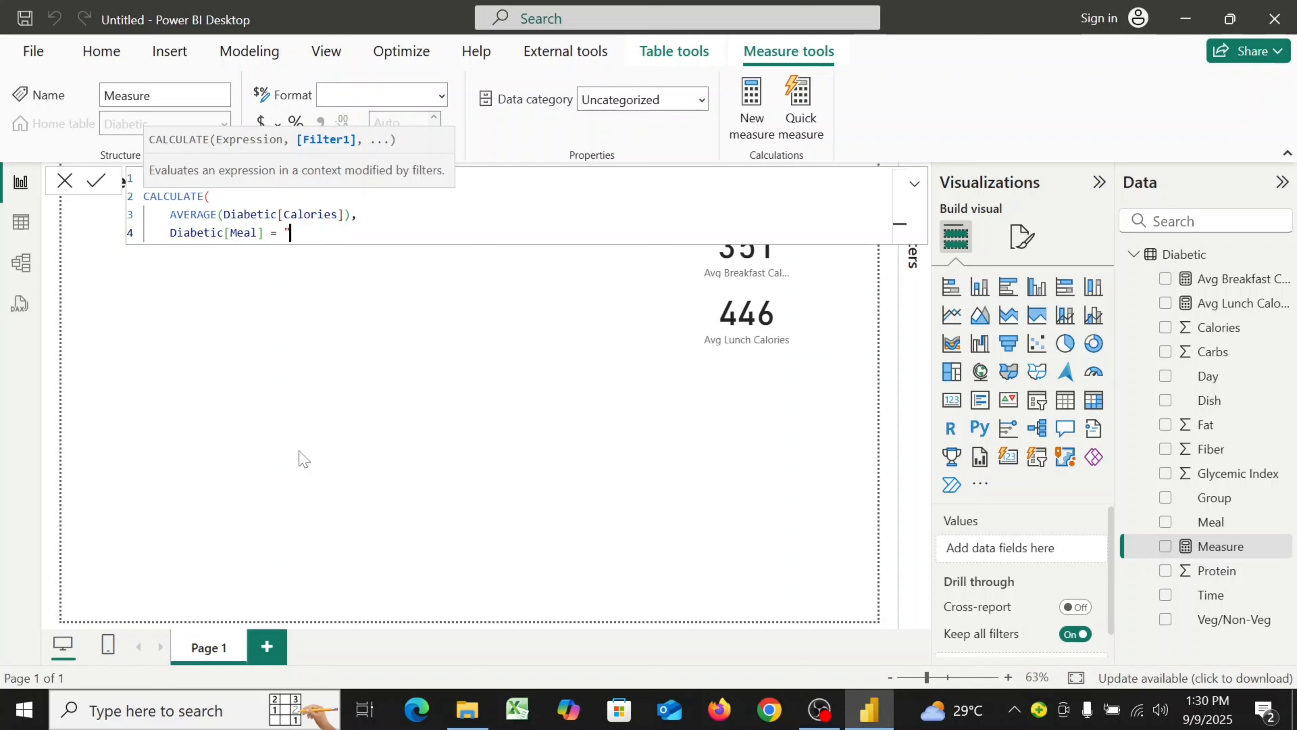
{"action": "type", "text": "\"Snack"}
{"action": "key", "text": "shift+Return"}
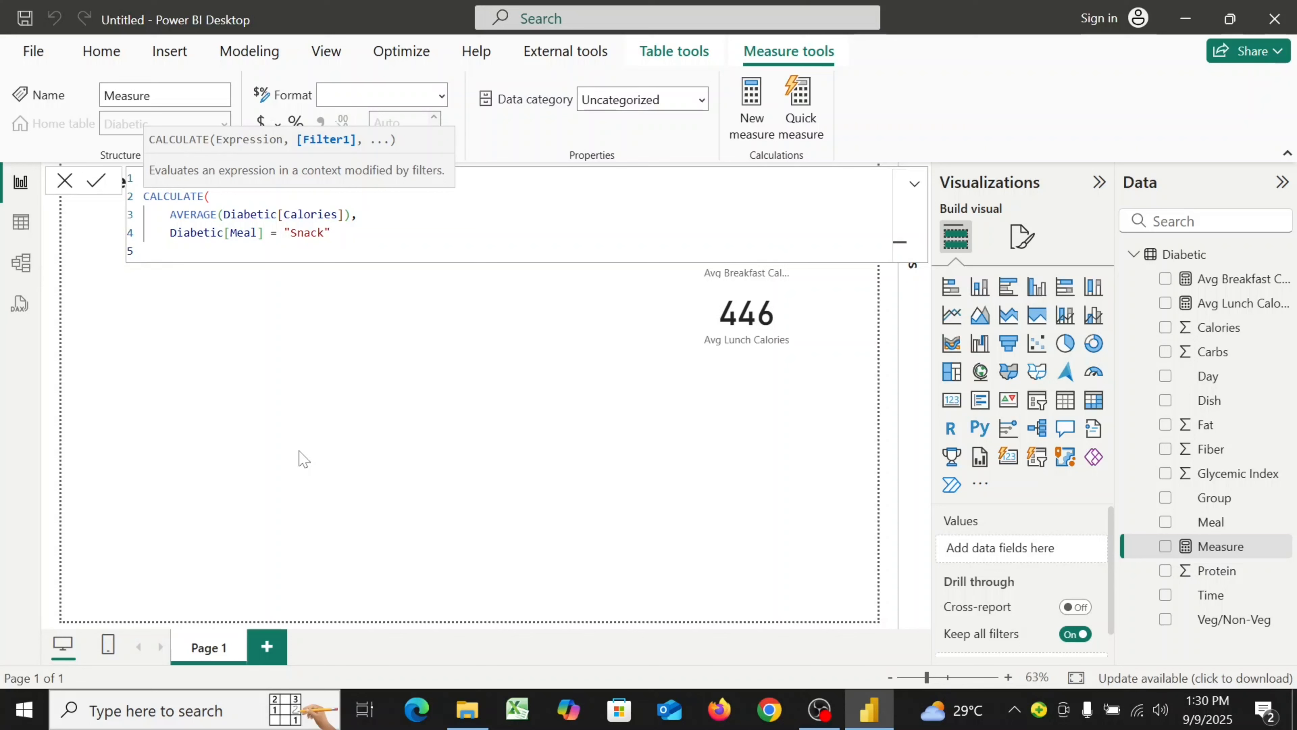
{"action": "type", "text": ")"}
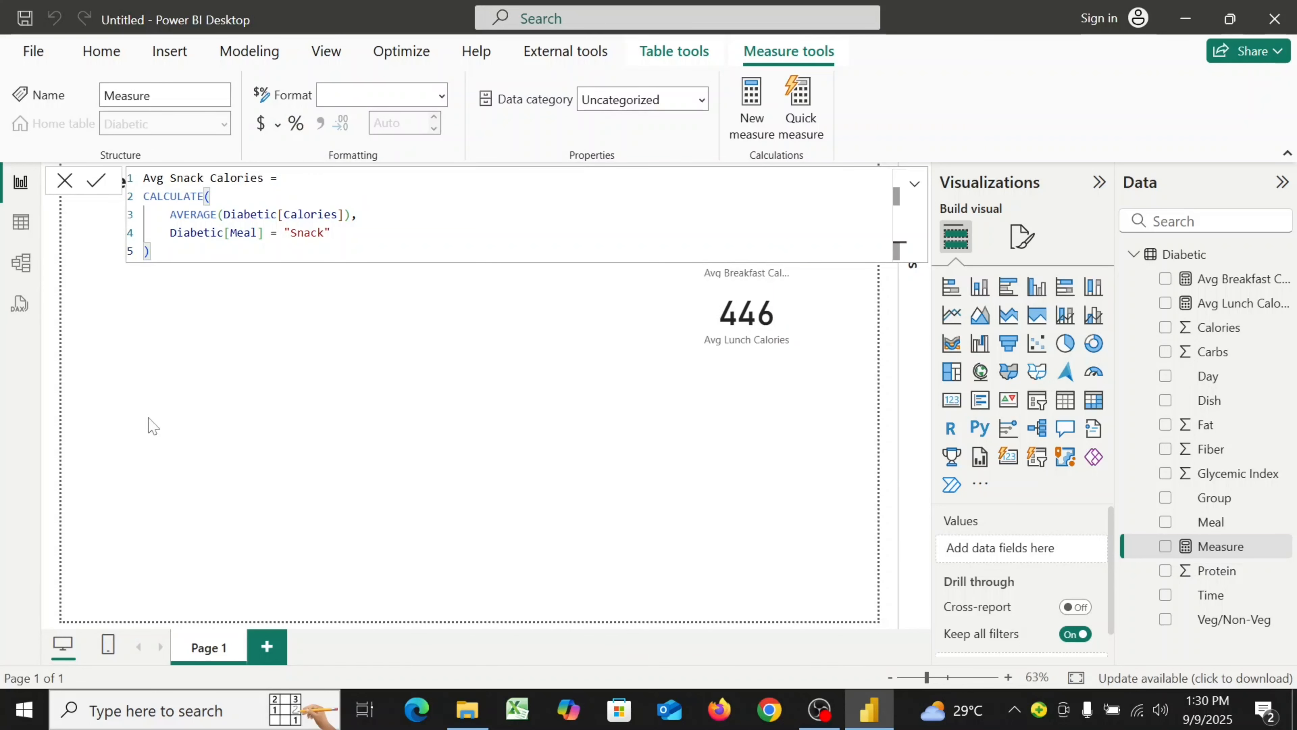
{"action": "left_click", "coordinate": [92, 181]}
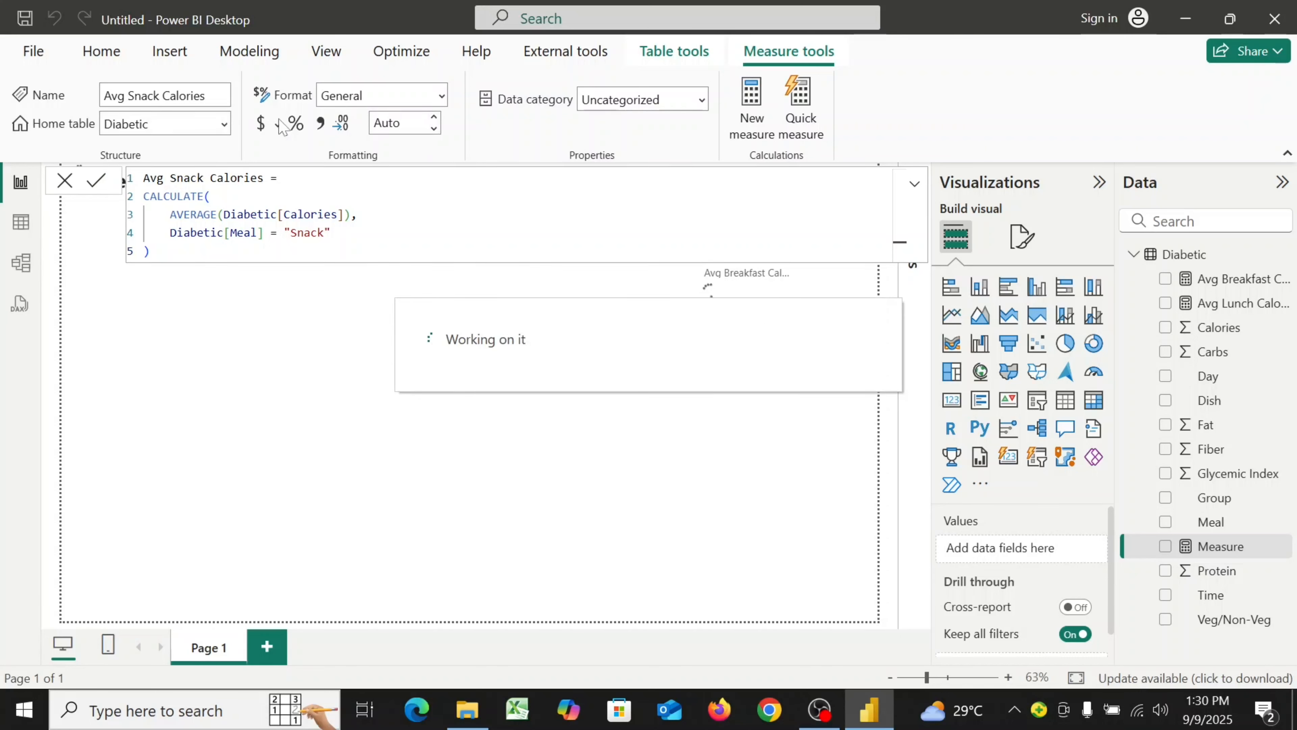
Set the Avg Snack Calories measure's format to Whole number and close the formula bar
{"action": "left_click", "coordinate": [441, 98]}
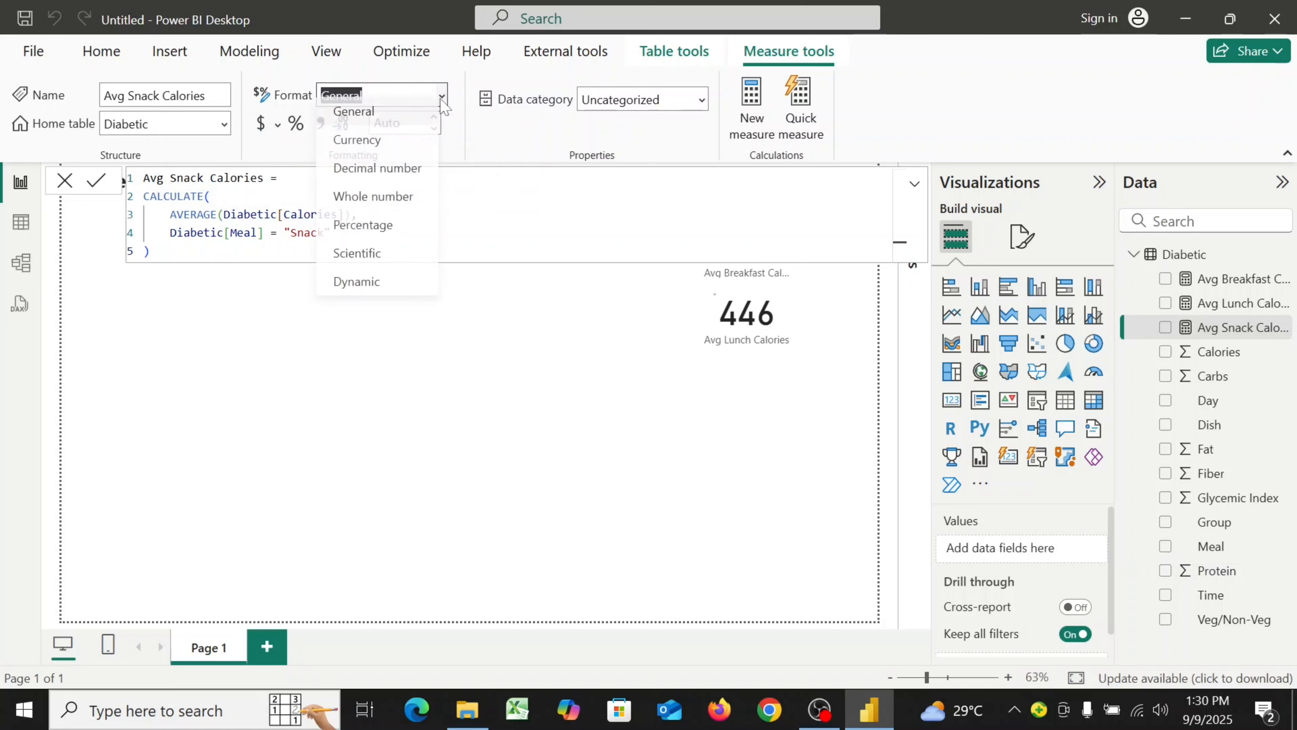
{"action": "left_click", "coordinate": [384, 200]}
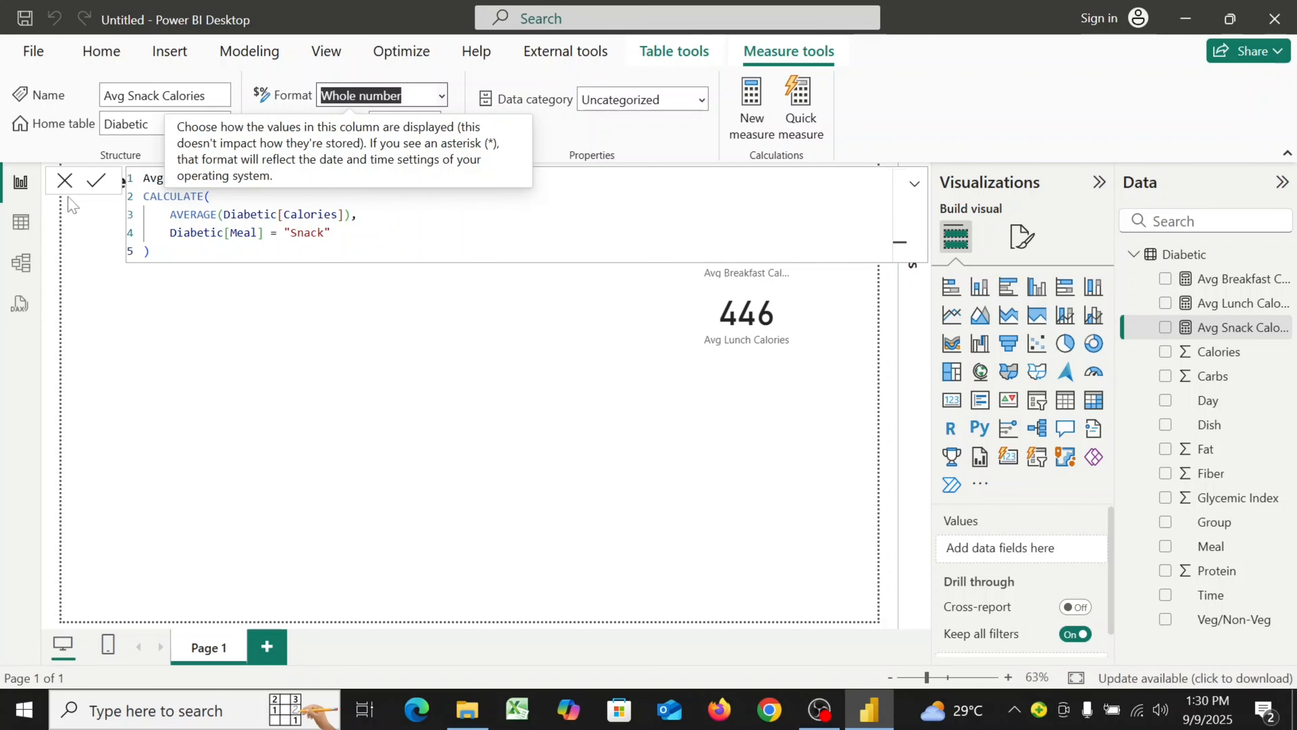
{"action": "left_click", "coordinate": [64, 180]}
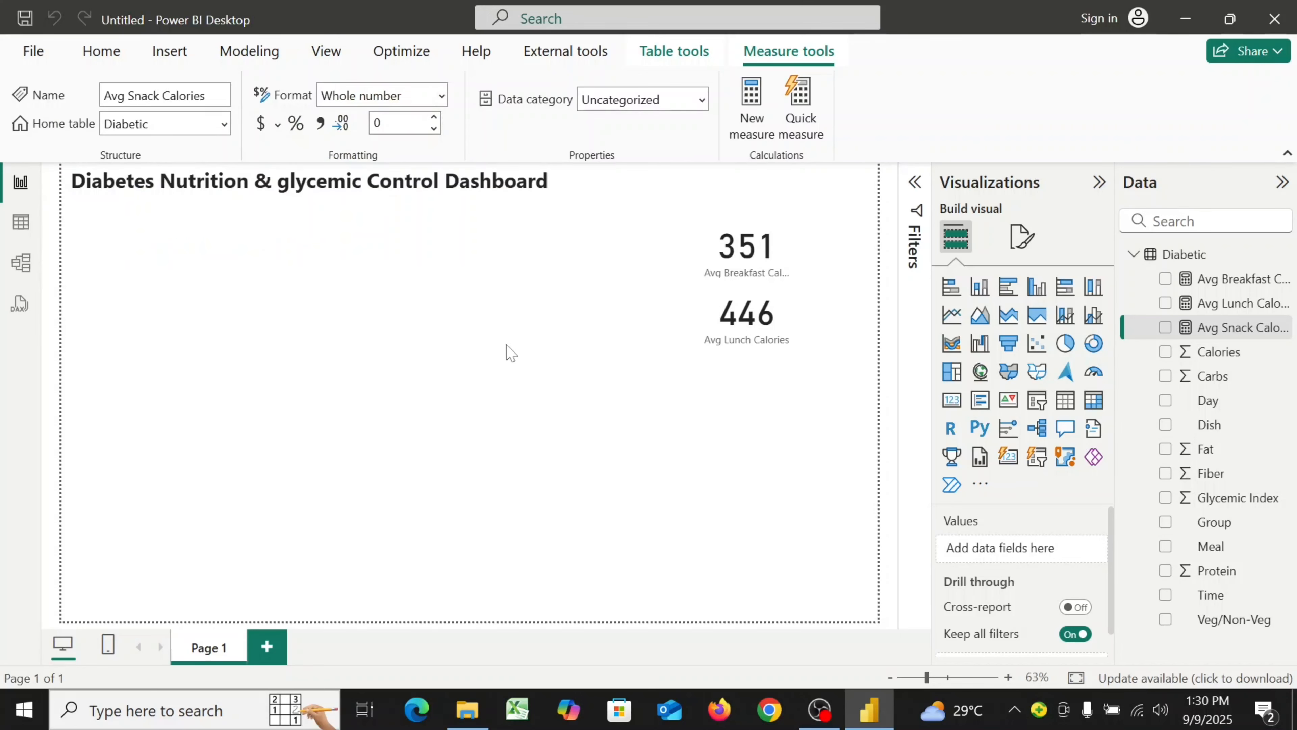
Add a small card visual showing Avg Snack Calories just below the lunch card
{"action": "left_click", "coordinate": [945, 406]}
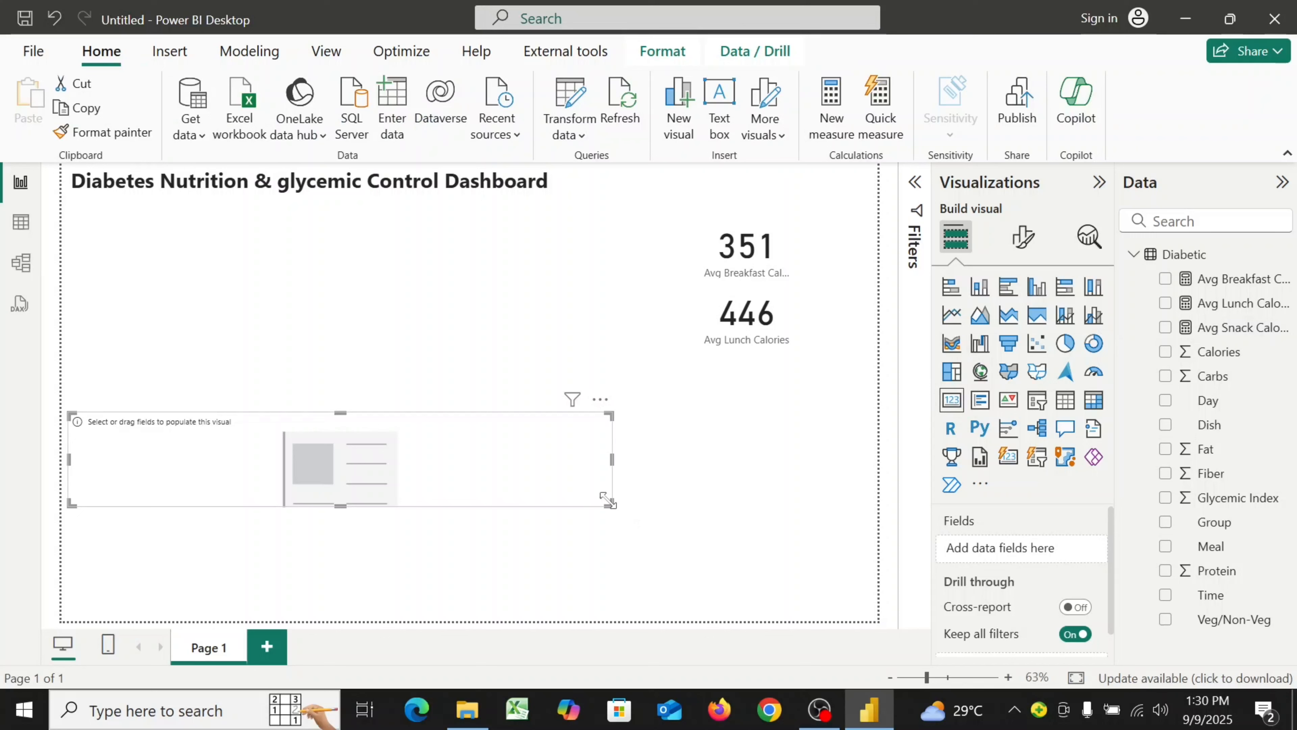
{"action": "left_click_drag", "start_coordinate": [608, 503], "coordinate": [759, 400]}
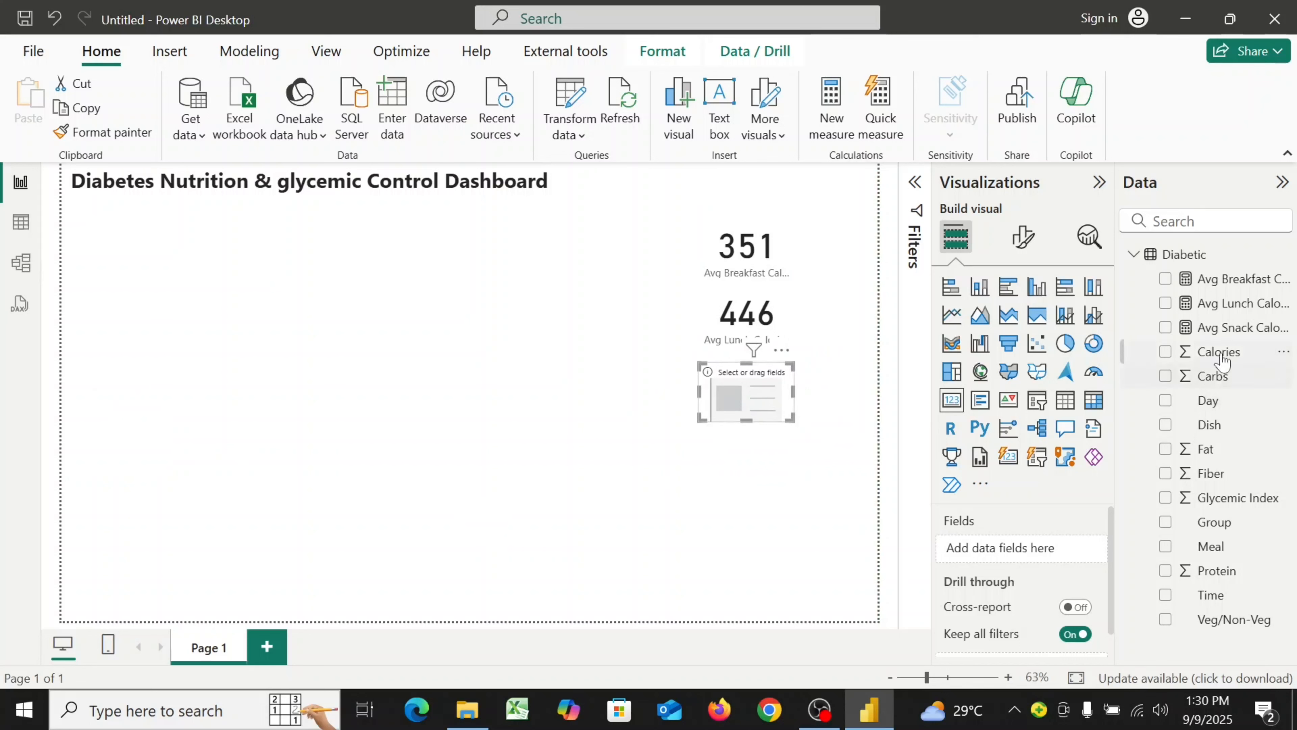
{"action": "left_click_drag", "start_coordinate": [1240, 338], "coordinate": [1037, 557]}
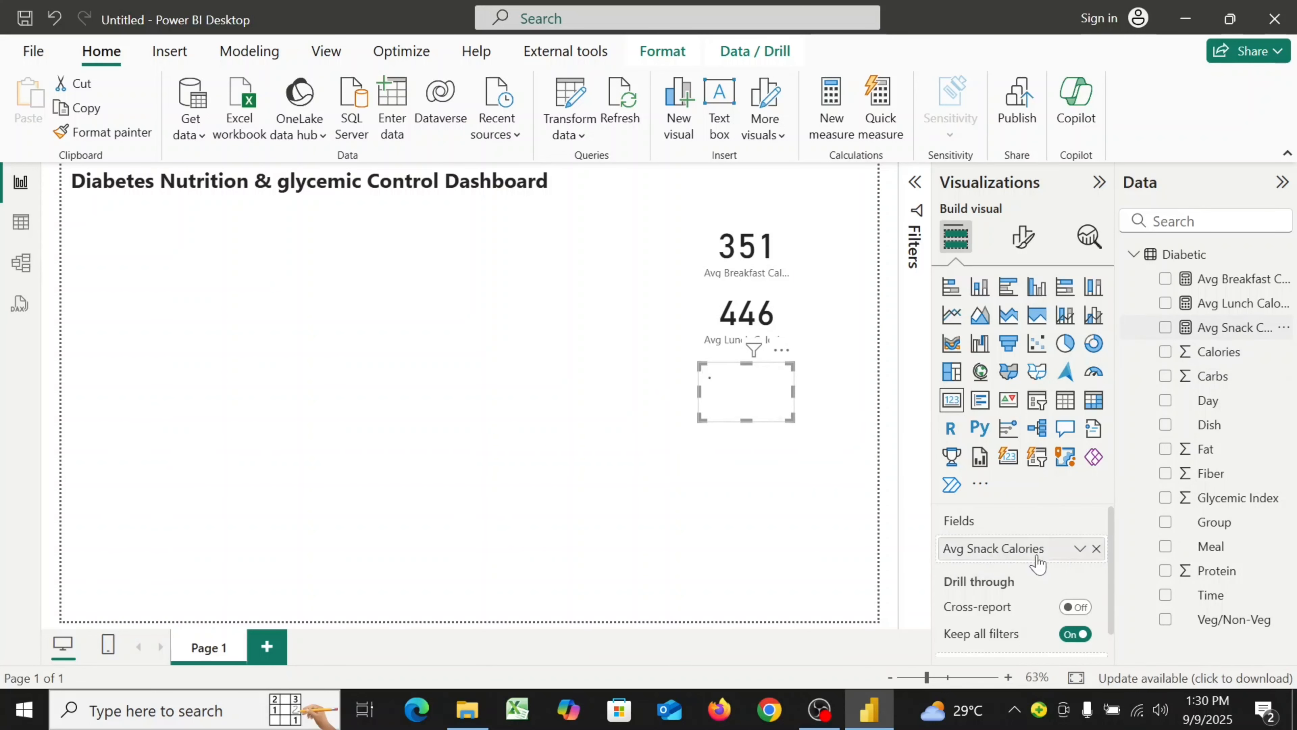
{"action": "left_click", "coordinate": [601, 478]}
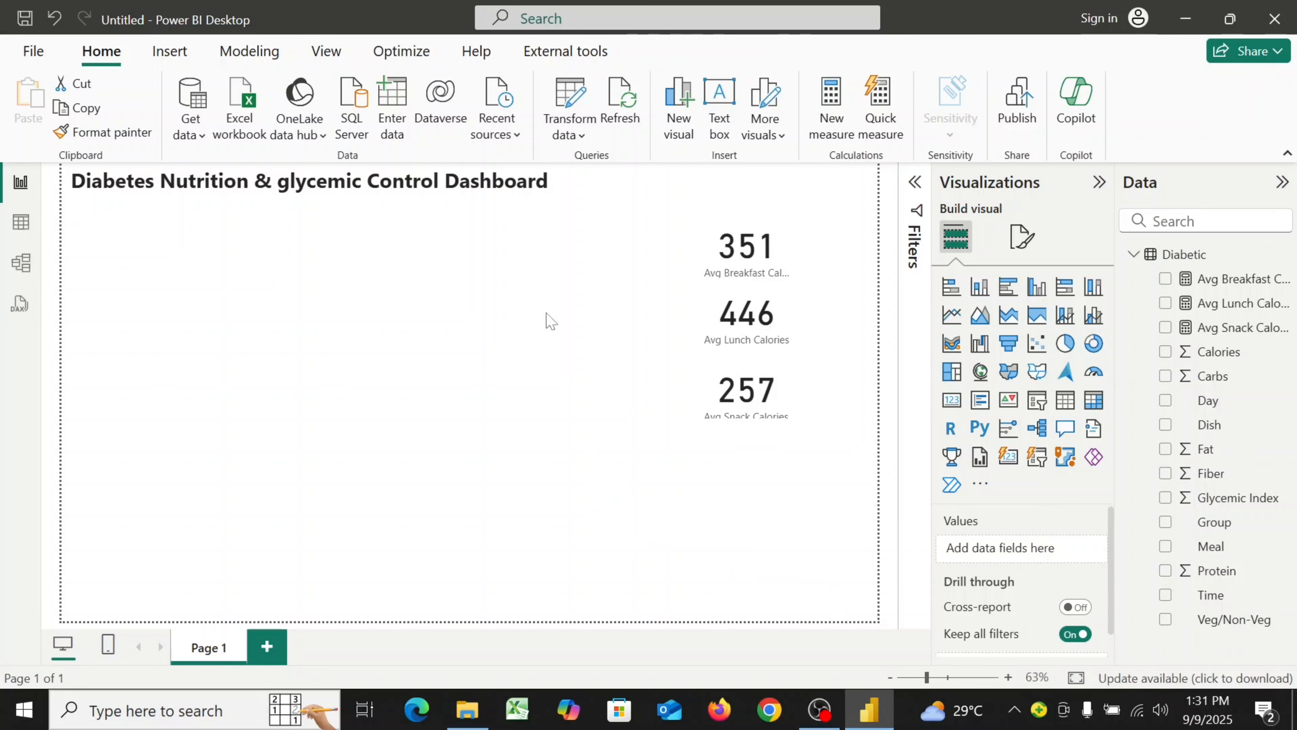
Create a new measure named Avg Dinner Calories and start its formula on a new line
{"action": "left_click", "coordinate": [830, 140]}
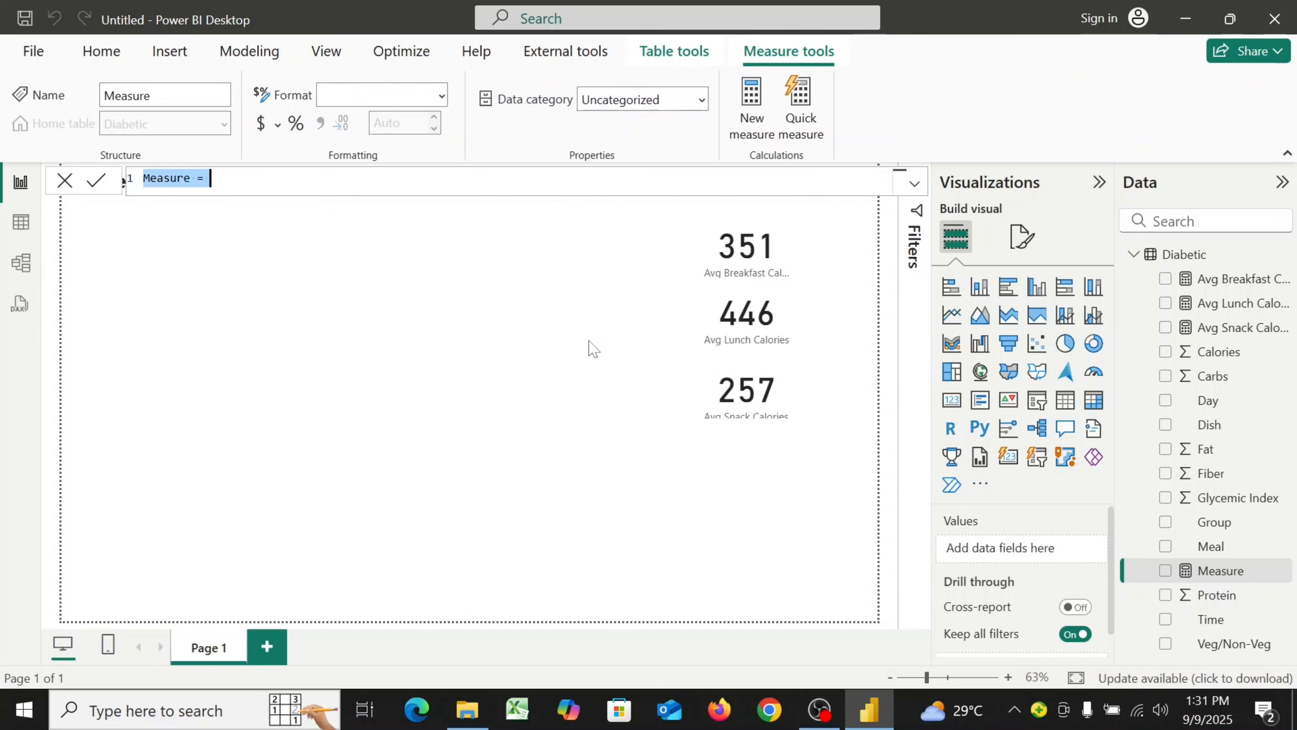
{"action": "type", "text": "Avg"}
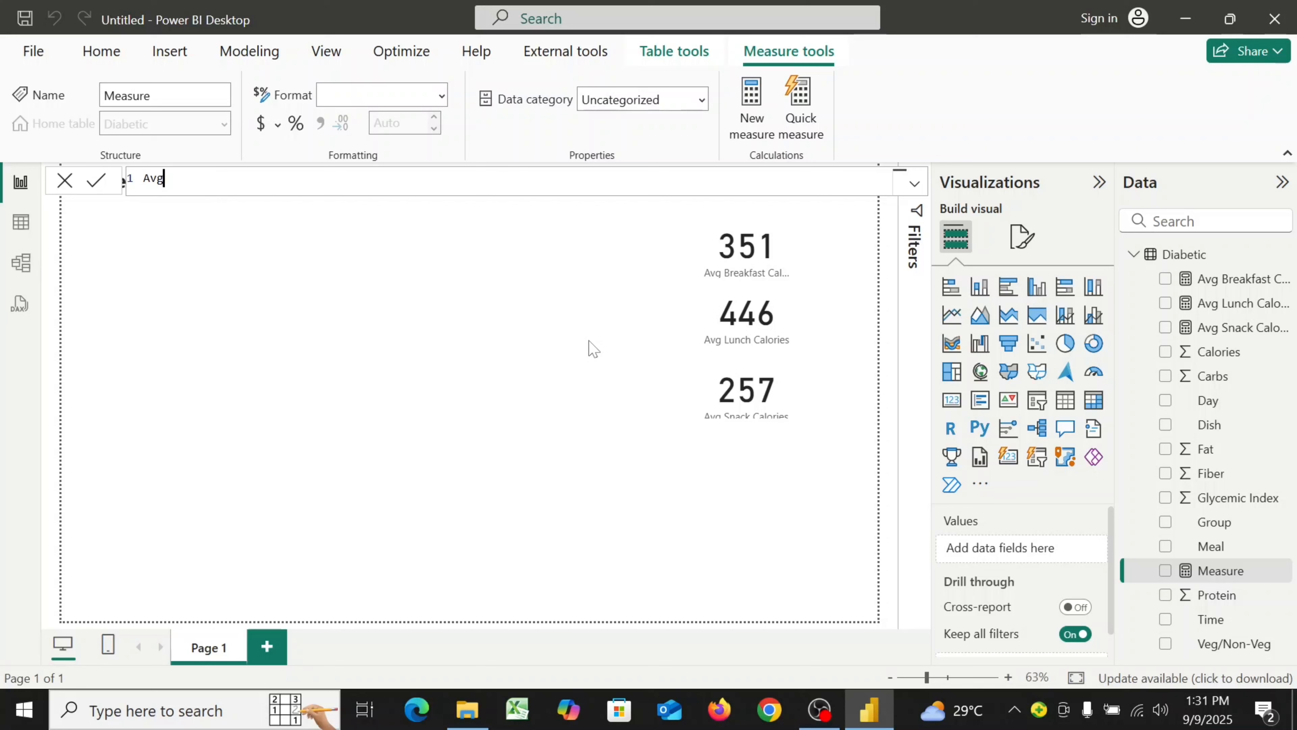
{"action": "type", "text": "inner"}
{"action": "key", "text": "BackSpace"}
{"action": "key", "text": "BackSpace"}
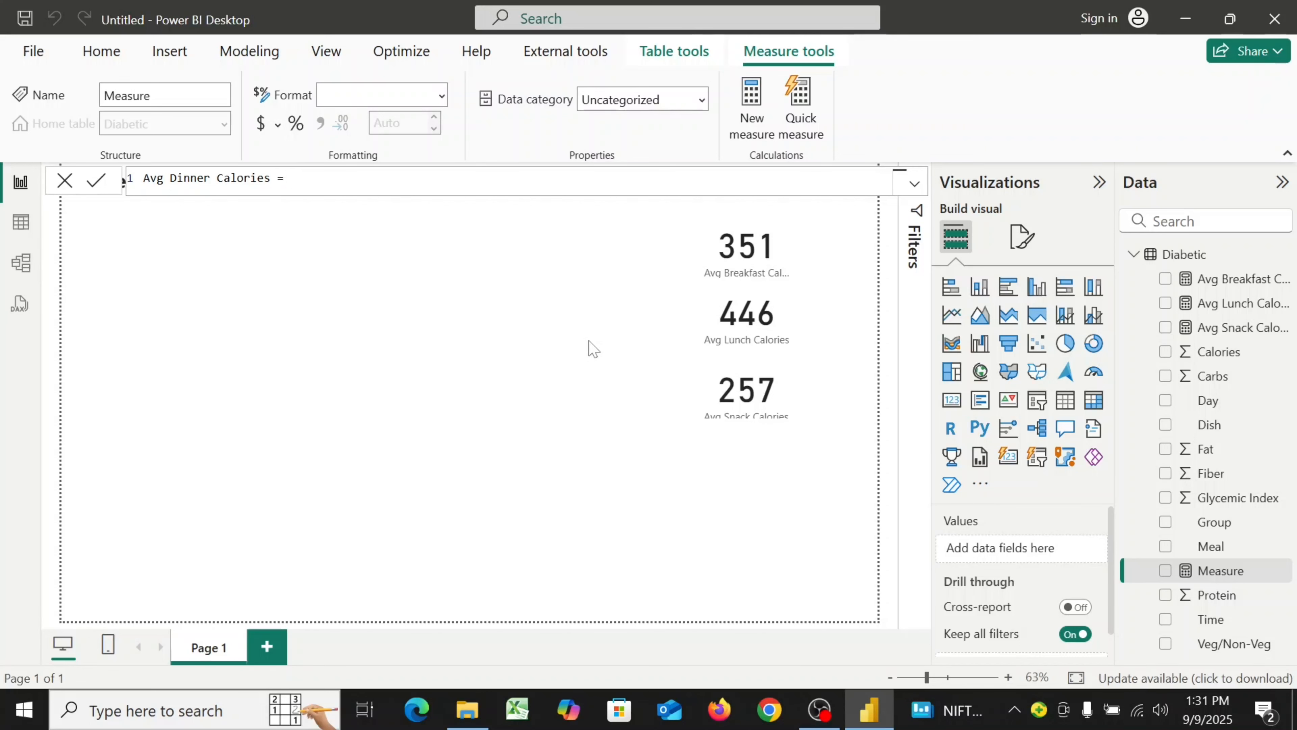
{"action": "key", "text": "shift+Return"}
Begin the dinner formula with CALCULATE( AVERAGE(Diabetic[Calories]), on separate lines
{"action": "type", "text": "ca"}
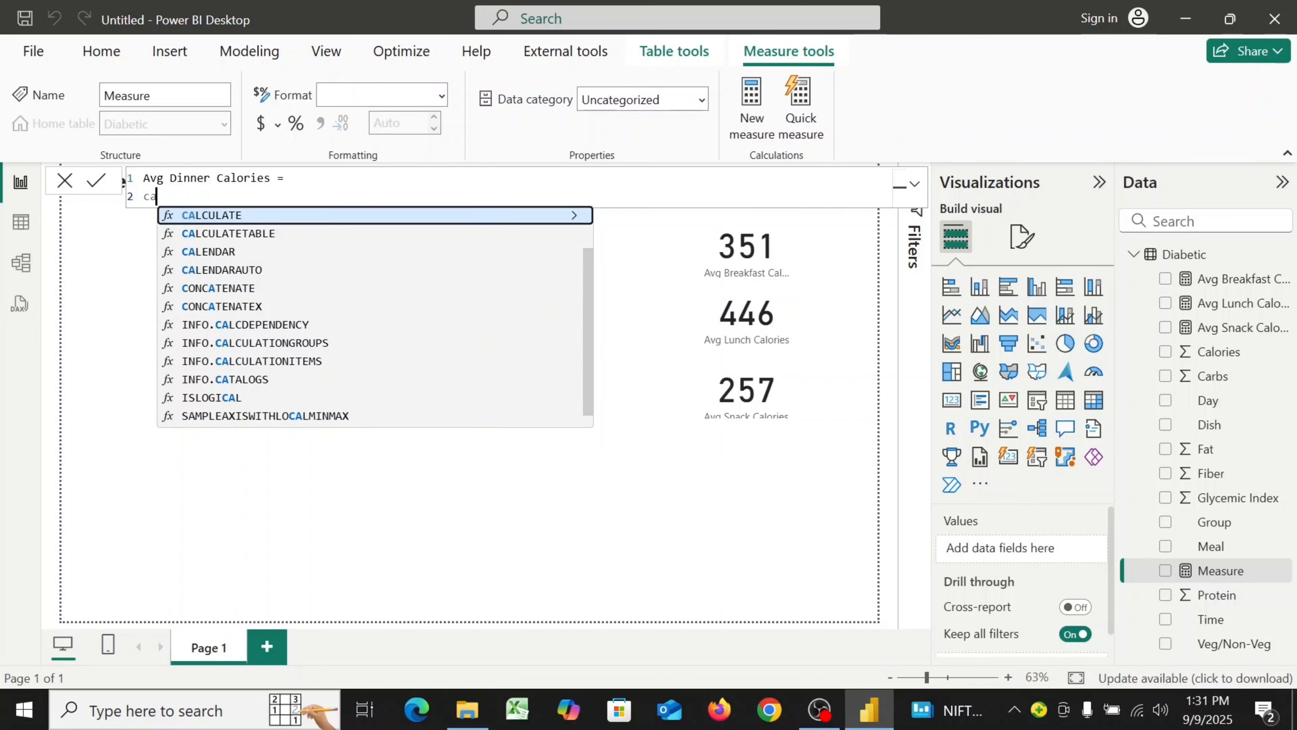
{"action": "left_click", "coordinate": [475, 217]}
{"action": "key", "text": "shift+Return"}
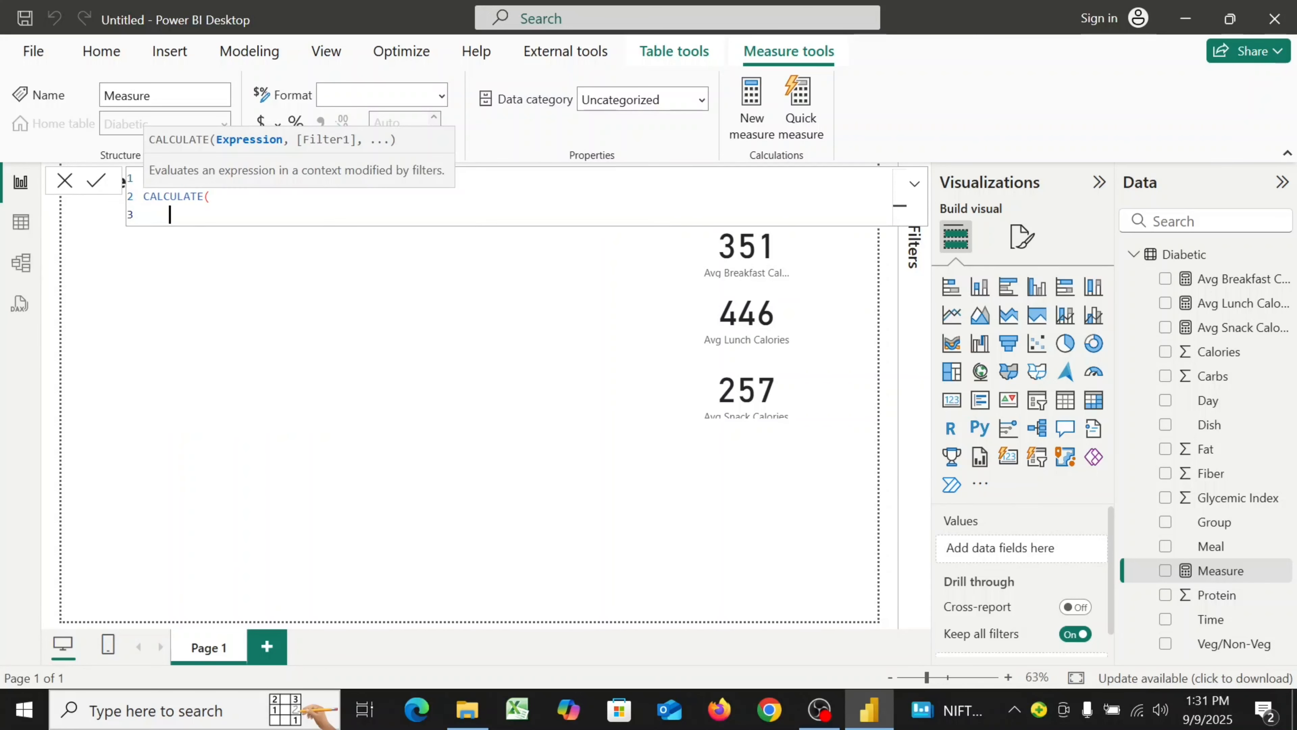
{"action": "type", "text": "av"}
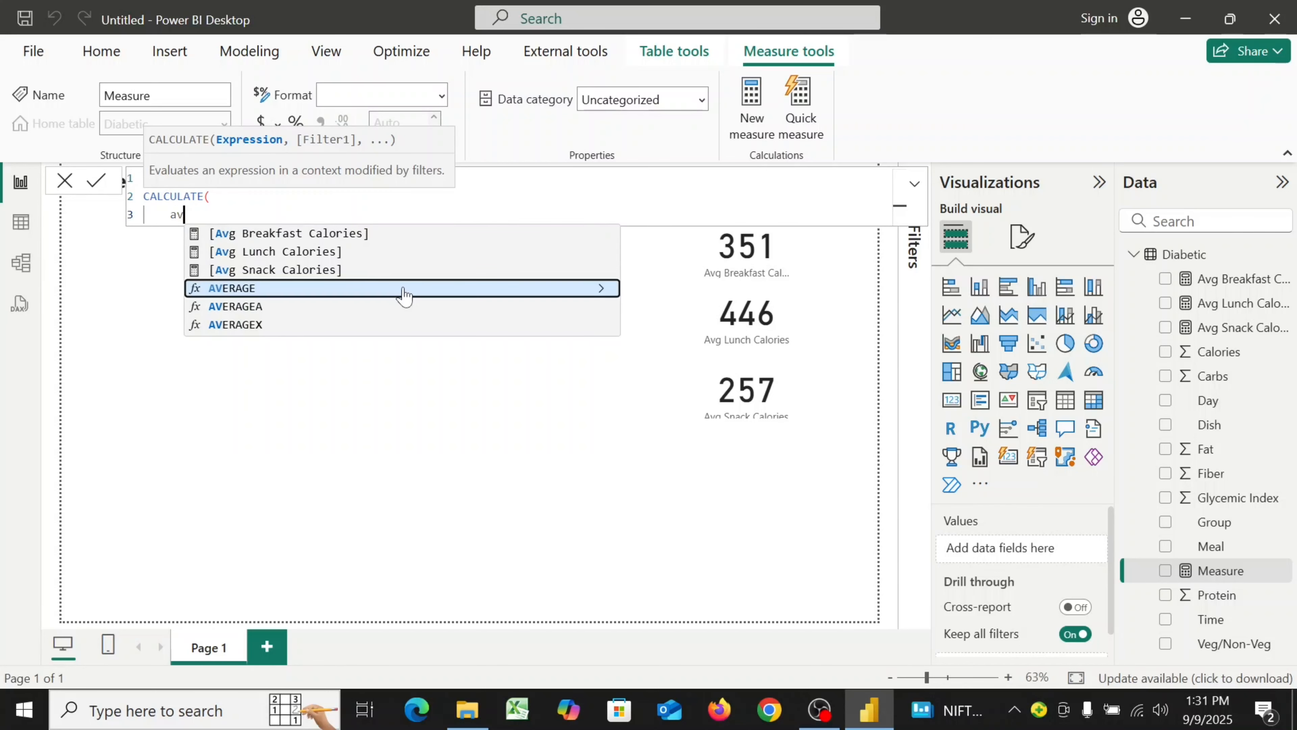
{"action": "left_click", "coordinate": [403, 289]}
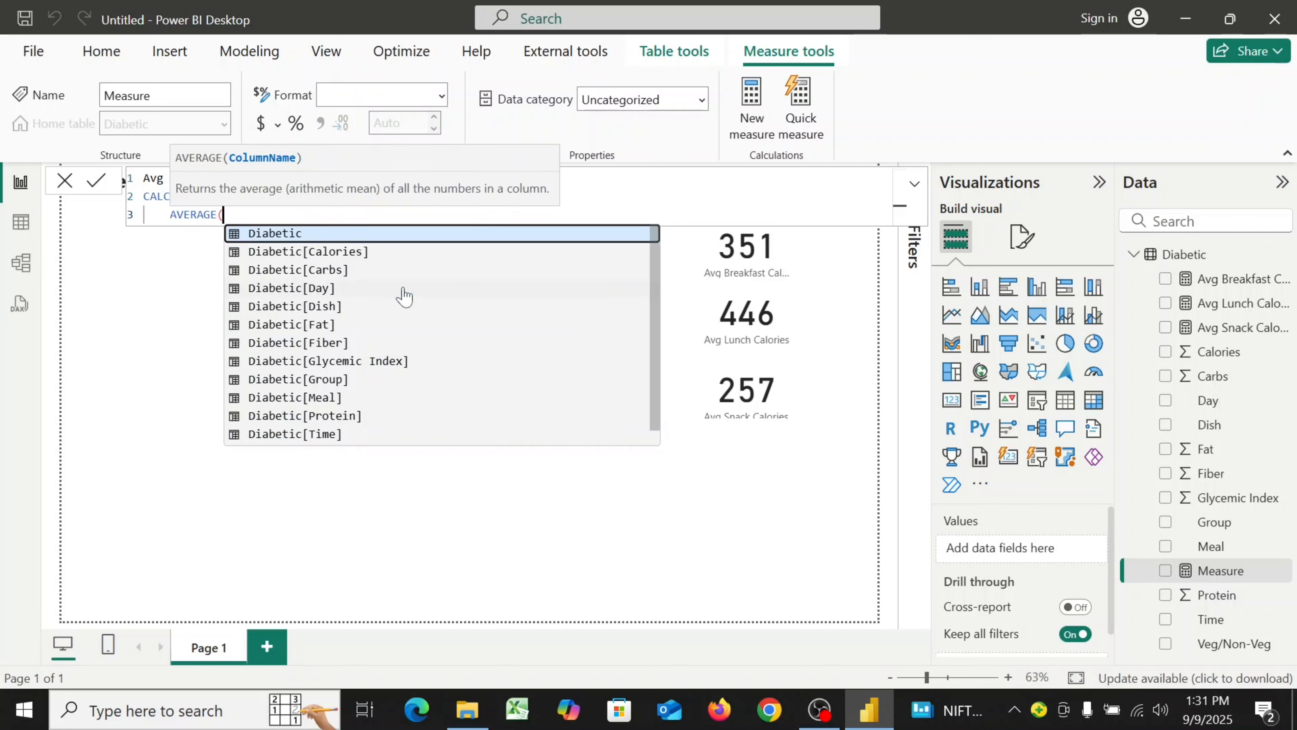
{"action": "left_click", "coordinate": [347, 255]}
{"action": "type", "text": "),"}
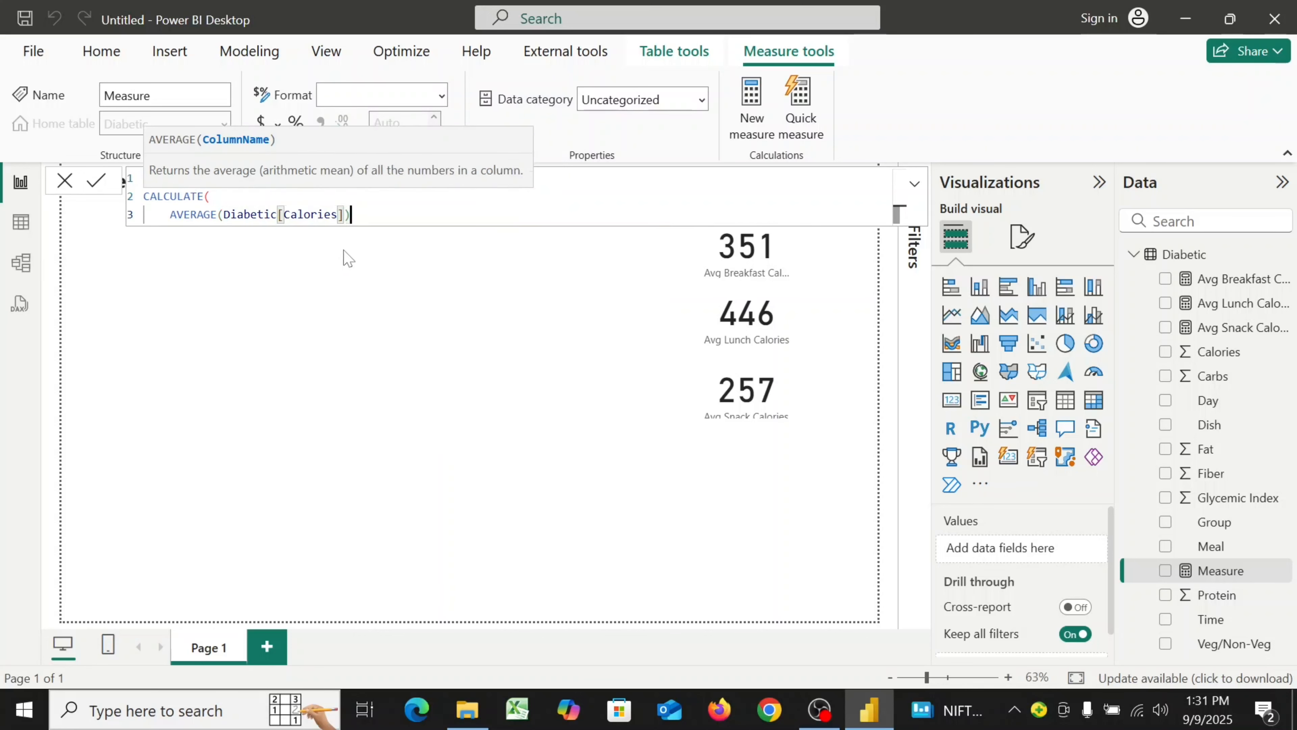
{"action": "key", "text": "shift+Return"}
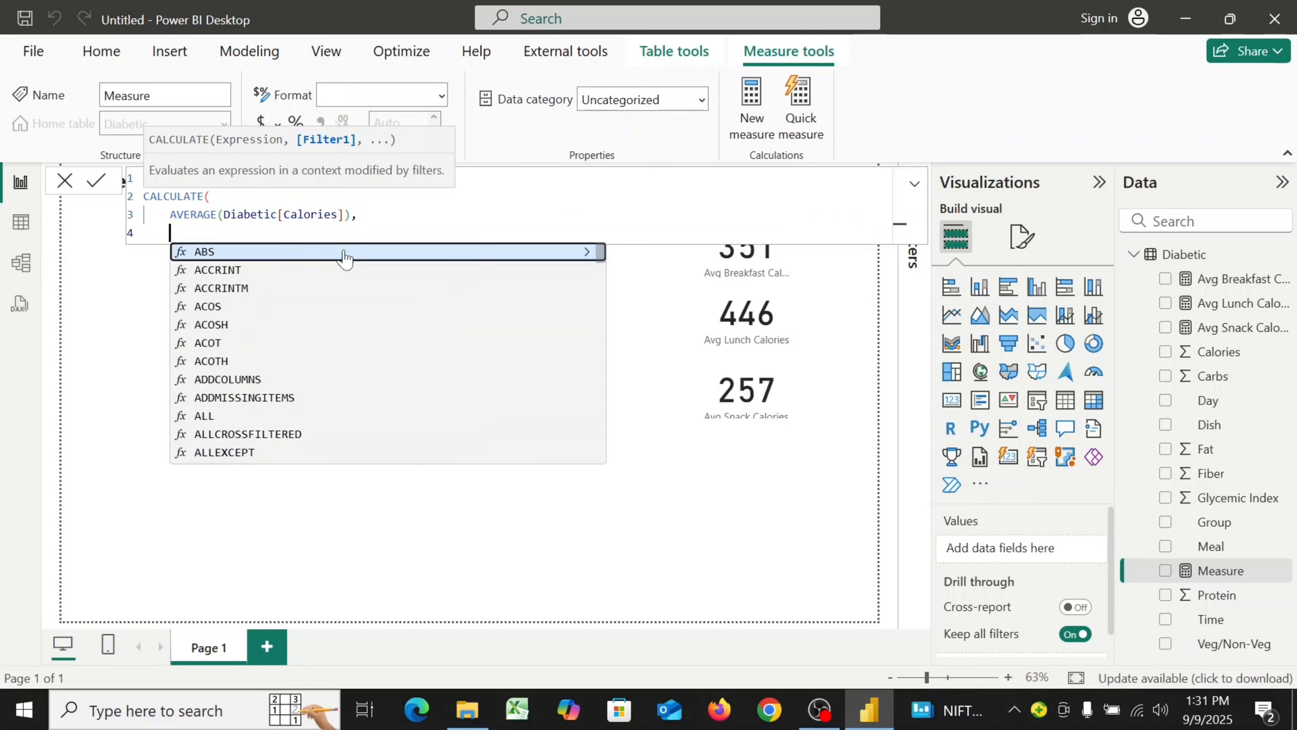
Complete the dinner formula with the filter Diabetic[Meal] = "Dinner" and a closing parenthesis, then commit the measure
{"action": "type", "text": "di"}
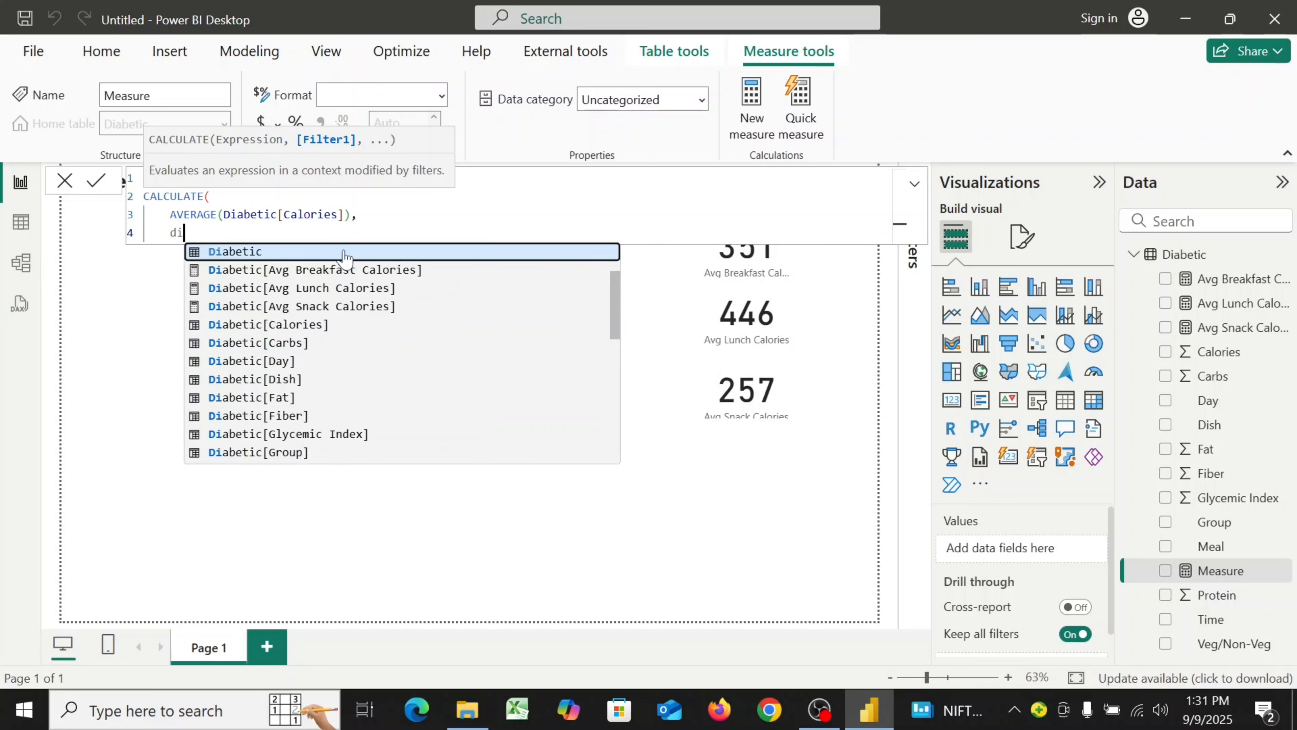
{"action": "scroll", "coordinate": [317, 417], "scroll_direction": "down", "scroll_amount": 1}
{"action": "left_click", "coordinate": [310, 418]}
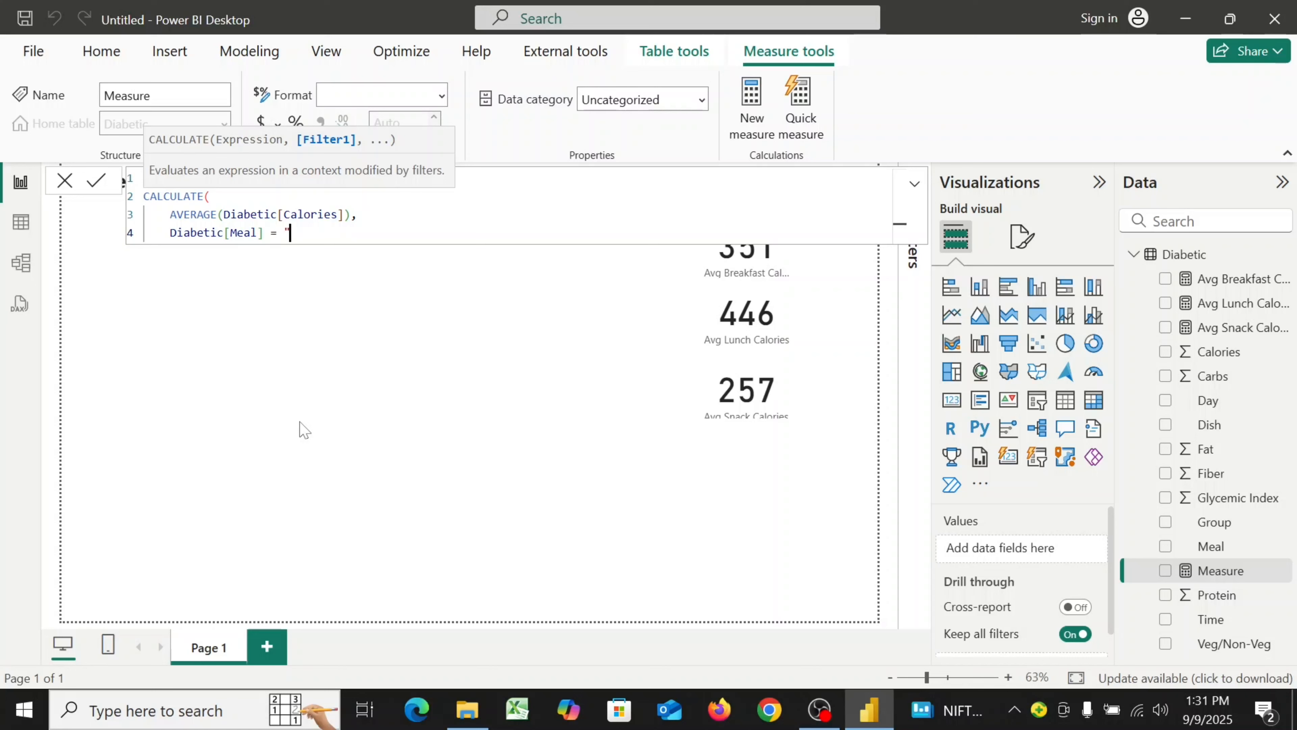
{"action": "type", "text": "= \"Dinner\""}
{"action": "key", "text": "shift+Return"}
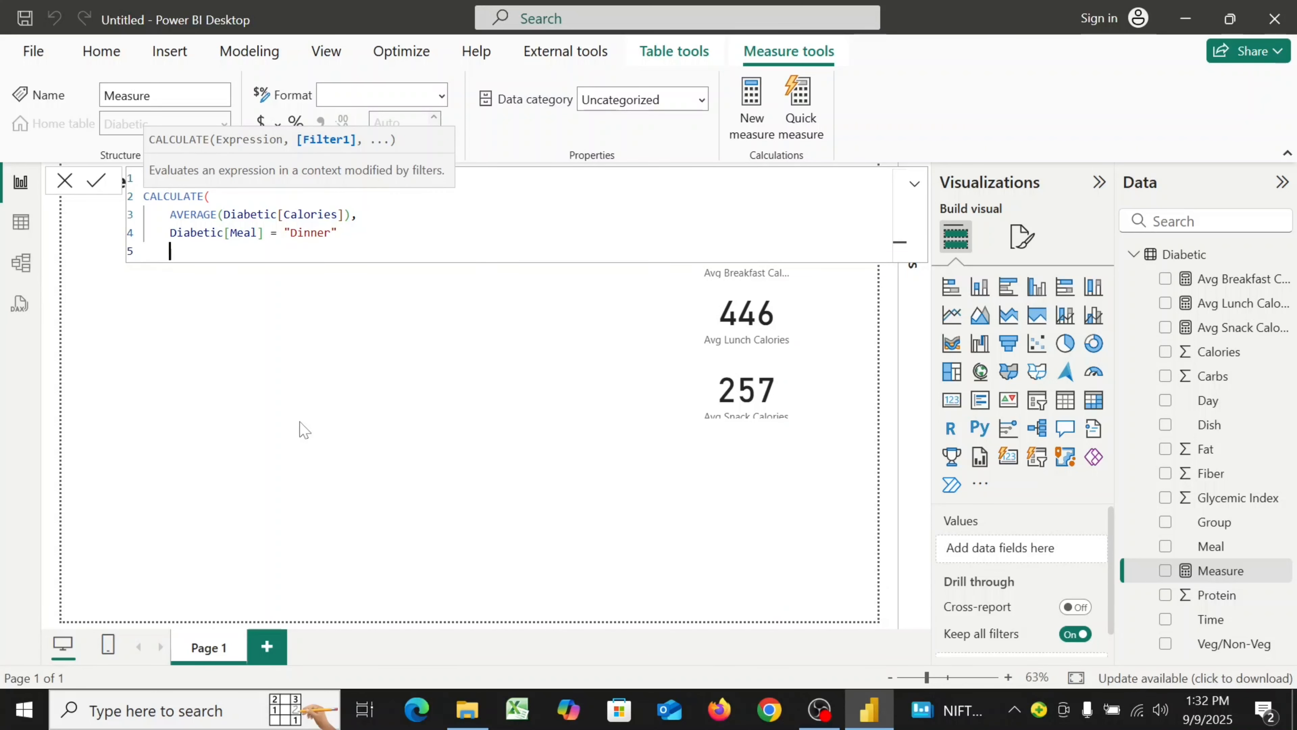
{"action": "type", "text": ")"}
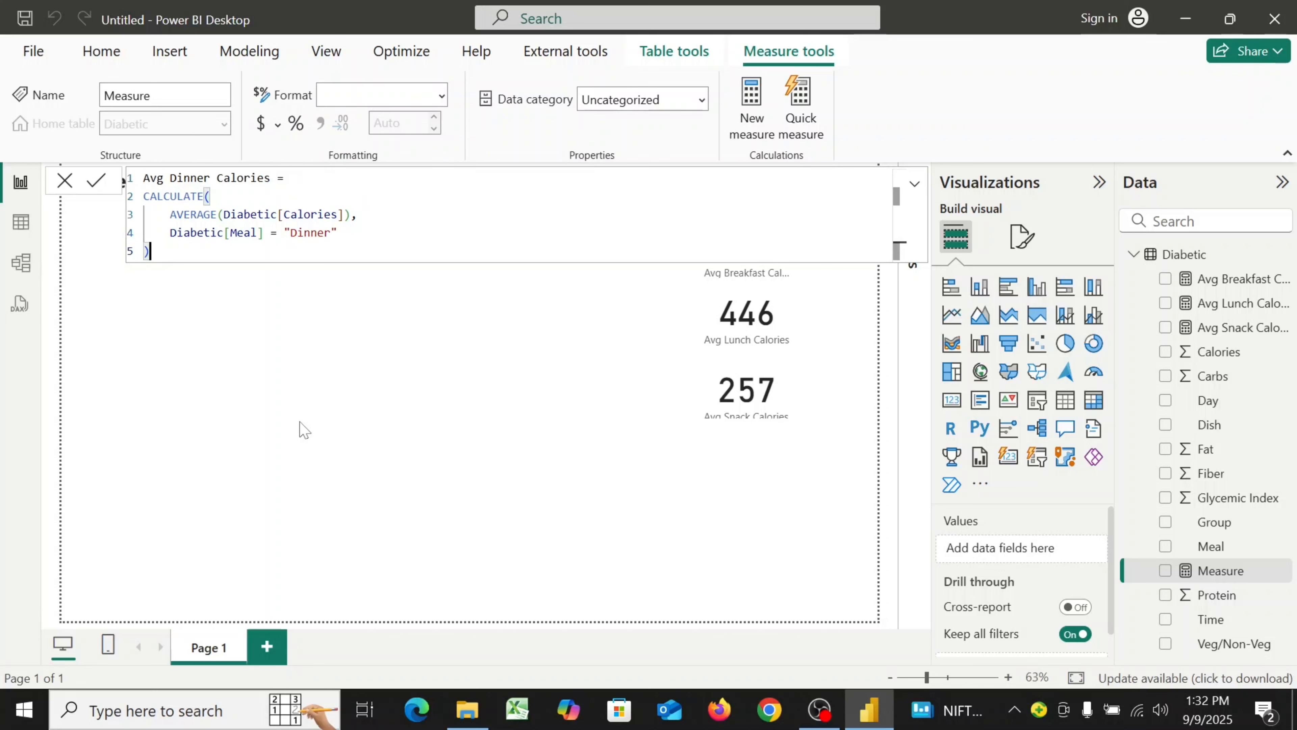
{"action": "left_click", "coordinate": [96, 195]}
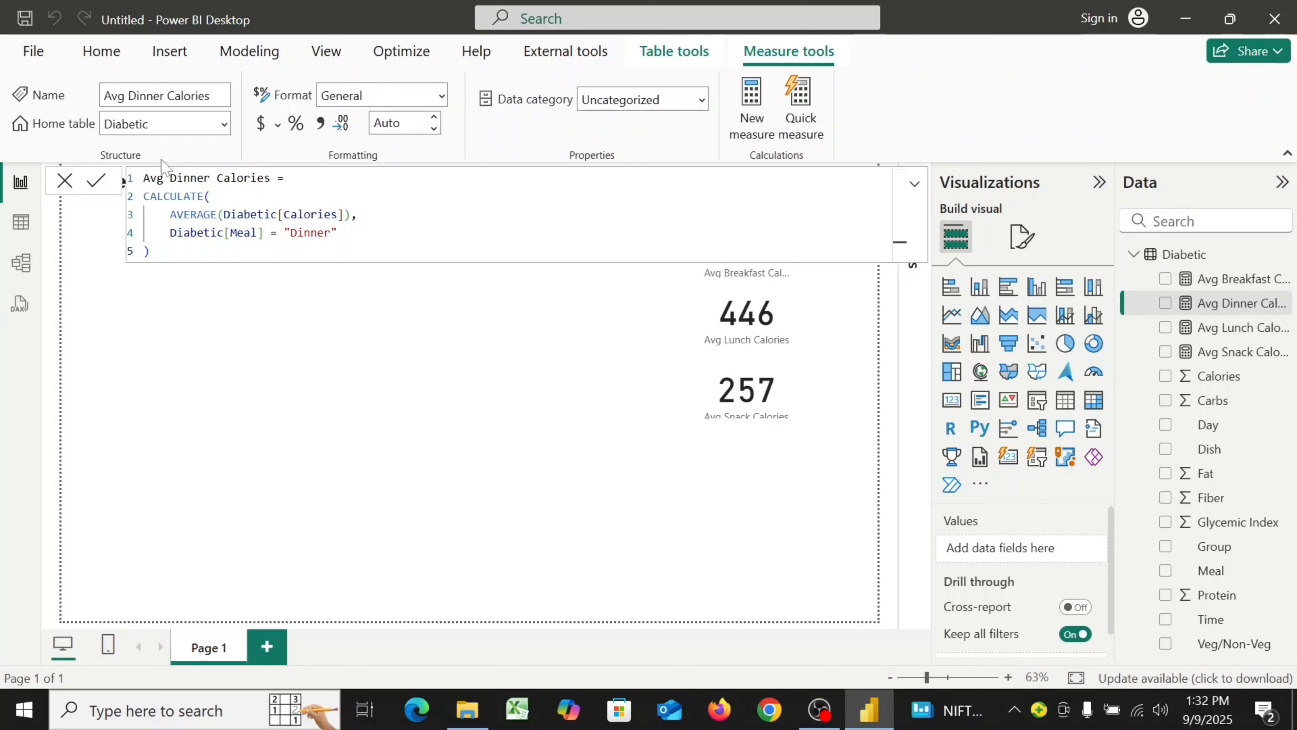
Set the Avg Dinner Calories measure's format to Whole number and close the formula bar
{"action": "left_click", "coordinate": [442, 96]}
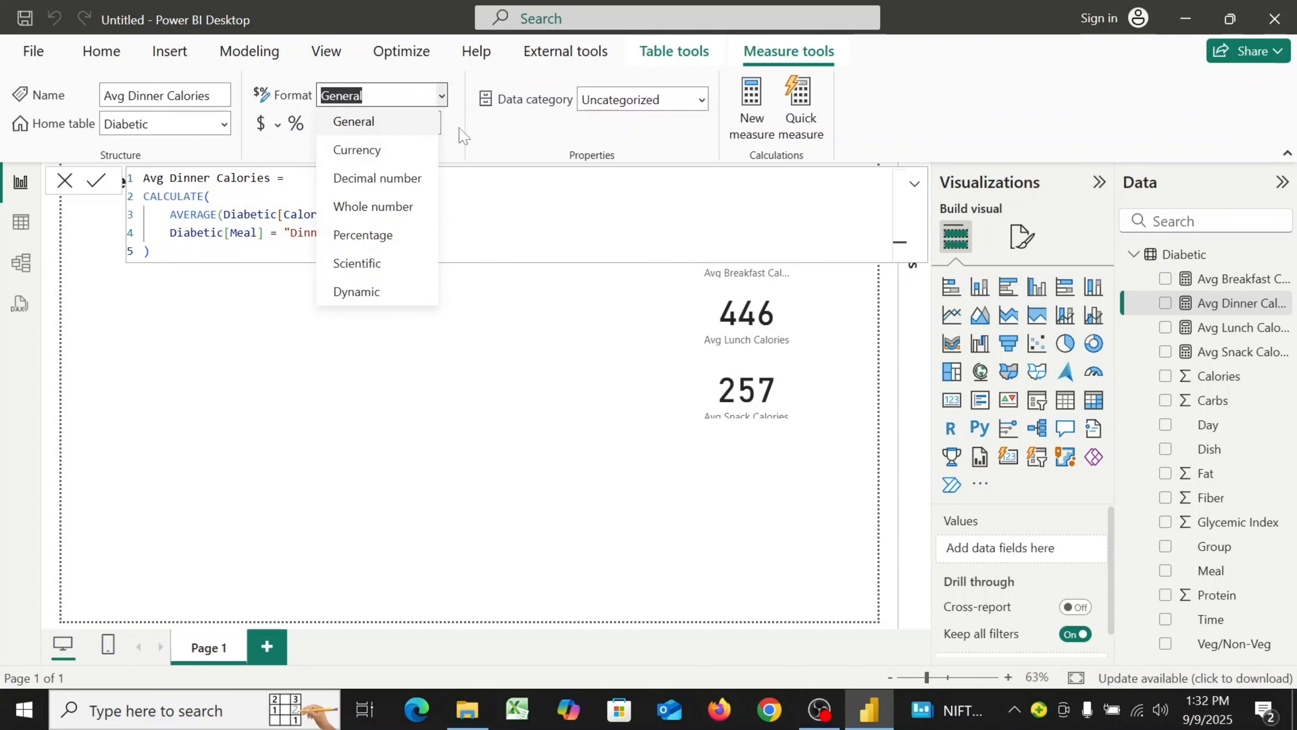
{"action": "left_click", "coordinate": [375, 203]}
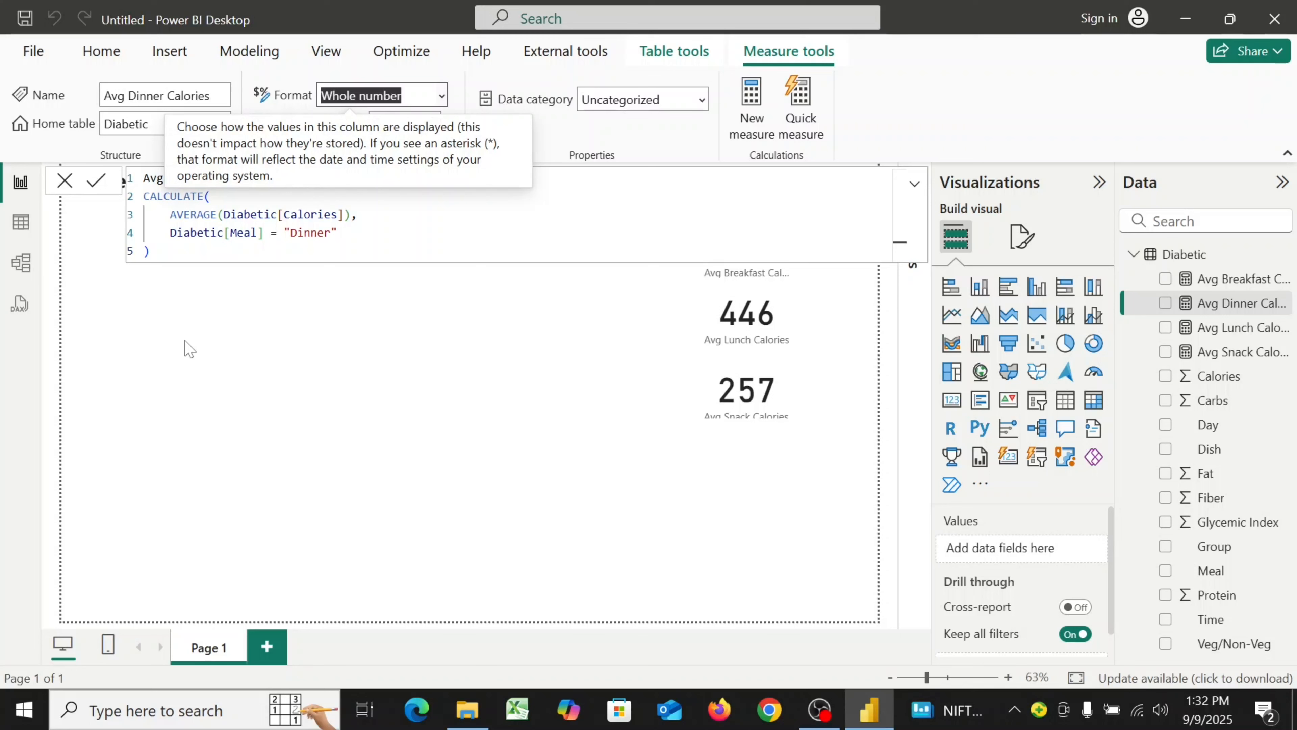
{"action": "left_click", "coordinate": [65, 183]}
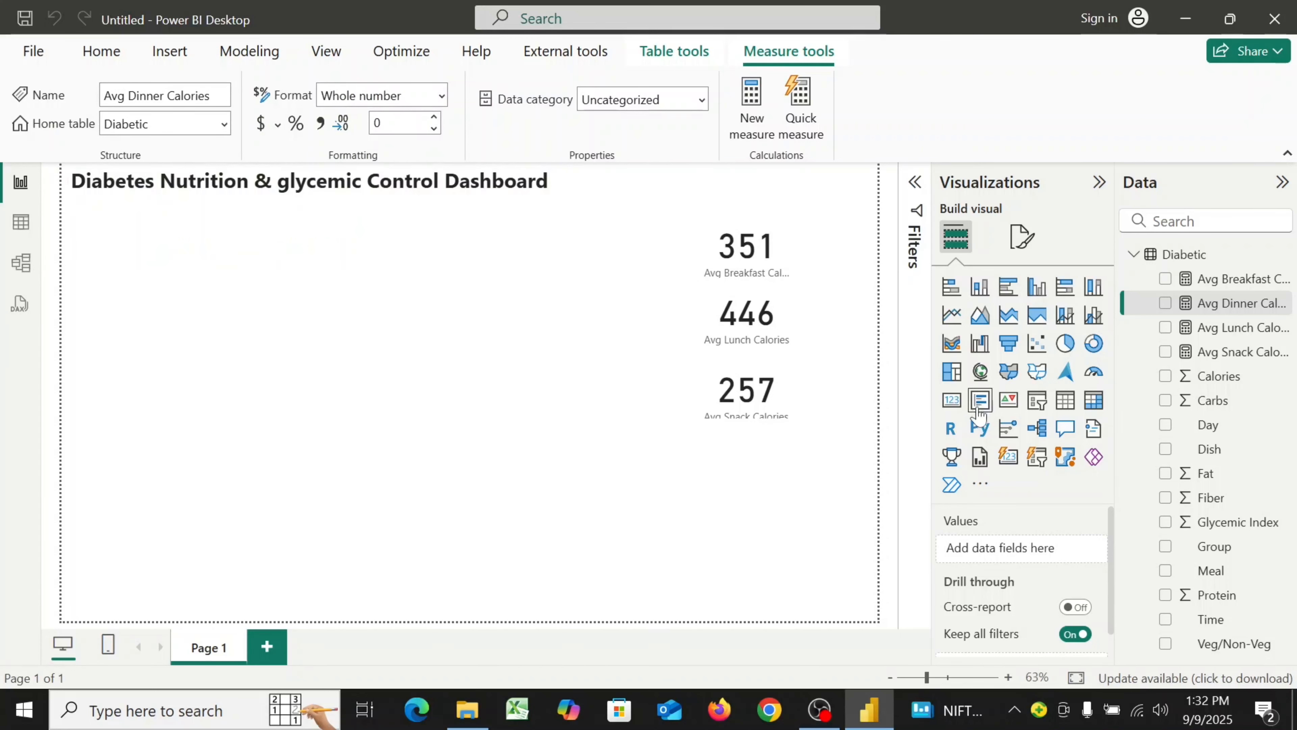
Add a small card visual showing Avg Dinner Calories just below the snack card
{"action": "left_click", "coordinate": [951, 401]}
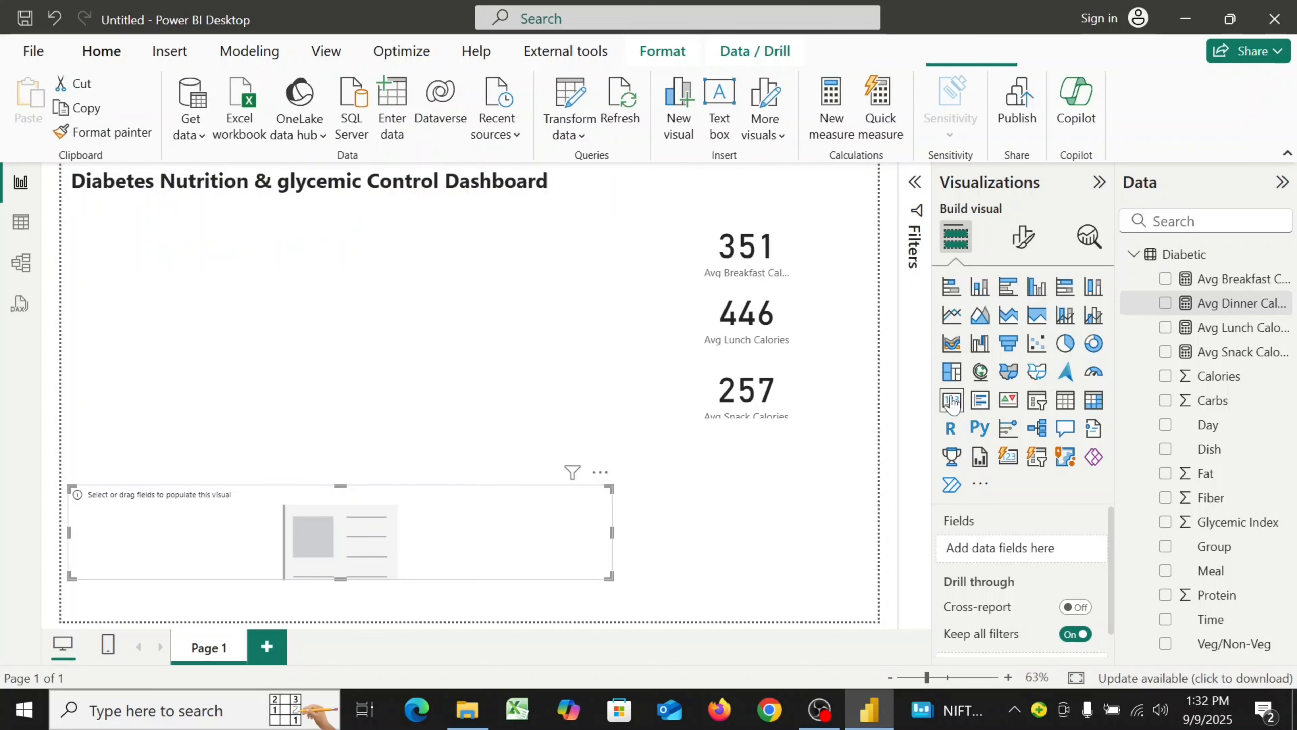
{"action": "left_click_drag", "start_coordinate": [609, 576], "coordinate": [761, 481]}
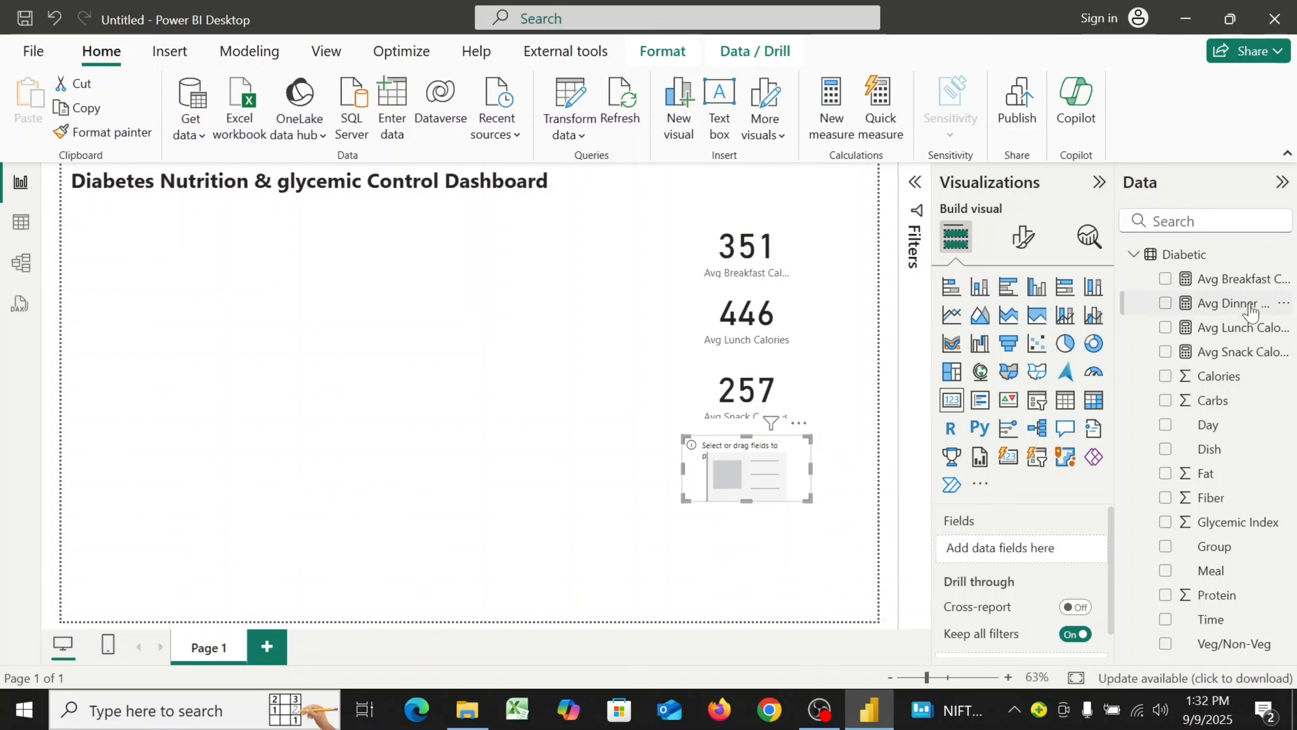
{"action": "left_click_drag", "start_coordinate": [1246, 304], "coordinate": [1047, 555]}
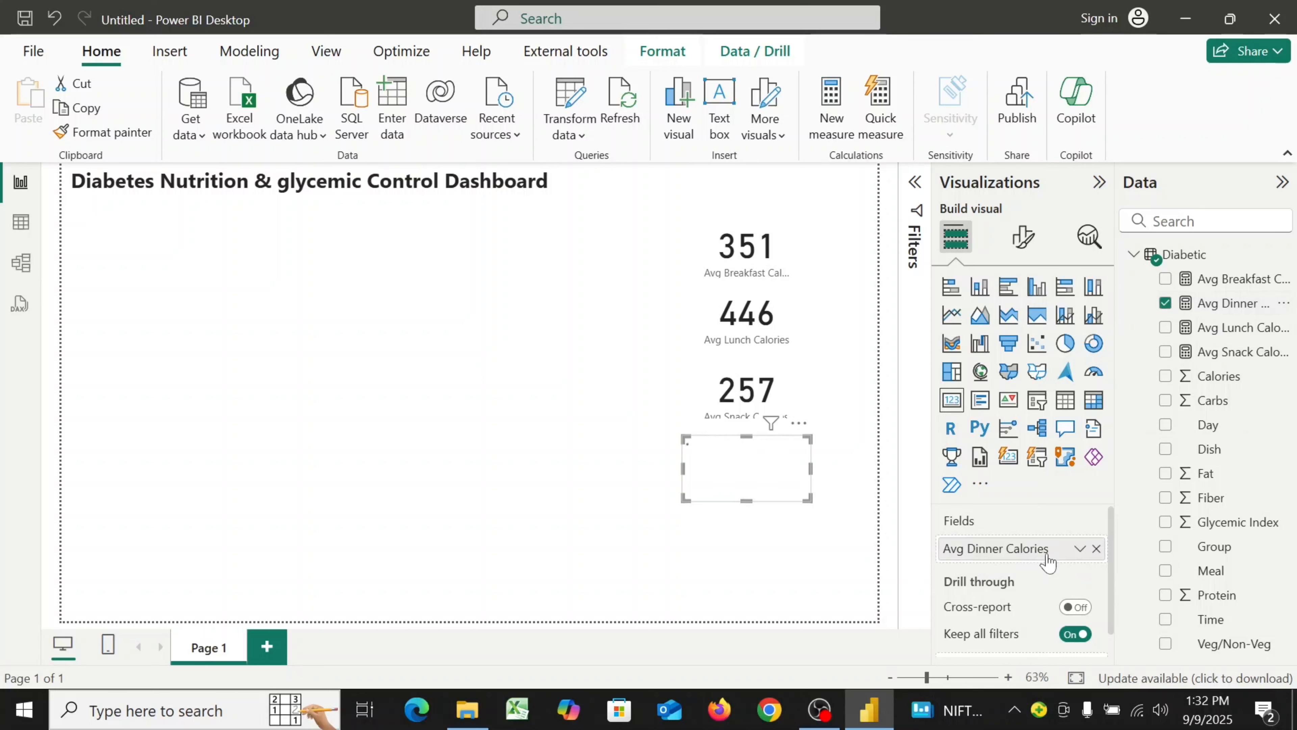
{"action": "left_click", "coordinate": [572, 488]}
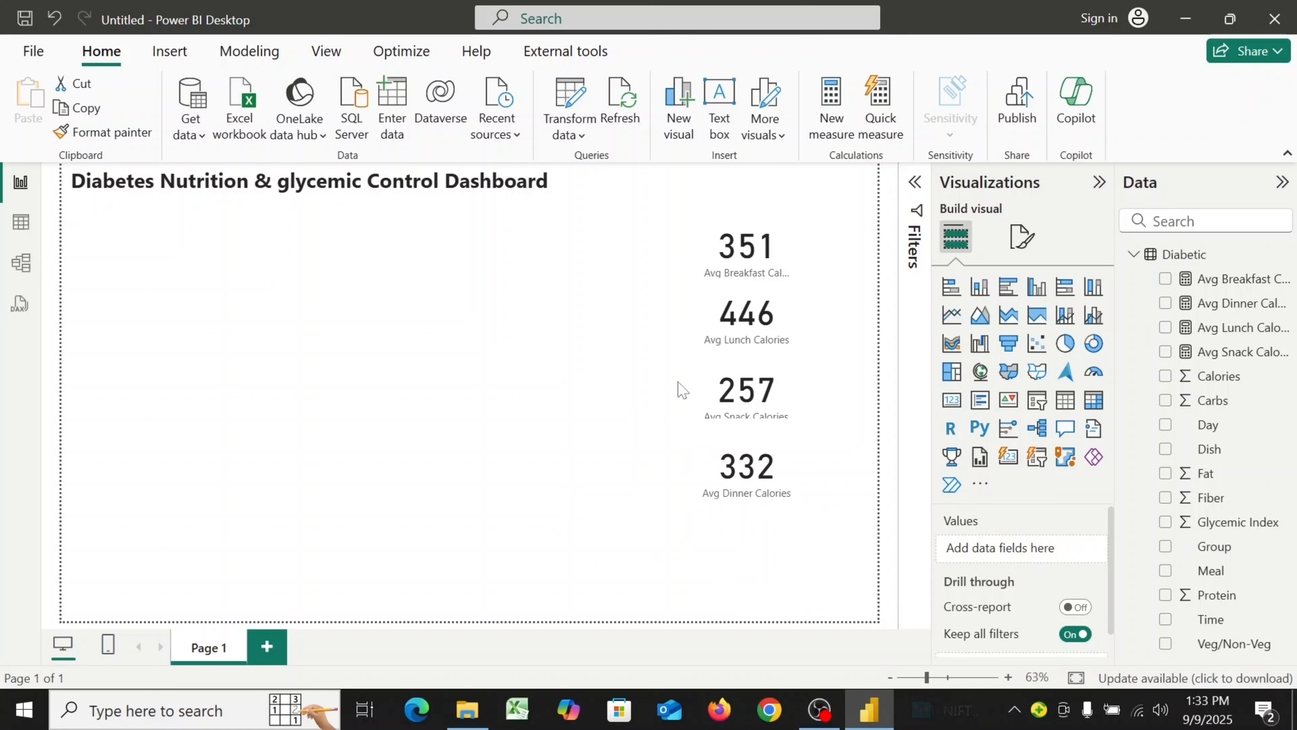
Format the breakfast card's callout value with Segoe UI font, size 20, bold
{"action": "left_click", "coordinate": [737, 280]}
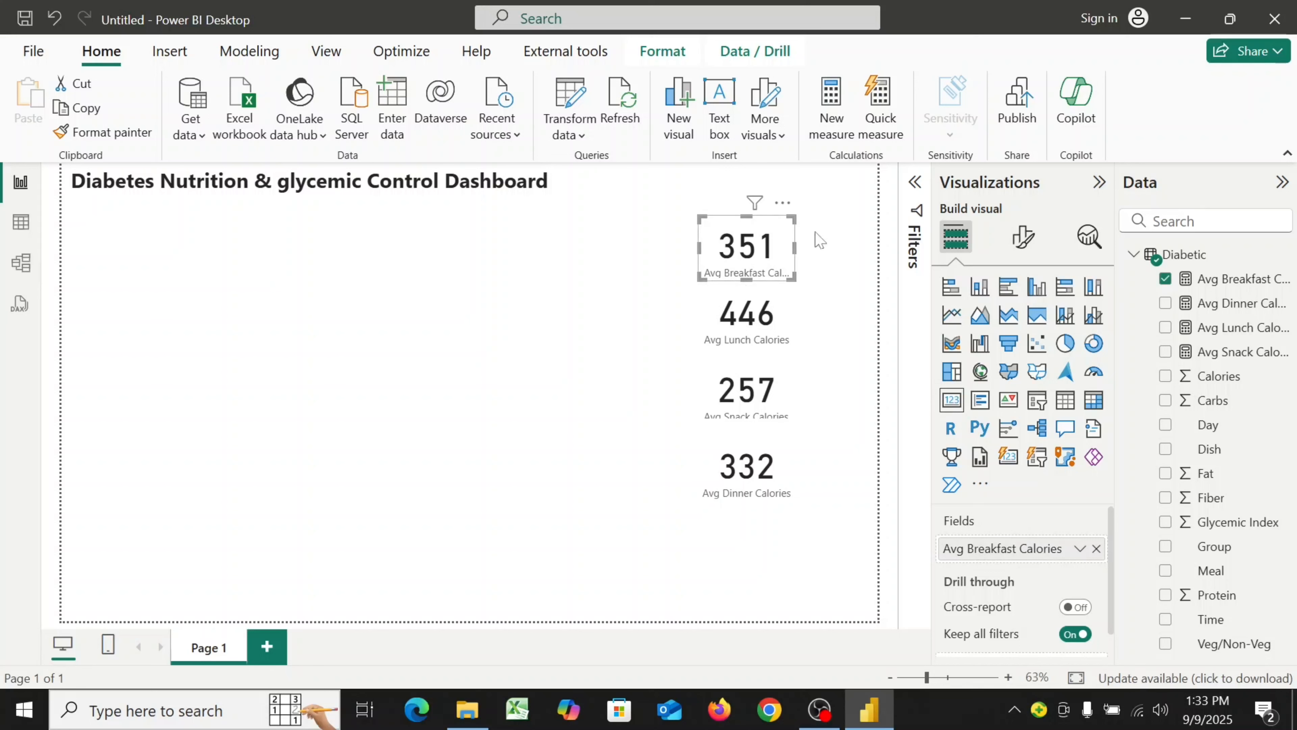
{"action": "left_click", "coordinate": [1024, 243]}
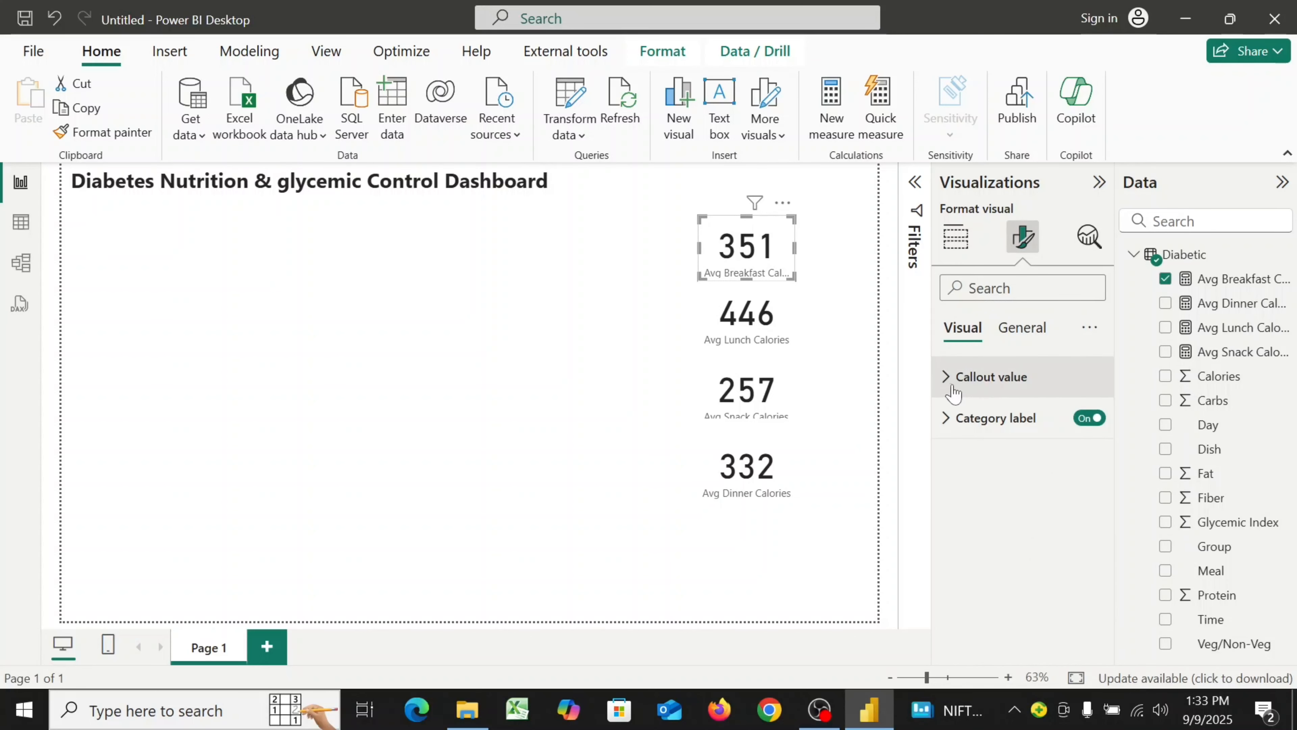
{"action": "left_click", "coordinate": [946, 376]}
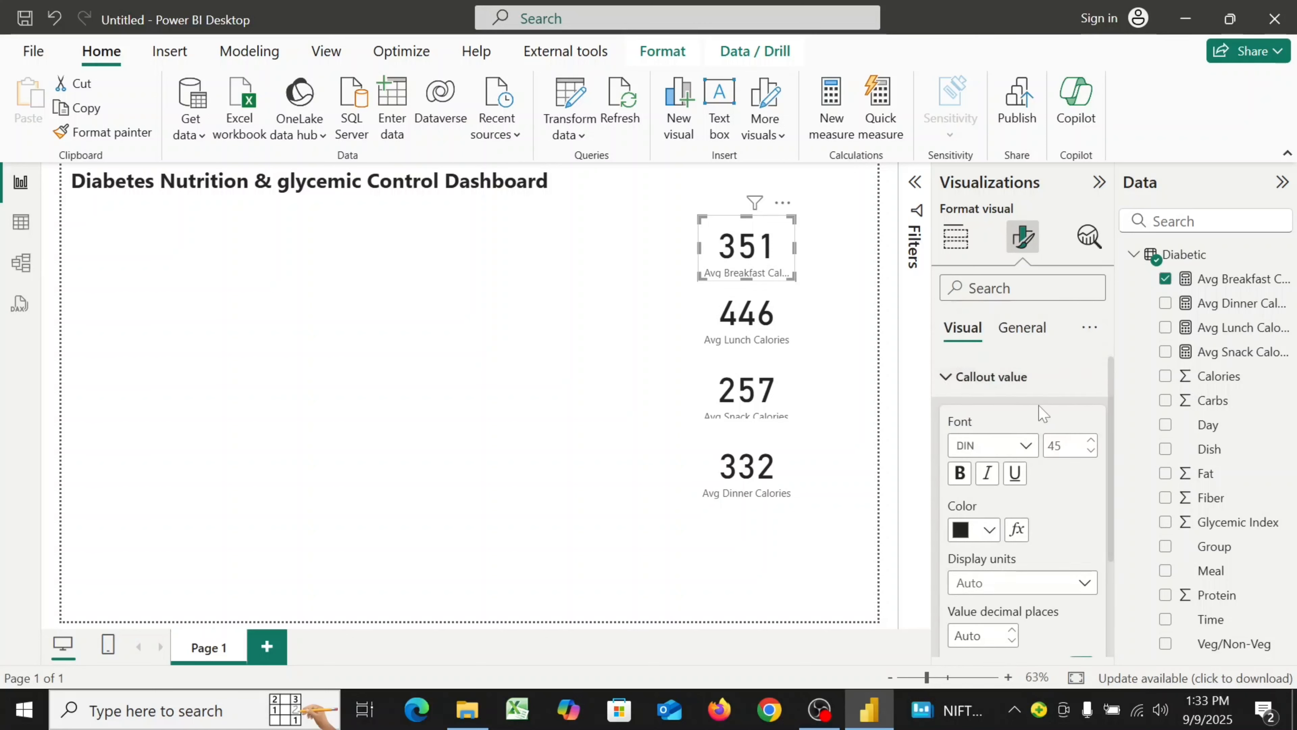
{"action": "scroll", "coordinate": [1042, 413], "scroll_direction": "down", "scroll_amount": 2}
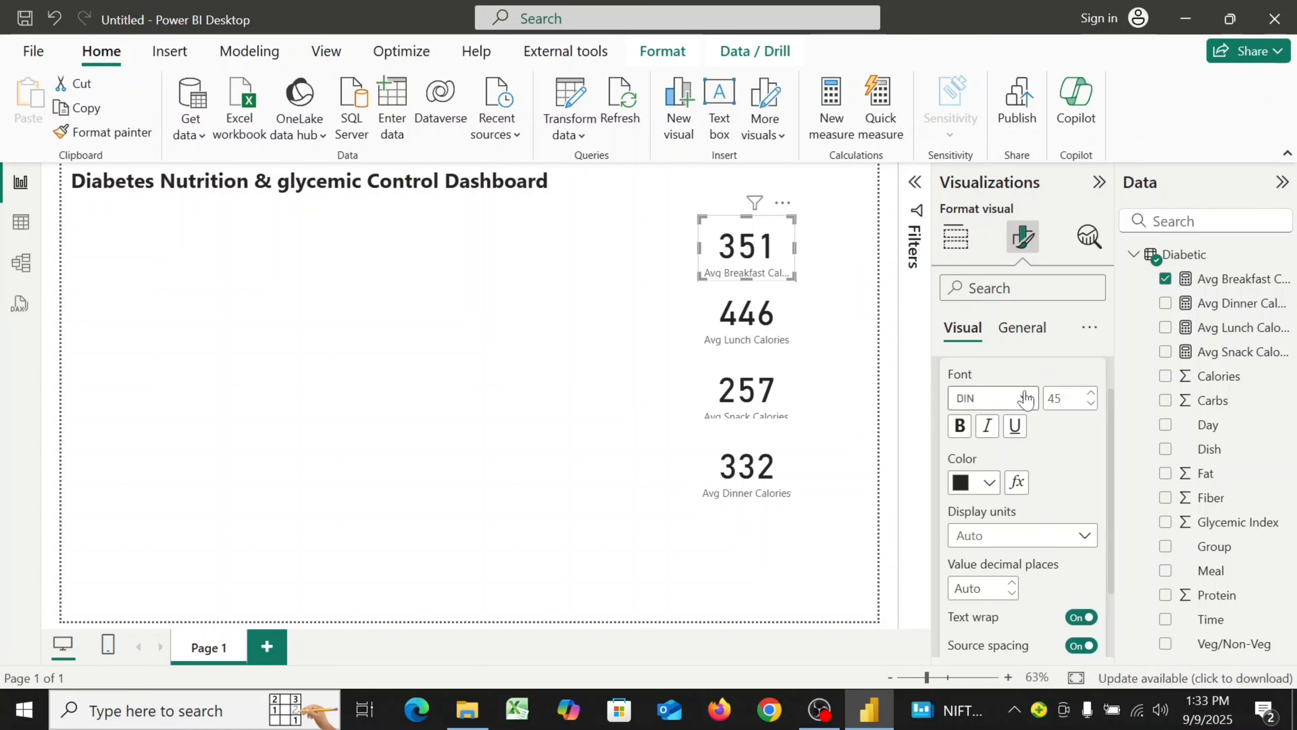
{"action": "left_click", "coordinate": [1027, 398]}
{"action": "scroll", "coordinate": [1017, 255], "scroll_direction": "down", "scroll_amount": 5}
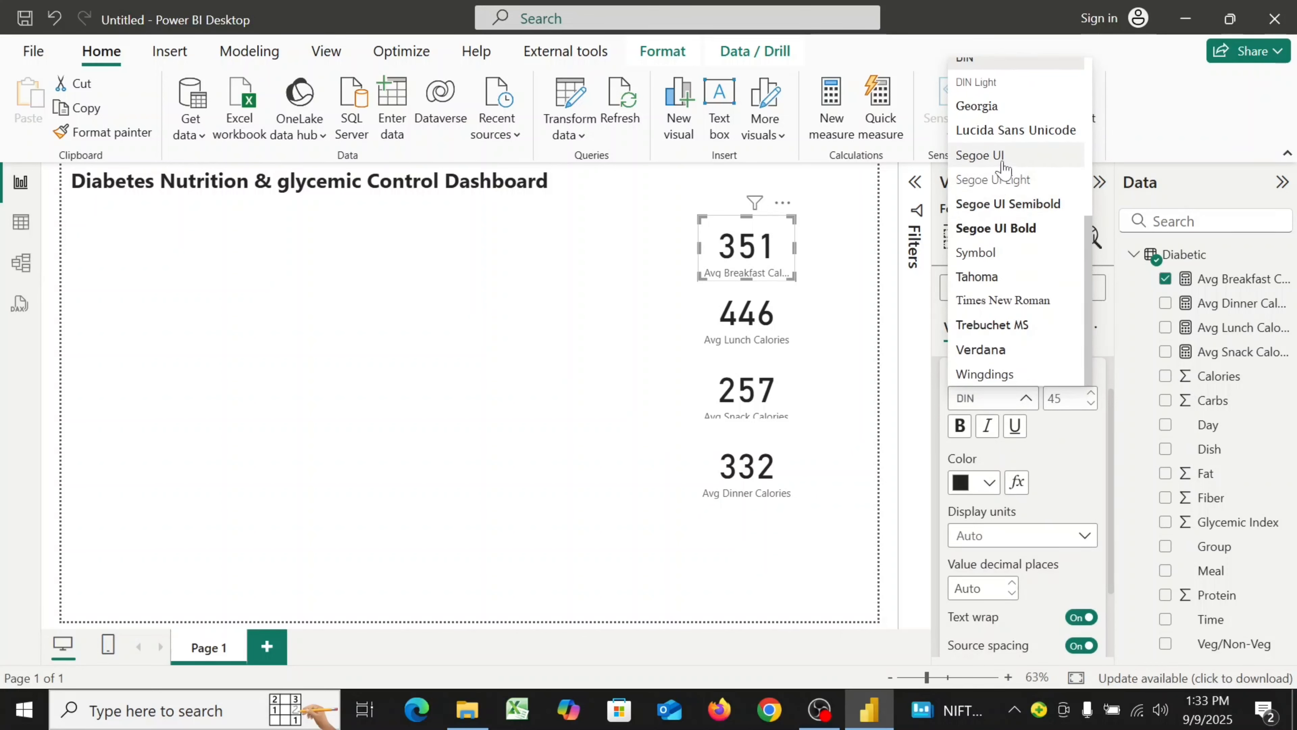
{"action": "left_click", "coordinate": [1004, 156]}
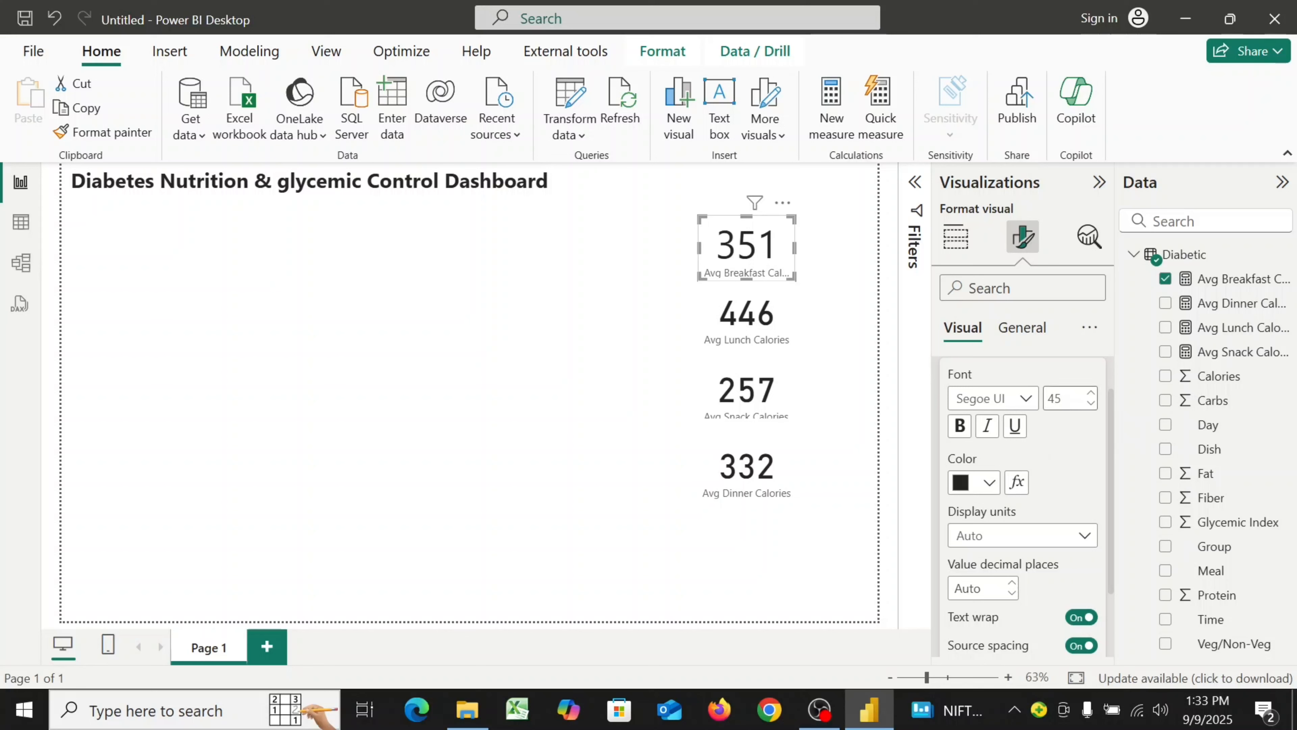
{"action": "left_click", "coordinate": [1066, 398]}
{"action": "type", "text": "20"}
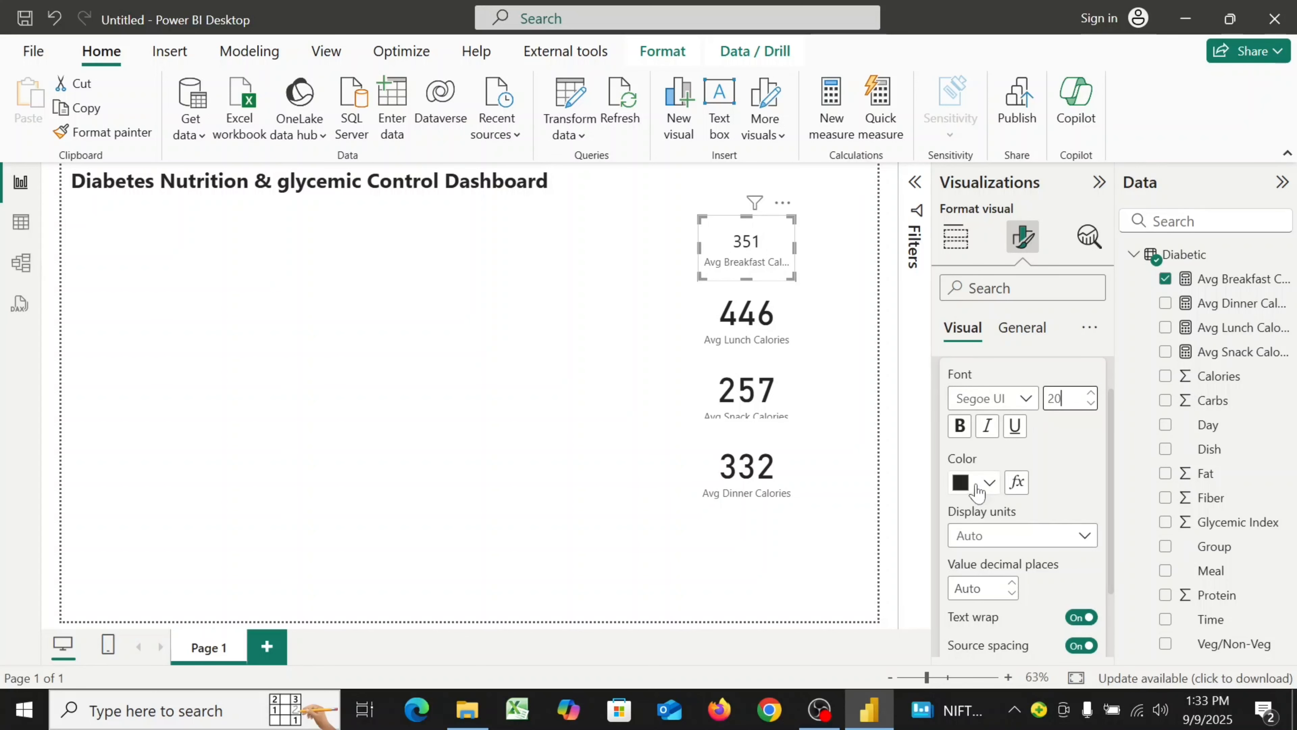
{"action": "left_click", "coordinate": [961, 429]}
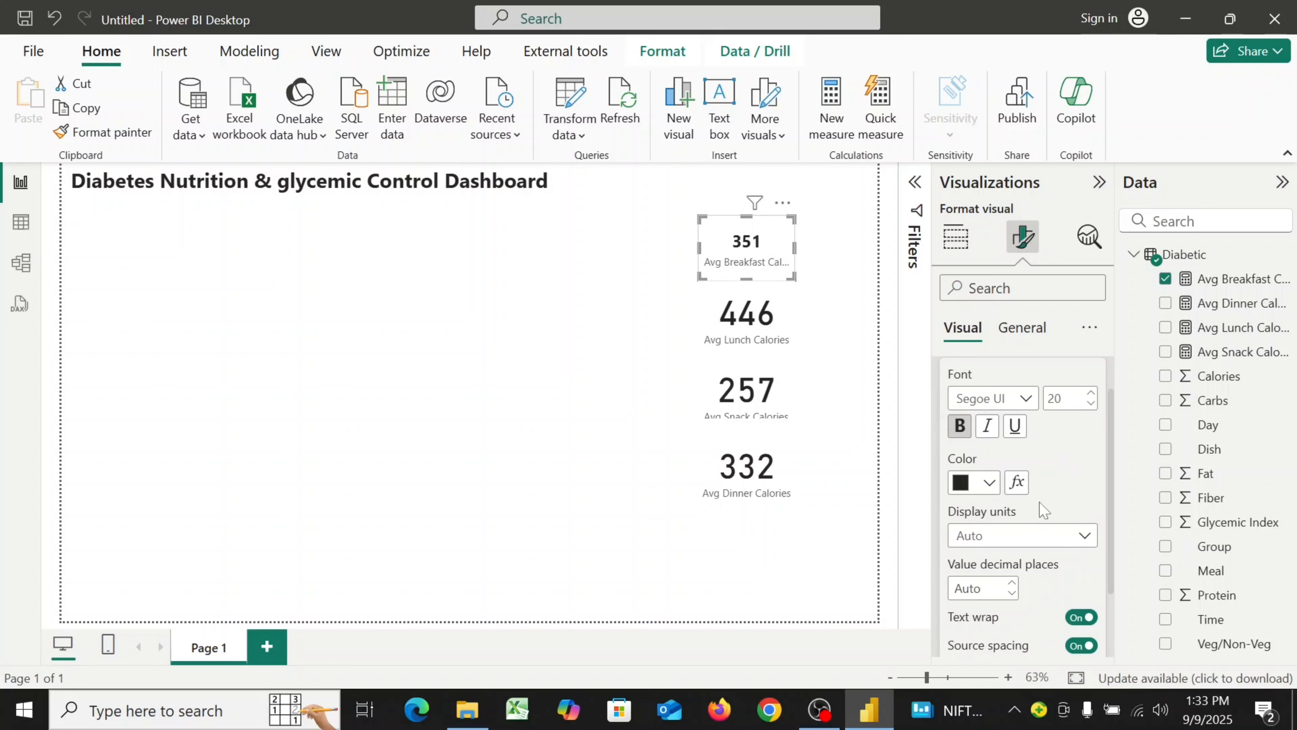
Turn off the breakfast card's category label and its background
{"action": "scroll", "coordinate": [1075, 493], "scroll_direction": "down", "scroll_amount": 2}
{"action": "scroll", "coordinate": [1076, 493], "scroll_direction": "down", "scroll_amount": 1}
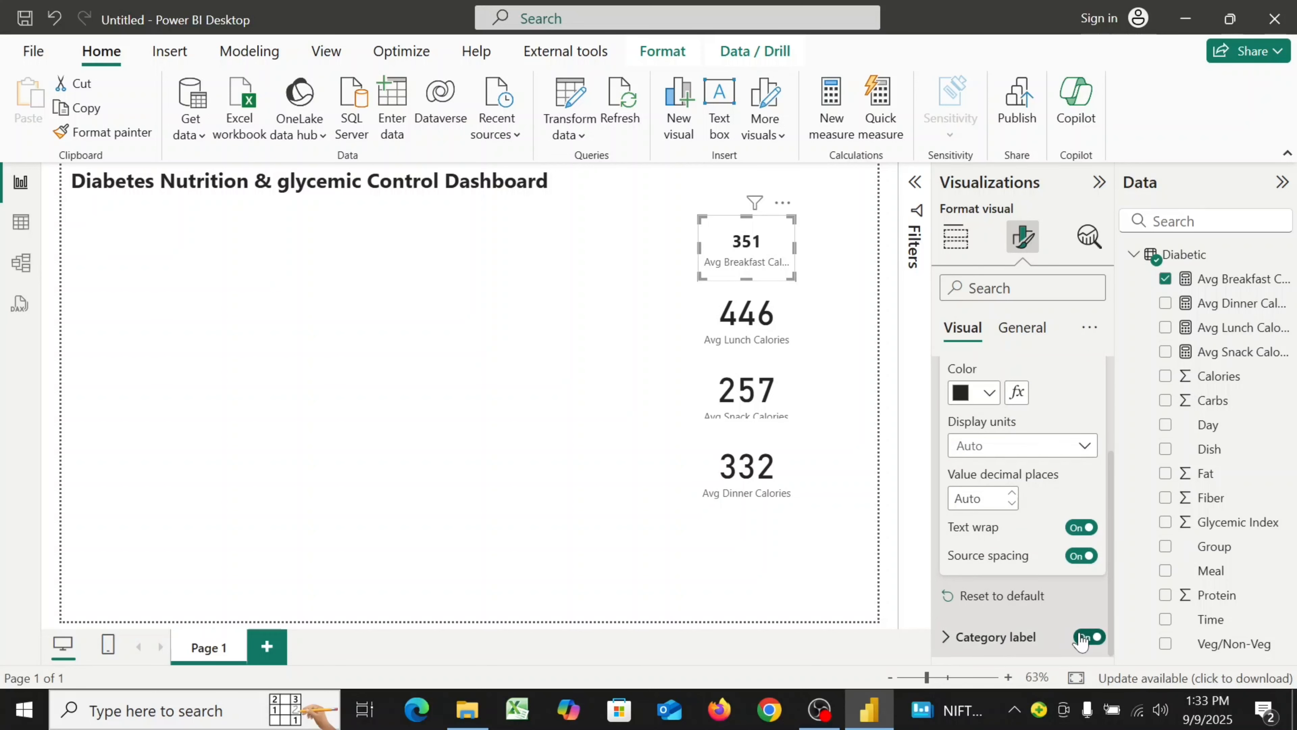
{"action": "left_click", "coordinate": [1070, 637]}
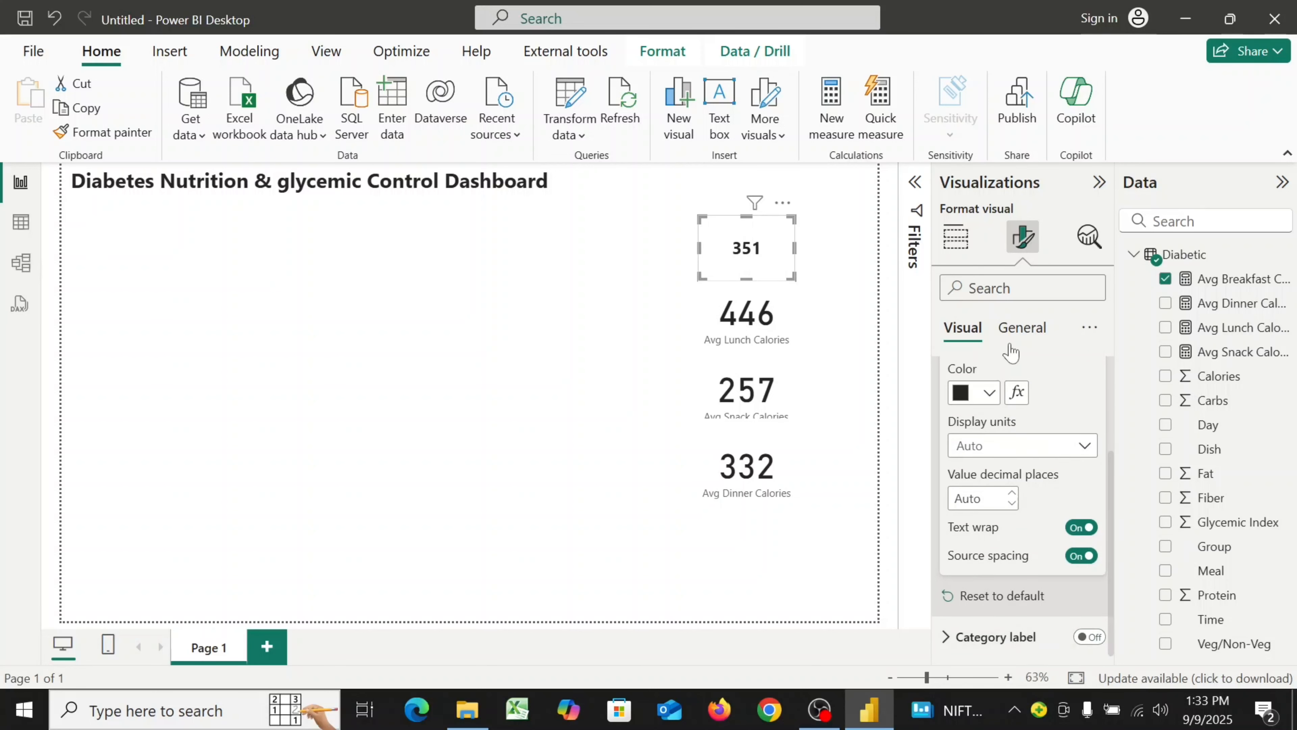
{"action": "left_click", "coordinate": [1021, 329]}
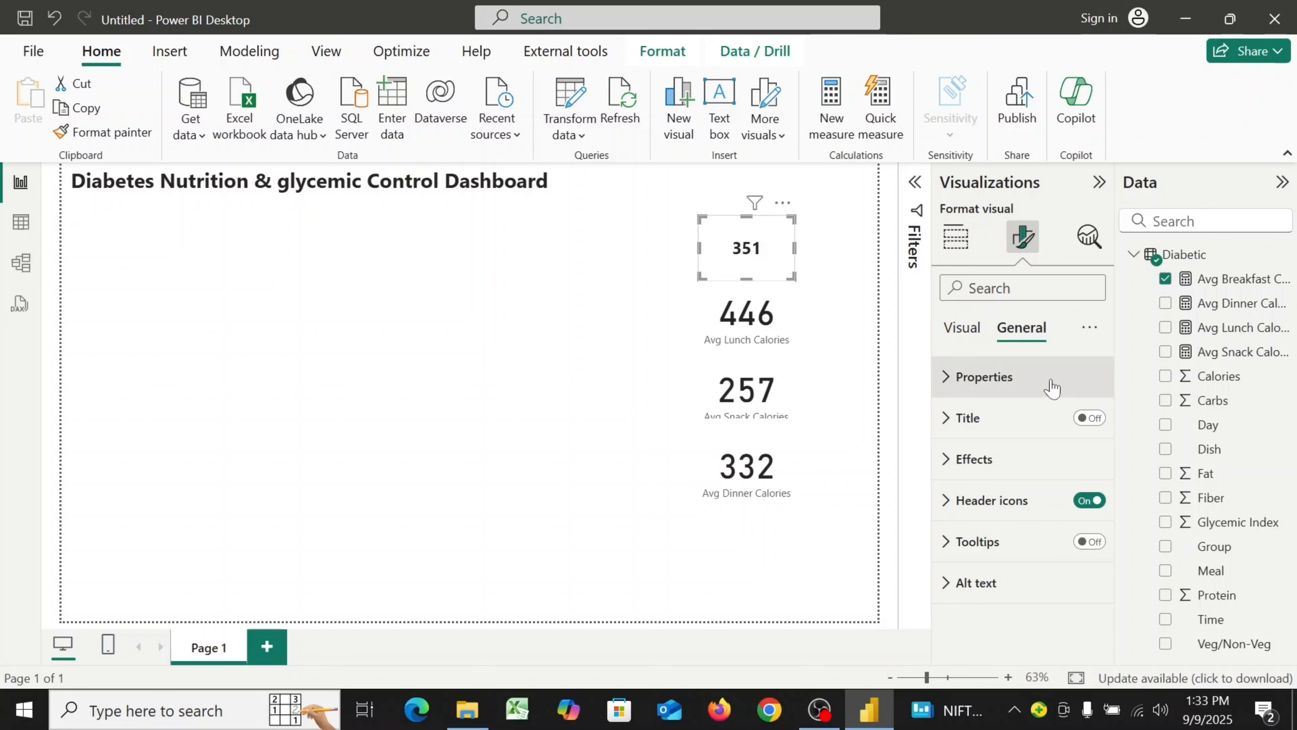
{"action": "left_click", "coordinate": [952, 460]}
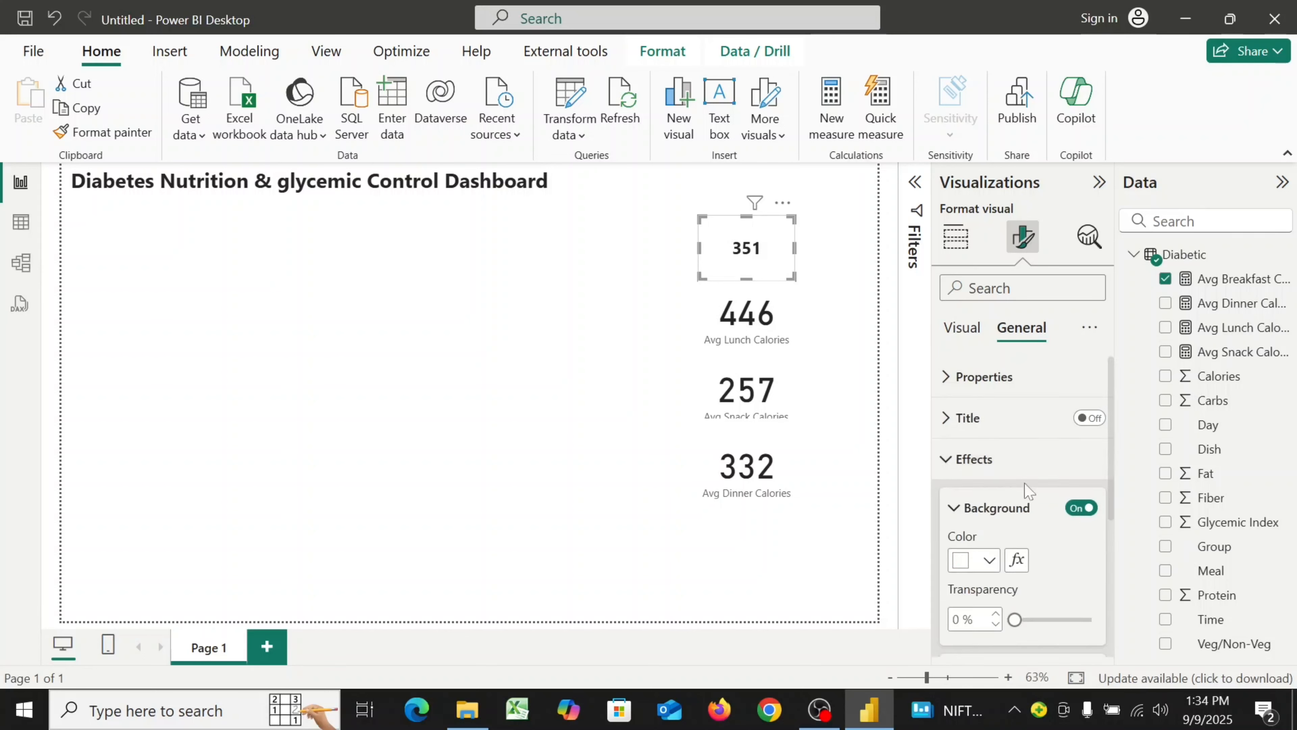
{"action": "left_click", "coordinate": [1075, 509]}
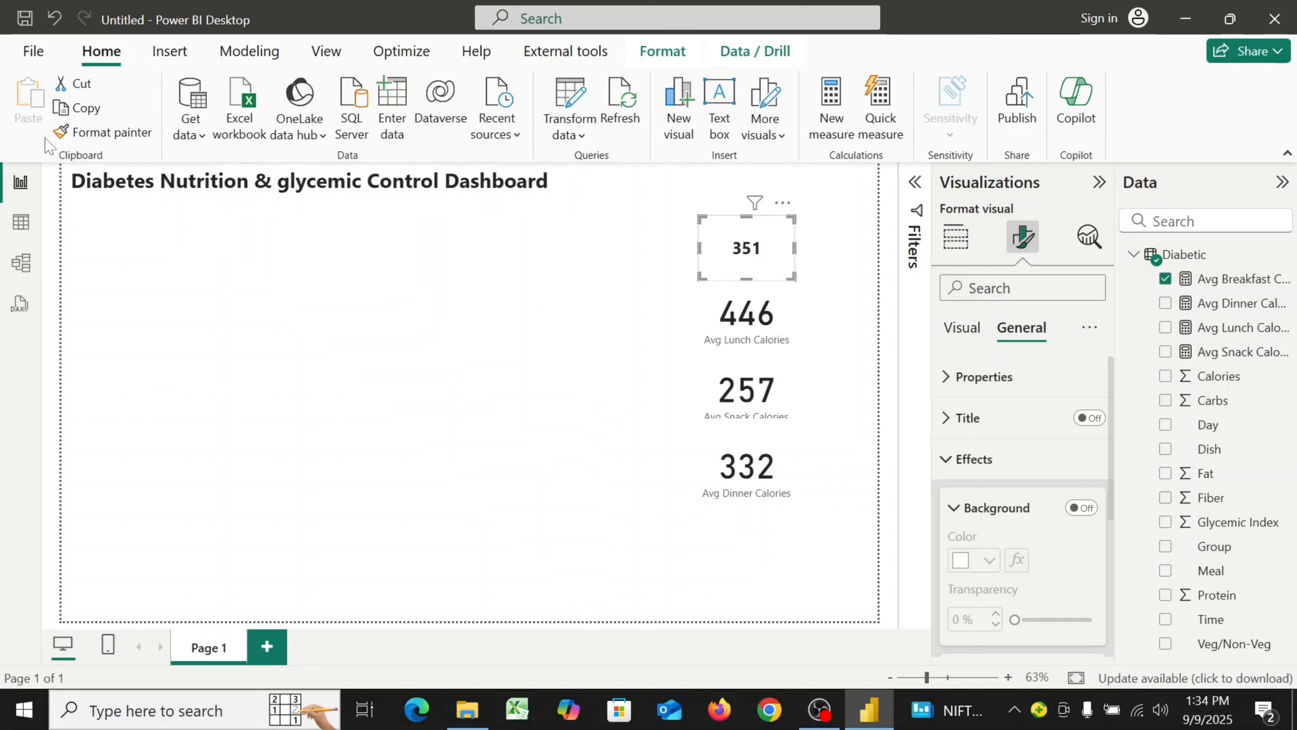
Copy the breakfast card's formatting onto the lunch, snack and dinner cards with Format Painter
{"action": "left_click", "coordinate": [90, 138]}
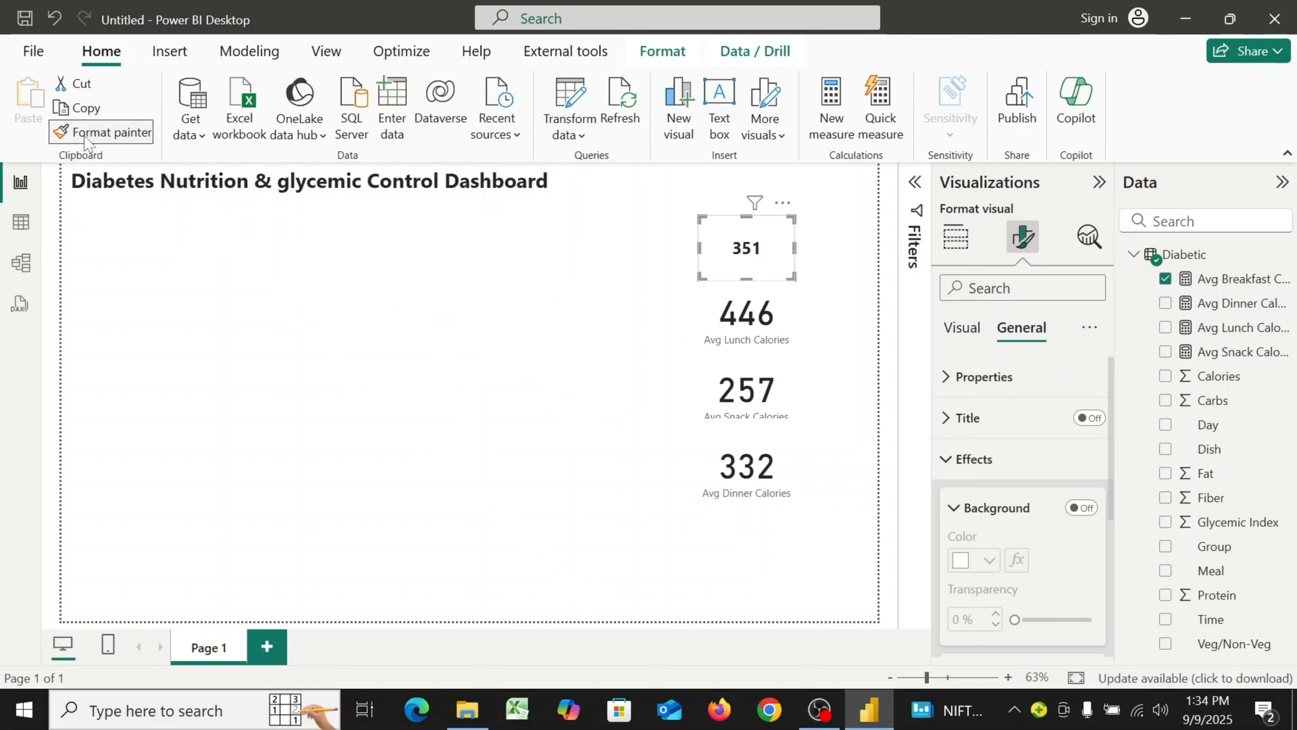
{"action": "left_click", "coordinate": [750, 332]}
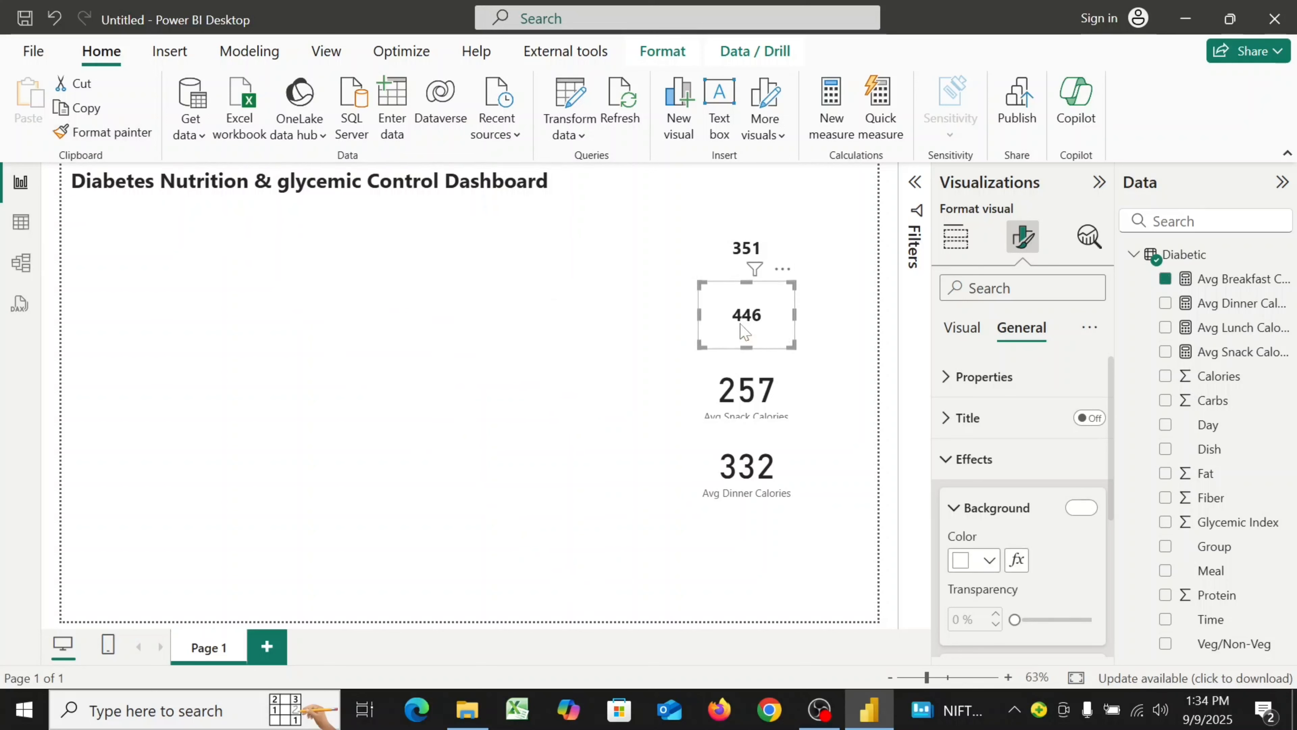
{"action": "left_click", "coordinate": [127, 140]}
{"action": "left_click", "coordinate": [743, 393]}
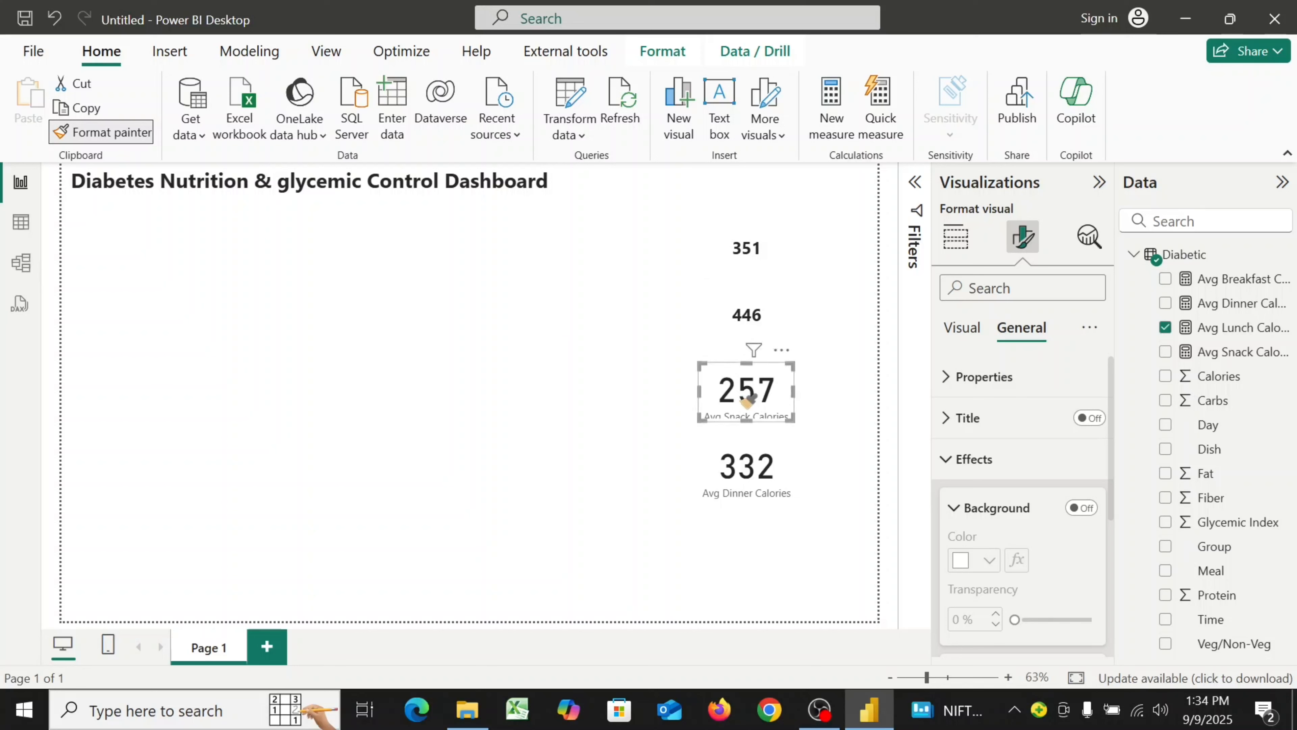
{"action": "left_click", "coordinate": [92, 131]}
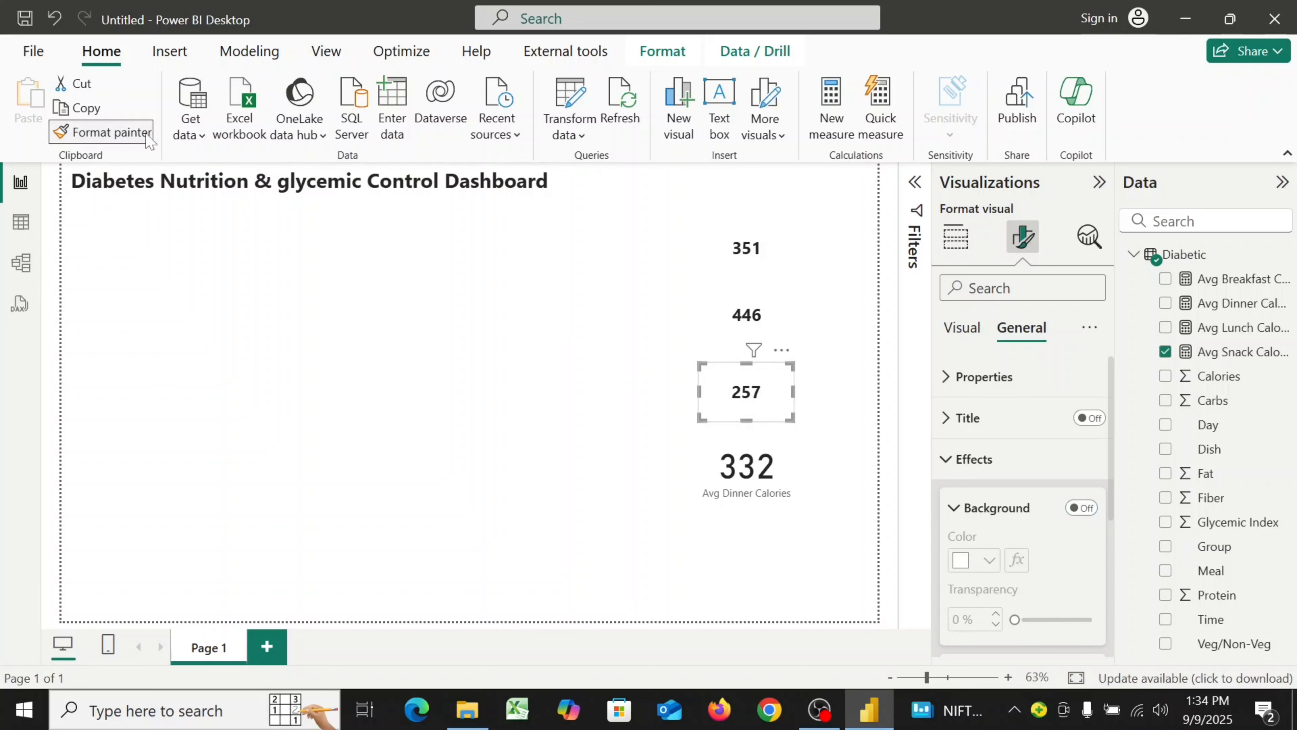
{"action": "left_click", "coordinate": [789, 475]}
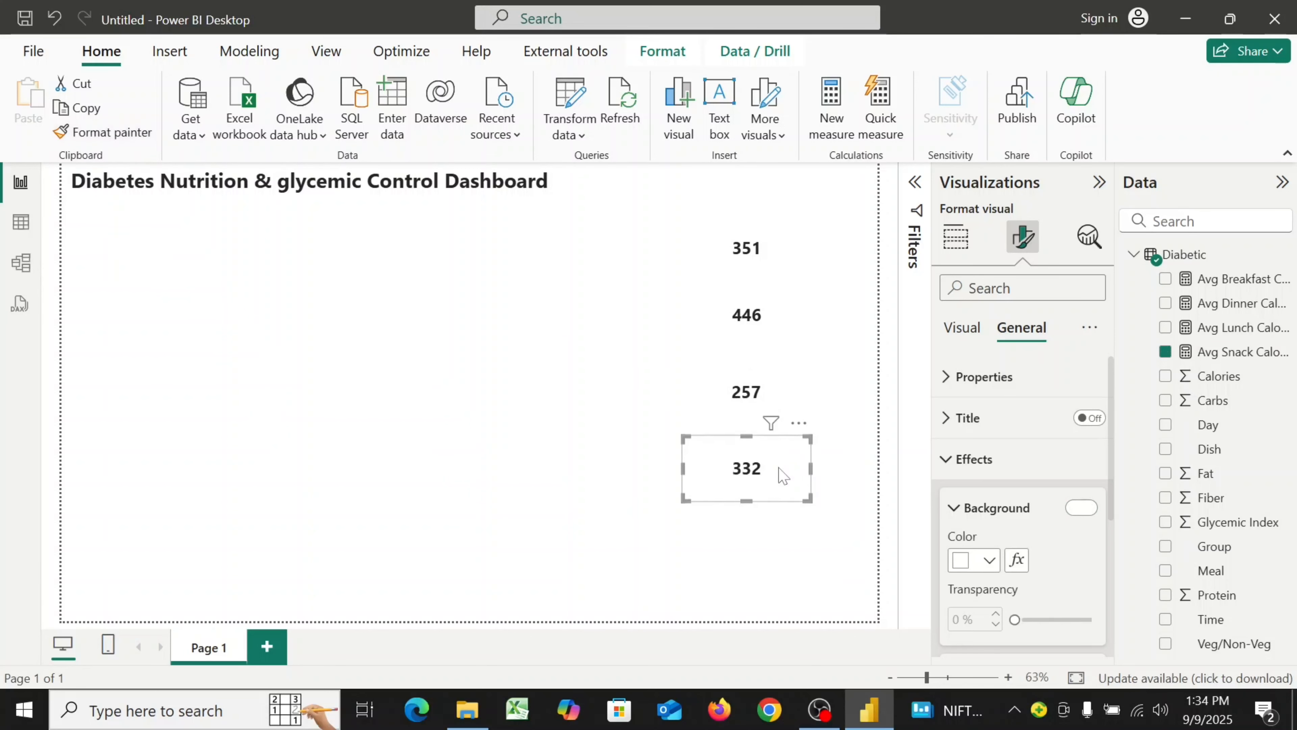
Move the snack and dinner cards up so the four cards sit evenly spaced in a column
{"action": "left_click_drag", "start_coordinate": [761, 397], "coordinate": [761, 376]}
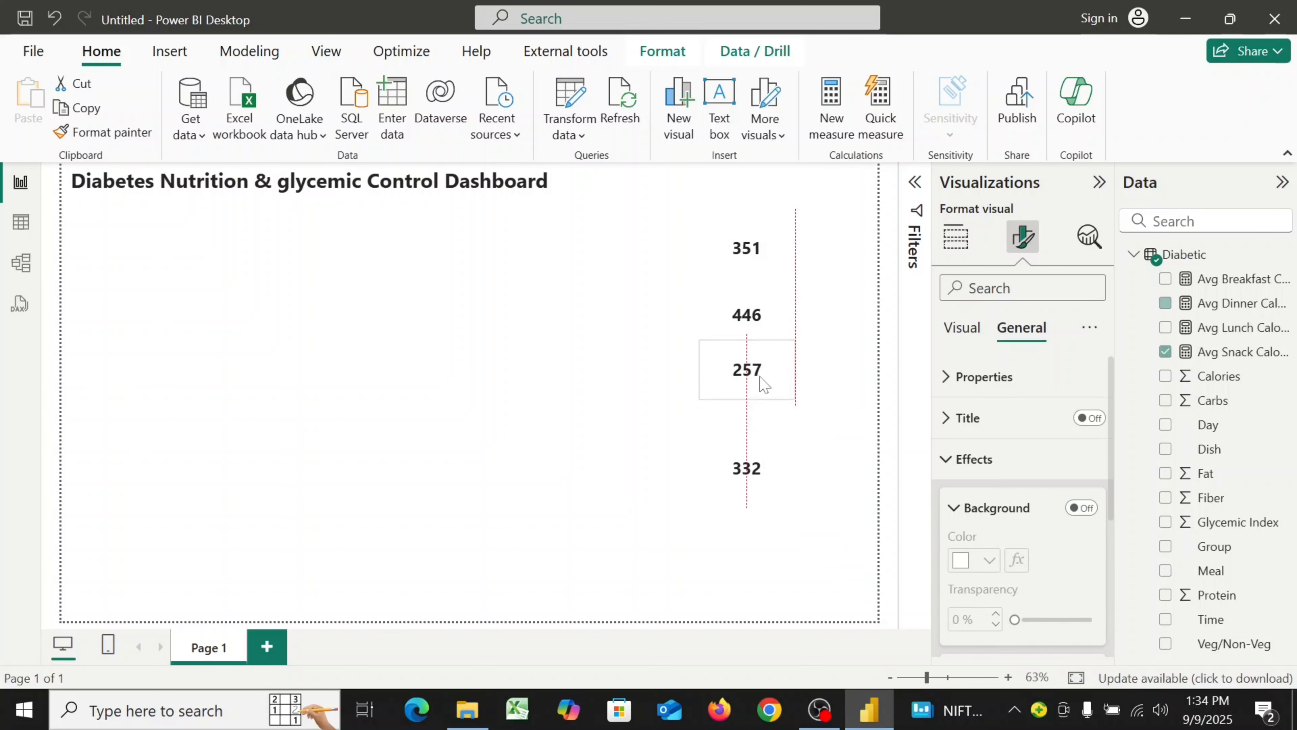
{"action": "mouse_move", "coordinate": [755, 441]}
{"action": "left_mouse_down"}
{"action": "mouse_move", "coordinate": [758, 421]}
{"action": "mouse_move", "coordinate": [759, 432]}
{"action": "left_mouse_up"}
{"action": "left_click", "coordinate": [549, 456]}
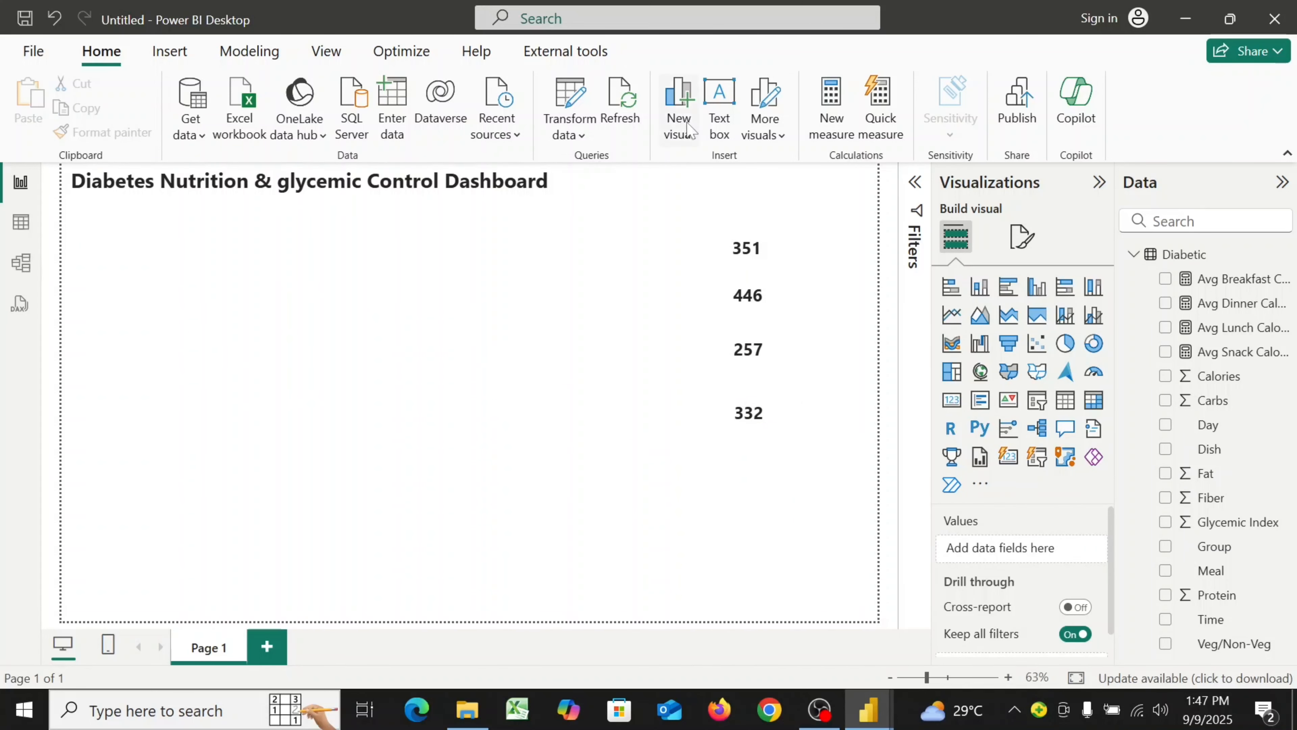
Open the Power Query Editor and scroll across the Diabetic table's columns
{"action": "left_click", "coordinate": [577, 136]}
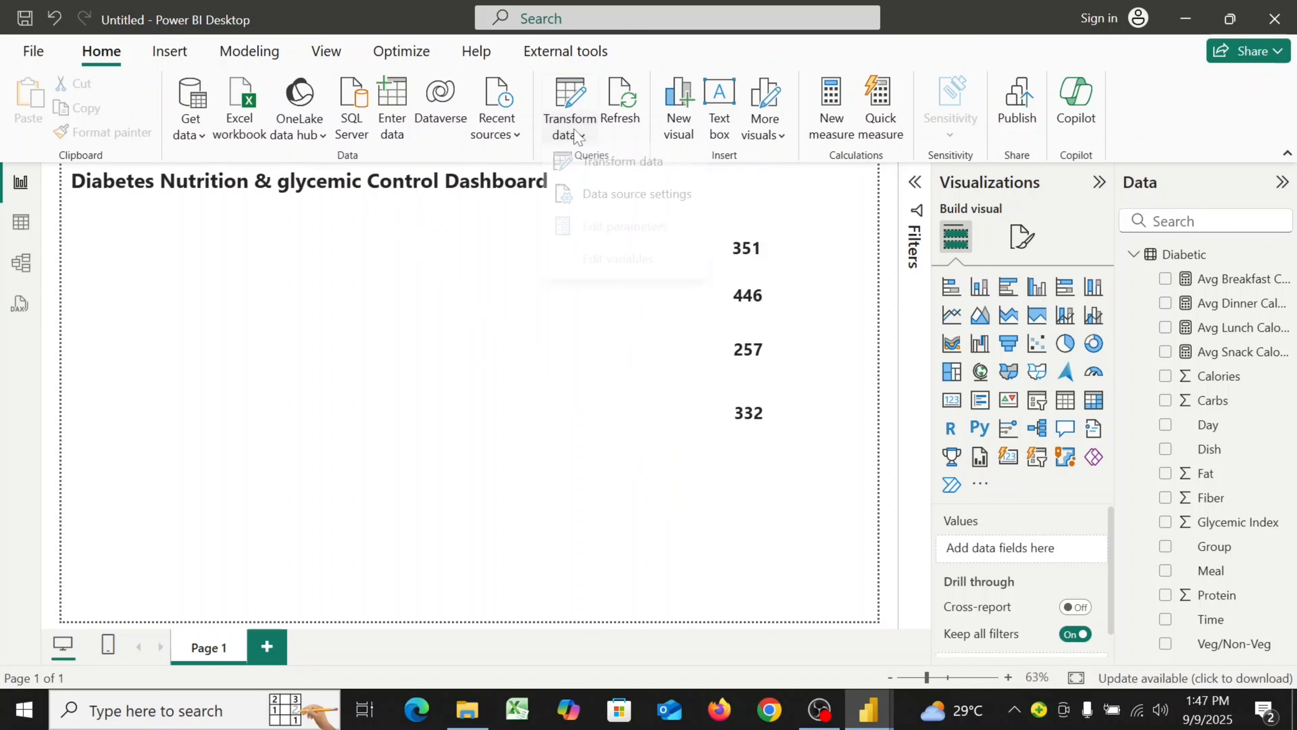
{"action": "left_click", "coordinate": [614, 164]}
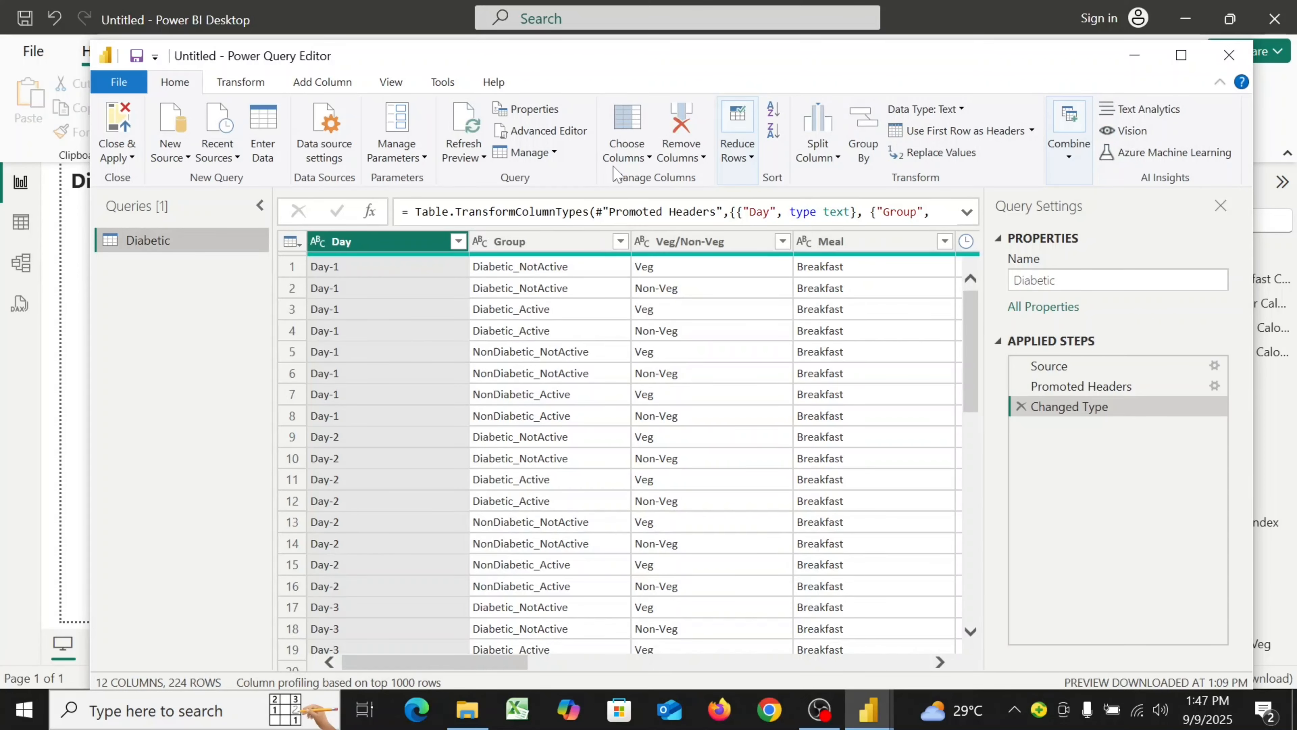
{"action": "left_click_drag", "start_coordinate": [455, 663], "coordinate": [531, 667]}
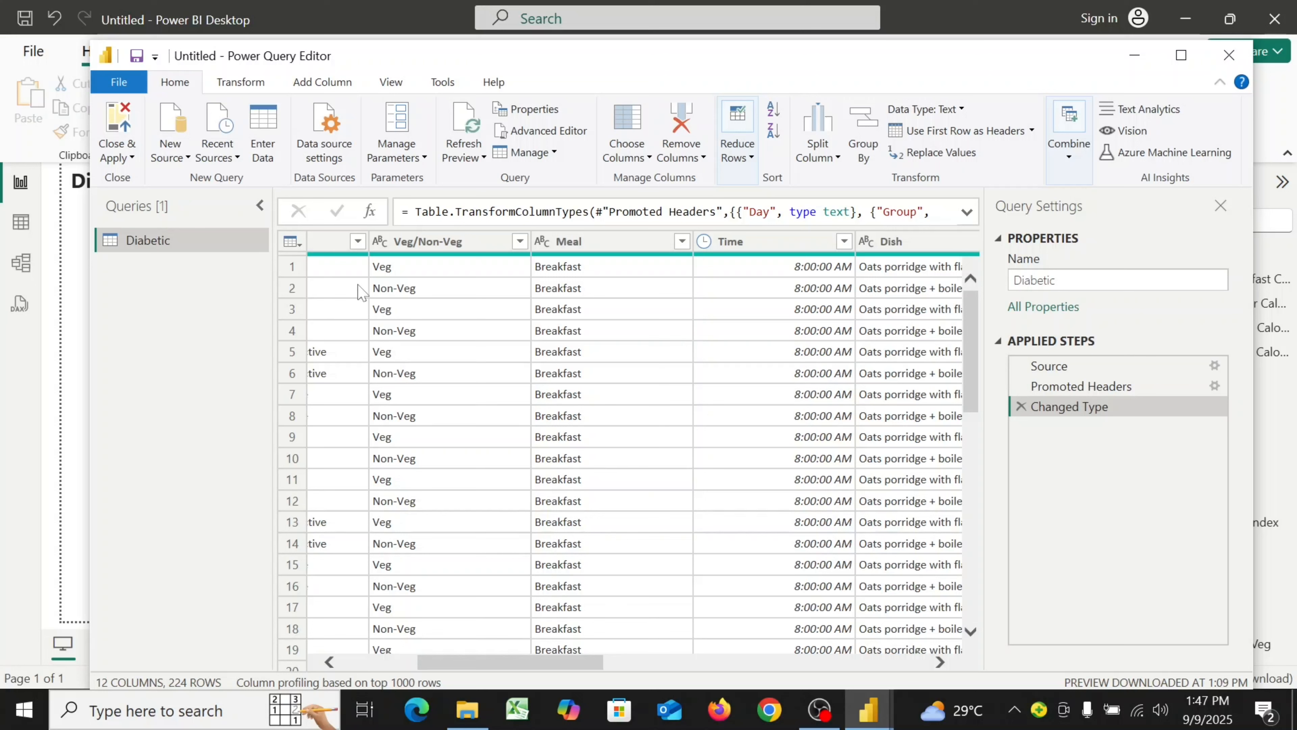
Add a custom column and name it Meal Order
{"action": "left_click", "coordinate": [321, 83]}
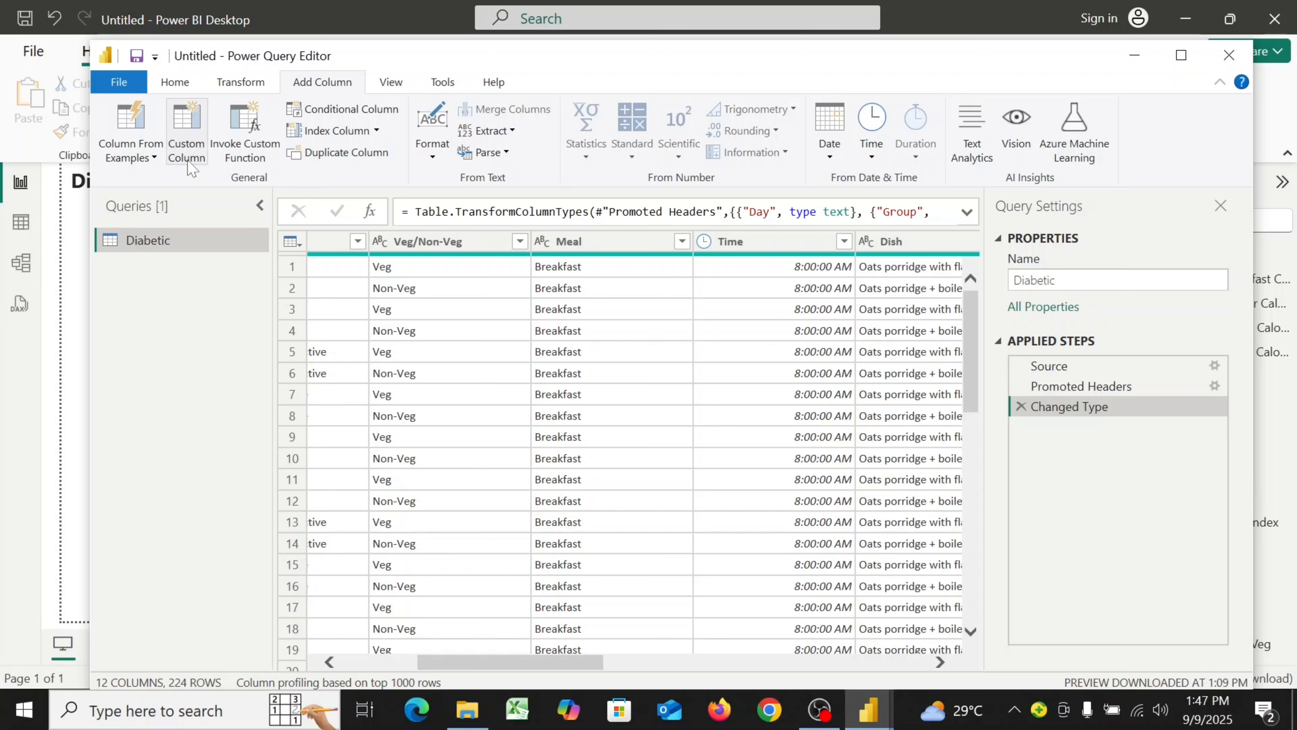
{"action": "left_click", "coordinate": [186, 148]}
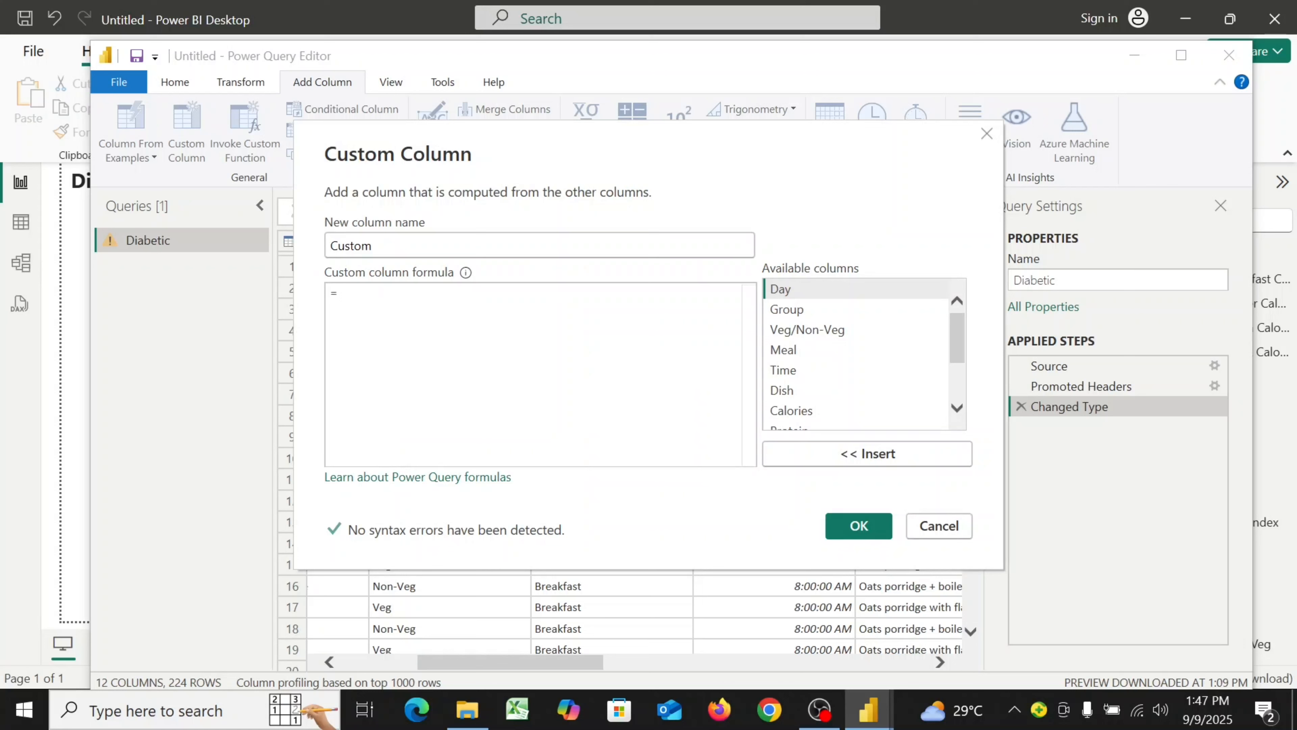
{"action": "key", "text": "End"}
{"action": "key", "text": "shift+Left"}
{"action": "key", "text": "shift+Left"}
{"action": "key", "text": "shift+Left"}
{"action": "key", "text": "shift+Left"}
{"action": "key", "text": "shift+Left"}
{"action": "key", "text": "shift+Left"}
{"action": "type", "text": "Me"}
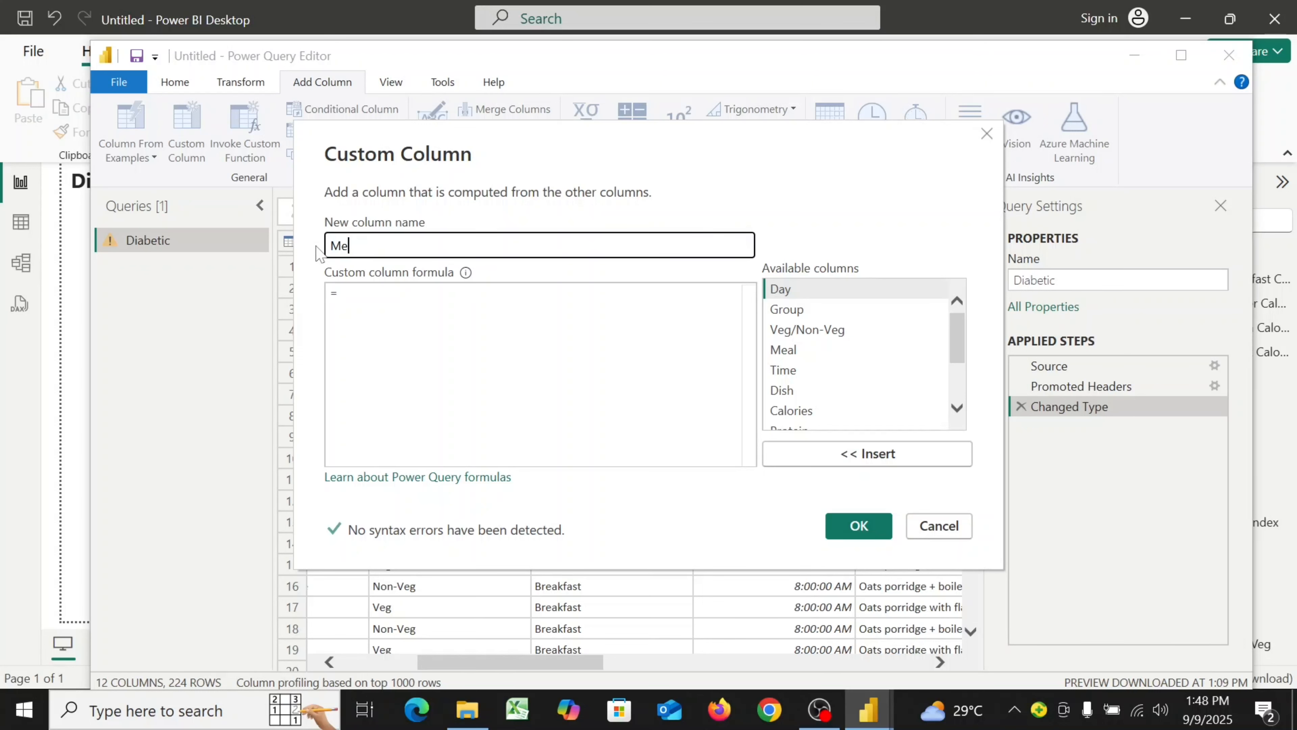
{"action": "type", "text": "al "}
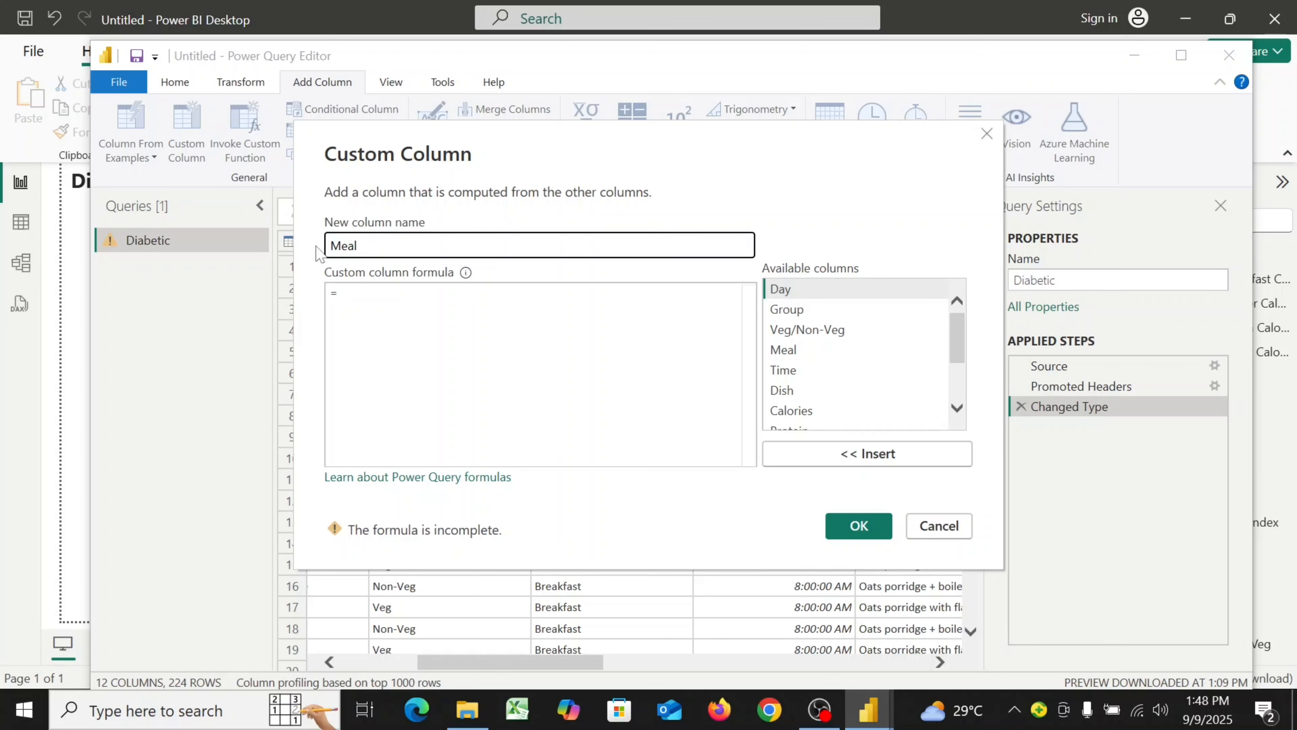
{"action": "type", "text": "Order"}
Begin the Meal Order formula with if [Meal] = "Breakfast" then 1 on the first line
{"action": "left_click", "coordinate": [343, 293]}
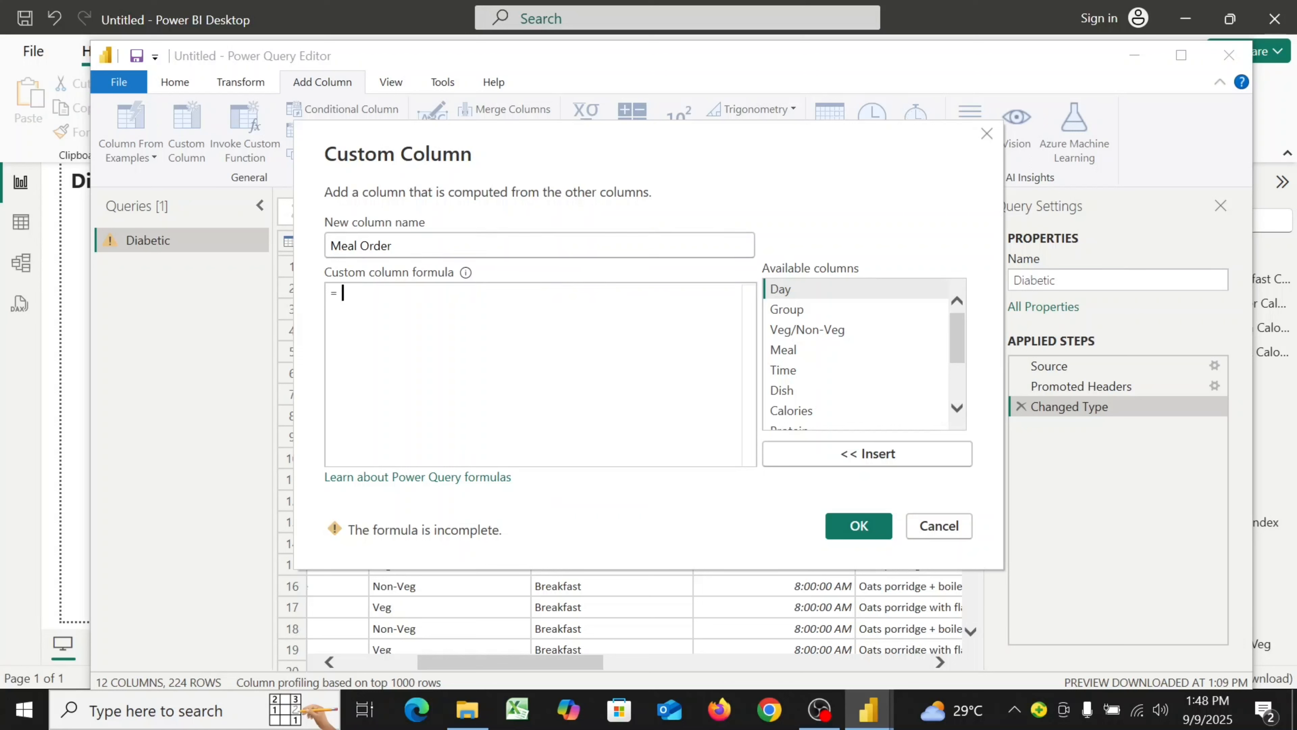
{"action": "type", "text": "if "}
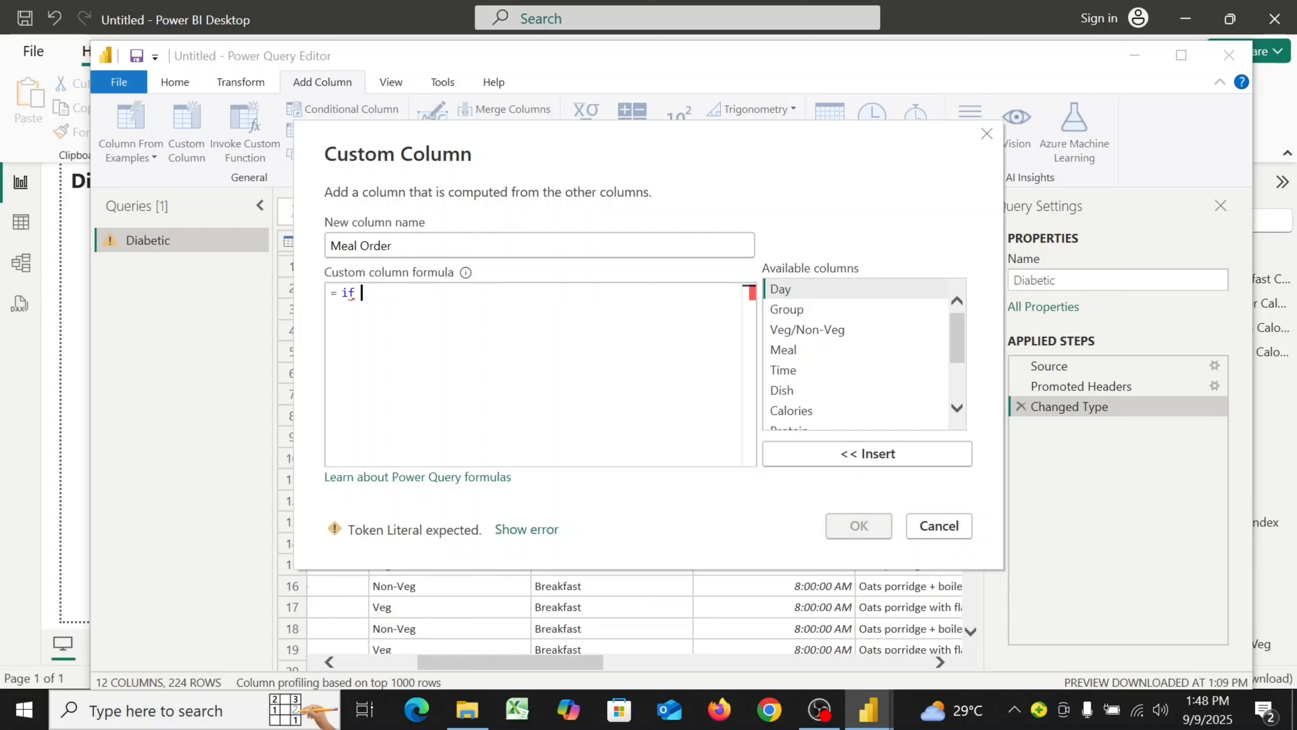
{"action": "type", "text": "["}
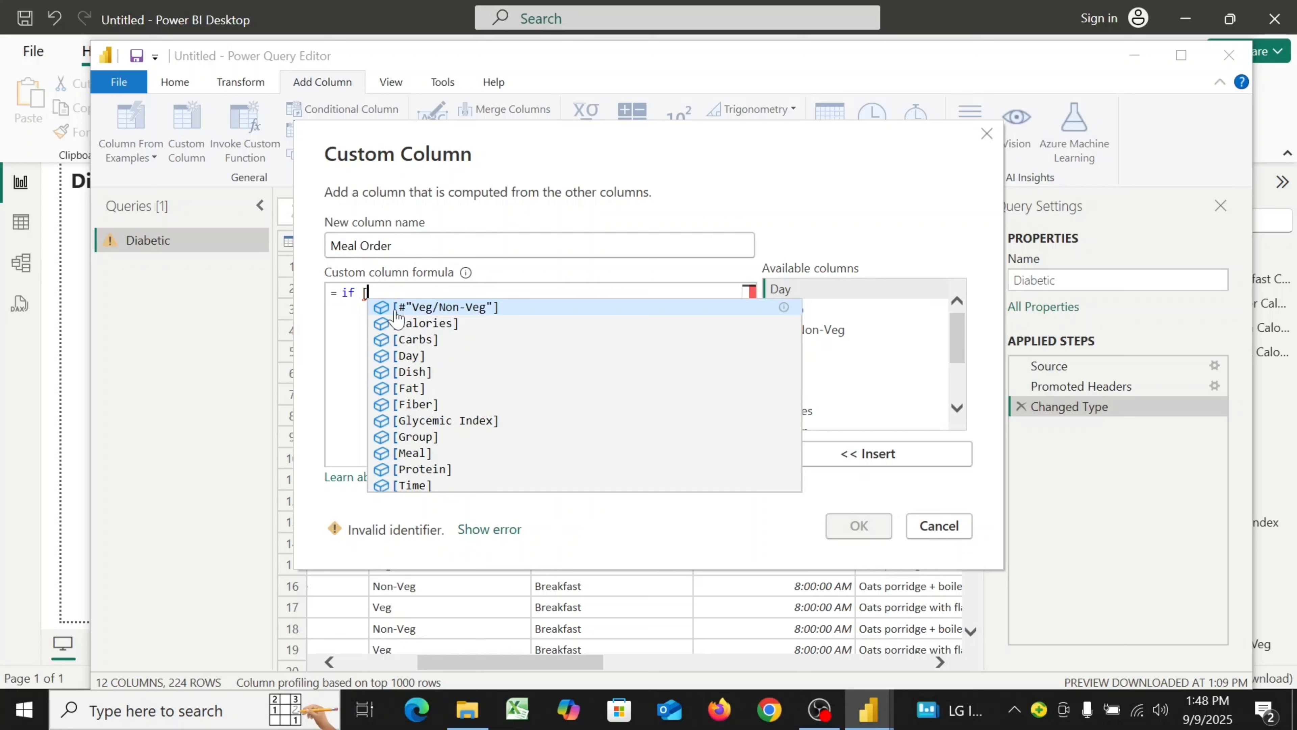
{"action": "type", "text": "Meal"}
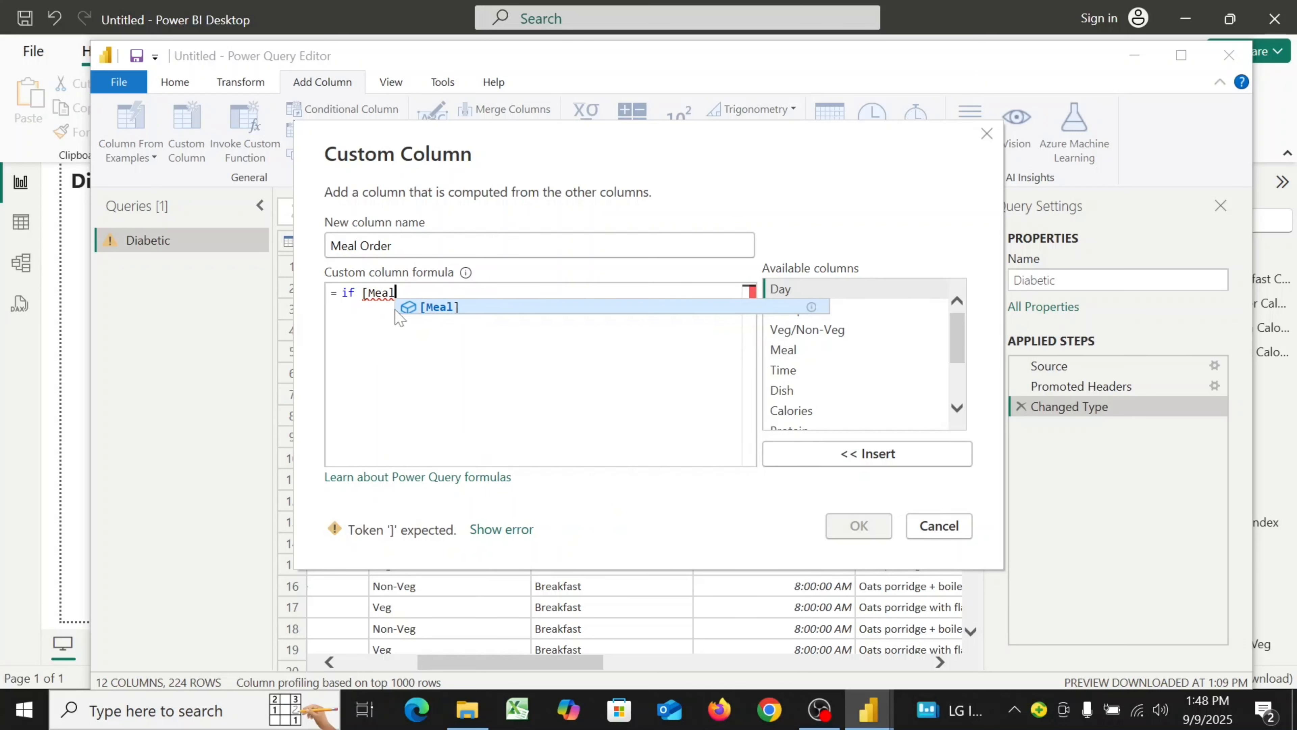
{"action": "type", "text": "]"}
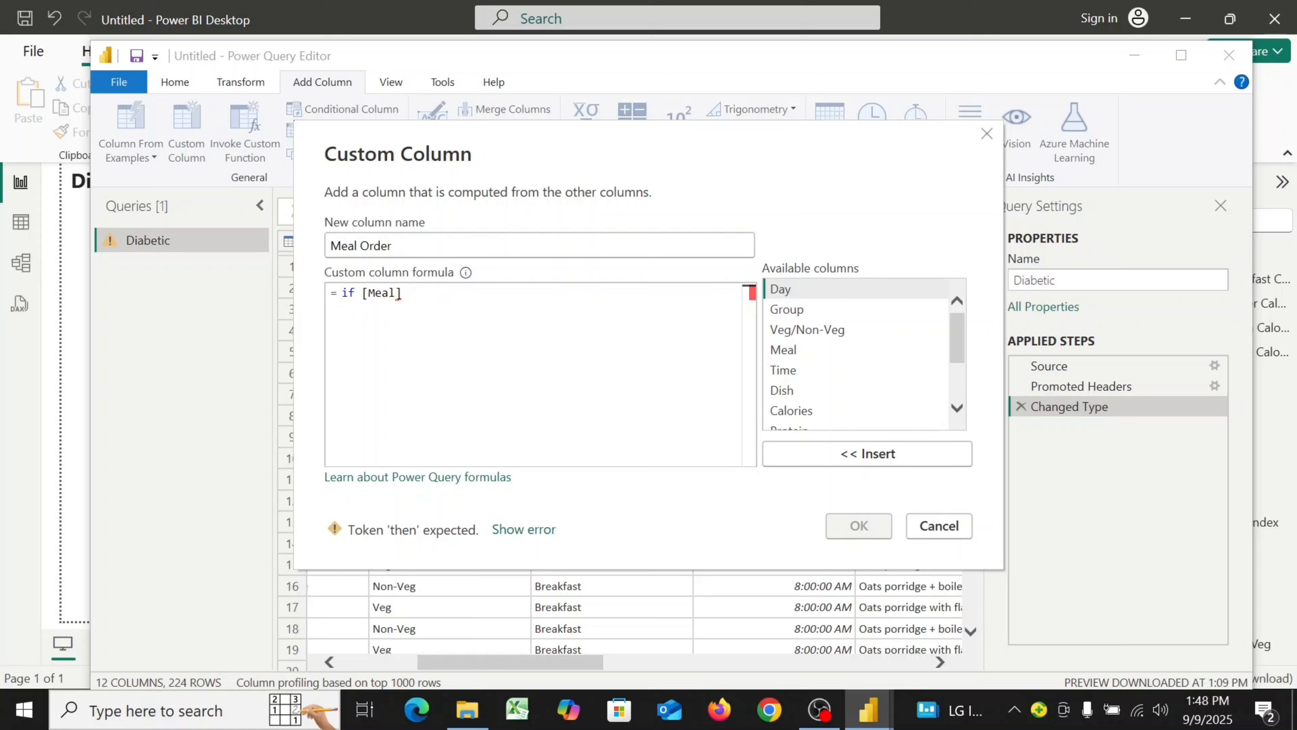
{"action": "type", "text": " = \"Breakfast\" then"}
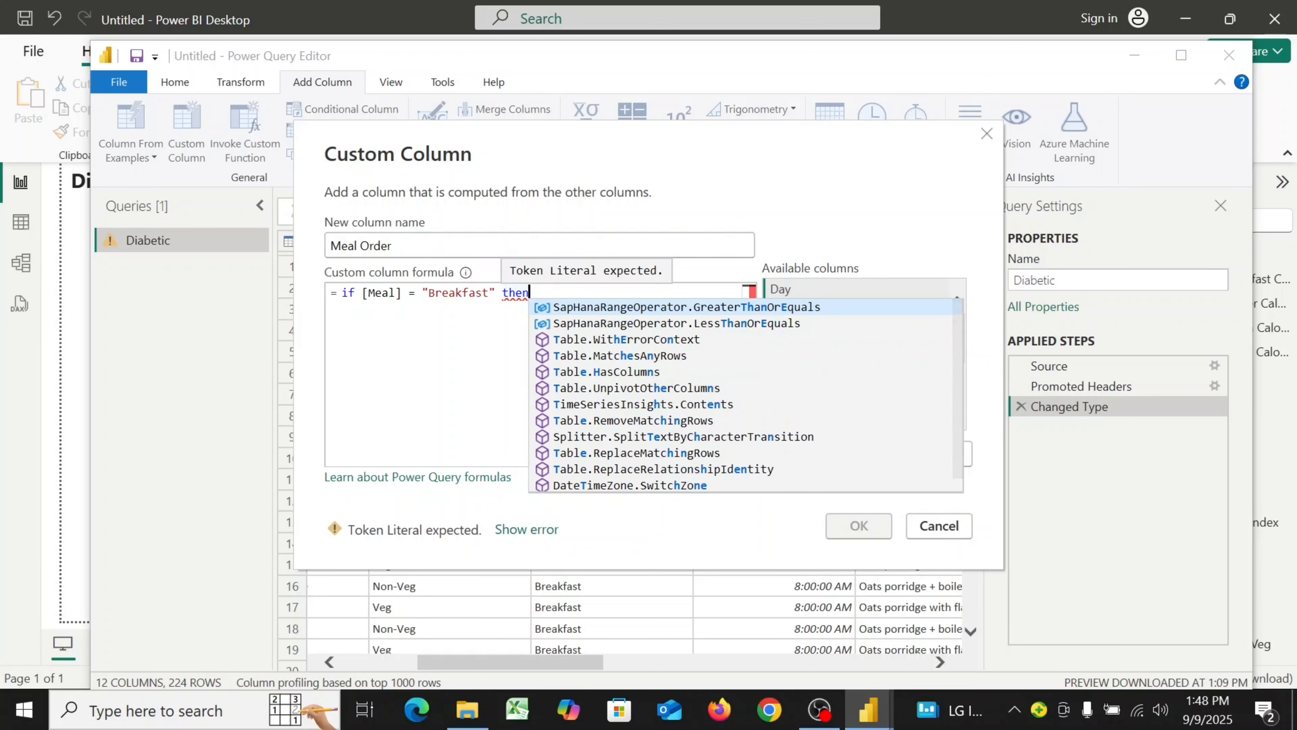
{"action": "type", "text": " 1"}
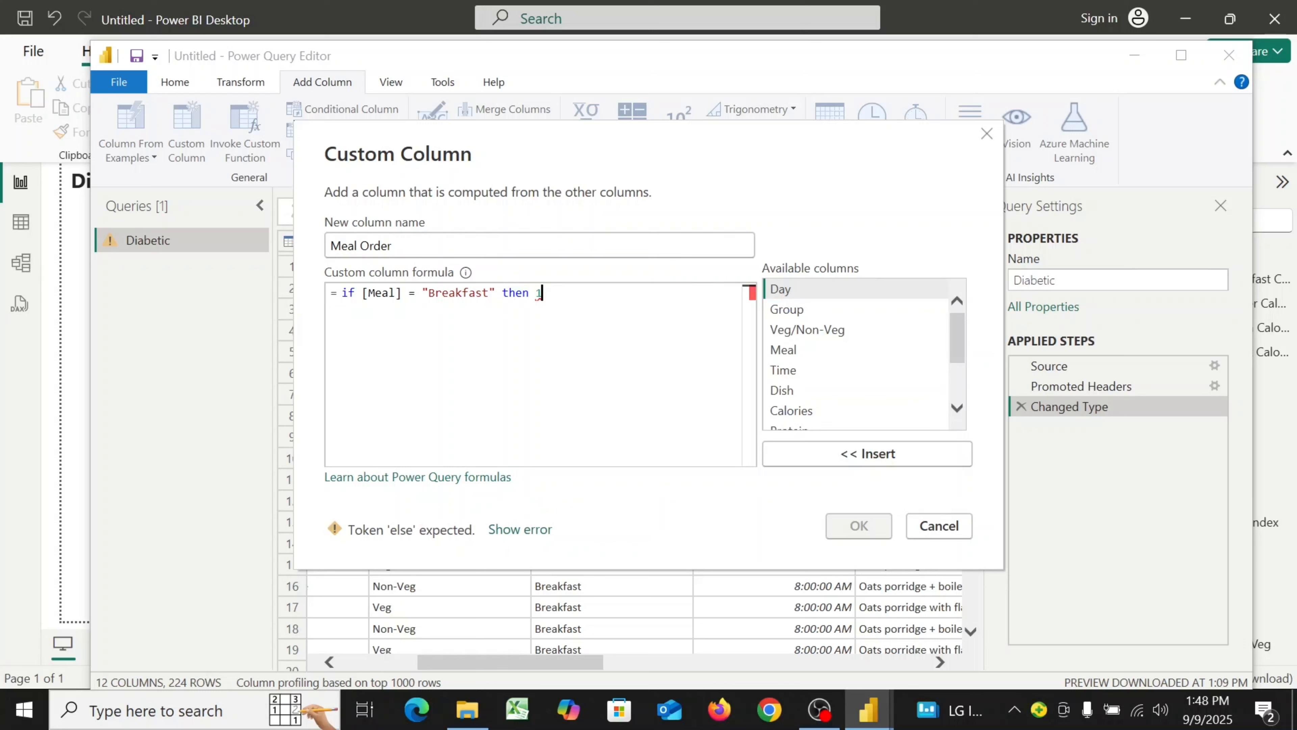
{"action": "key", "text": "Return"}
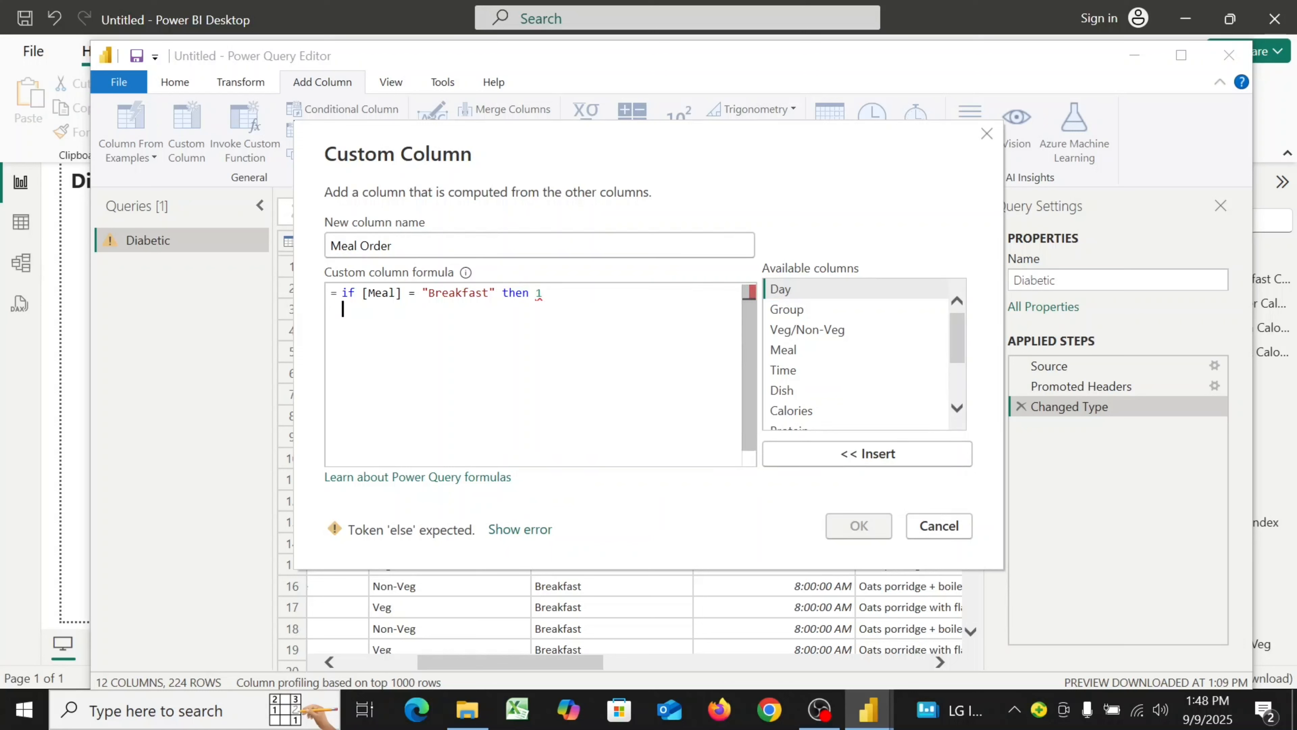
Add the line else if [Meal] = "Lunch" then 2 to the formula
{"action": "type", "text": "e"}
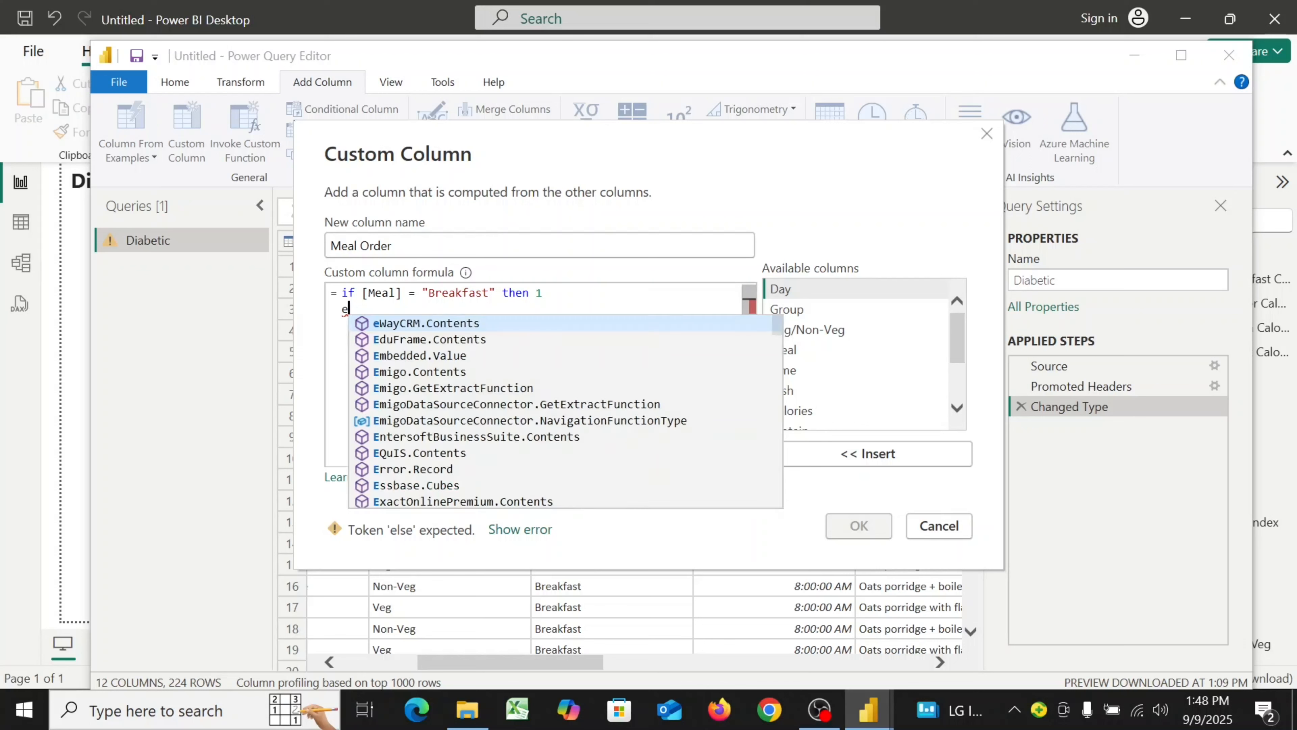
{"action": "type", "text": "lse "}
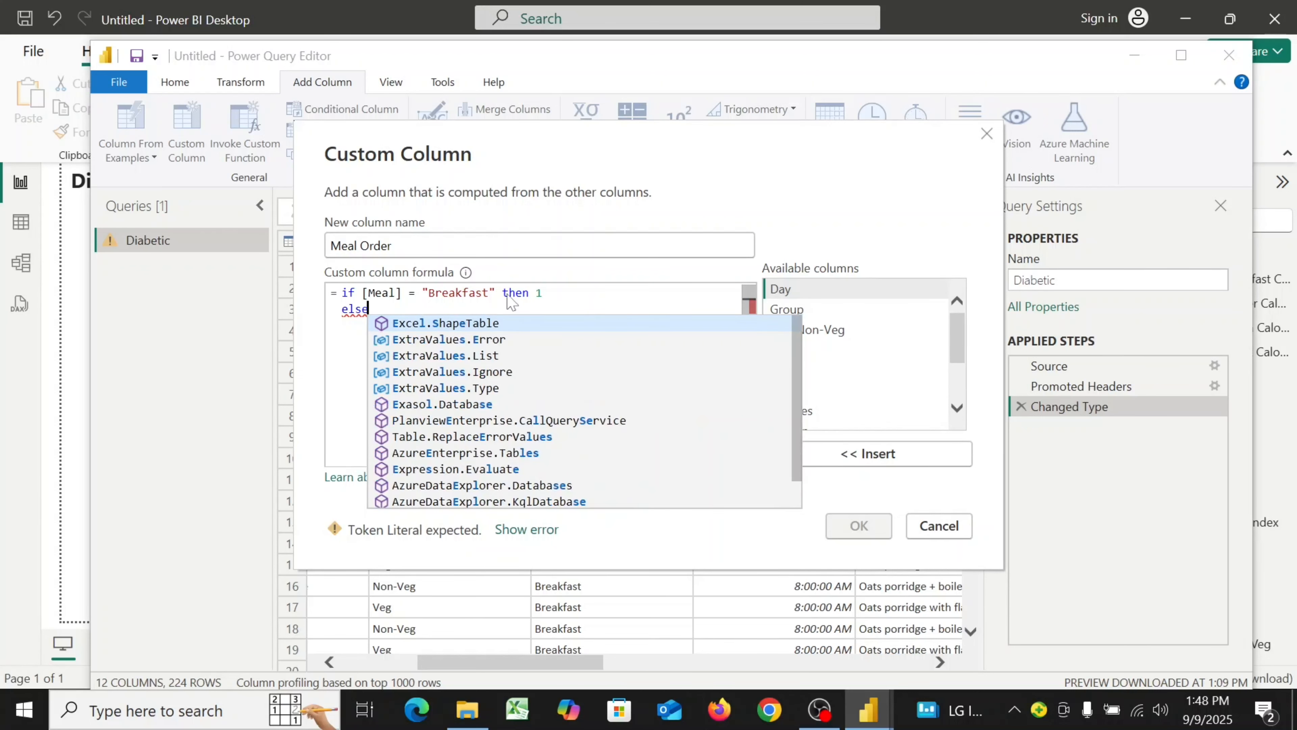
{"action": "type", "text": "if "}
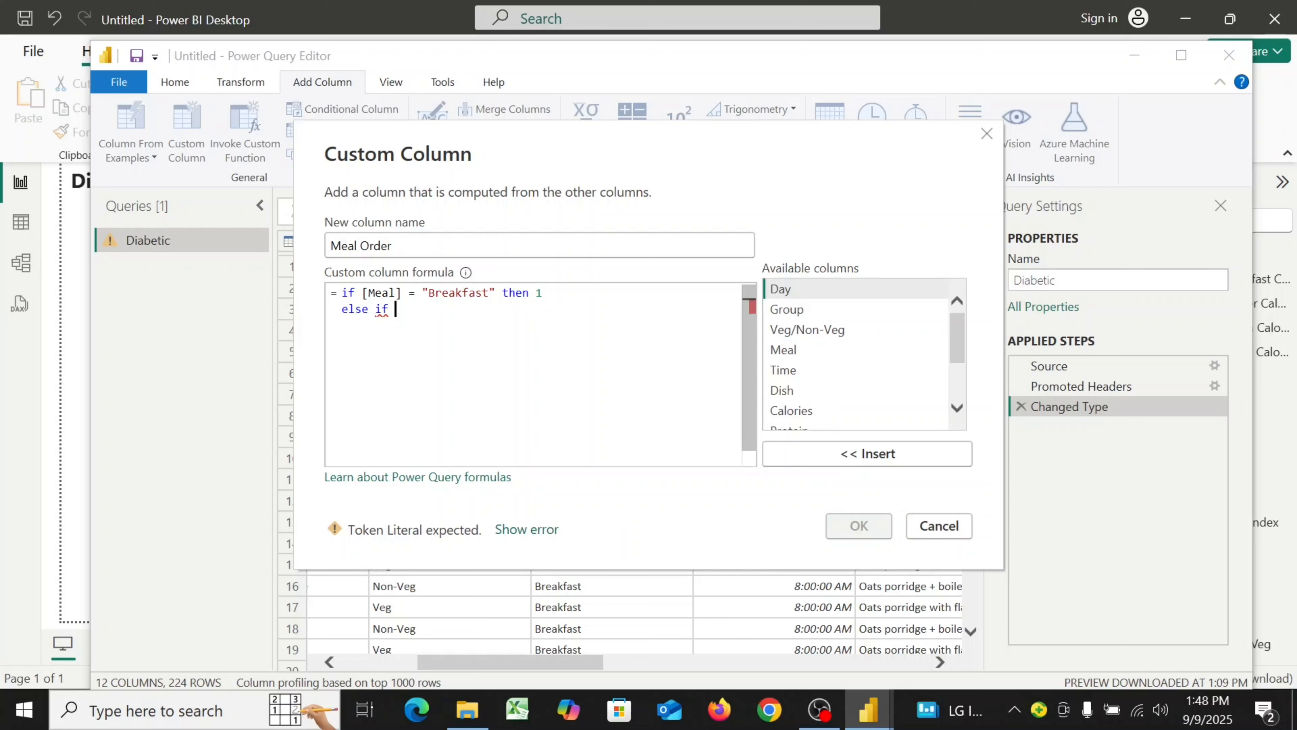
{"action": "type", "text": "[M"}
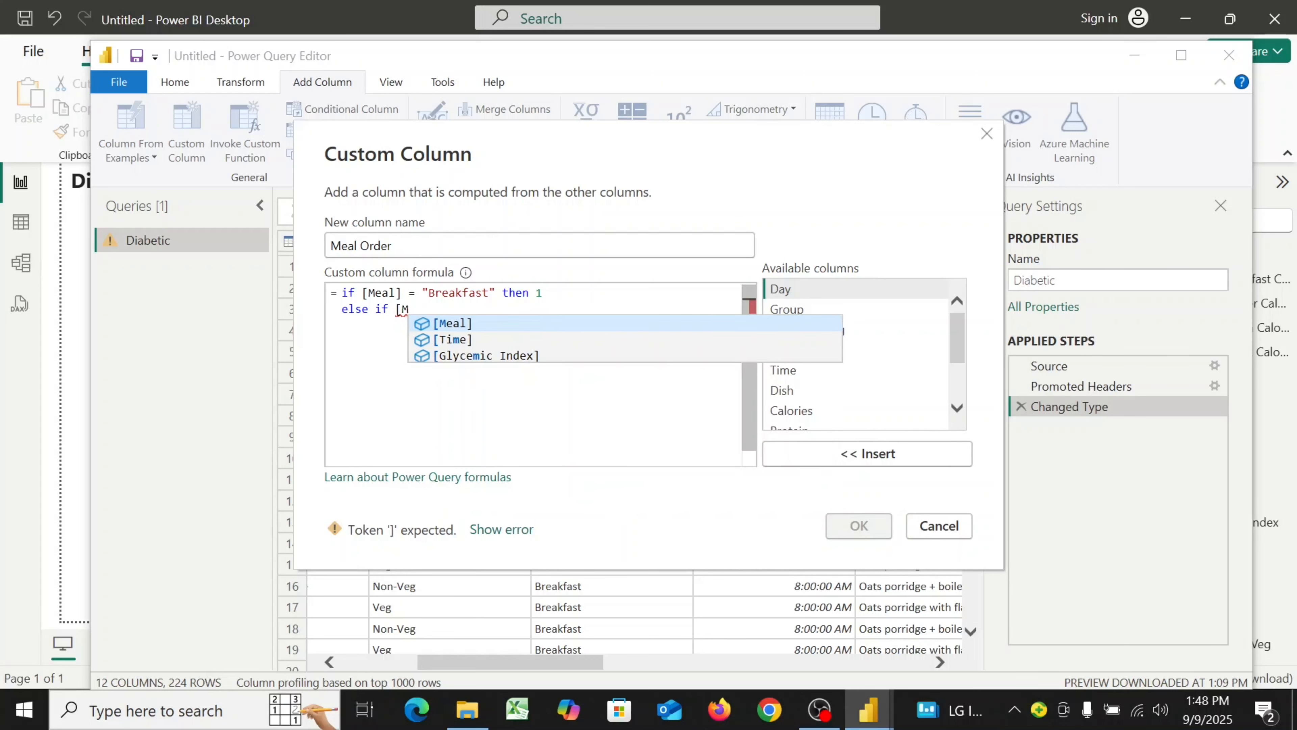
{"action": "type", "text": "e"}
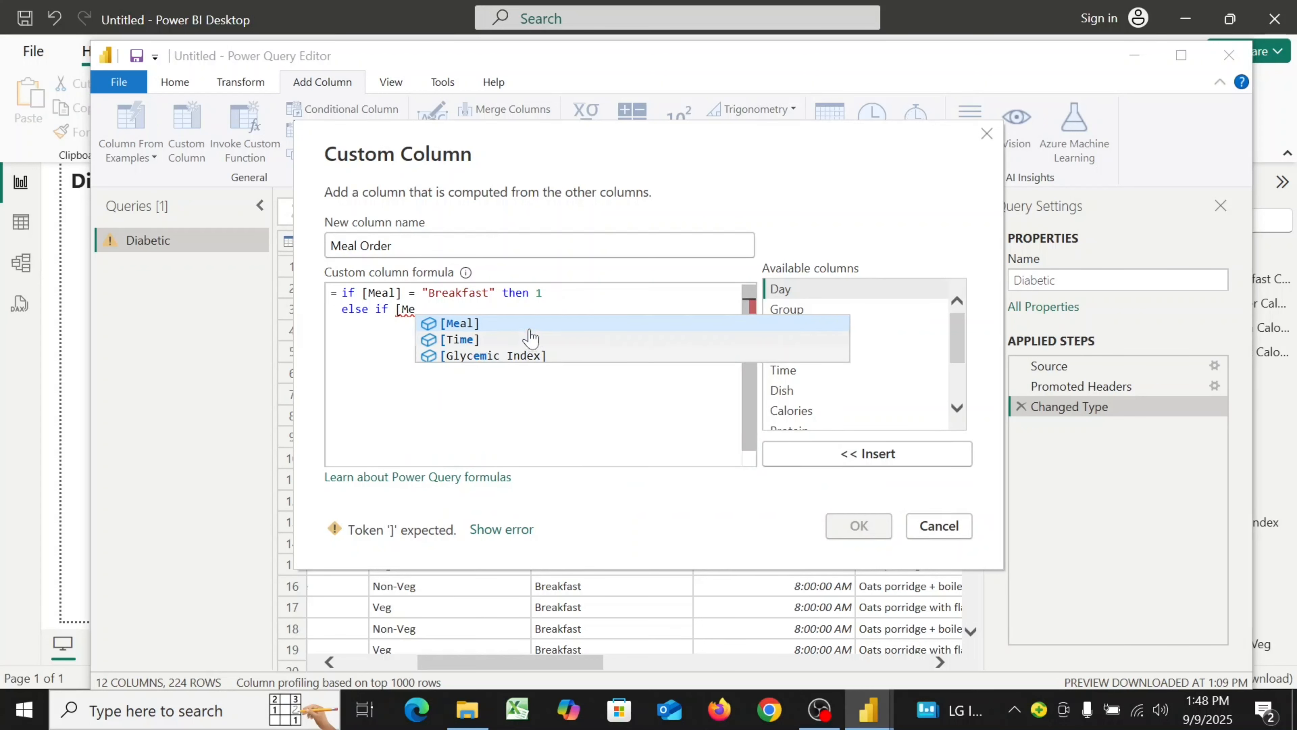
{"action": "key", "text": "Tab"}
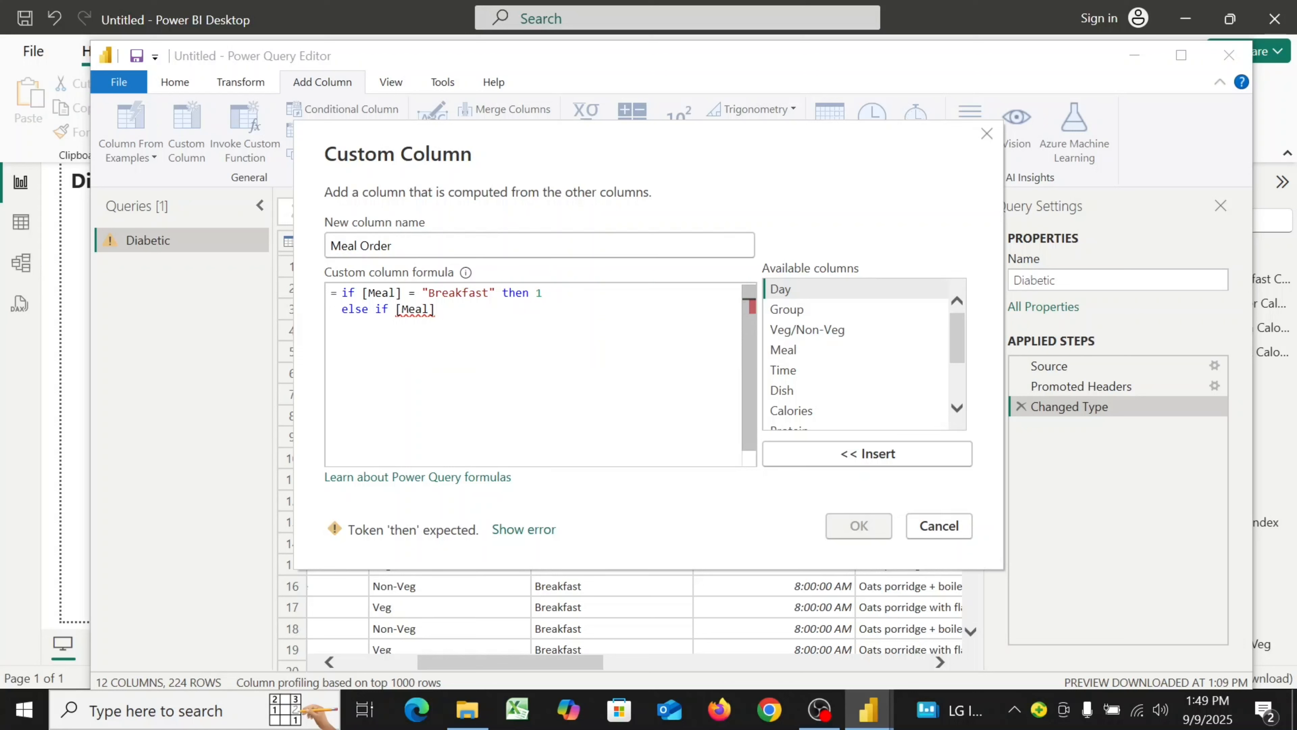
{"action": "type", "text": "= \"Lunch\" then"}
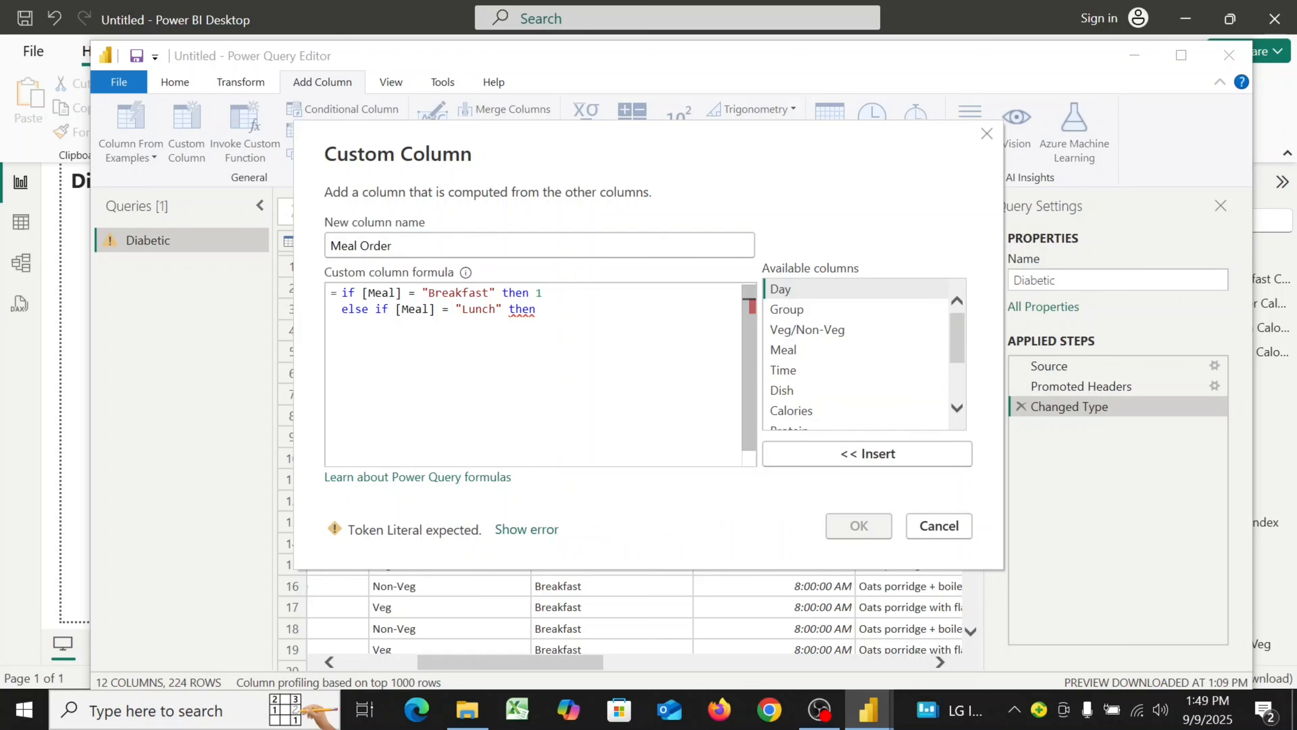
{"action": "type", "text": " 2"}
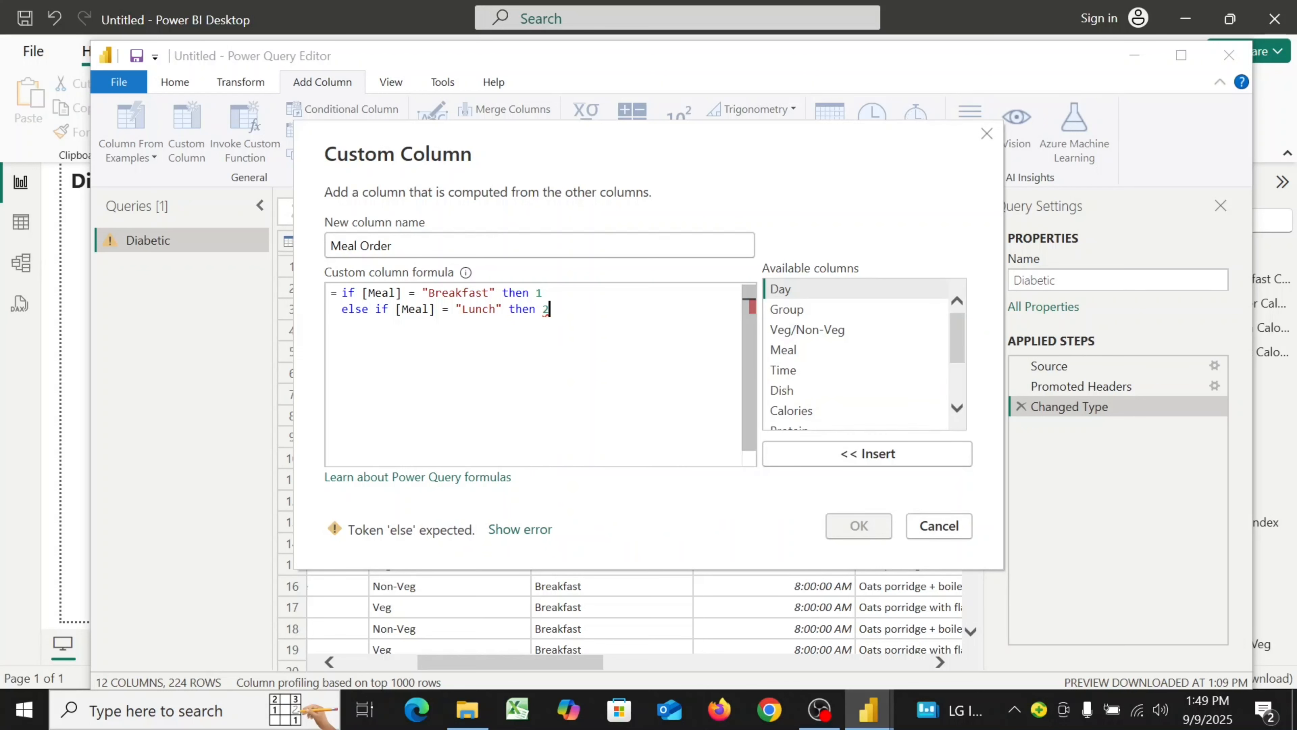
{"action": "key", "text": "Return"}
Add the line else if [Meal] = "Snack" then 3 to the formula
{"action": "type", "text": "el"}
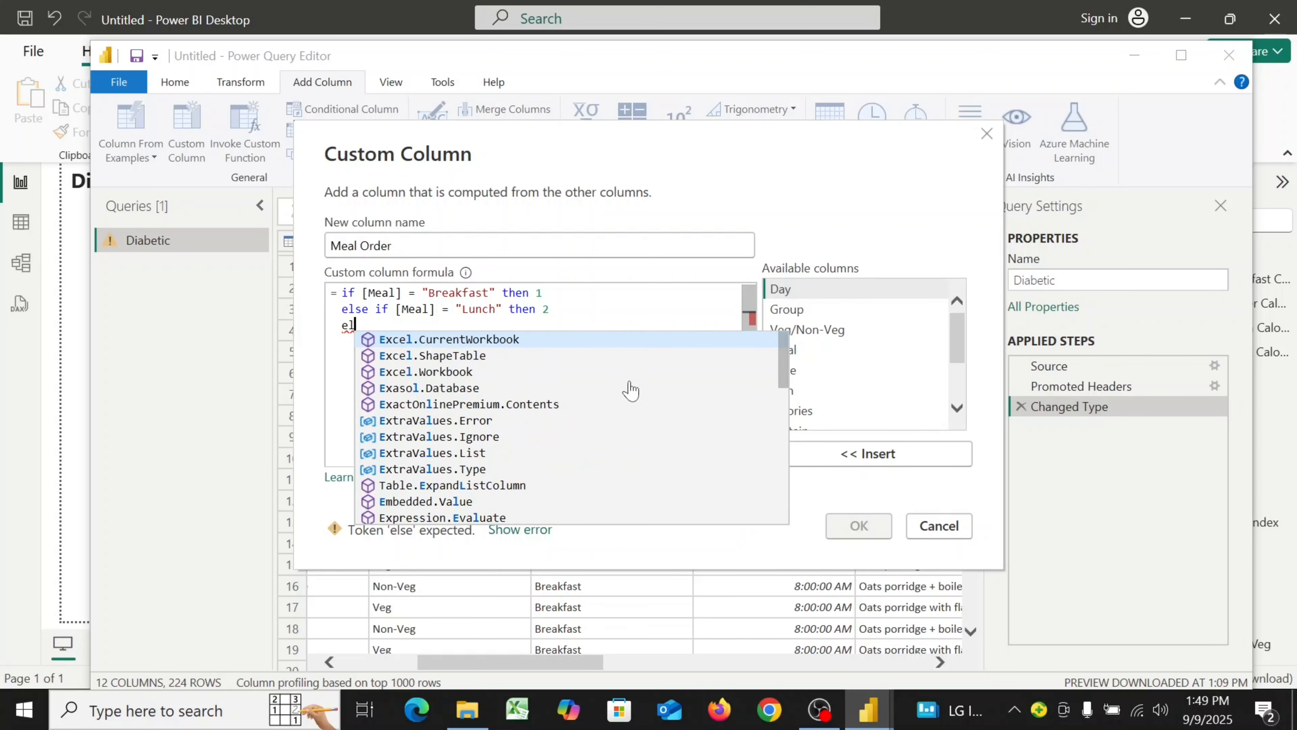
{"action": "type", "text": "se"}
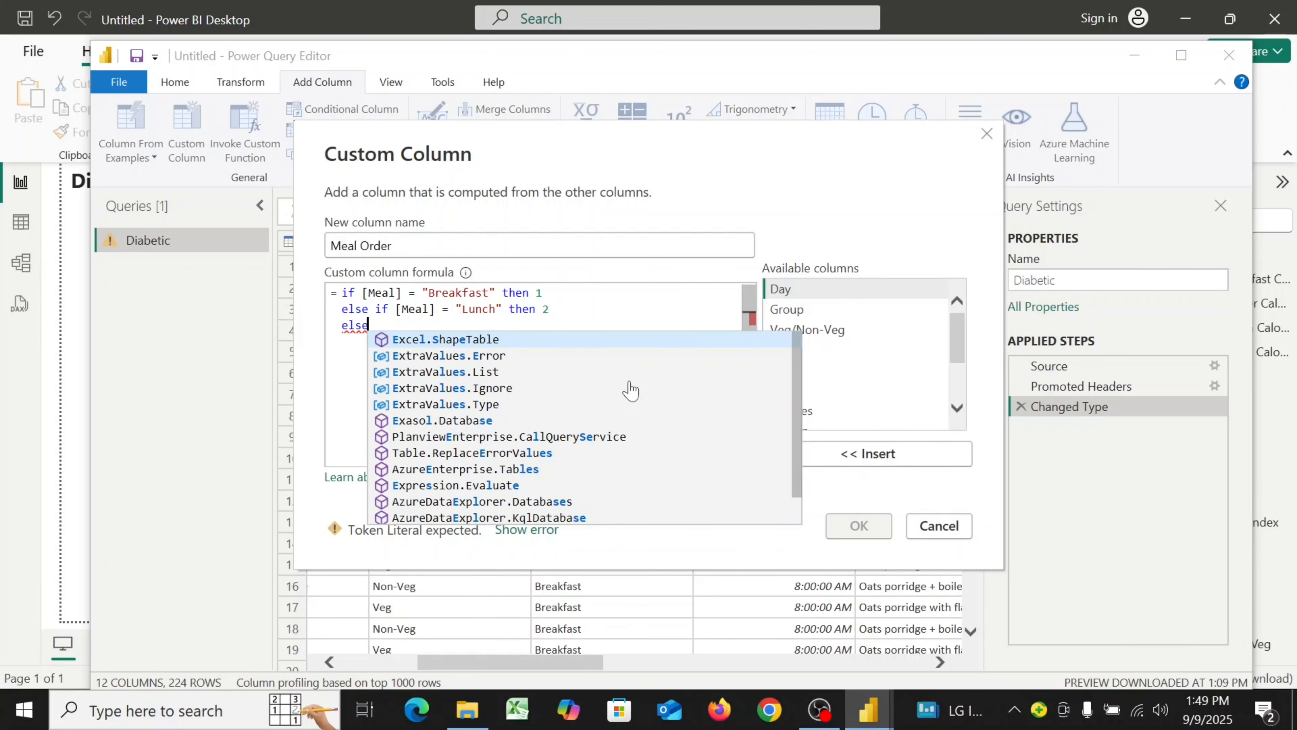
{"action": "type", "text": " if "}
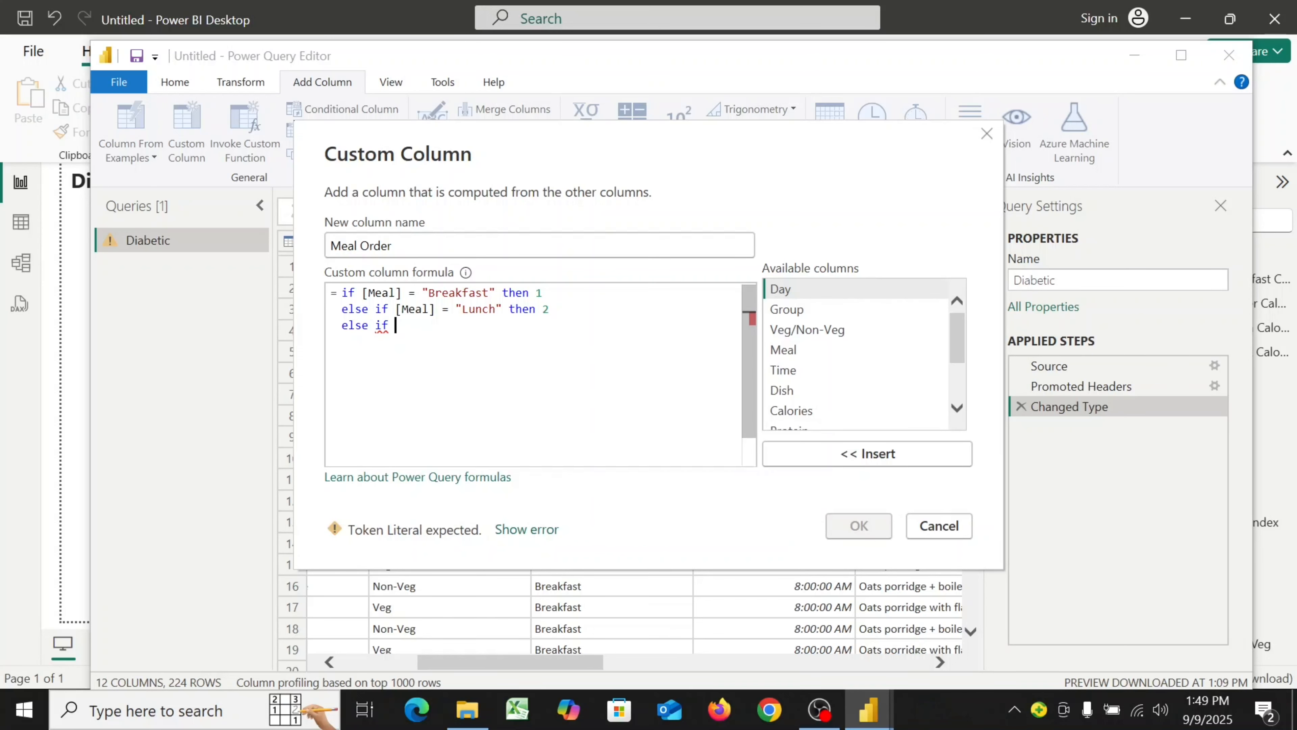
{"action": "type", "text": "["}
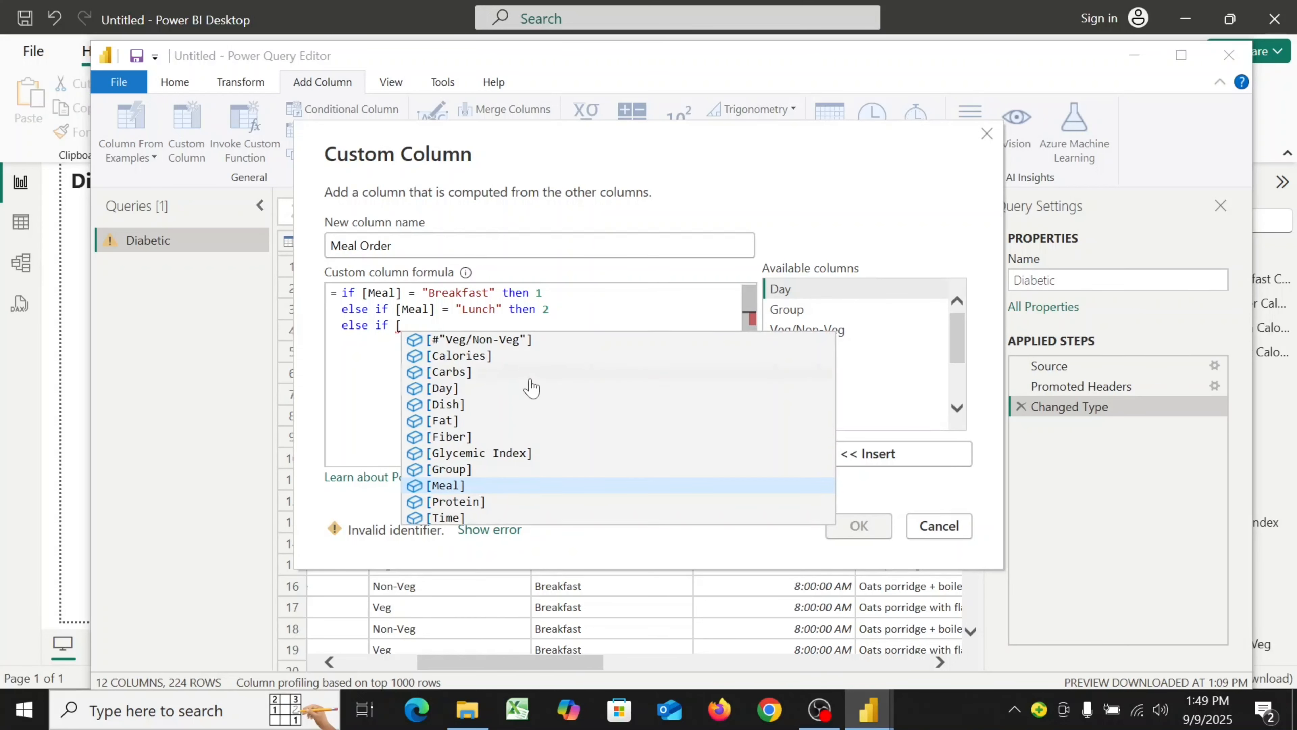
{"action": "left_click", "coordinate": [477, 489]}
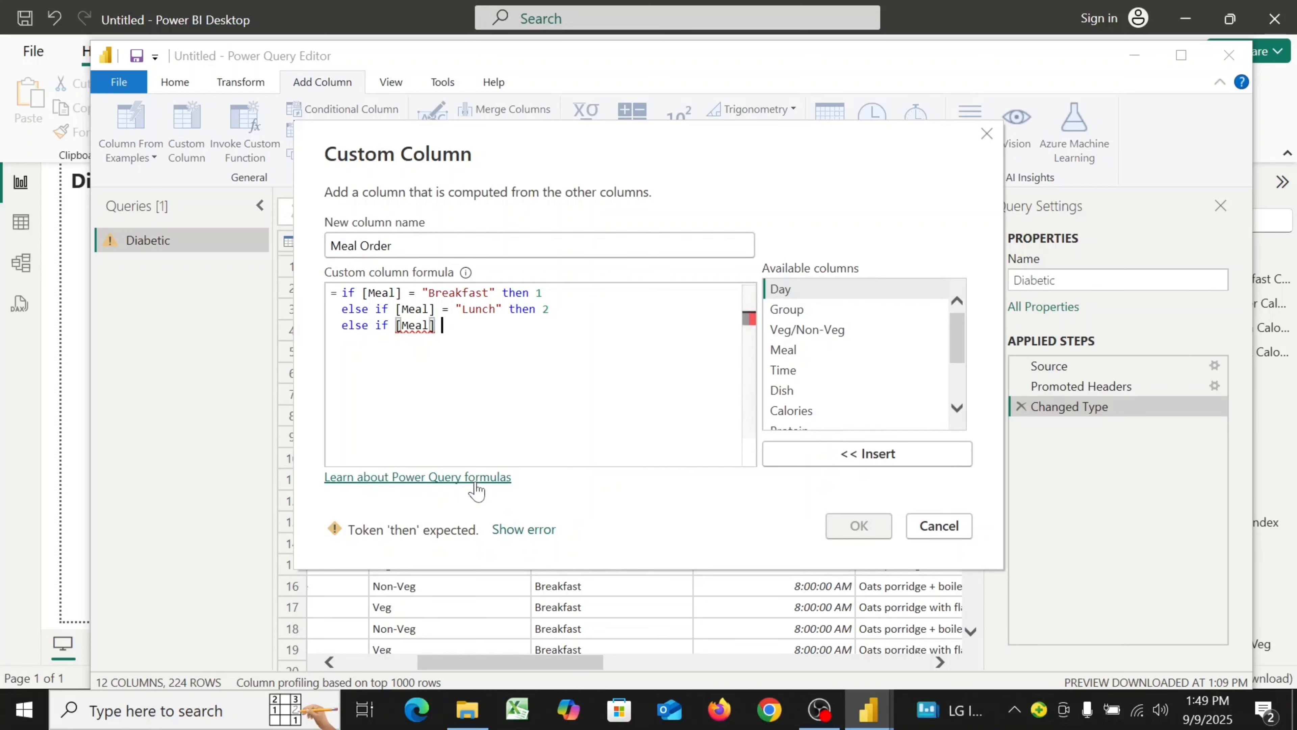
{"action": "type", "text": "= \""}
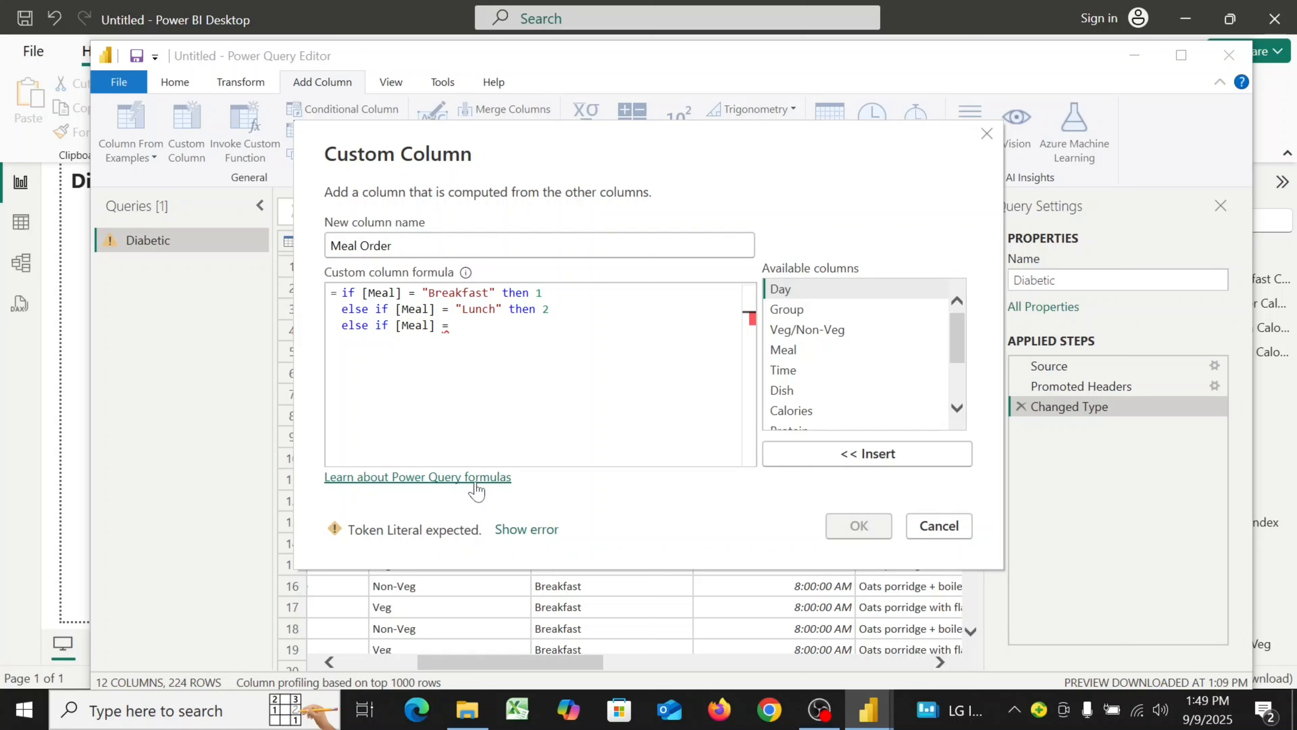
{"action": "type", "text": "S"}
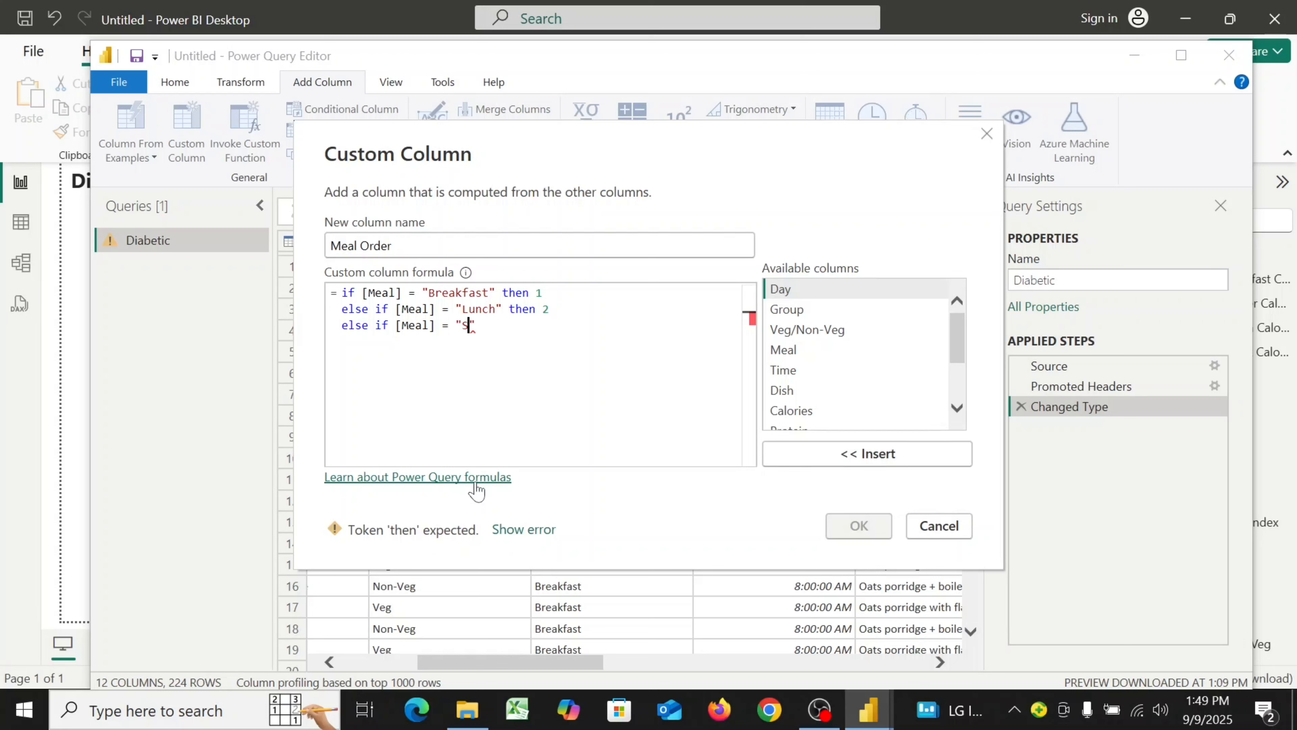
{"action": "type", "text": "nack\""}
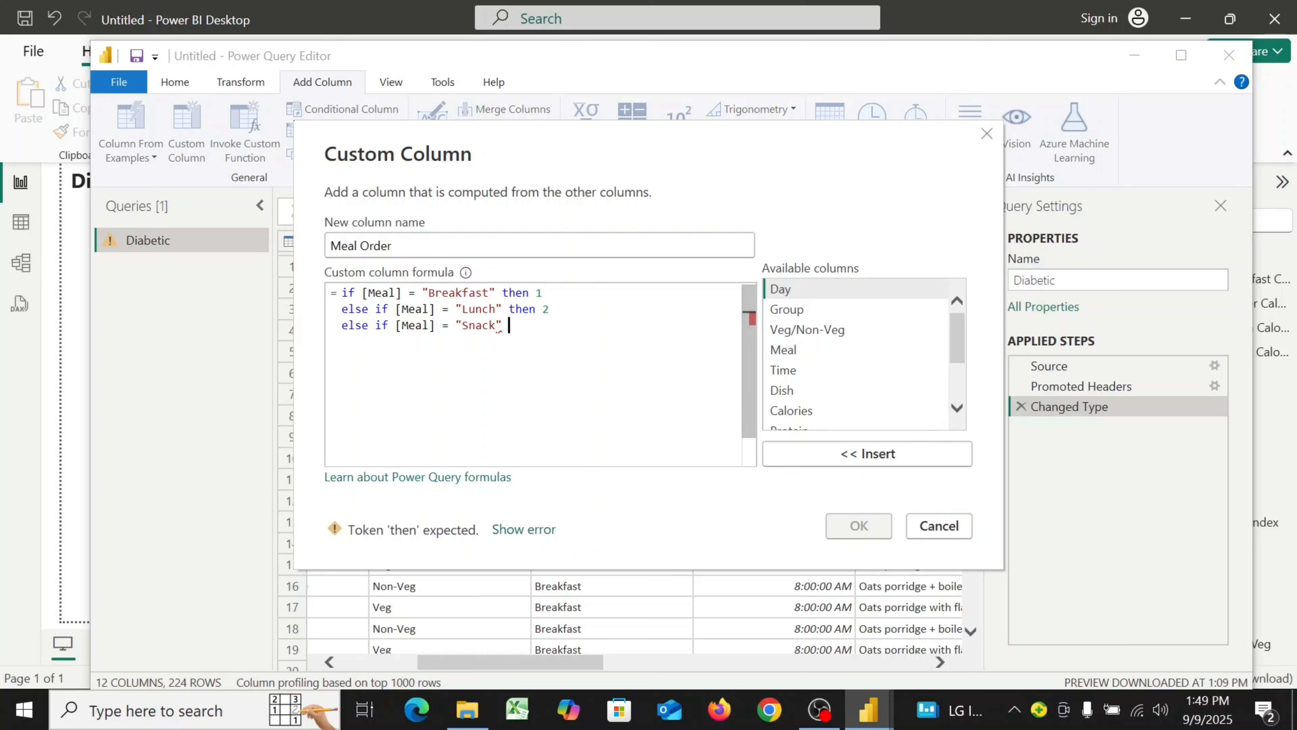
{"action": "type", "text": " then"}
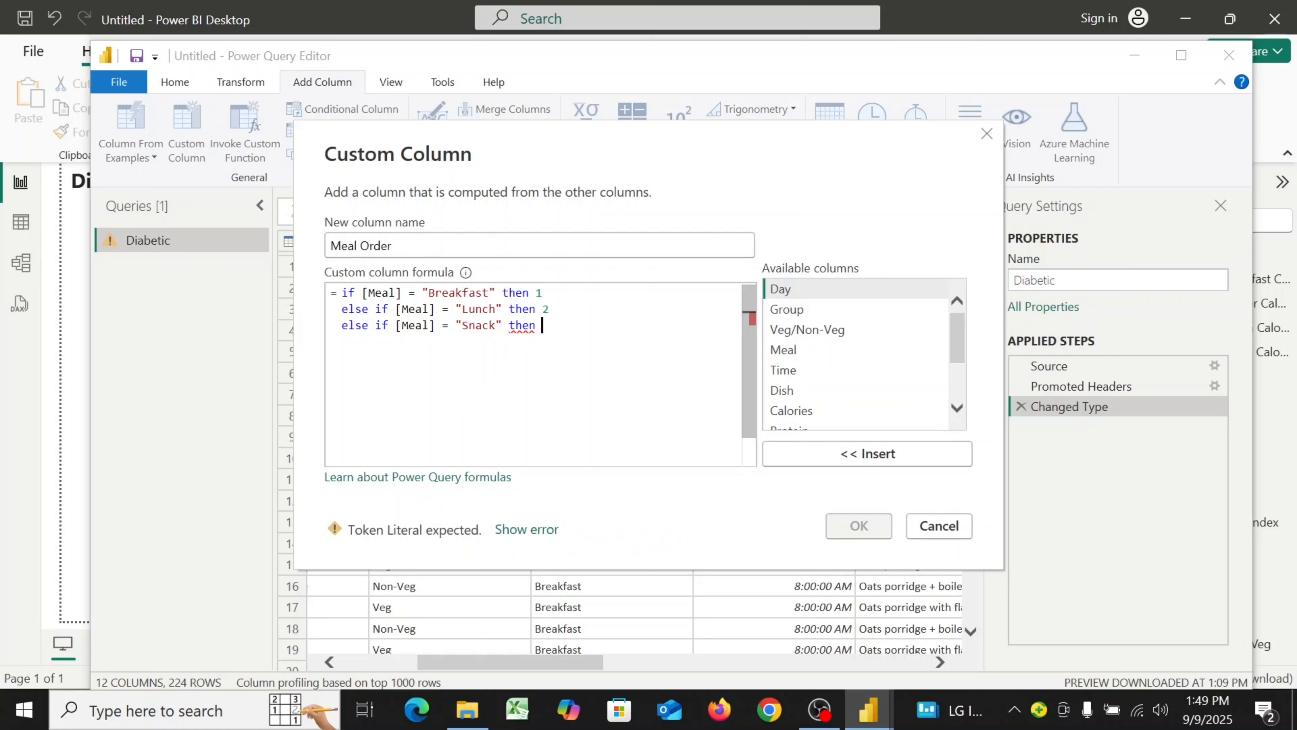
{"action": "type", "text": " 3"}
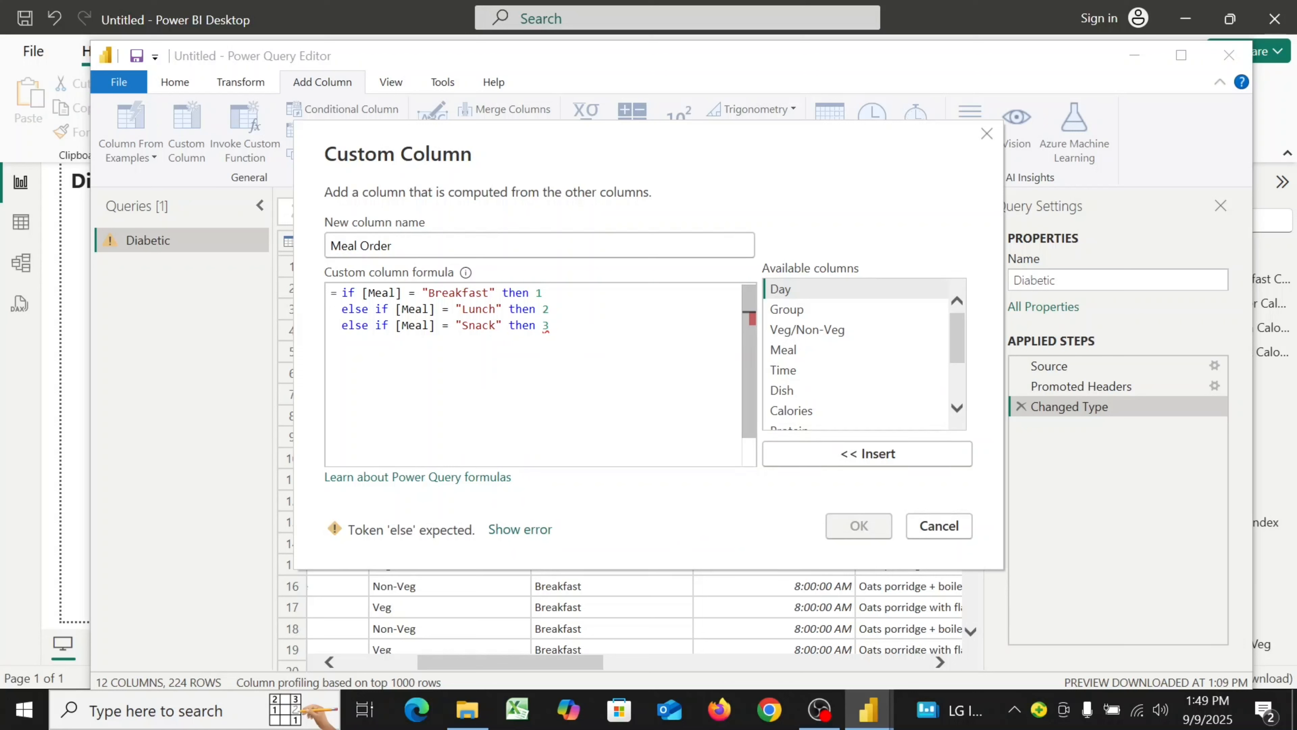
{"action": "key", "text": "Return"}
Add the line else if [Meal] = "Dinner" then 4 to the Meal Order formula
{"action": "type", "text": "else "}
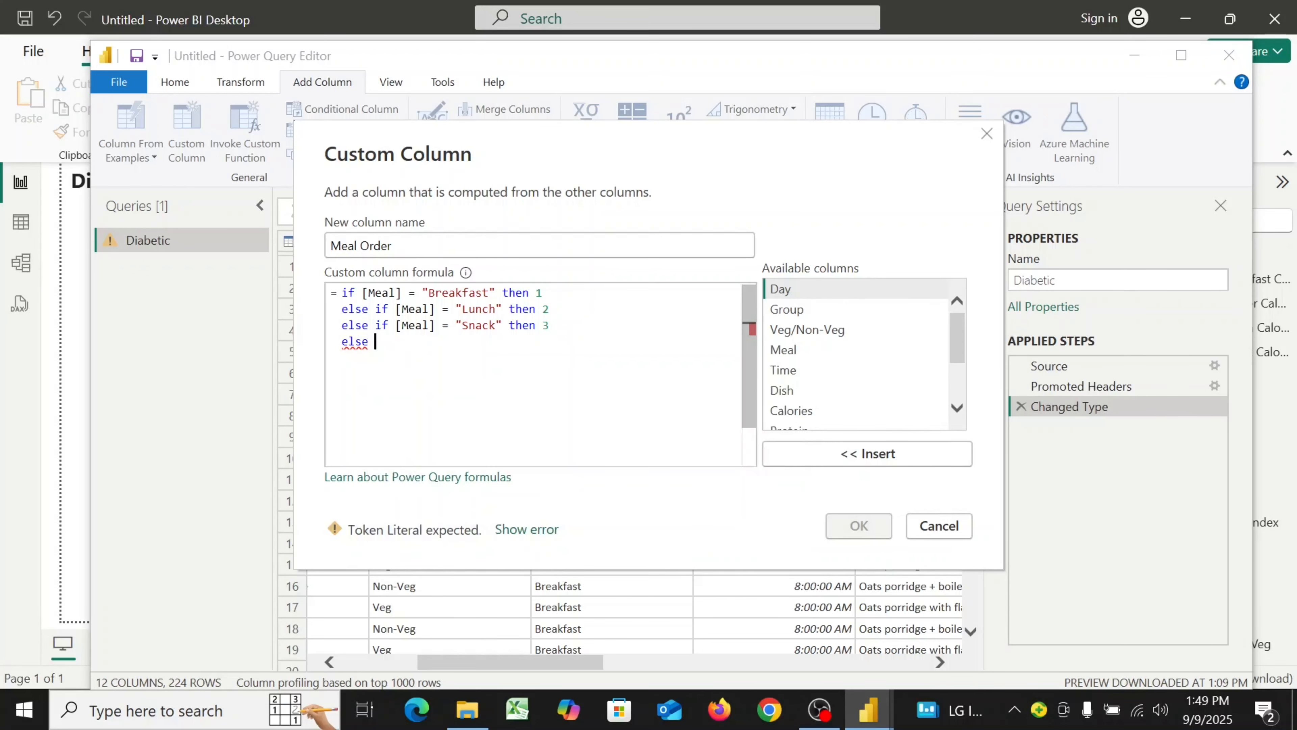
{"action": "type", "text": "if ["}
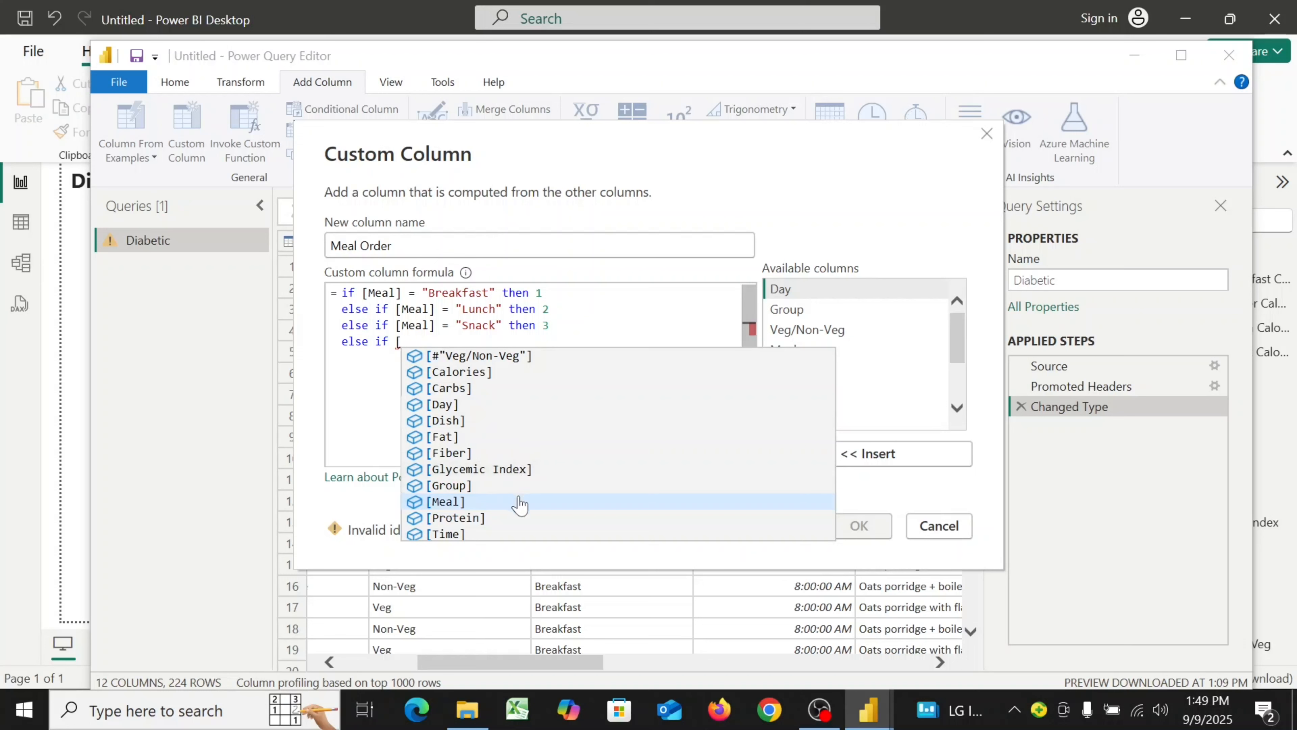
{"action": "left_click", "coordinate": [517, 504]}
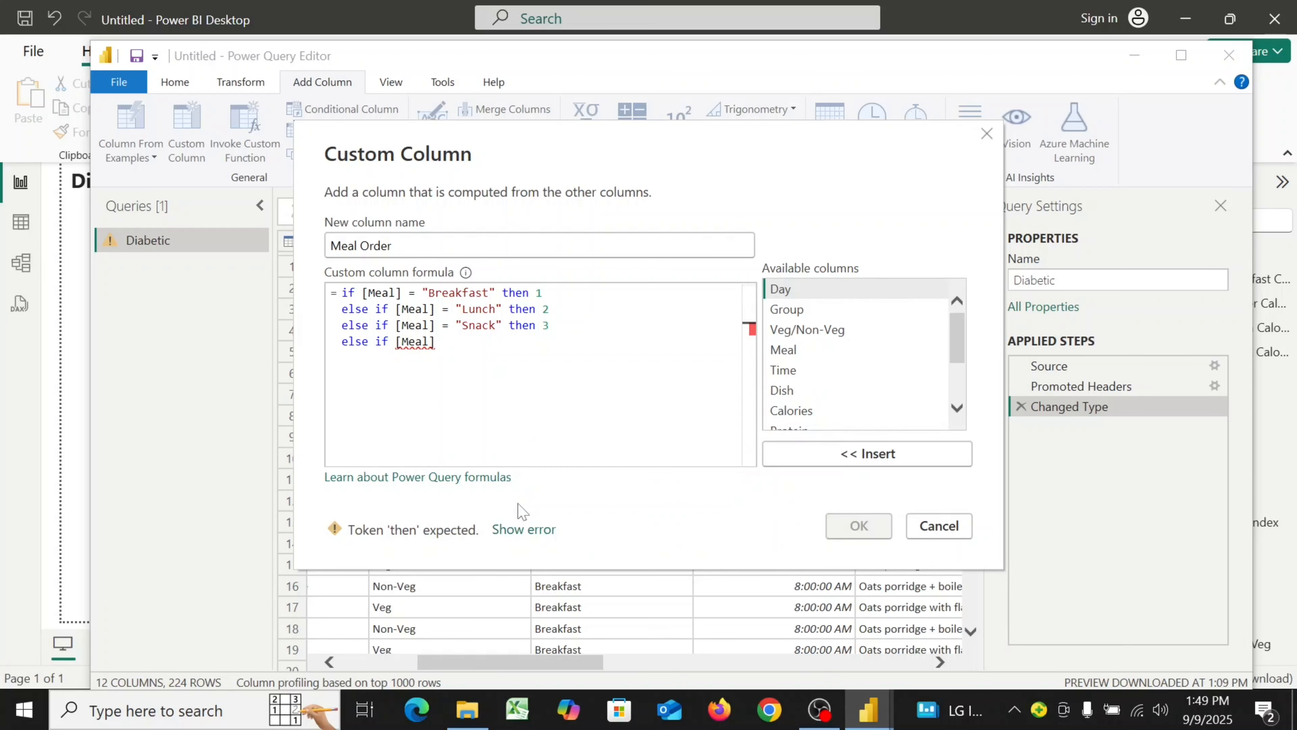
{"action": "type", "text": "= \"Dinner\""}
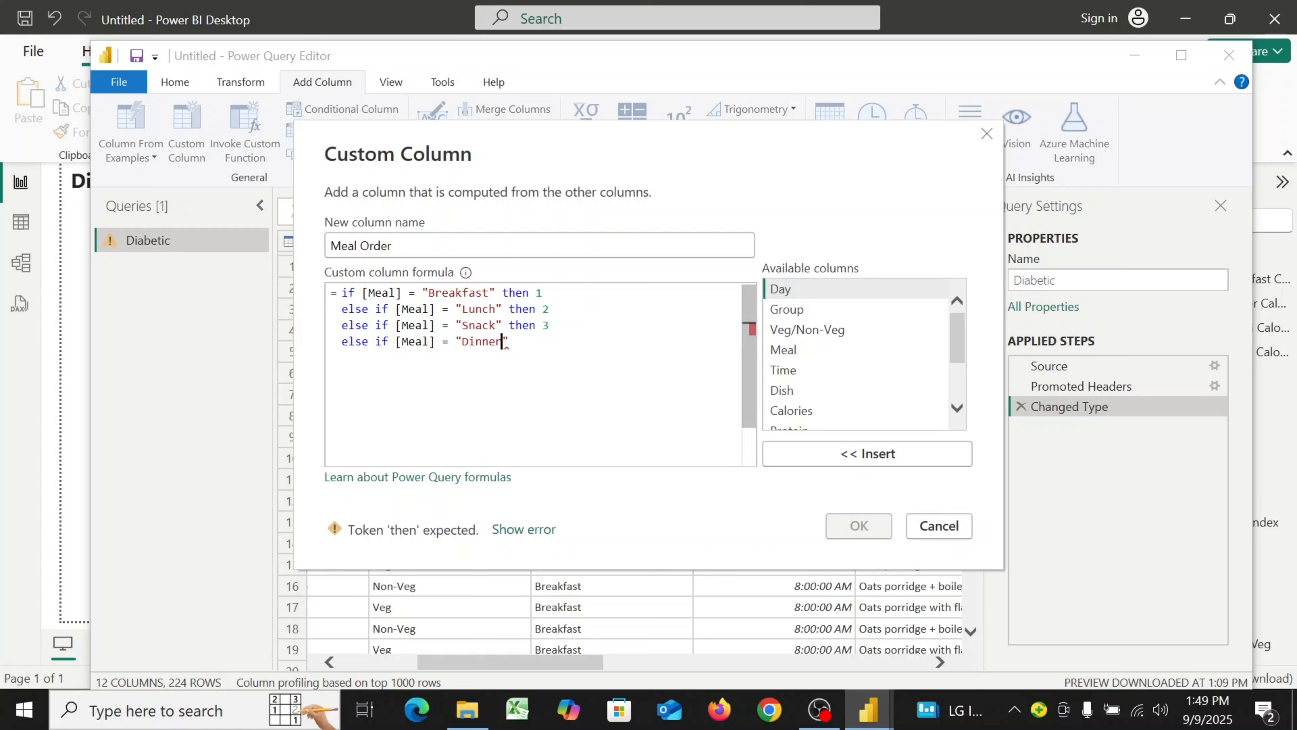
{"action": "type", "text": " then "}
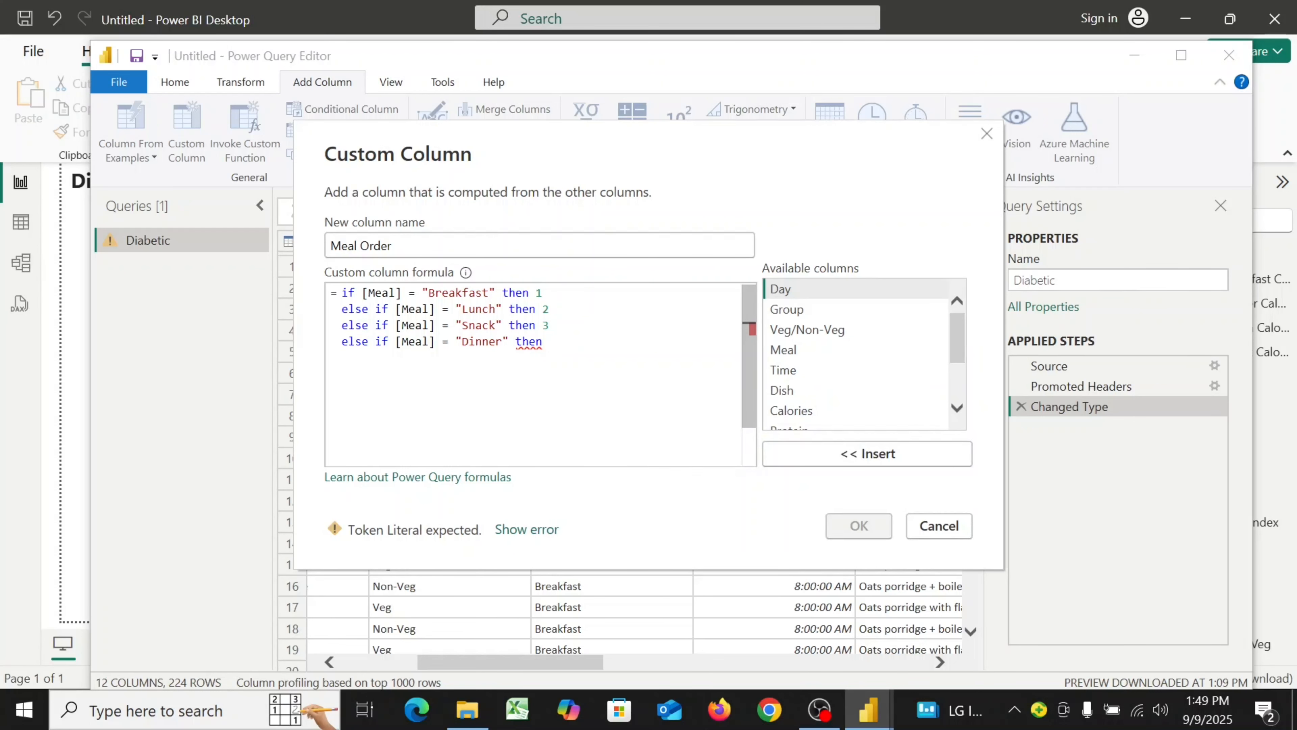
{"action": "type", "text": "4"}
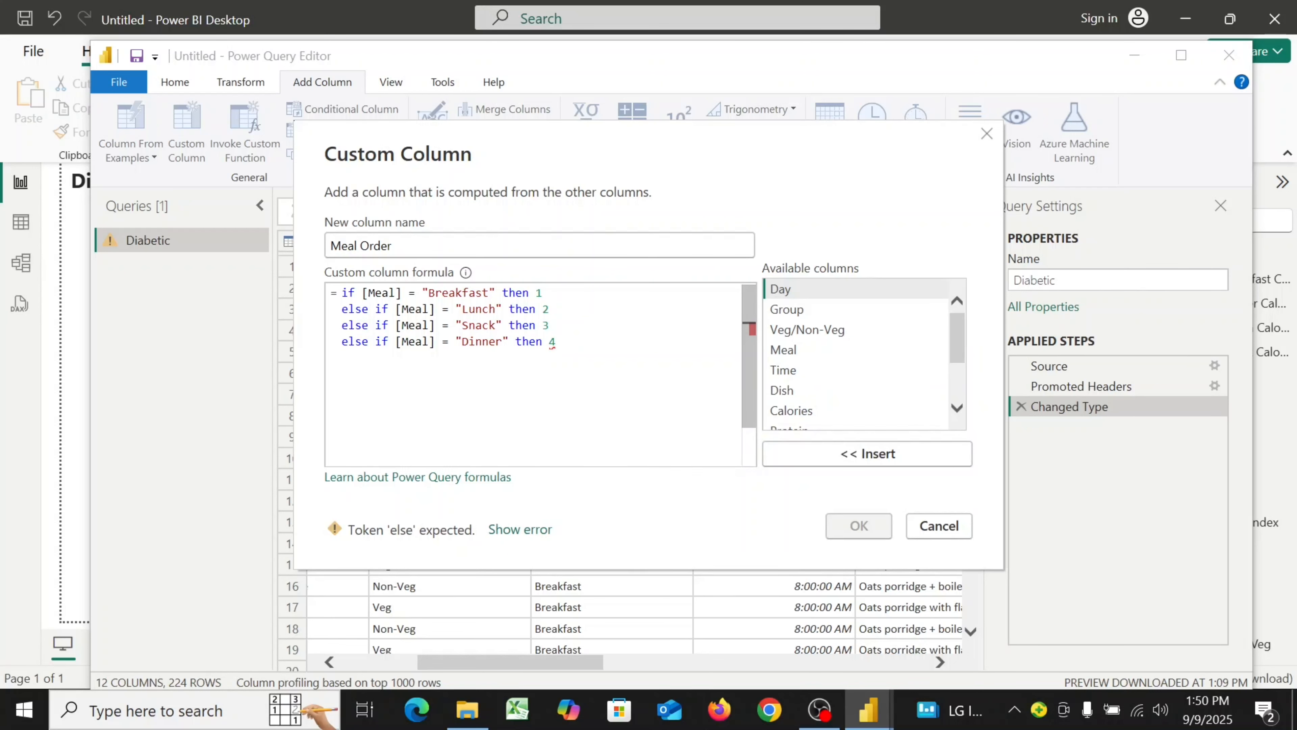
Finish the formula with a final else null line and confirm the Meal Order custom column
{"action": "key", "text": "Return"}
{"action": "type", "text": "else"}
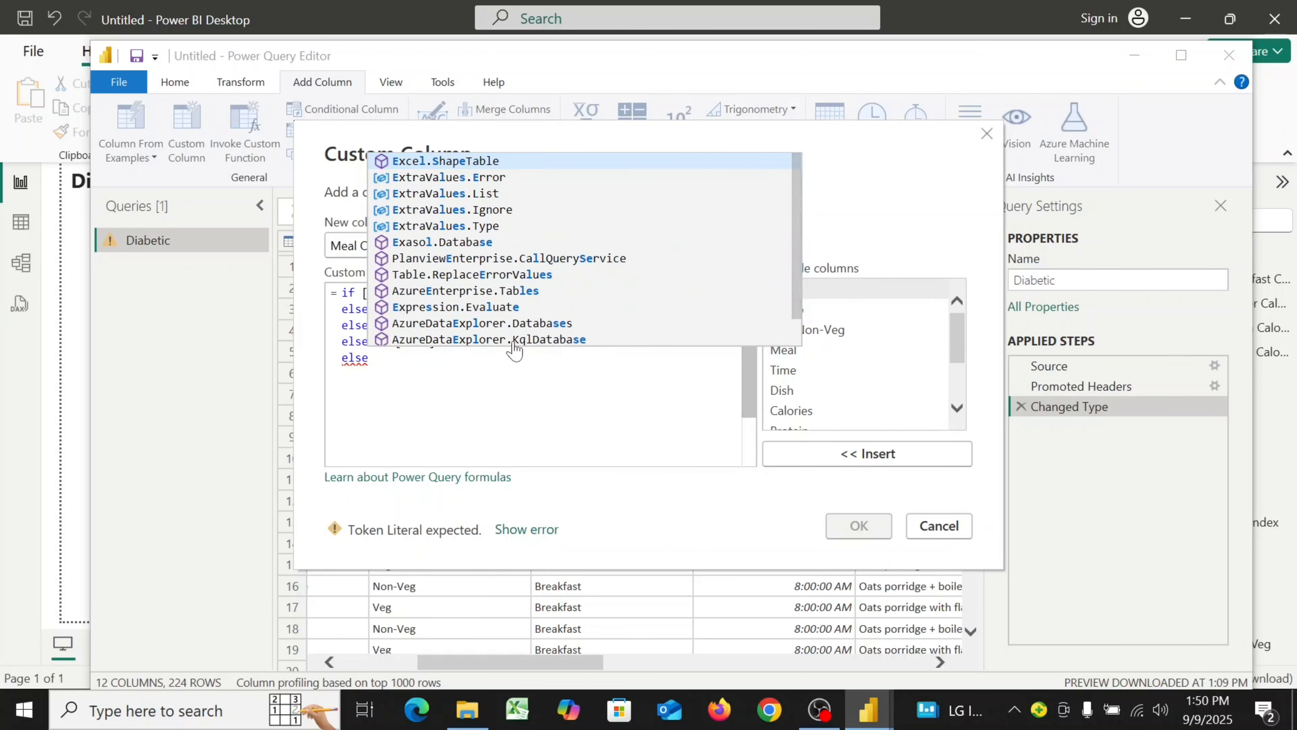
{"action": "type", "text": " null"}
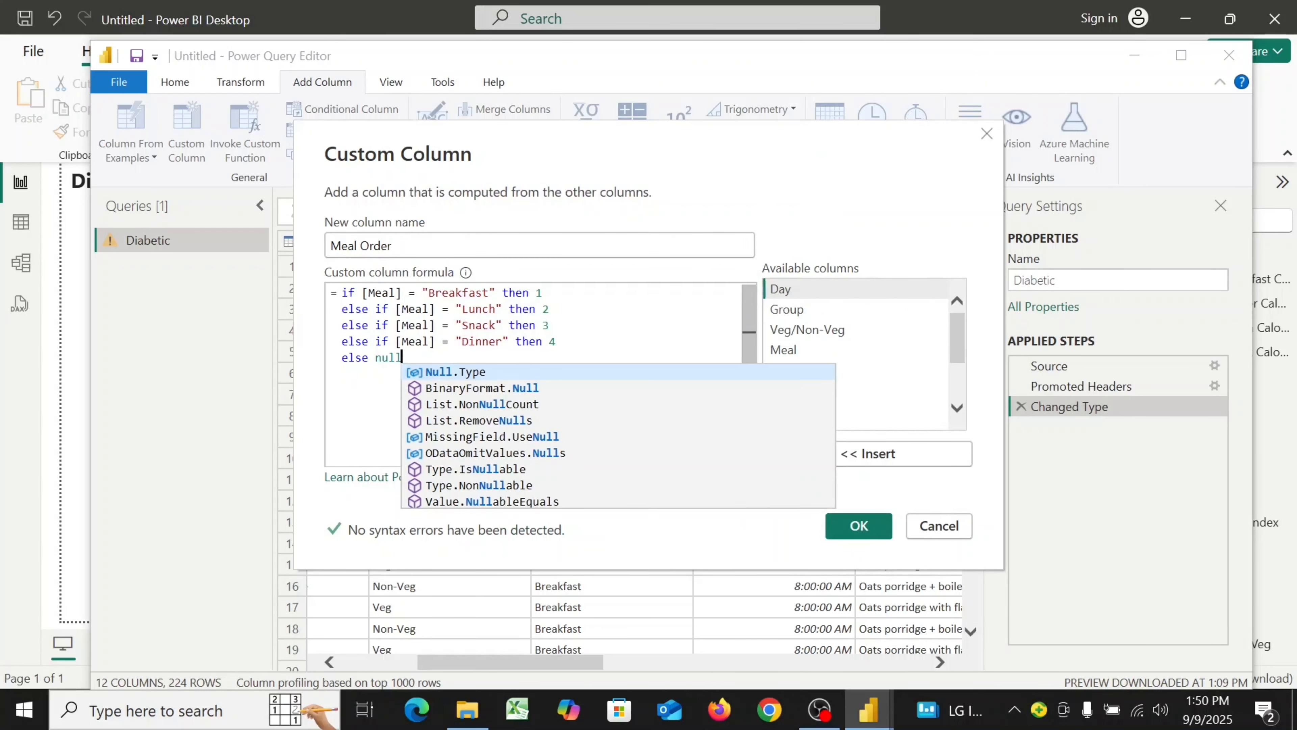
{"action": "left_click", "coordinate": [663, 351]}
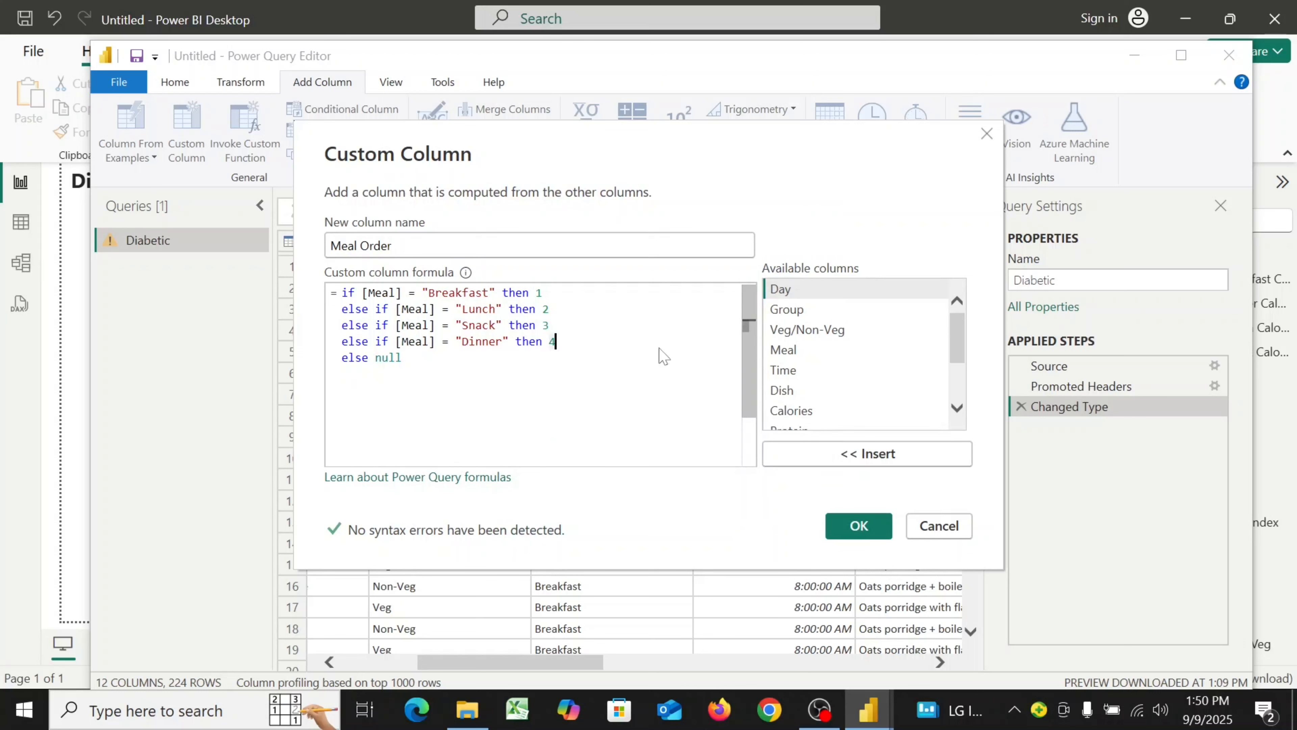
{"action": "left_click", "coordinate": [434, 378]}
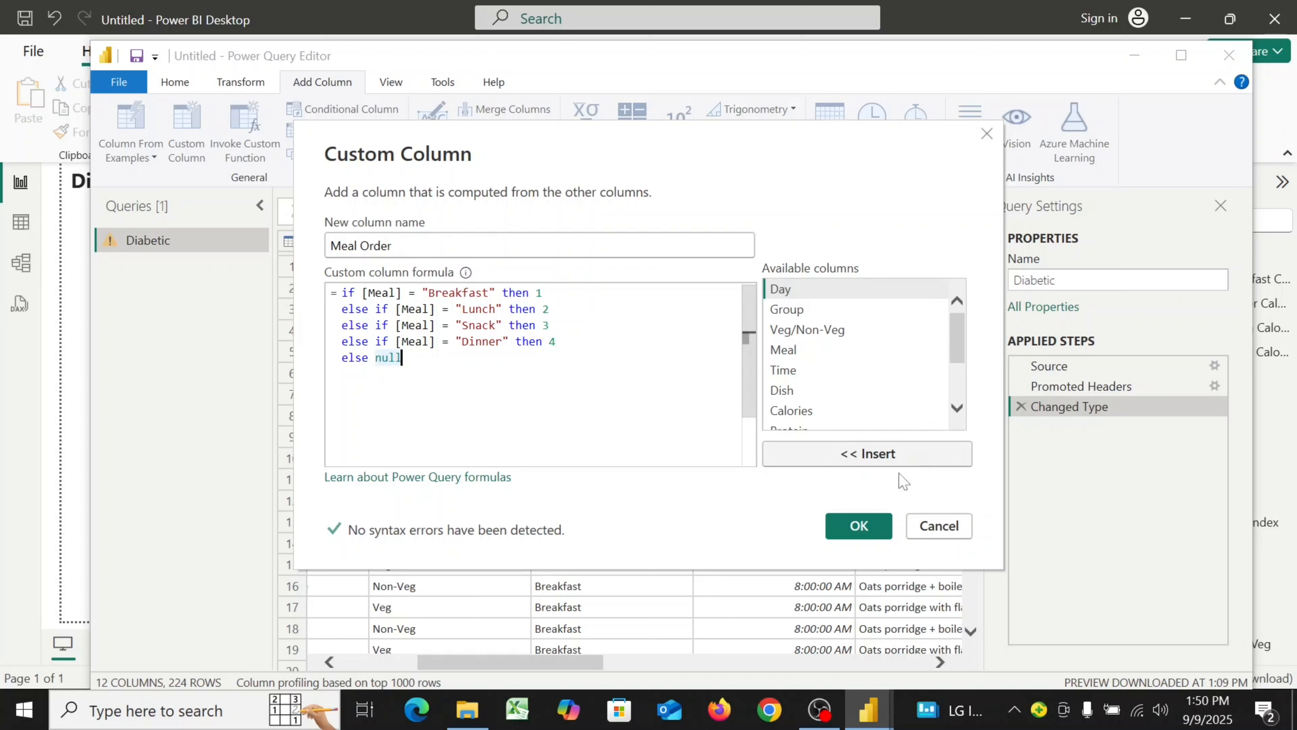
{"action": "left_click", "coordinate": [866, 529]}
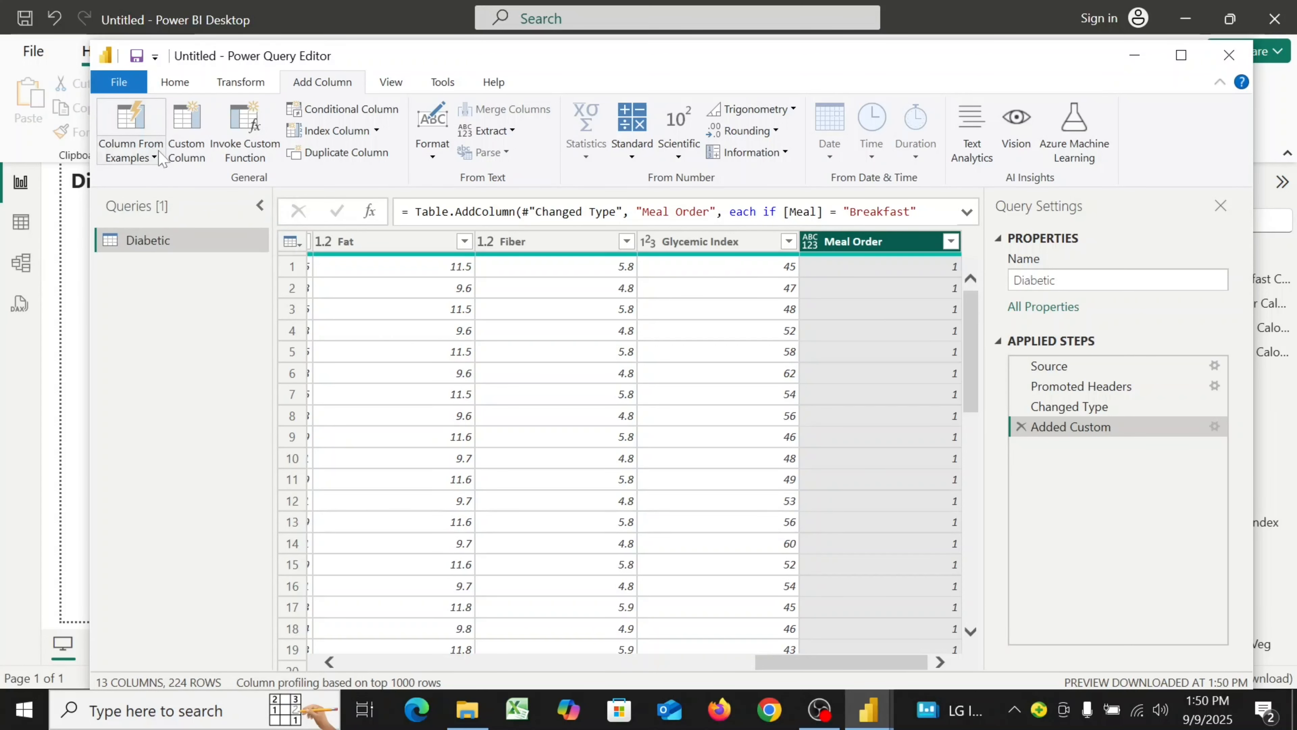
Close the Power Query Editor and apply the changes to the model
{"action": "left_click", "coordinate": [124, 88]}
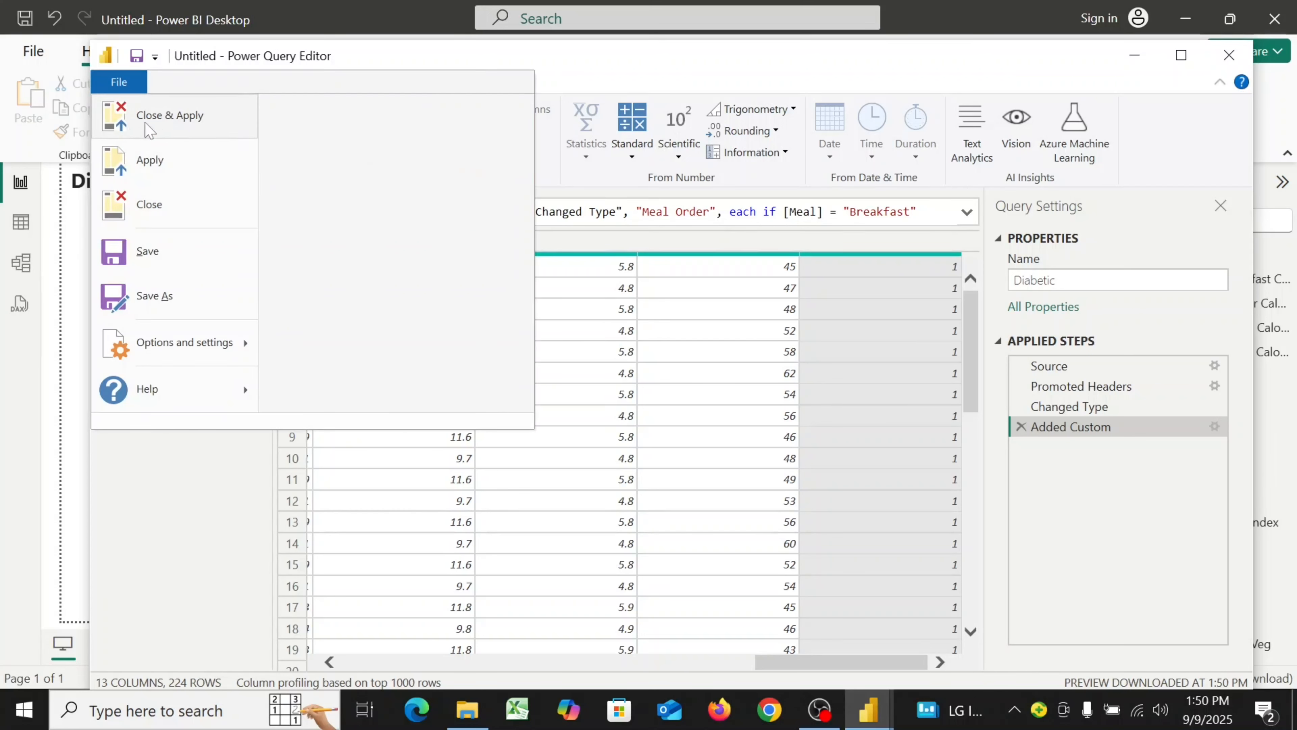
{"action": "key", "text": "Escape"}
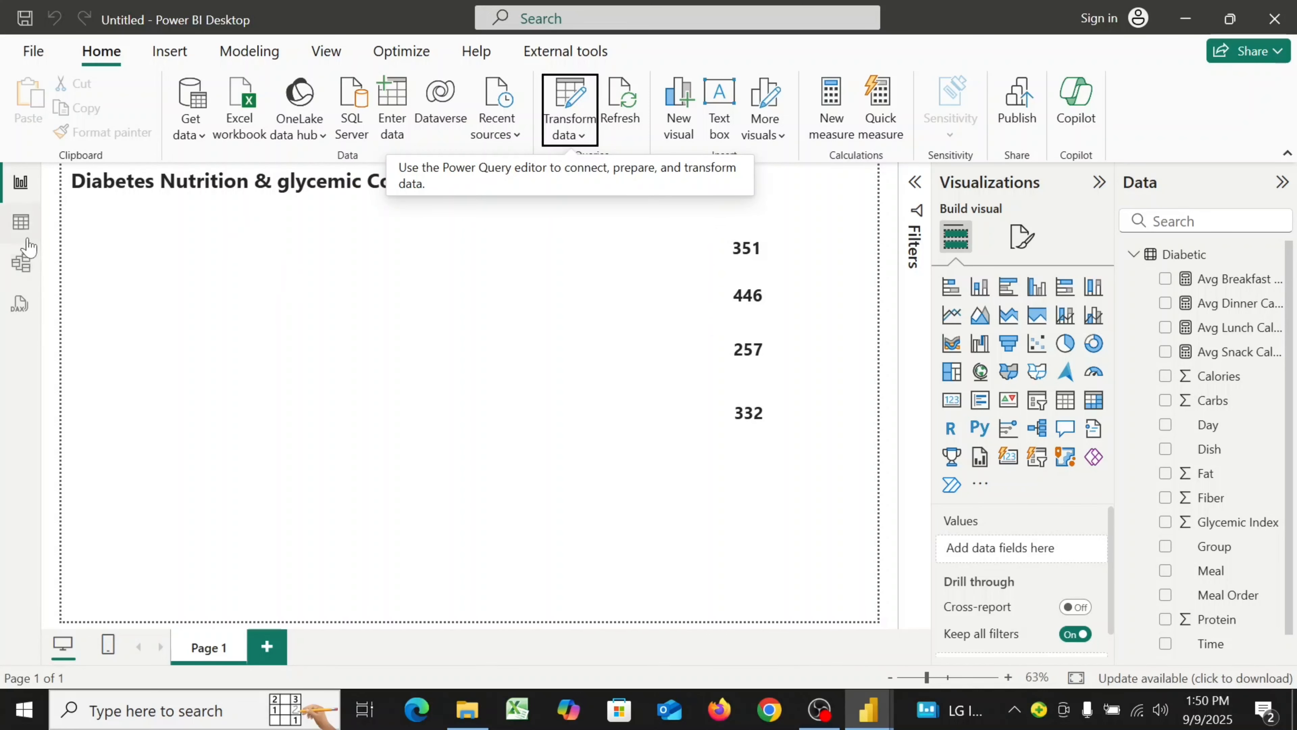
In the table view, set the Meal column to sort by the Meal Order column
{"action": "left_click", "coordinate": [23, 234]}
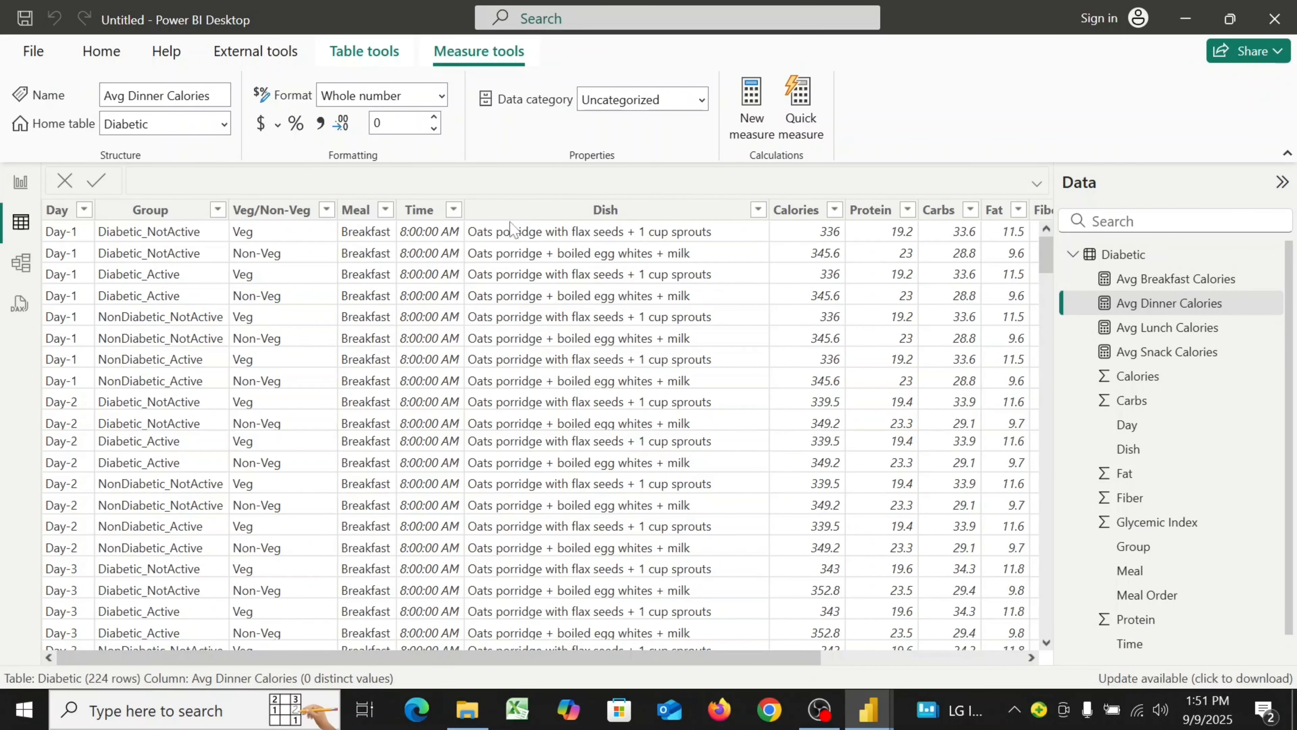
{"action": "scroll", "coordinate": [537, 250], "scroll_direction": "down", "scroll_amount": 2}
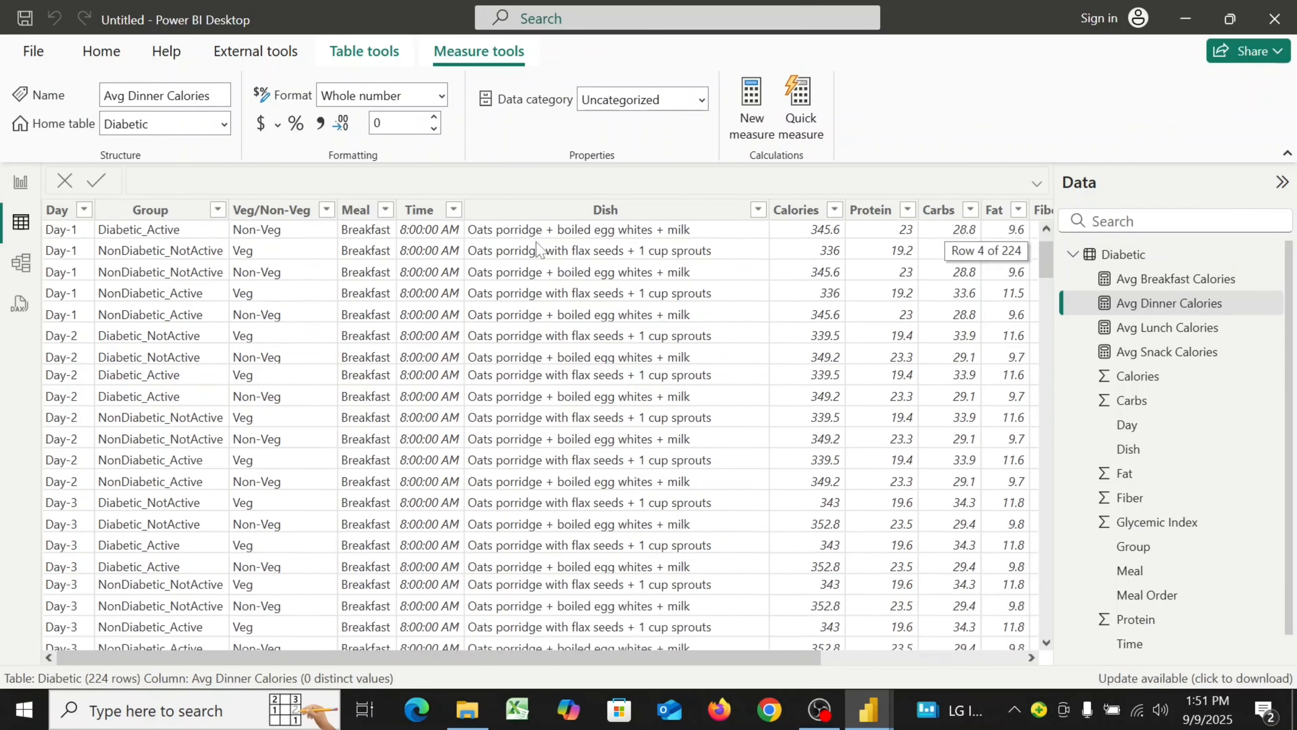
{"action": "scroll", "coordinate": [459, 242], "scroll_direction": "up", "scroll_amount": 2}
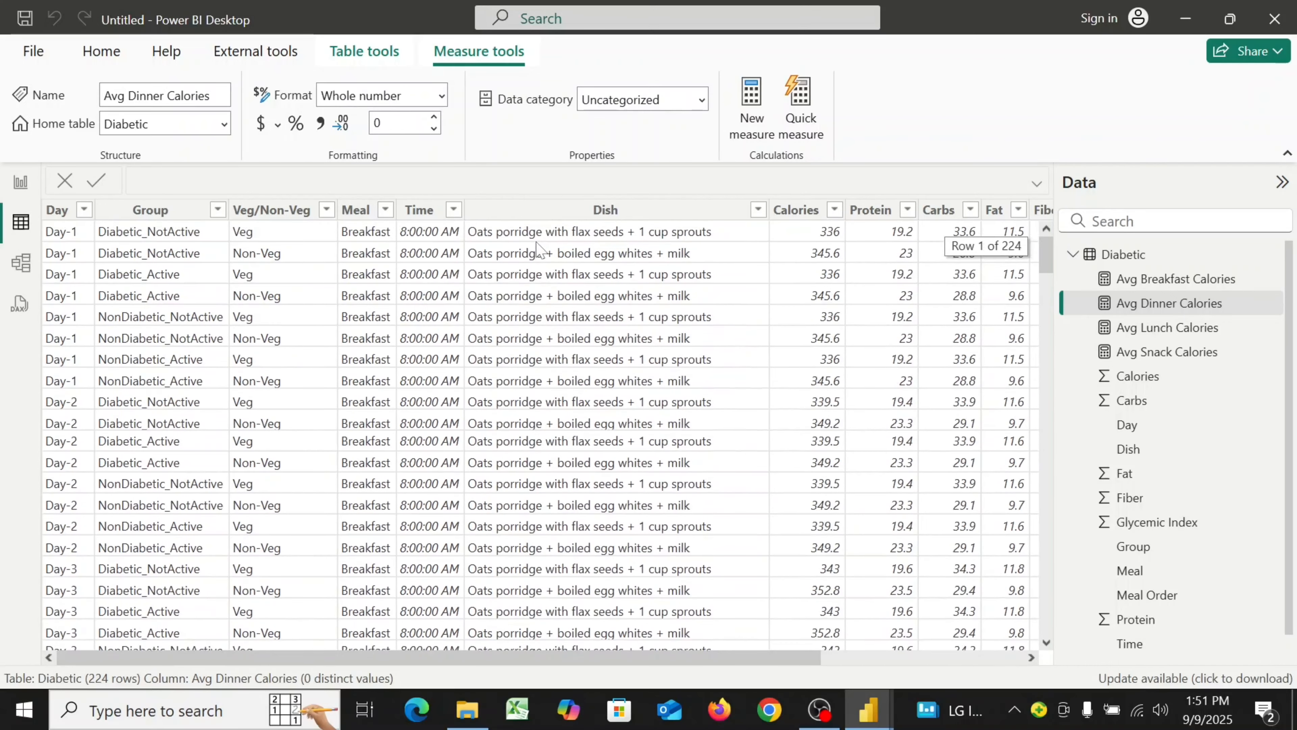
{"action": "left_click", "coordinate": [363, 219]}
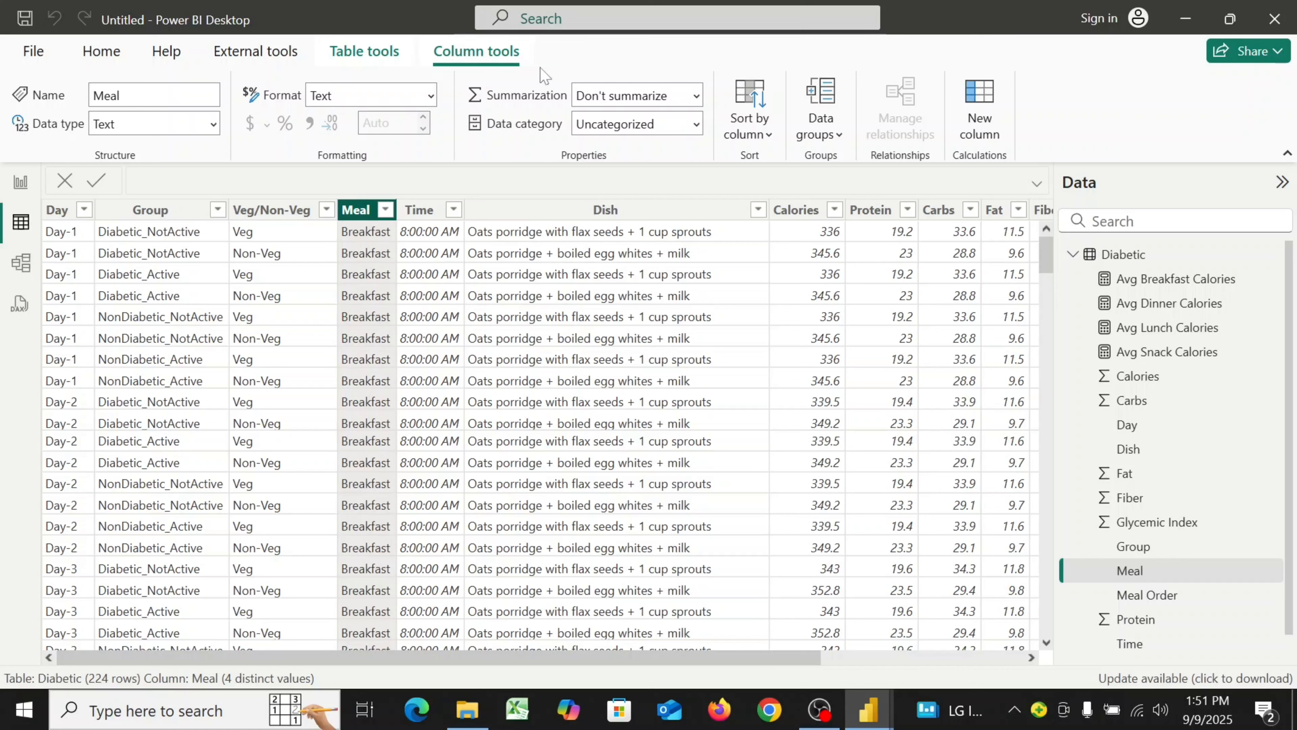
{"action": "left_click", "coordinate": [771, 134]}
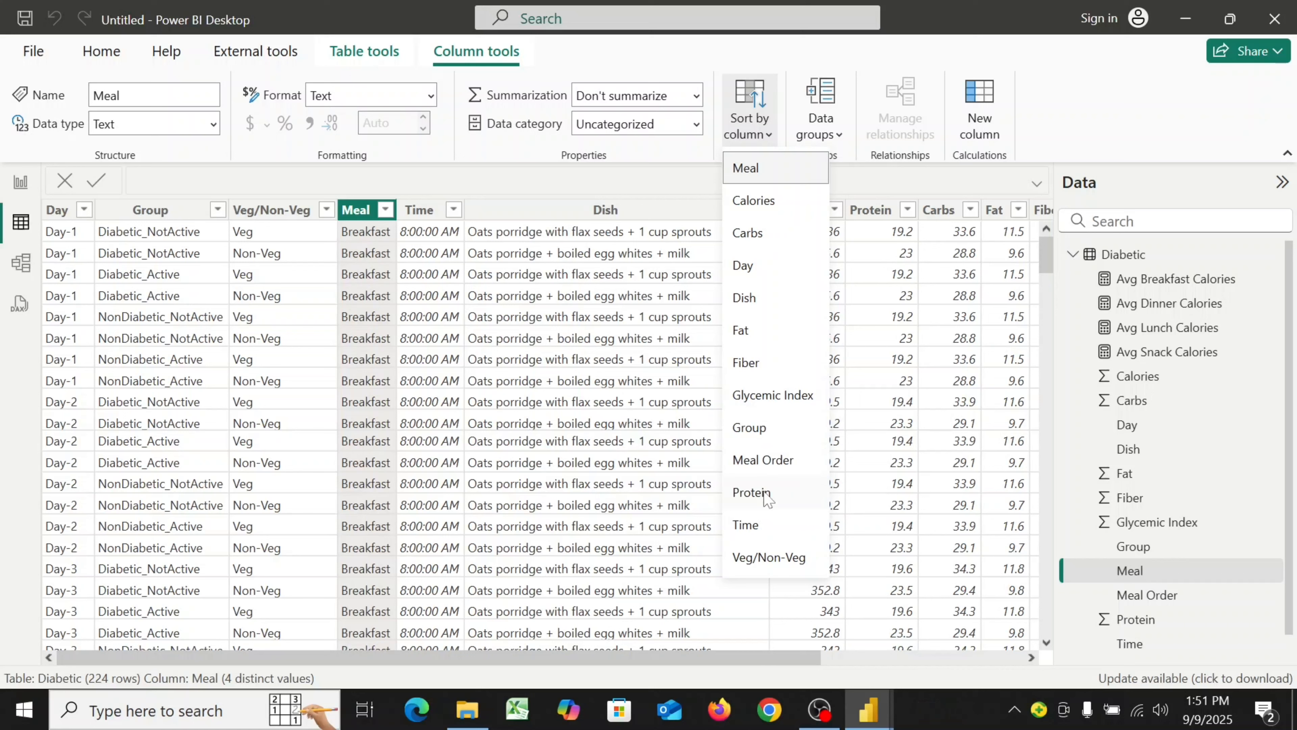
{"action": "left_click", "coordinate": [763, 460]}
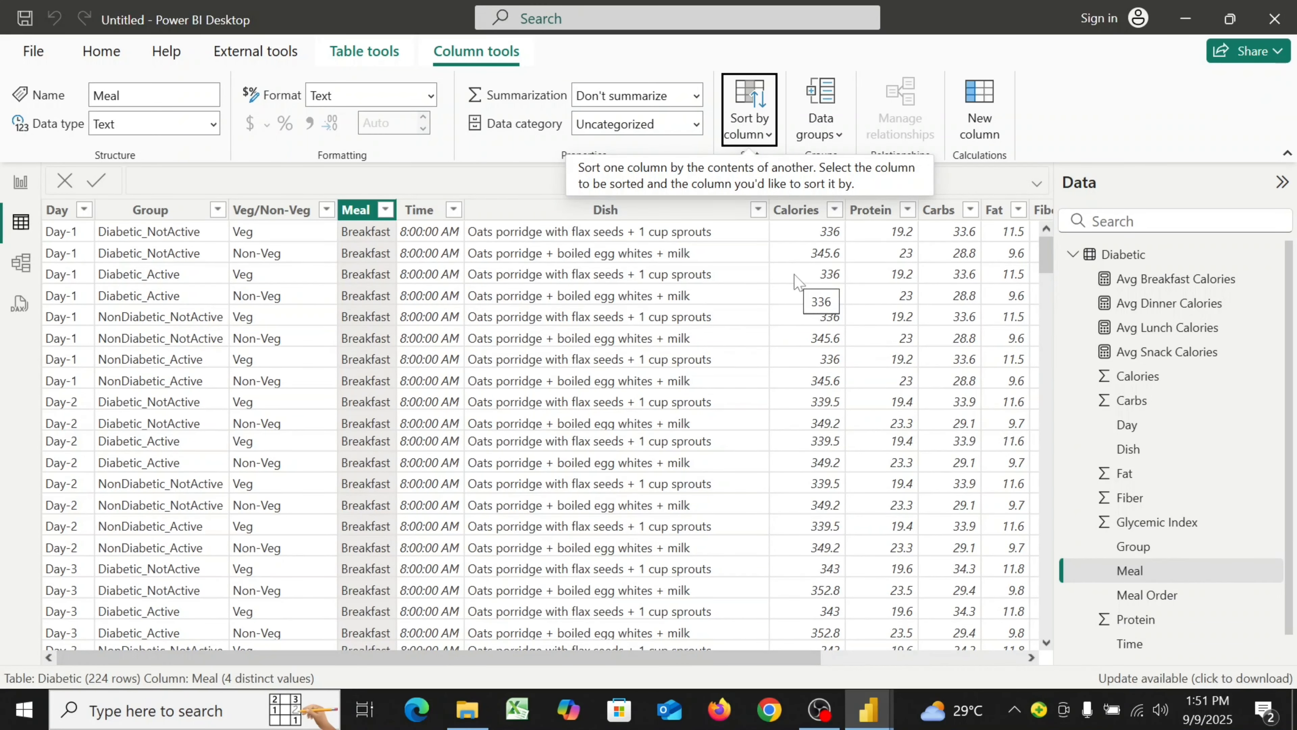
Back in the report, start a new measure named Avg Glycemic Level
{"action": "left_click", "coordinate": [19, 185]}
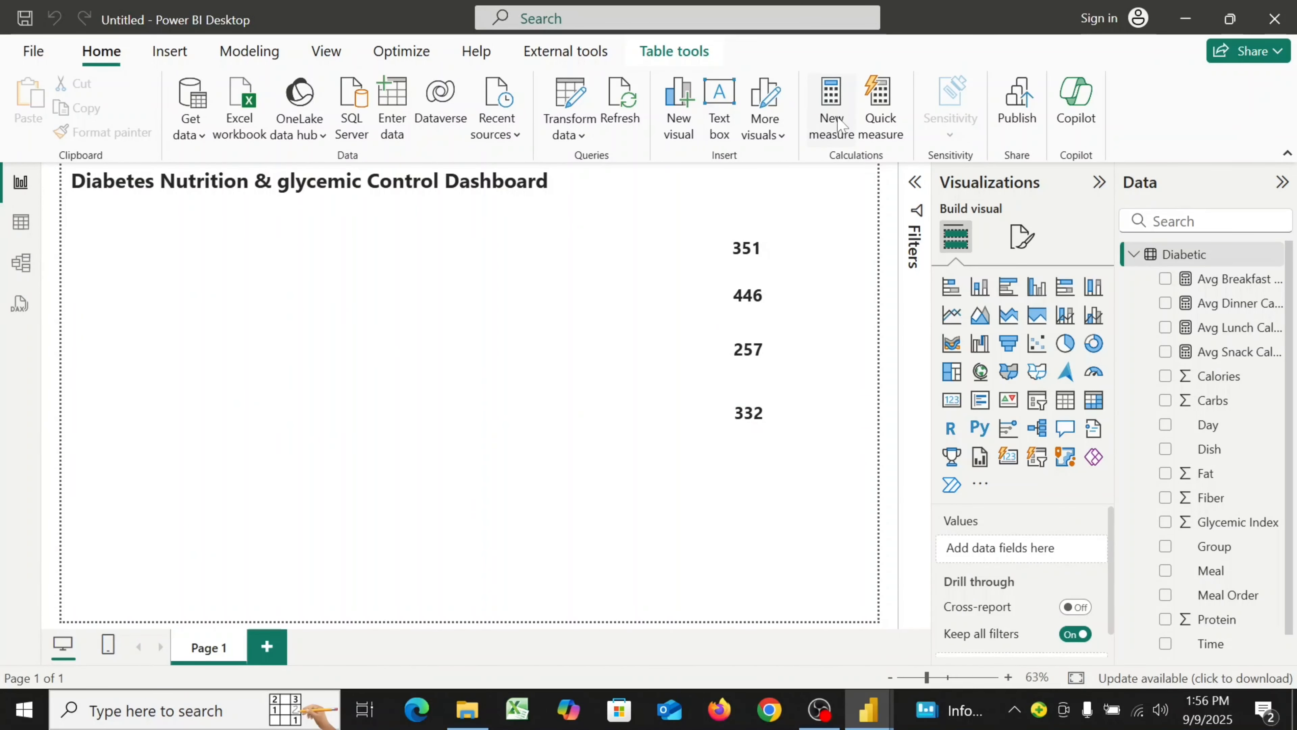
{"action": "left_click", "coordinate": [838, 123]}
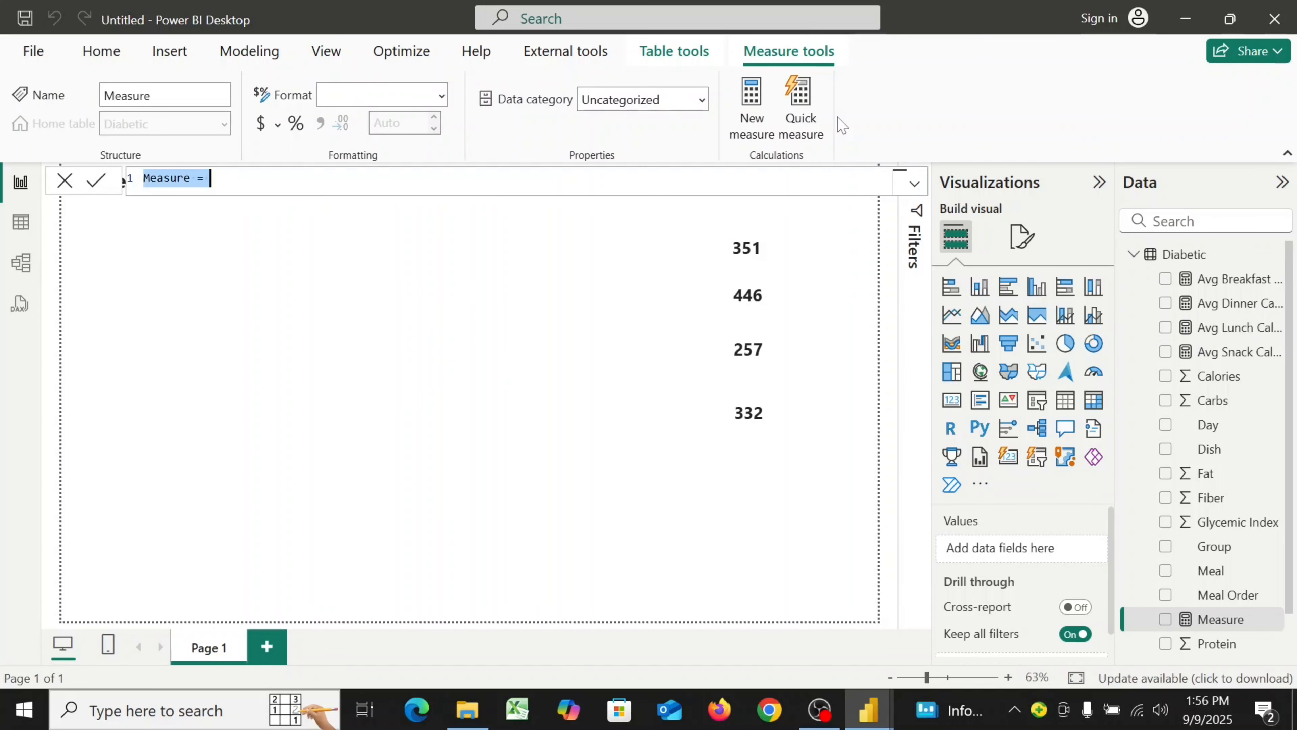
{"action": "type", "text": "Av"}
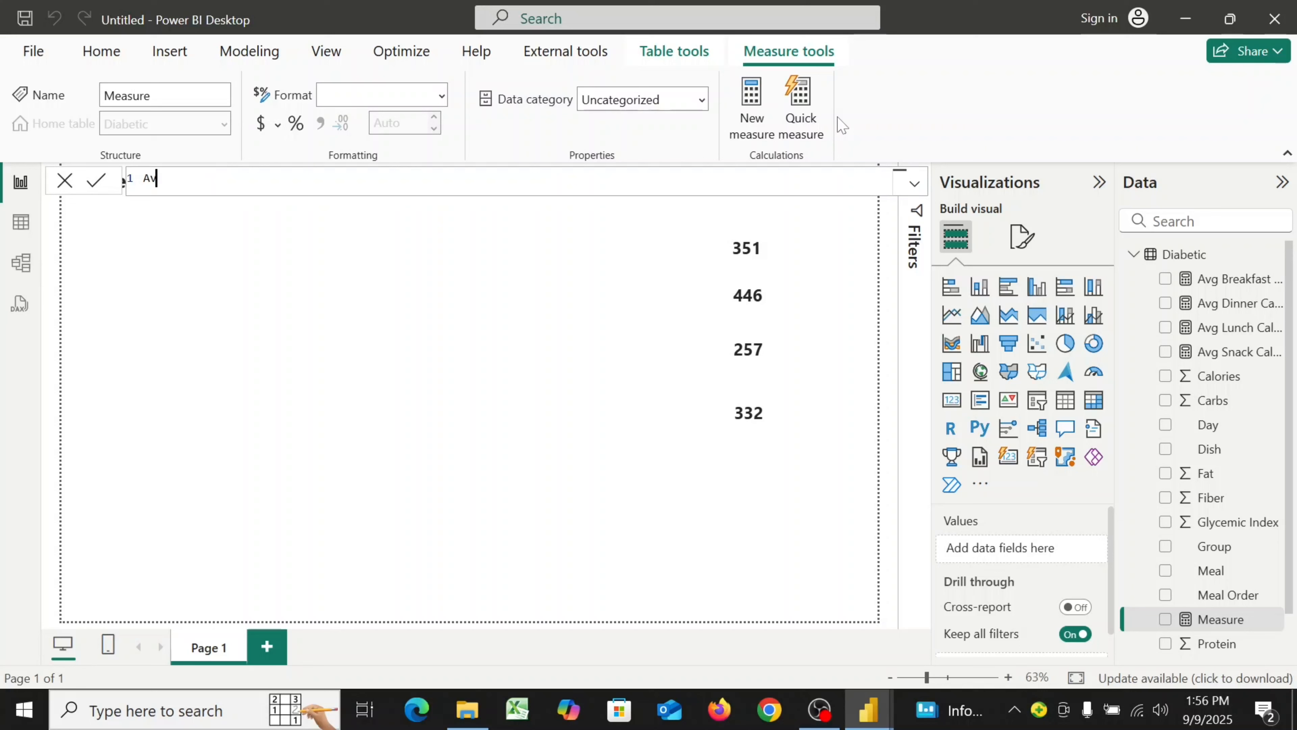
{"action": "type", "text": "g Glycemic Level ="}
{"action": "key", "text": "shift+Return"}
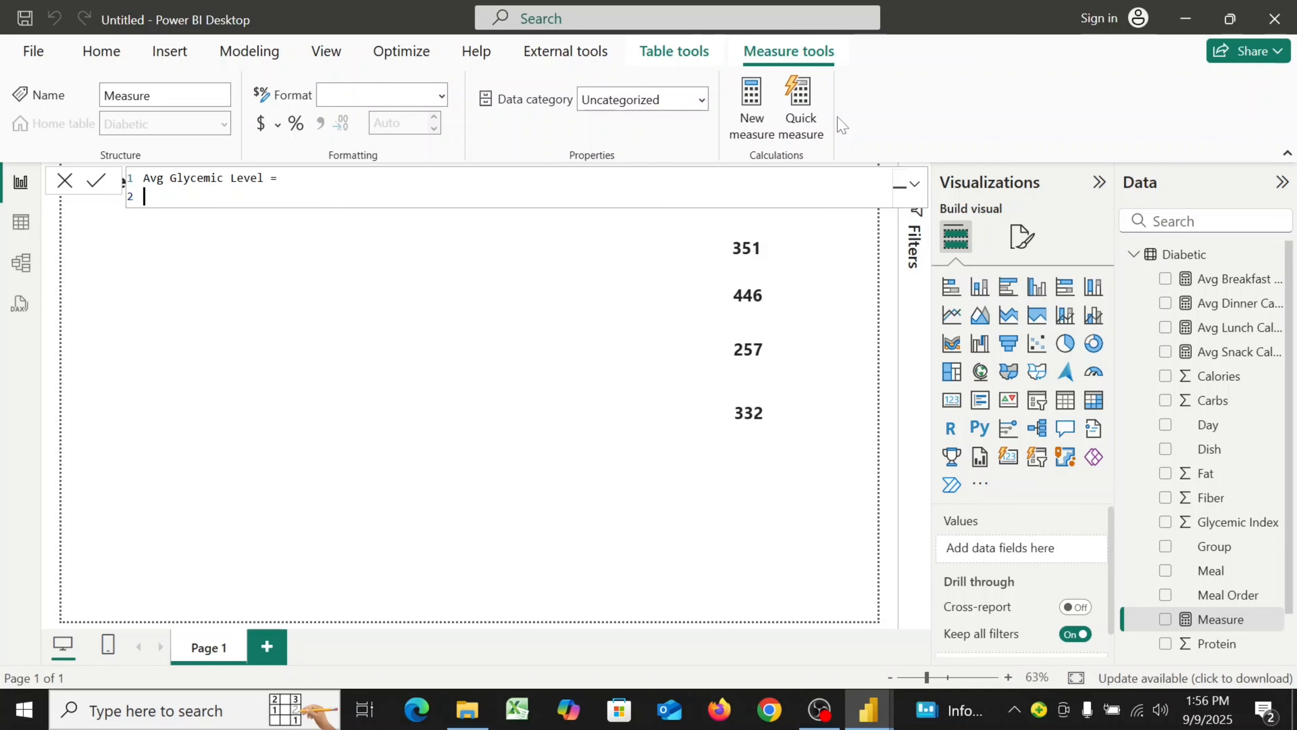
Define the measure as AVERAGE(Diabetic[Glycemic Index]) and commit it
{"action": "key", "text": "BackSpace"}
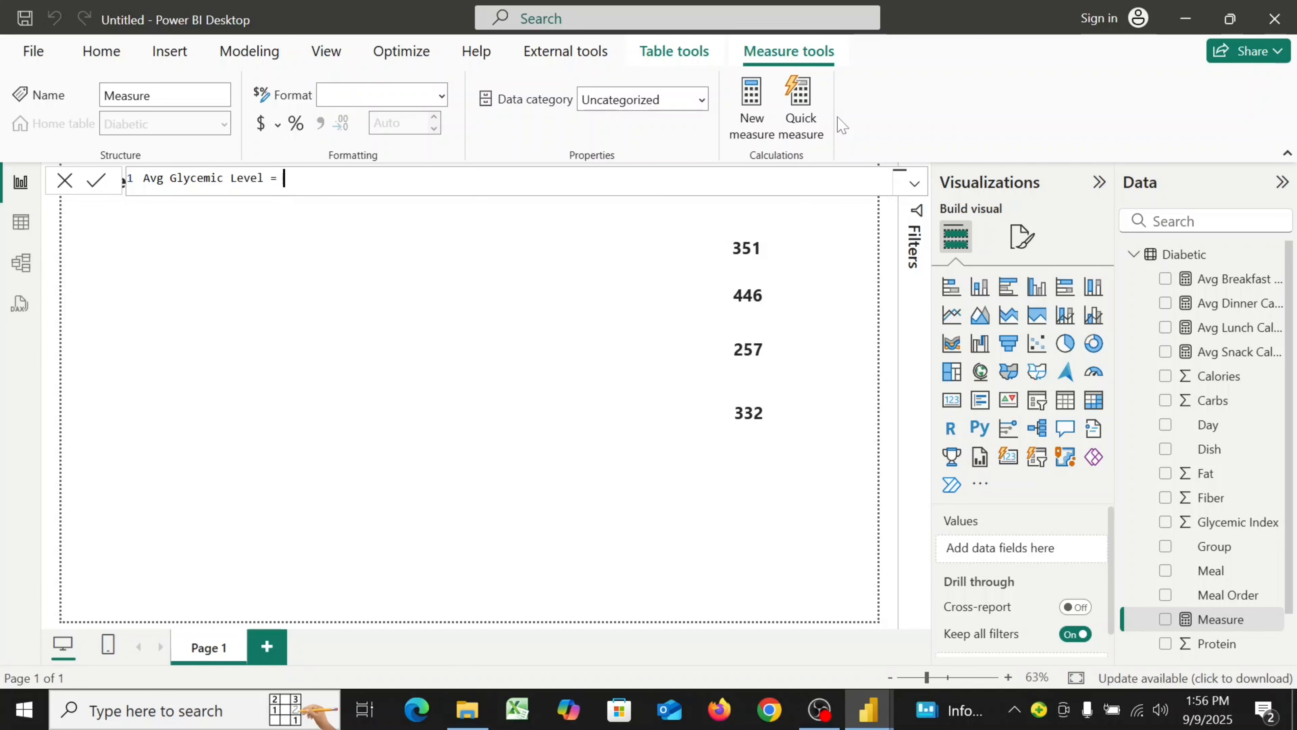
{"action": "type", "text": "Ave"}
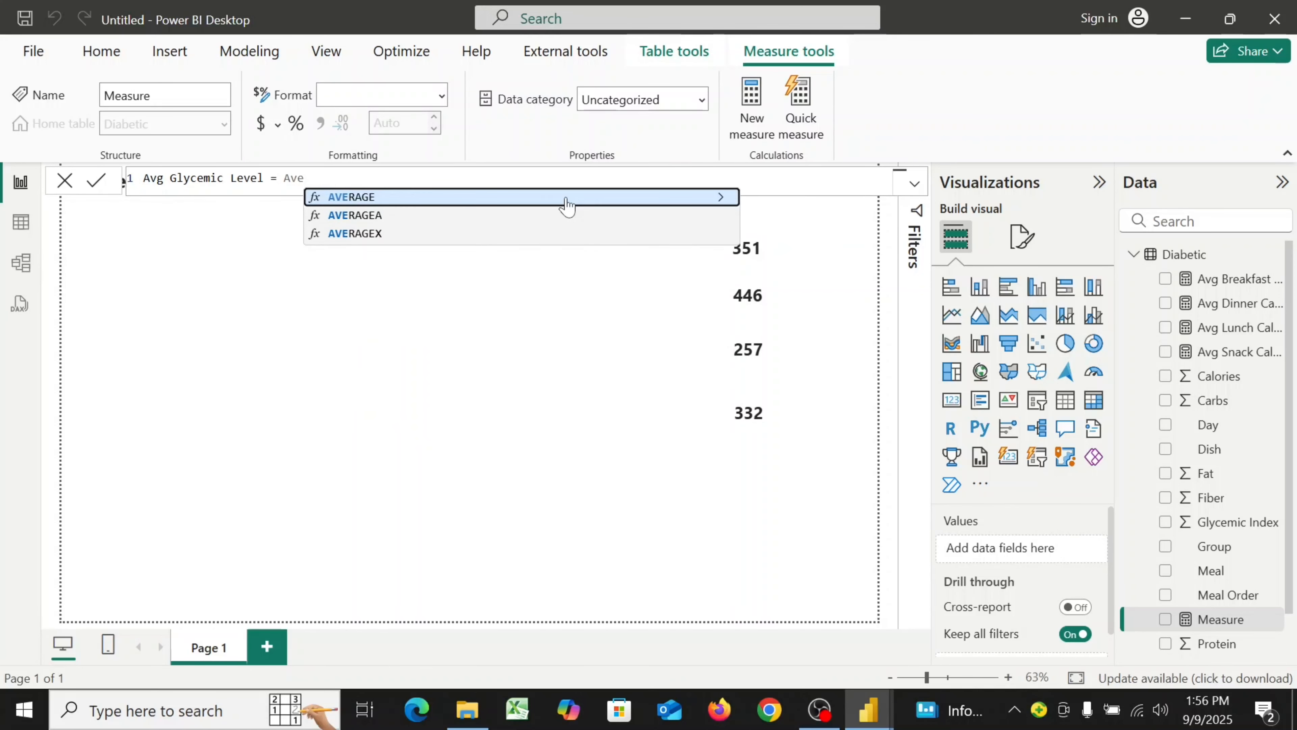
{"action": "left_click", "coordinate": [566, 198]}
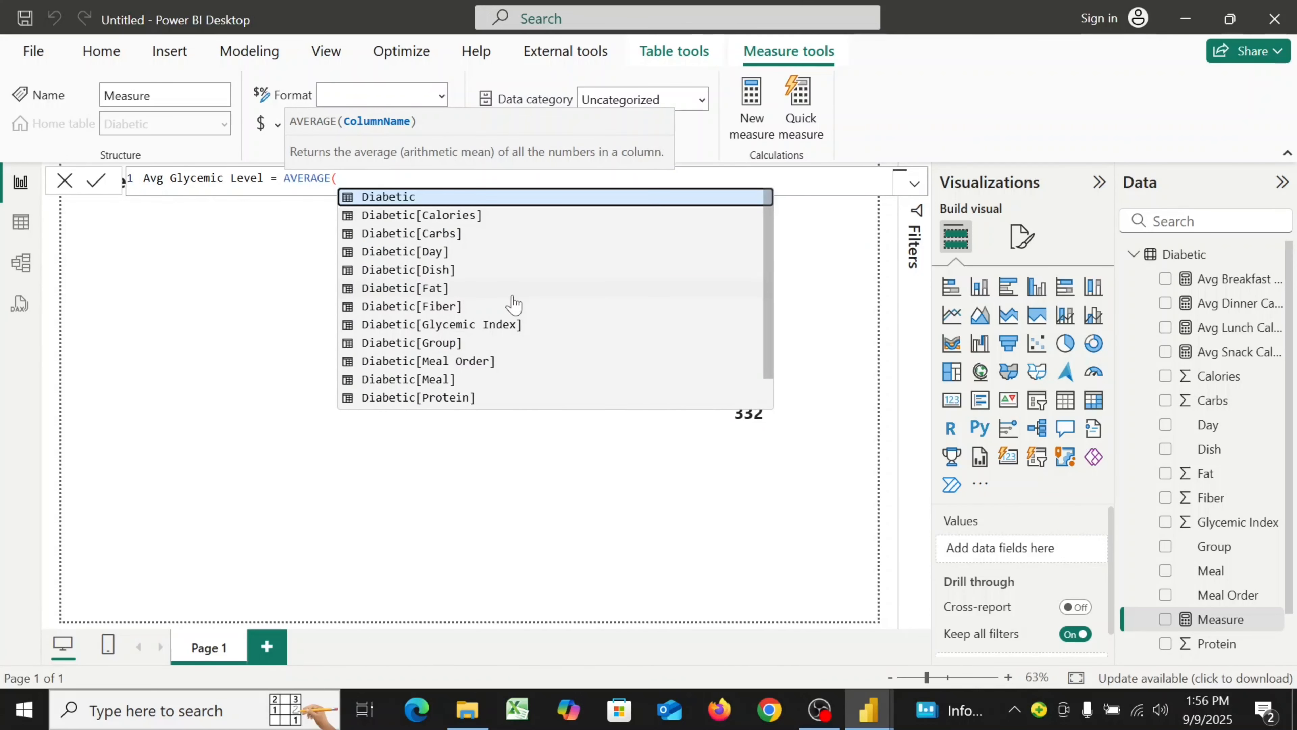
{"action": "scroll", "coordinate": [513, 305], "scroll_direction": "down", "scroll_amount": 1}
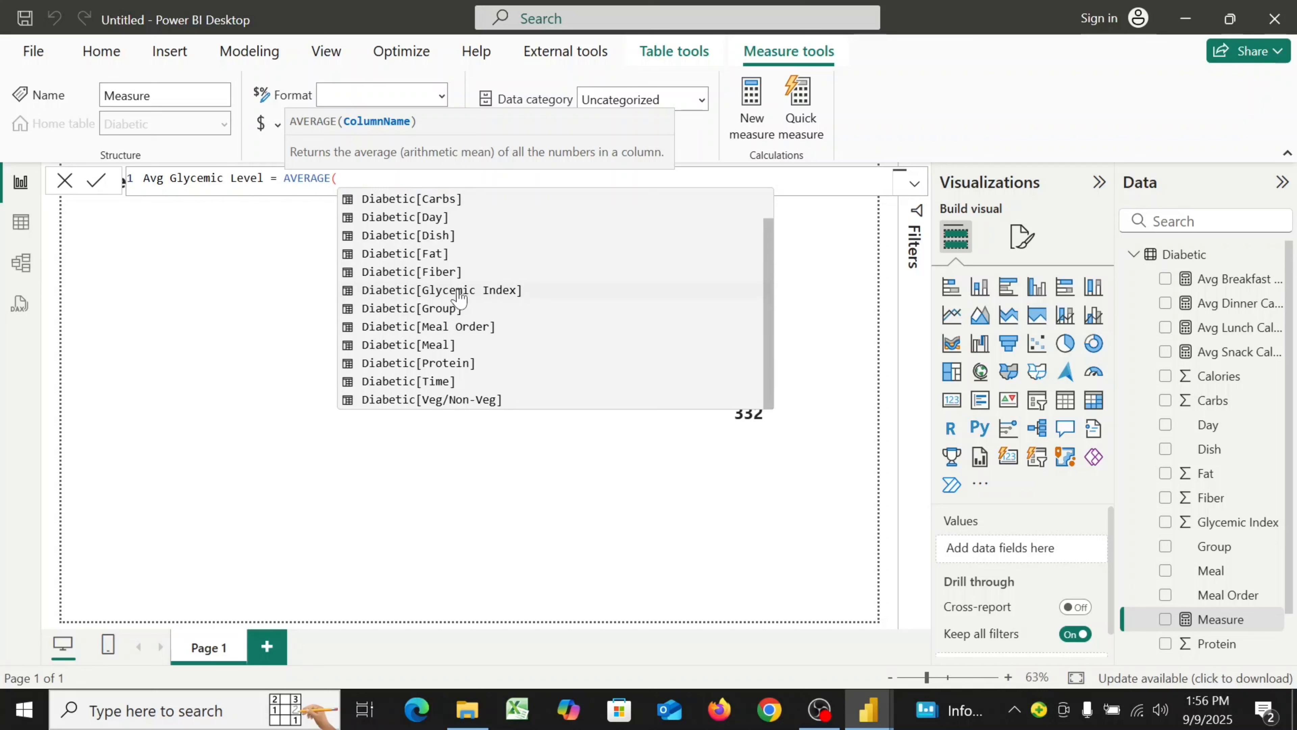
{"action": "left_click", "coordinate": [461, 295]}
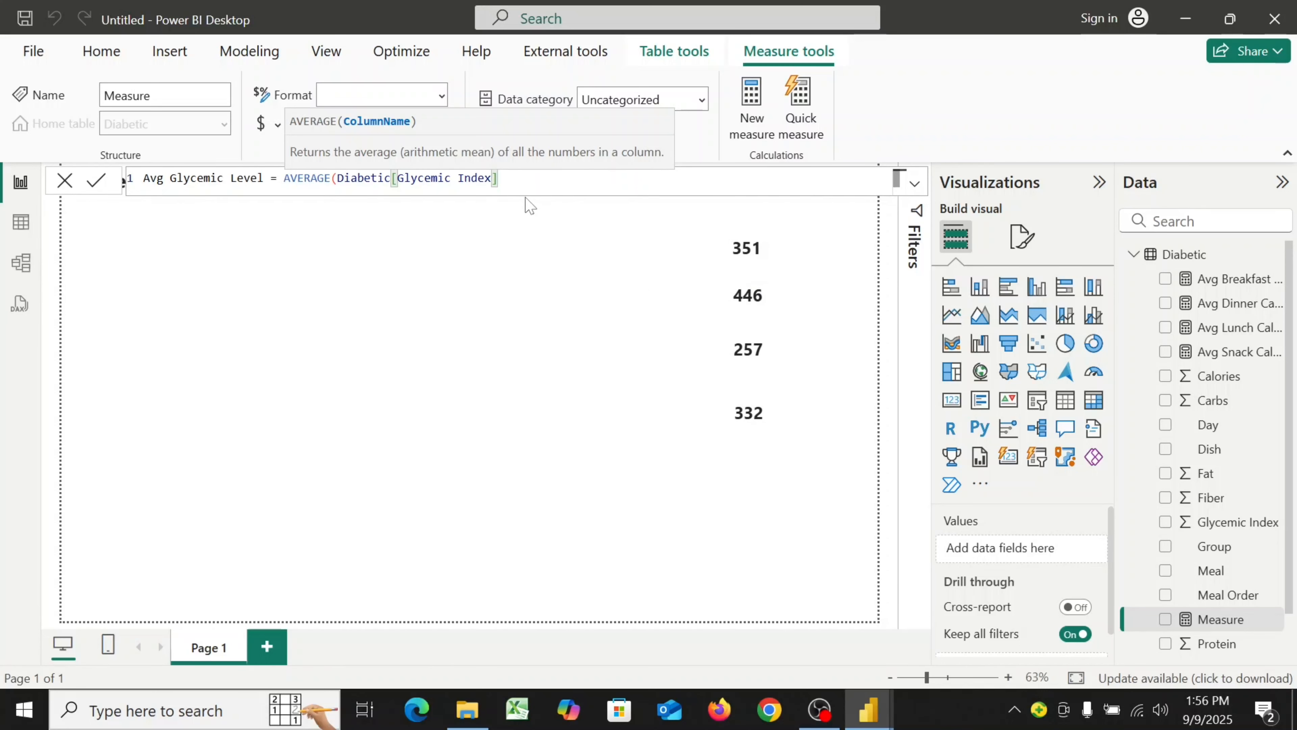
{"action": "type", "text": ")"}
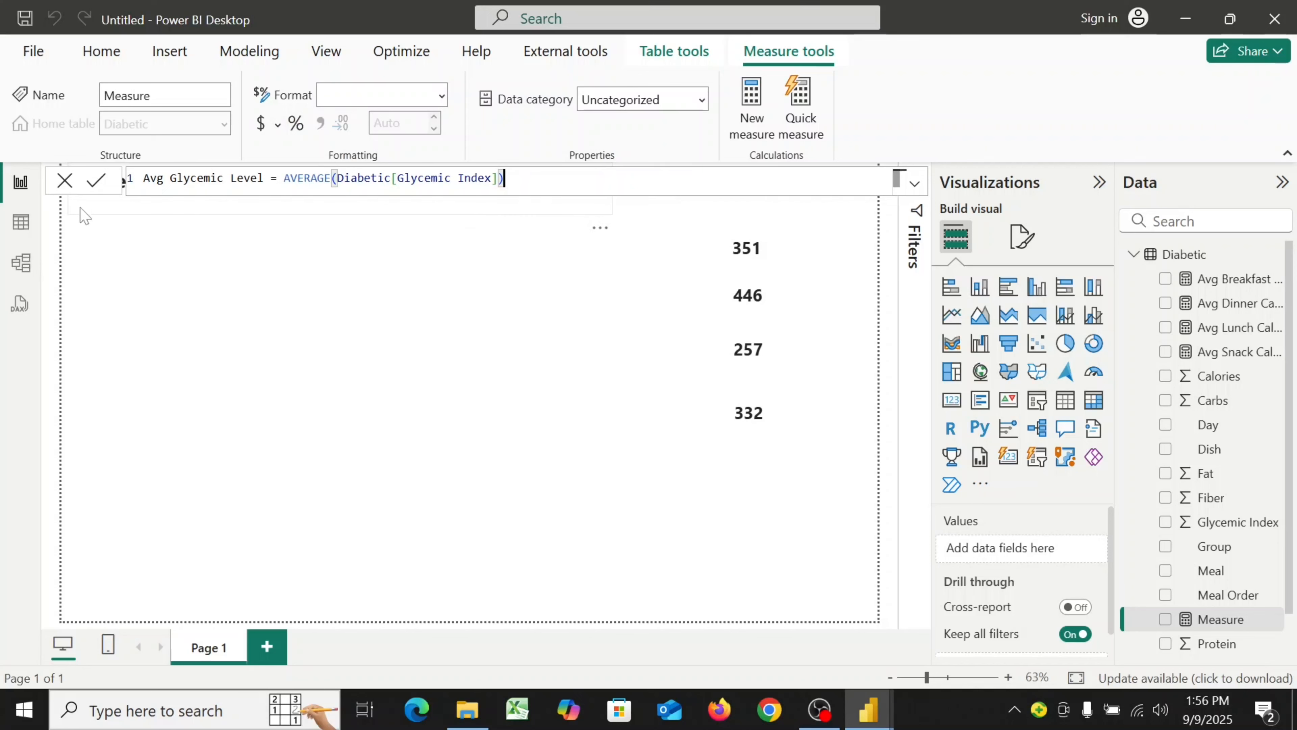
{"action": "left_click", "coordinate": [96, 190]}
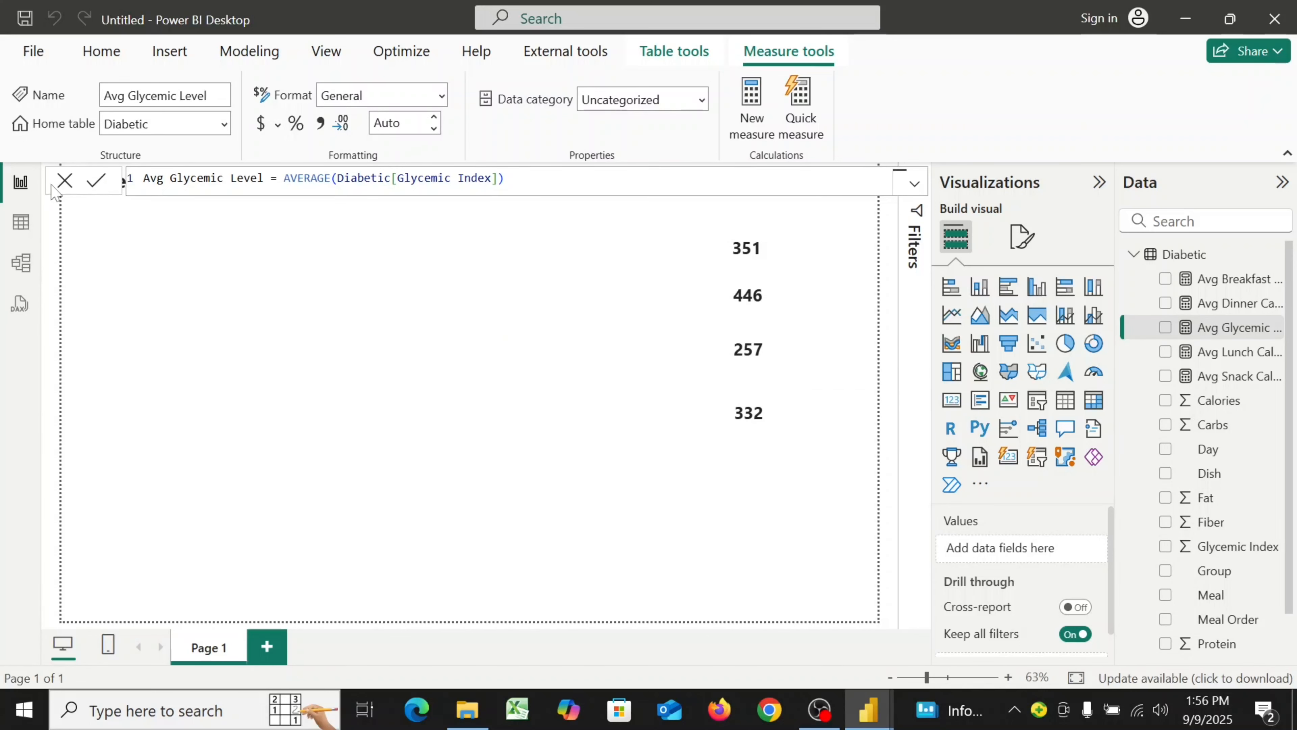
{"action": "left_click", "coordinate": [64, 184]}
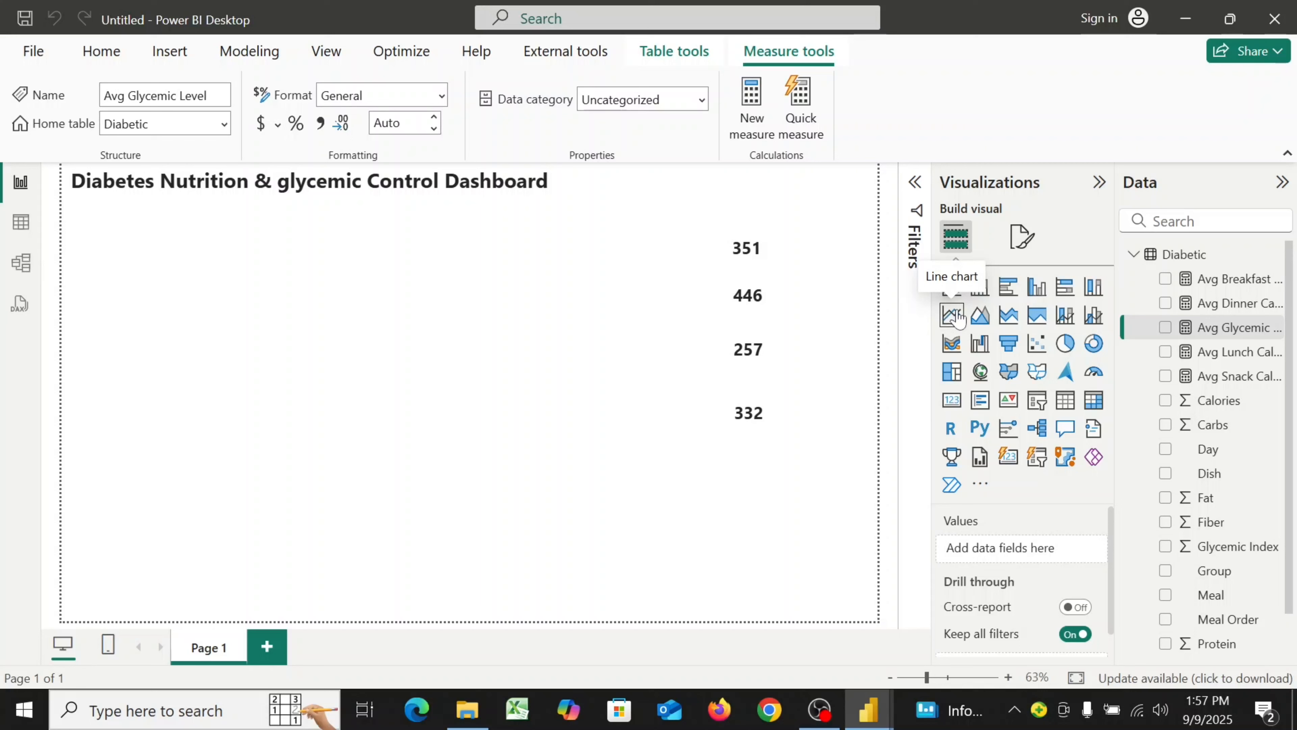
Add a line chart and move and resize it into the upper middle of the page beside the card values
{"action": "left_click", "coordinate": [953, 315]}
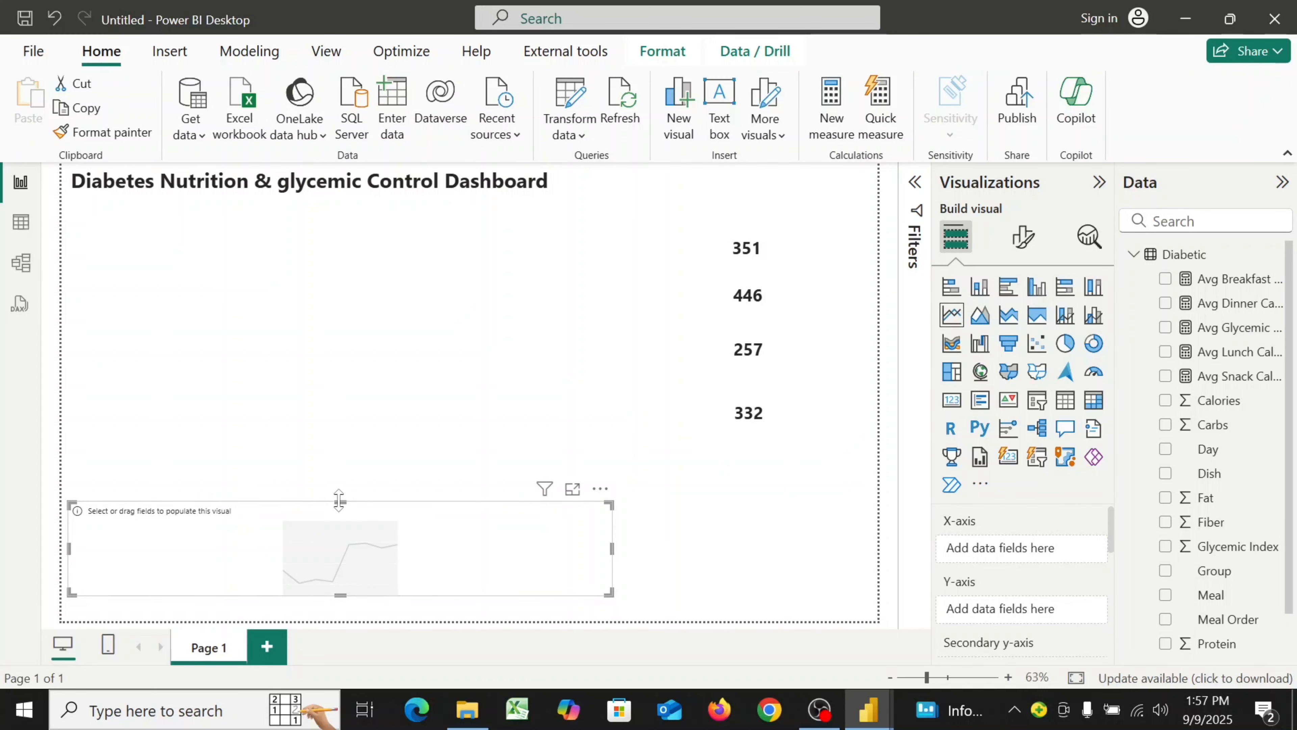
{"action": "left_click_drag", "start_coordinate": [338, 500], "coordinate": [347, 415]}
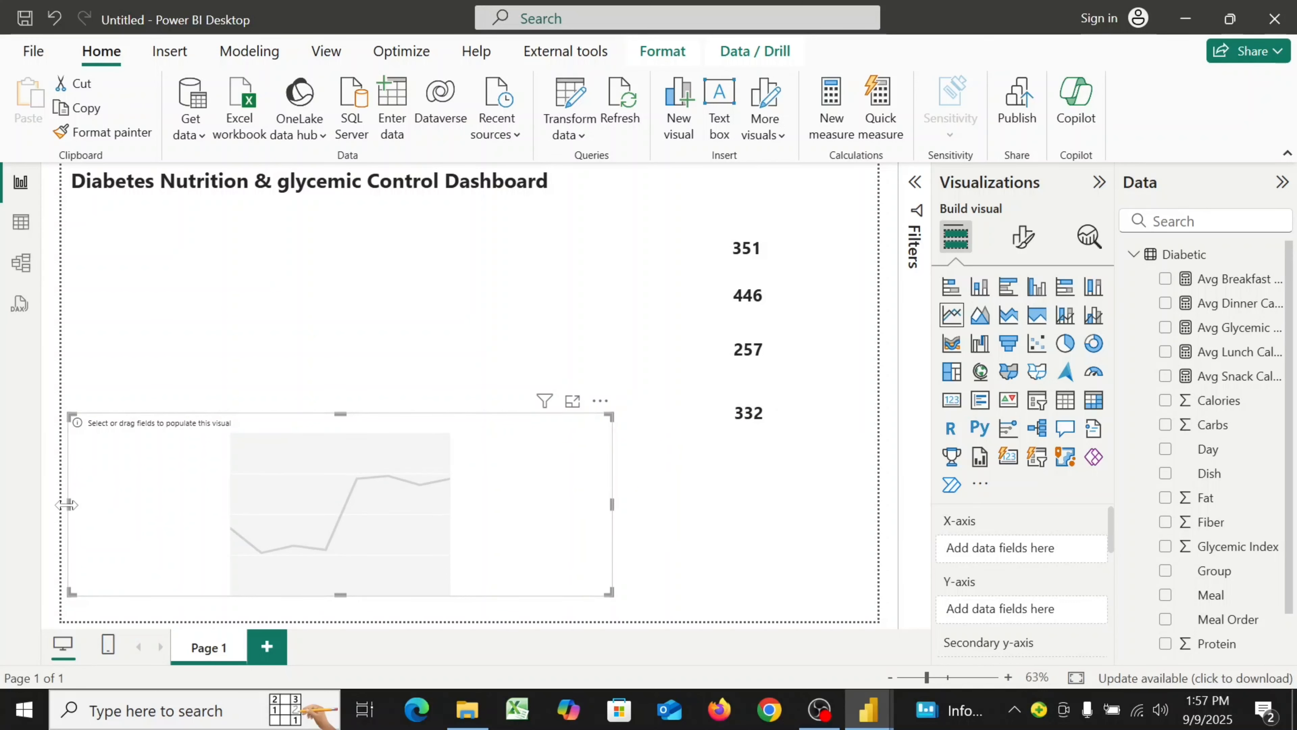
{"action": "left_click_drag", "start_coordinate": [67, 504], "coordinate": [313, 505]}
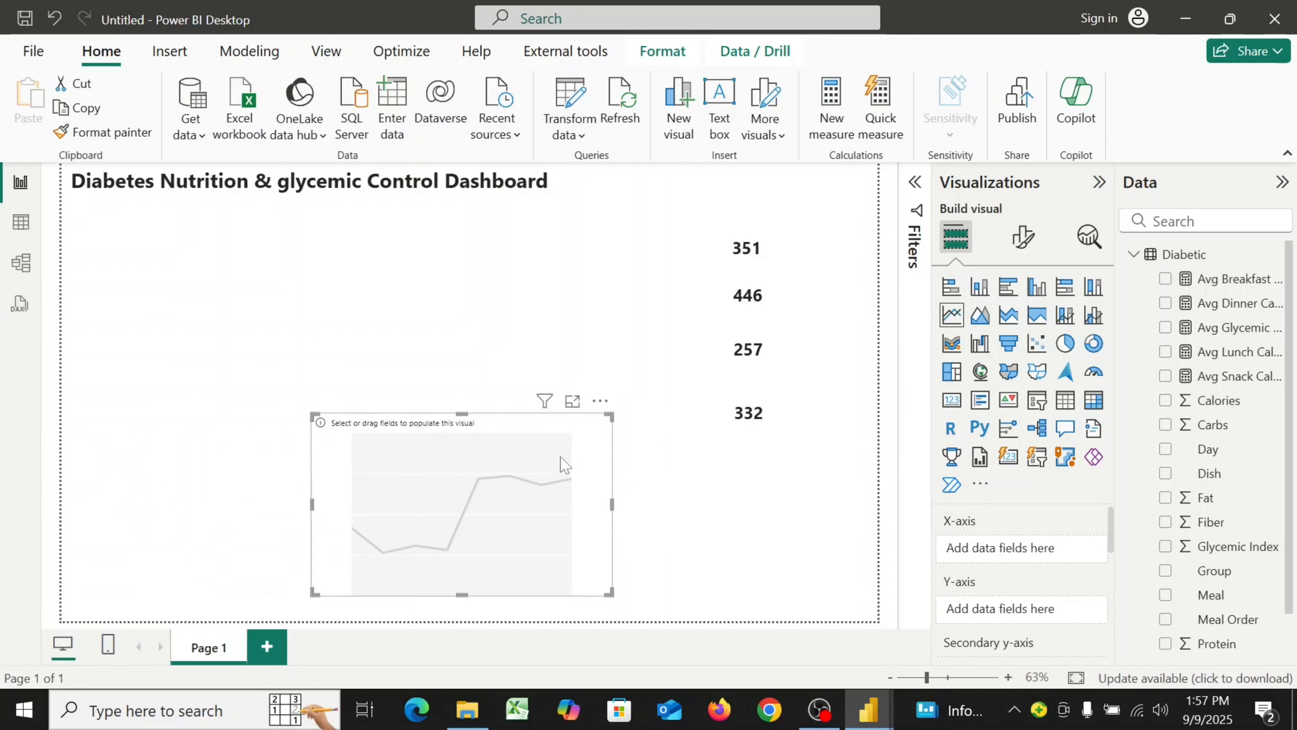
{"action": "left_click_drag", "start_coordinate": [593, 506], "coordinate": [664, 331]}
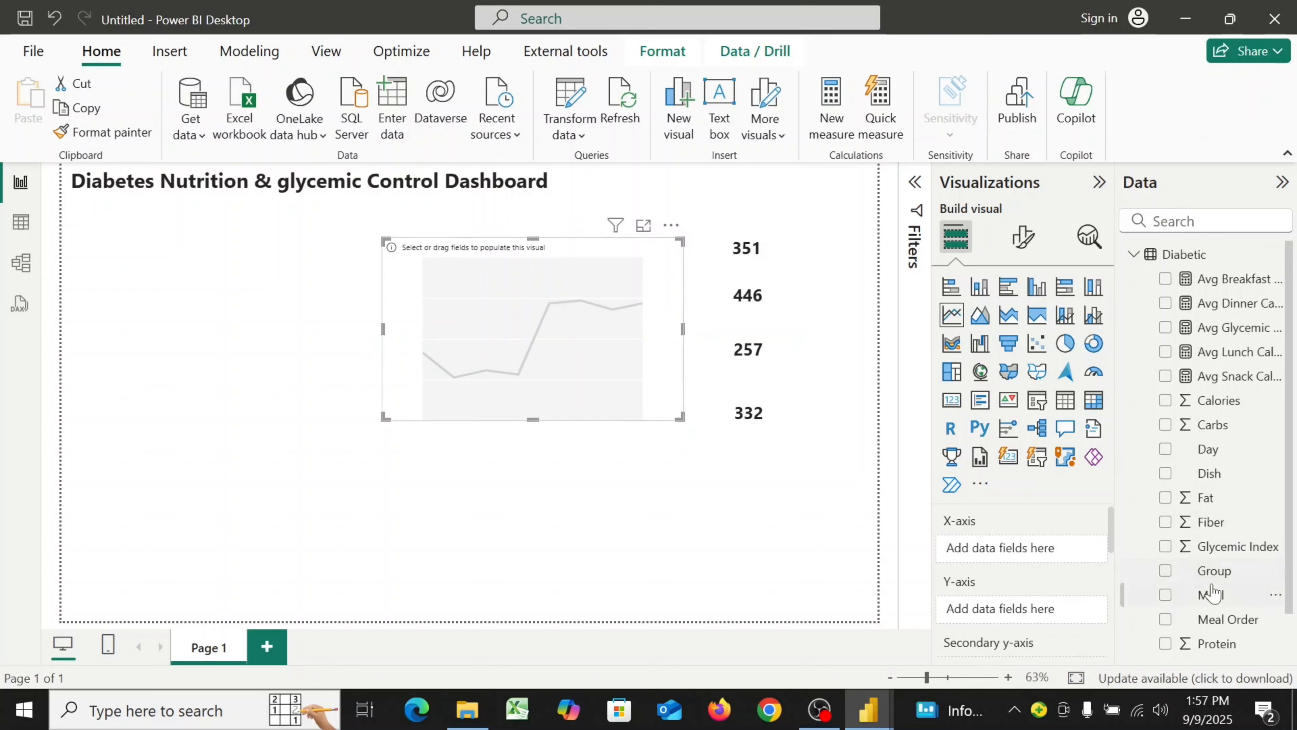
Put Meal on the line chart's X-axis and Avg Glycemic Level on its Y-axis
{"action": "left_click_drag", "start_coordinate": [1213, 599], "coordinate": [1019, 551]}
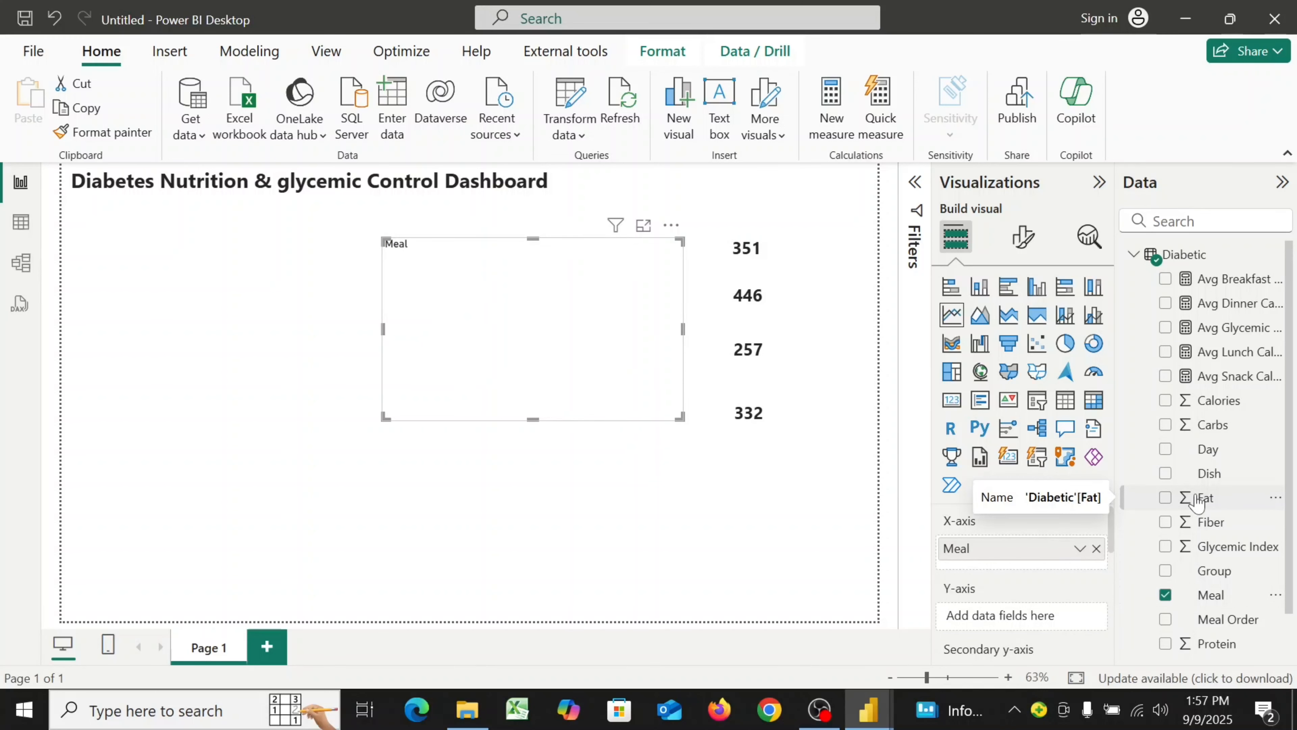
{"action": "left_click_drag", "start_coordinate": [1146, 609], "coordinate": [1007, 616]}
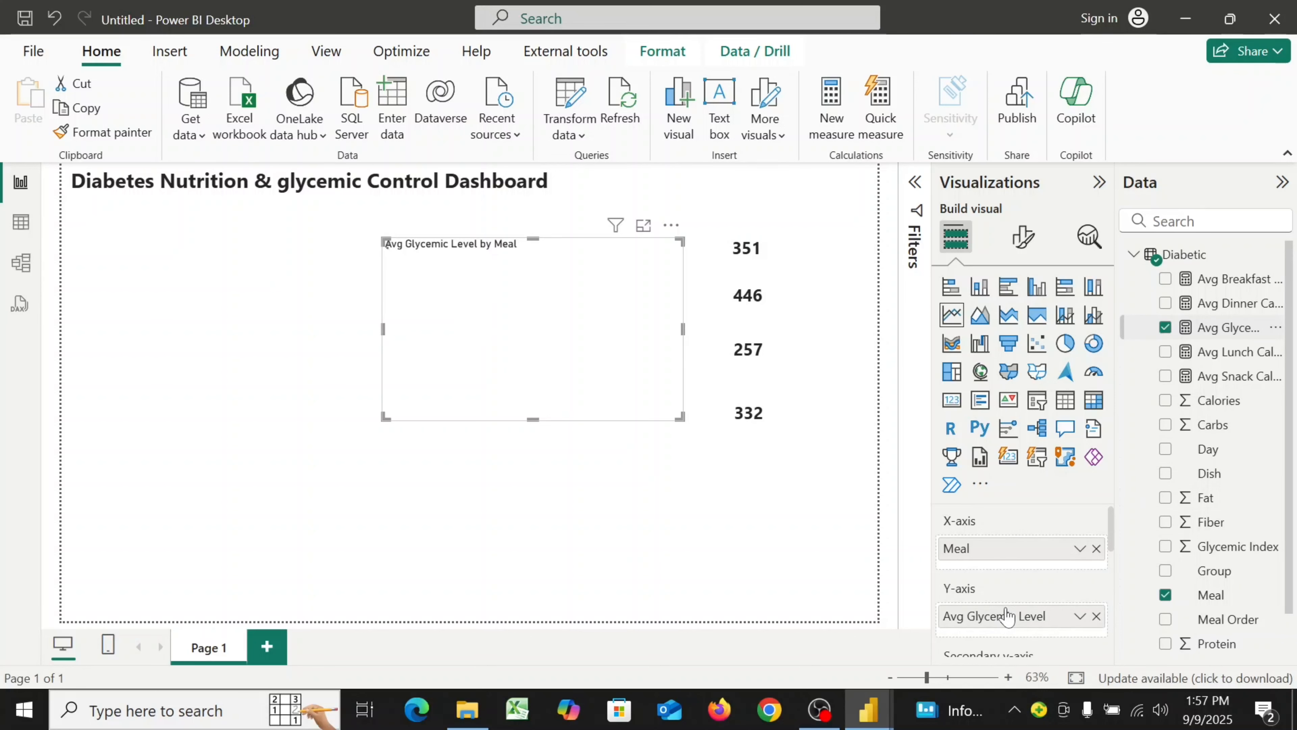
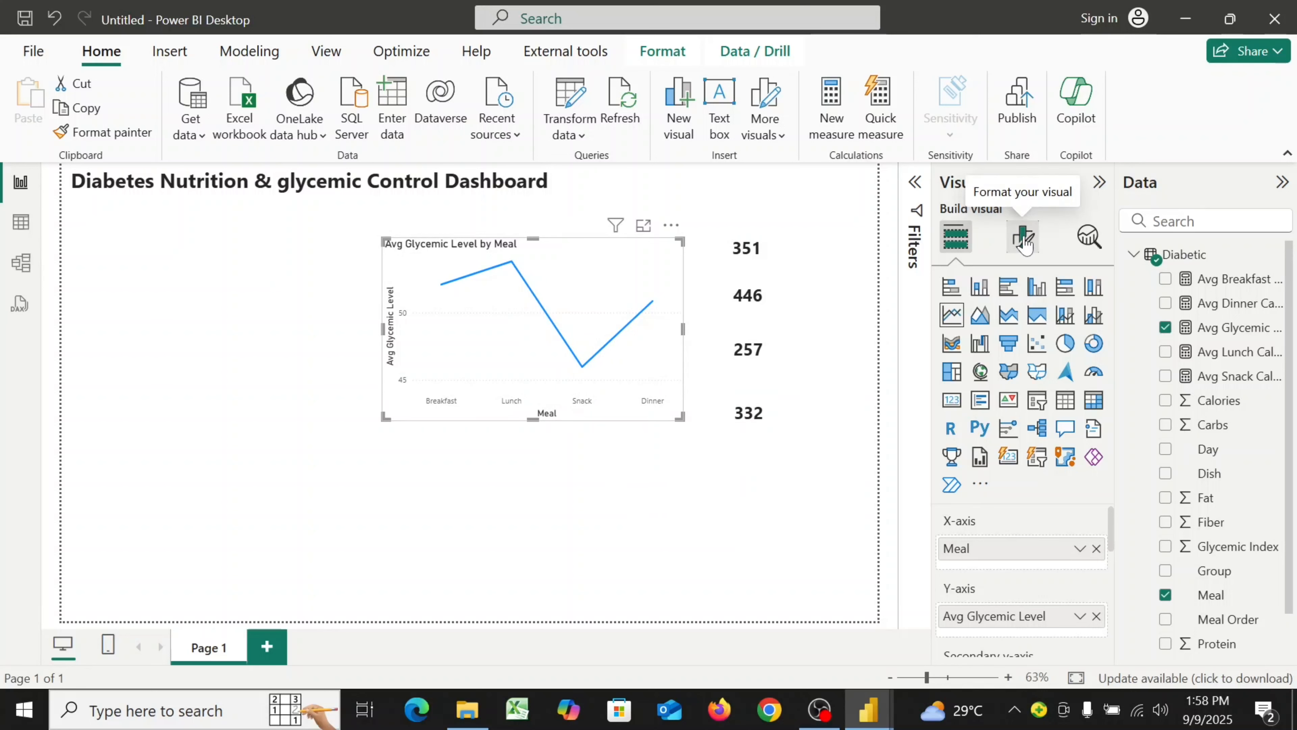
Open the line chart's formatting and set the X-axis value labels to font size 8 and bold
{"action": "left_click", "coordinate": [1024, 240]}
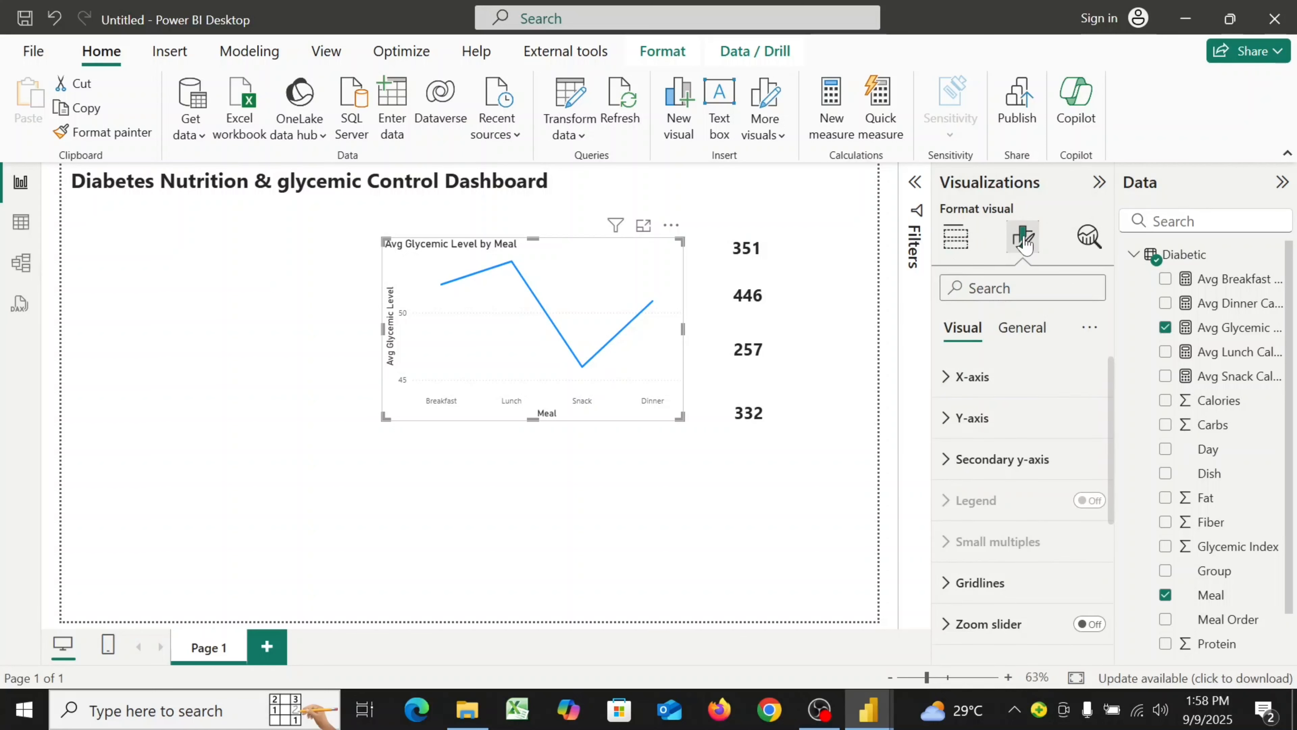
{"action": "left_click", "coordinate": [952, 391]}
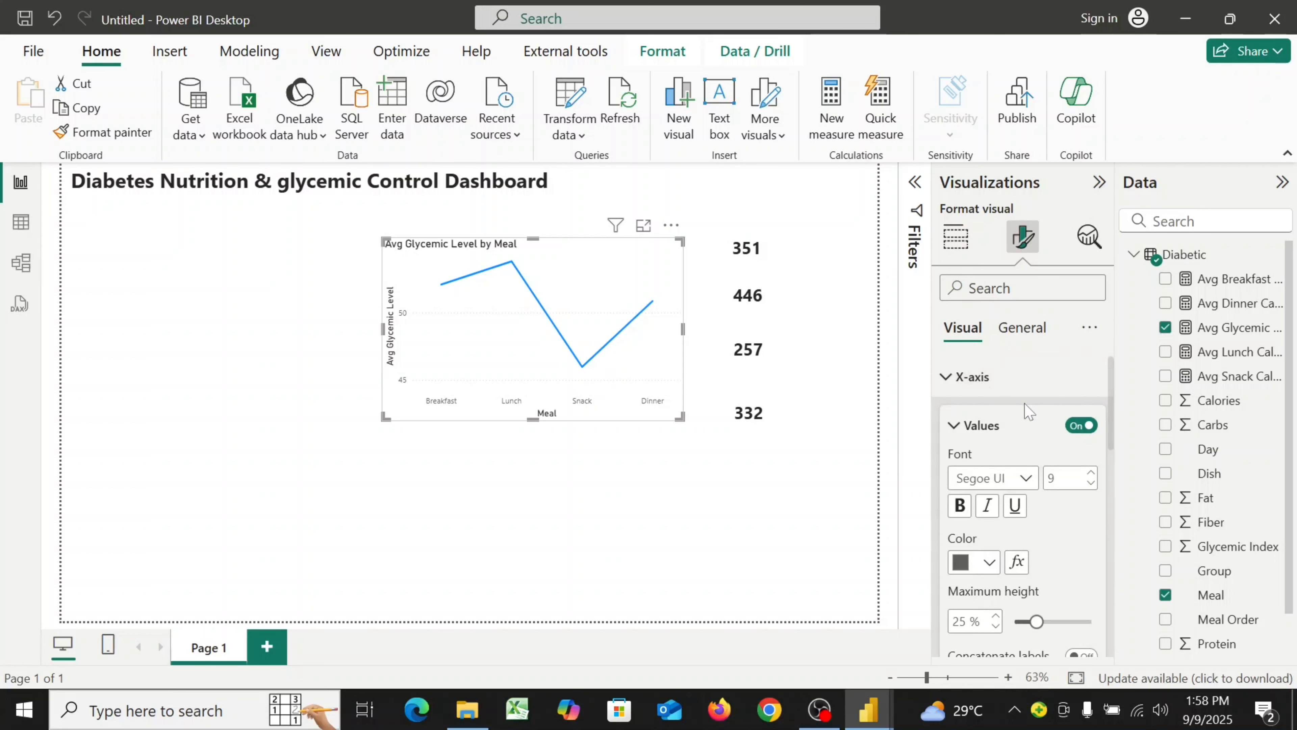
{"action": "scroll", "coordinate": [1026, 412], "scroll_direction": "down", "scroll_amount": 2}
{"action": "scroll", "coordinate": [1026, 411], "scroll_direction": "up", "scroll_amount": 1}
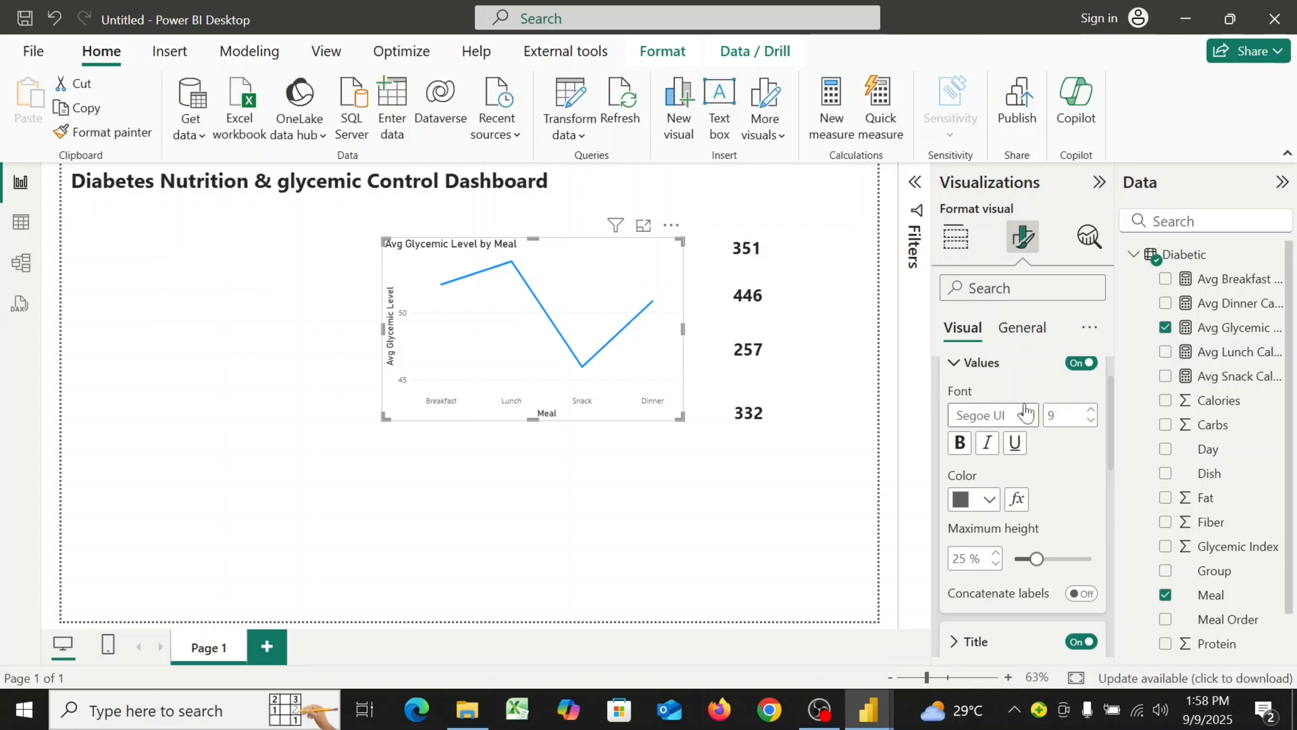
{"action": "double_click", "coordinate": [1051, 415]}
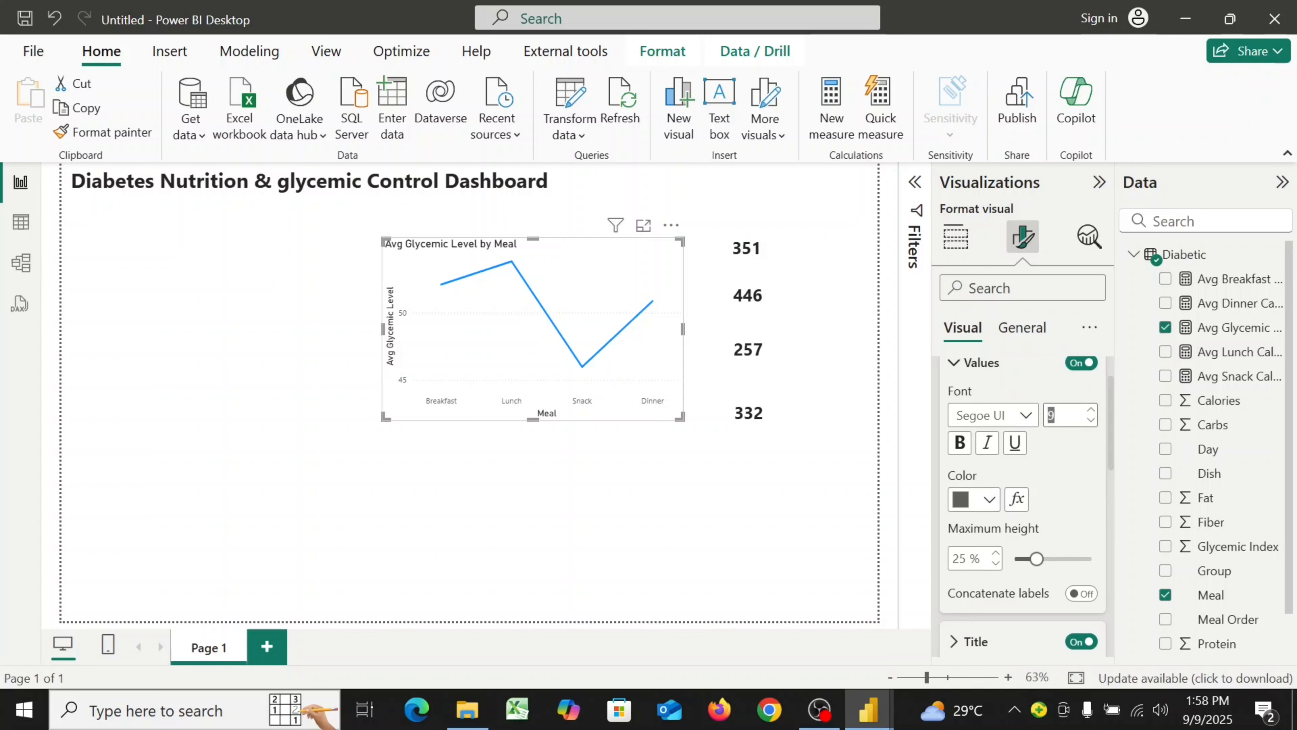
{"action": "type", "text": "8"}
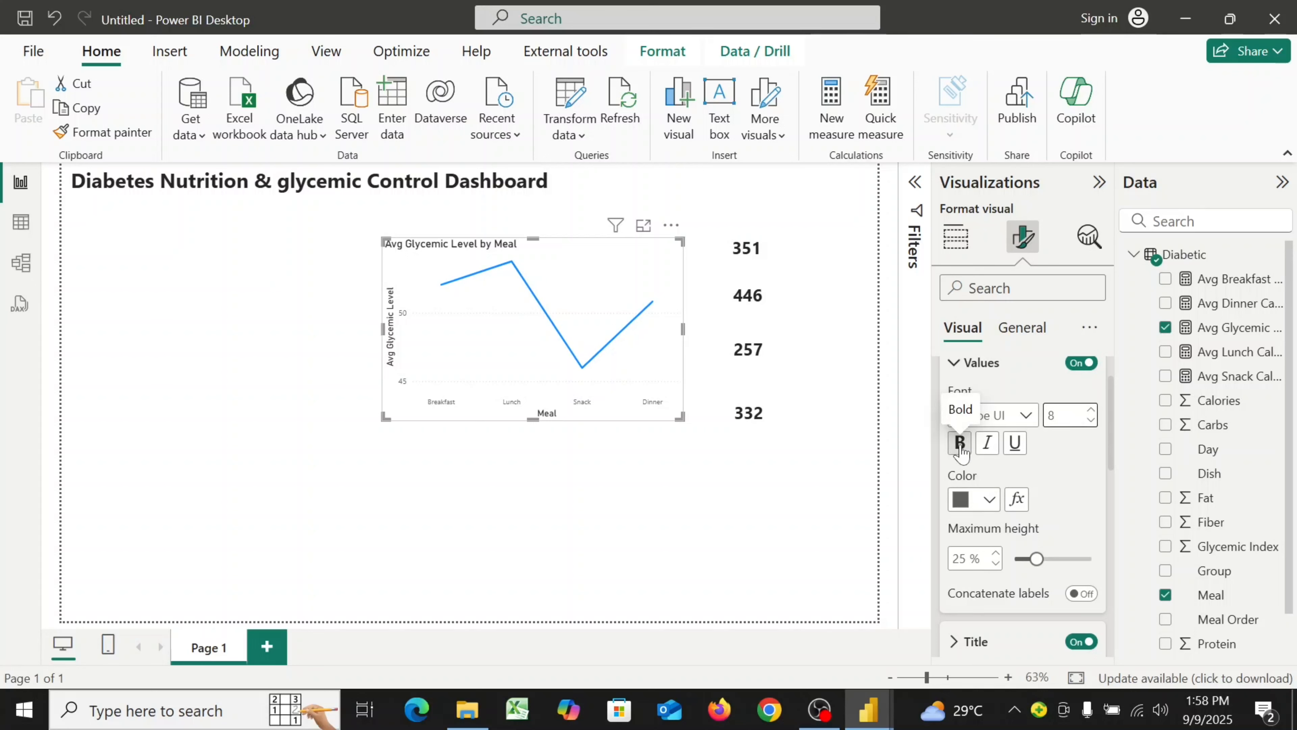
{"action": "left_click", "coordinate": [960, 443]}
Change the X-axis value label color to black
{"action": "scroll", "coordinate": [1046, 477], "scroll_direction": "down", "scroll_amount": 1}
{"action": "scroll", "coordinate": [1047, 477], "scroll_direction": "down", "scroll_amount": 1}
{"action": "scroll", "coordinate": [1047, 477], "scroll_direction": "up", "scroll_amount": 2}
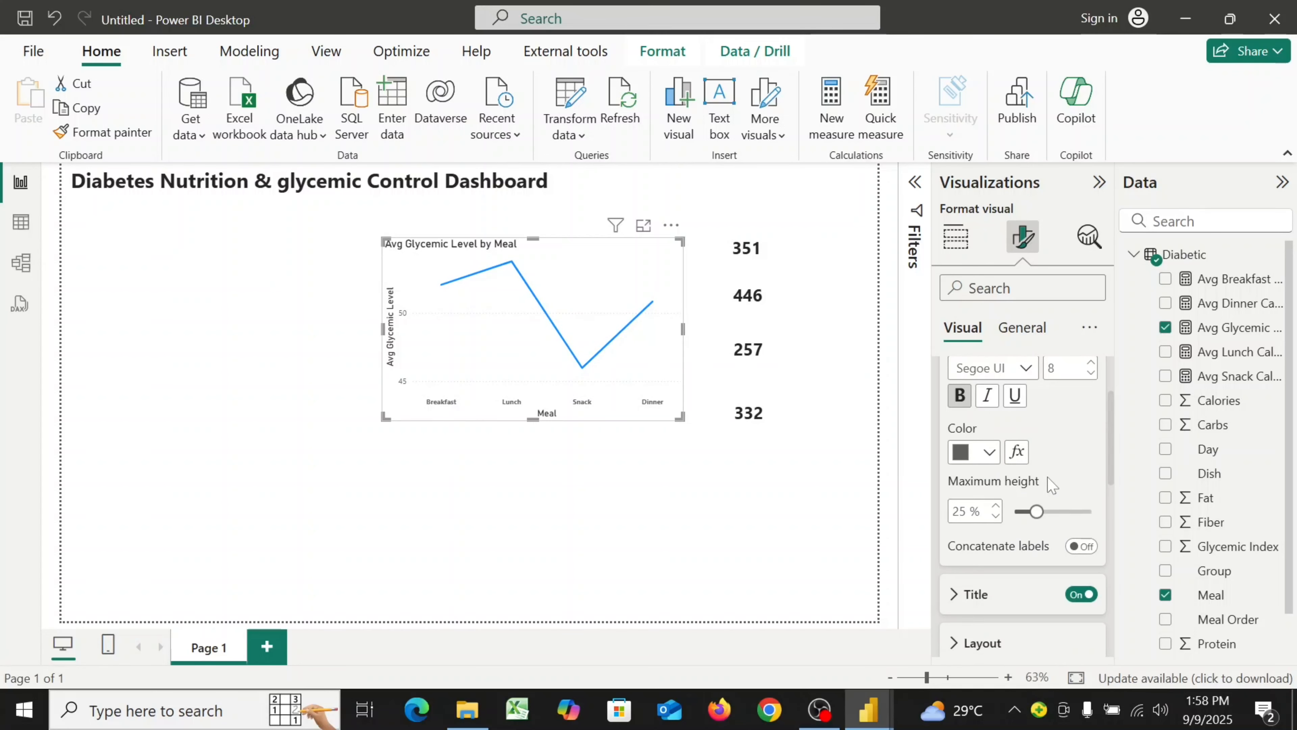
{"action": "left_click", "coordinate": [989, 456]}
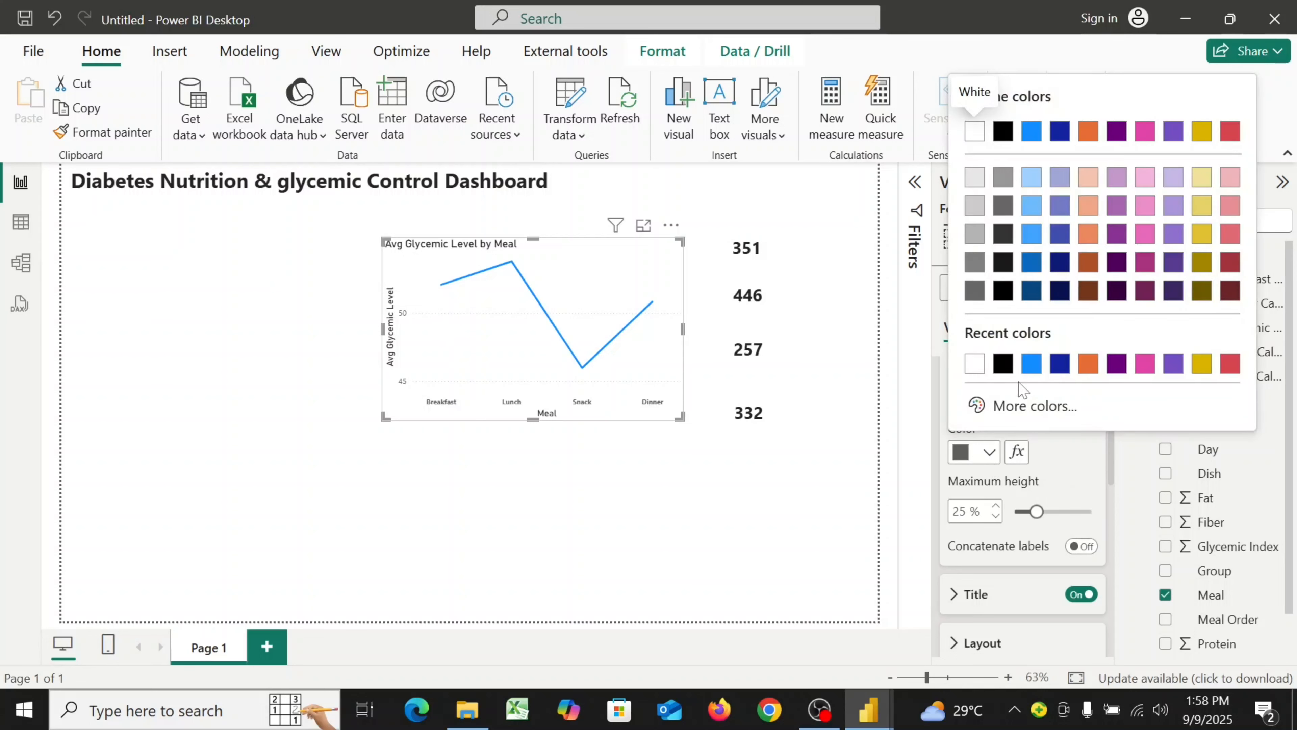
{"action": "left_click", "coordinate": [1002, 290]}
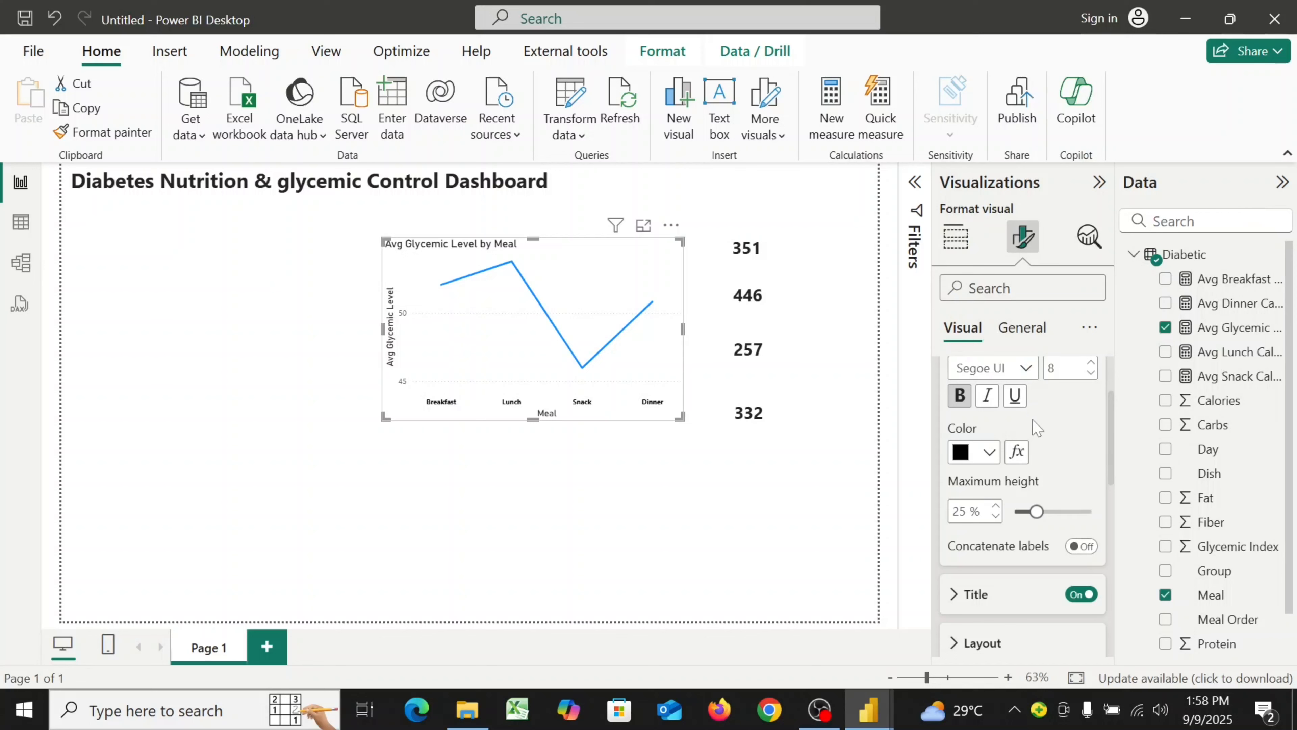
Turn off the X-axis title on the line chart
{"action": "scroll", "coordinate": [1034, 427], "scroll_direction": "down", "scroll_amount": 3}
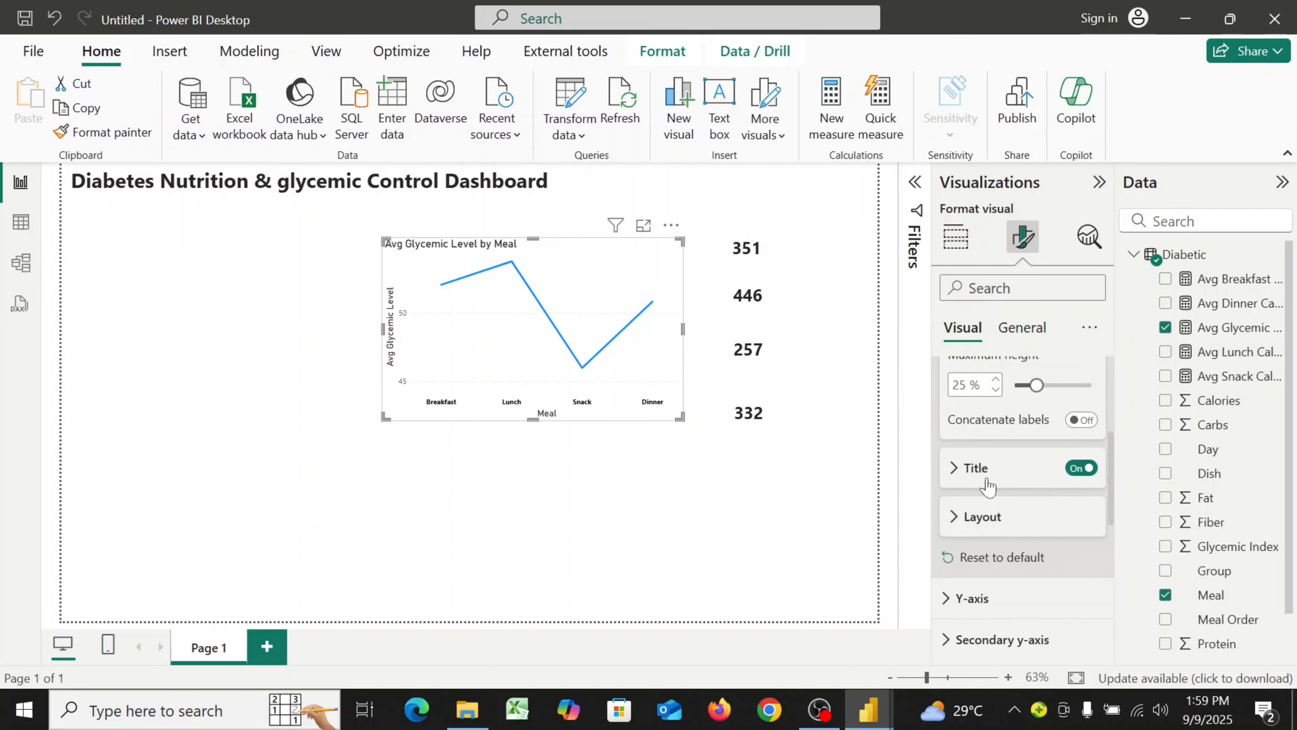
{"action": "left_click", "coordinate": [1081, 468]}
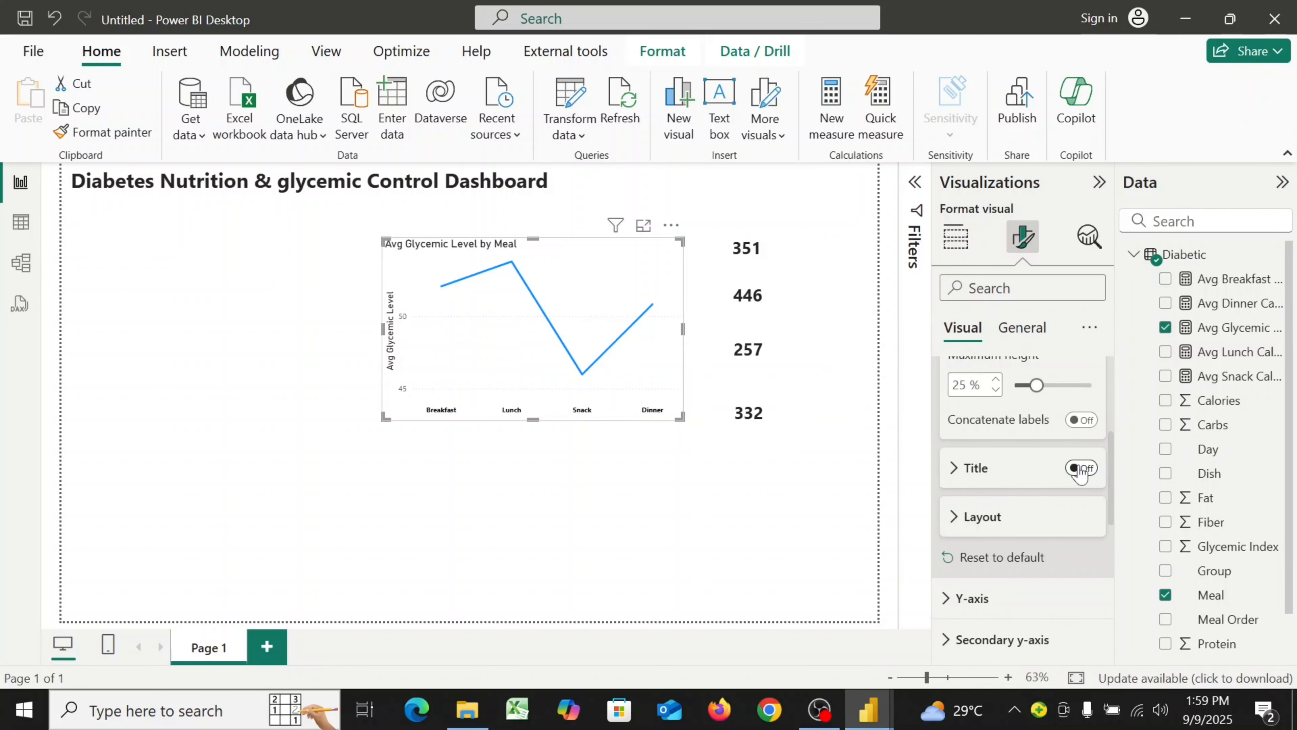
{"action": "left_click", "coordinate": [954, 522]}
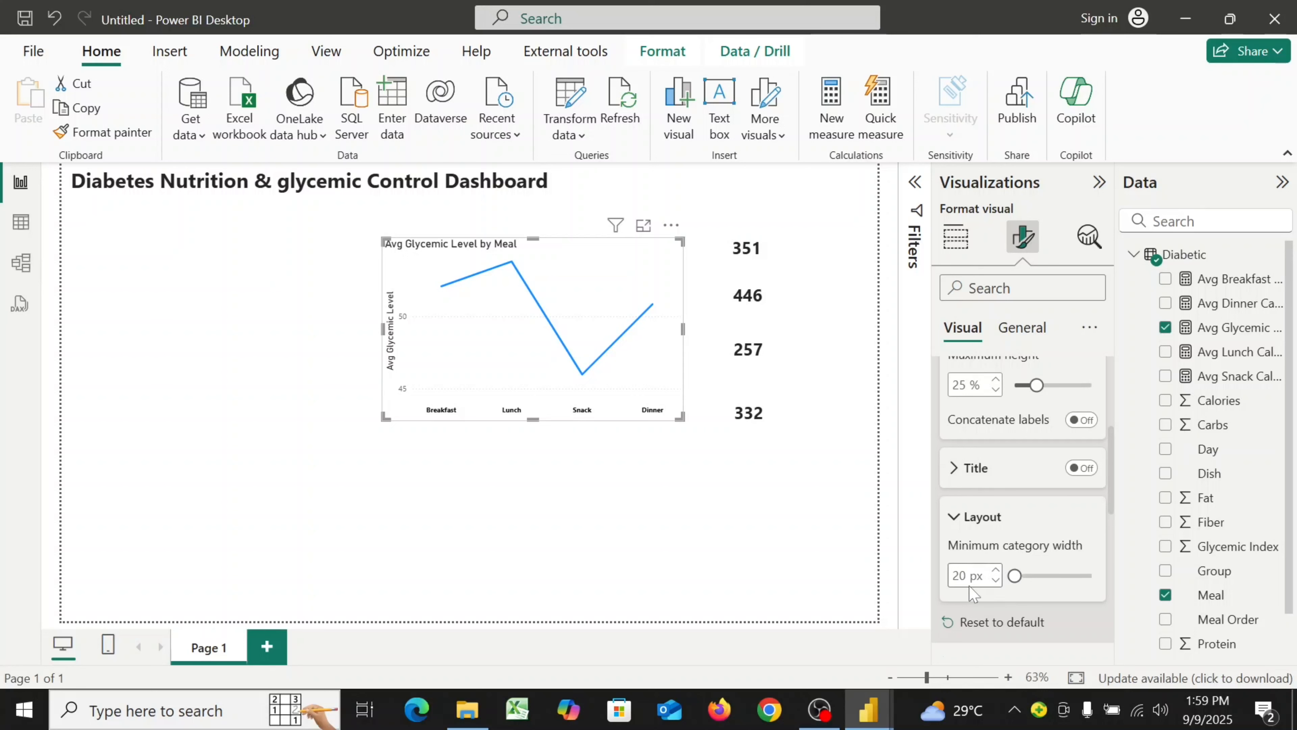
Make the Y-axis values bold and black, and turn off the Y-axis title
{"action": "scroll", "coordinate": [973, 593], "scroll_direction": "down", "scroll_amount": 4}
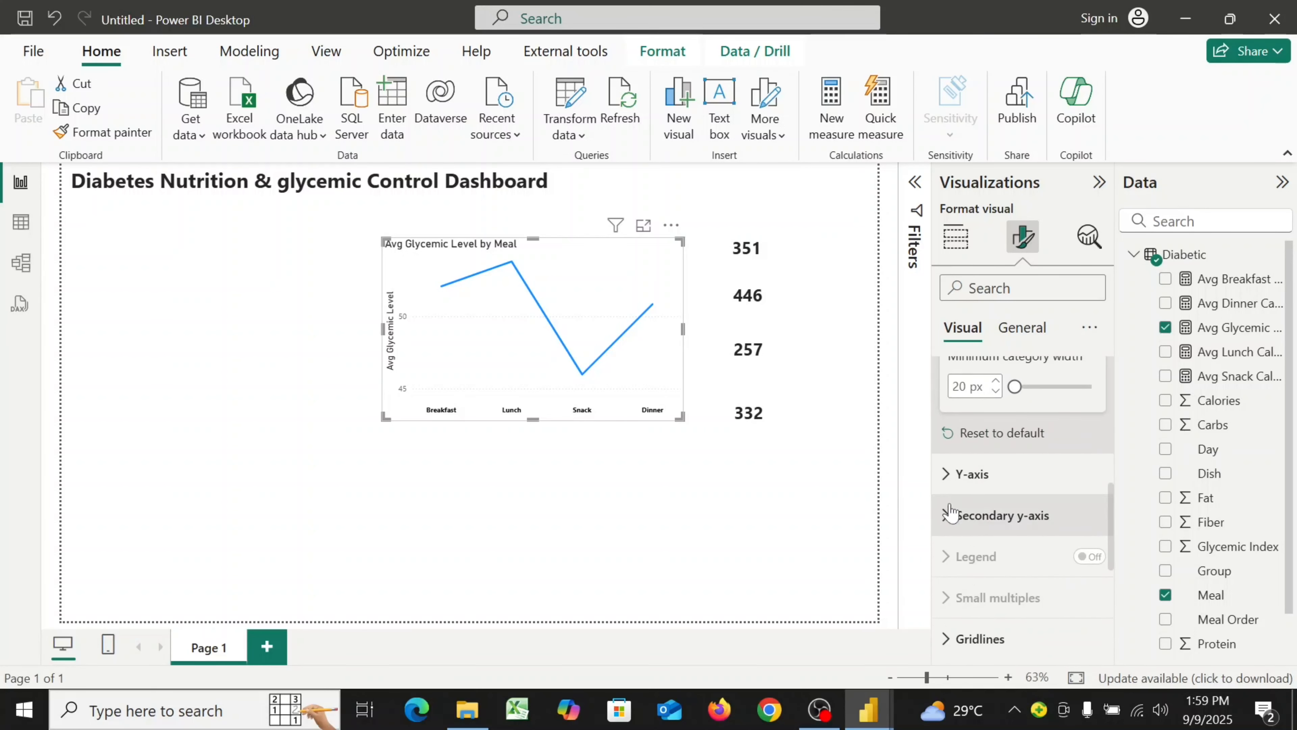
{"action": "left_click", "coordinate": [946, 475]}
{"action": "scroll", "coordinate": [1024, 483], "scroll_direction": "down", "scroll_amount": 4}
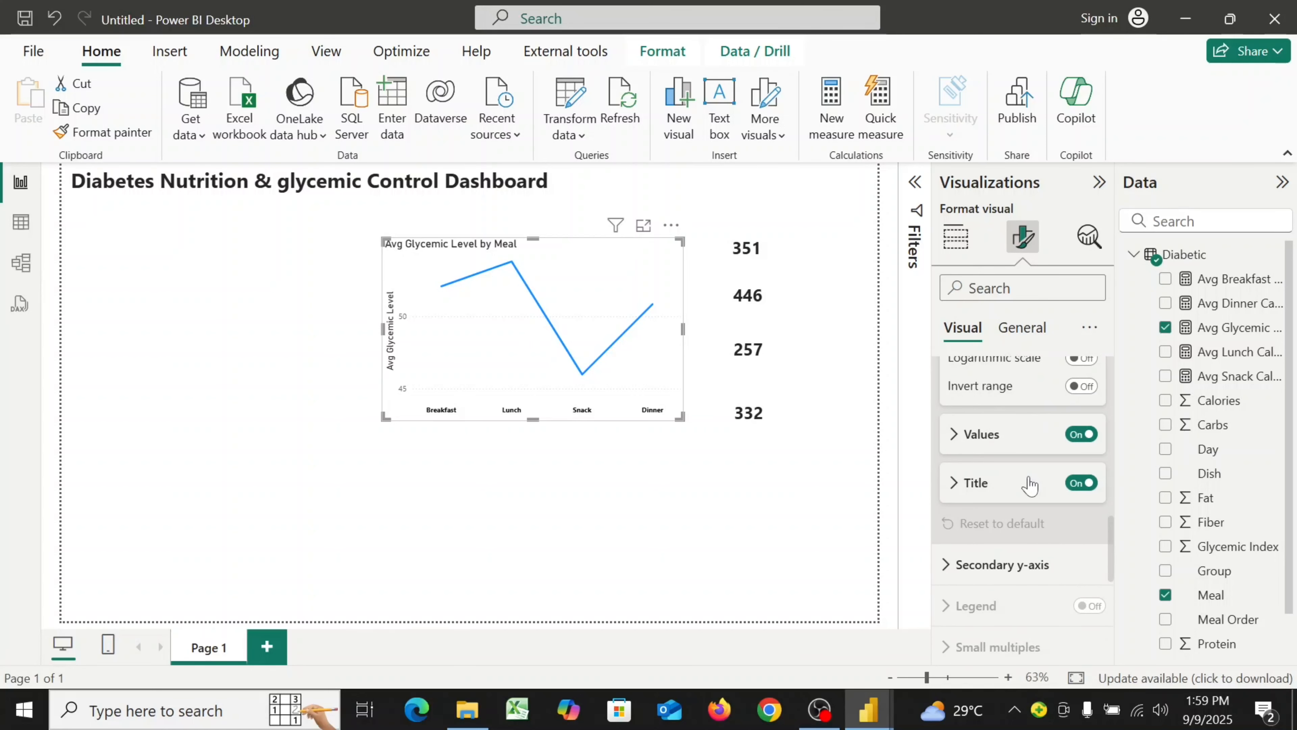
{"action": "left_click", "coordinate": [955, 448]}
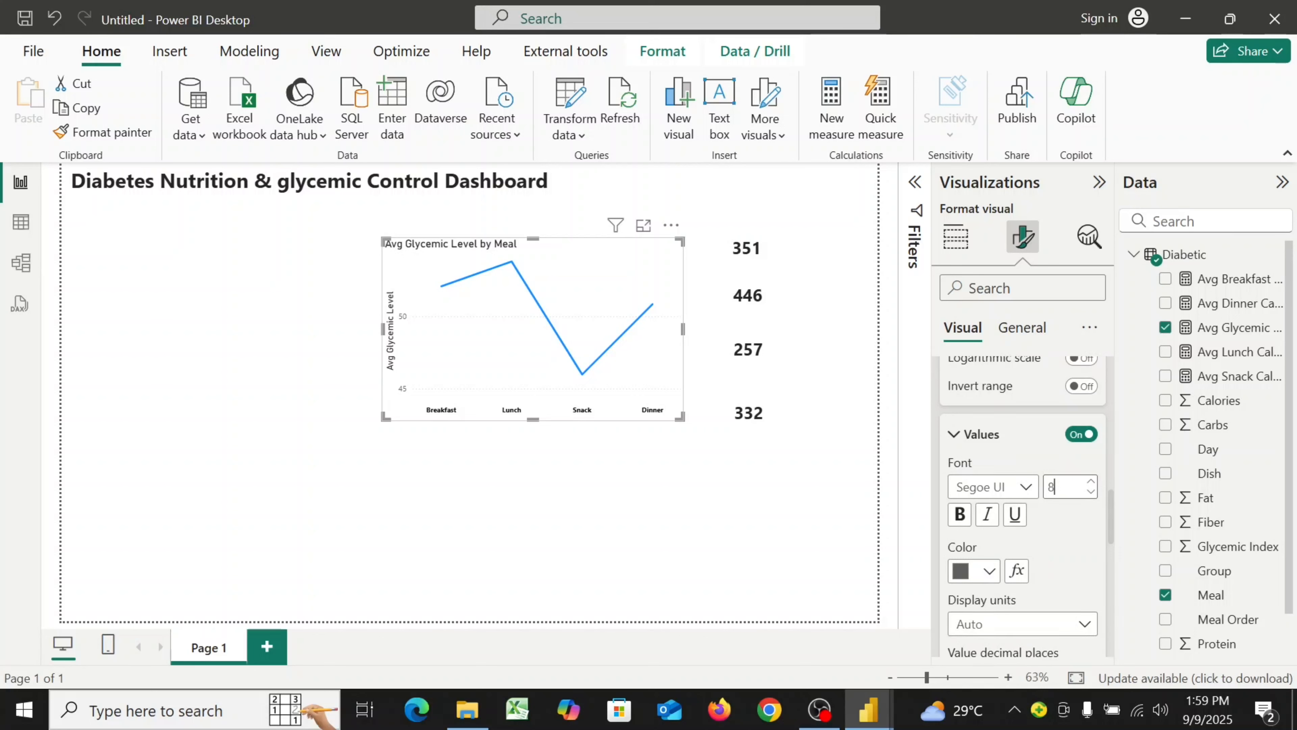
{"action": "left_click", "coordinate": [960, 518]}
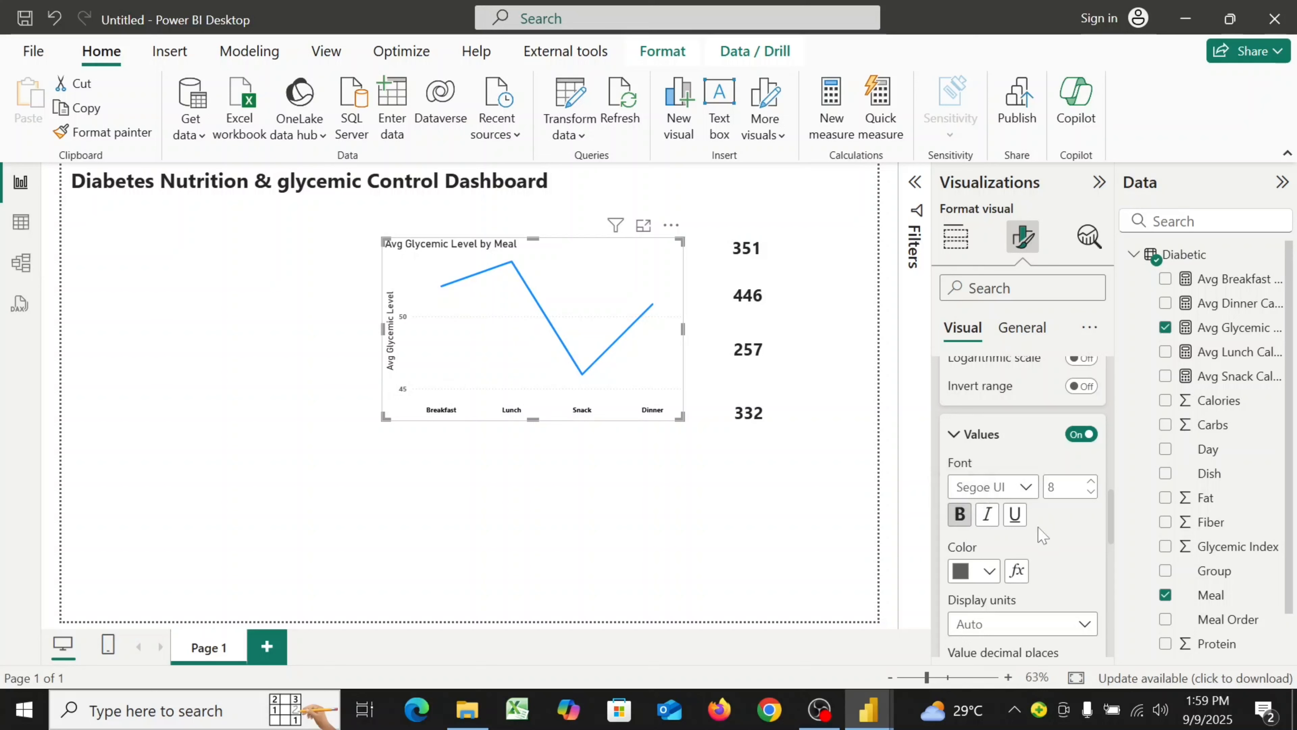
{"action": "left_click", "coordinate": [990, 570]}
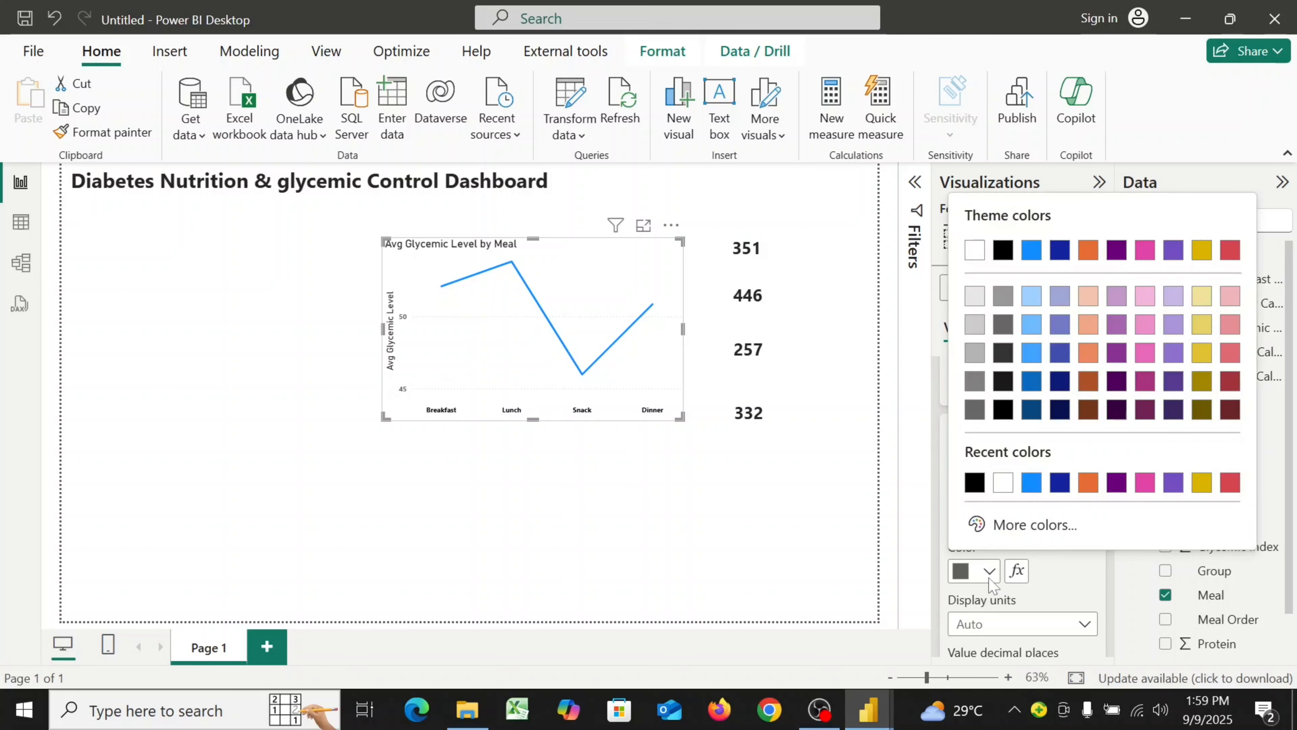
{"action": "left_click", "coordinate": [1004, 413]}
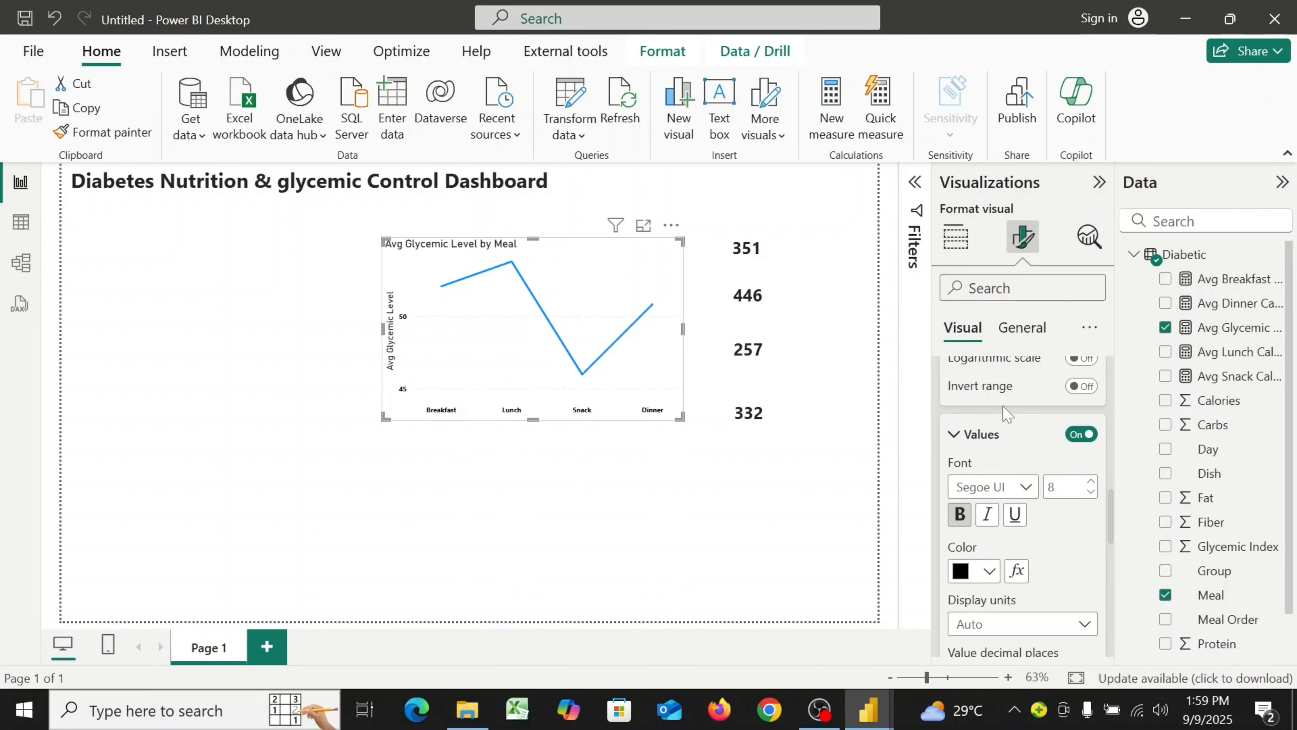
{"action": "scroll", "coordinate": [1046, 470], "scroll_direction": "down", "scroll_amount": 4}
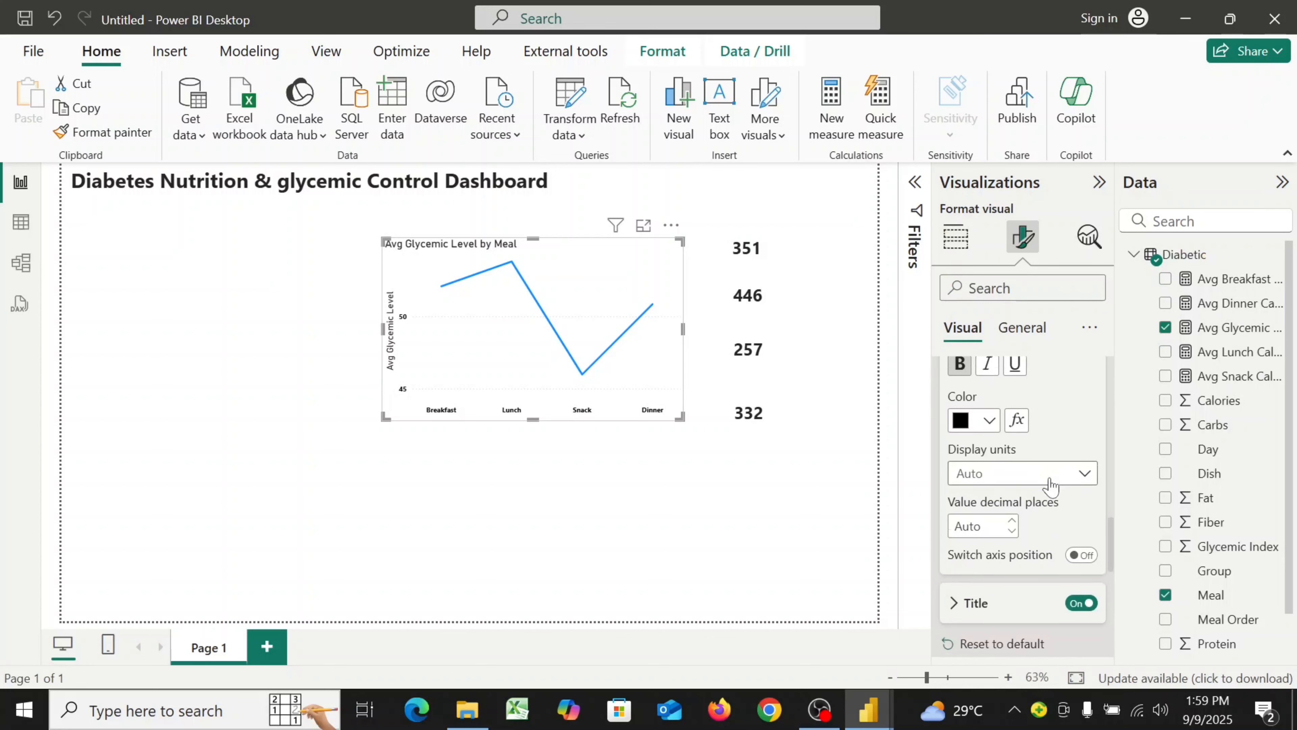
{"action": "left_click", "coordinate": [1075, 533]}
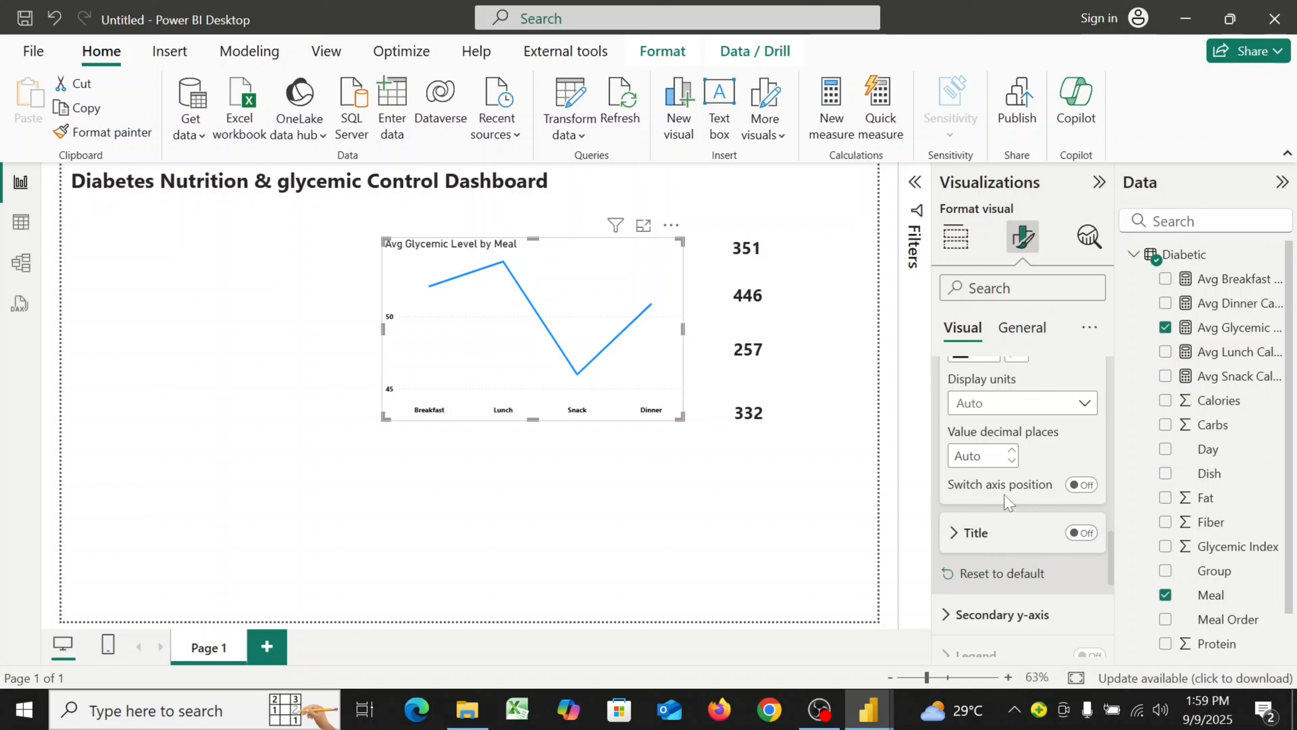
Set the horizontal gridline color to hex #B3B3B3
{"action": "scroll", "coordinate": [1006, 501], "scroll_direction": "down", "scroll_amount": 4}
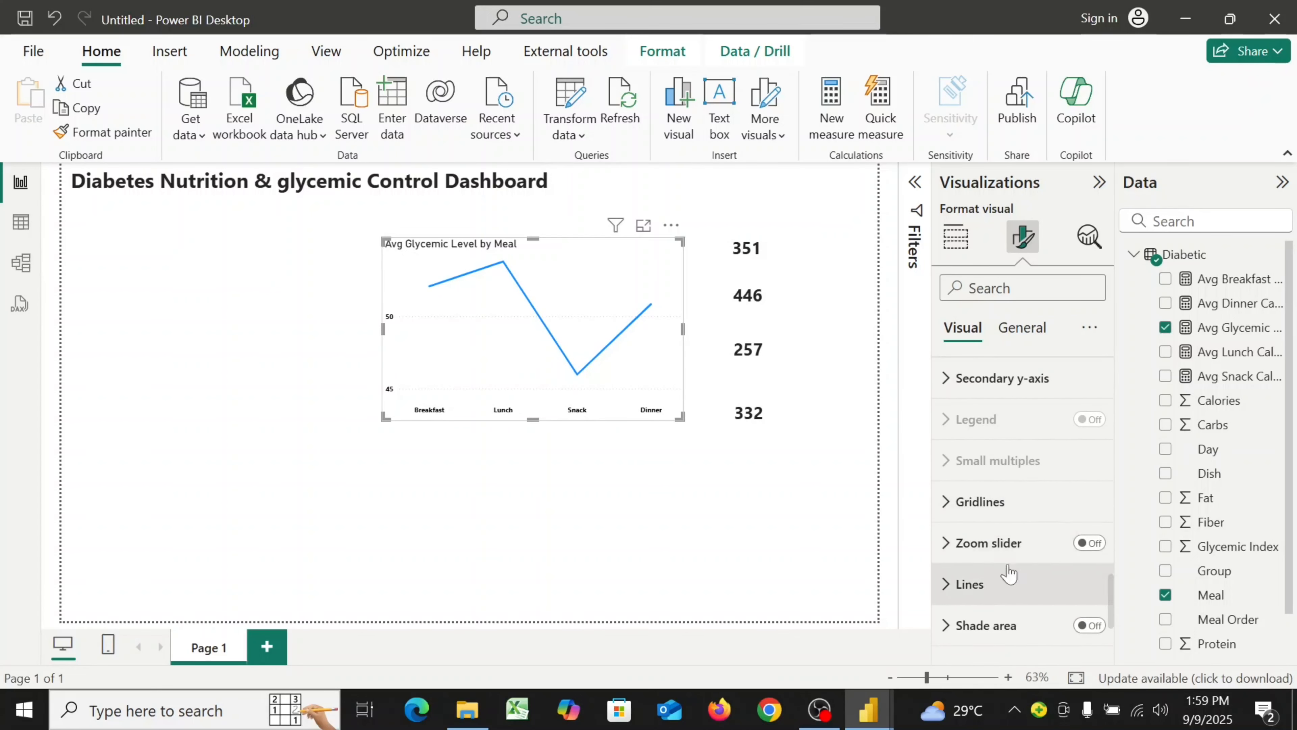
{"action": "left_click", "coordinate": [953, 508]}
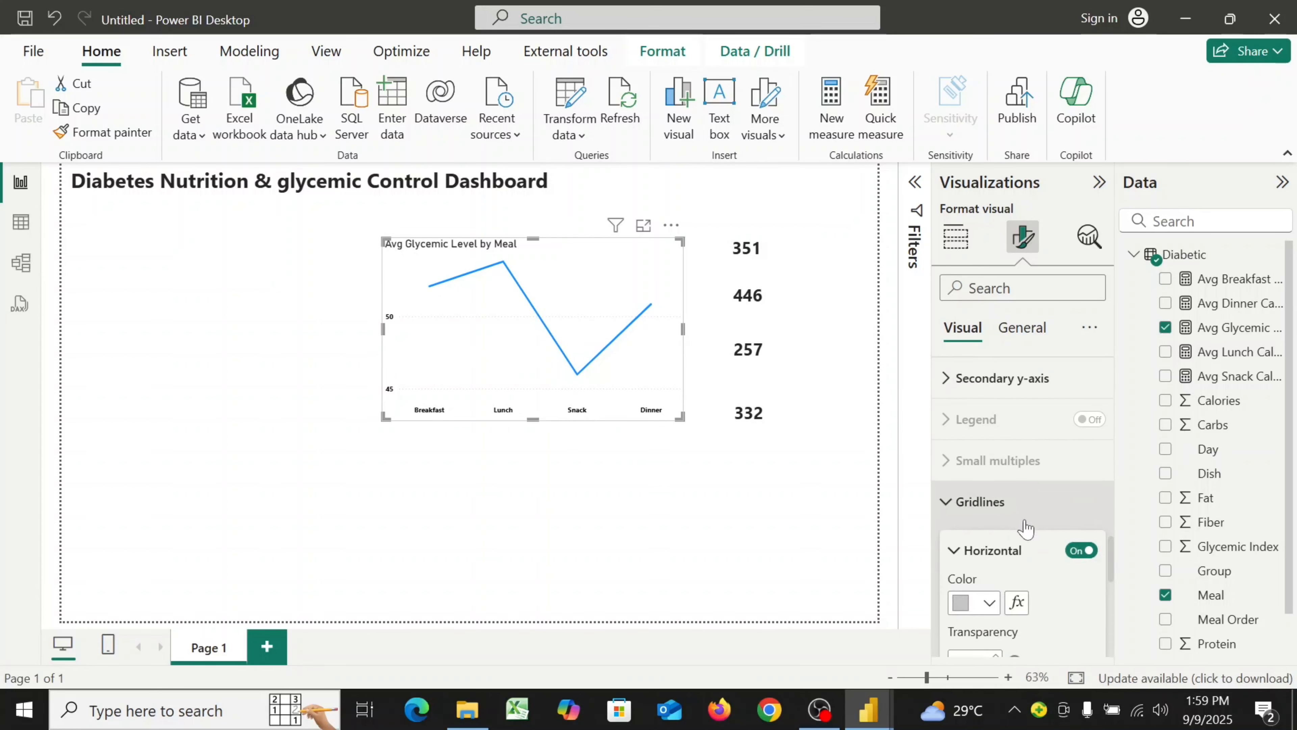
{"action": "scroll", "coordinate": [1024, 521], "scroll_direction": "down", "scroll_amount": 3}
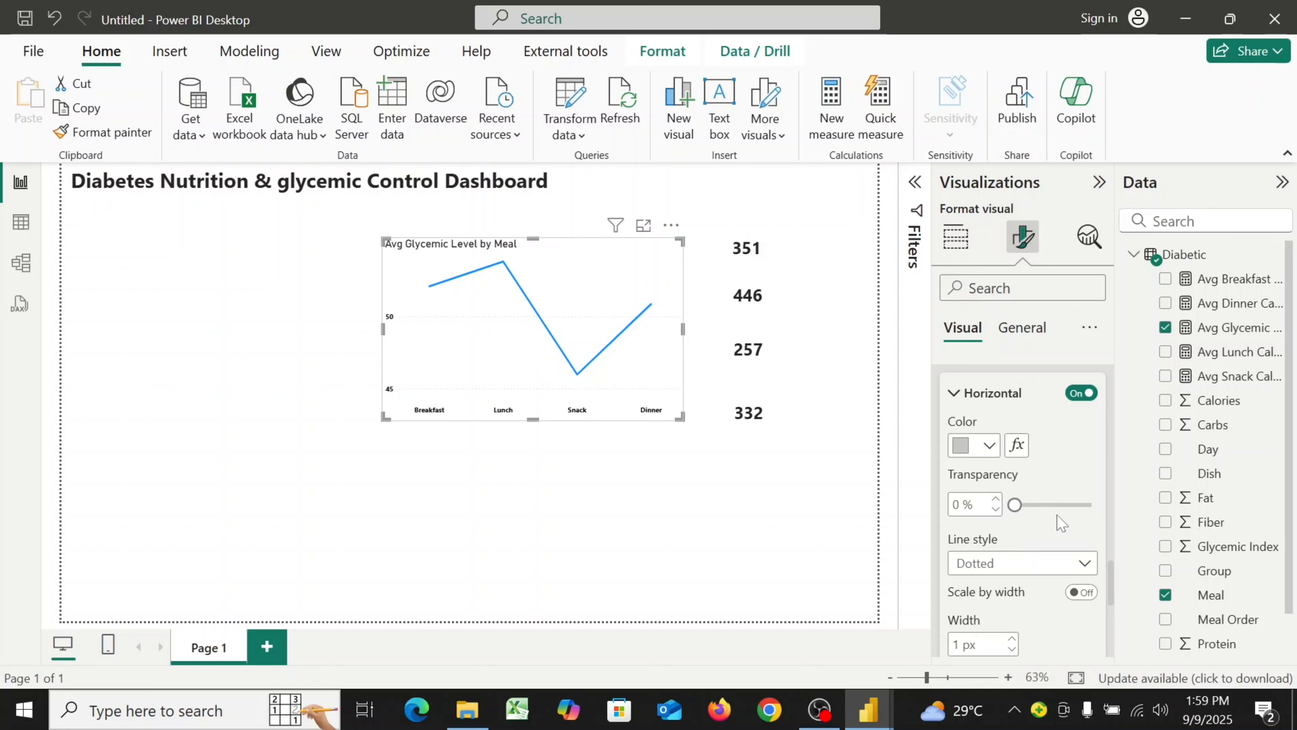
{"action": "left_click", "coordinate": [988, 449]}
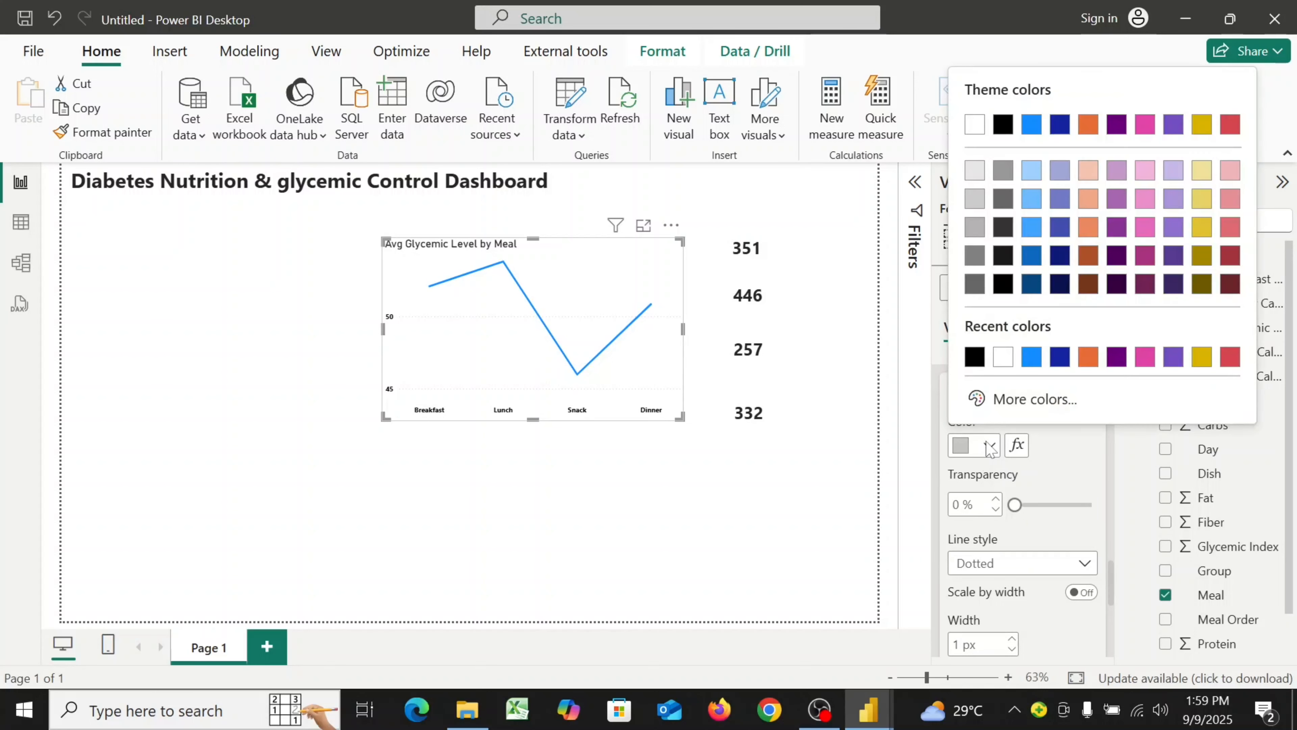
{"action": "left_click", "coordinate": [1028, 400]}
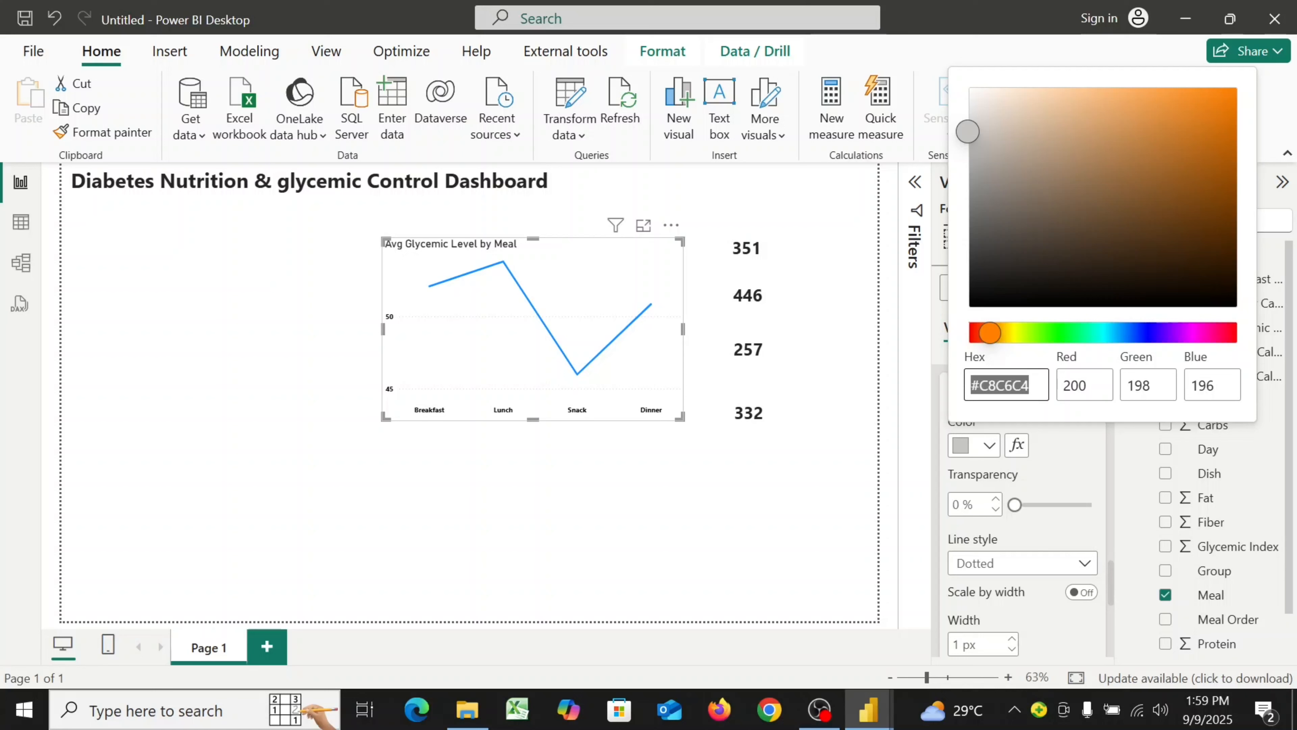
{"action": "type", "text": "#"}
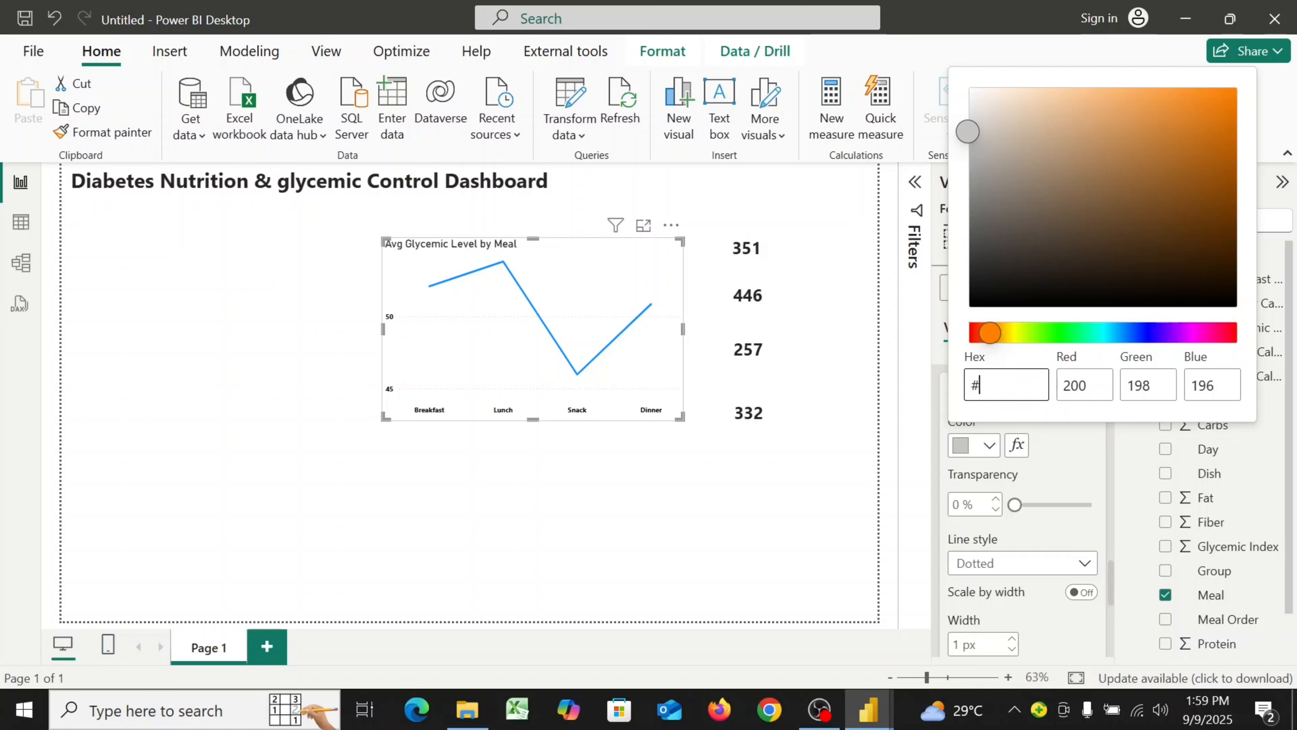
{"action": "type", "text": "B3B3B3"}
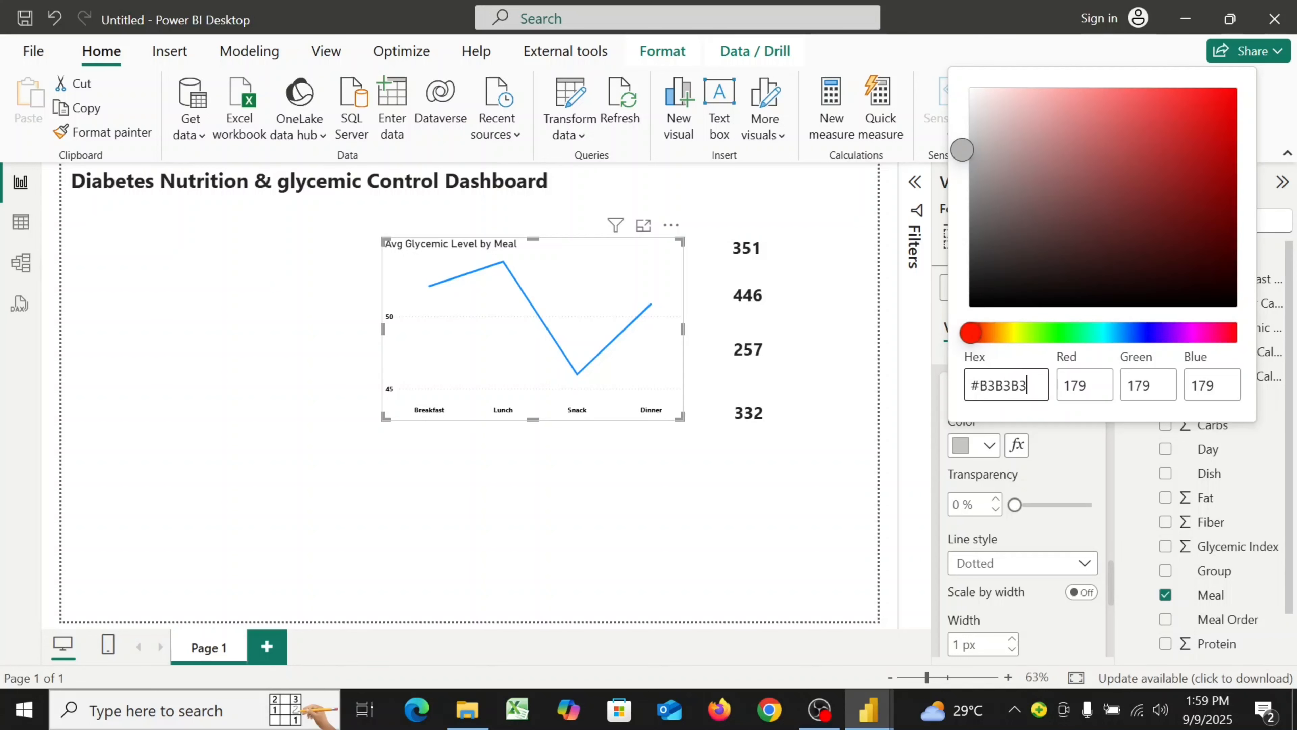
{"action": "left_click", "coordinate": [1065, 480]}
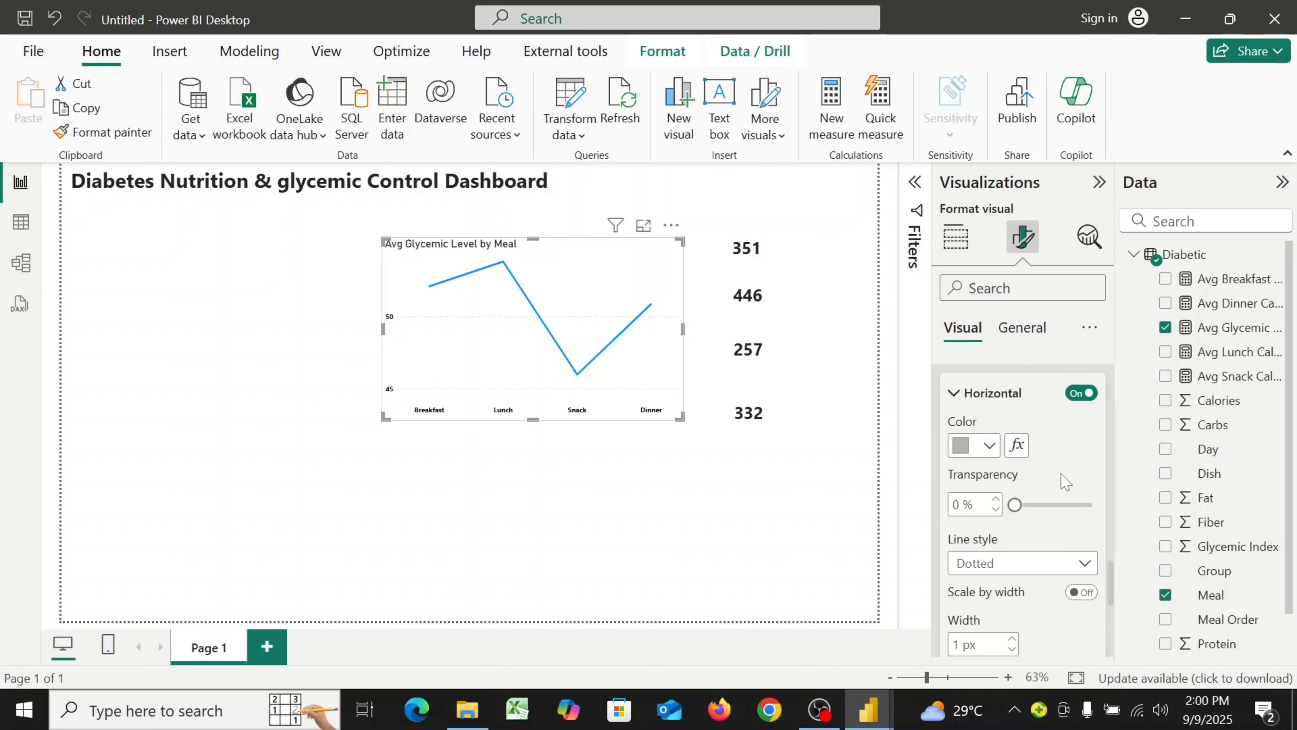
Set the line chart's line width to 4 px and its interpolation type to Smooth
{"action": "scroll", "coordinate": [1065, 481], "scroll_direction": "down", "scroll_amount": 3}
{"action": "scroll", "coordinate": [1064, 480], "scroll_direction": "up", "scroll_amount": 1}
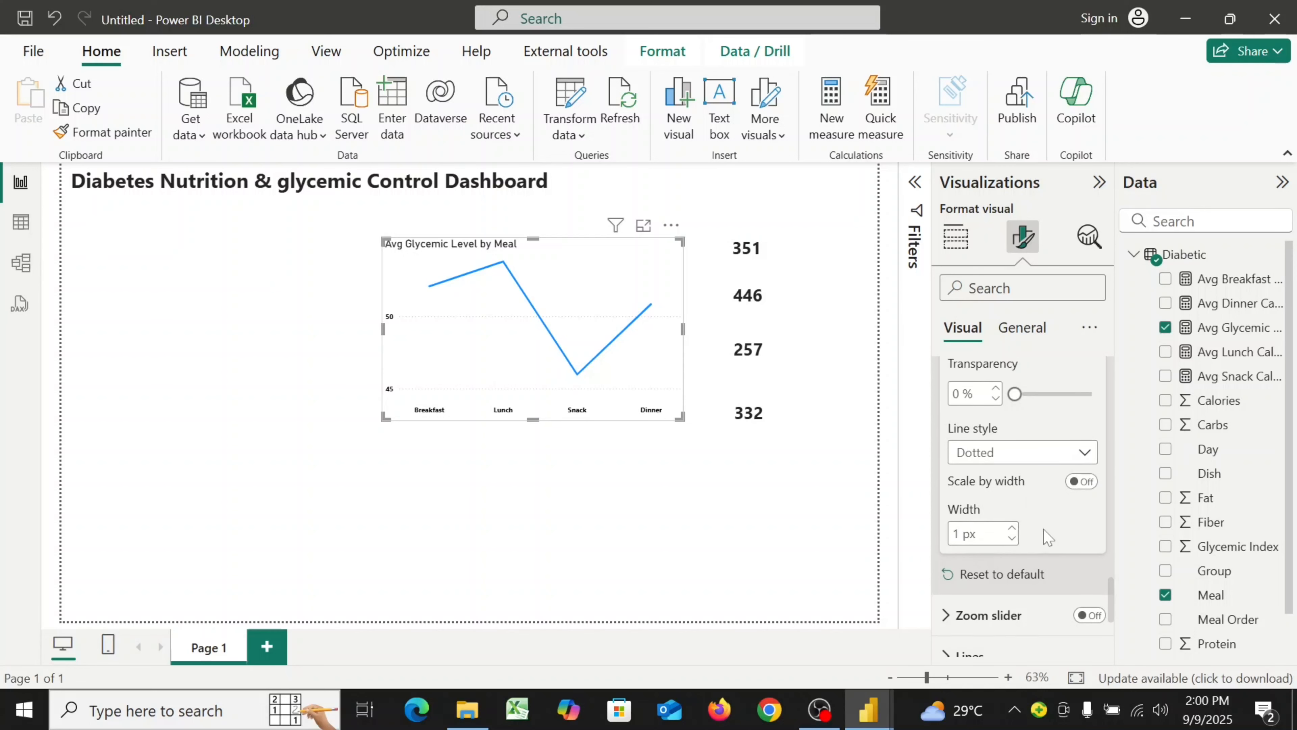
{"action": "scroll", "coordinate": [1048, 536], "scroll_direction": "down", "scroll_amount": 4}
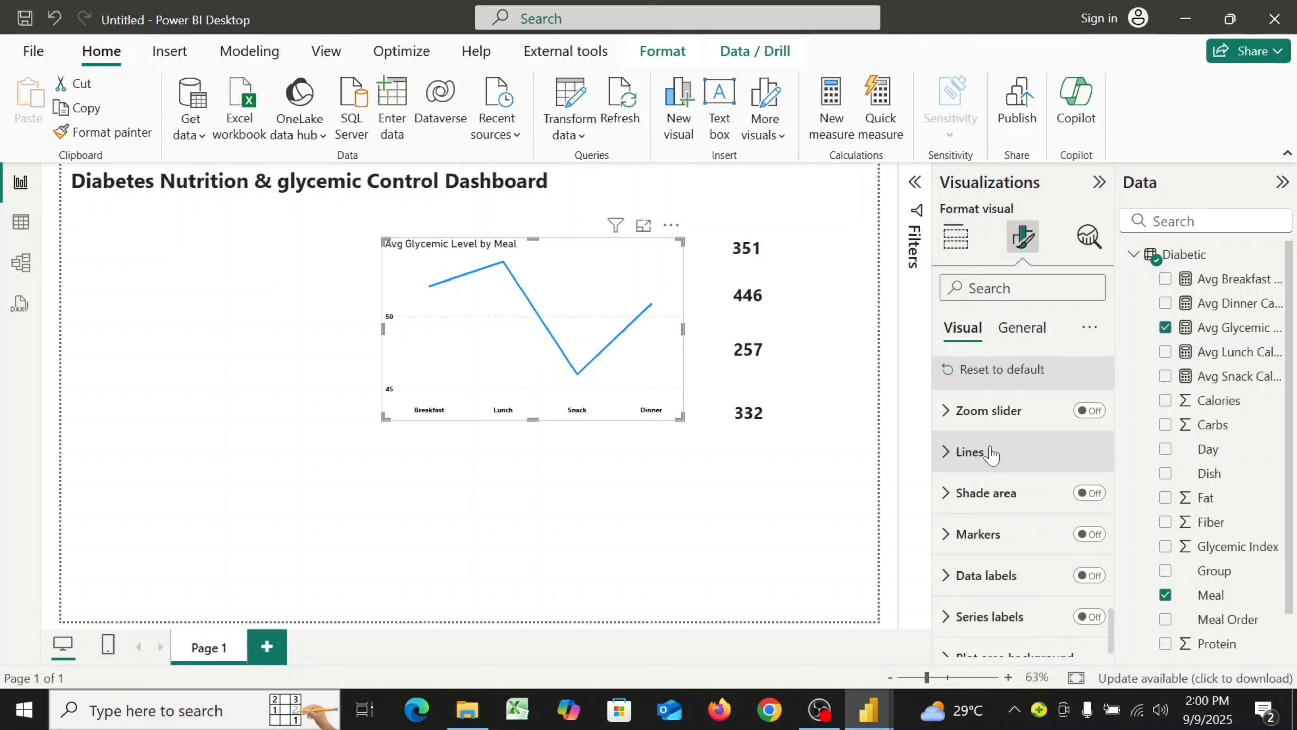
{"action": "left_click", "coordinate": [946, 453]}
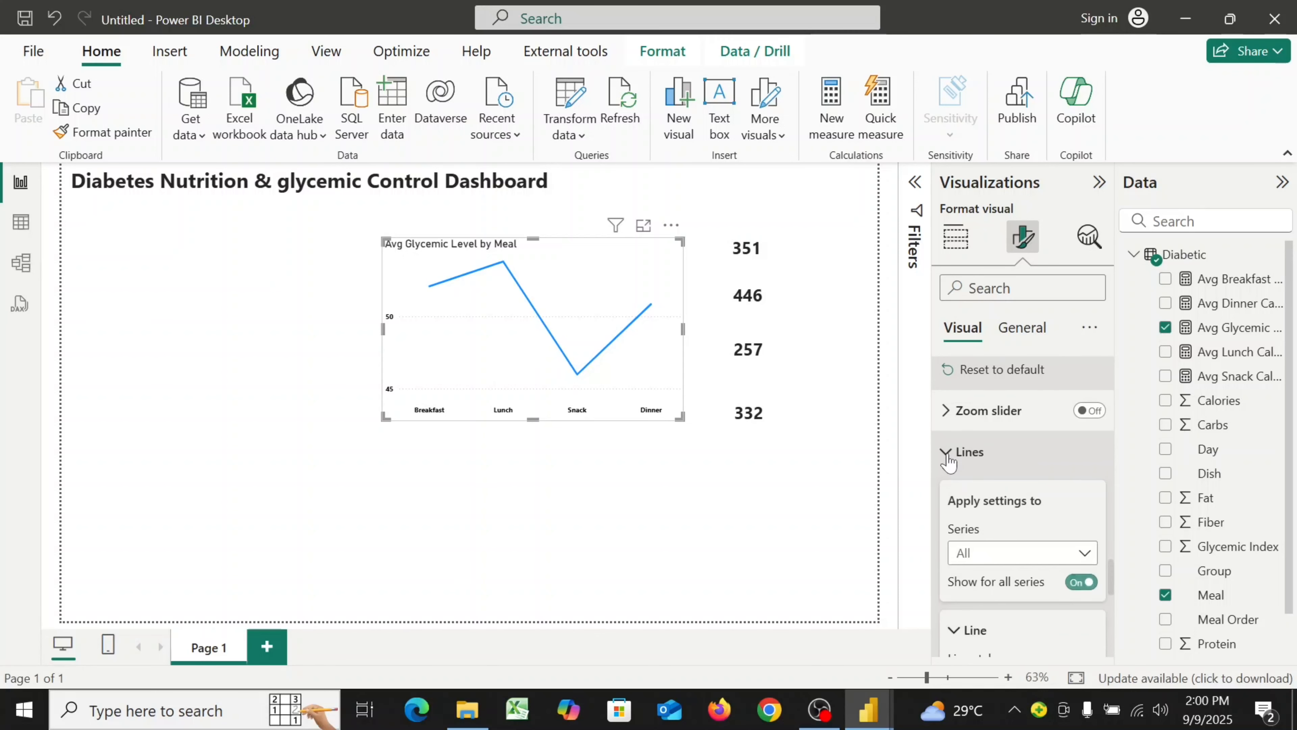
{"action": "scroll", "coordinate": [1008, 488], "scroll_direction": "down", "scroll_amount": 2}
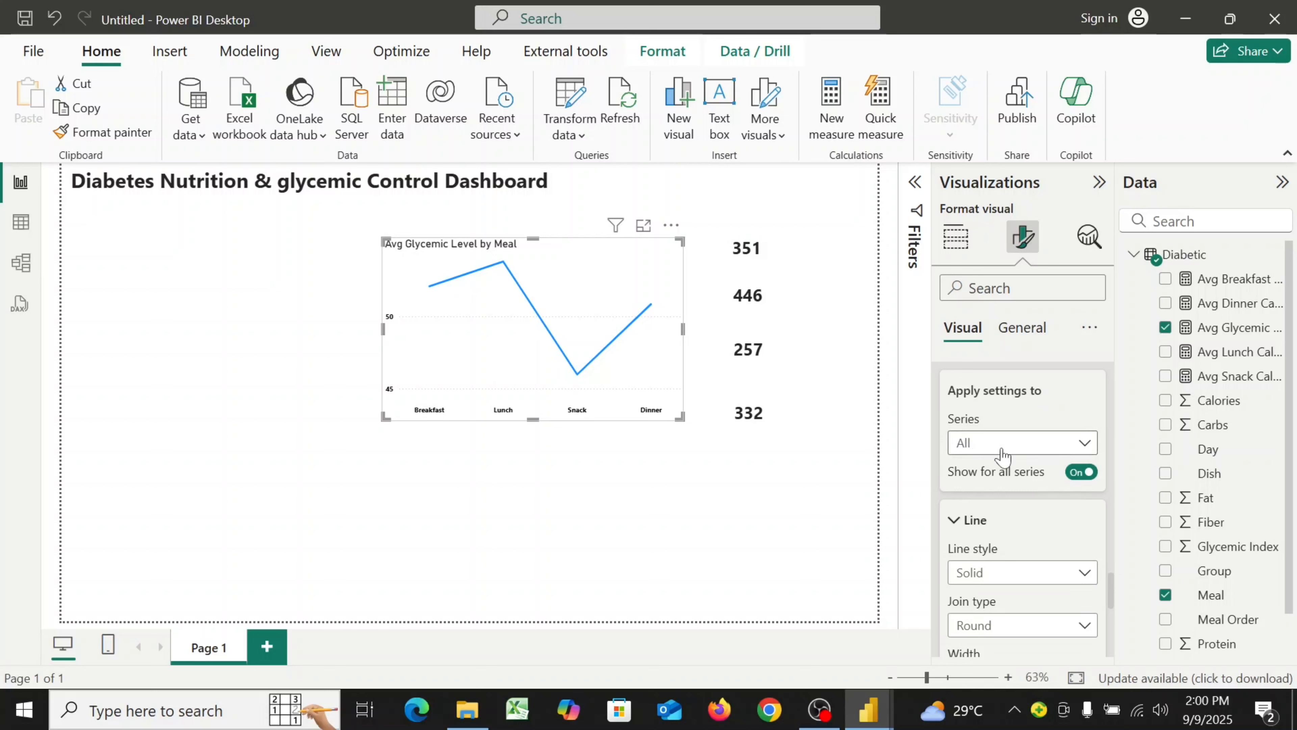
{"action": "scroll", "coordinate": [1002, 457], "scroll_direction": "down", "scroll_amount": 3}
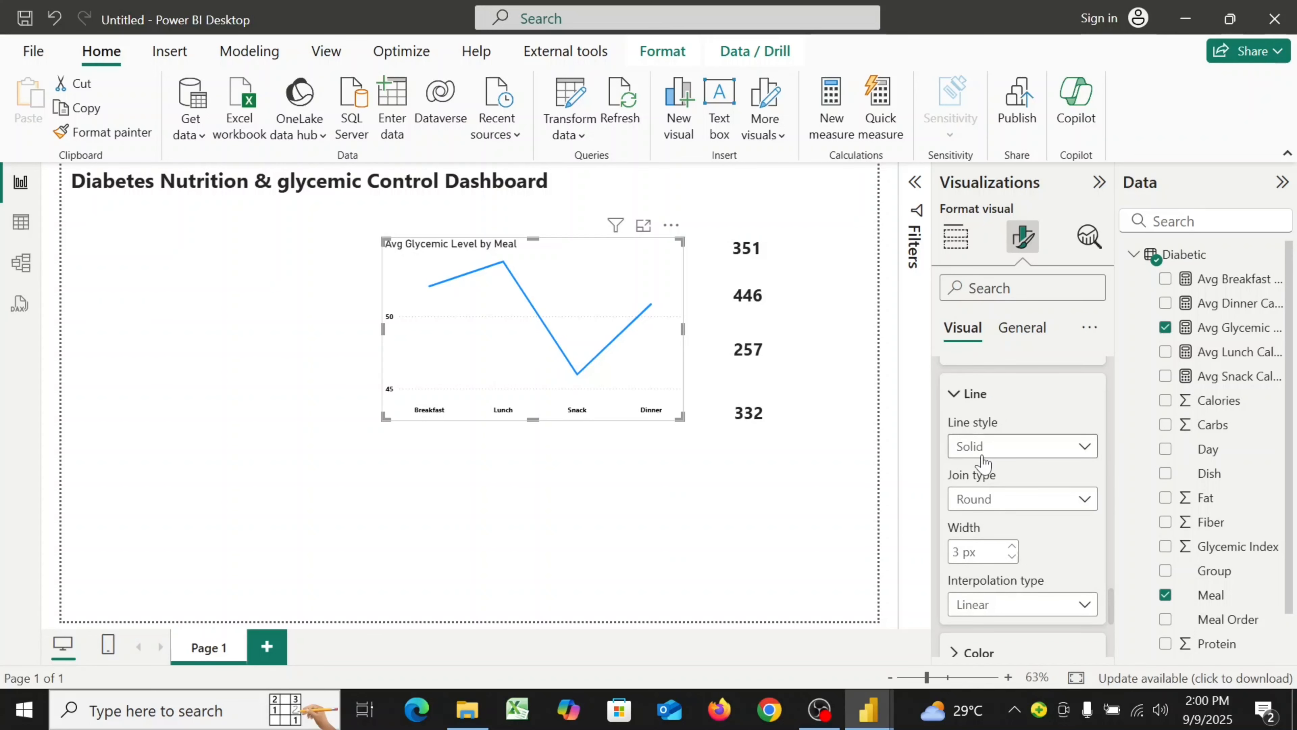
{"action": "scroll", "coordinate": [983, 463], "scroll_direction": "down", "scroll_amount": 2}
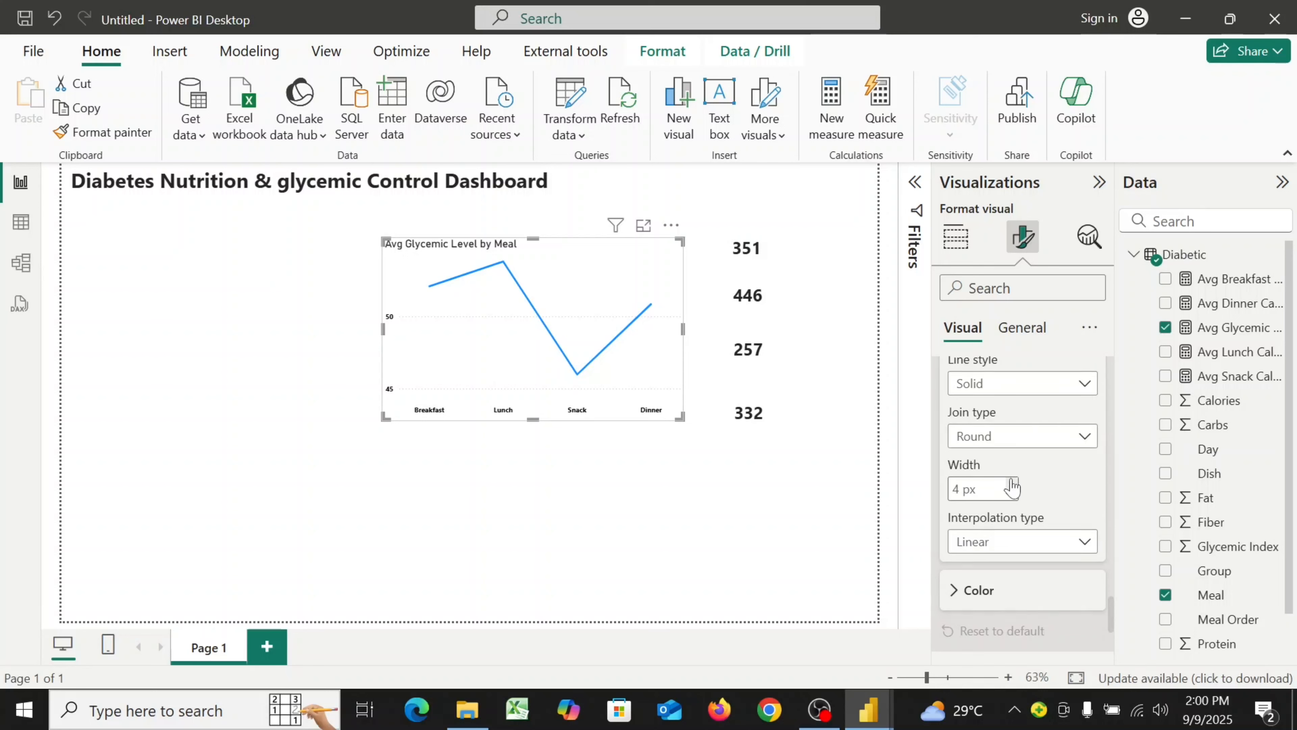
{"action": "scroll", "coordinate": [1059, 467], "scroll_direction": "down", "scroll_amount": 3}
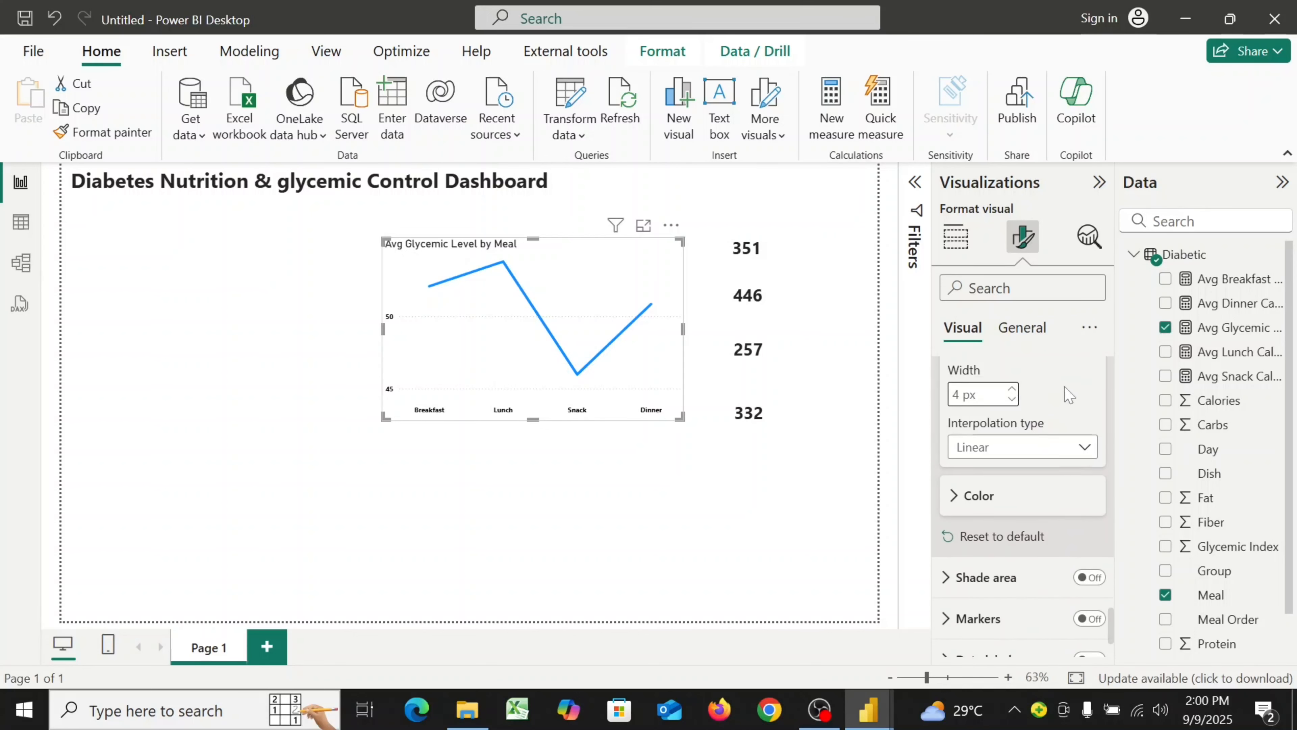
{"action": "left_click", "coordinate": [1088, 447]}
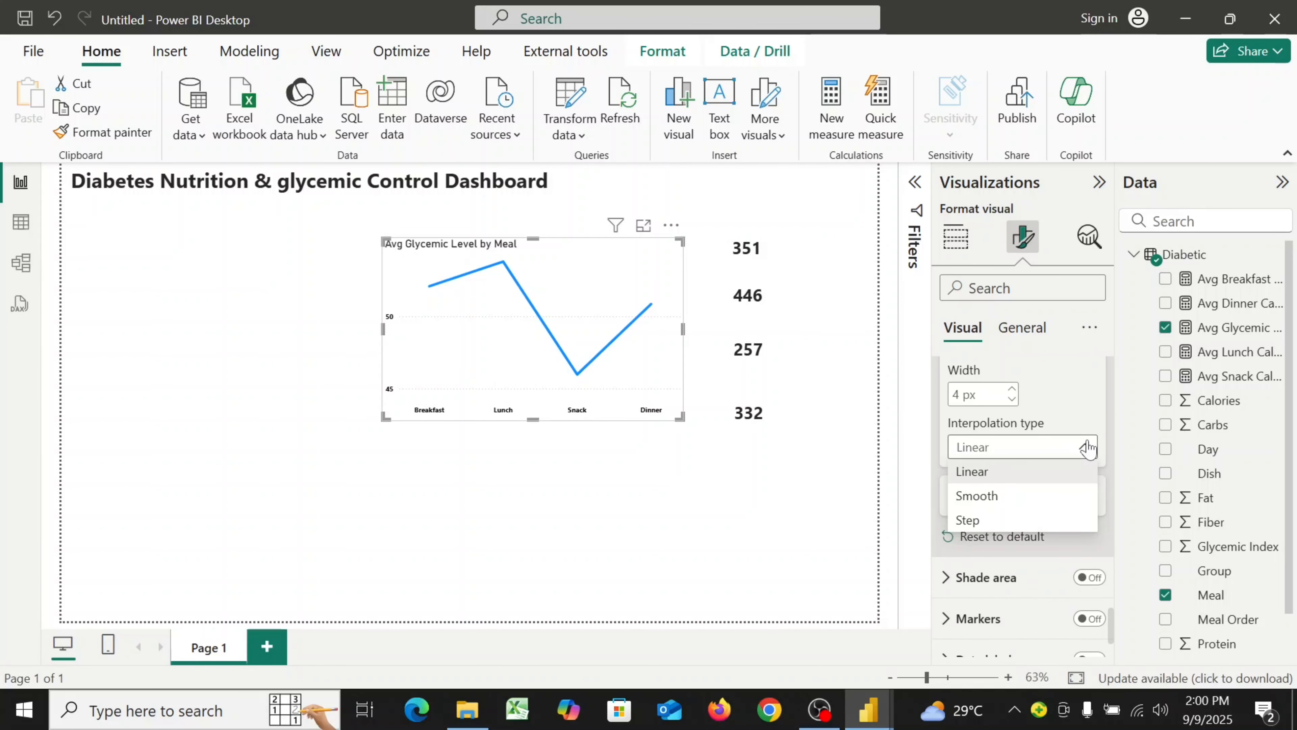
{"action": "left_click", "coordinate": [1006, 498]}
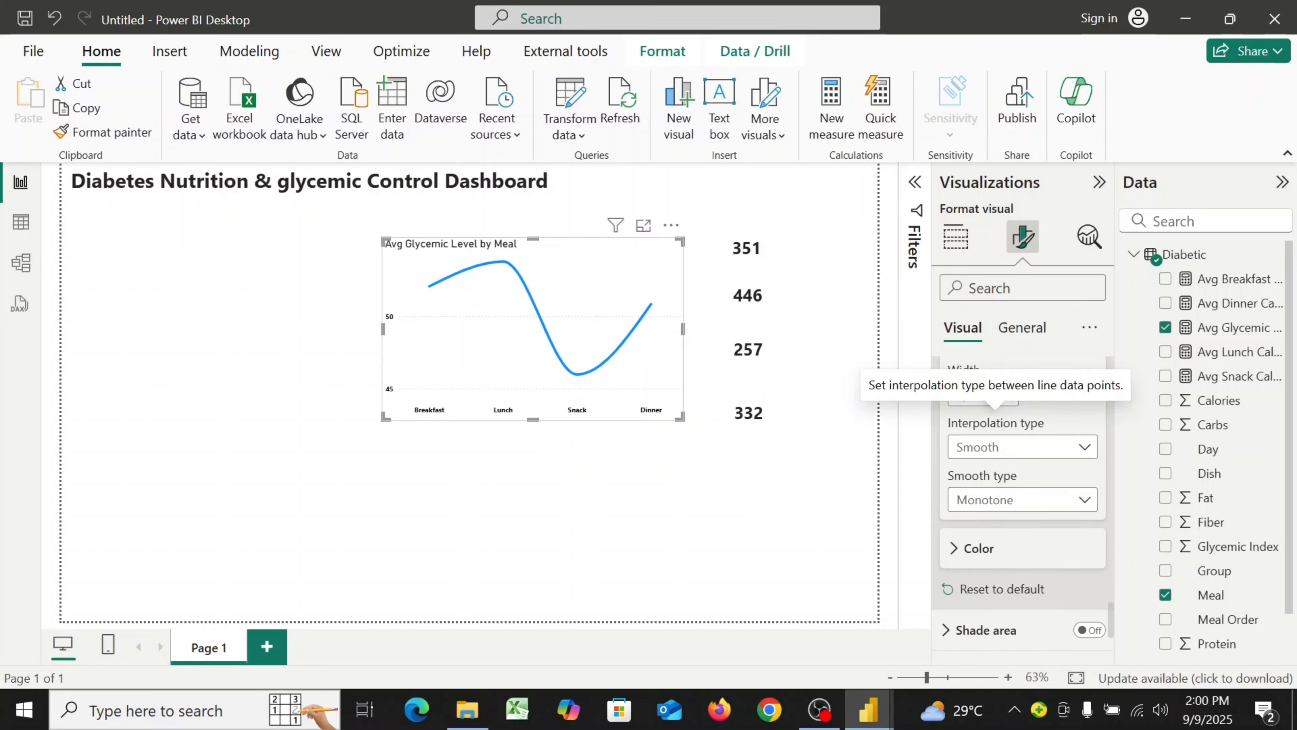
Set the line color to hex #505F1B
{"action": "scroll", "coordinate": [1030, 479], "scroll_direction": "down", "scroll_amount": 3}
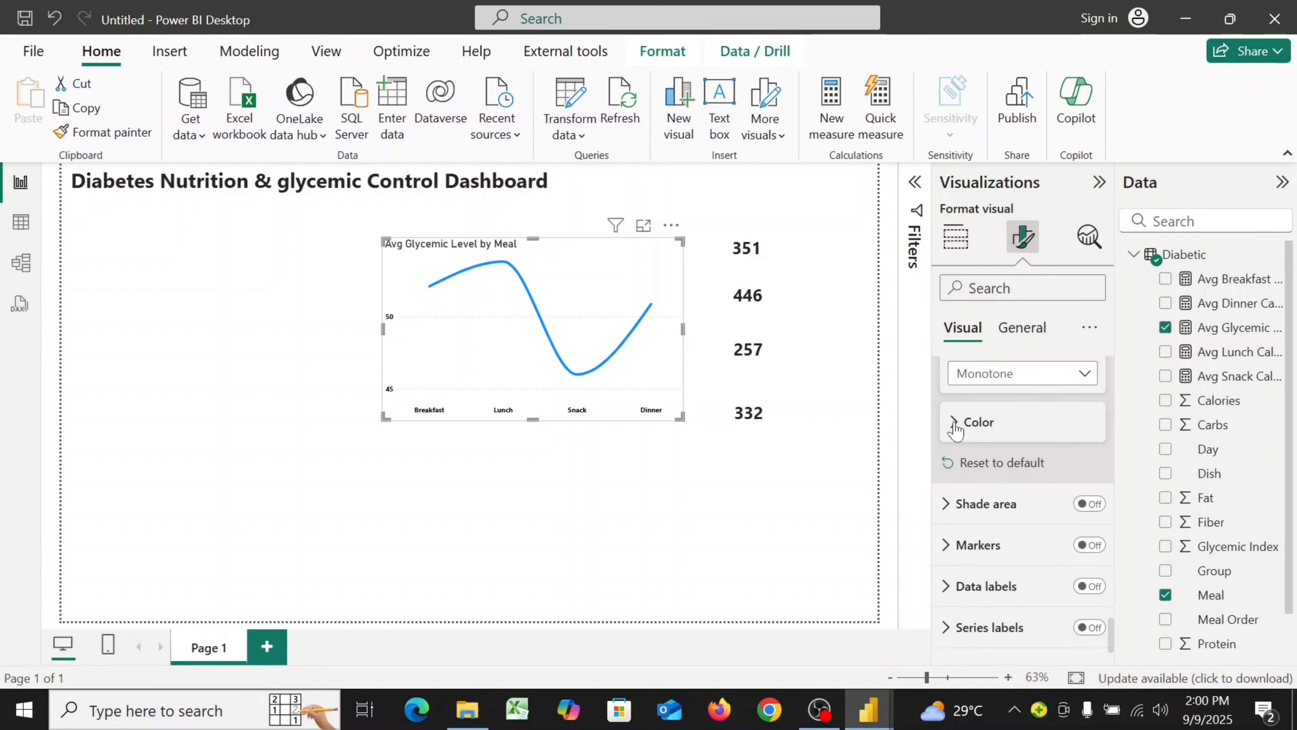
{"action": "left_click", "coordinate": [966, 432]}
{"action": "left_click", "coordinate": [986, 476]}
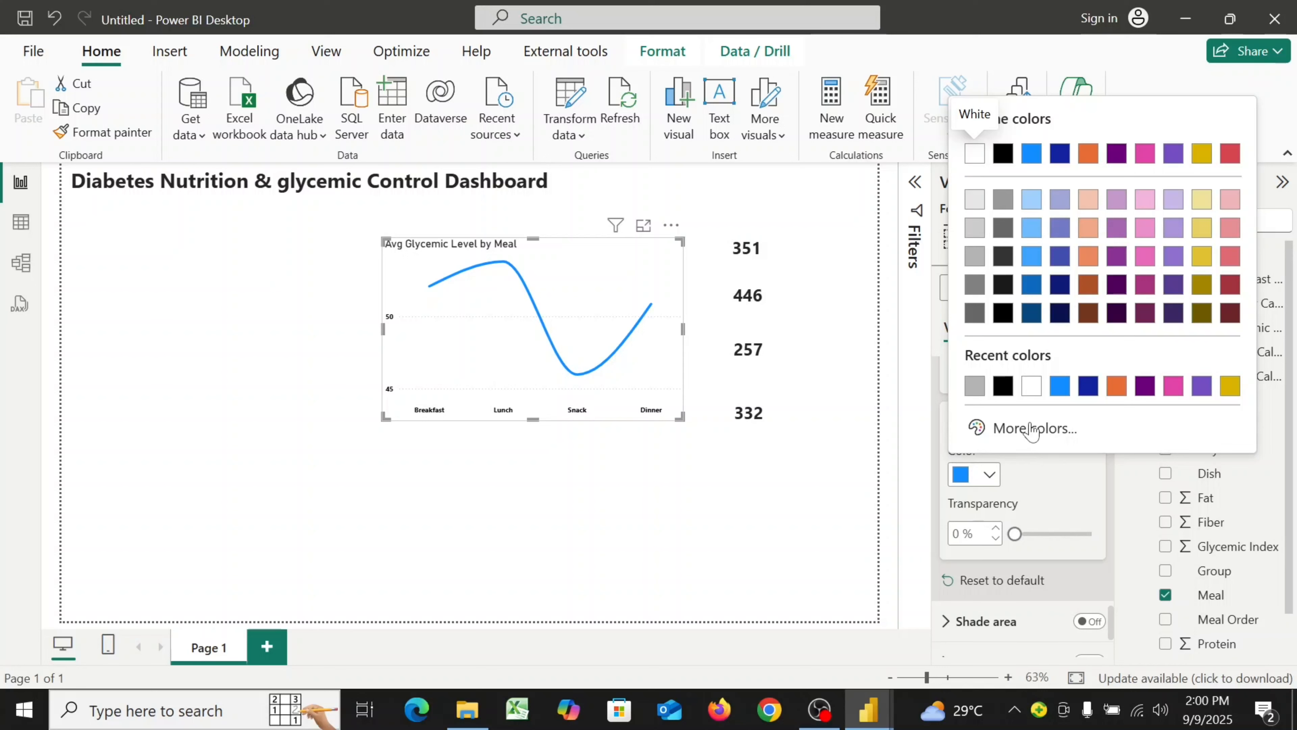
{"action": "left_click", "coordinate": [1043, 434]}
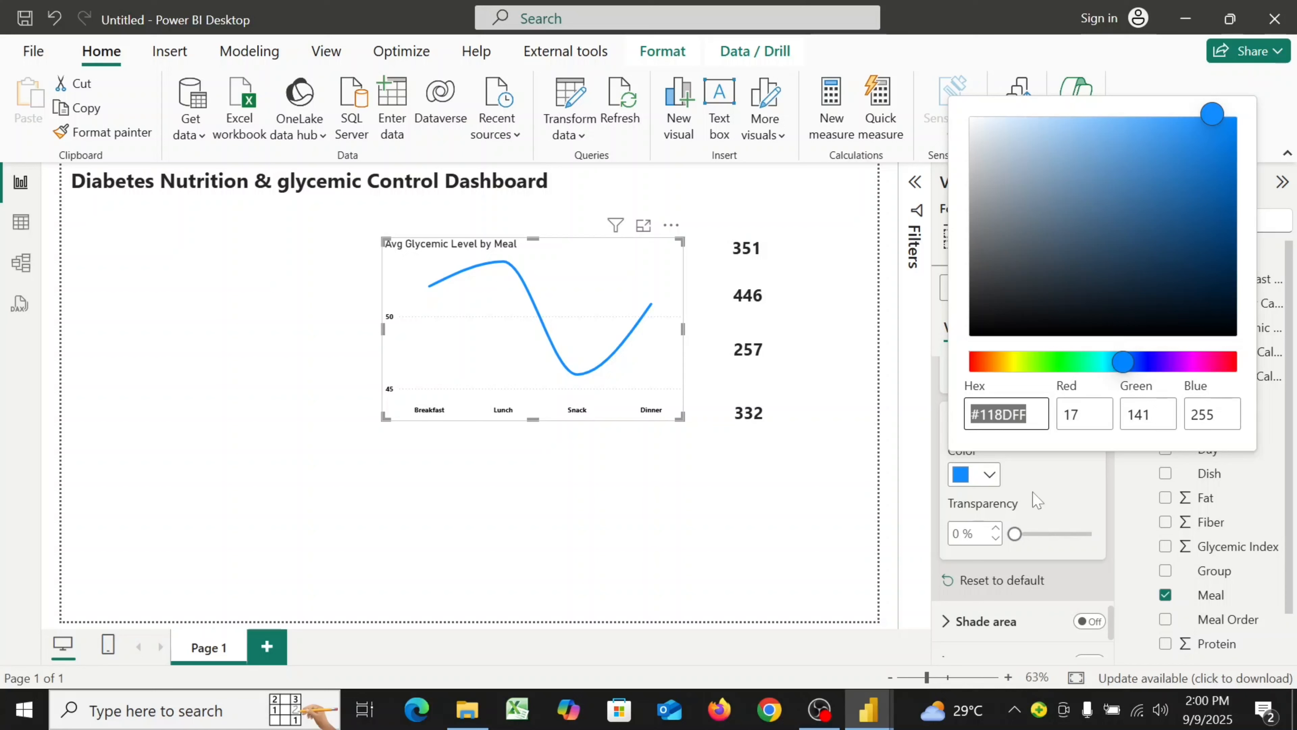
{"action": "type", "text": "#"}
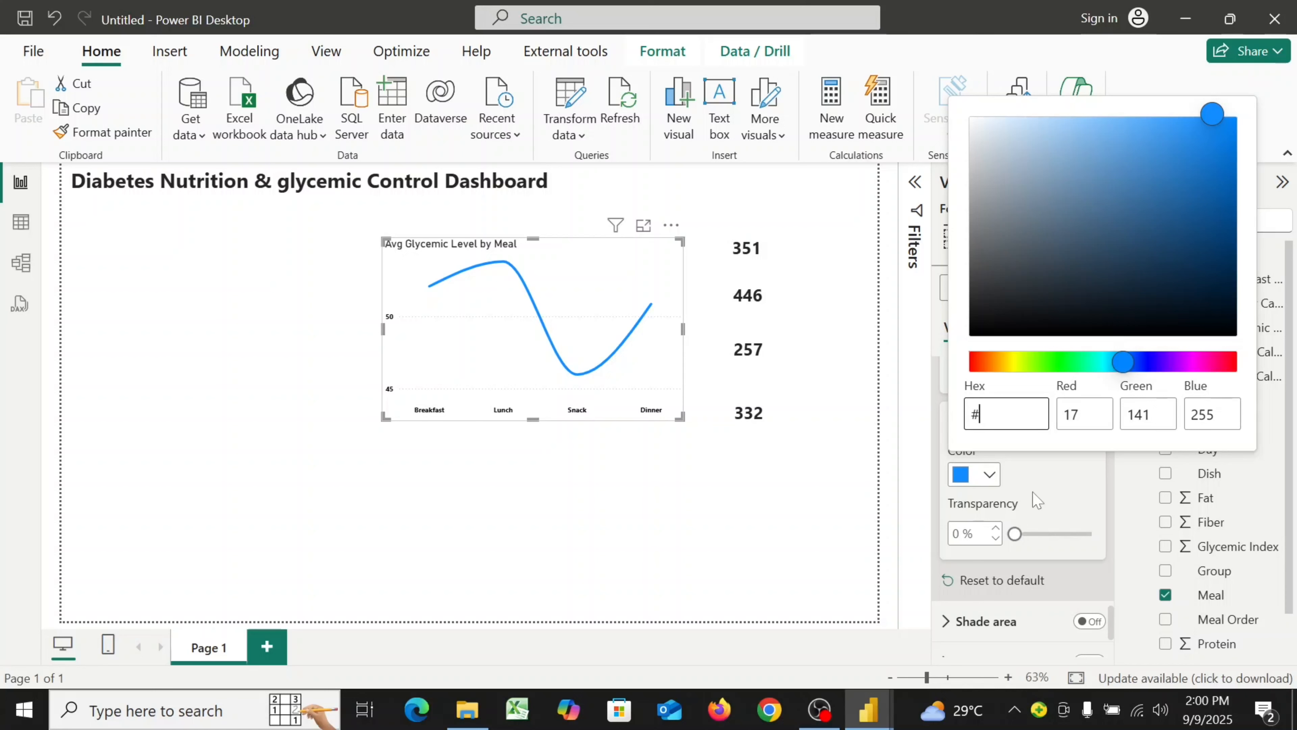
{"action": "type", "text": "505F1B"}
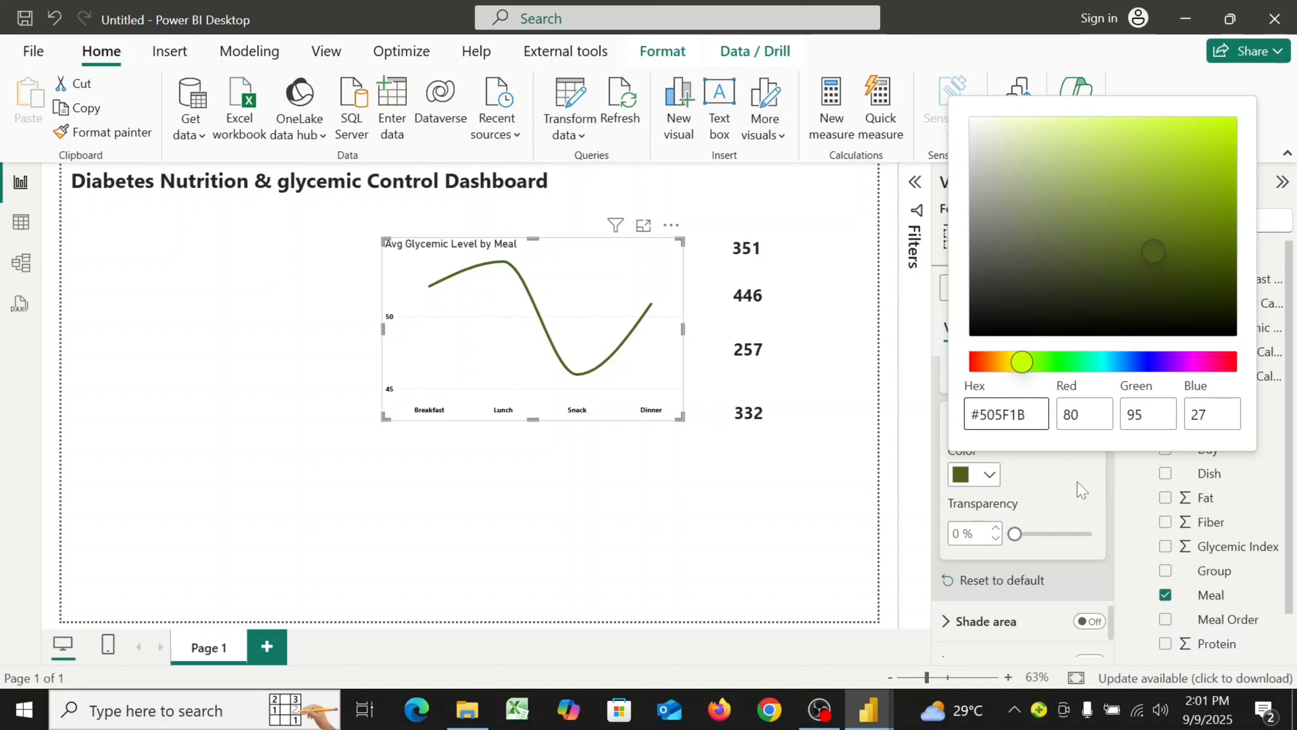
{"action": "left_click", "coordinate": [1074, 503]}
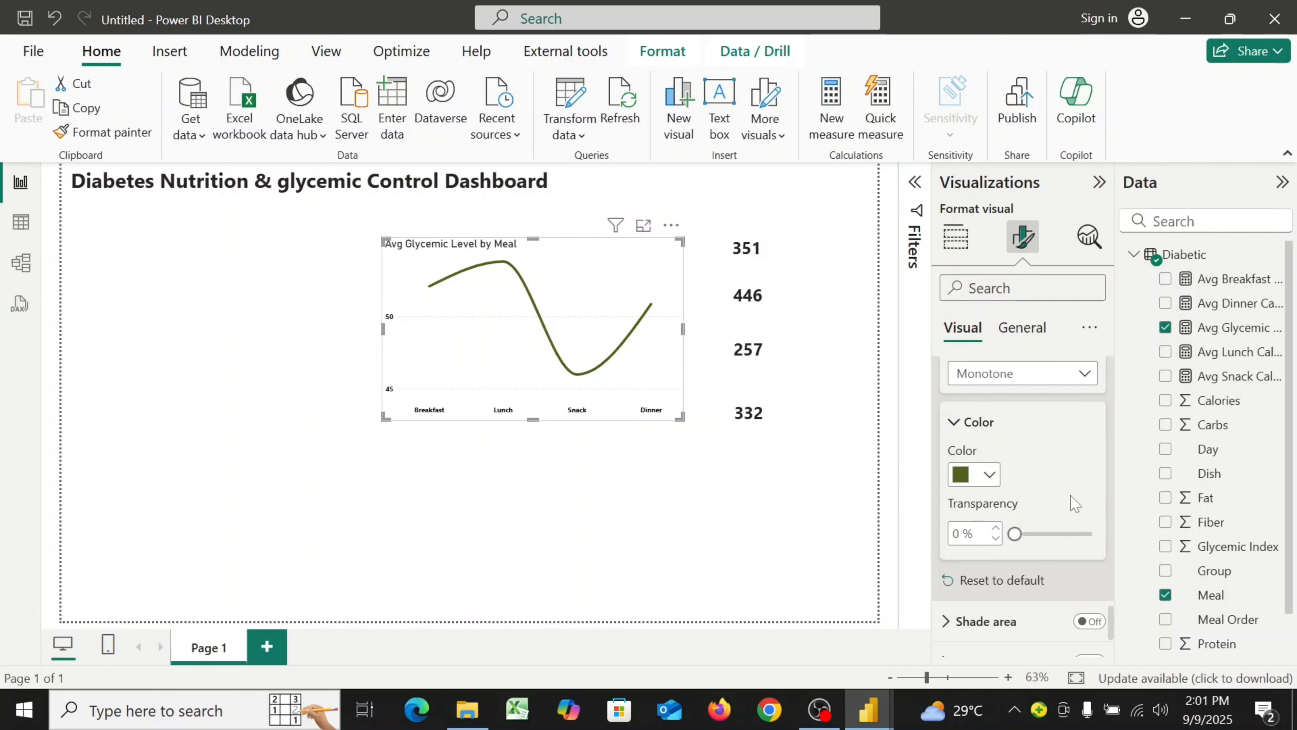
Turn on data labels and make the label values bold at font size 8
{"action": "scroll", "coordinate": [1075, 504], "scroll_direction": "down", "scroll_amount": 3}
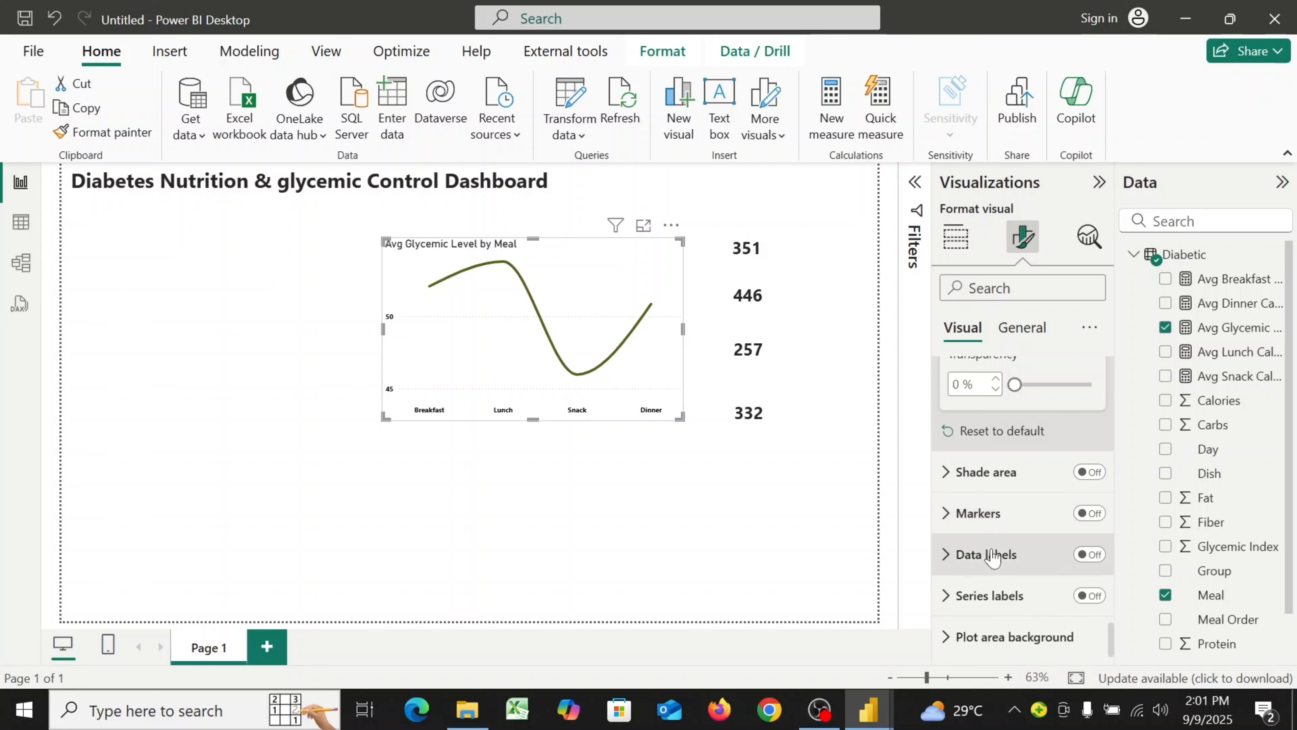
{"action": "left_click", "coordinate": [1093, 556]}
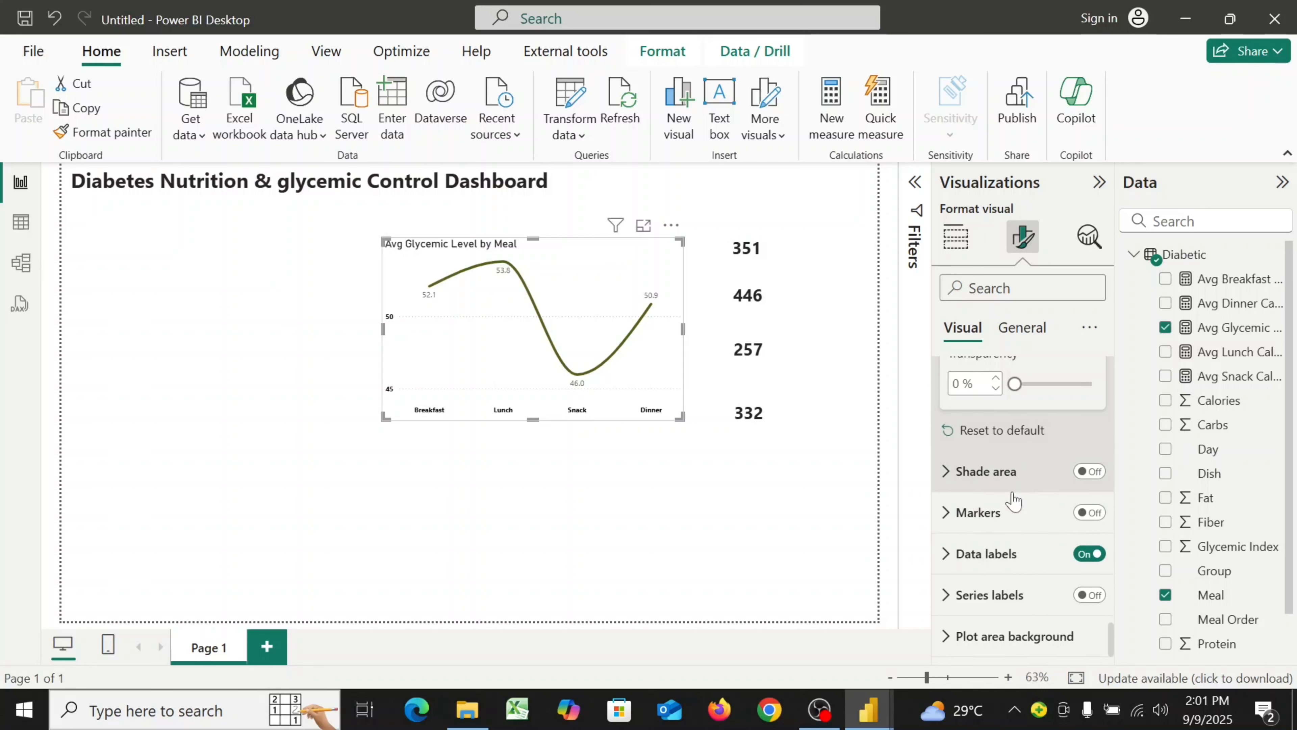
{"action": "left_click", "coordinate": [948, 562]}
{"action": "scroll", "coordinate": [949, 567], "scroll_direction": "down", "scroll_amount": 5}
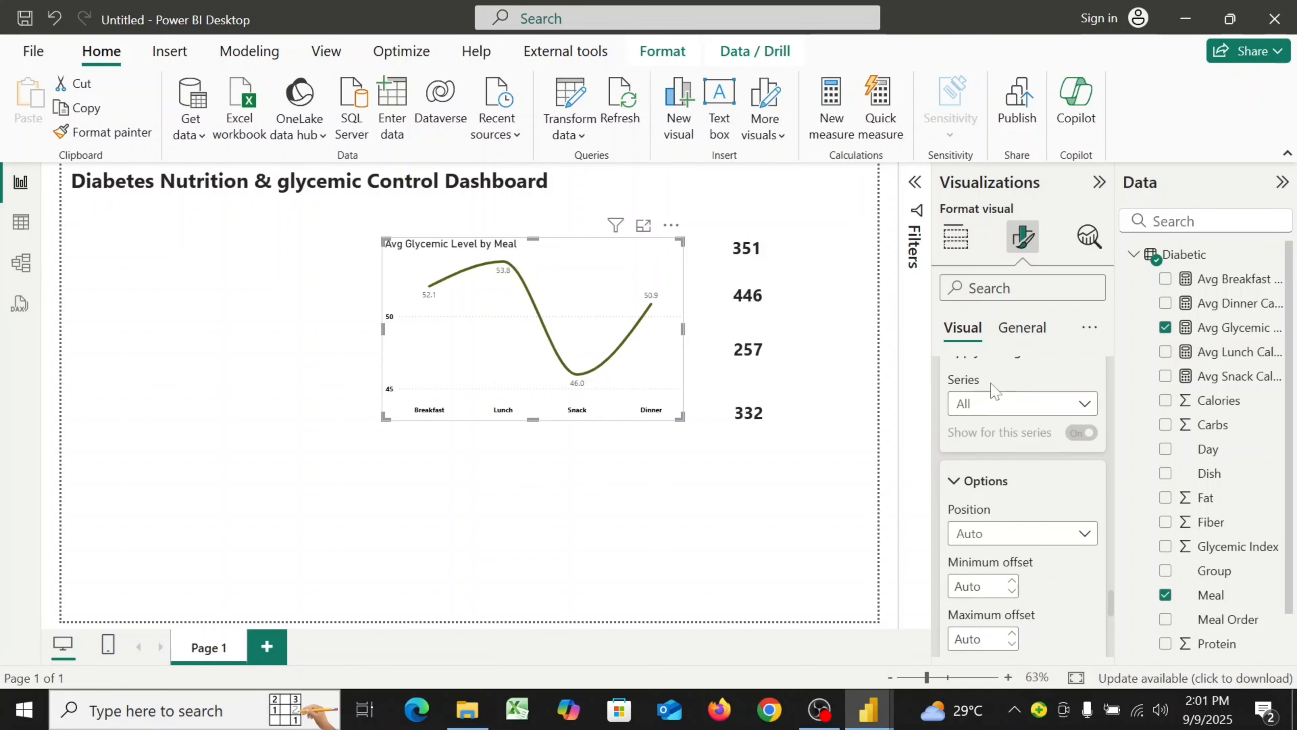
{"action": "scroll", "coordinate": [1020, 419], "scroll_direction": "down", "scroll_amount": 6}
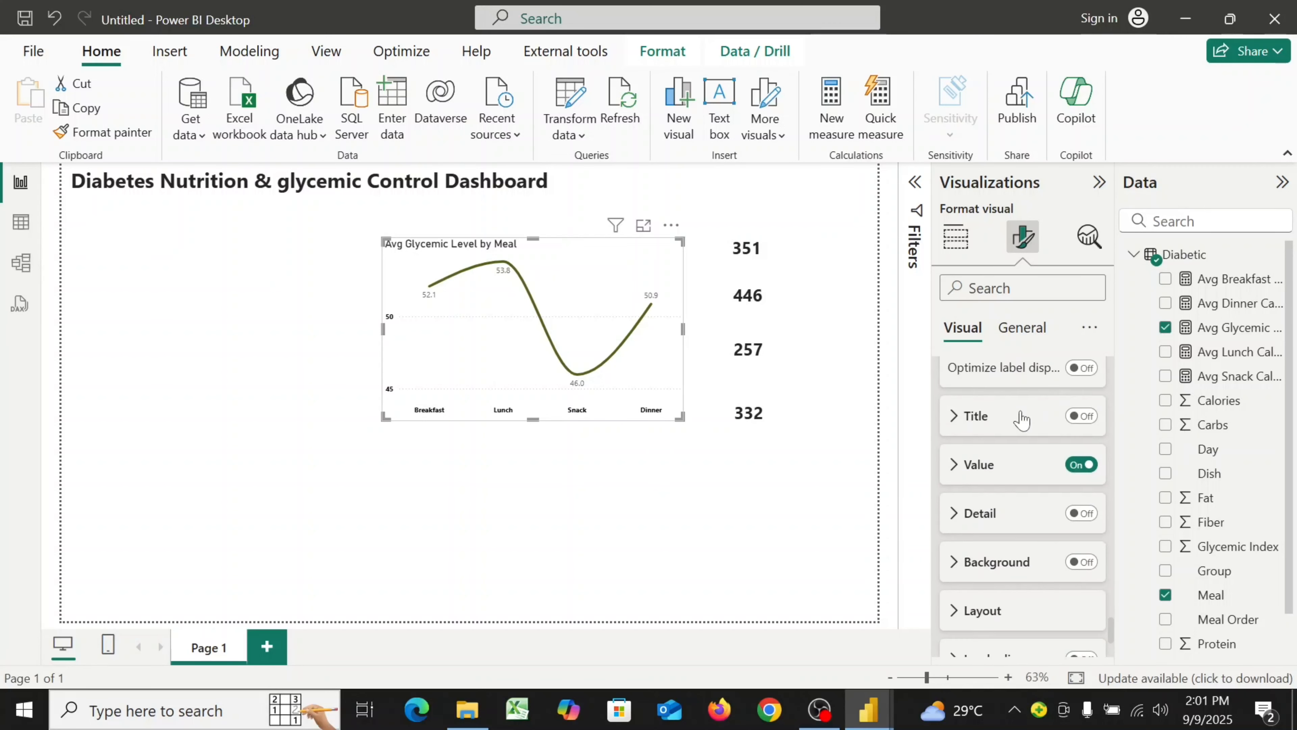
{"action": "left_click", "coordinate": [955, 475]}
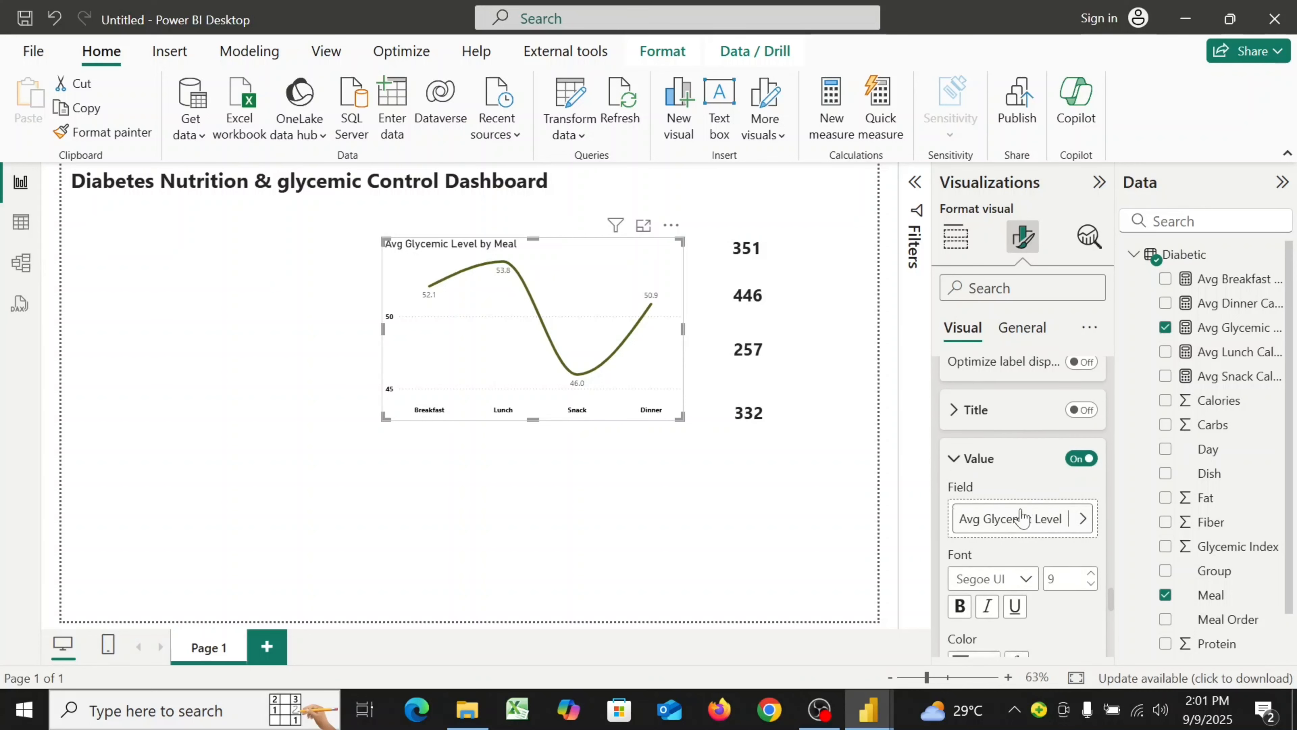
{"action": "scroll", "coordinate": [1020, 516], "scroll_direction": "down", "scroll_amount": 3}
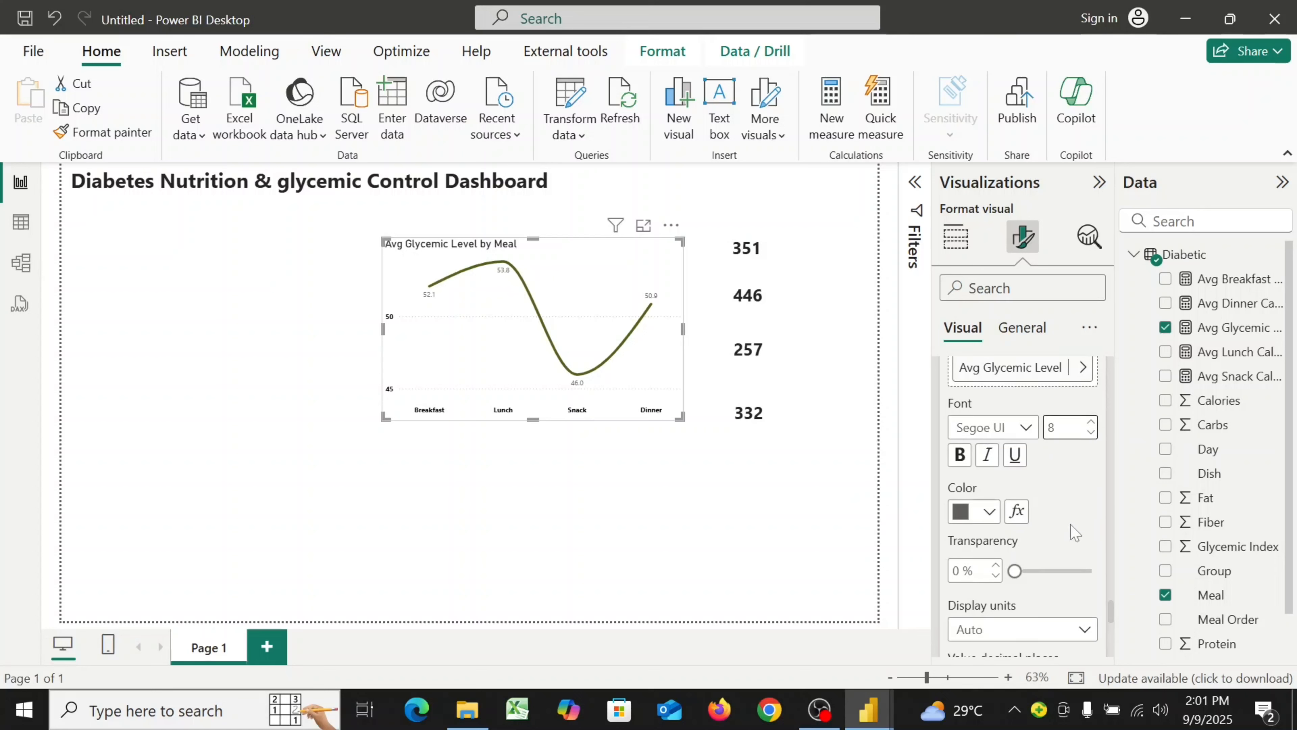
{"action": "left_click", "coordinate": [960, 460]}
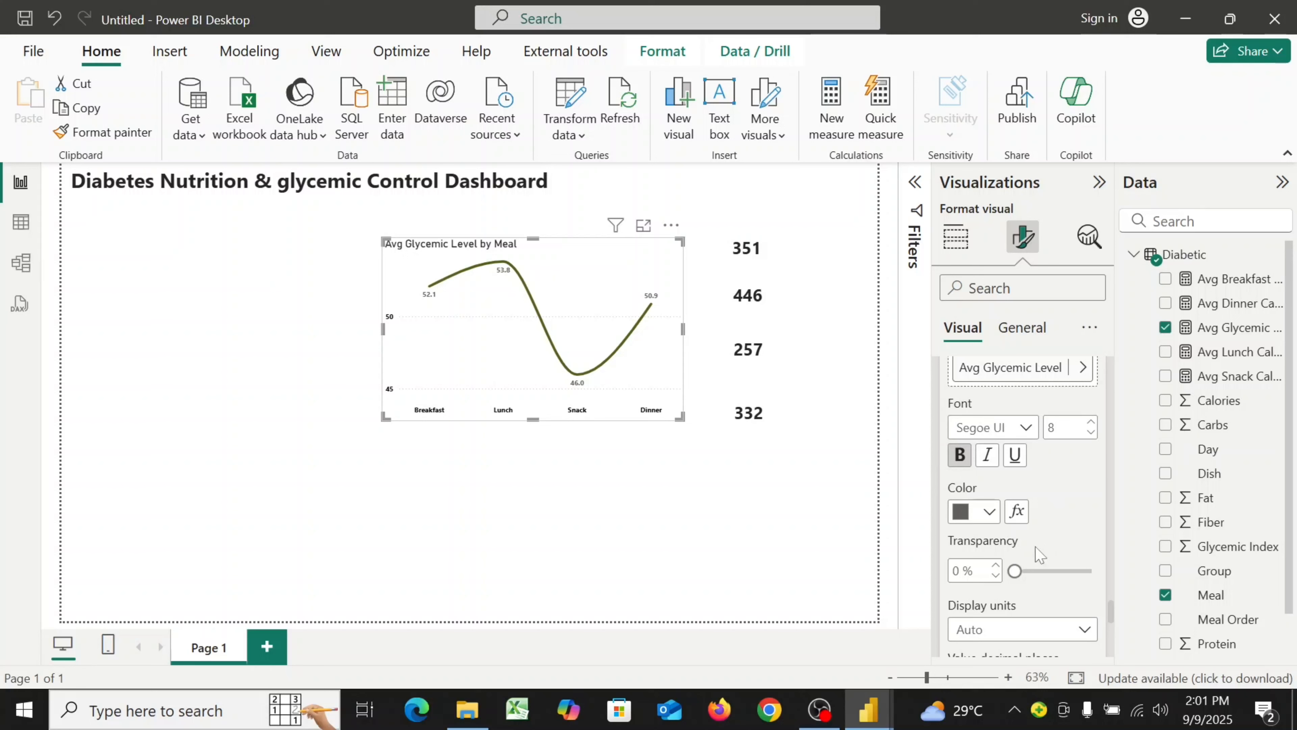
Set the data label value color to hex #666666
{"action": "left_click", "coordinate": [988, 513]}
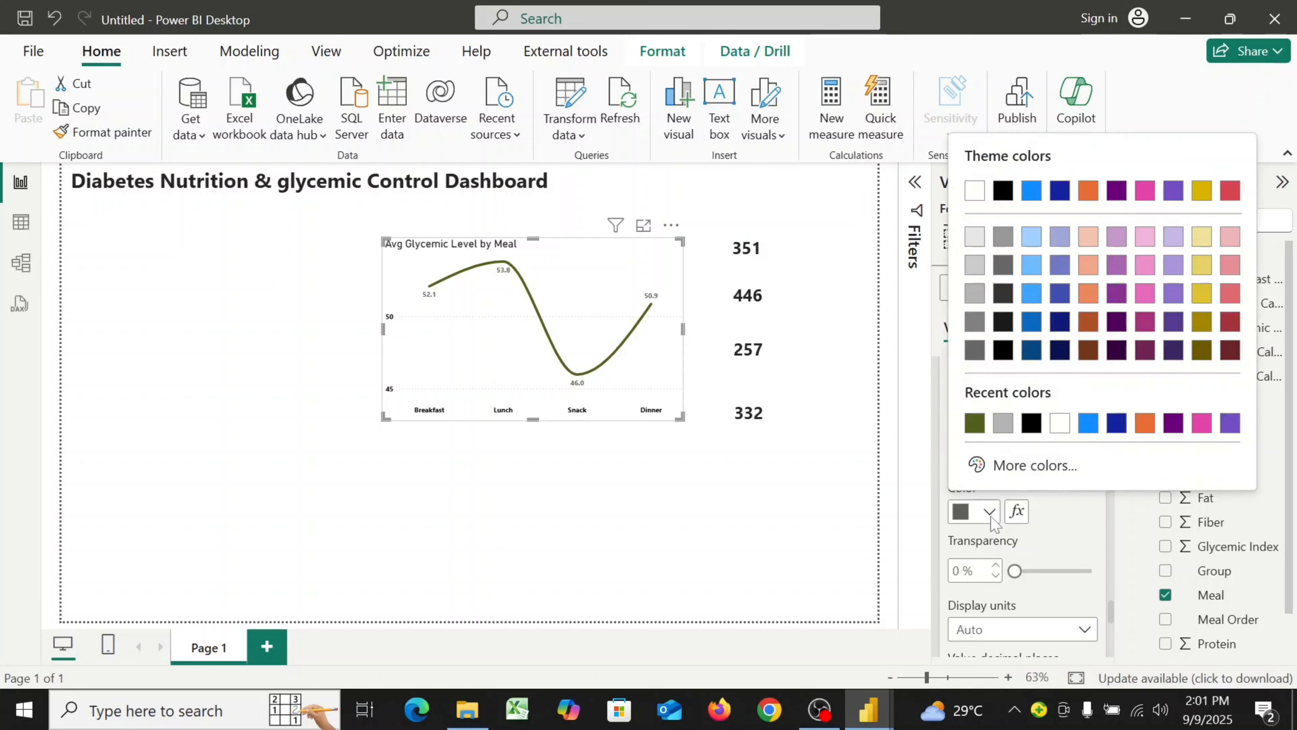
{"action": "left_click", "coordinate": [1024, 464]}
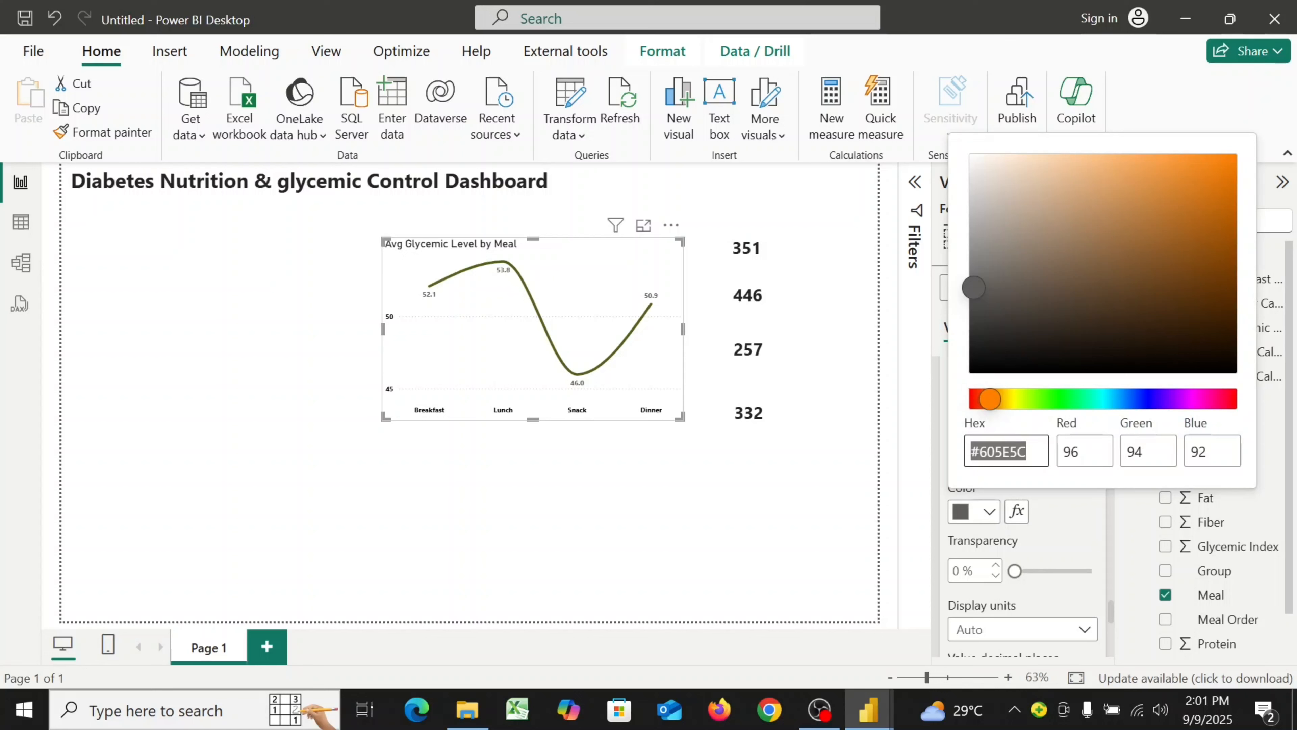
{"action": "key", "text": "End"}
{"action": "key", "text": "BackSpace"}
{"action": "key", "text": "BackSpace"}
{"action": "key", "text": "BackSpace"}
{"action": "key", "text": "BackSpace"}
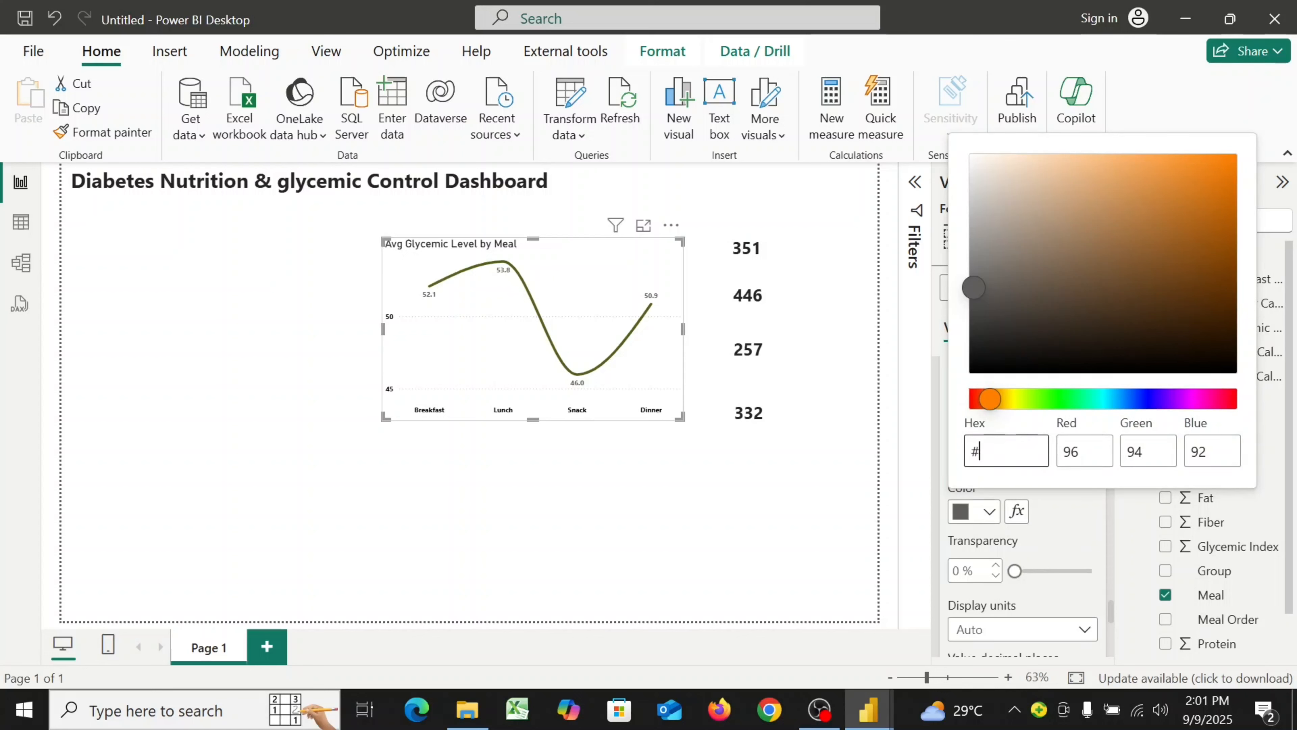
{"action": "type", "text": "8"}
{"action": "type", "text": "666666"}
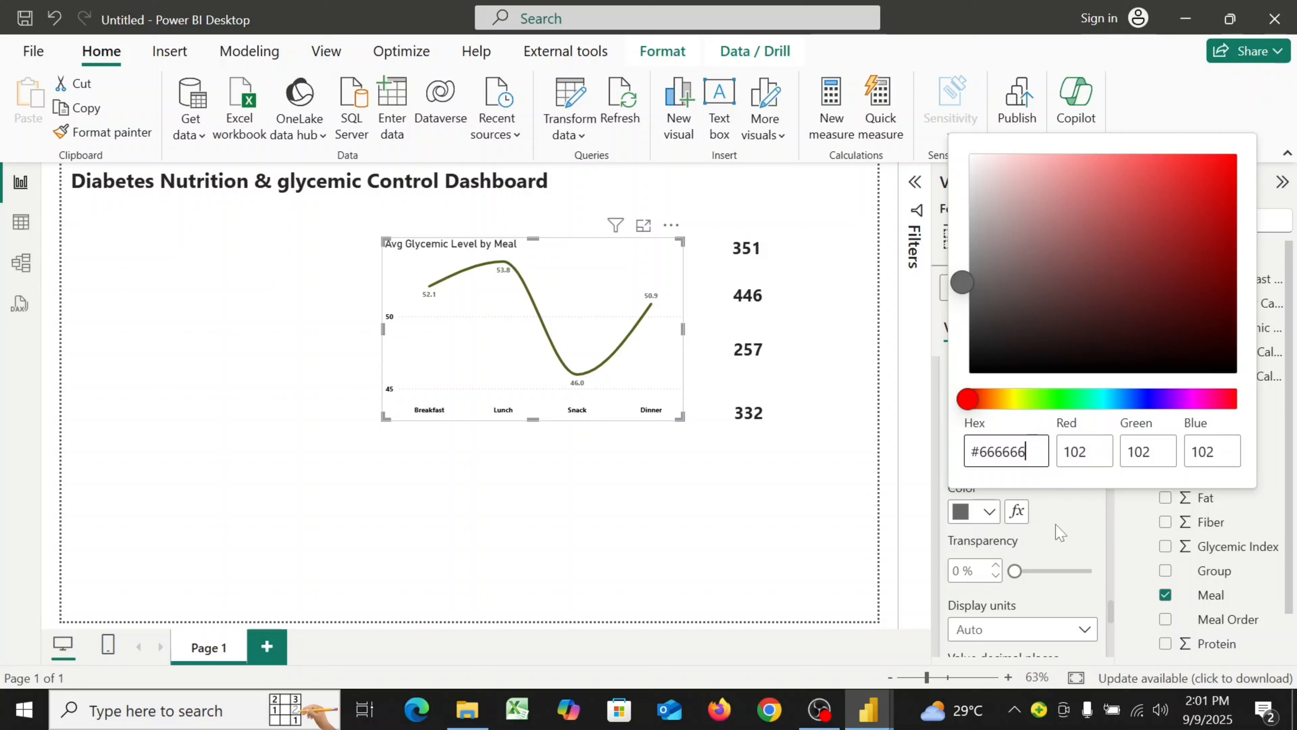
{"action": "left_click", "coordinate": [1056, 541]}
{"action": "scroll", "coordinate": [1056, 541], "scroll_direction": "down", "scroll_amount": 5}
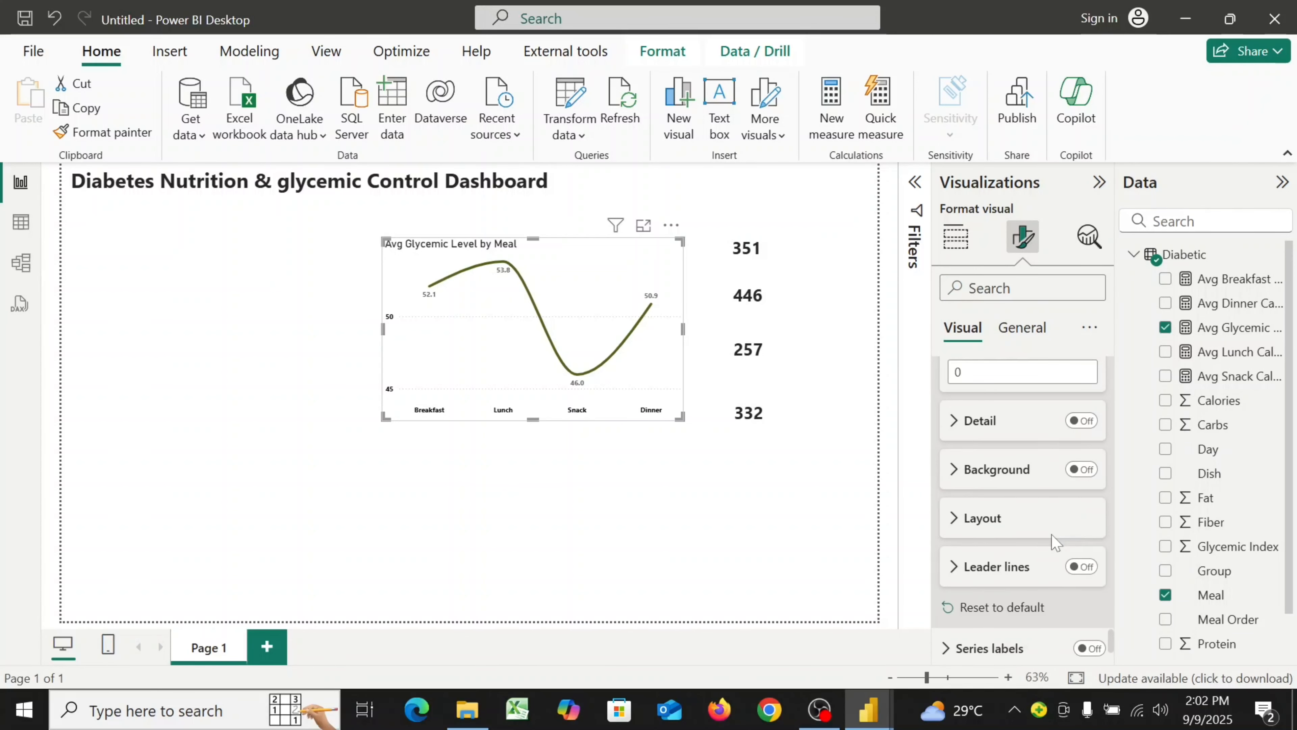
{"action": "scroll", "coordinate": [1056, 542], "scroll_direction": "down", "scroll_amount": 2}
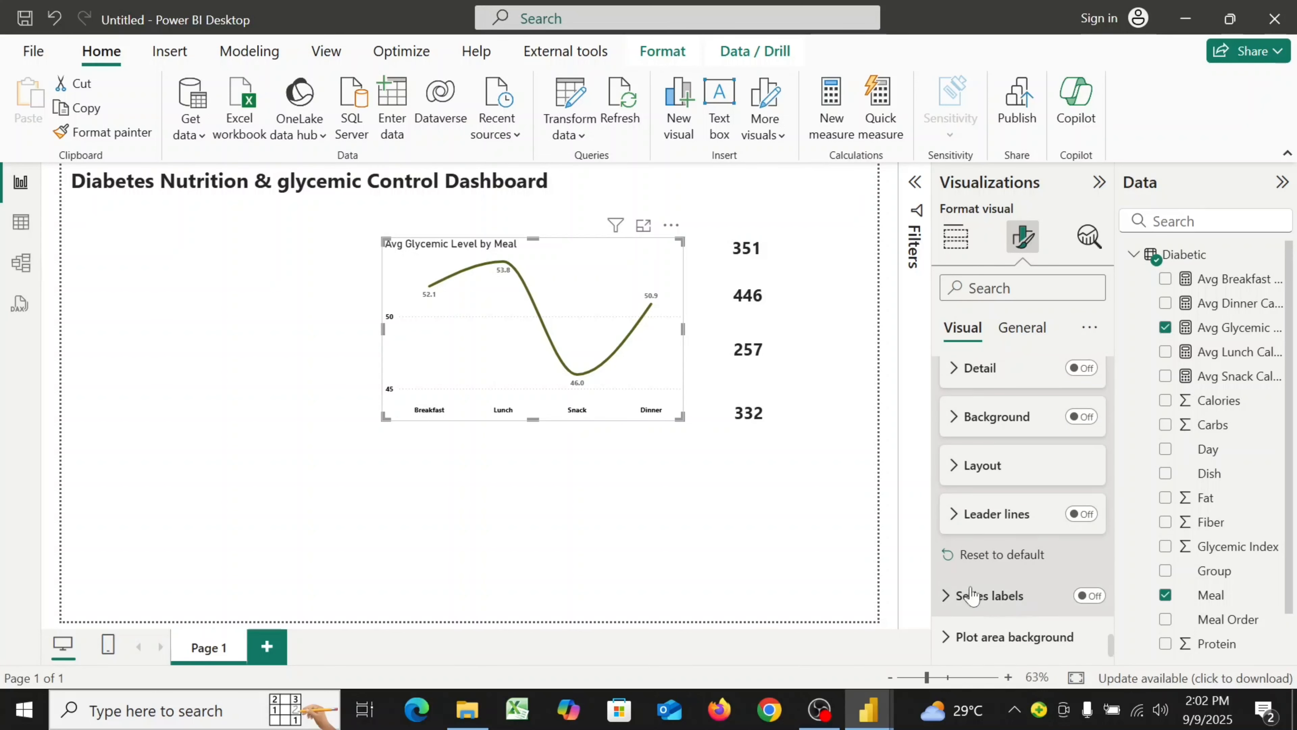
Rename the line chart's title to "Average Glycemia Level by Meal"
{"action": "left_click", "coordinate": [1022, 329]}
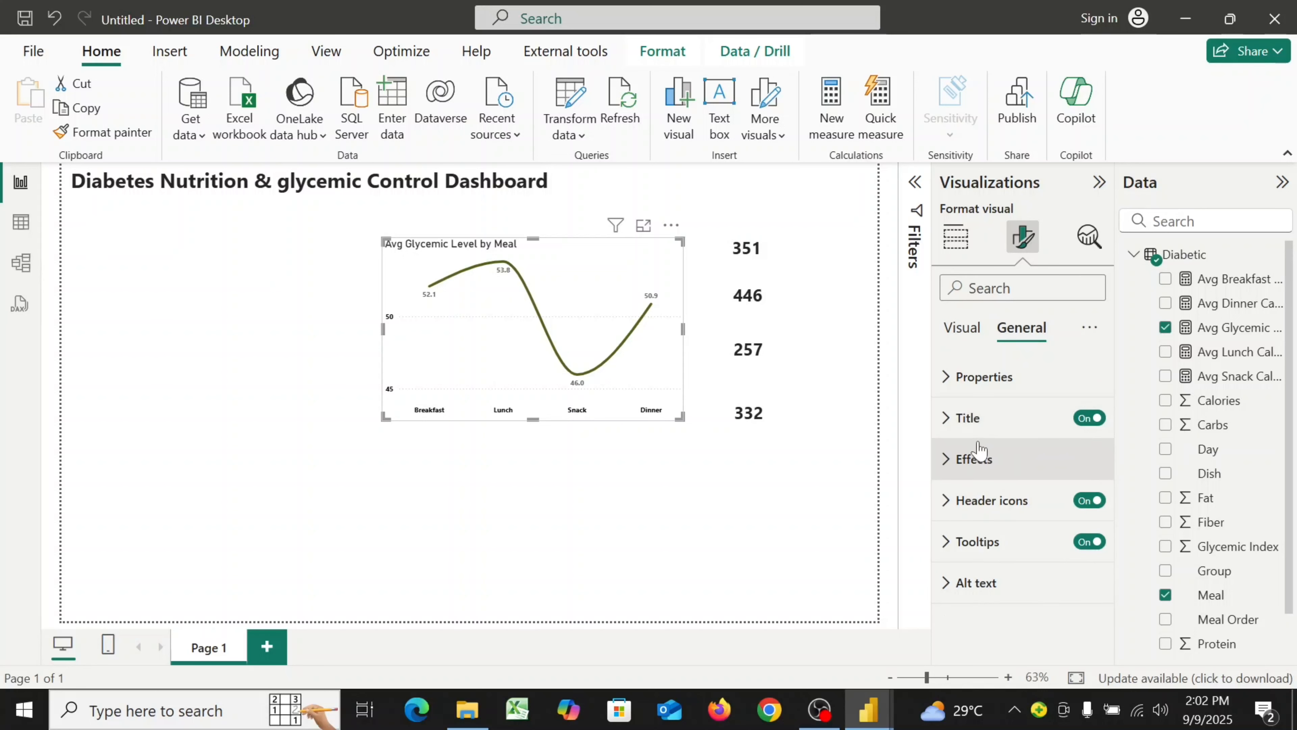
{"action": "left_click", "coordinate": [949, 428]}
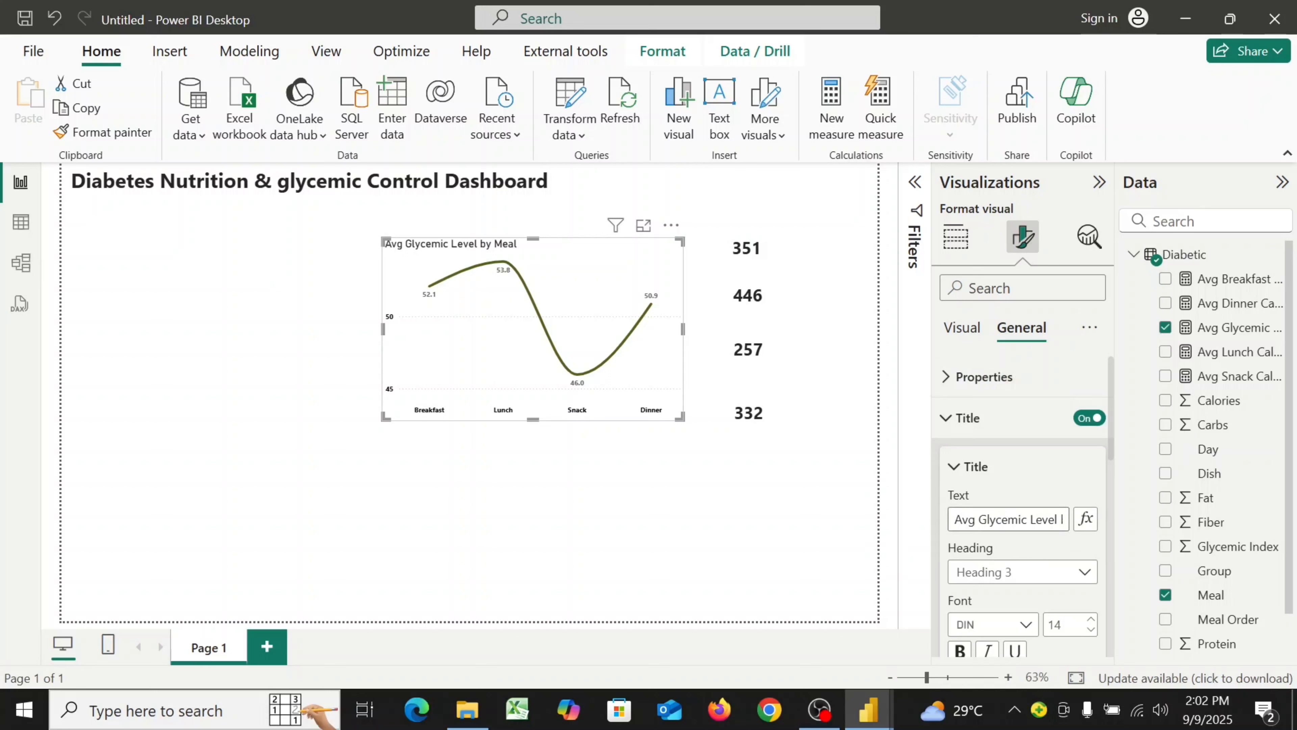
{"action": "left_click_drag", "start_coordinate": [955, 519], "coordinate": [1098, 526]}
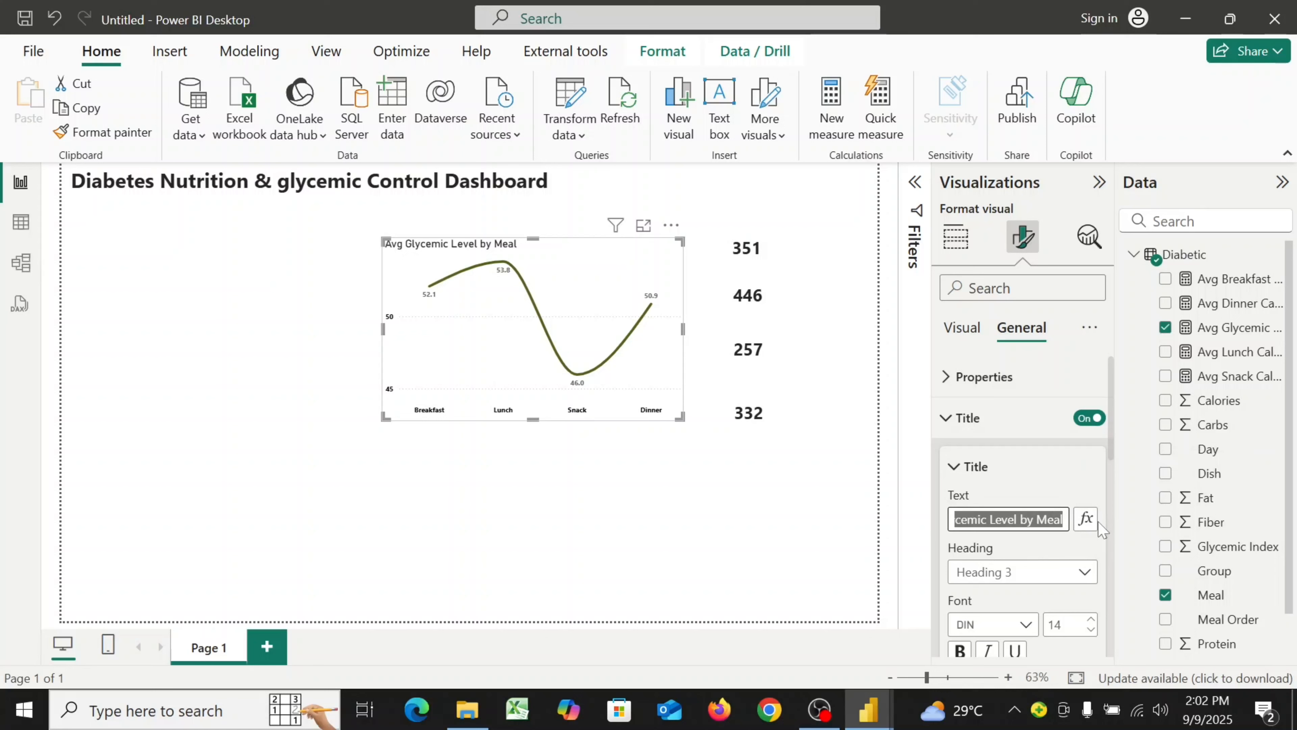
{"action": "type", "text": "Av"}
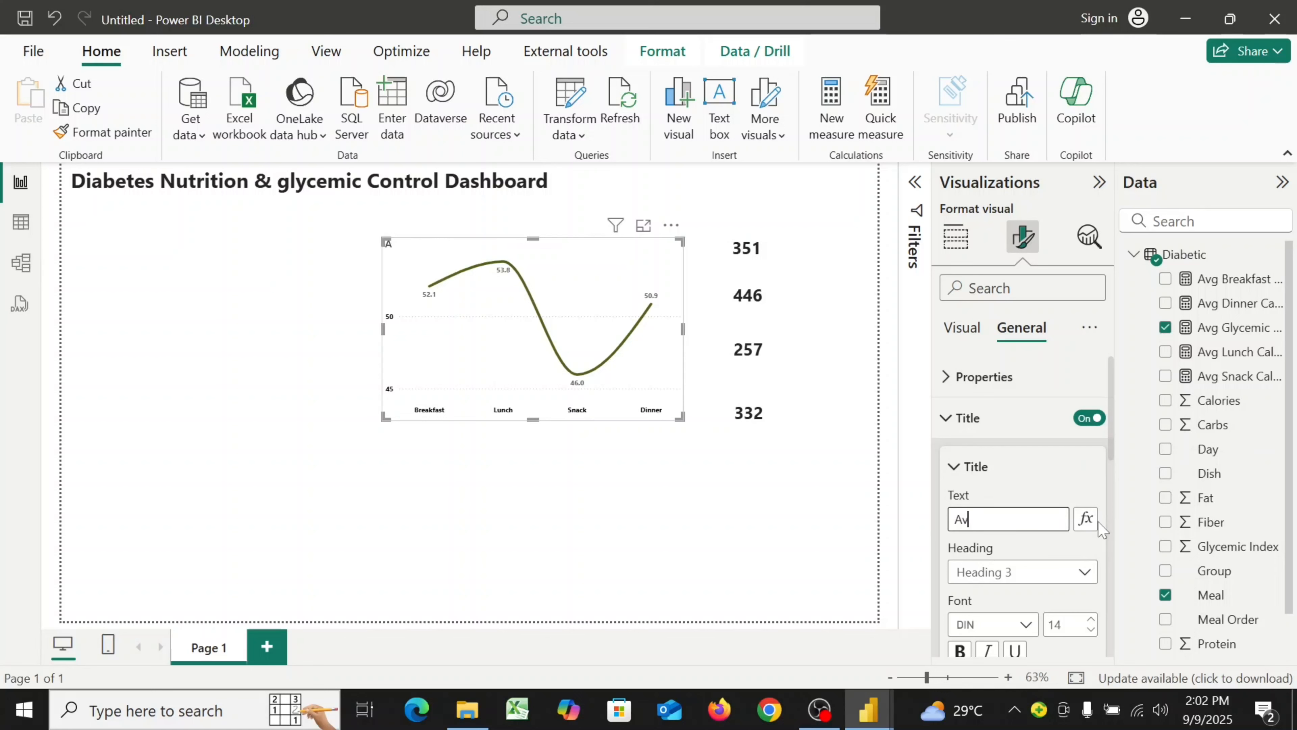
{"action": "type", "text": "erage Glycemia"}
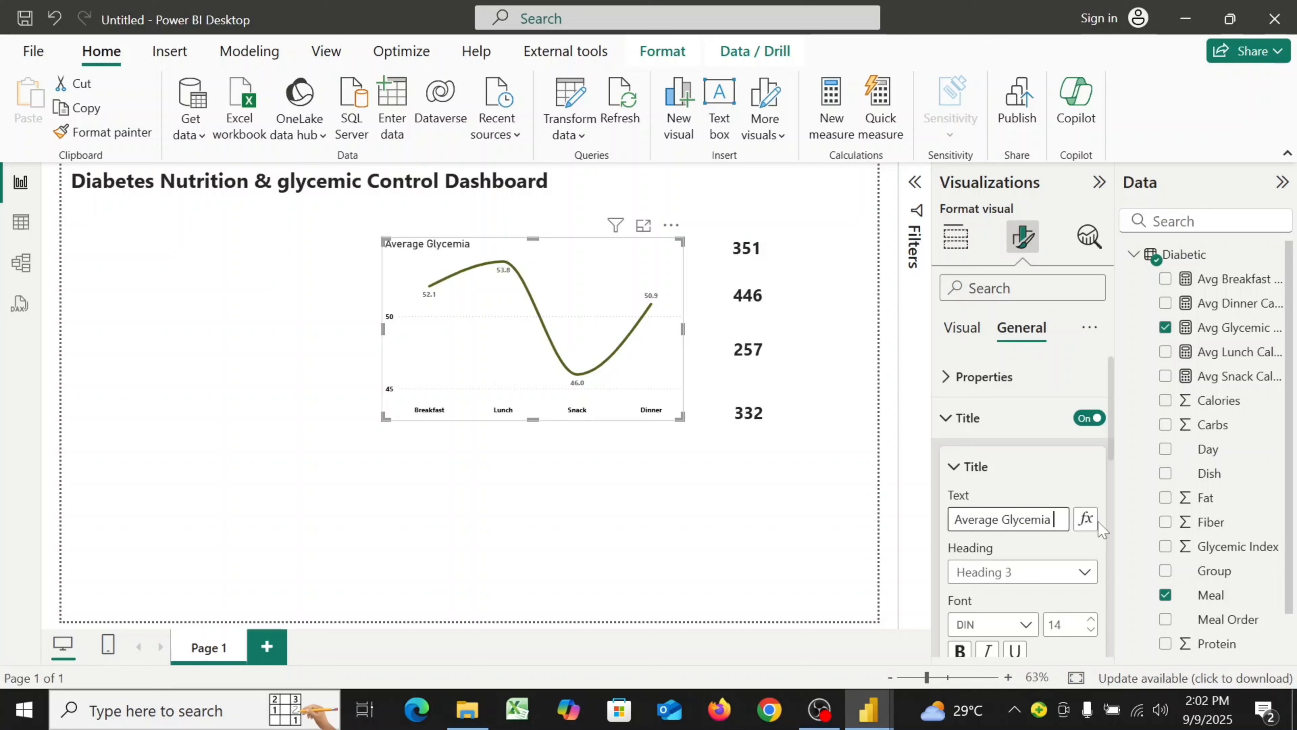
{"action": "type", "text": " Level"}
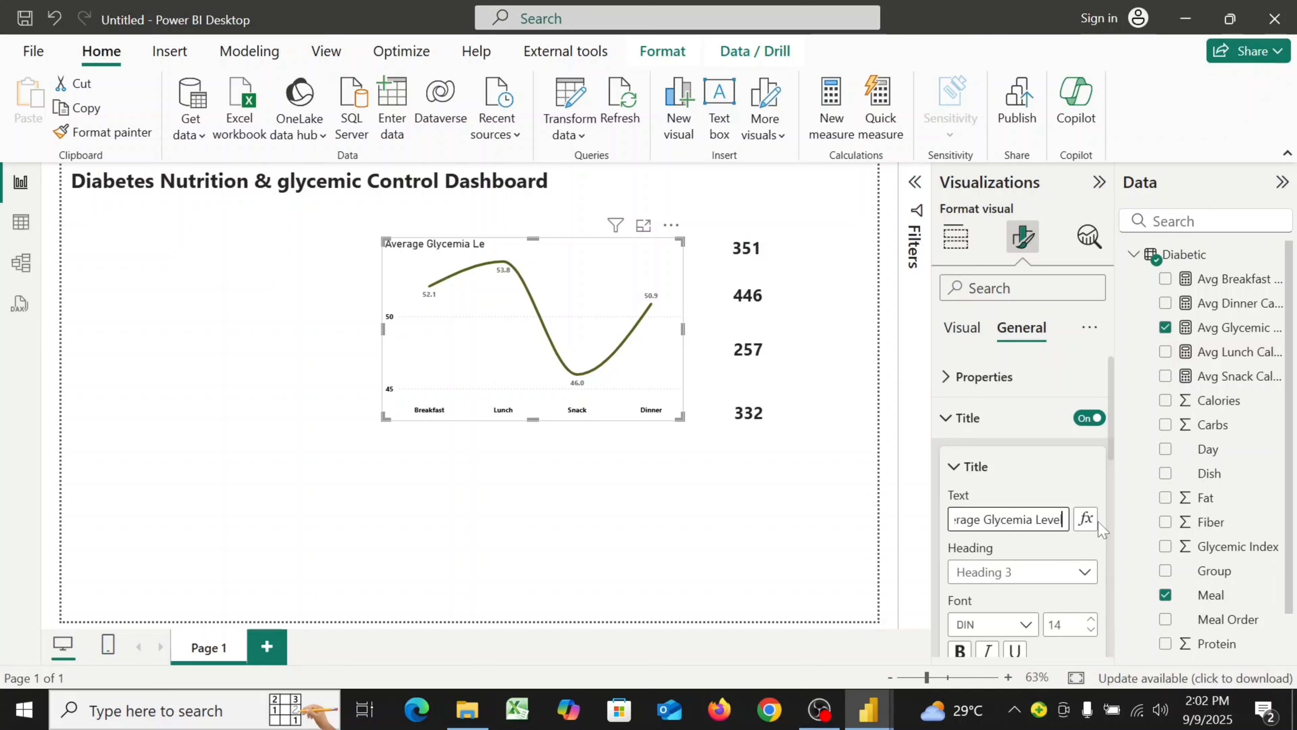
{"action": "type", "text": " by"}
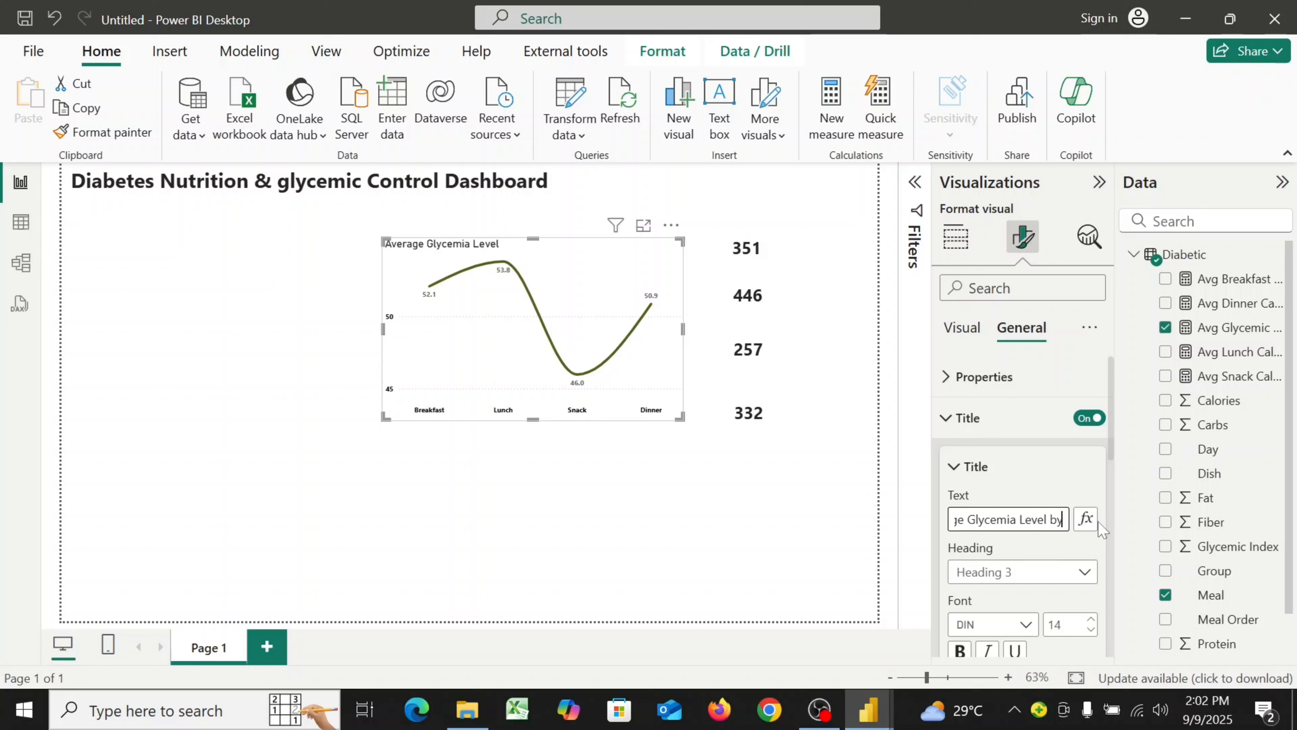
{"action": "type", "text": " Meal"}
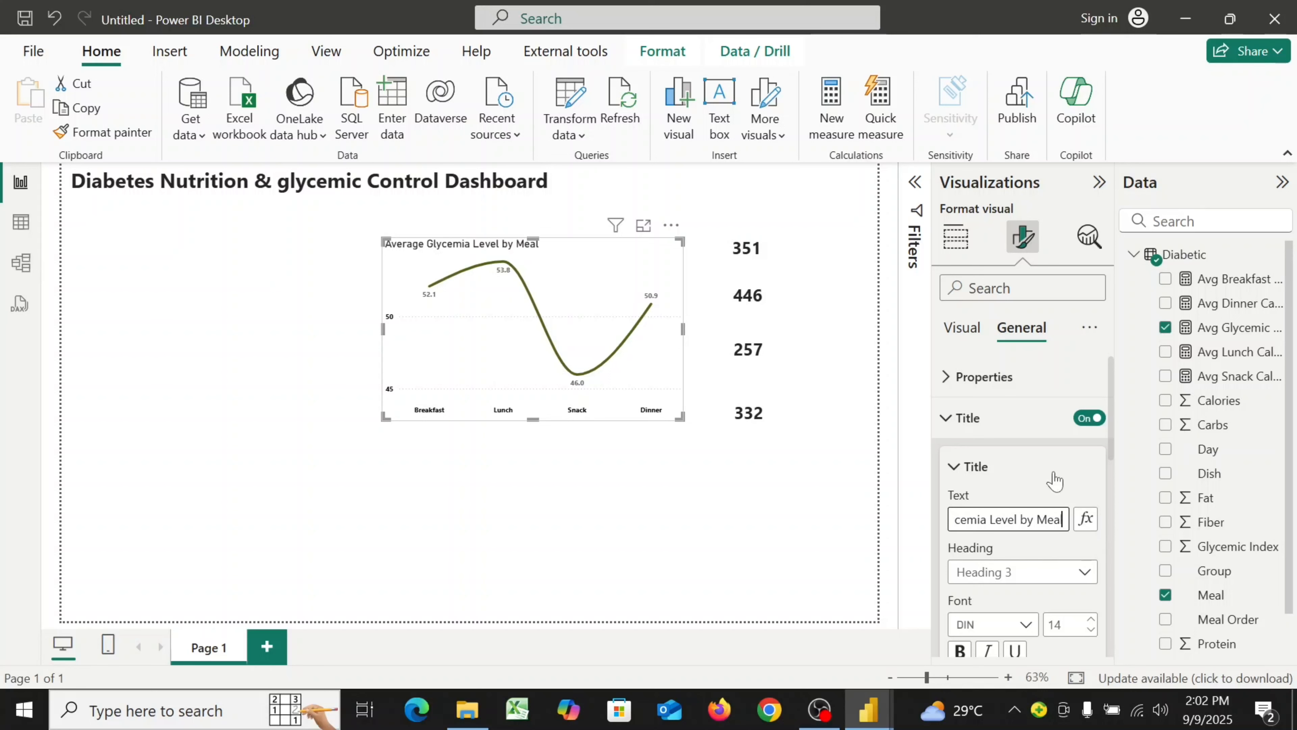
Set the title font to Segoe UI, size 12, and make it bold
{"action": "scroll", "coordinate": [1056, 483], "scroll_direction": "down", "scroll_amount": 5}
{"action": "scroll", "coordinate": [1057, 480], "scroll_direction": "up", "scroll_amount": 1}
{"action": "scroll", "coordinate": [1058, 480], "scroll_direction": "up", "scroll_amount": 2}
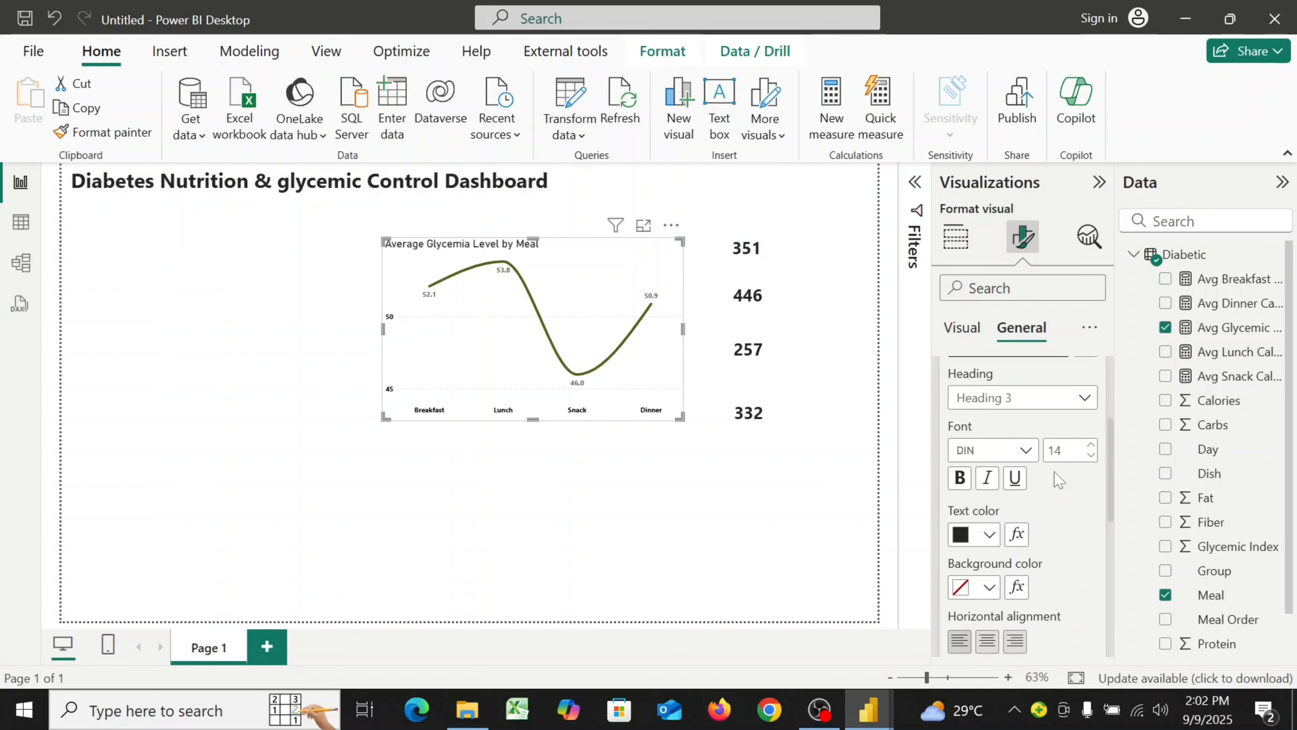
{"action": "left_click", "coordinate": [1020, 451]}
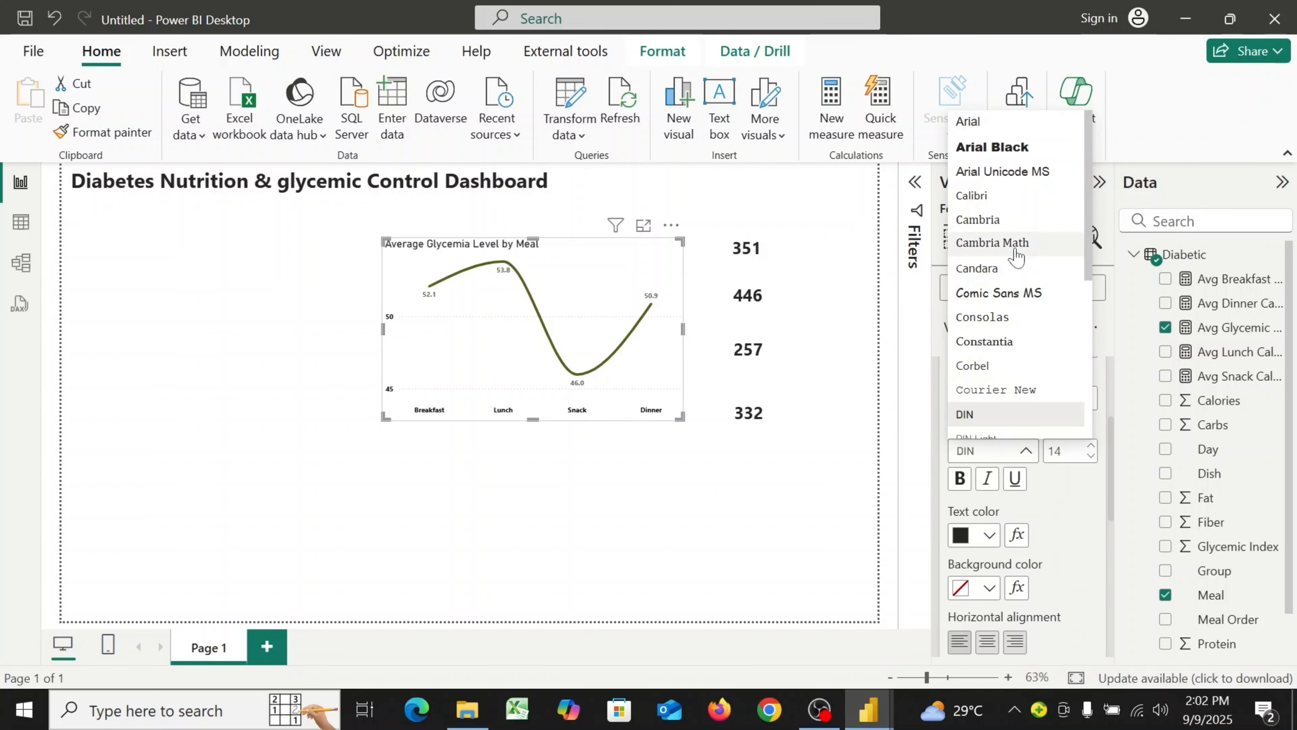
{"action": "scroll", "coordinate": [1003, 286], "scroll_direction": "down", "scroll_amount": 3}
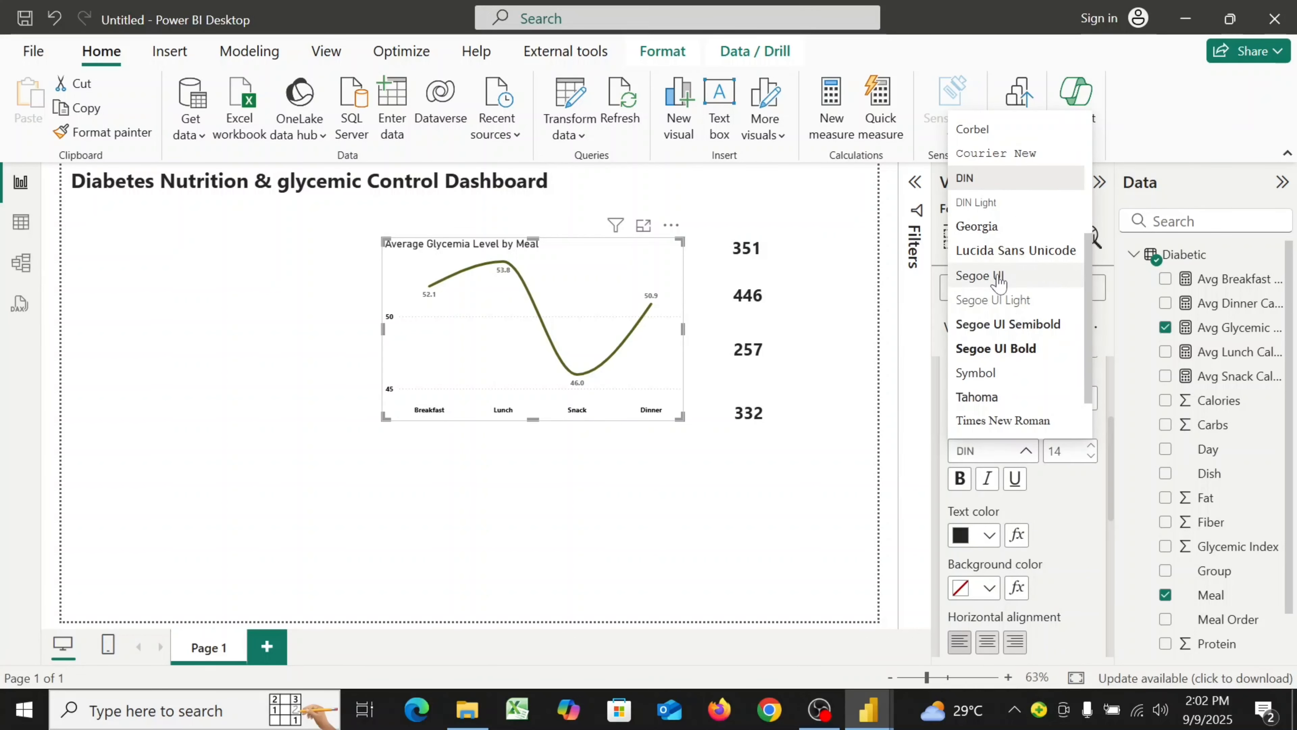
{"action": "left_click", "coordinate": [996, 276]}
{"action": "double_click", "coordinate": [1054, 451]}
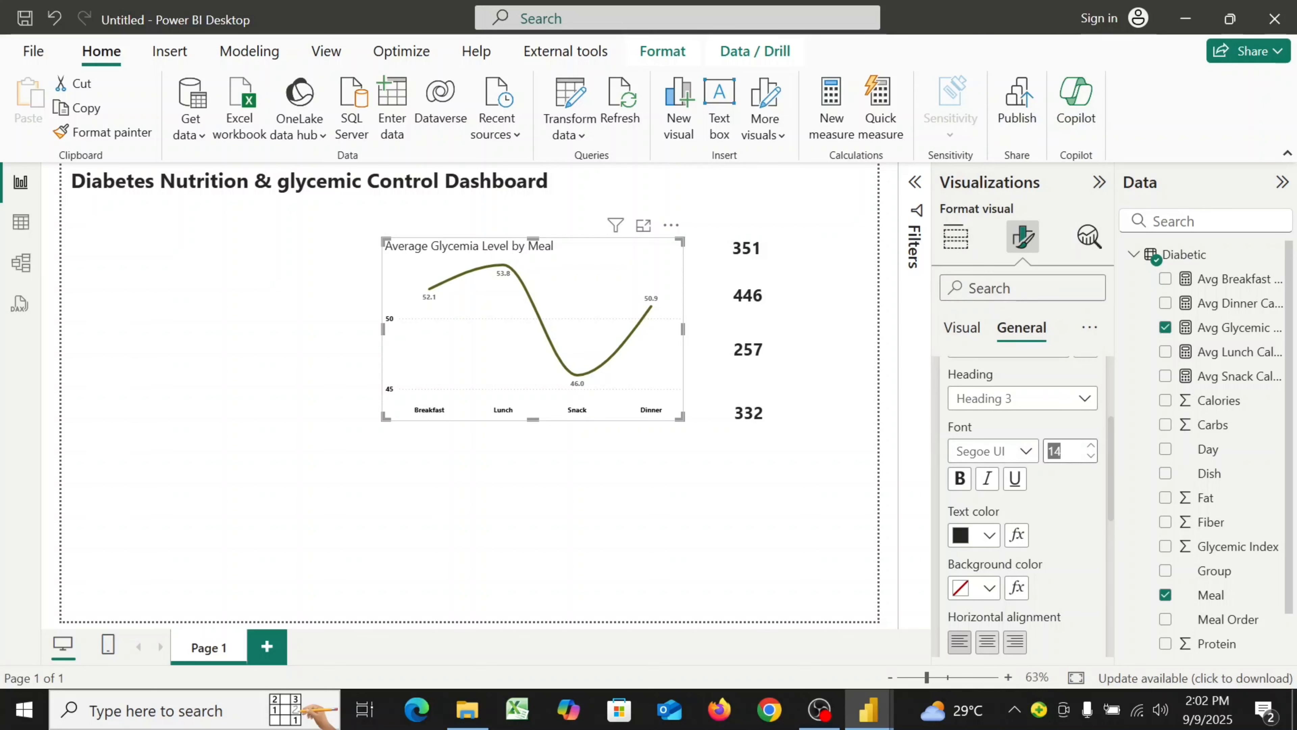
{"action": "type", "text": "12"}
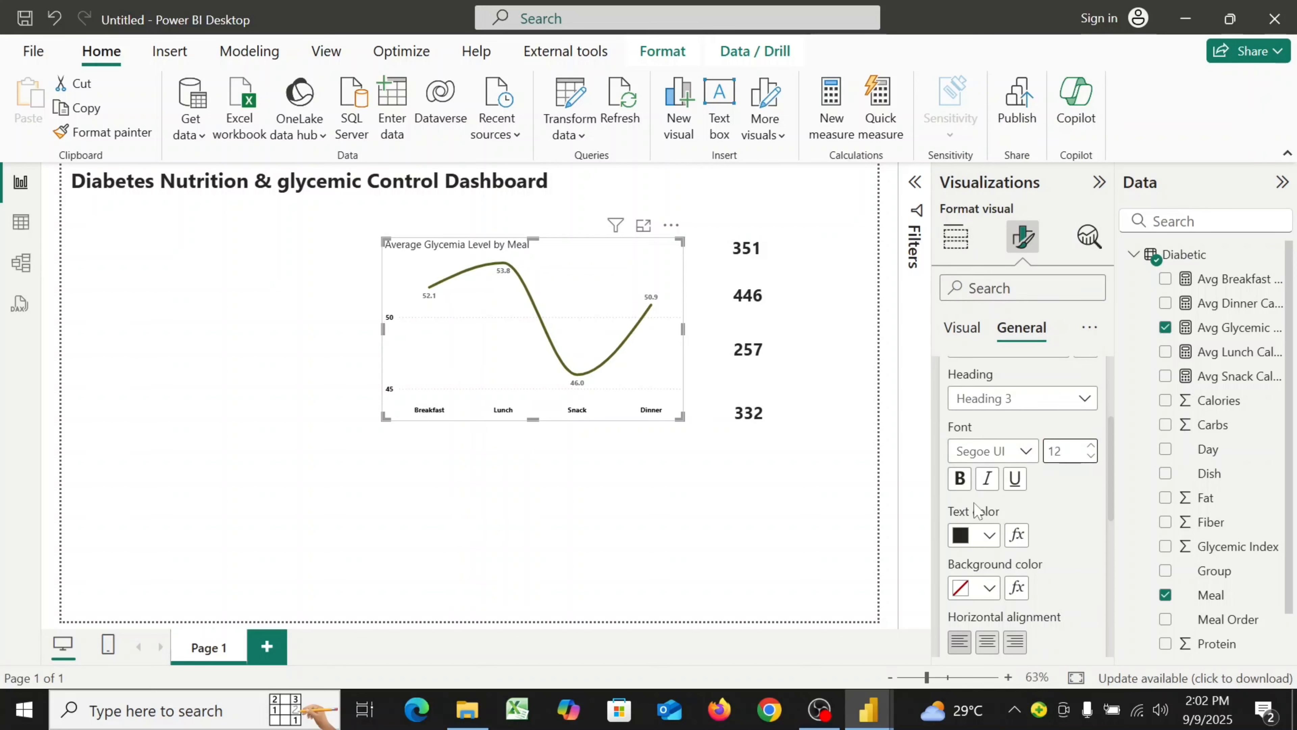
{"action": "left_click", "coordinate": [960, 486]}
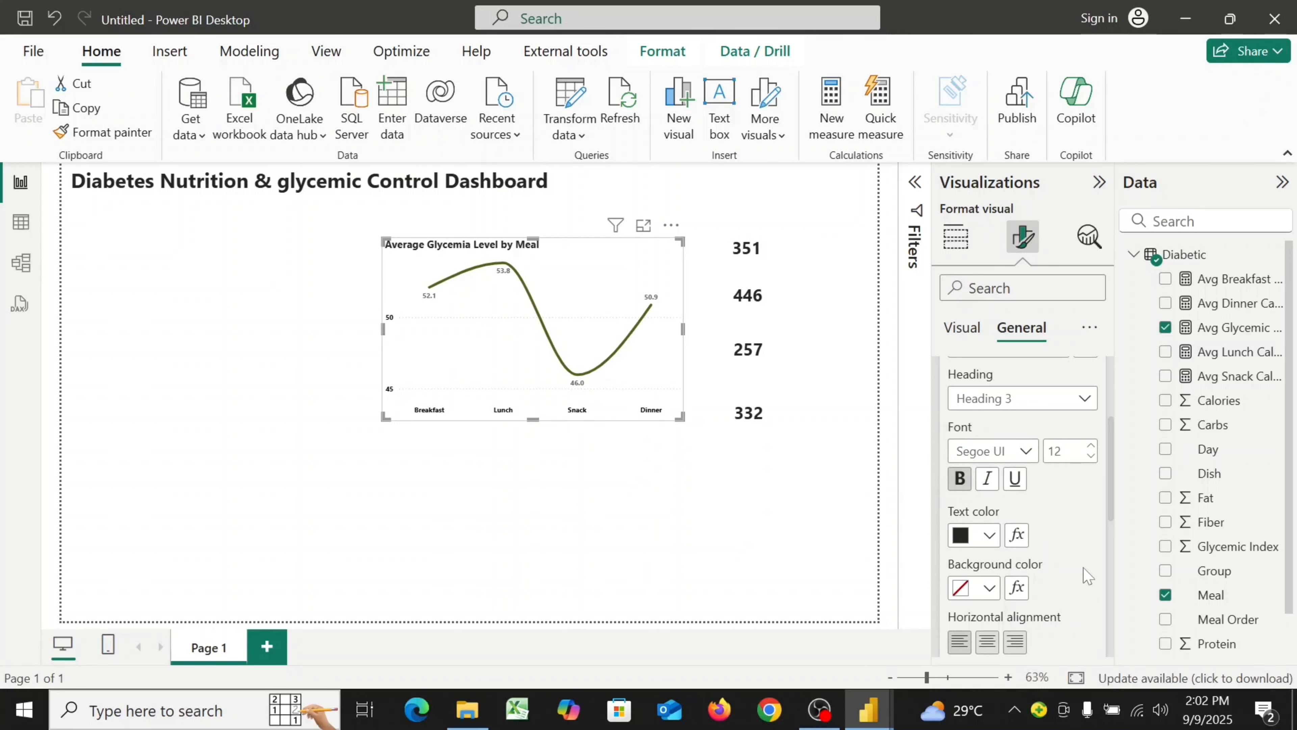
Center-align the chart title horizontally
{"action": "scroll", "coordinate": [1087, 574], "scroll_direction": "down", "scroll_amount": 2}
{"action": "scroll", "coordinate": [1087, 574], "scroll_direction": "down", "scroll_amount": 2}
{"action": "scroll", "coordinate": [1086, 572], "scroll_direction": "up", "scroll_amount": 2}
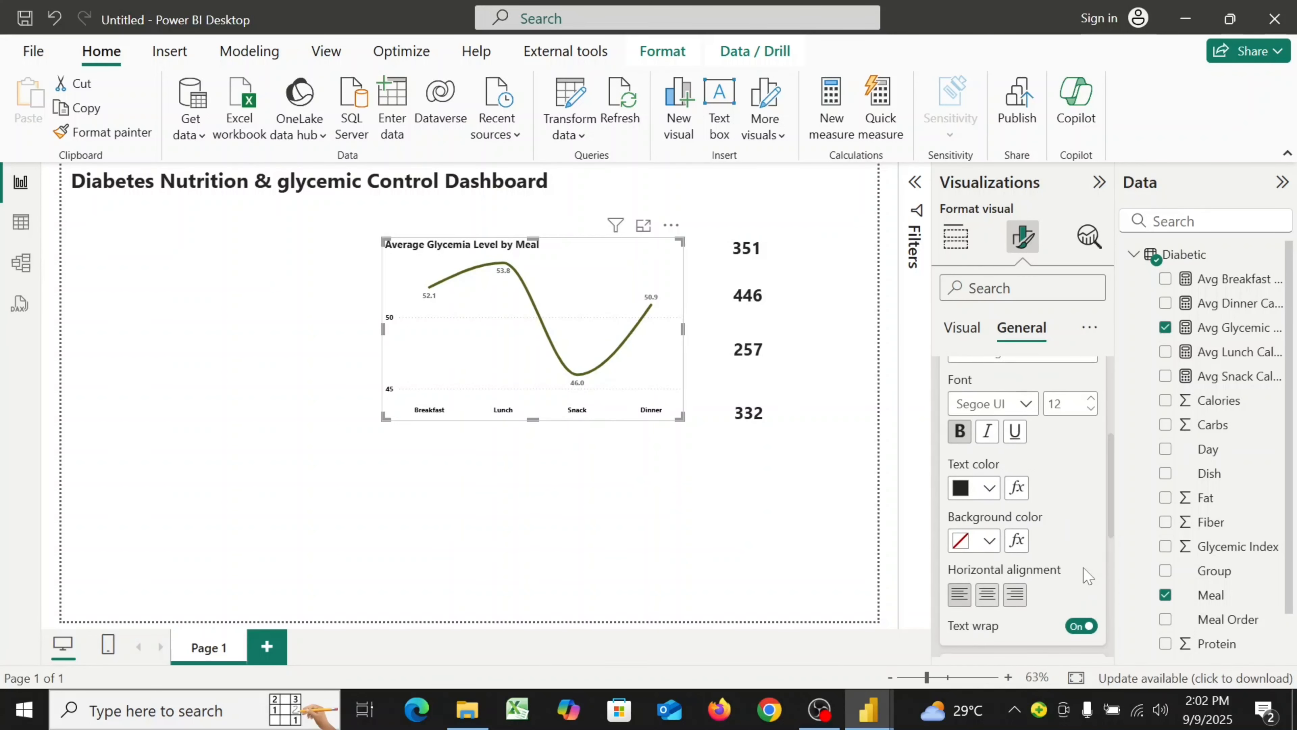
{"action": "scroll", "coordinate": [1085, 572], "scroll_direction": "down", "scroll_amount": 2}
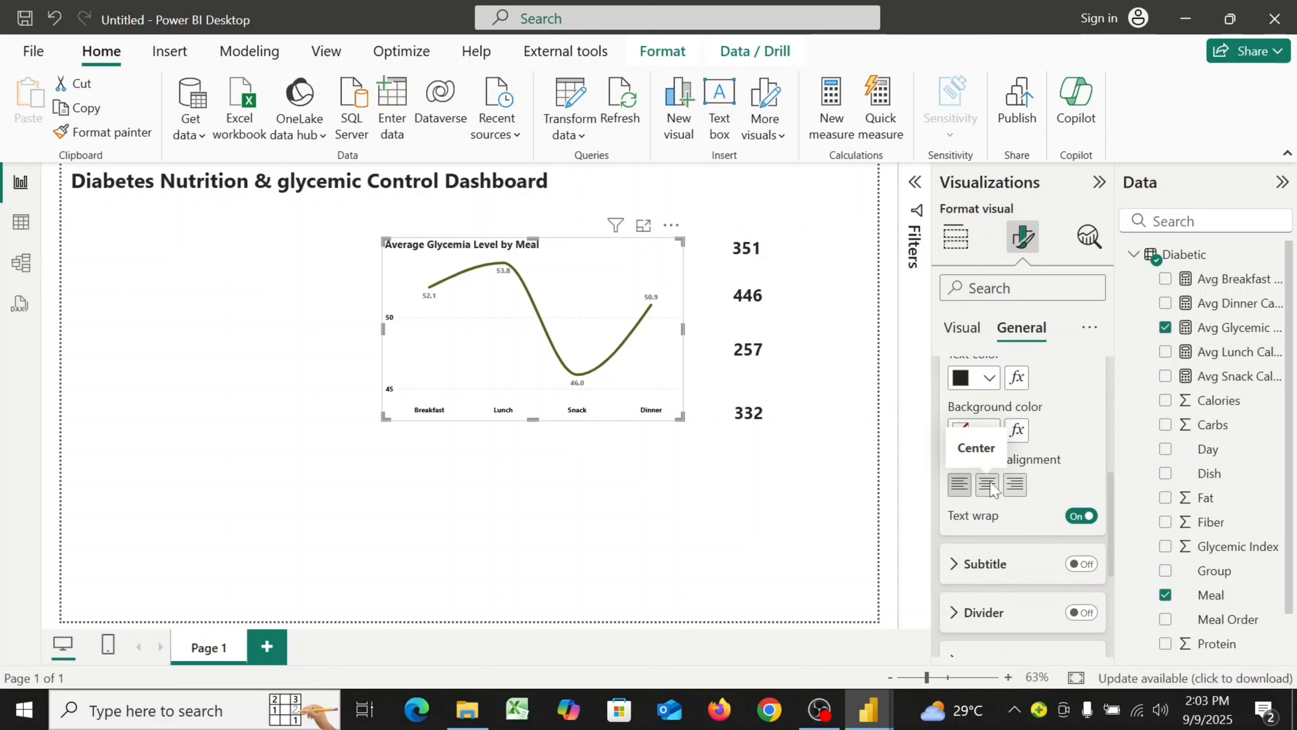
{"action": "left_click", "coordinate": [991, 492]}
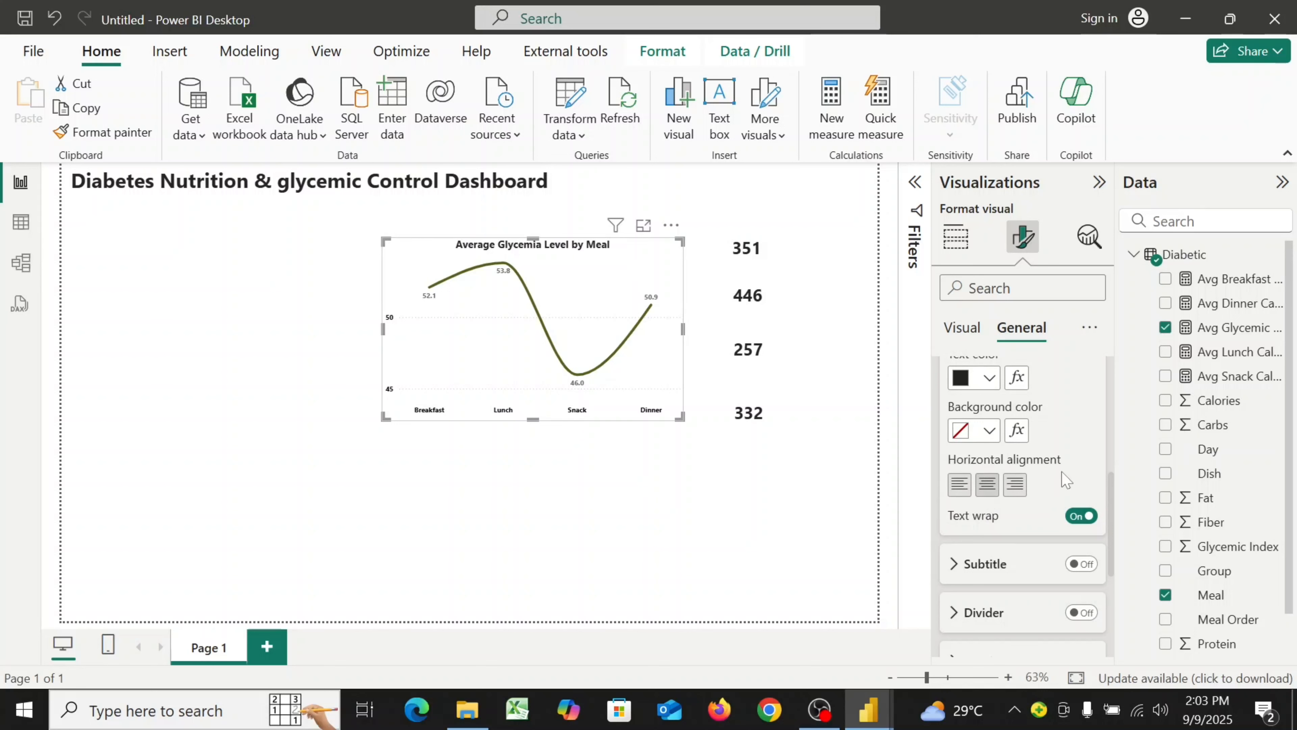
Turn off the chart's background in the Effects settings and deselect the visual
{"action": "scroll", "coordinate": [1067, 480], "scroll_direction": "up", "scroll_amount": 4}
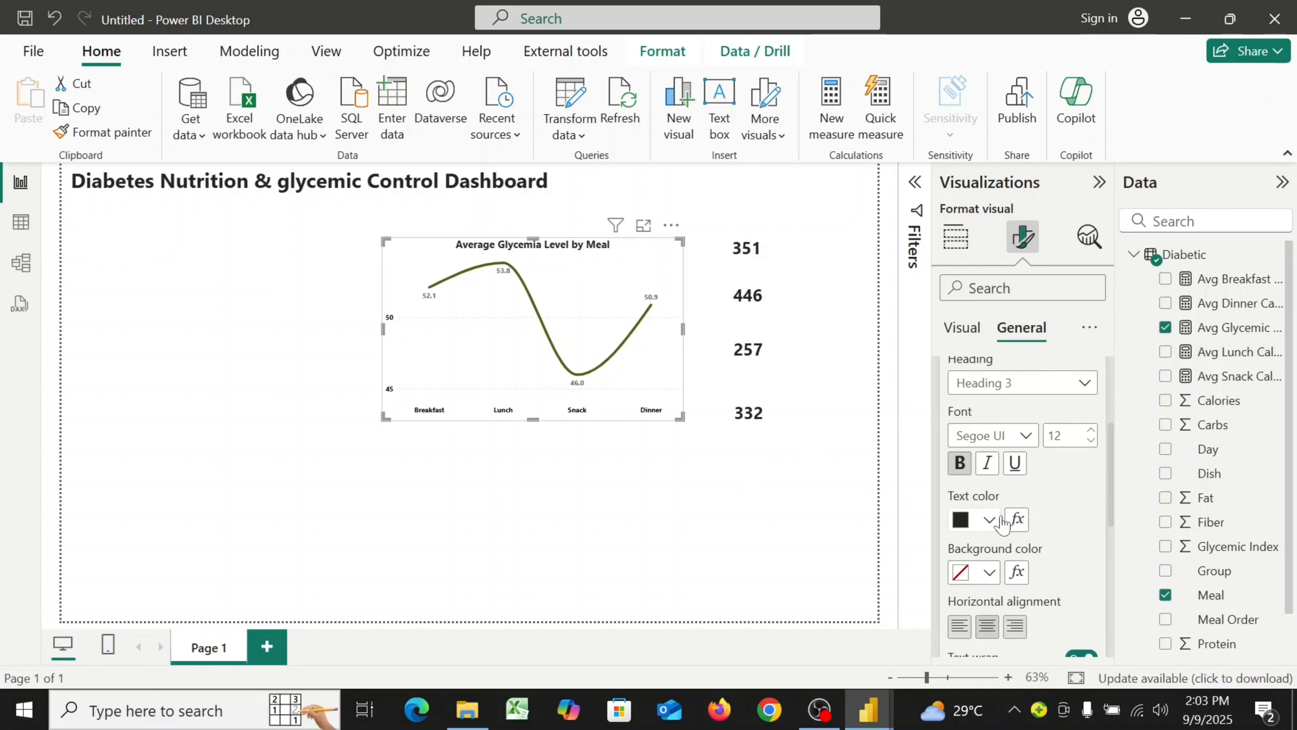
{"action": "scroll", "coordinate": [1069, 526], "scroll_direction": "down", "scroll_amount": 6}
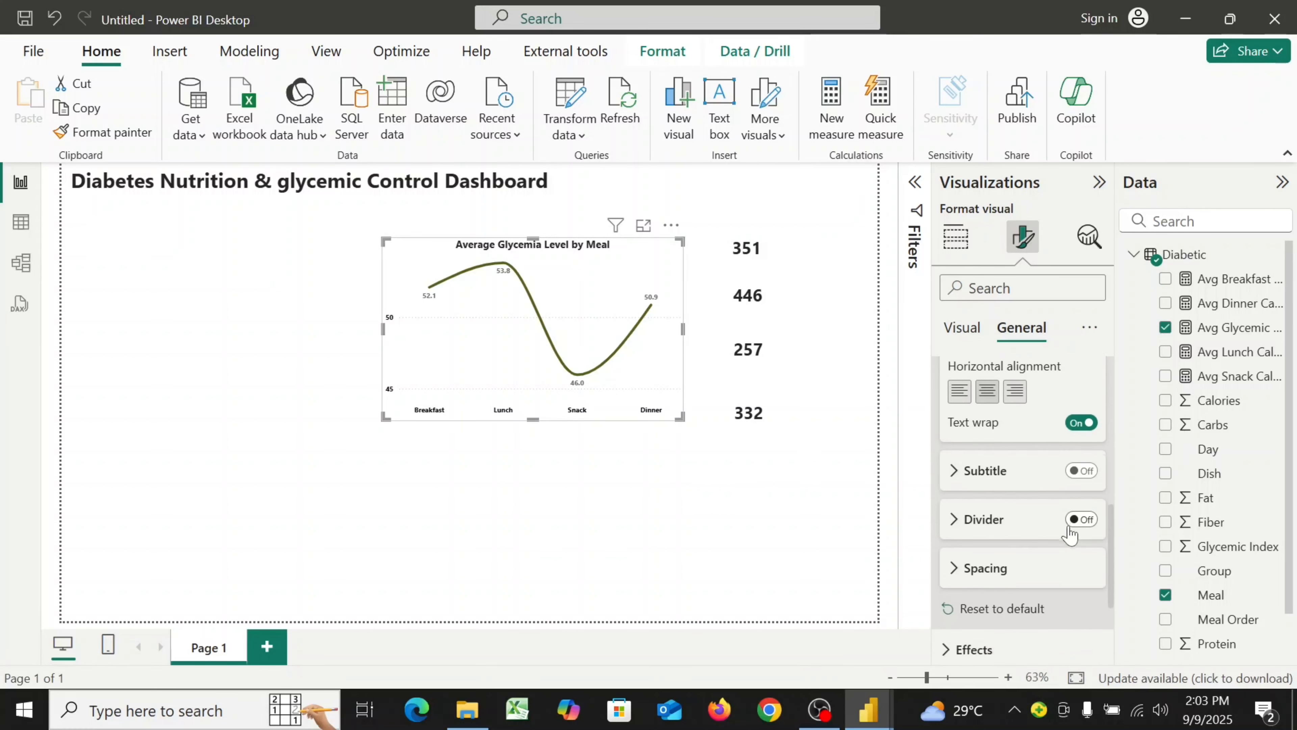
{"action": "scroll", "coordinate": [1069, 525], "scroll_direction": "up", "scroll_amount": 1}
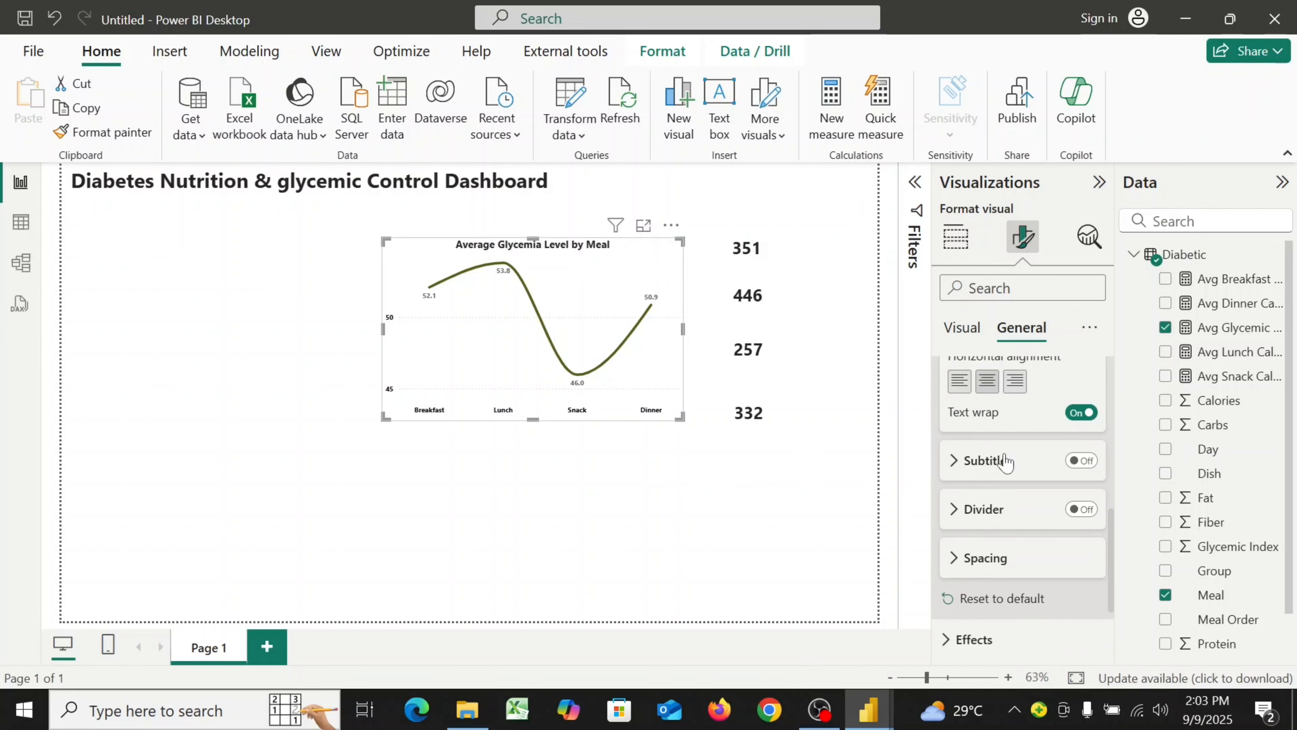
{"action": "scroll", "coordinate": [1000, 460], "scroll_direction": "down", "scroll_amount": 3}
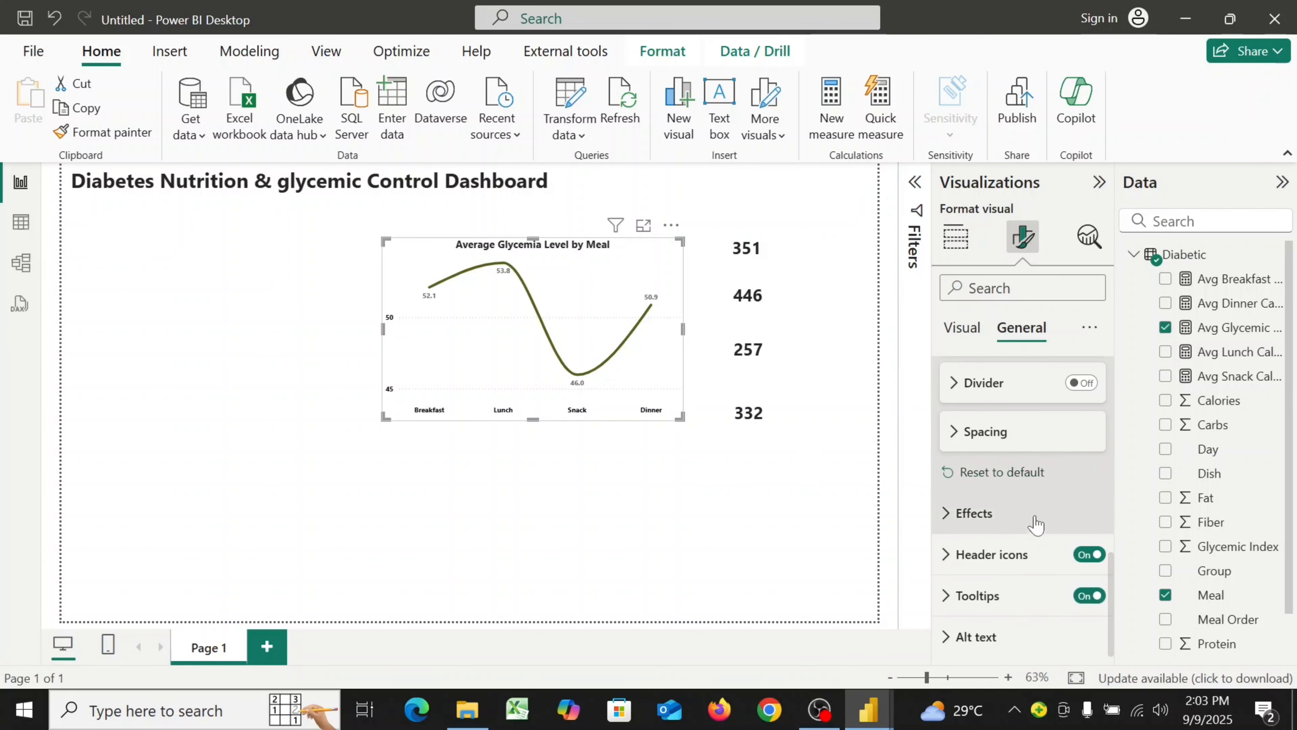
{"action": "left_click", "coordinate": [946, 515]}
{"action": "scroll", "coordinate": [1051, 613], "scroll_direction": "down", "scroll_amount": 3}
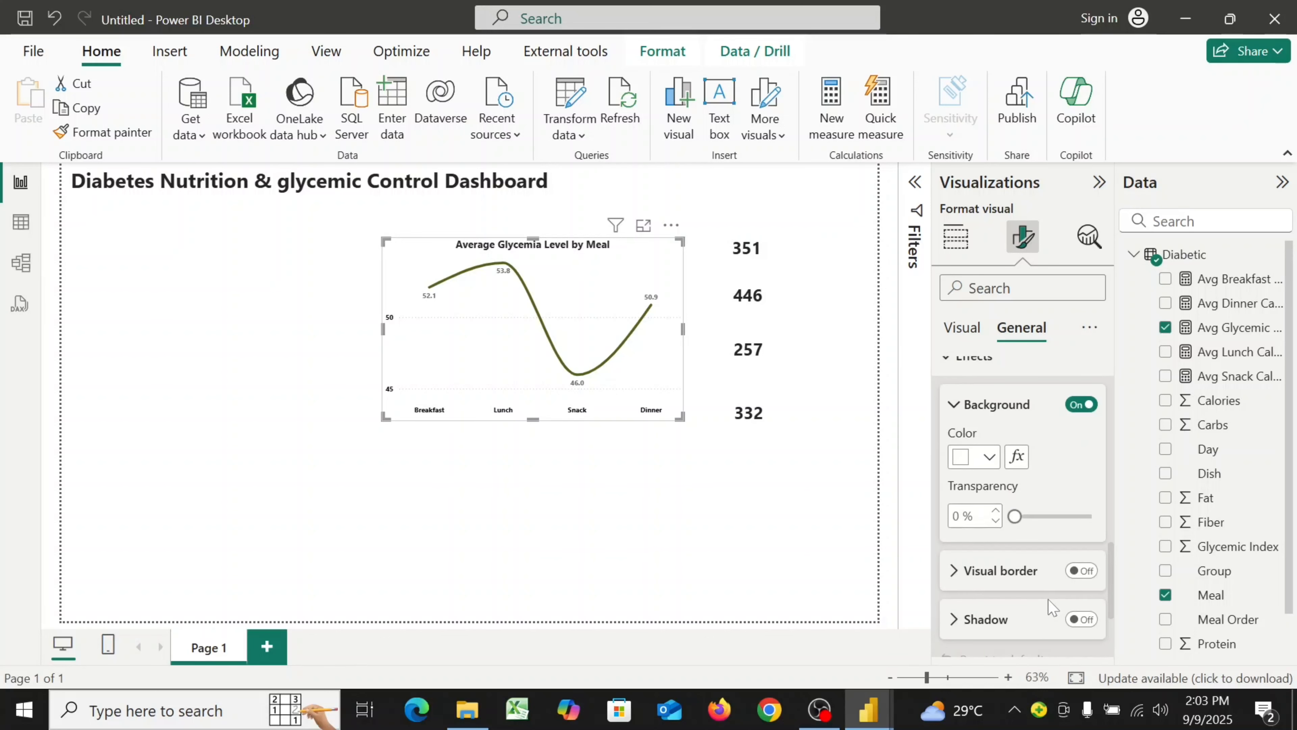
{"action": "left_click", "coordinate": [1077, 405]}
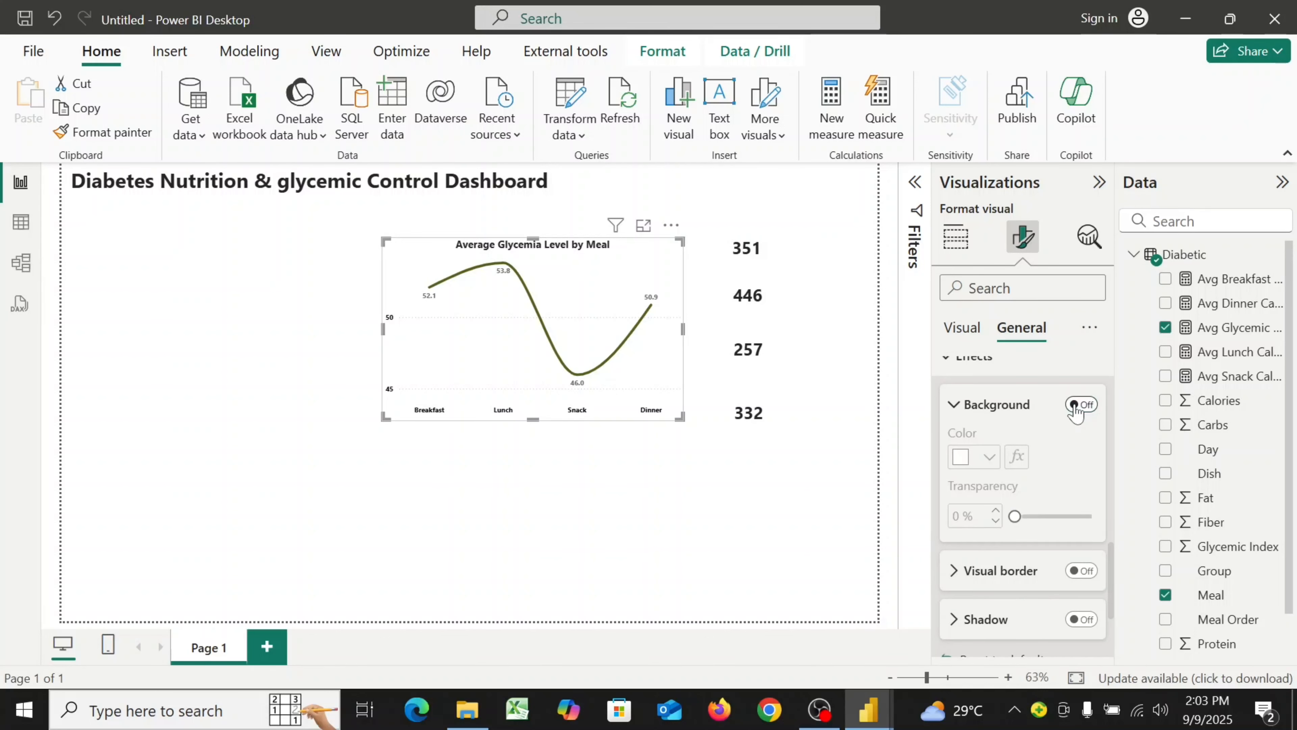
{"action": "left_click", "coordinate": [639, 526]}
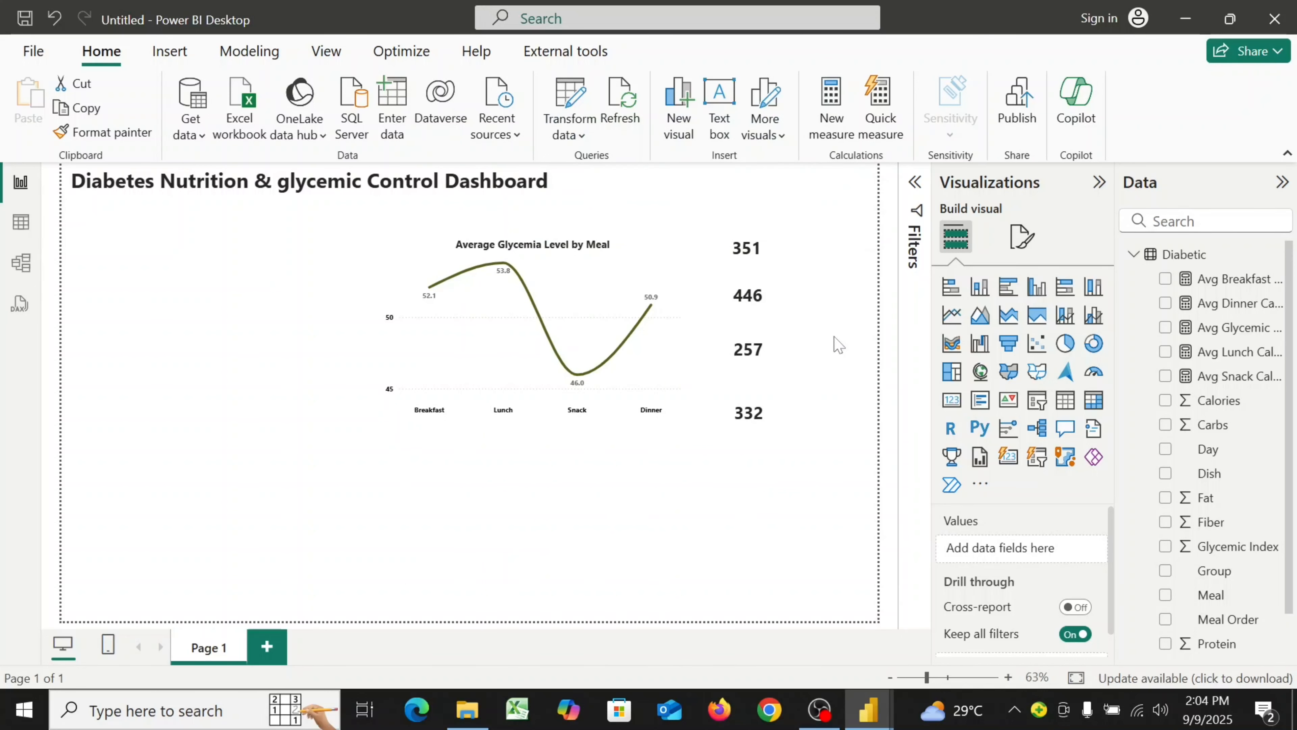
Create a new measure named "Avg Carbs per Day per group" and start a new formula line
{"action": "left_click", "coordinate": [832, 128]}
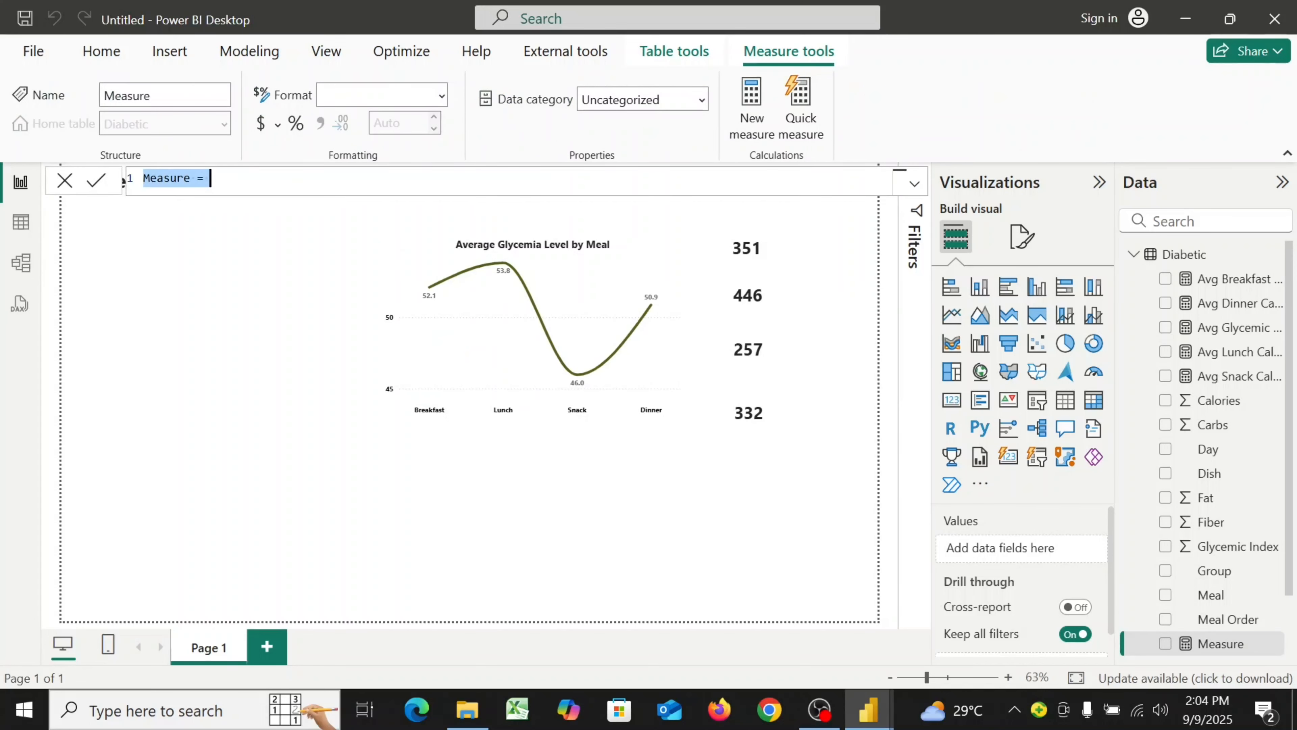
{"action": "type", "text": "Av"}
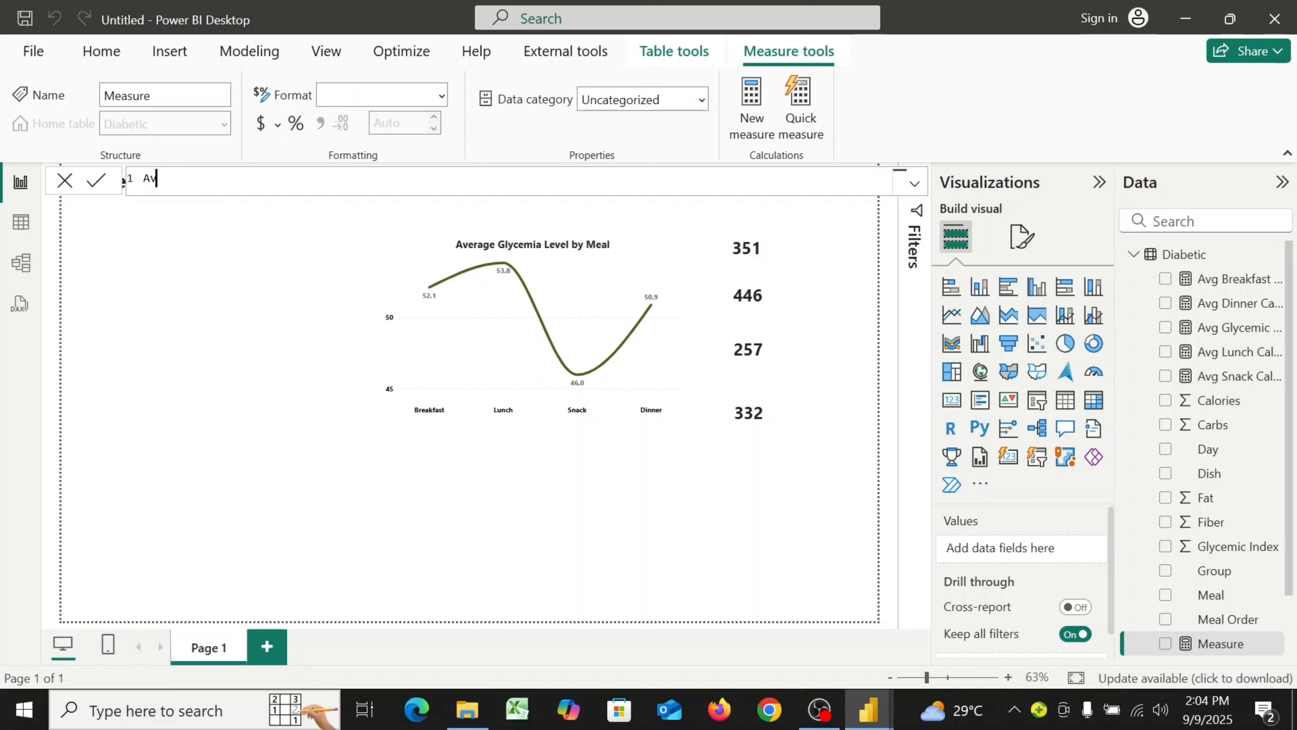
{"action": "type", "text": "g Carbs per Day per group "}
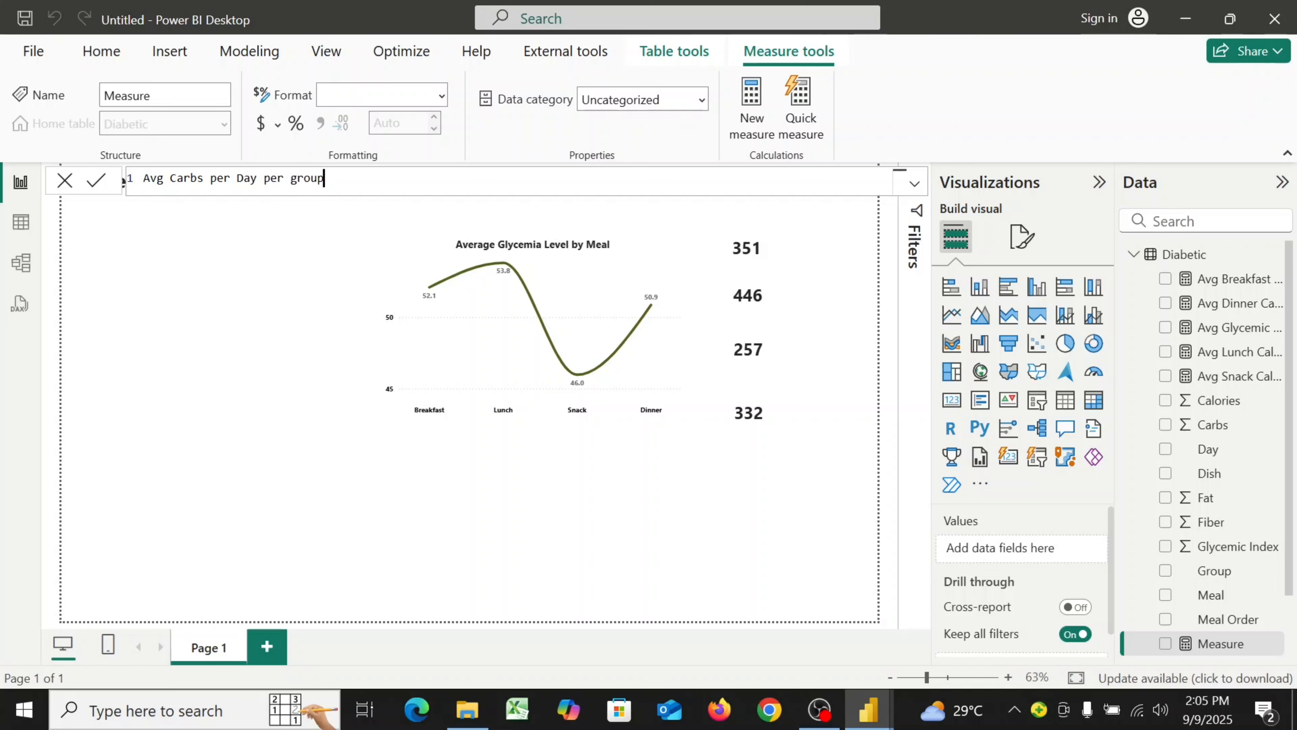
{"action": "type", "text": "="}
{"action": "key", "text": "shift+Return"}
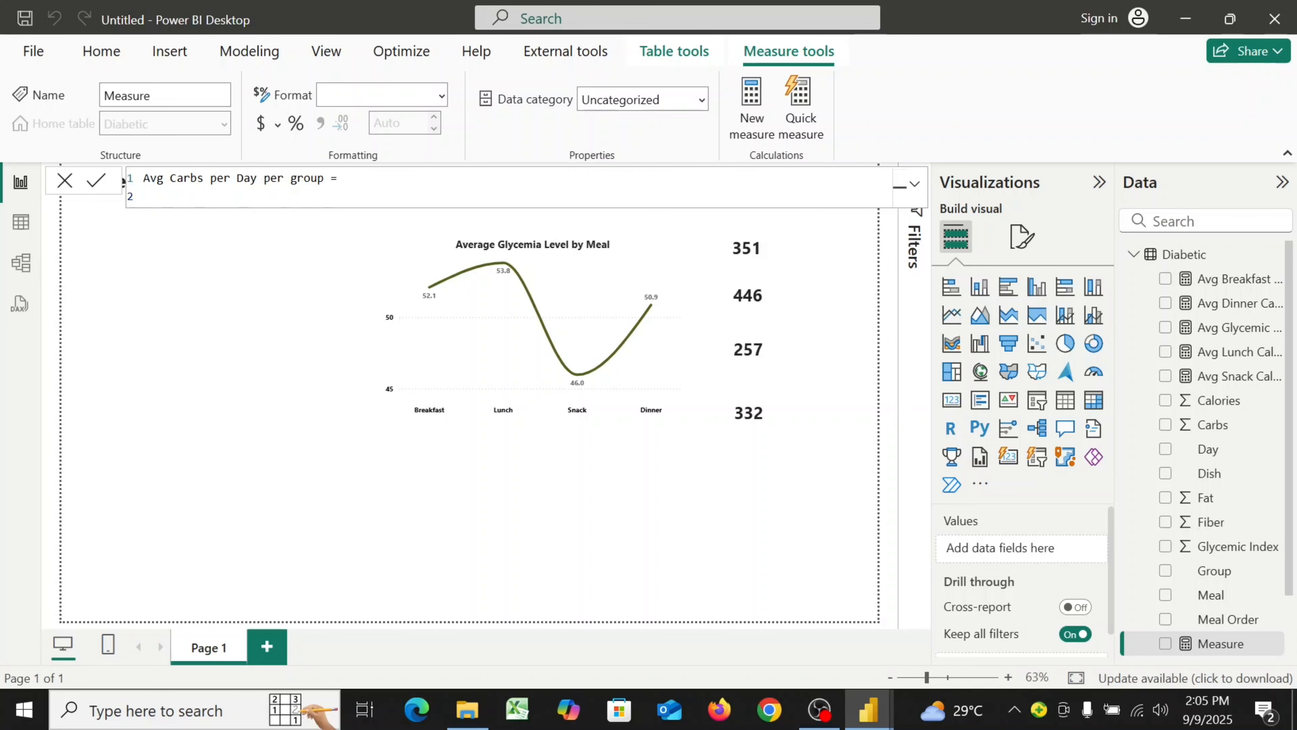
Start the formula with DIVIDE and enter SUM(Diabetic[Carbs]) as the numerator, continuing on a new line
{"action": "type", "text": "DI"}
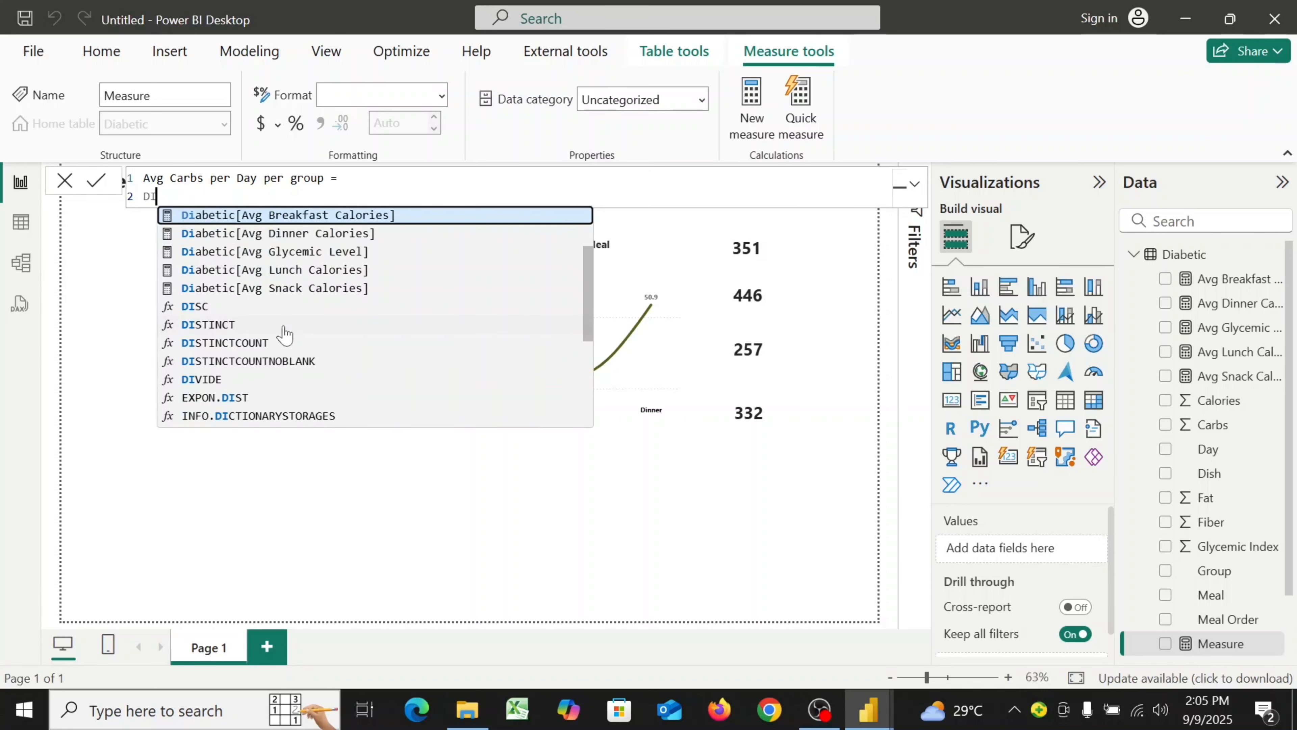
{"action": "left_click", "coordinate": [221, 379]}
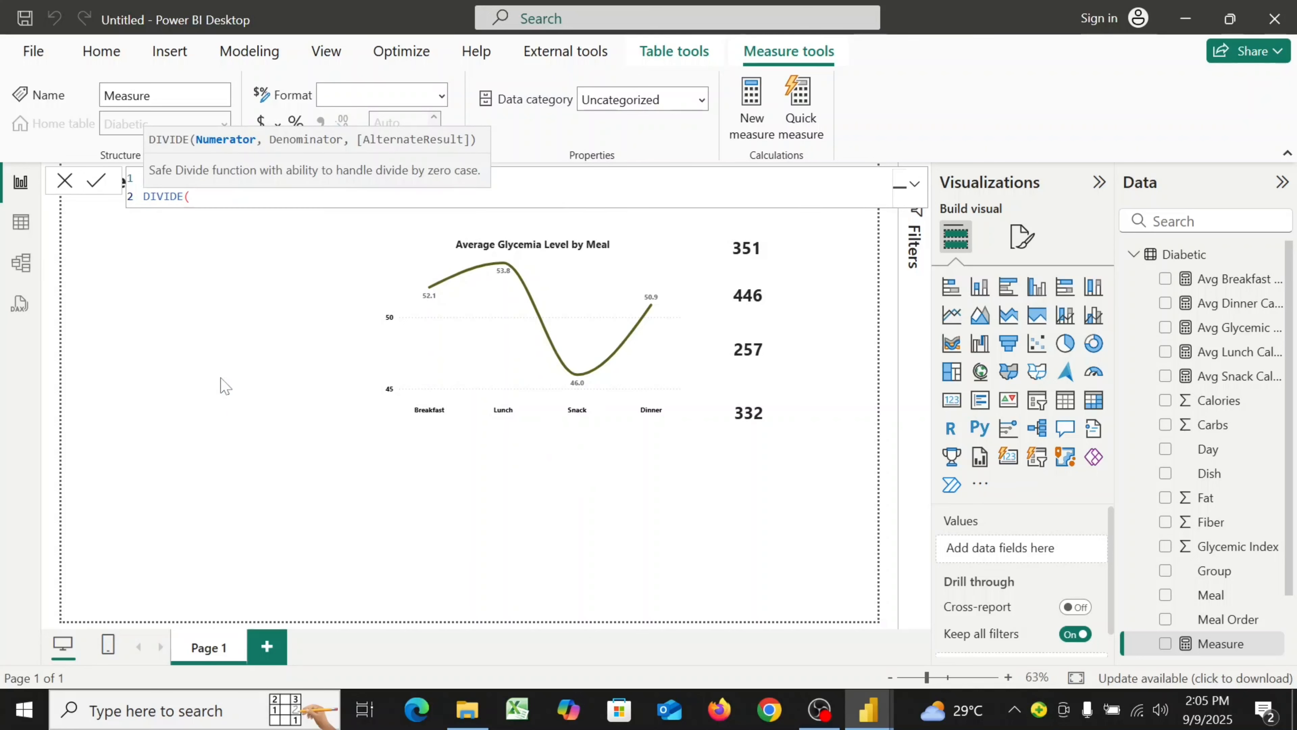
{"action": "key", "text": "shift+Return"}
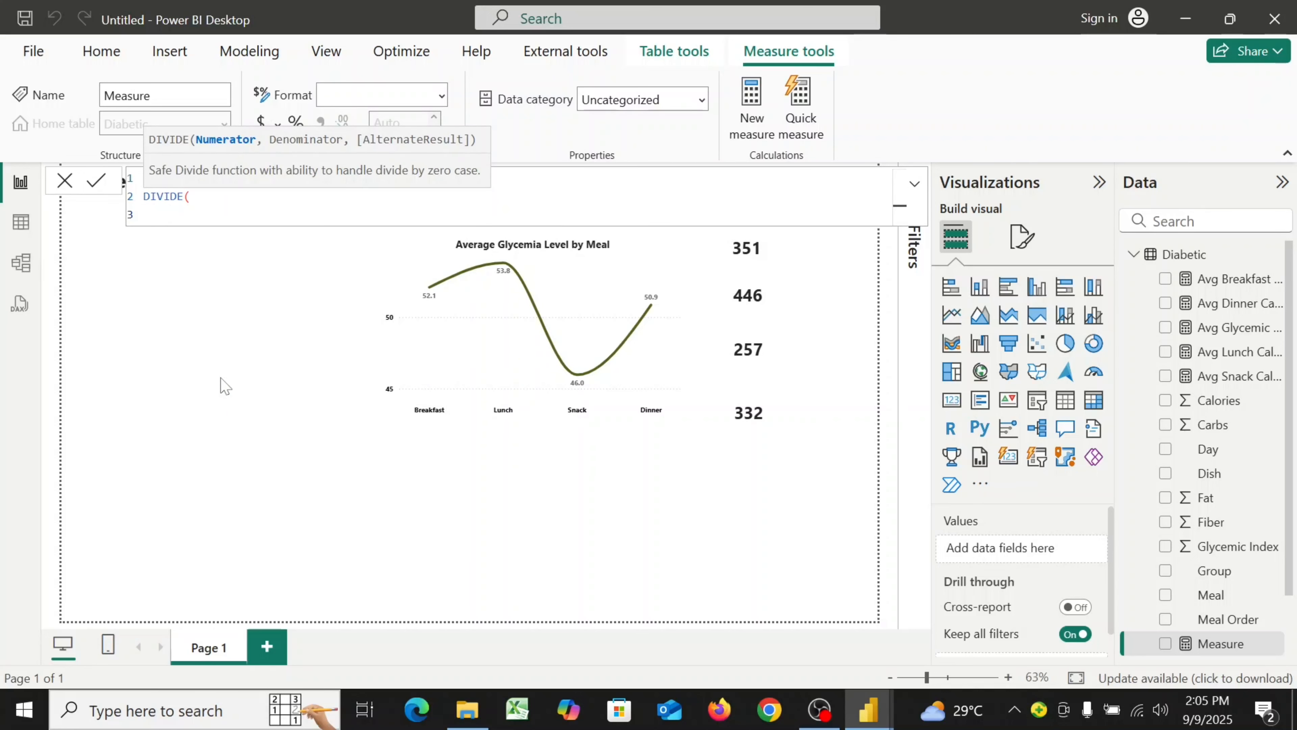
{"action": "type", "text": "SUM"}
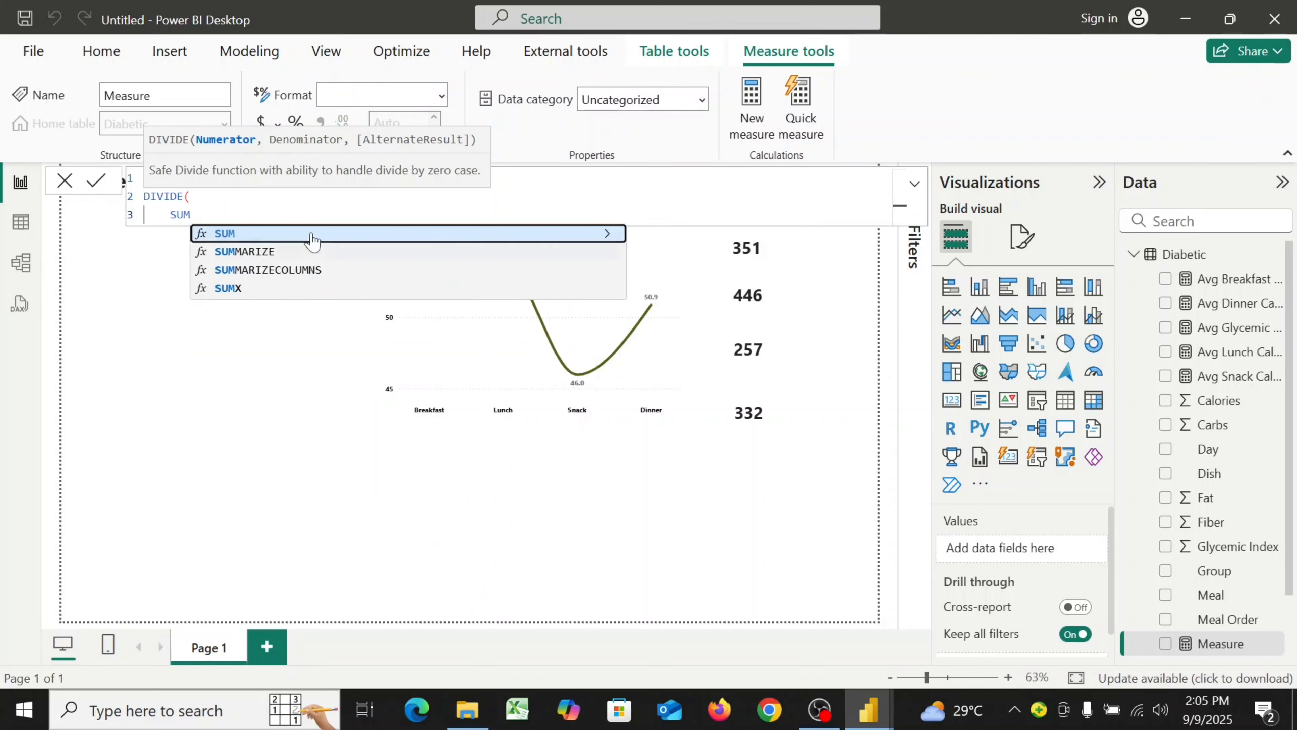
{"action": "type", "text": "("}
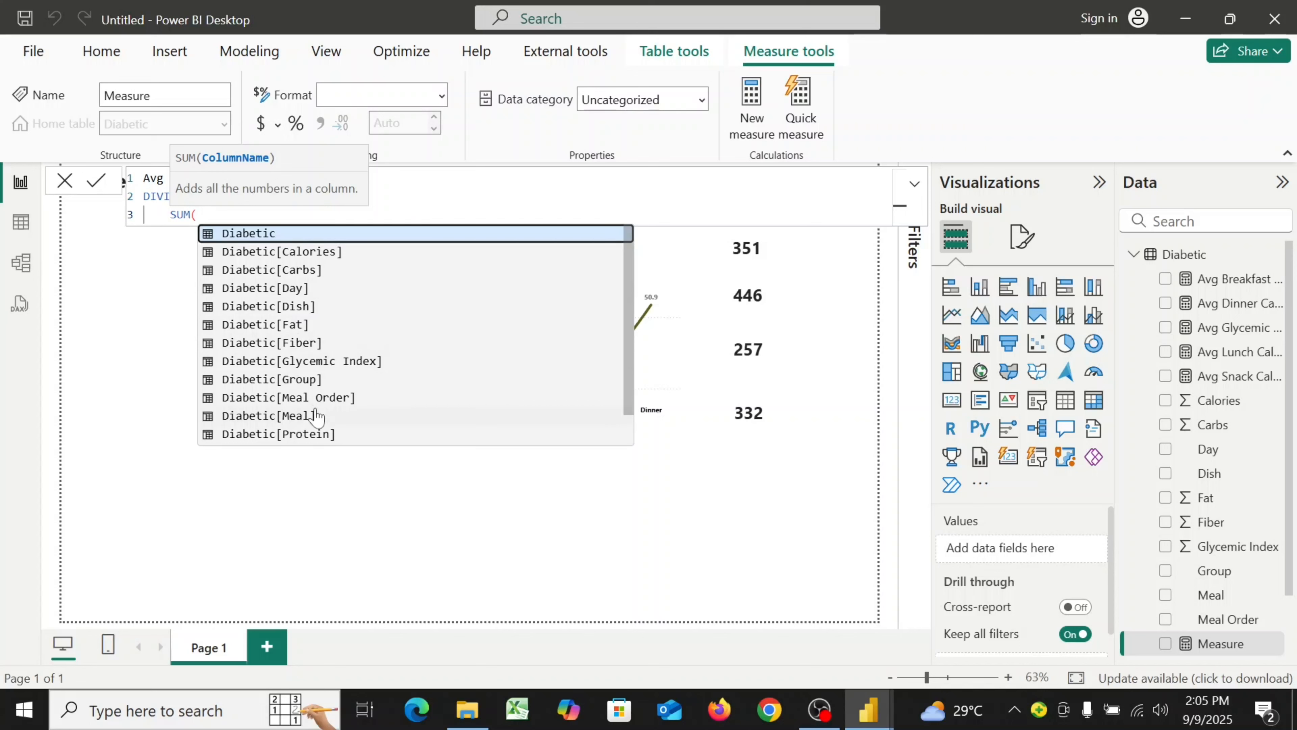
{"action": "left_click", "coordinate": [321, 270]}
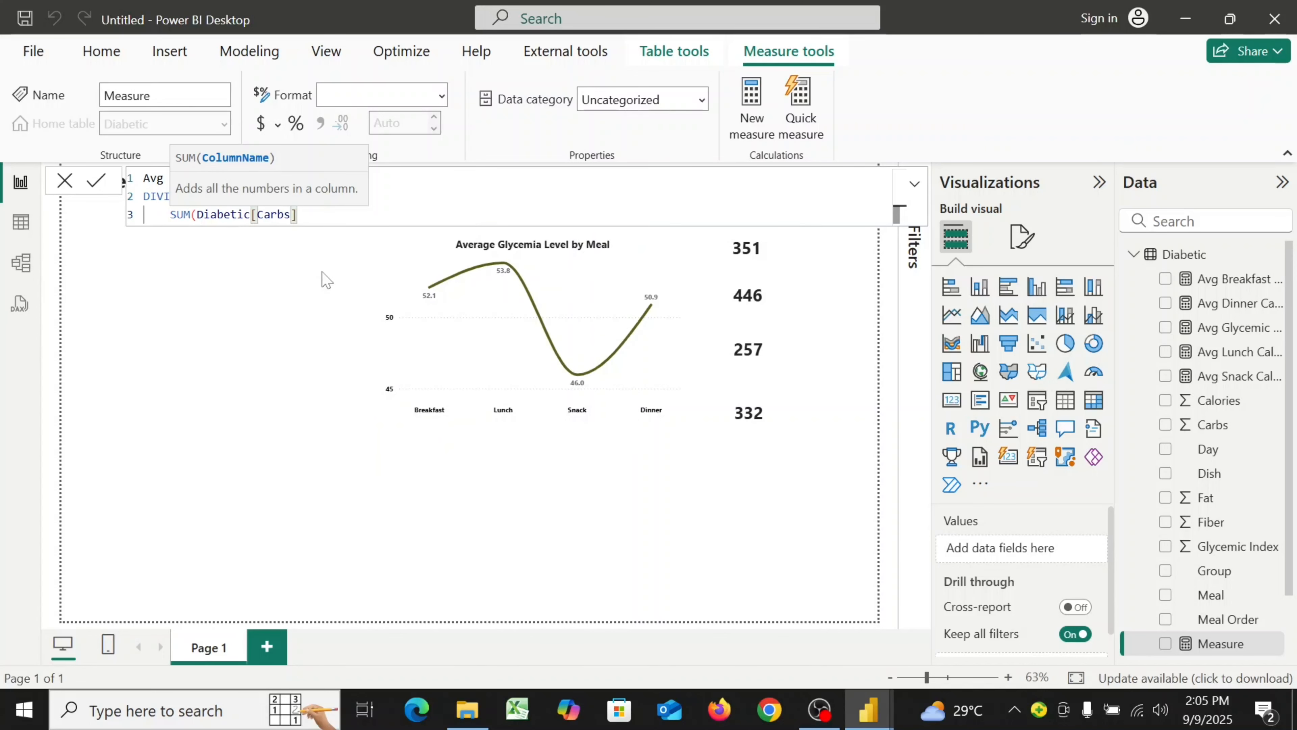
{"action": "type", "text": "),"}
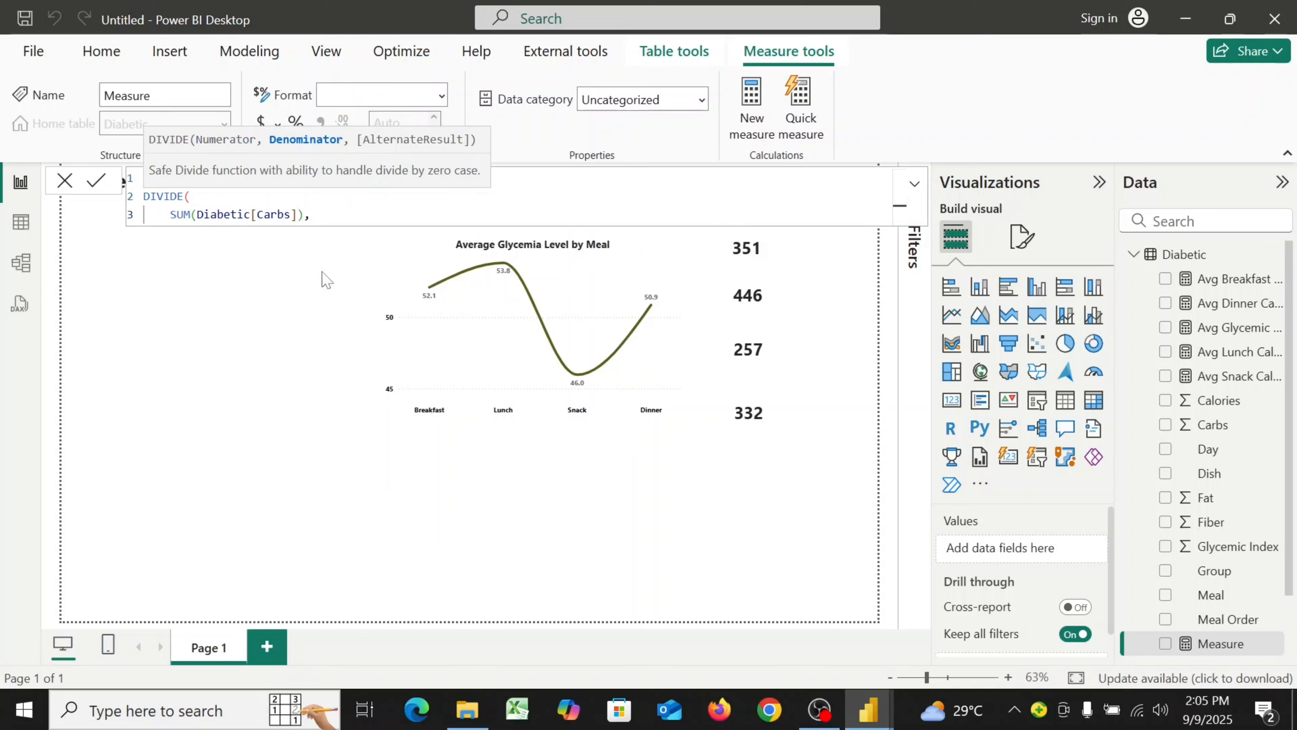
{"action": "key", "text": "shift+Return"}
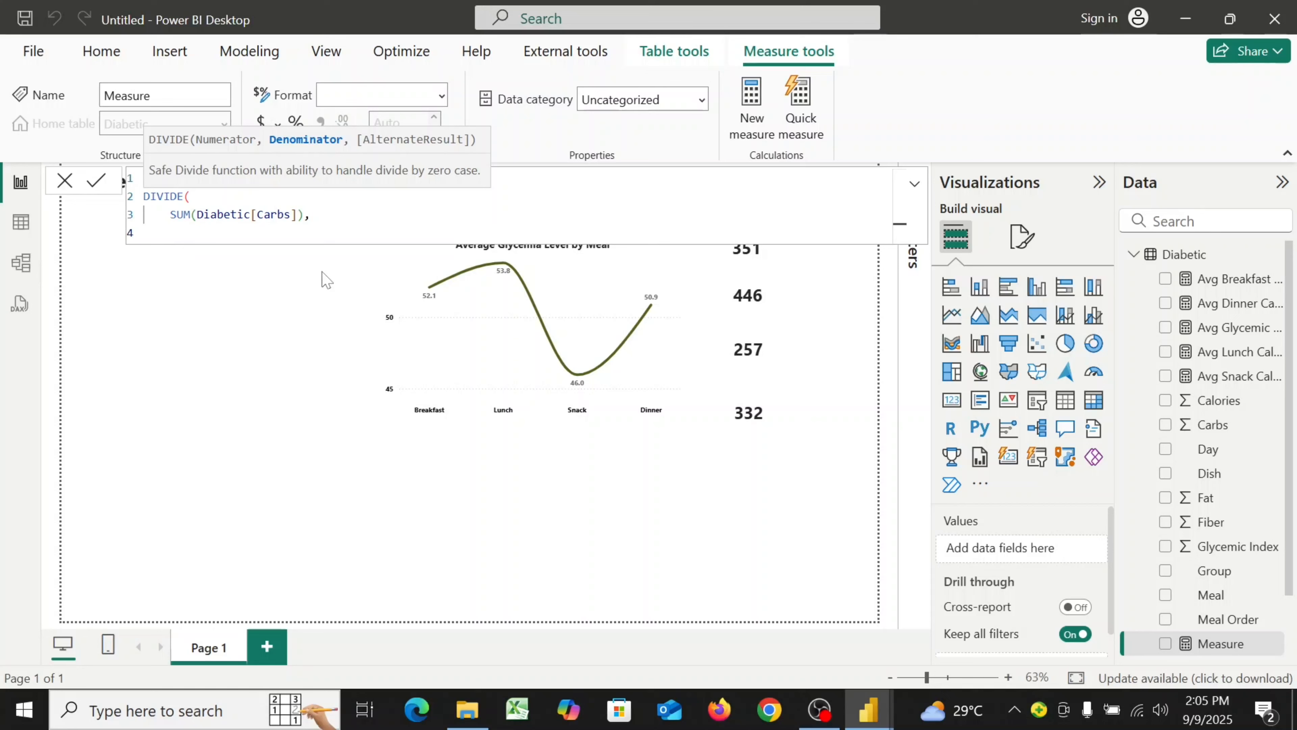
Enter the denominator DISTINCTCOUNT(Diabetic[Day]) * DISTINCTCOUNT(Diabetic[Group]) and close the DIVIDE formula
{"action": "type", "text": "DI"}
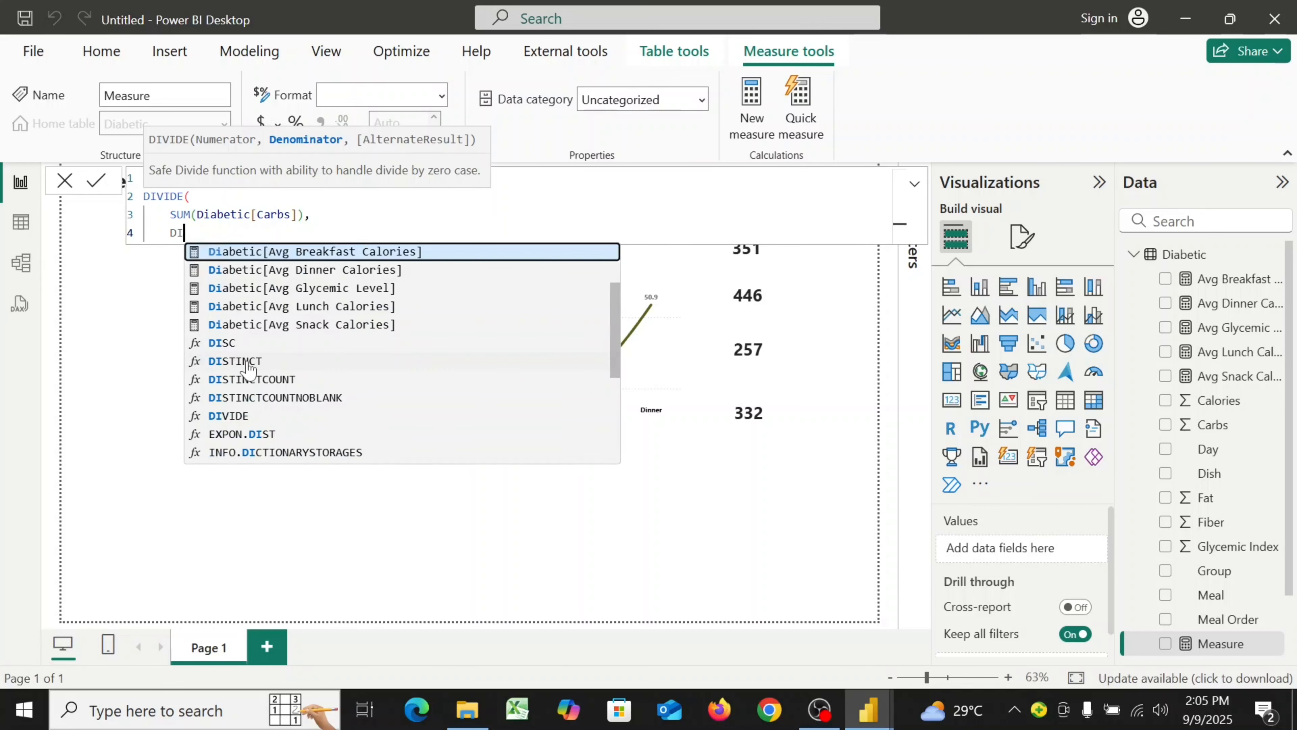
{"action": "left_click", "coordinate": [247, 380]}
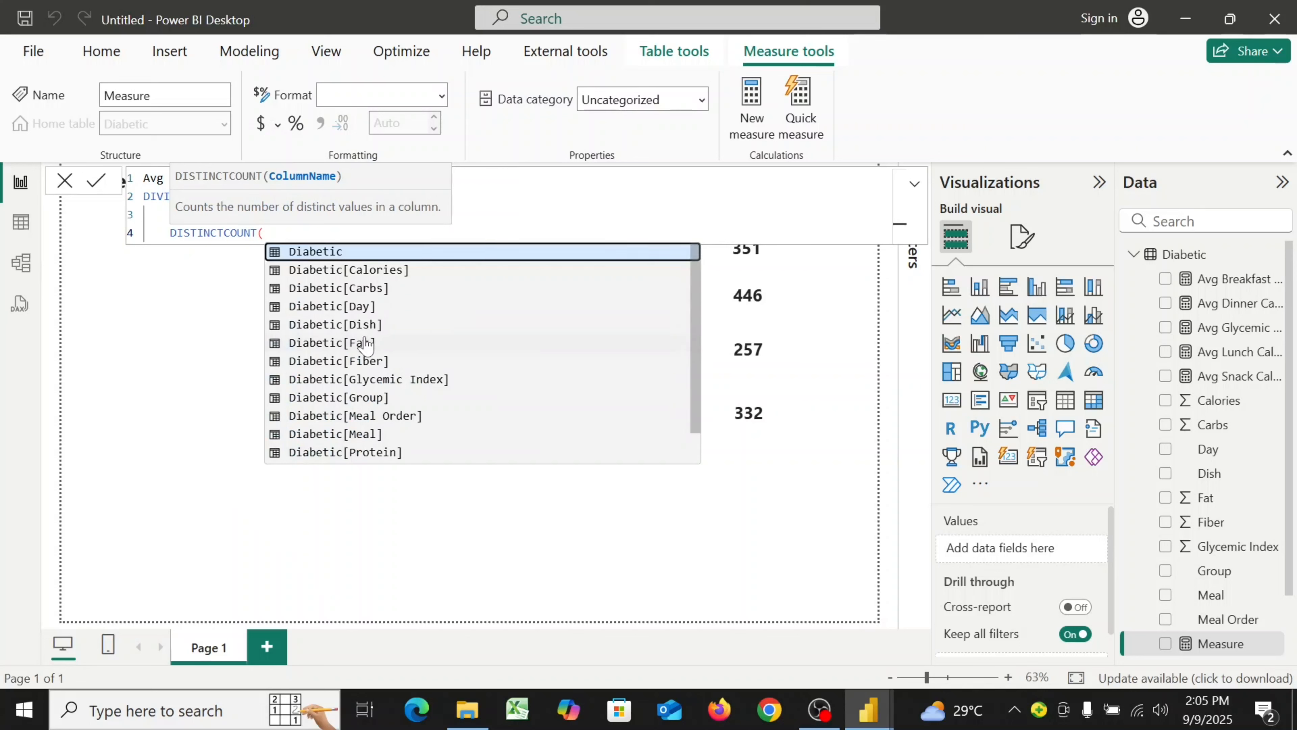
{"action": "left_click", "coordinate": [352, 306]}
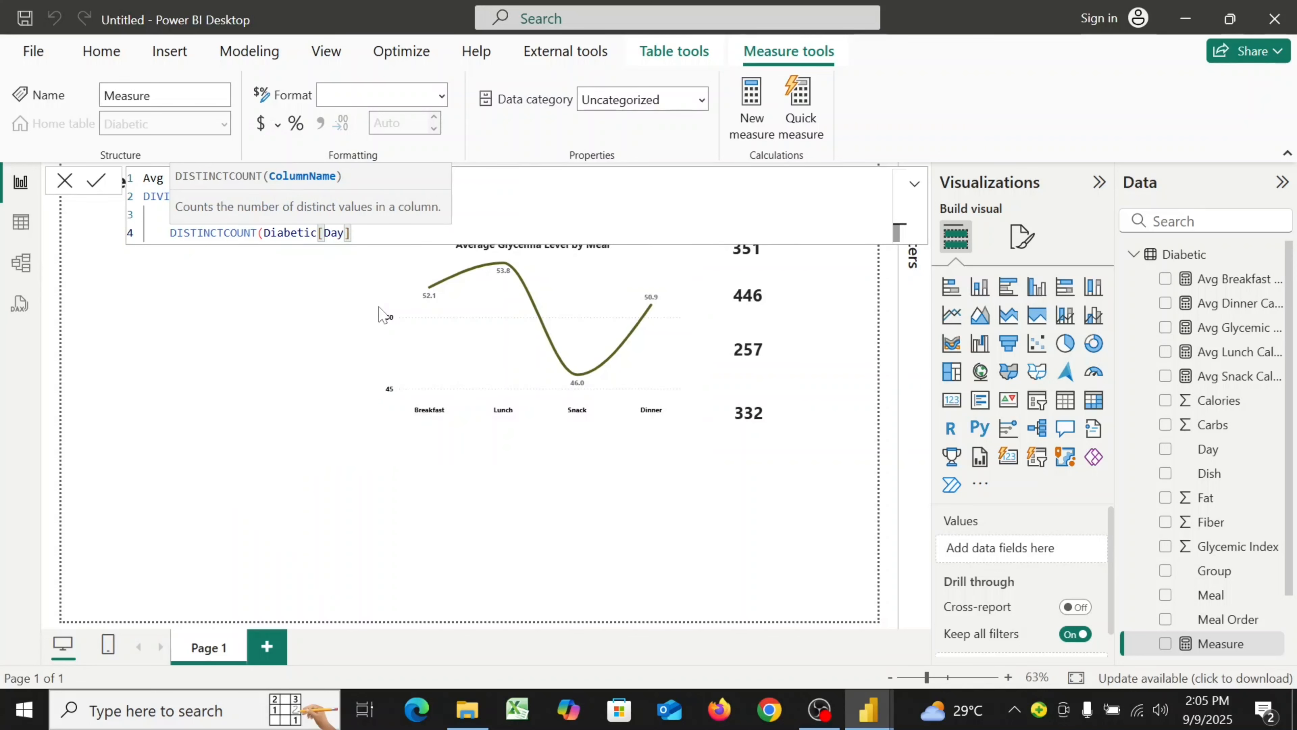
{"action": "type", "text": ") "}
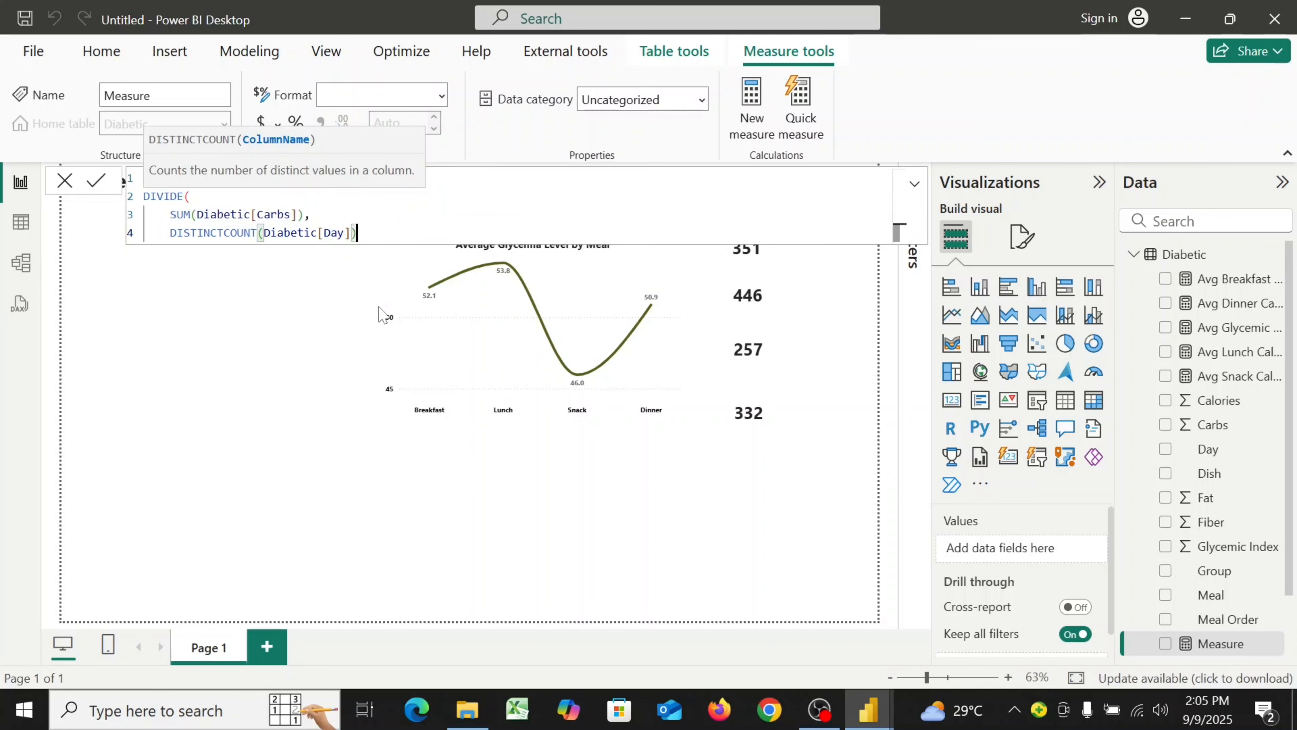
{"action": "type", "text": "* "}
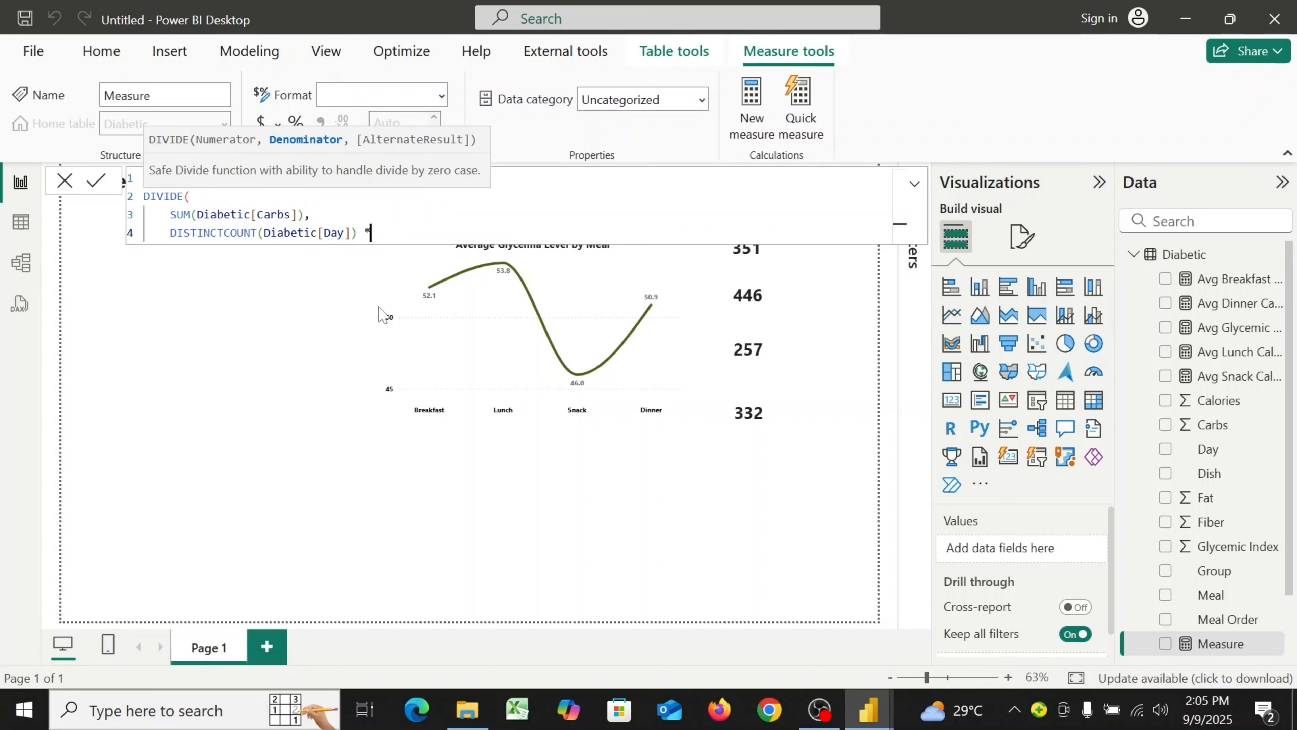
{"action": "type", "text": "DI"}
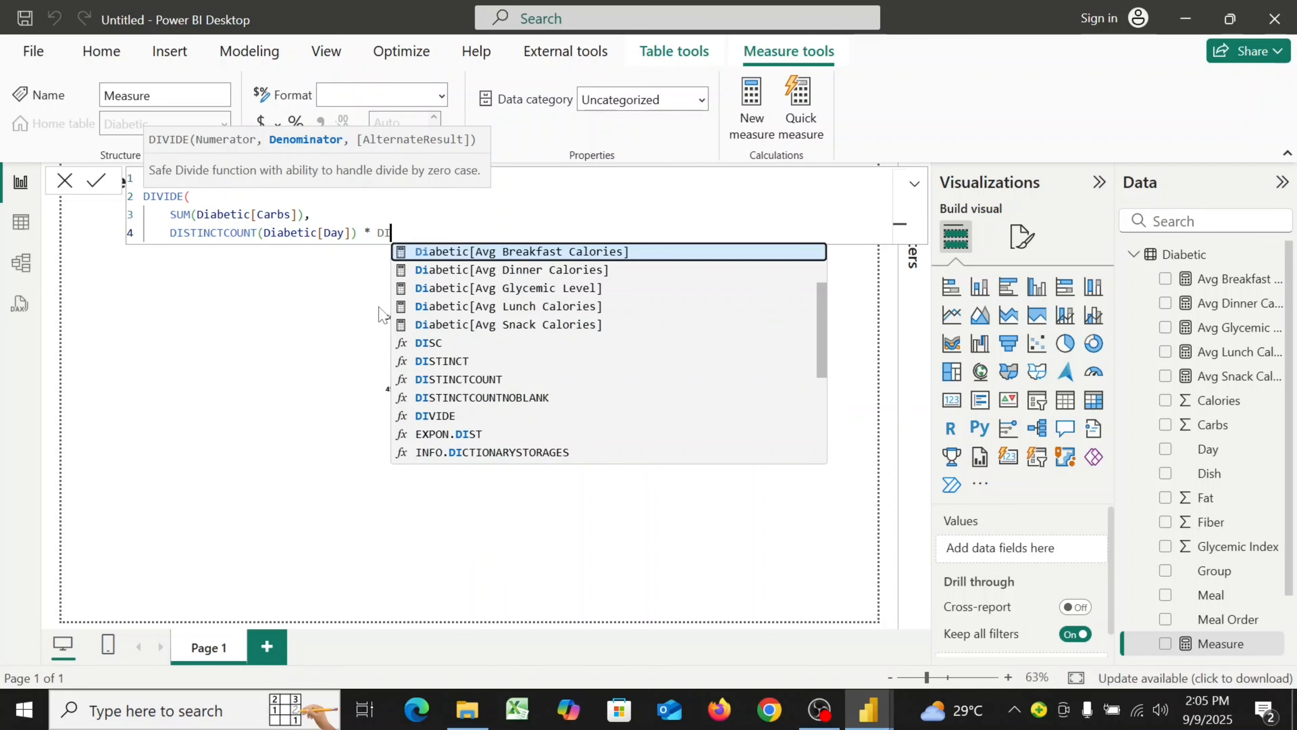
{"action": "left_click", "coordinate": [466, 380]}
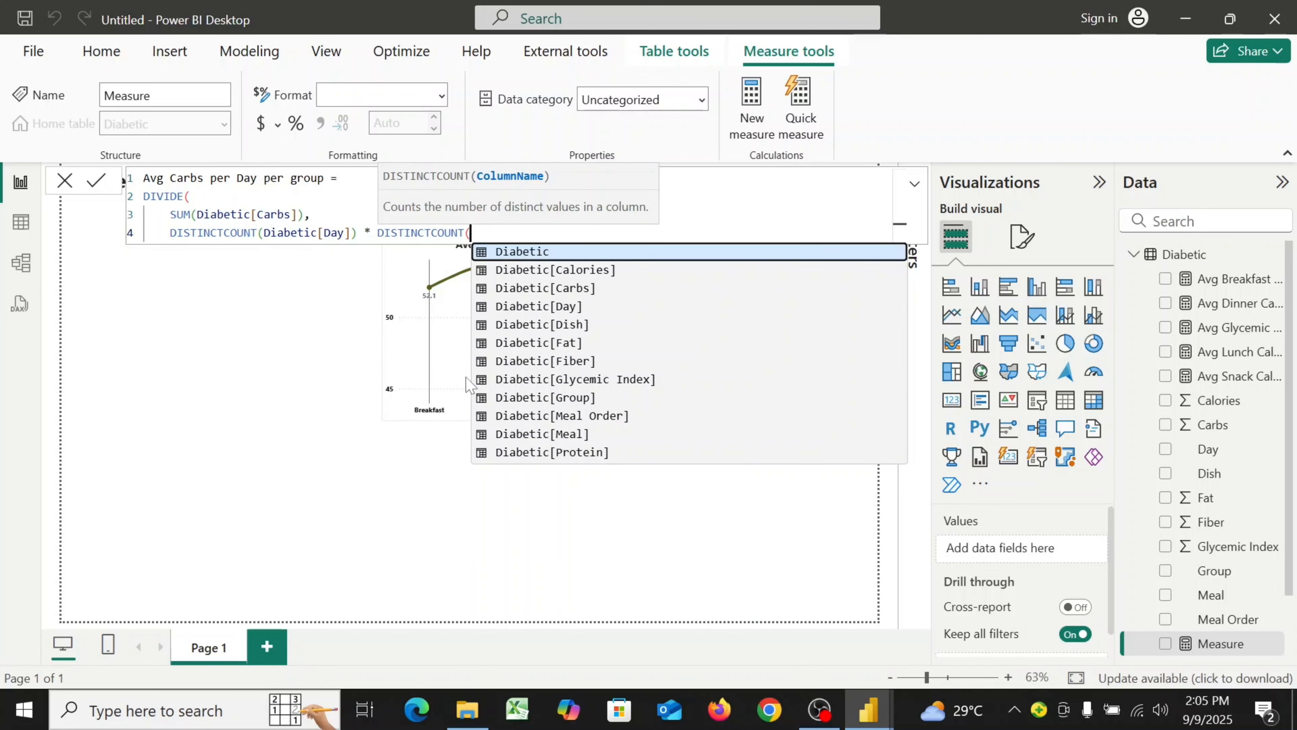
{"action": "type", "text": "("}
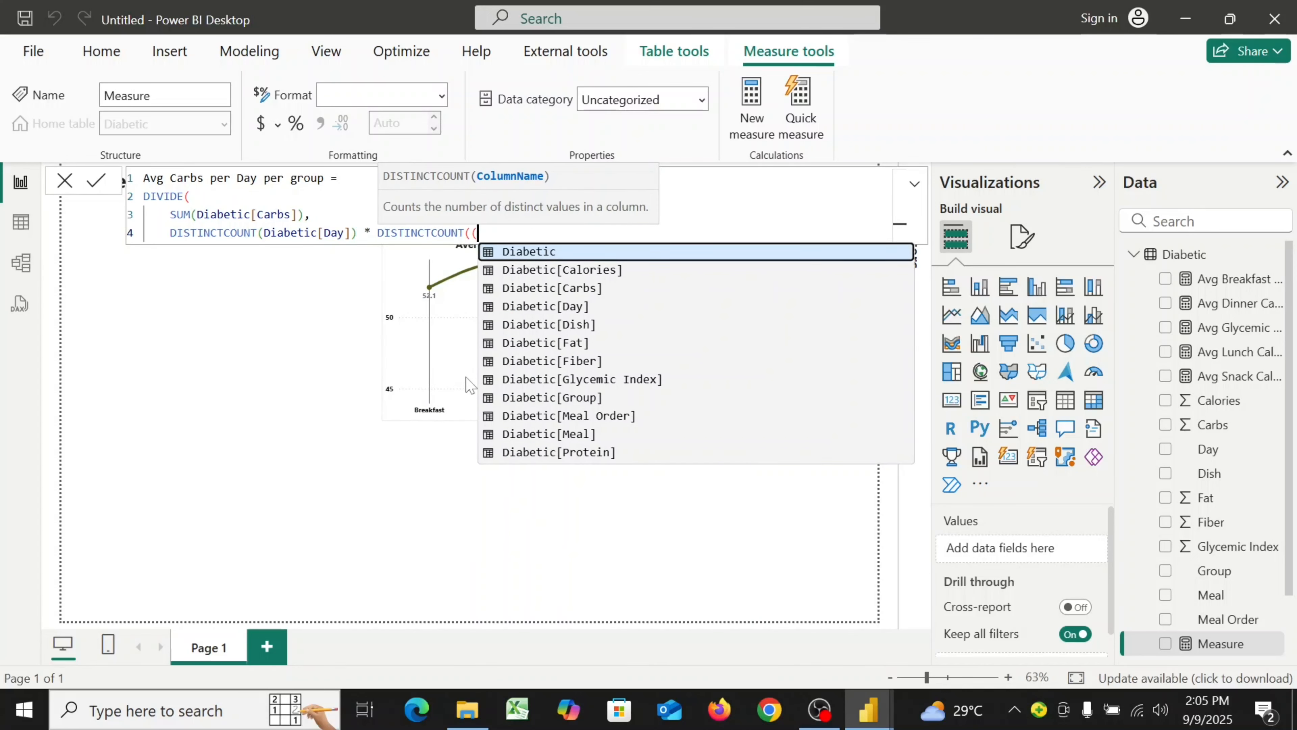
{"action": "left_click", "coordinate": [591, 399]}
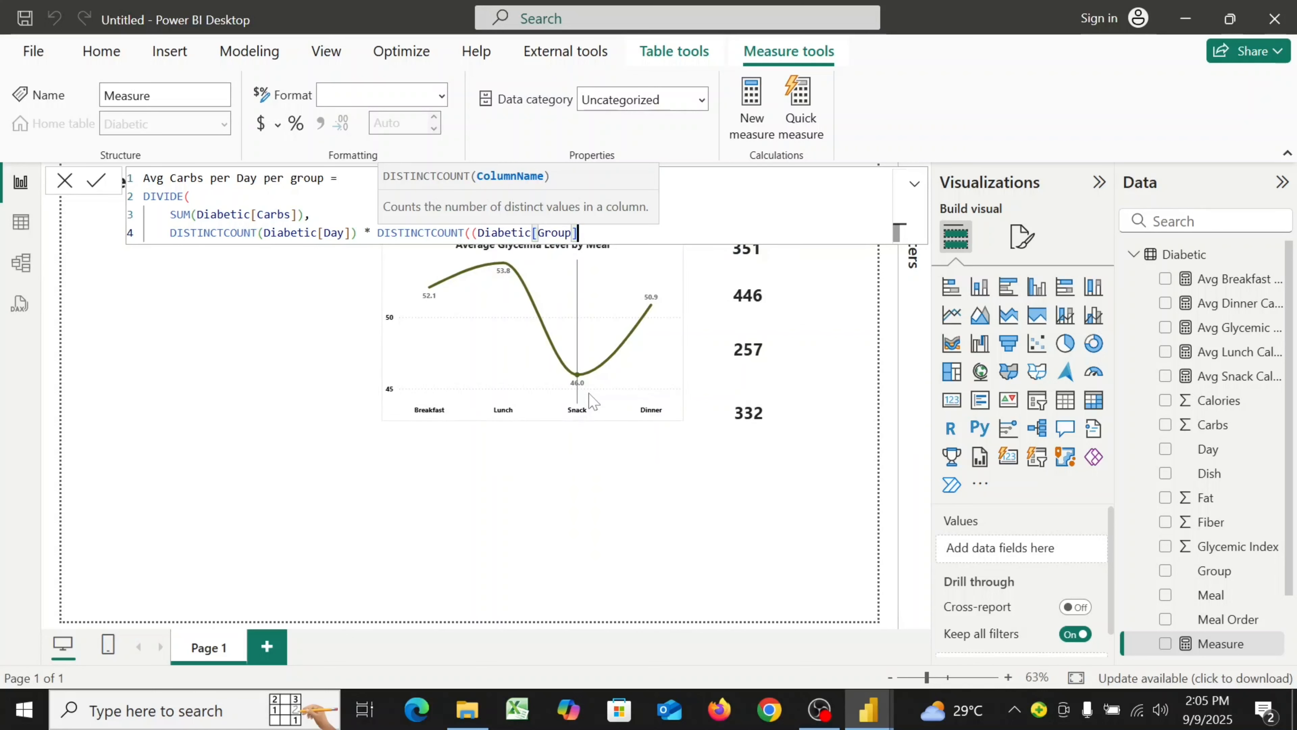
{"action": "type", "text": ")"}
{"action": "key", "text": "shift+Return"}
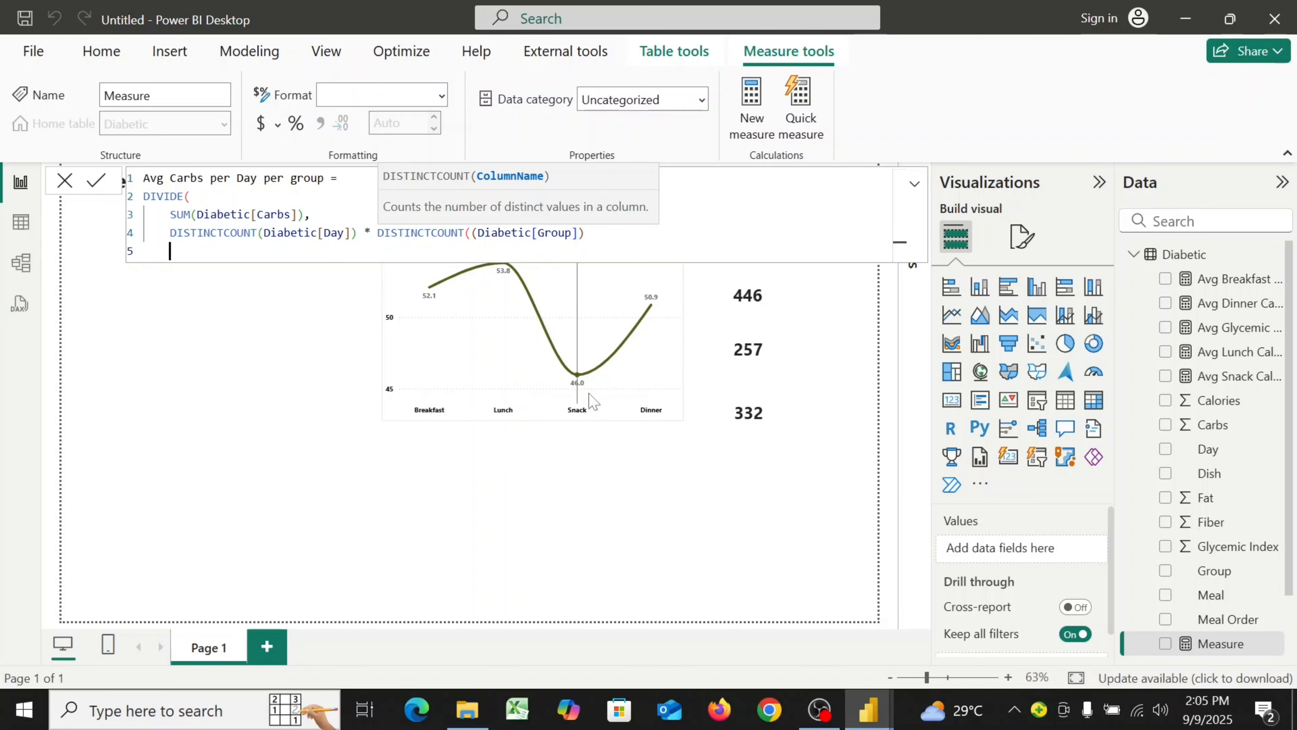
{"action": "key", "text": "Tab"}
{"action": "type", "text": ")"}
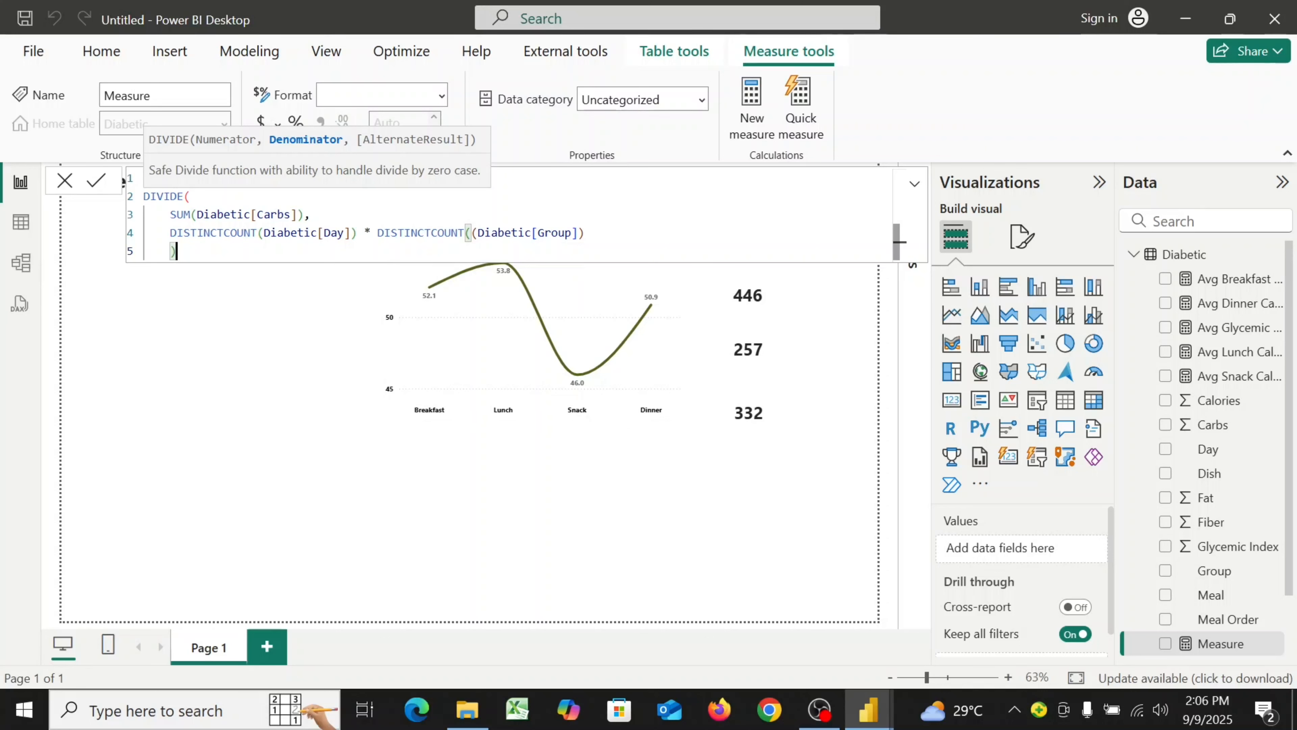
Commit the Avg Carbs per Day per group measure and set its format to Whole number
{"action": "left_click", "coordinate": [96, 185]}
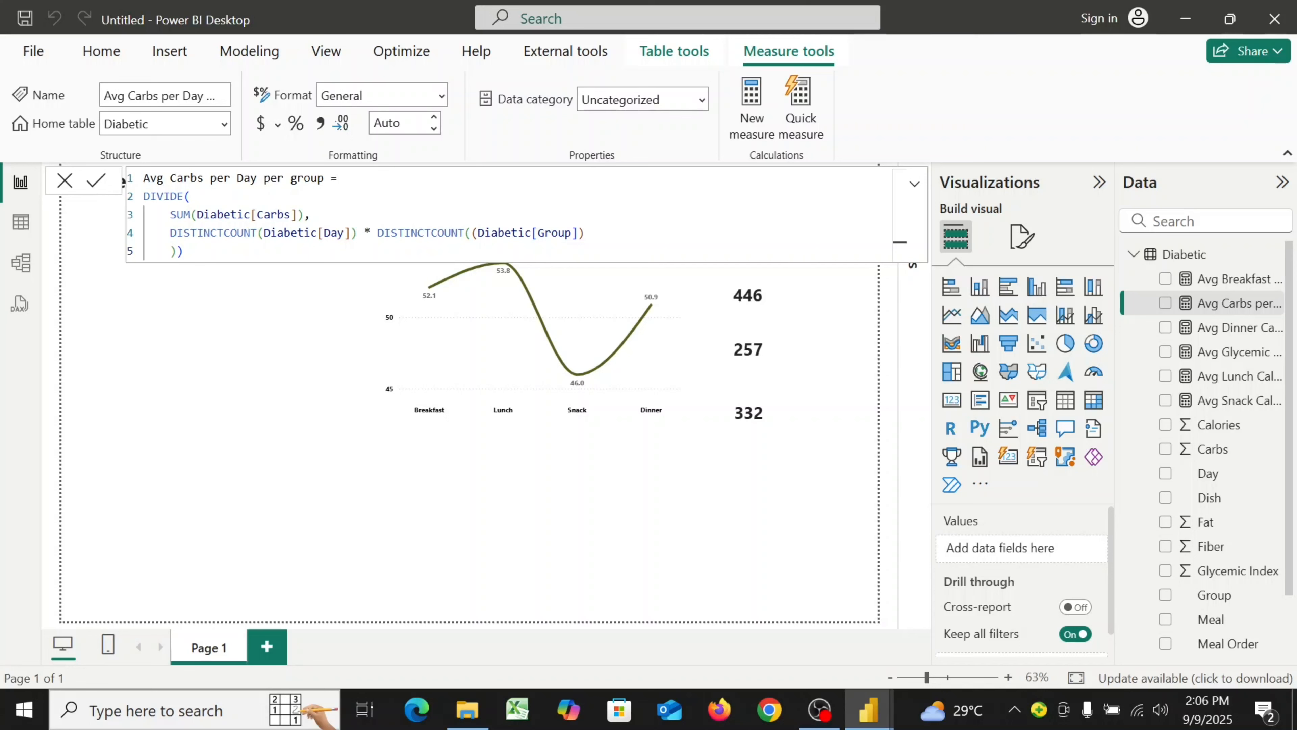
{"action": "left_click", "coordinate": [441, 97]}
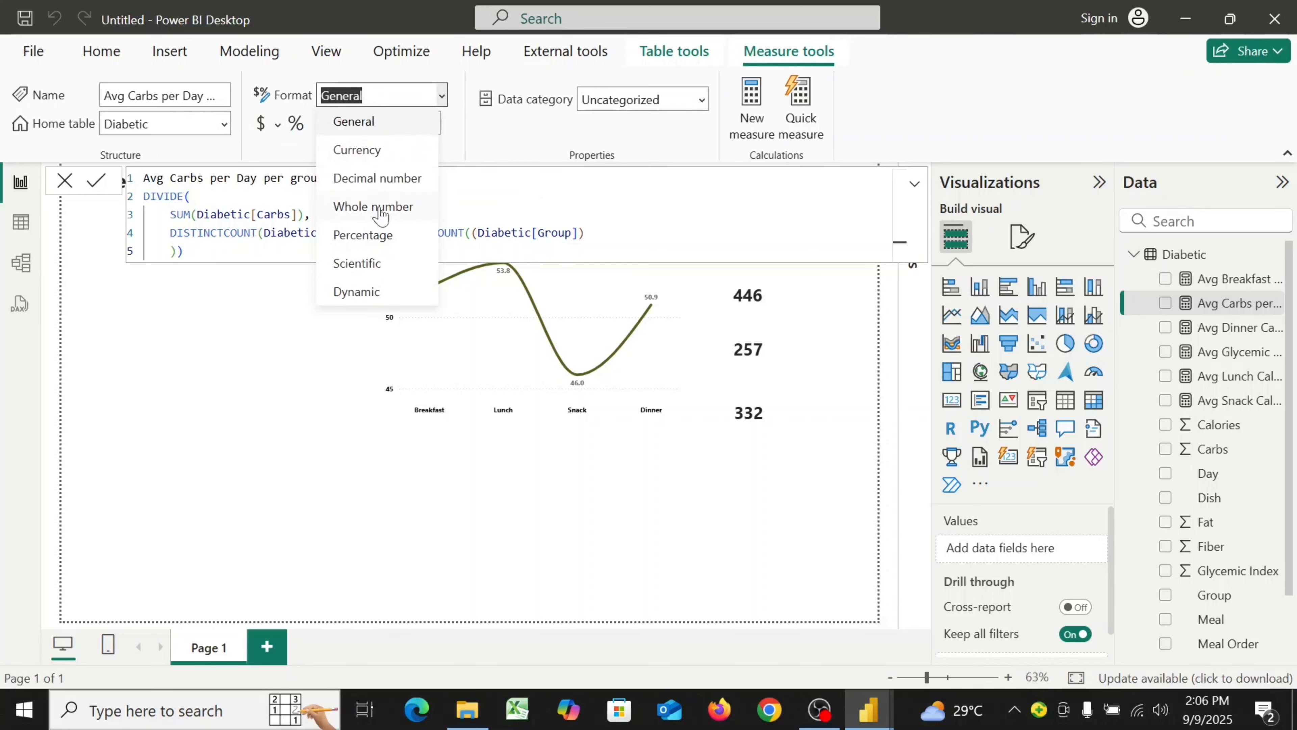
{"action": "left_click", "coordinate": [380, 210]}
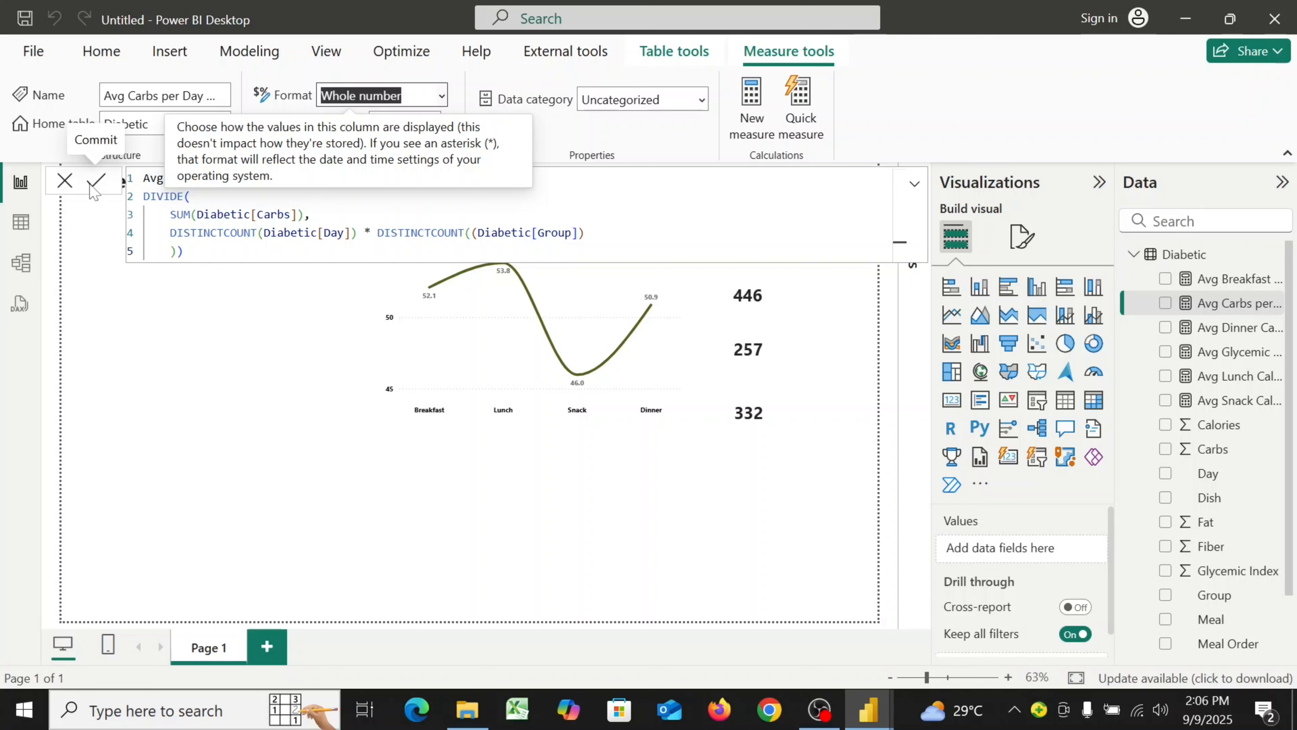
{"action": "left_click", "coordinate": [71, 186]}
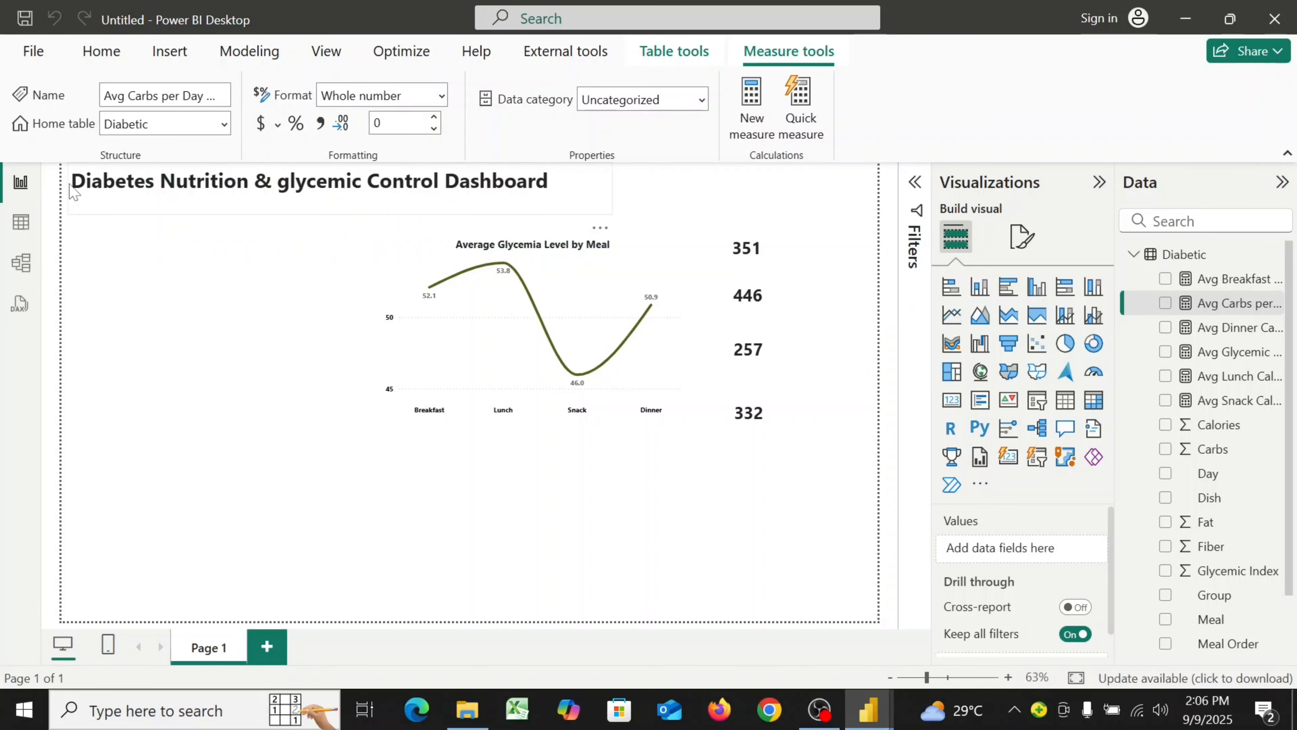
Try to save the file and cancel the save dialog
{"action": "key", "text": "ctrl+s"}
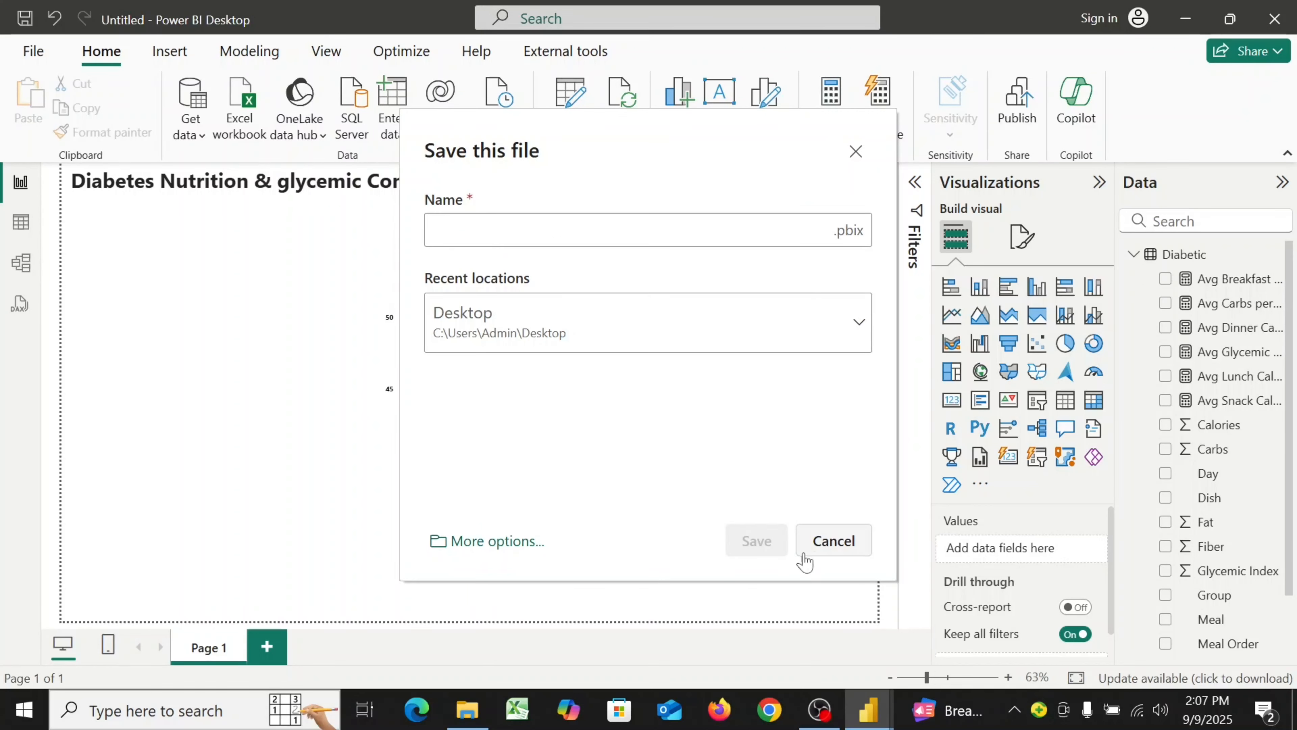
{"action": "left_click", "coordinate": [813, 542]}
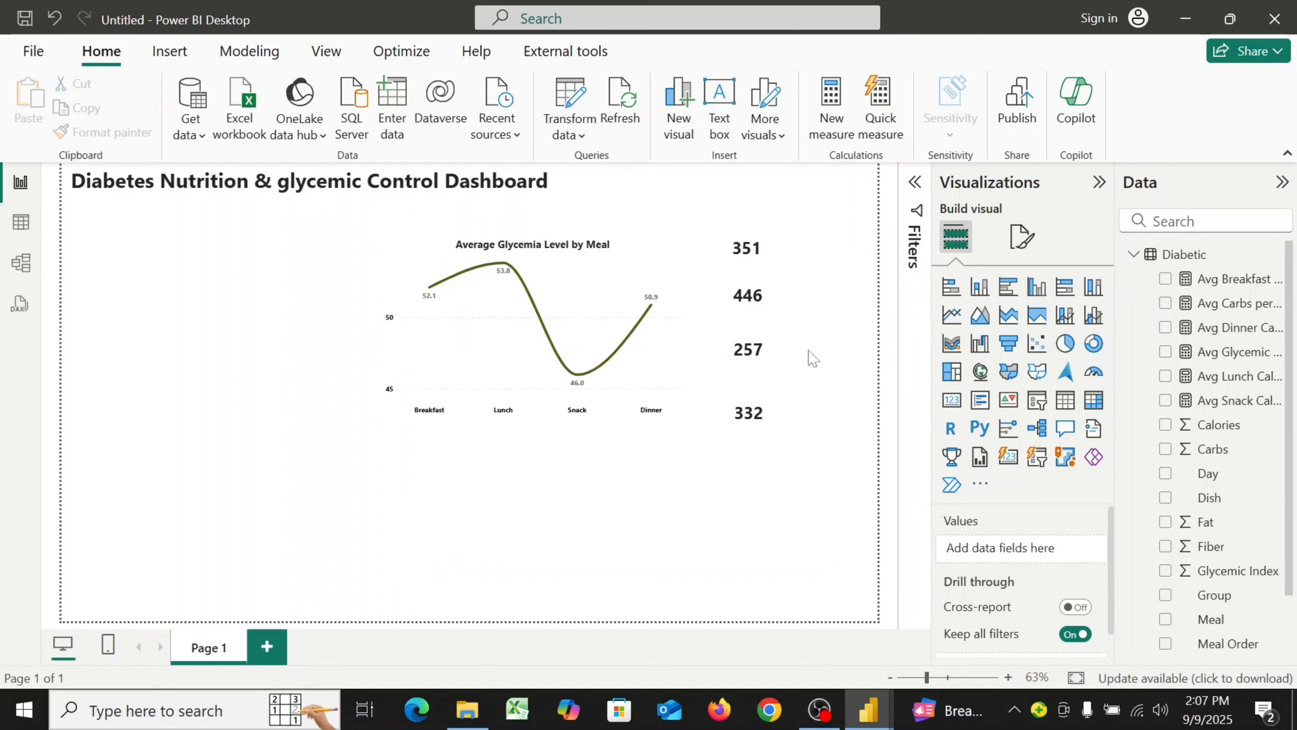
Create a new measure named "Avg Protien Per Day Per Group" and start a new formula line
{"action": "left_click", "coordinate": [831, 140]}
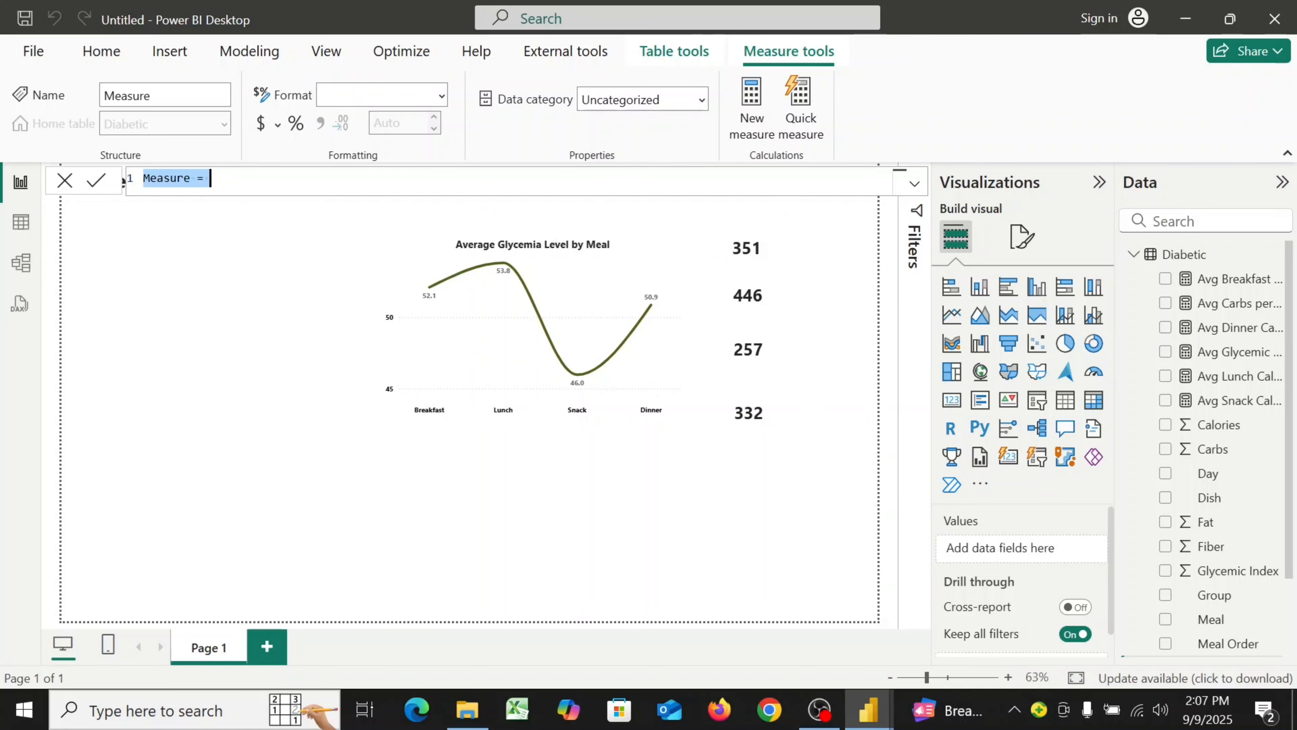
{"action": "type", "text": "Avg"}
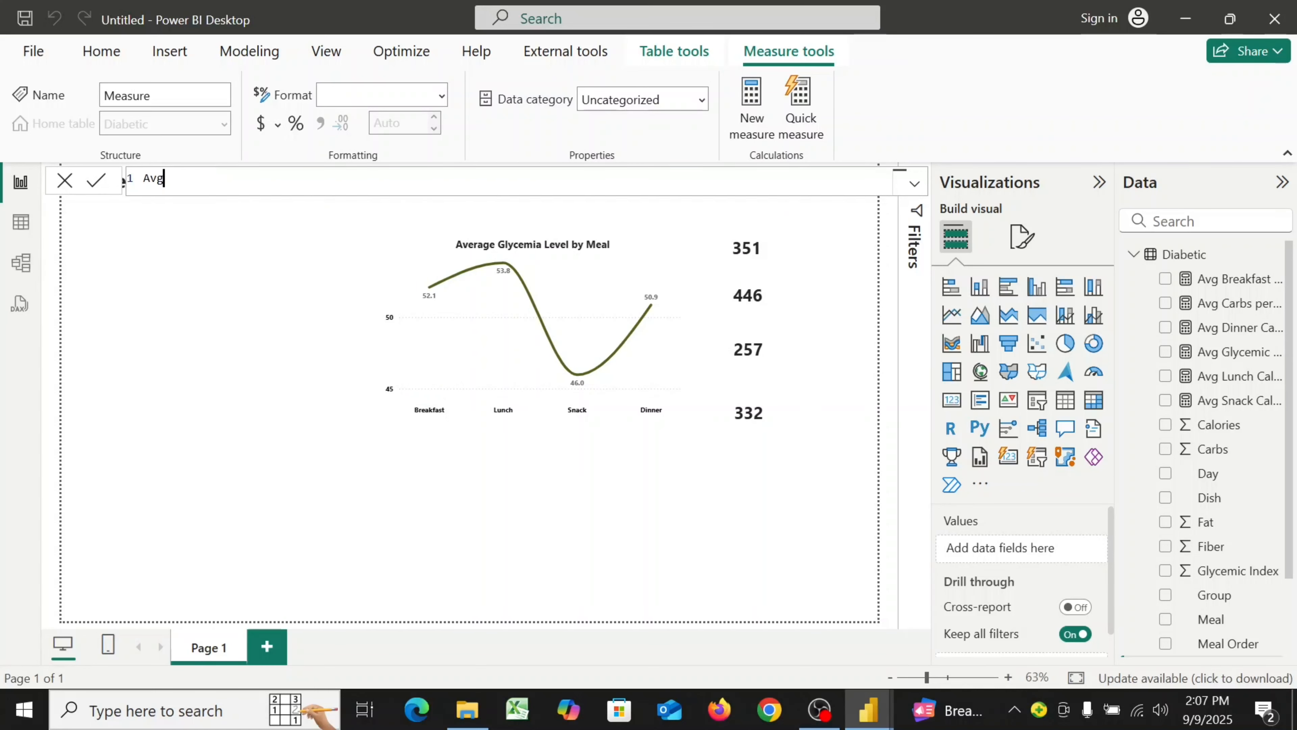
{"action": "type", "text": " Protien Per Day "}
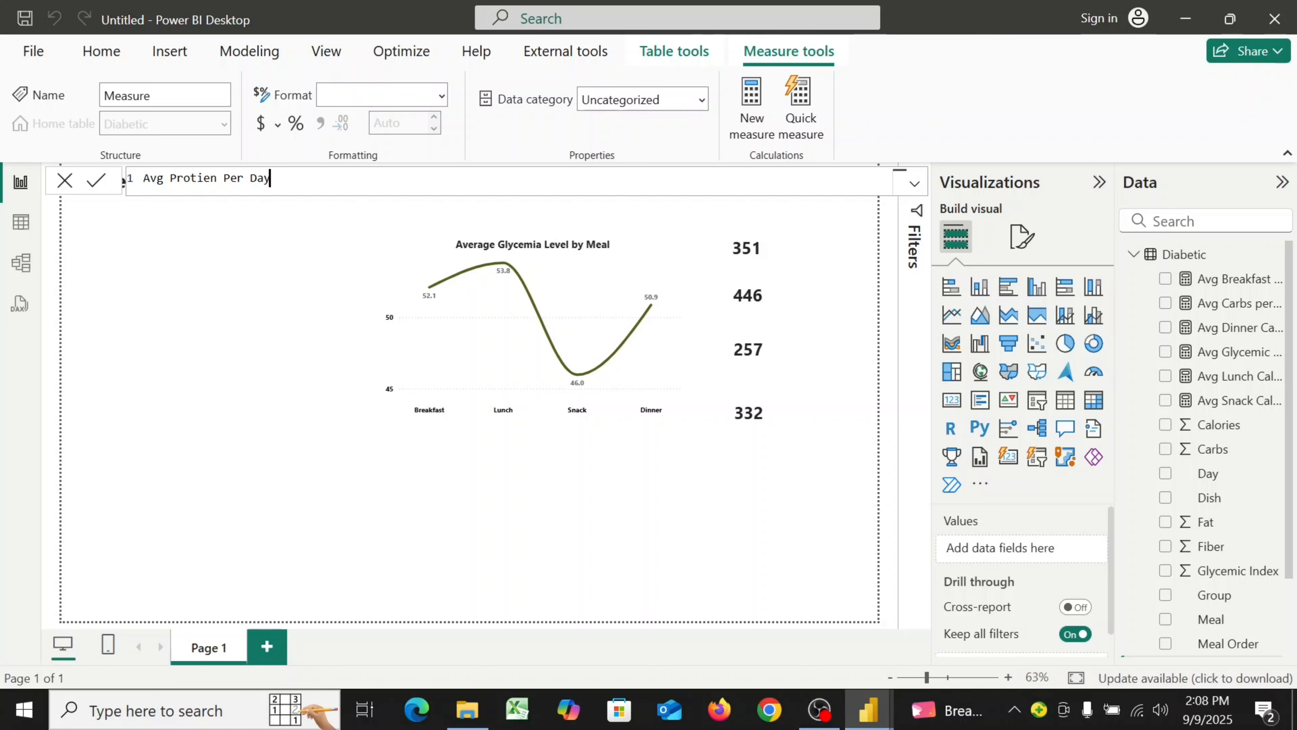
{"action": "type", "text": "Per Gro"}
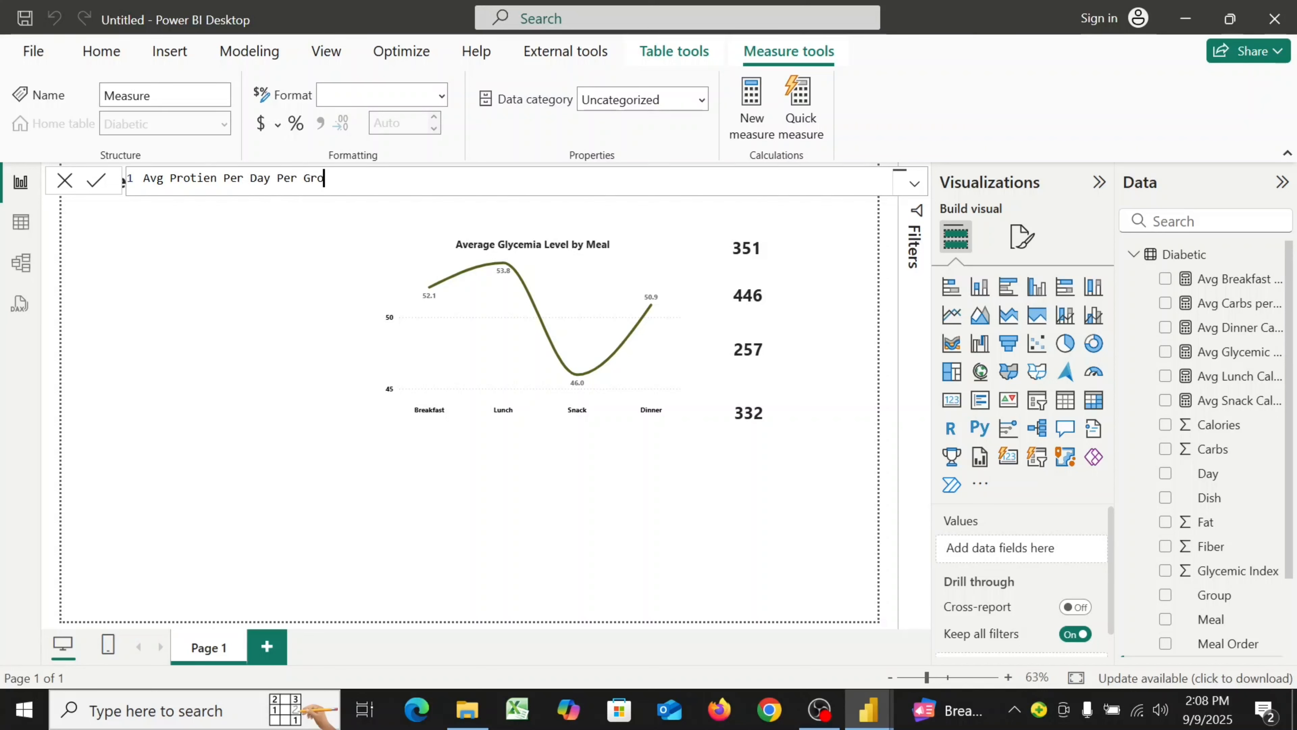
{"action": "type", "text": "up ="}
{"action": "key", "text": "shift+Return"}
Begin a DIVIDE function on the formula's second line and move to a new indented line
{"action": "type", "text": "D"}
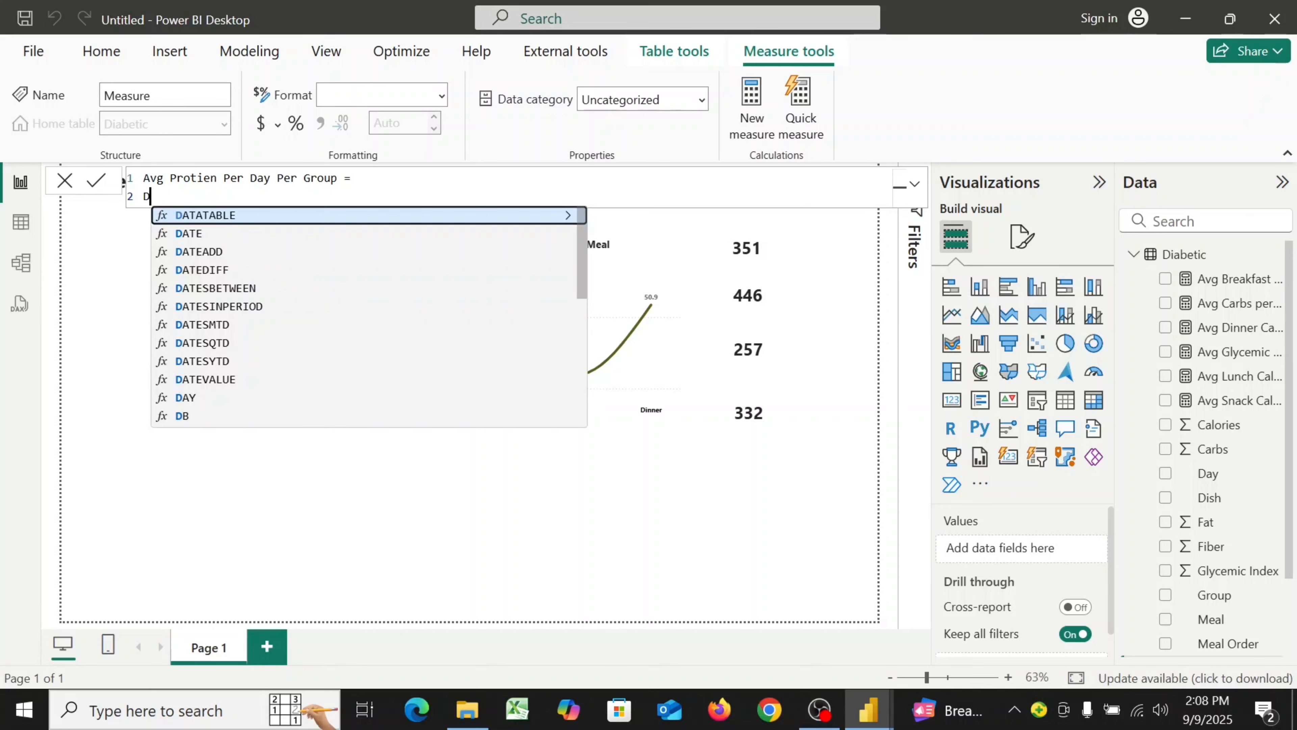
{"action": "type", "text": "iv"}
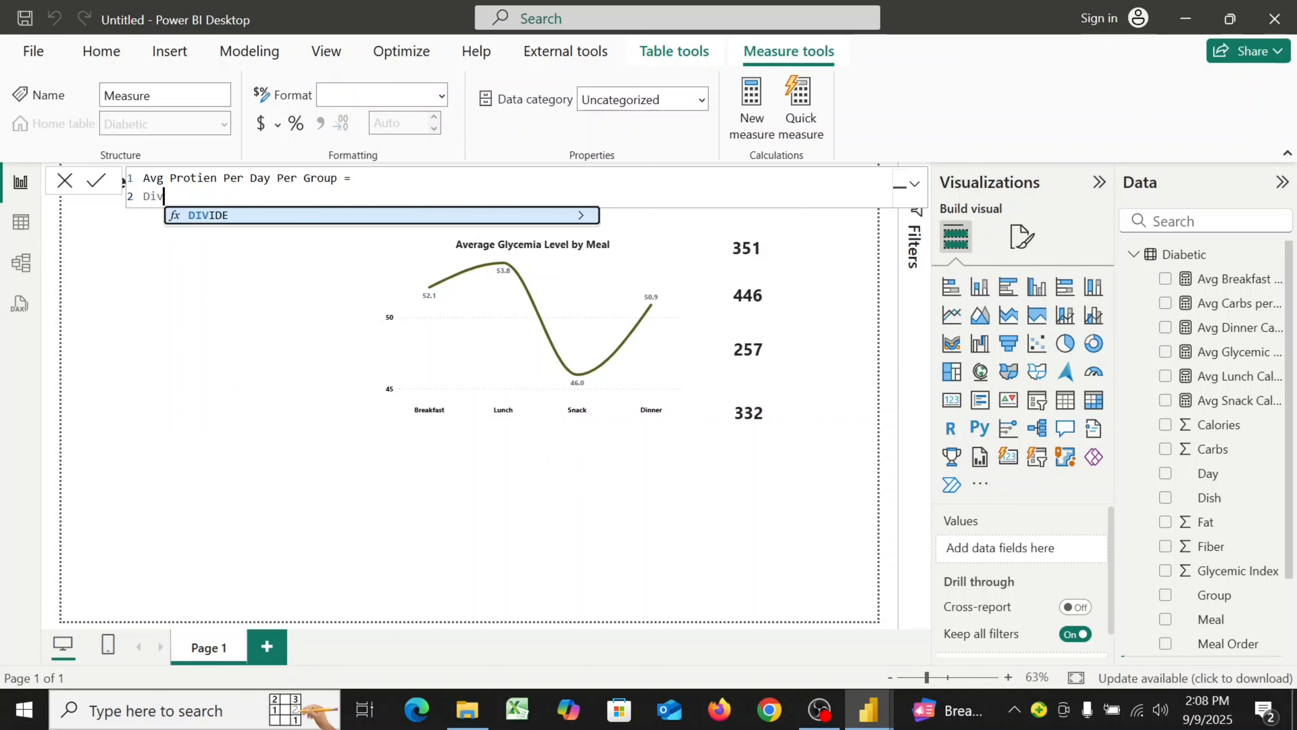
{"action": "left_click", "coordinate": [413, 221]}
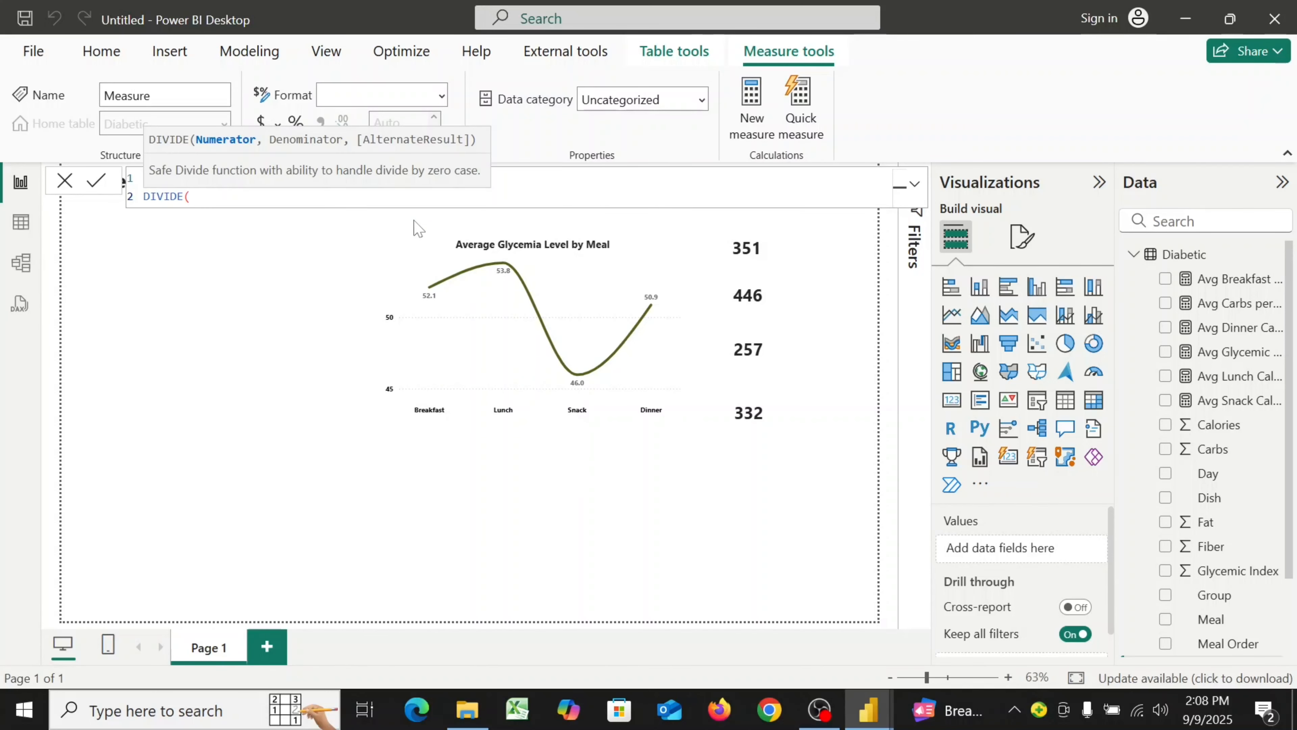
{"action": "key", "text": "shift+Return"}
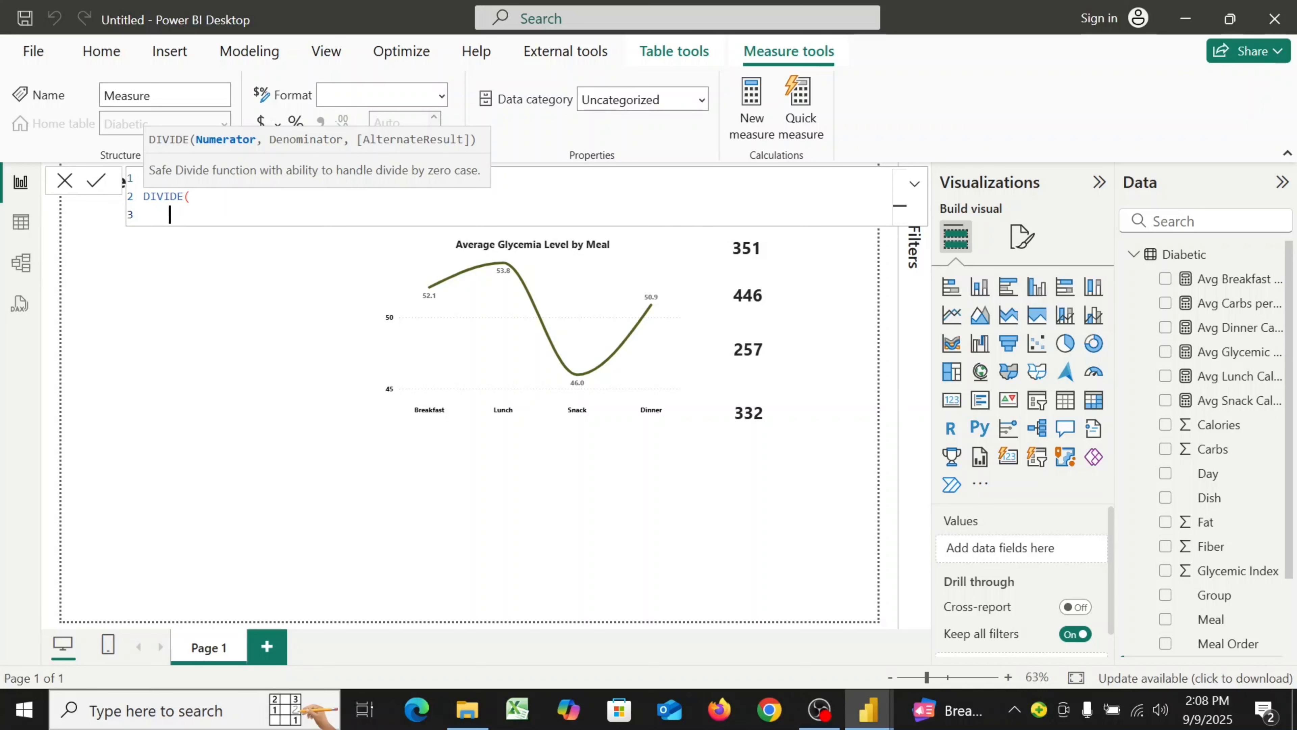
Enter the numerator SUM(Diabetic[Protein]), fixing the stray character, followed by a comma and a new line
{"action": "type", "text": "sum"}
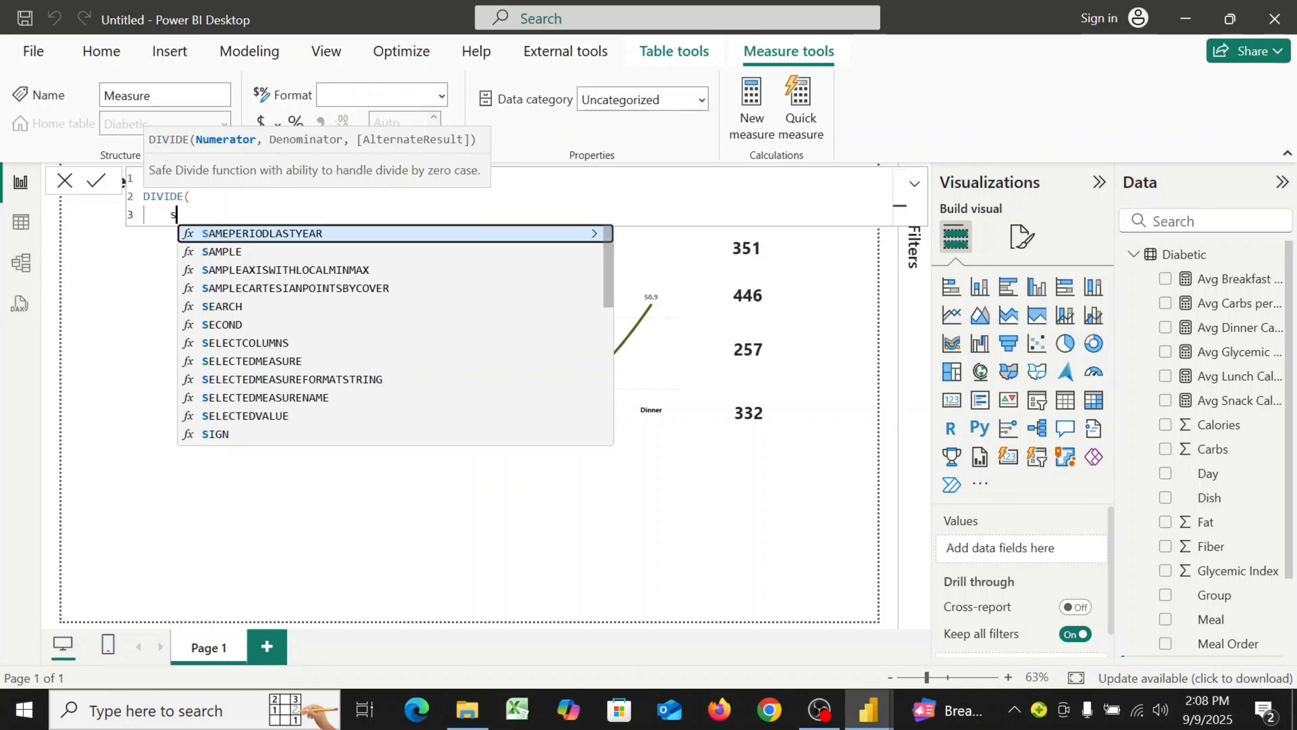
{"action": "left_click", "coordinate": [417, 239]}
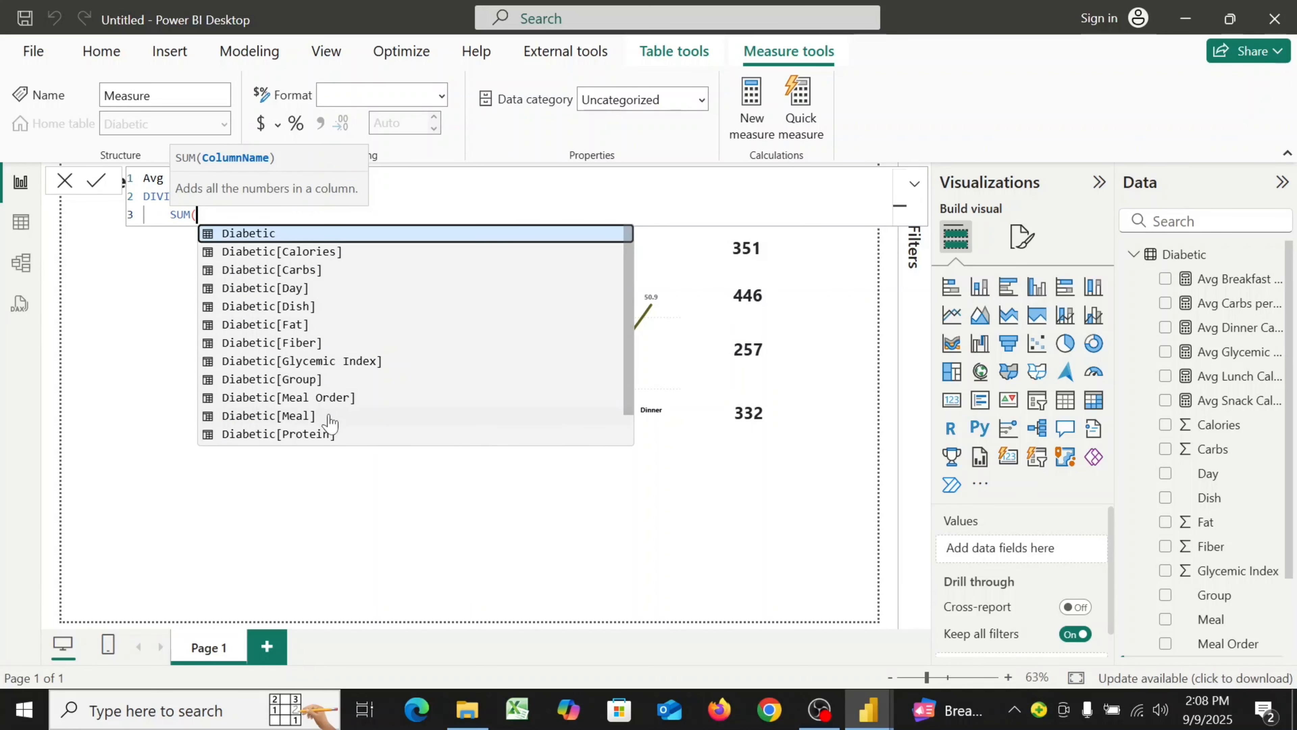
{"action": "left_click", "coordinate": [322, 434]}
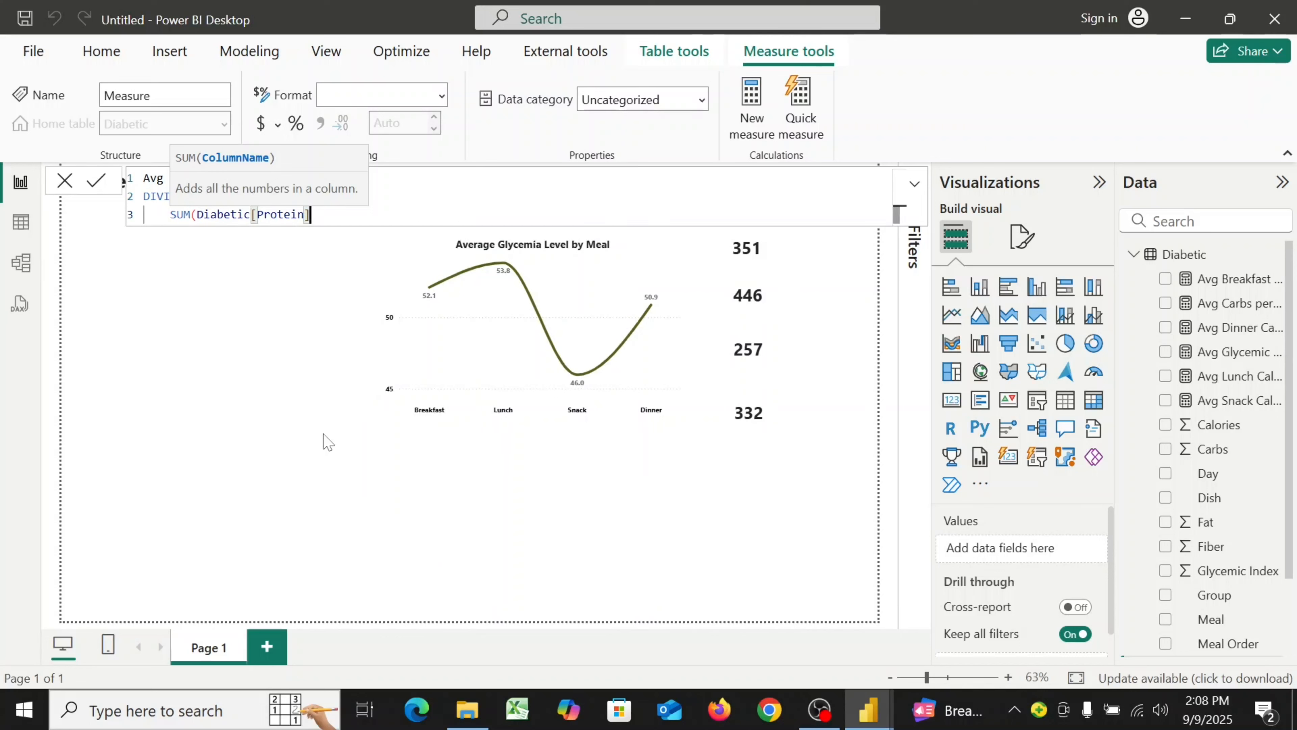
{"action": "type", "text": ")"}
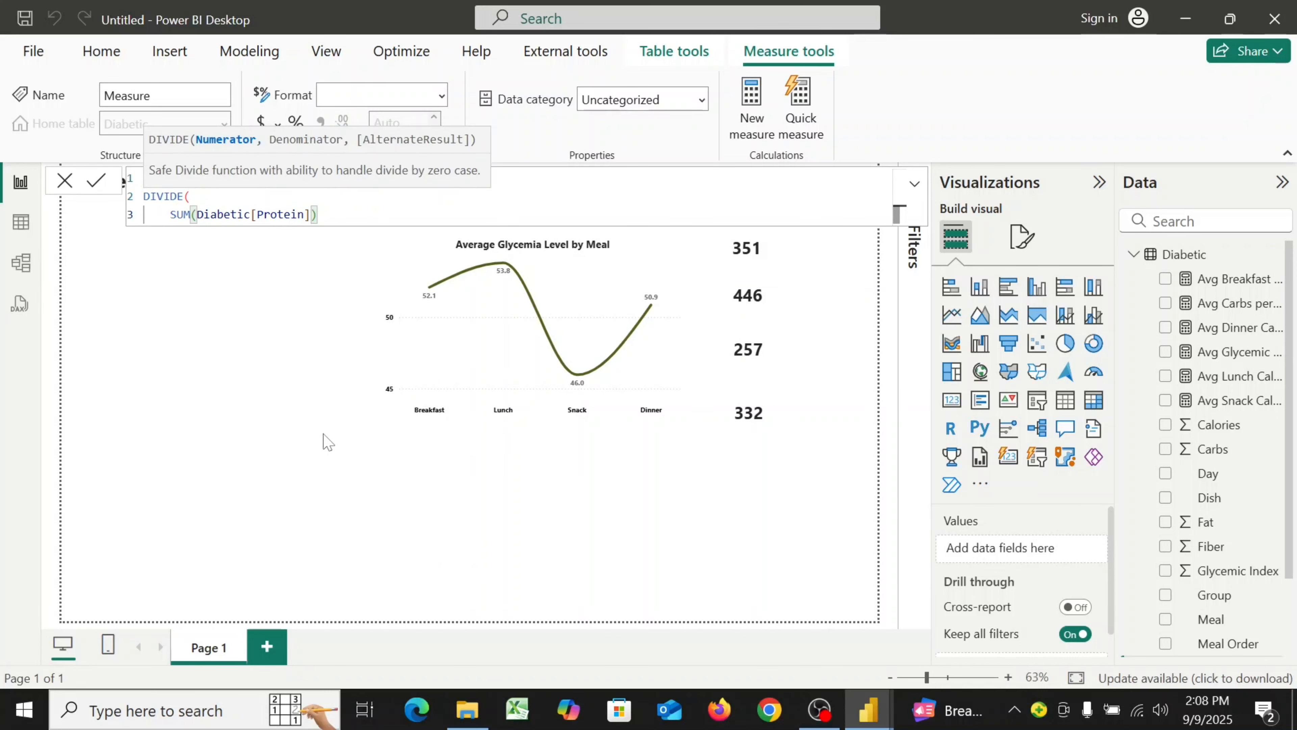
{"action": "type", "text": "'"}
{"action": "key", "text": "shift+Return"}
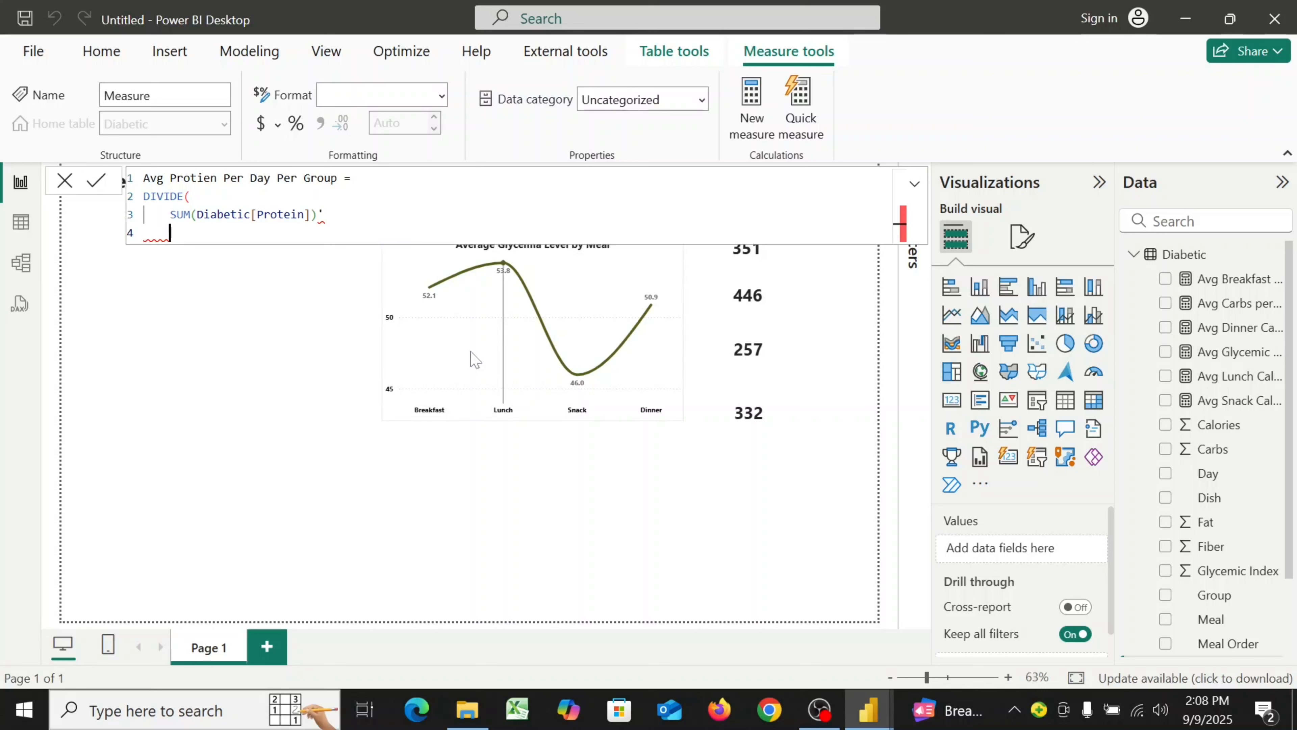
{"action": "left_click", "coordinate": [323, 214]}
{"action": "key", "text": "BackSpace"}
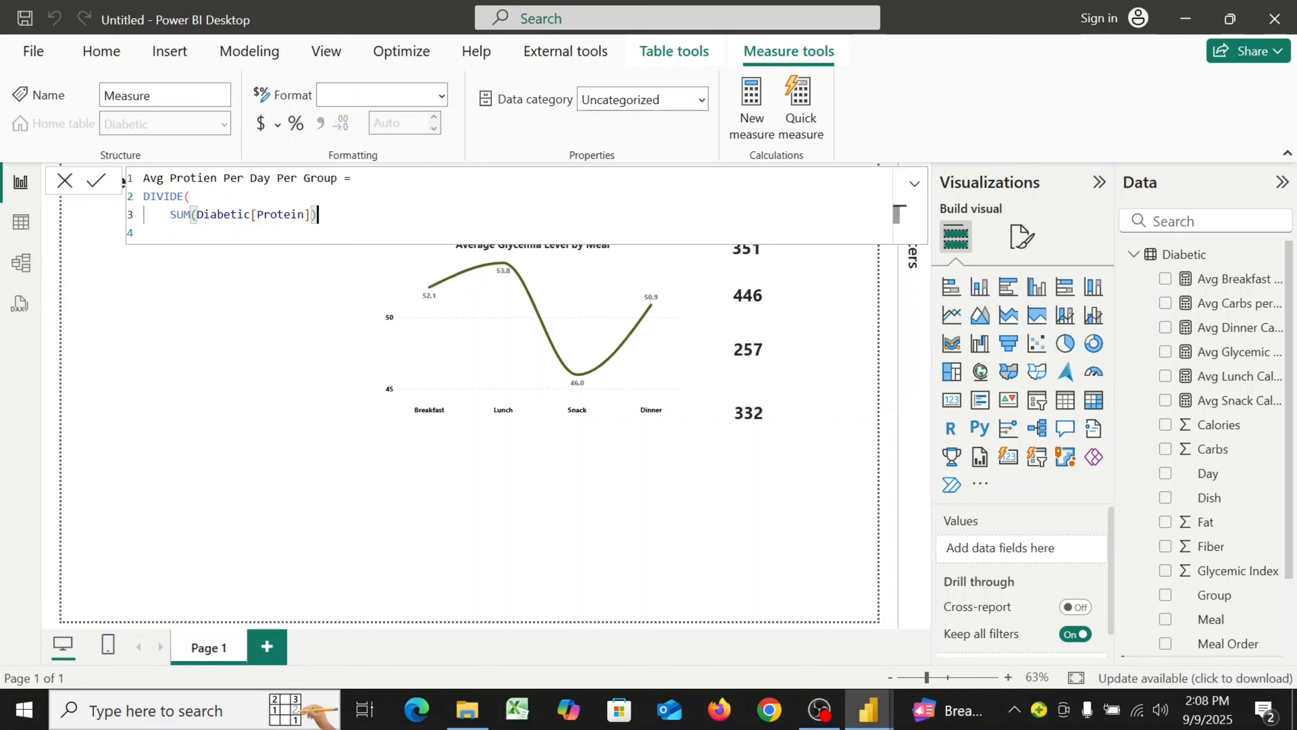
{"action": "type", "text": ","}
{"action": "key", "text": "Return"}
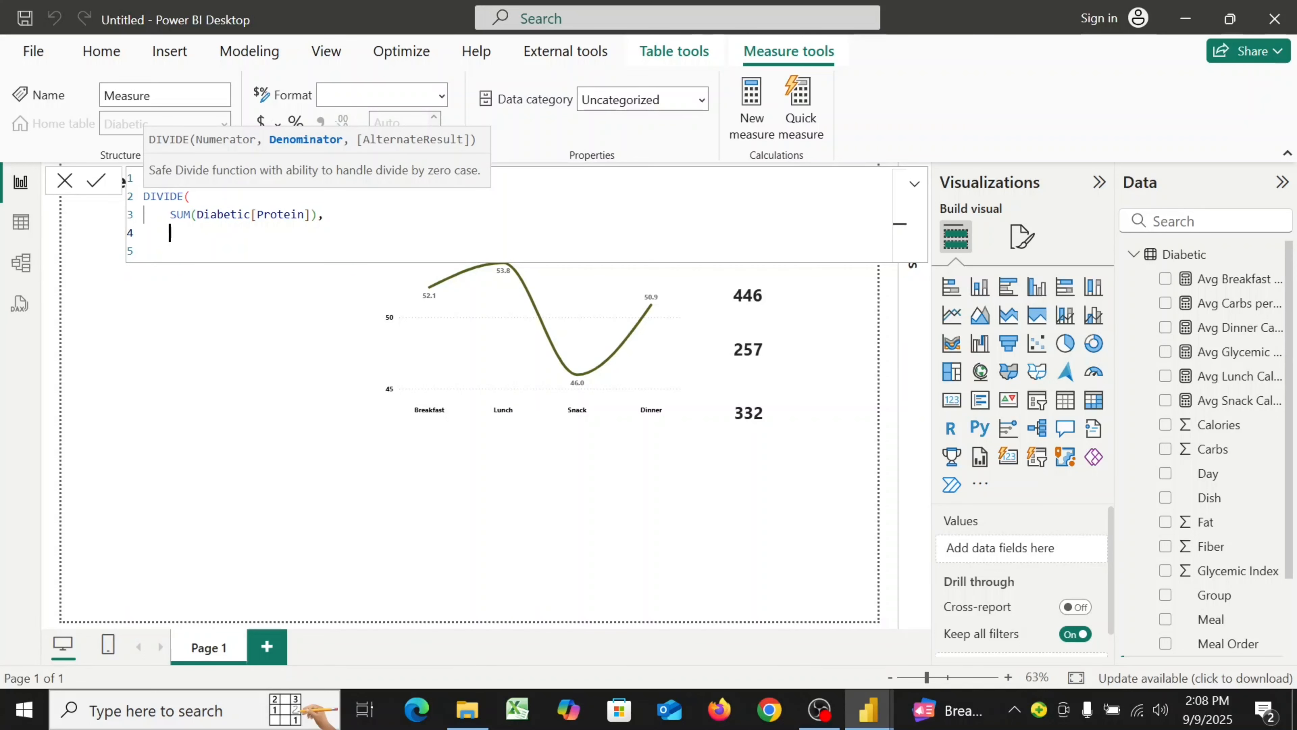
Enter the denominator DISTINCTCOUNT(Diabetic[Day]) * DISTINCTCOUNT(Diabetic[Group]) and close the DIVIDE formula
{"action": "type", "text": "di"}
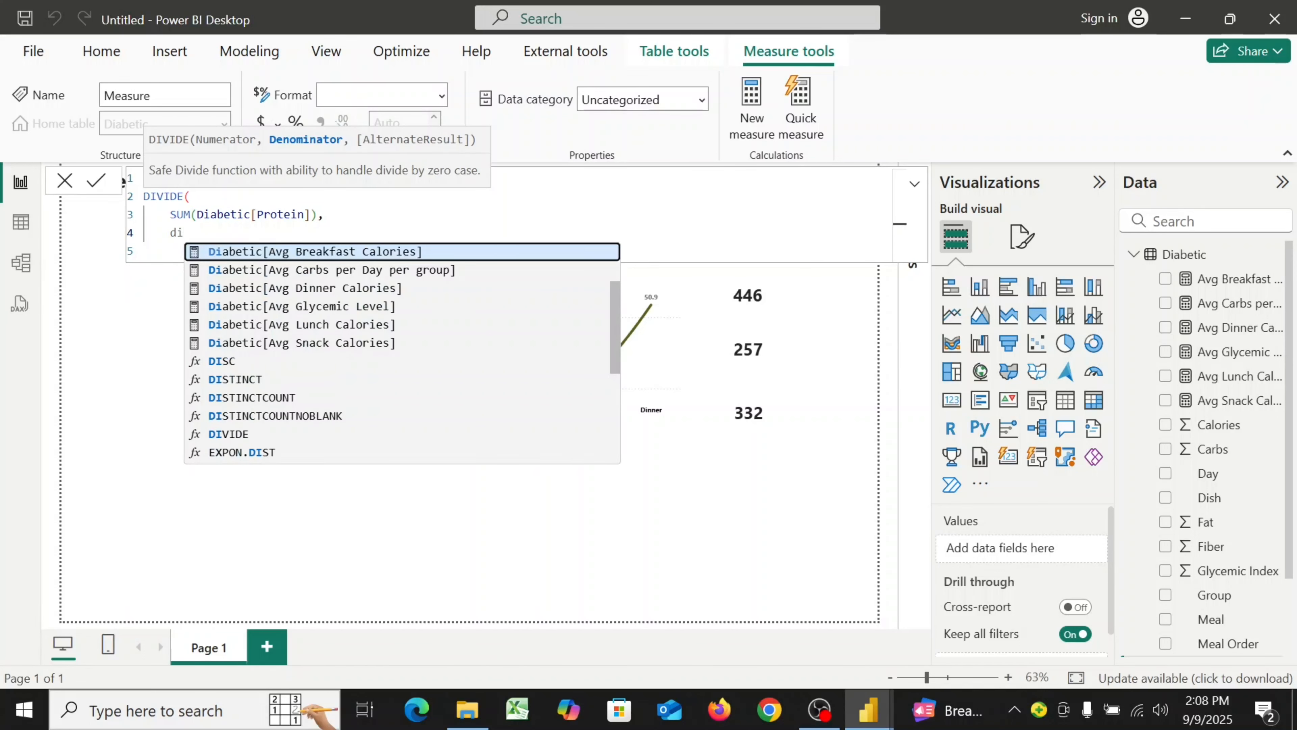
{"action": "left_click", "coordinate": [261, 400]}
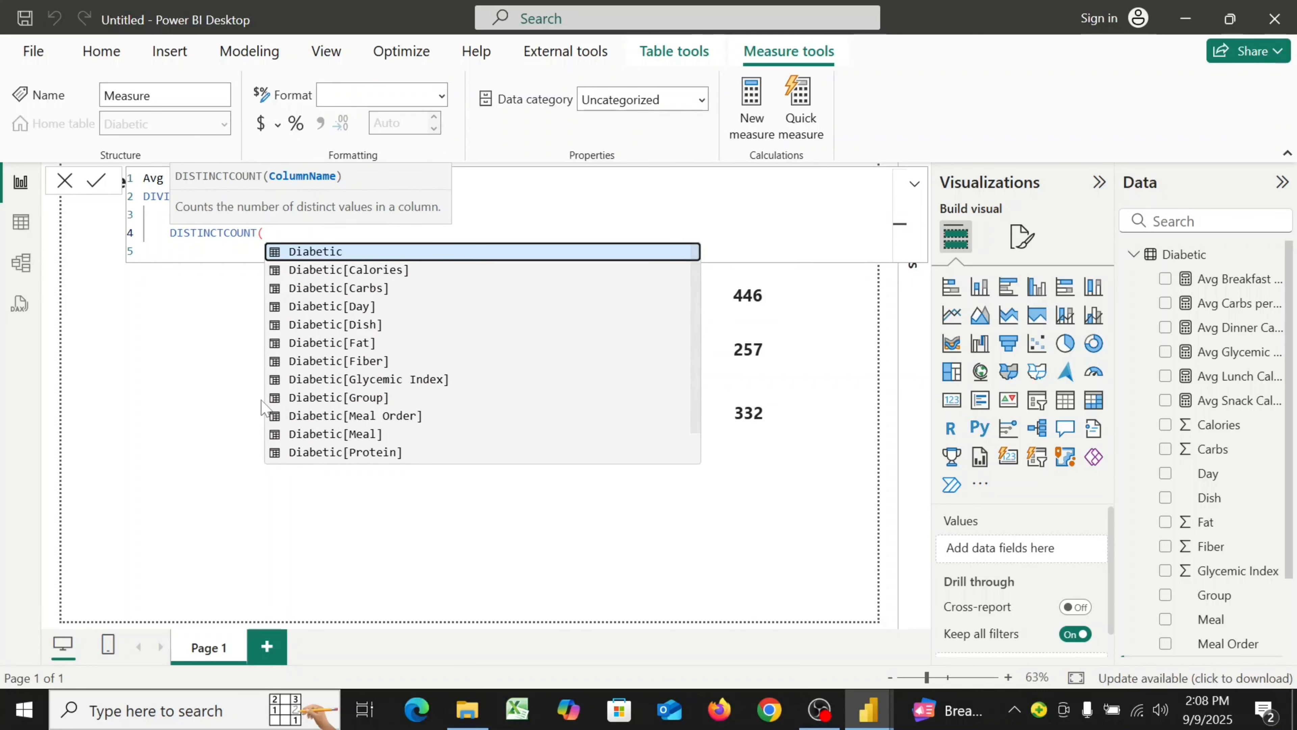
{"action": "left_click", "coordinate": [376, 307]}
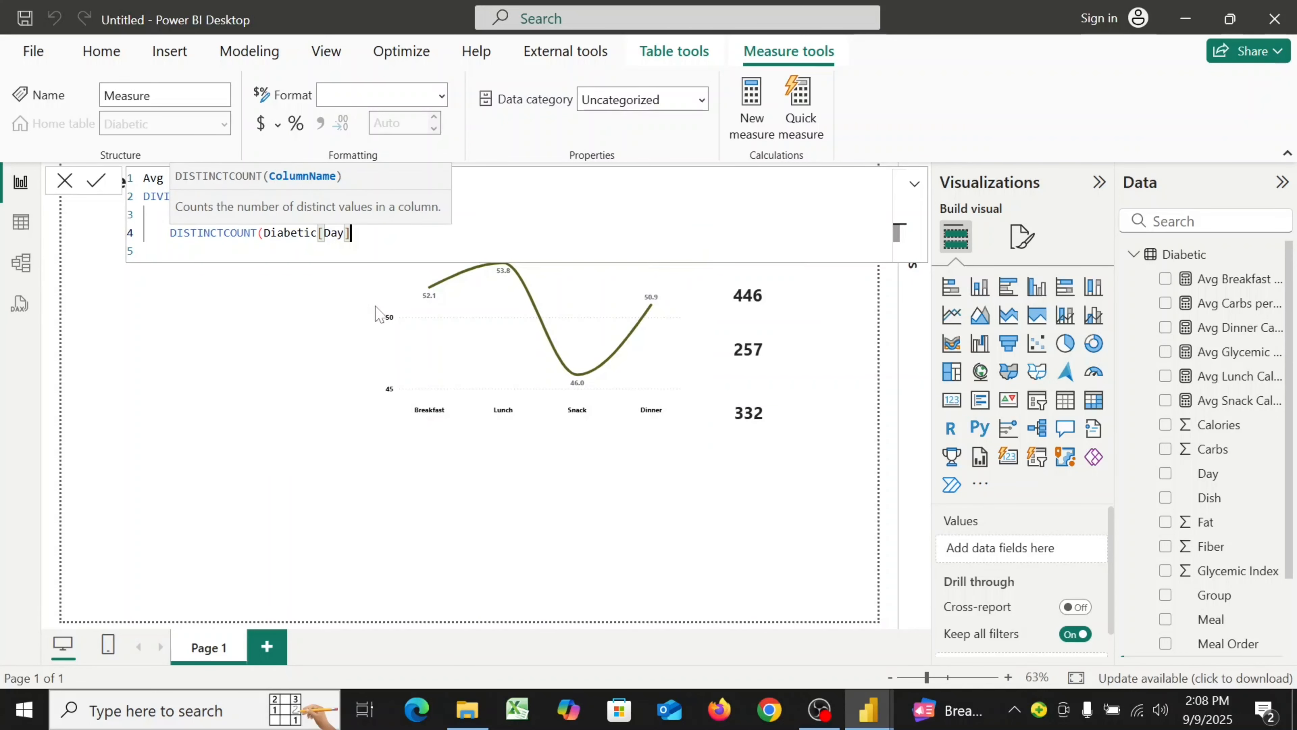
{"action": "type", "text": ") "}
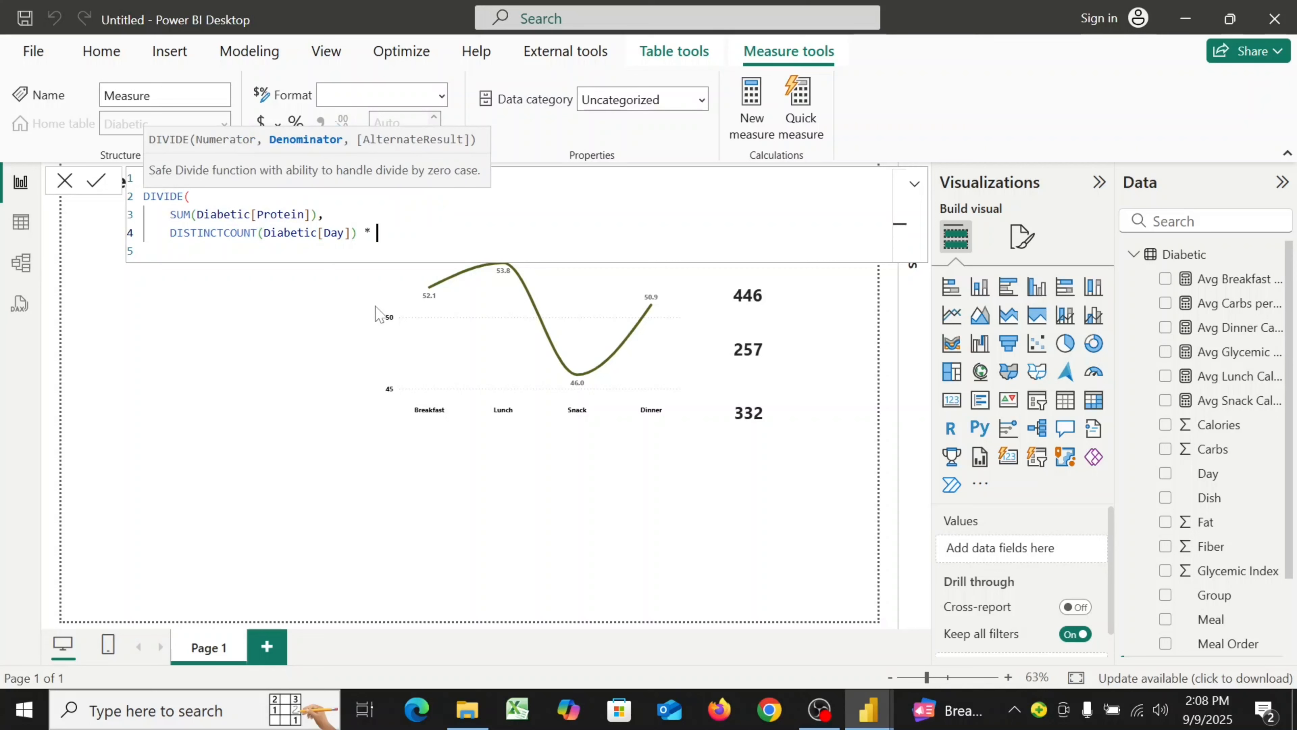
{"action": "type", "text": "* di"}
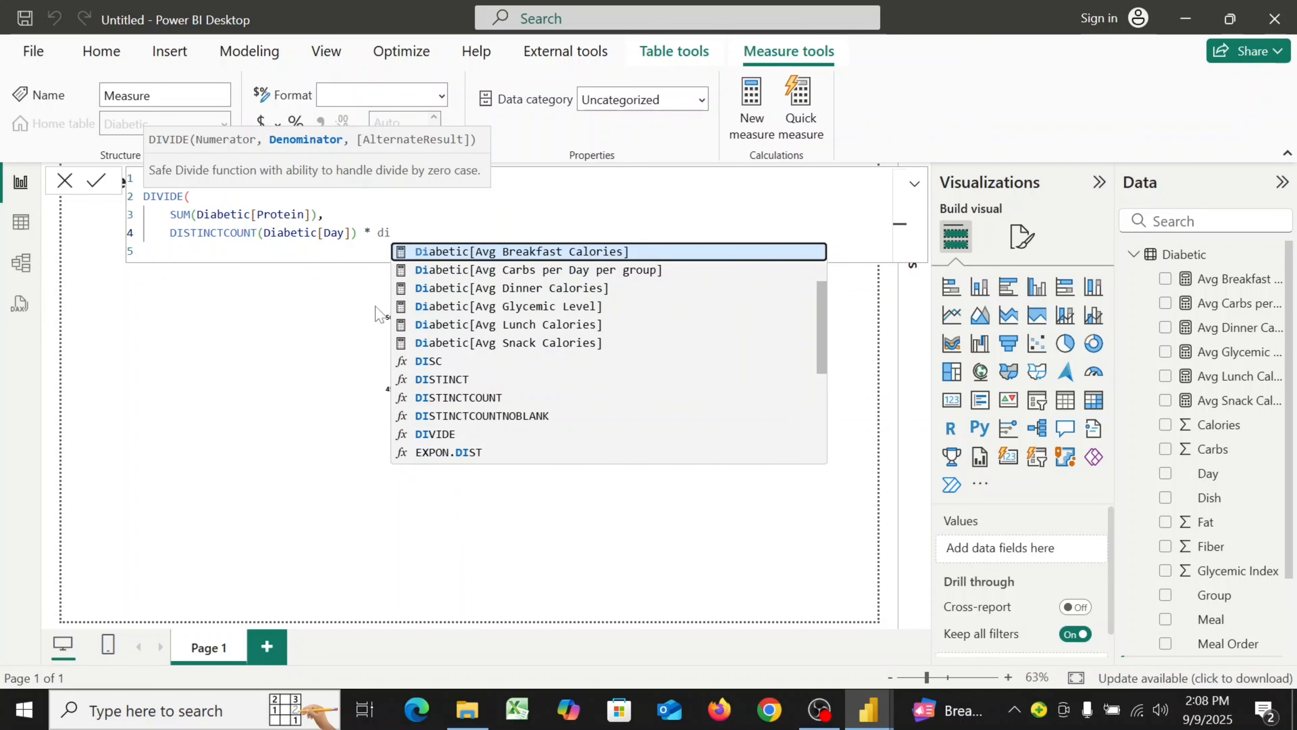
{"action": "left_click", "coordinate": [478, 400]}
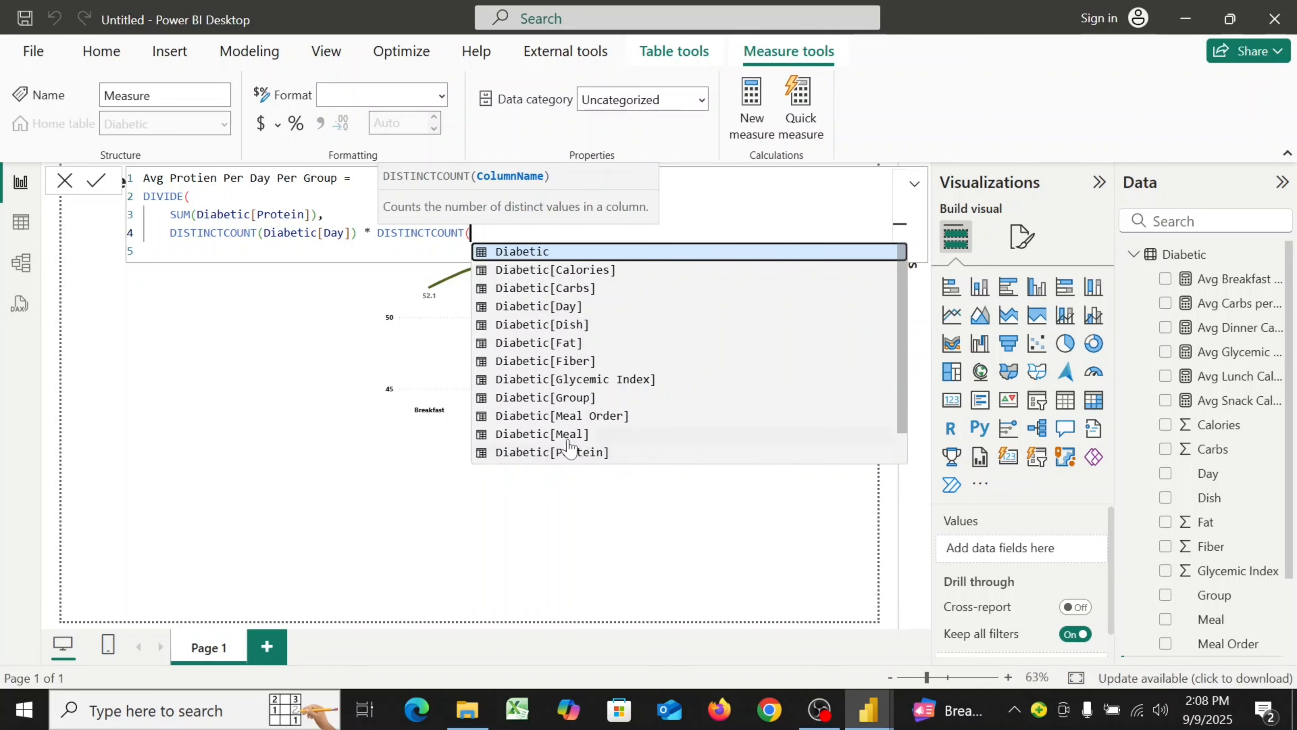
{"action": "left_click", "coordinate": [559, 398]}
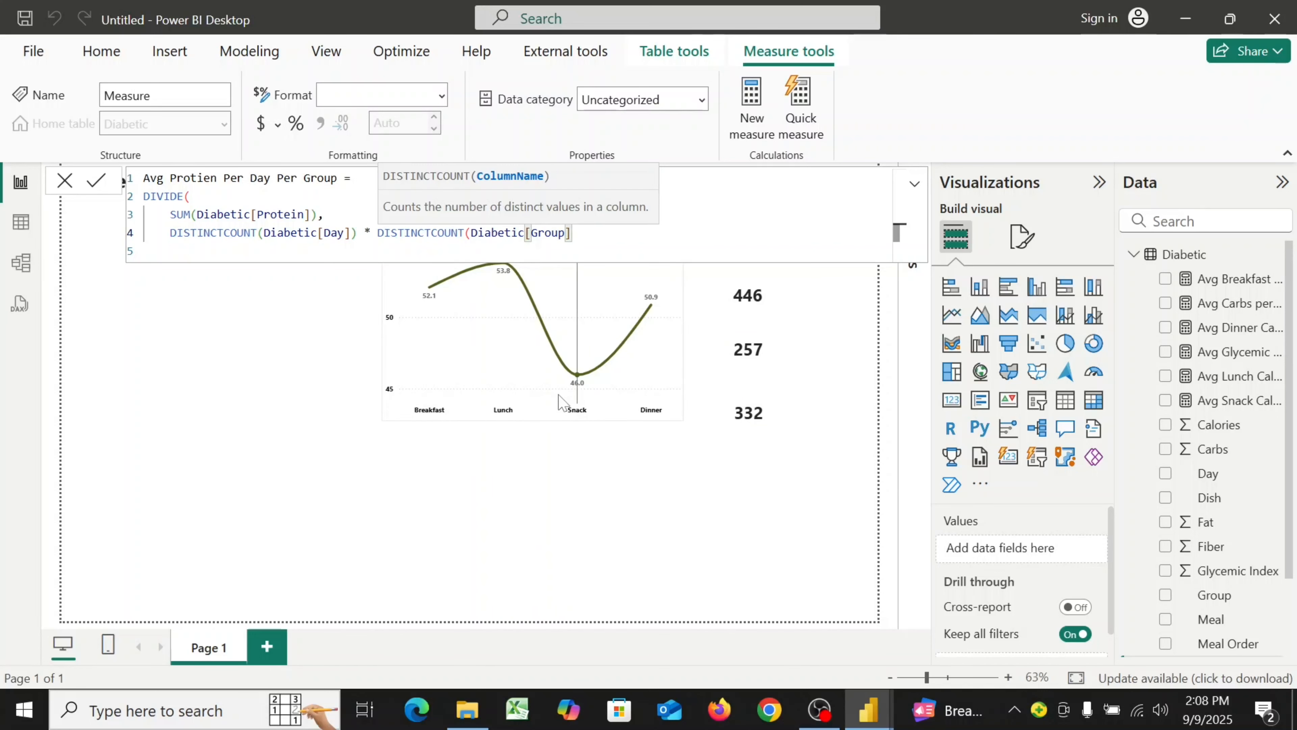
{"action": "type", "text": ")"}
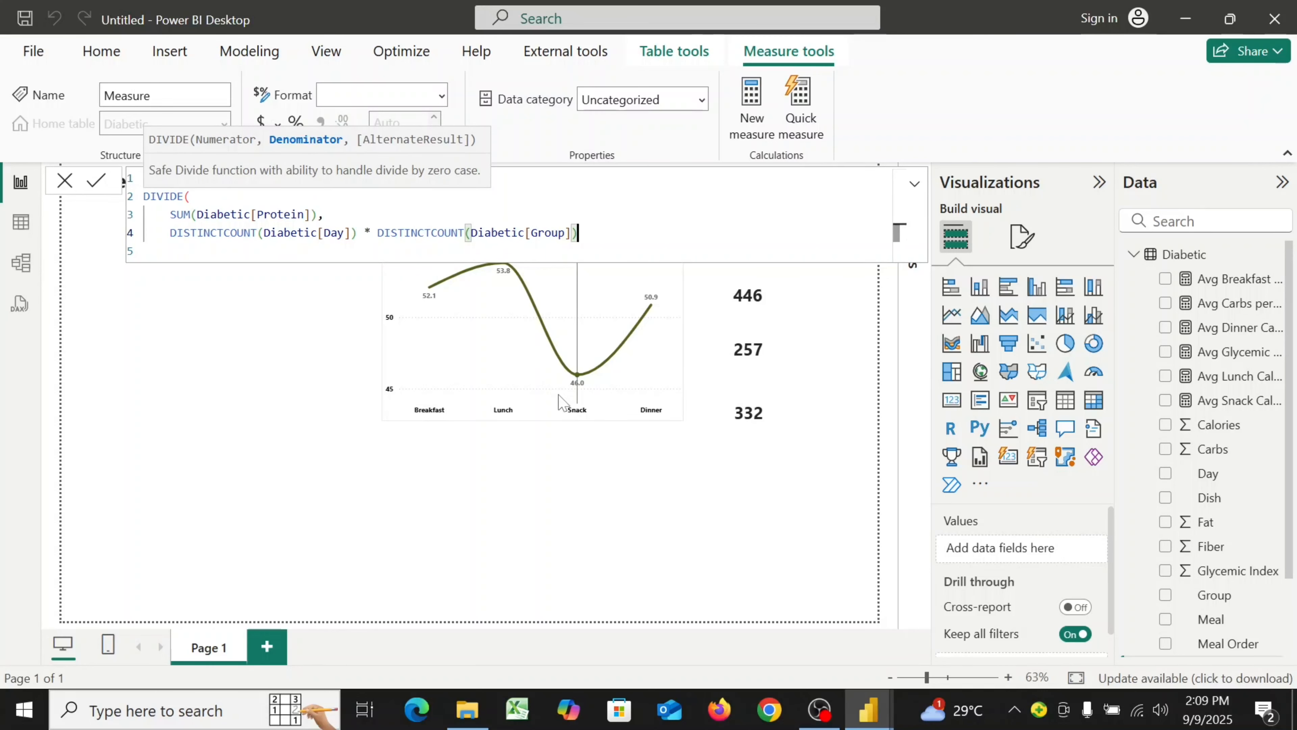
{"action": "key", "text": "Return"}
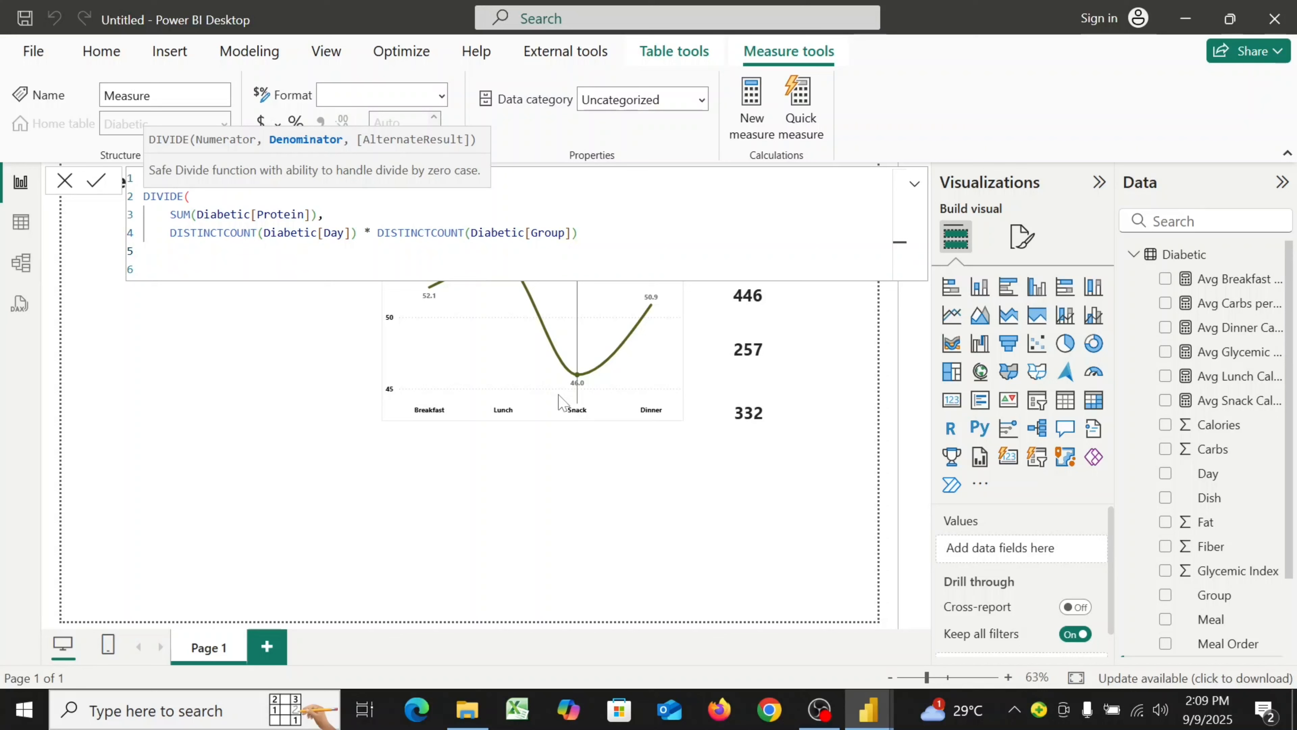
{"action": "type", "text": ")"}
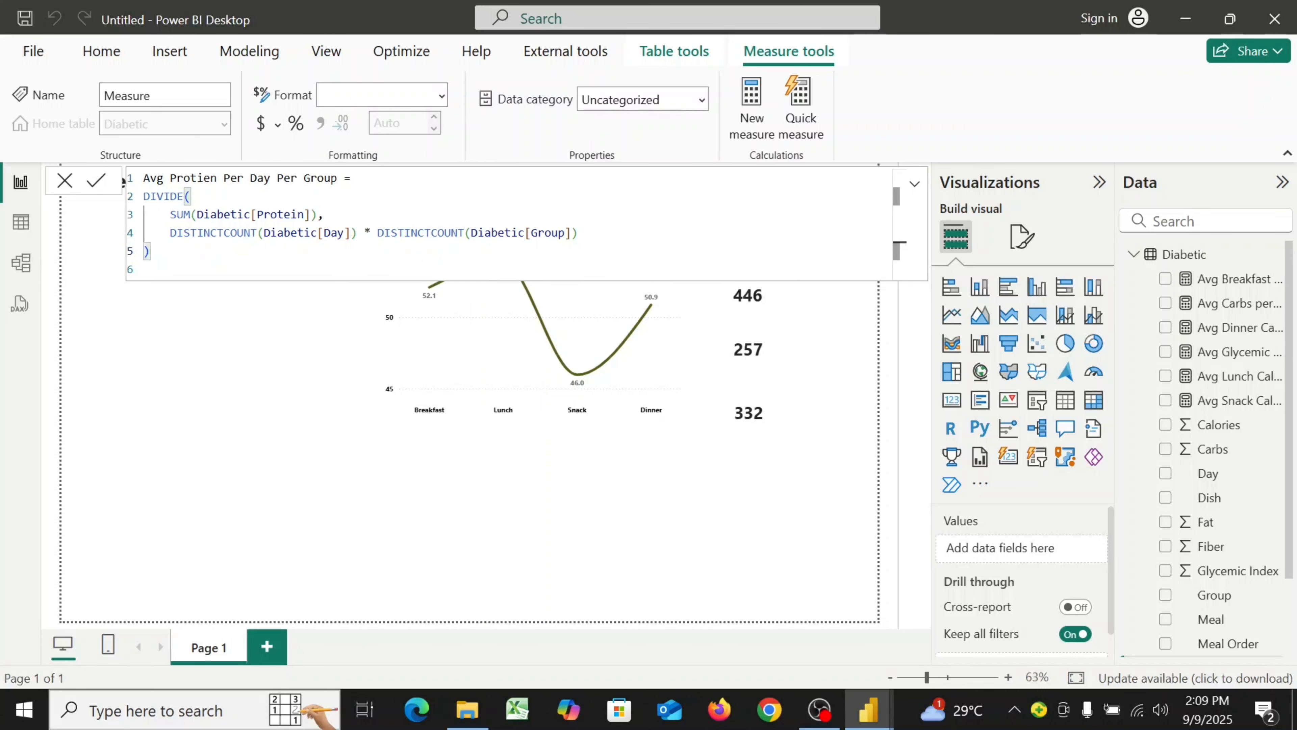
Commit the Avg Protien Per Day Per Group measure and set its format to Whole number
{"action": "left_click", "coordinate": [96, 190]}
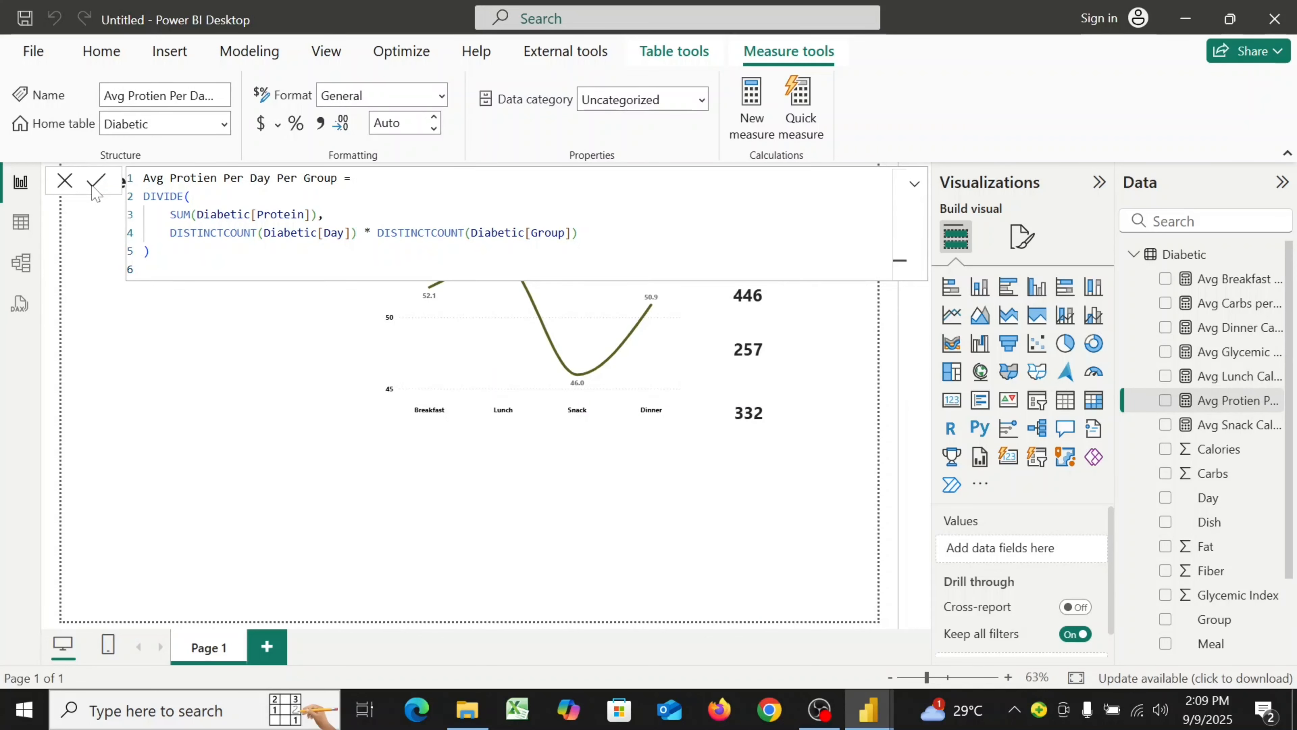
{"action": "left_click", "coordinate": [442, 97]}
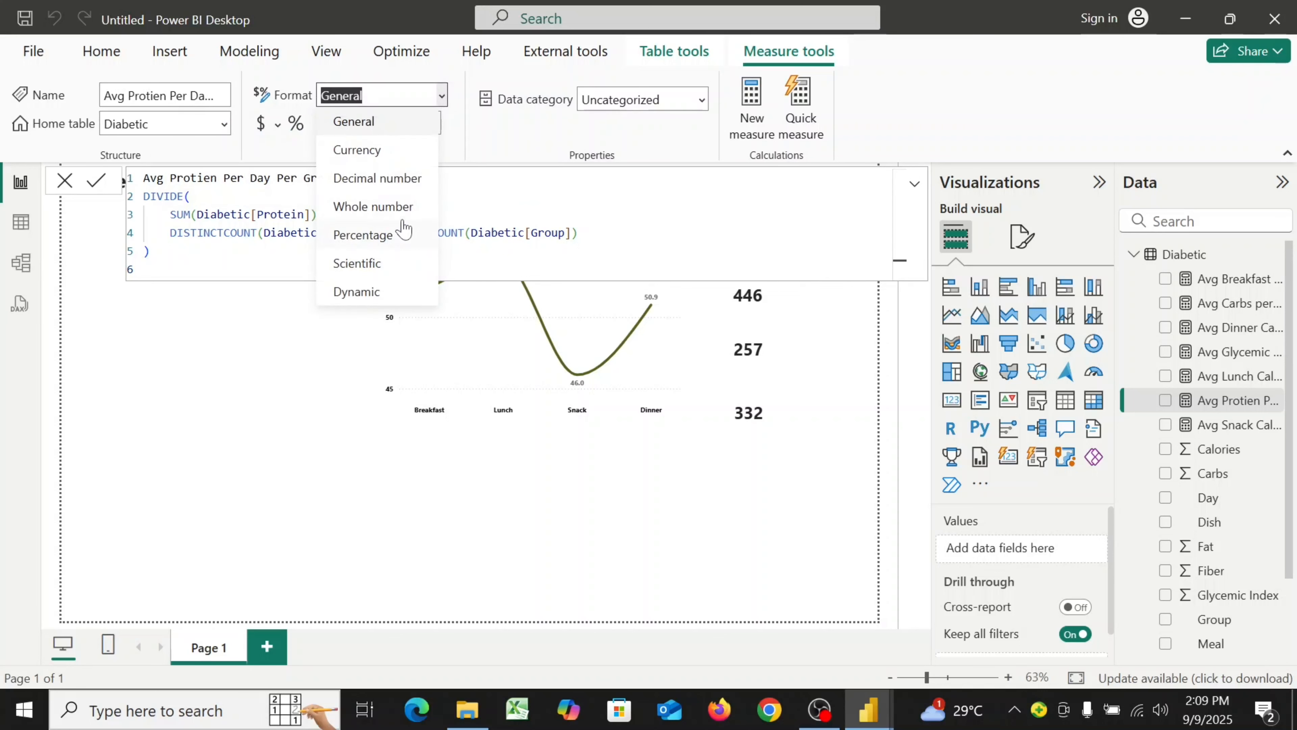
{"action": "left_click", "coordinate": [400, 207]}
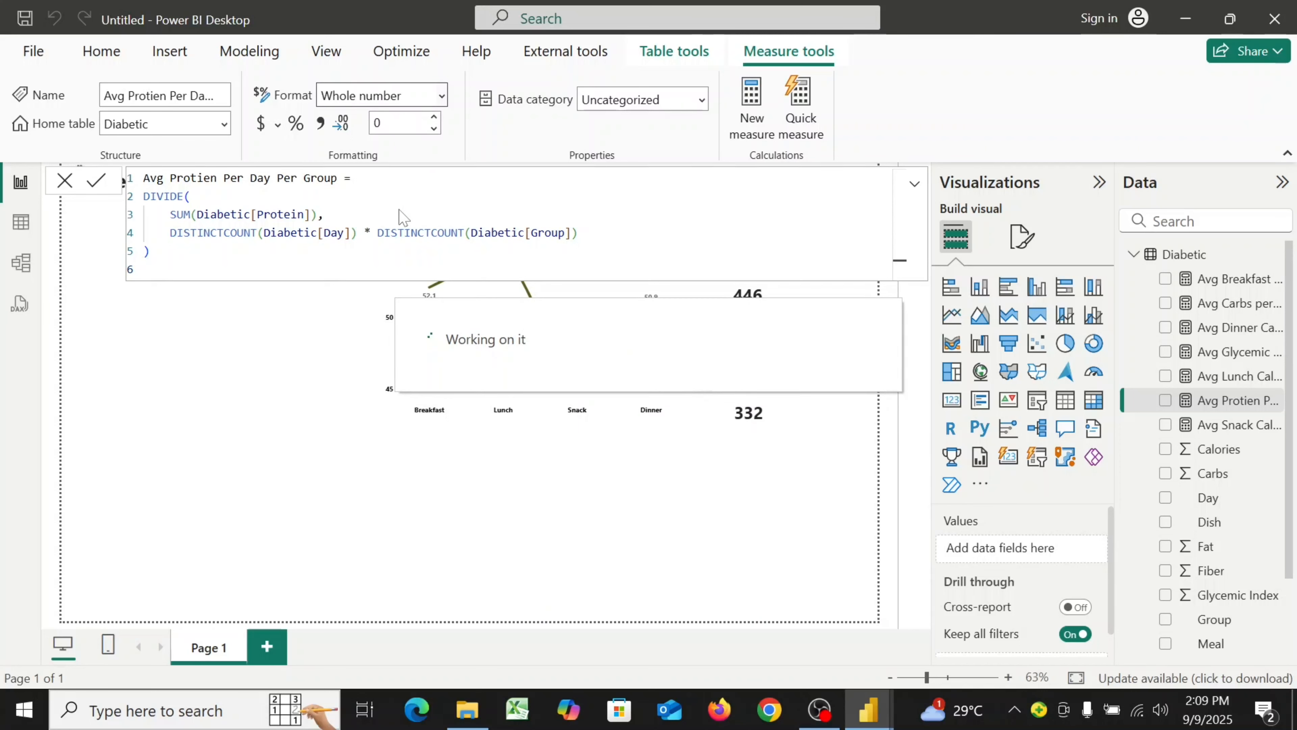
{"action": "left_click", "coordinate": [352, 95]}
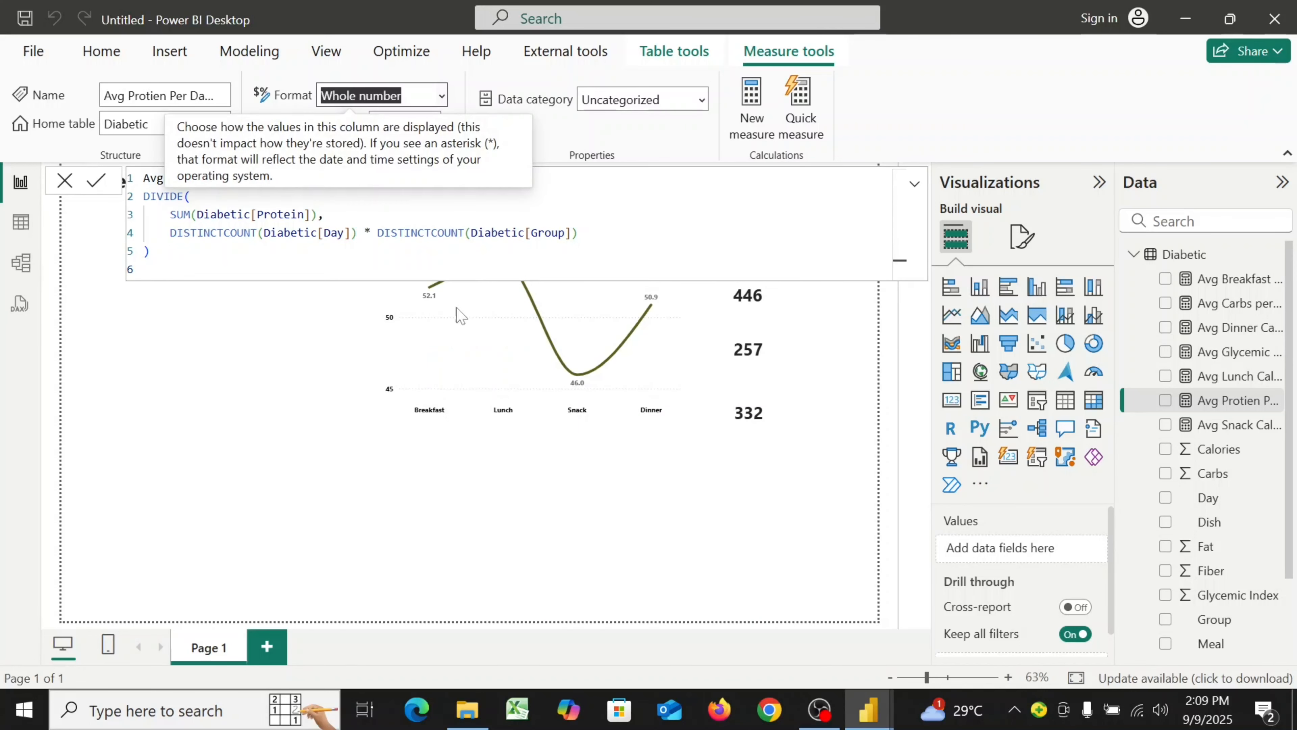
{"action": "left_click", "coordinate": [63, 183]}
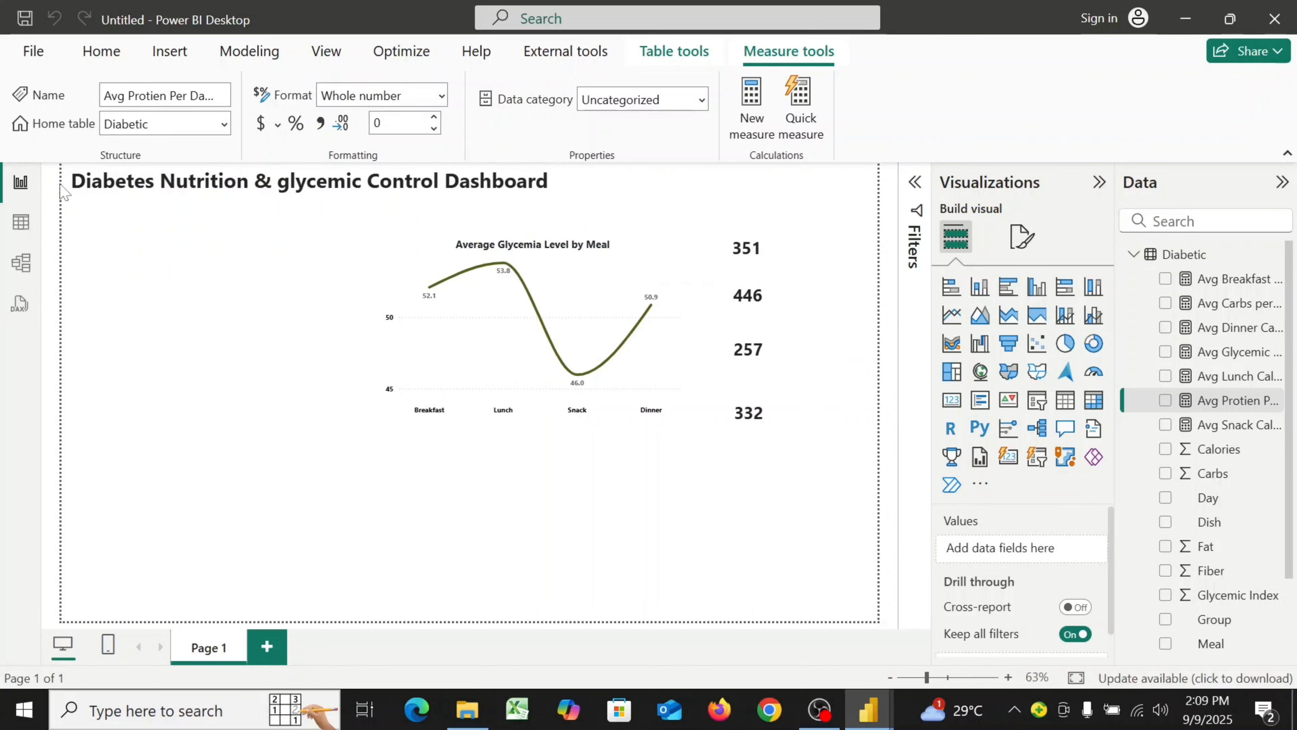
Create a new measure named "Avg Fat Per Day Per Group" and start a new formula line
{"action": "left_click", "coordinate": [88, 53]}
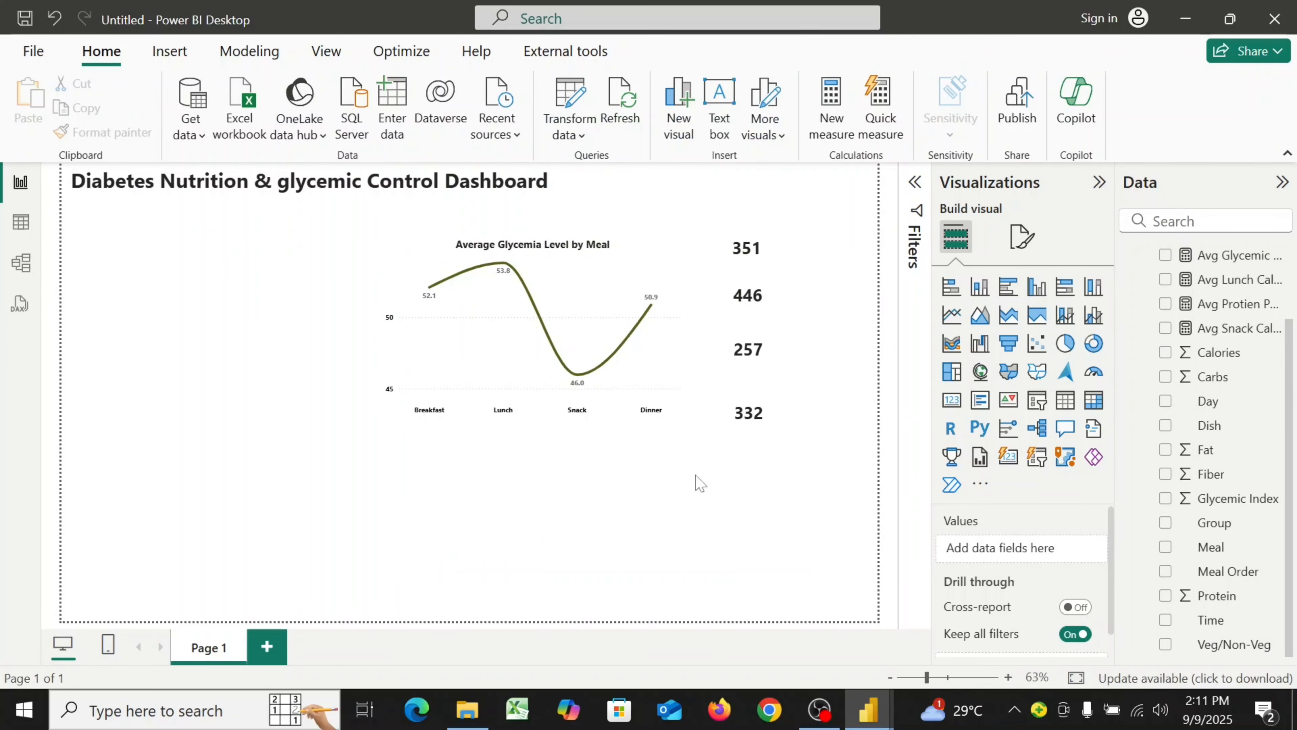
{"action": "left_click", "coordinate": [829, 116]}
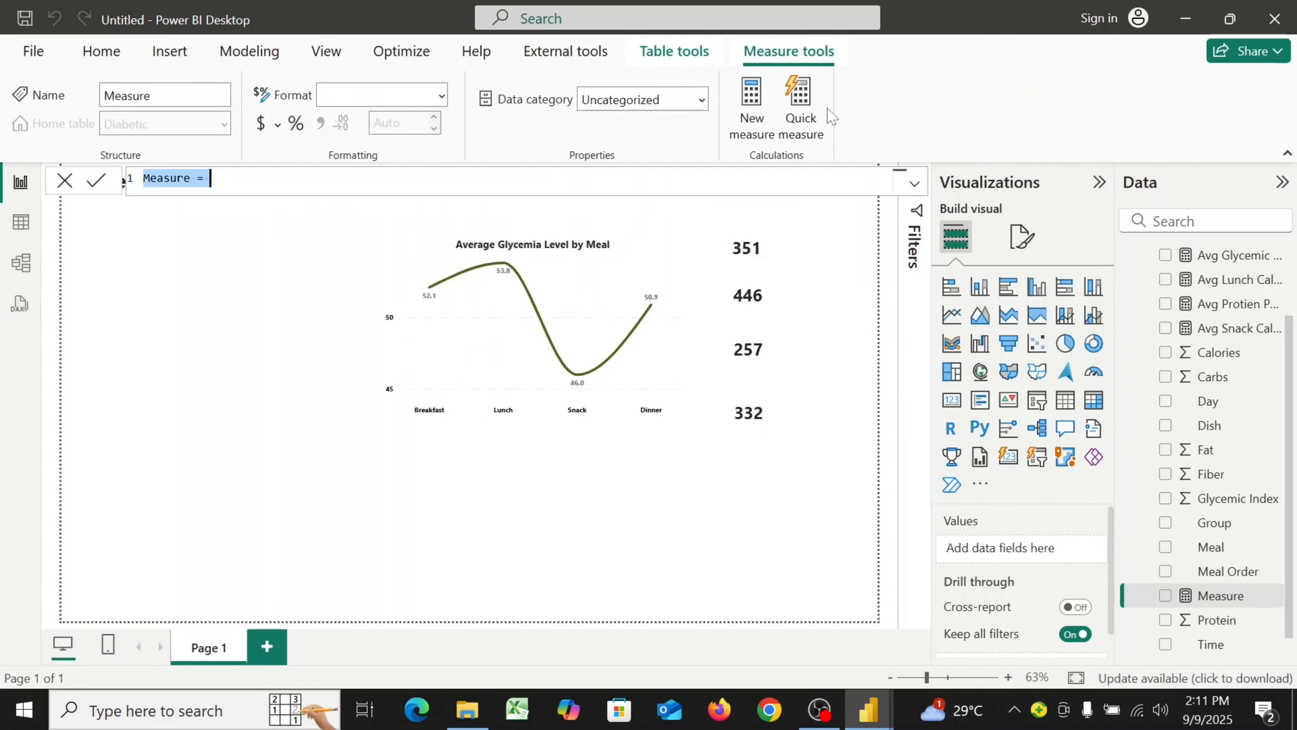
{"action": "type", "text": "A"}
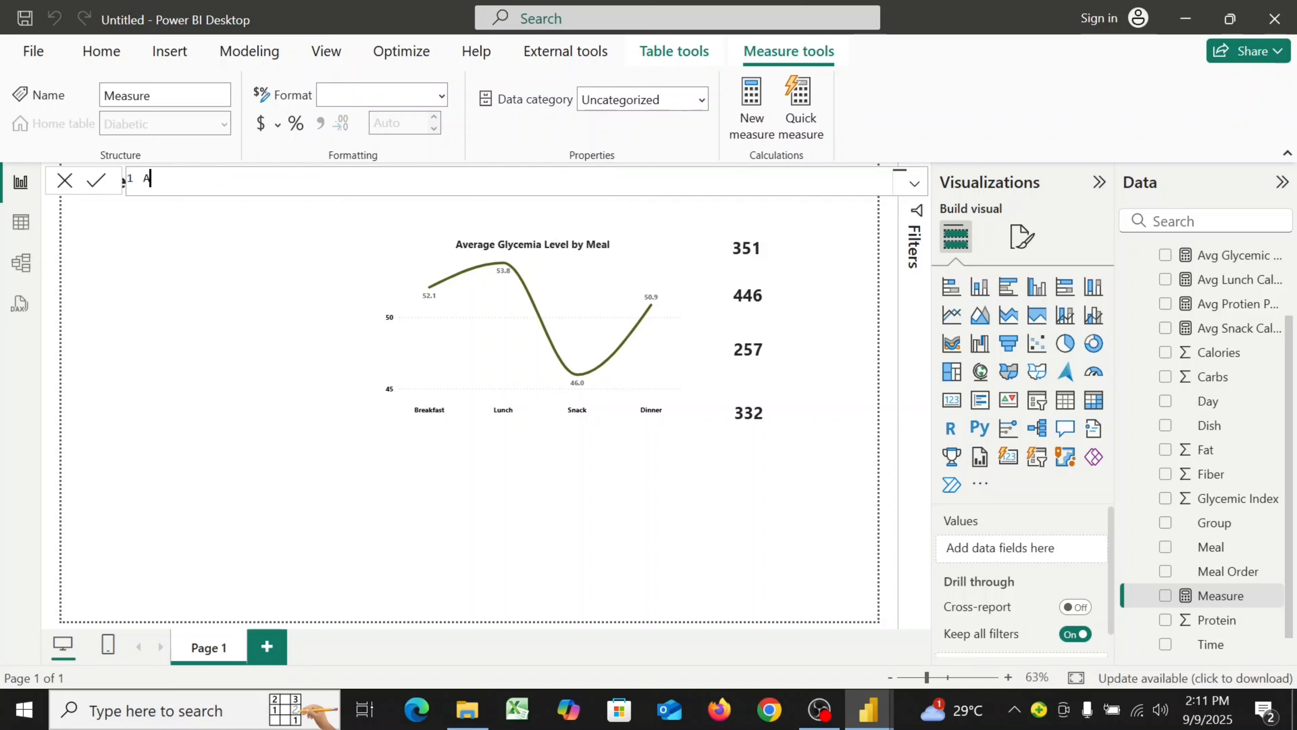
{"action": "type", "text": "vg Fat Per Day Per Group "}
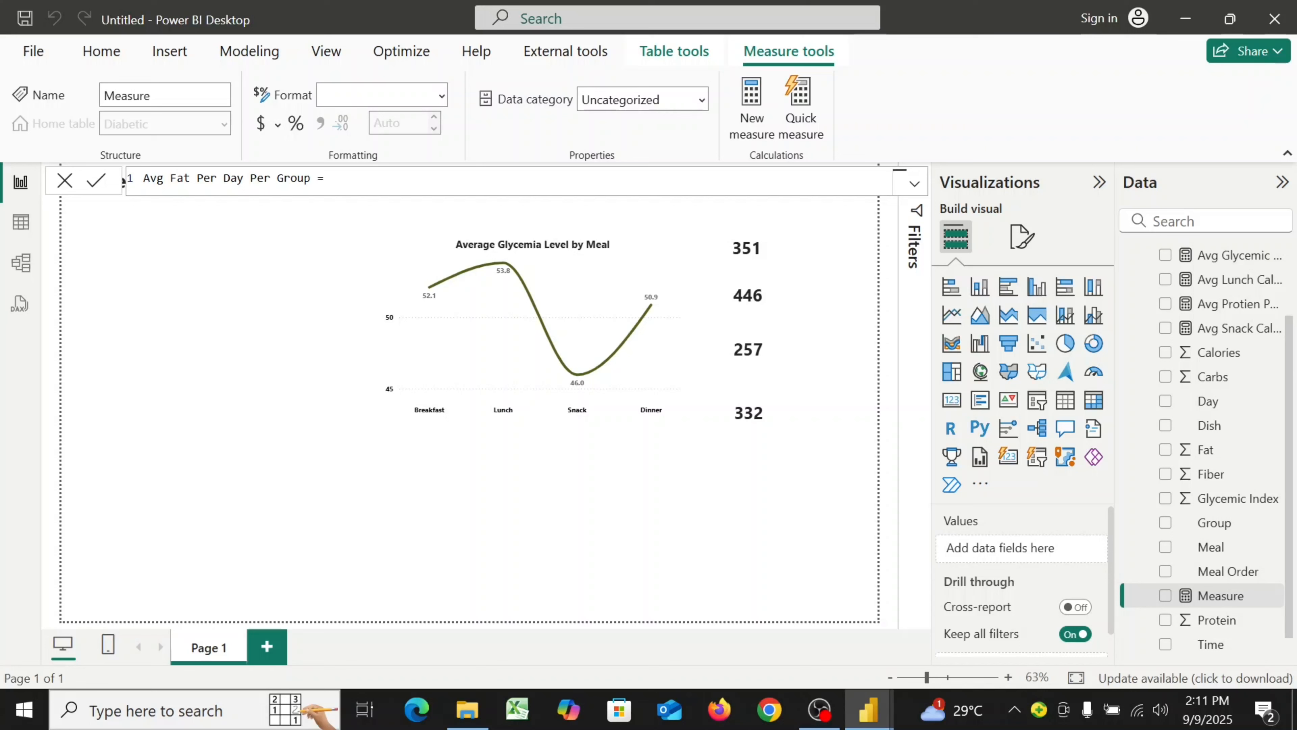
{"action": "type", "text": "="}
{"action": "key", "text": "shift+Return"}
Start a DIVIDE formula with numerator SUM(Diabetic[Fat]), followed by a comma and a new line
{"action": "type", "text": "DI"}
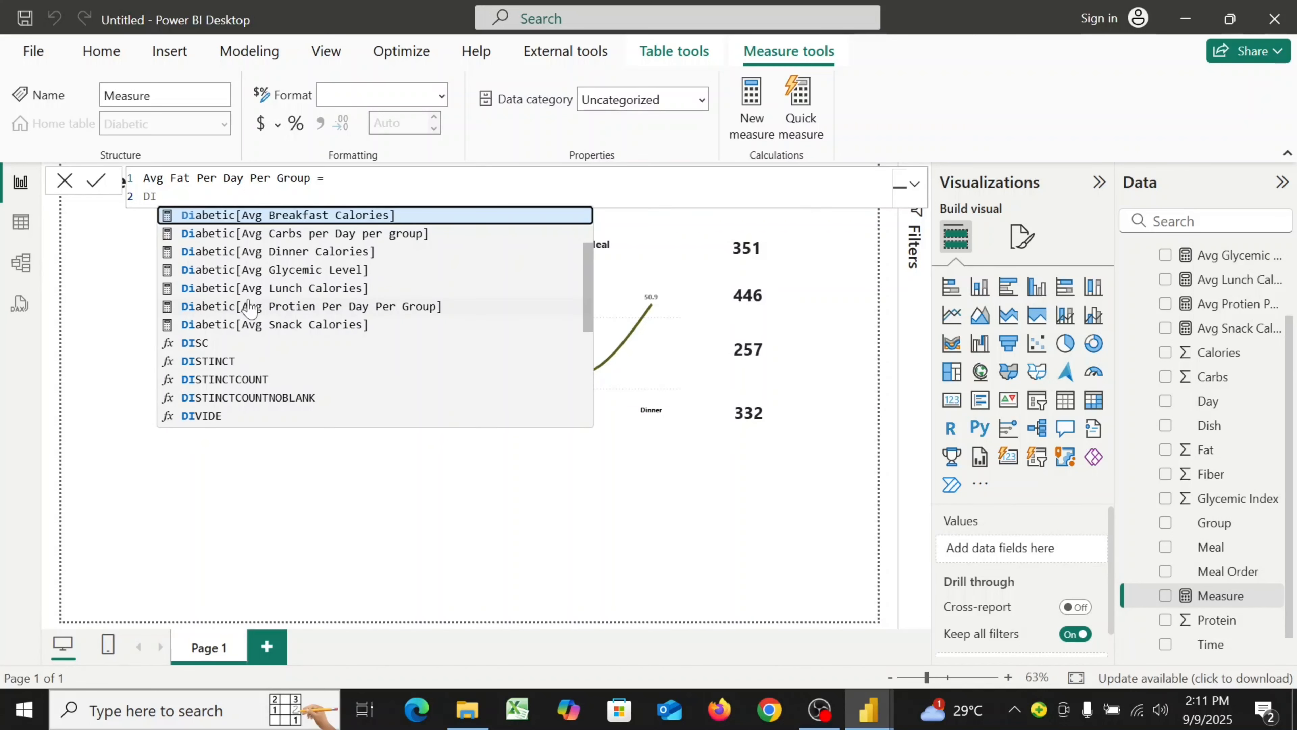
{"action": "left_click", "coordinate": [204, 416]}
{"action": "key", "text": "shift+Return"}
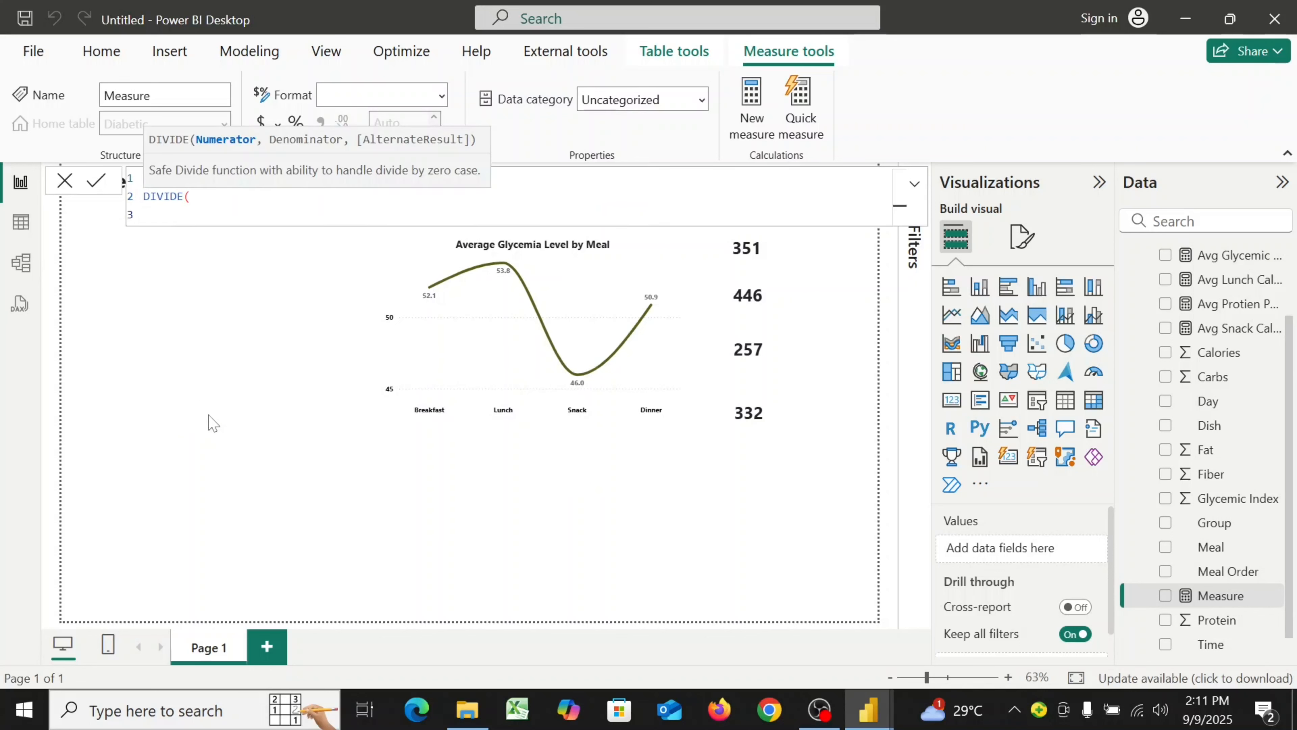
{"action": "type", "text": "SU"}
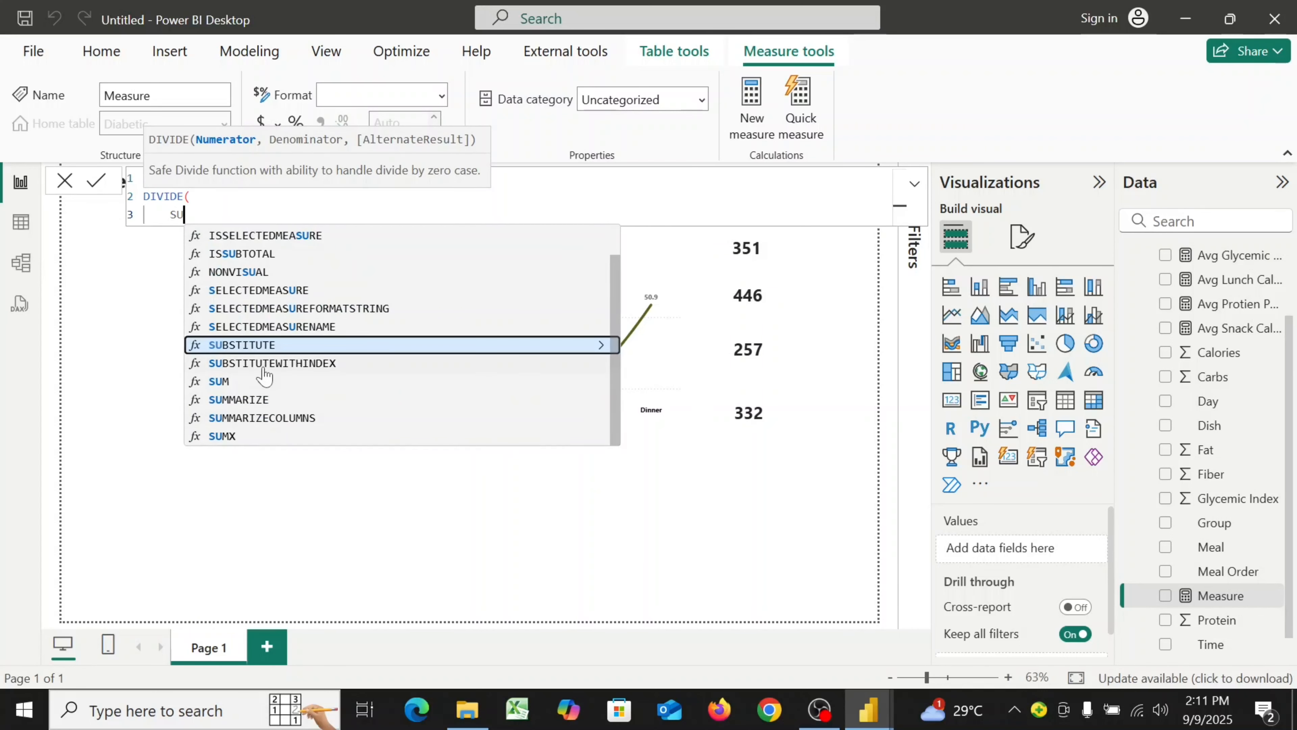
{"action": "left_click", "coordinate": [262, 382]}
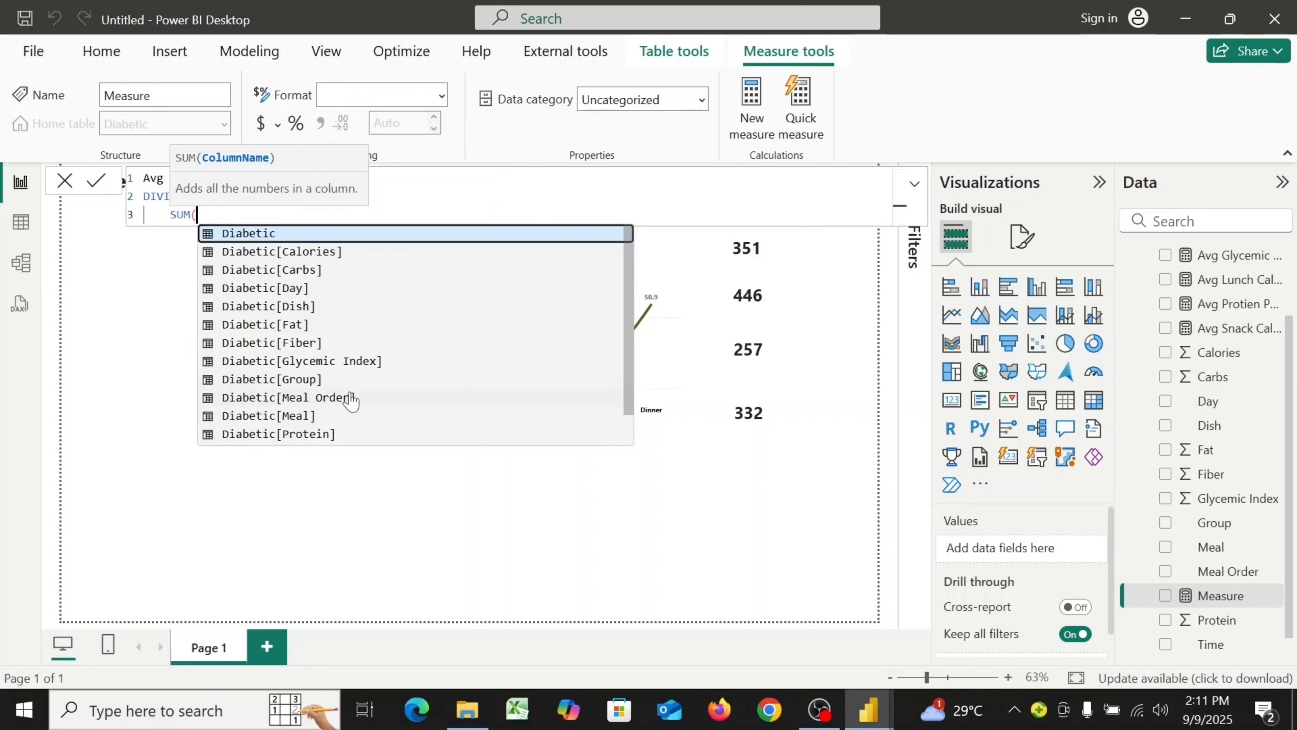
{"action": "left_click", "coordinate": [292, 327]}
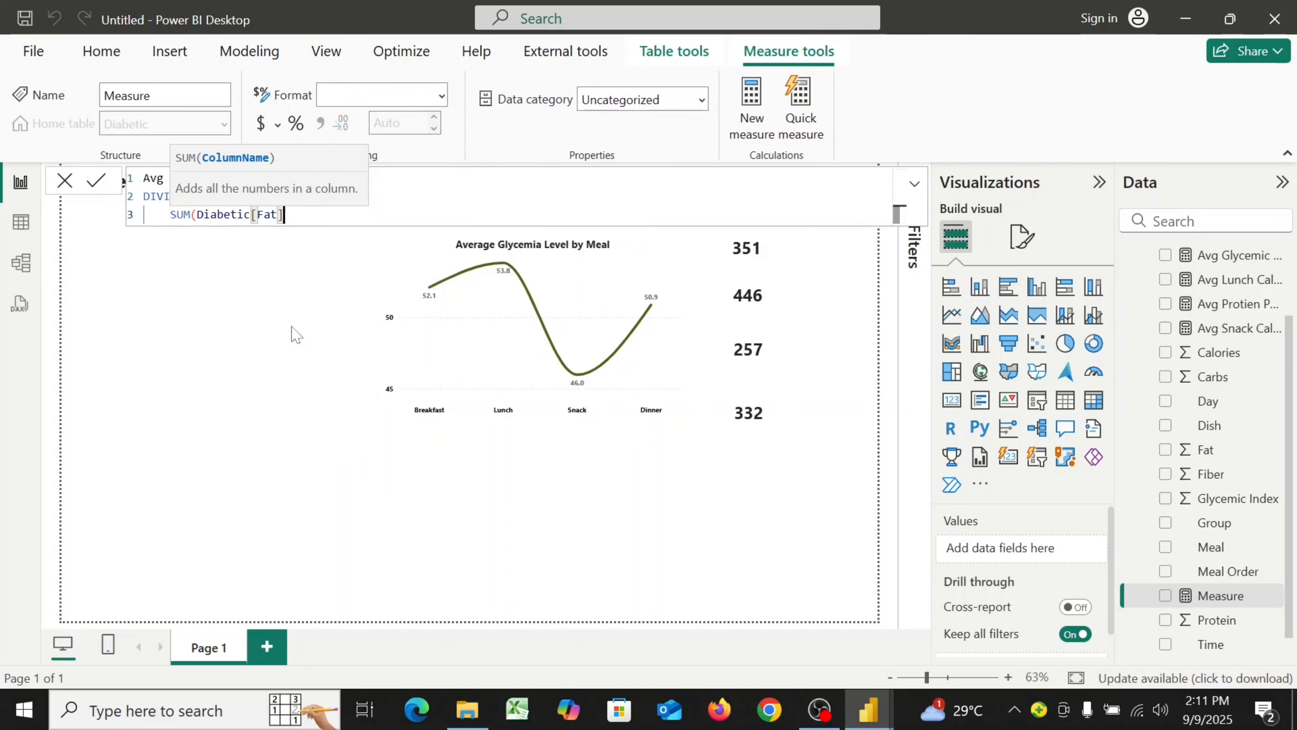
{"action": "type", "text": "),"}
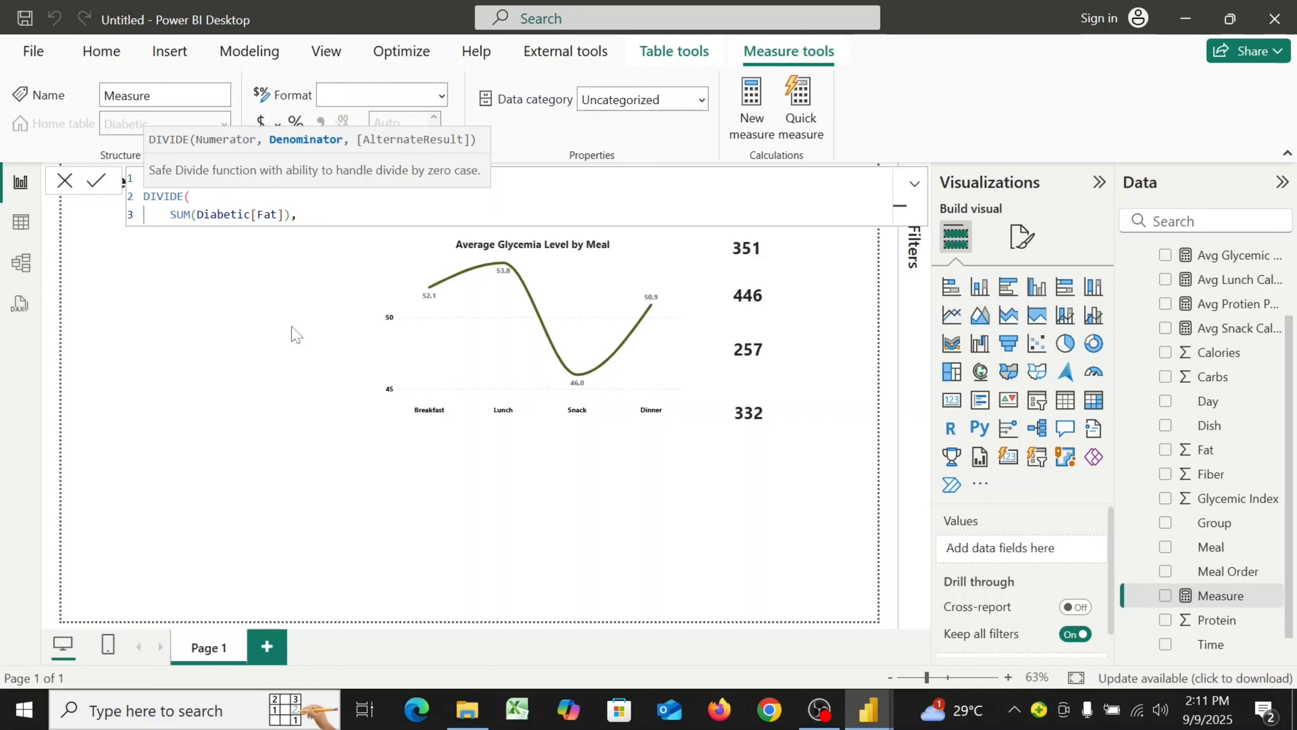
{"action": "key", "text": "Return"}
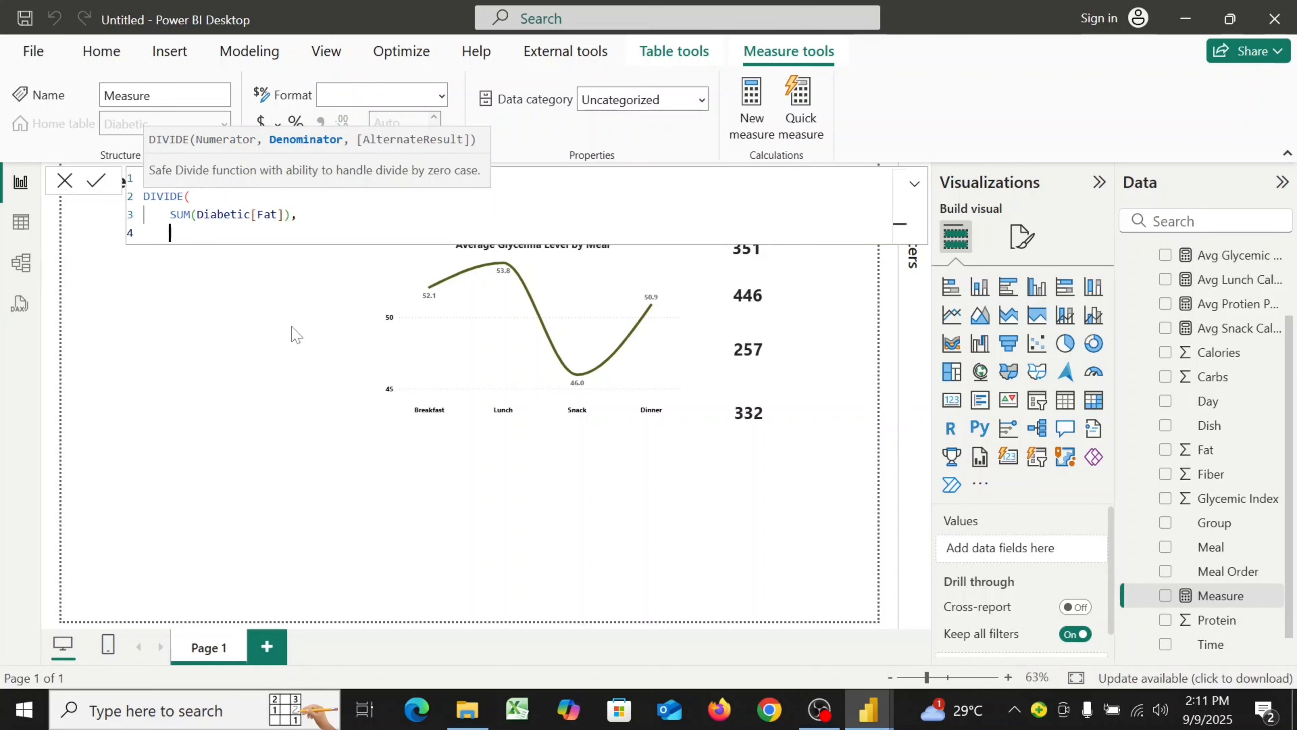
Enter the denominator DISTINCTCOUNT(Diabetic[Day]) * DISTINCTCOUNT(Diabetic[Group]) and close the DIVIDE formula
{"action": "type", "text": "DI"}
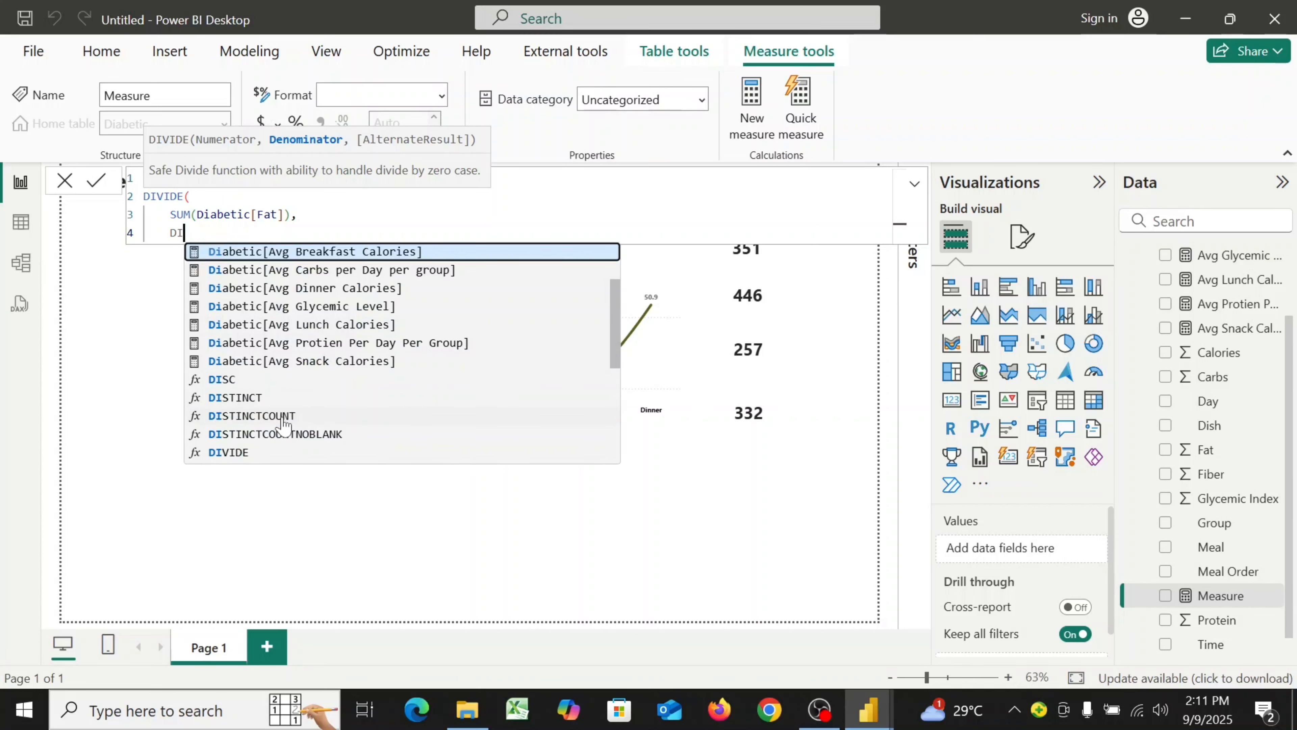
{"action": "double_click", "coordinate": [281, 416]}
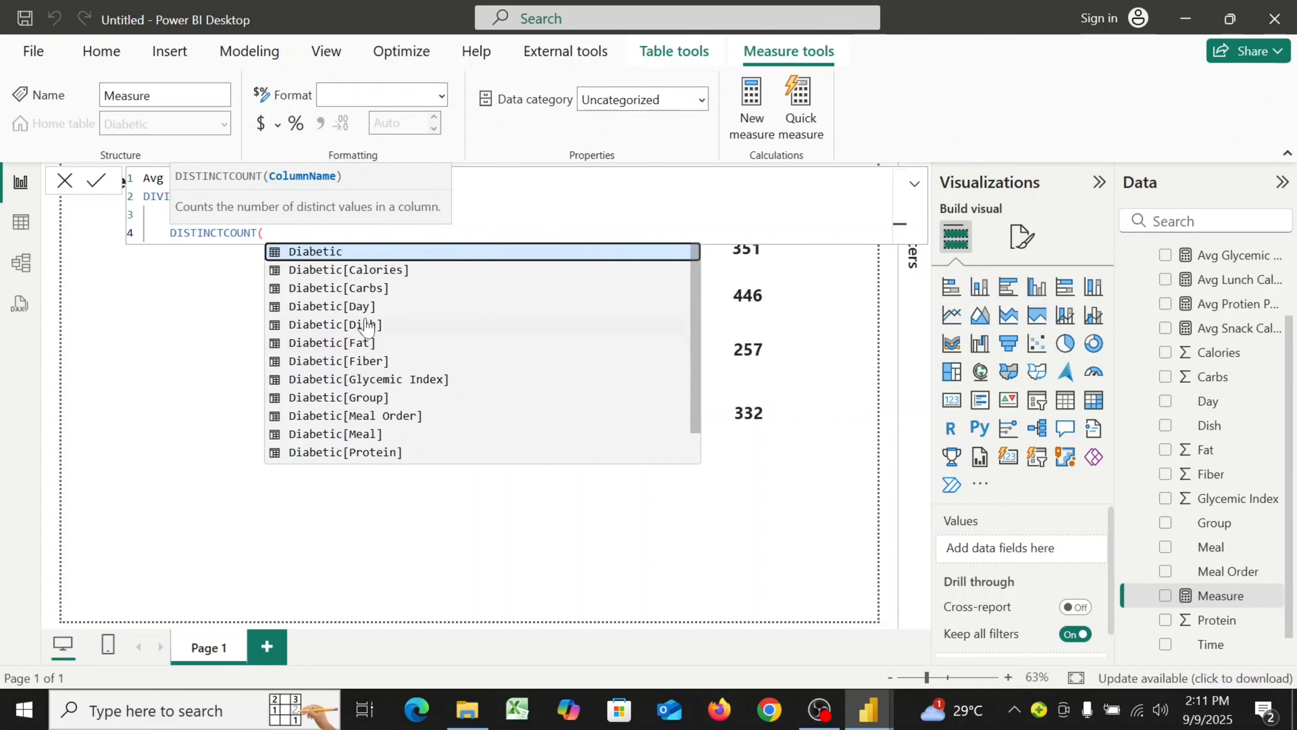
{"action": "double_click", "coordinate": [360, 308]}
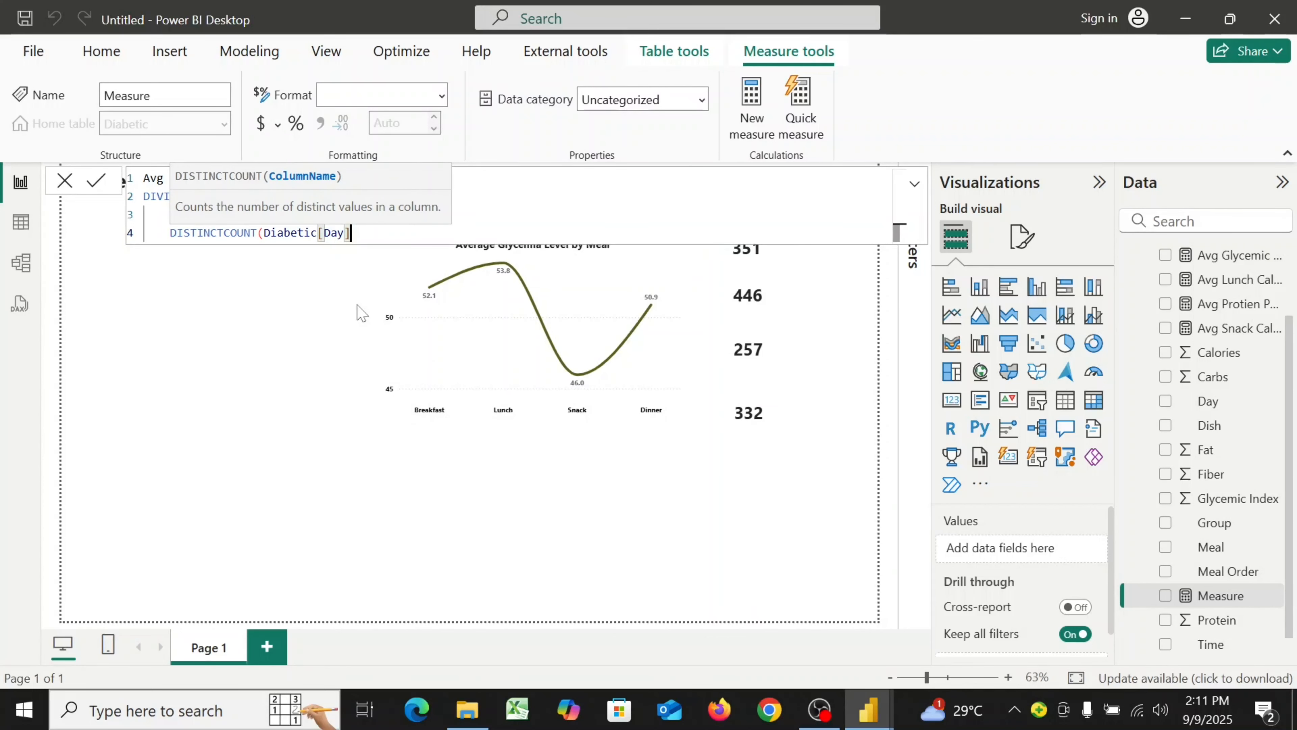
{"action": "type", "text": "),"}
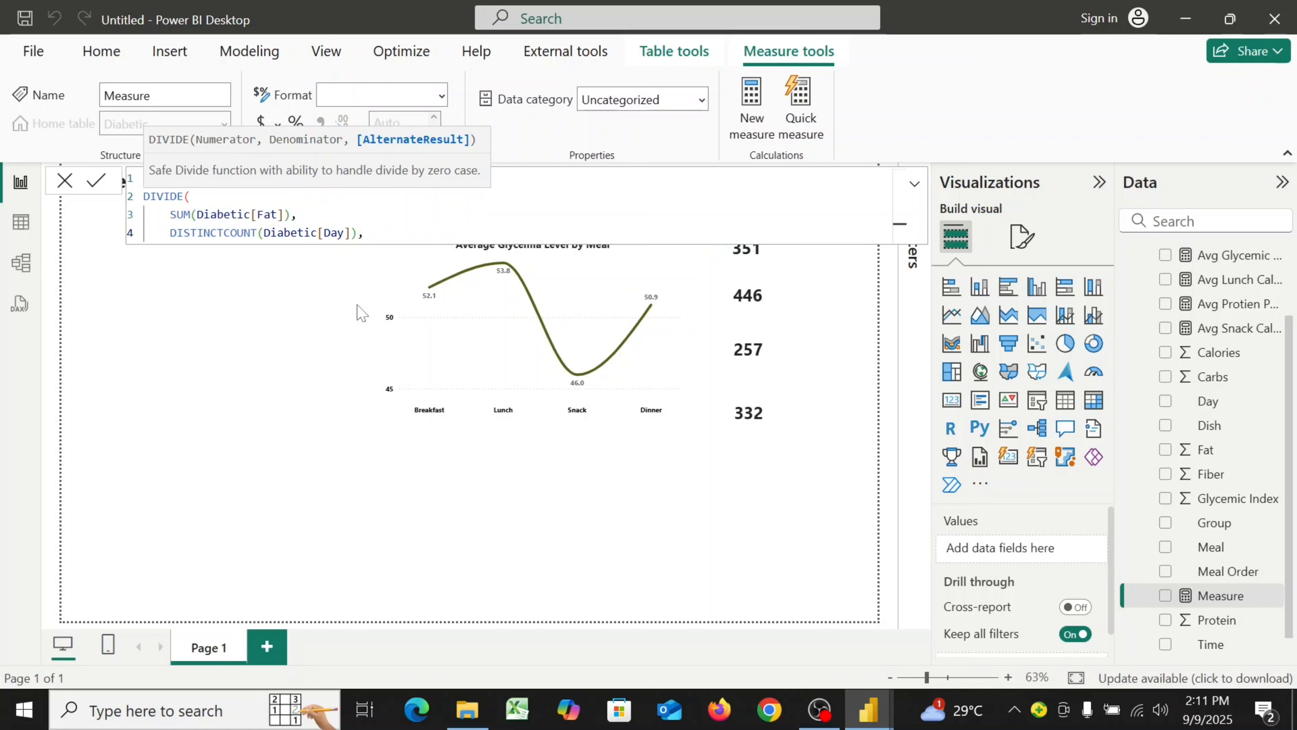
{"action": "key", "text": "BackSpace"}
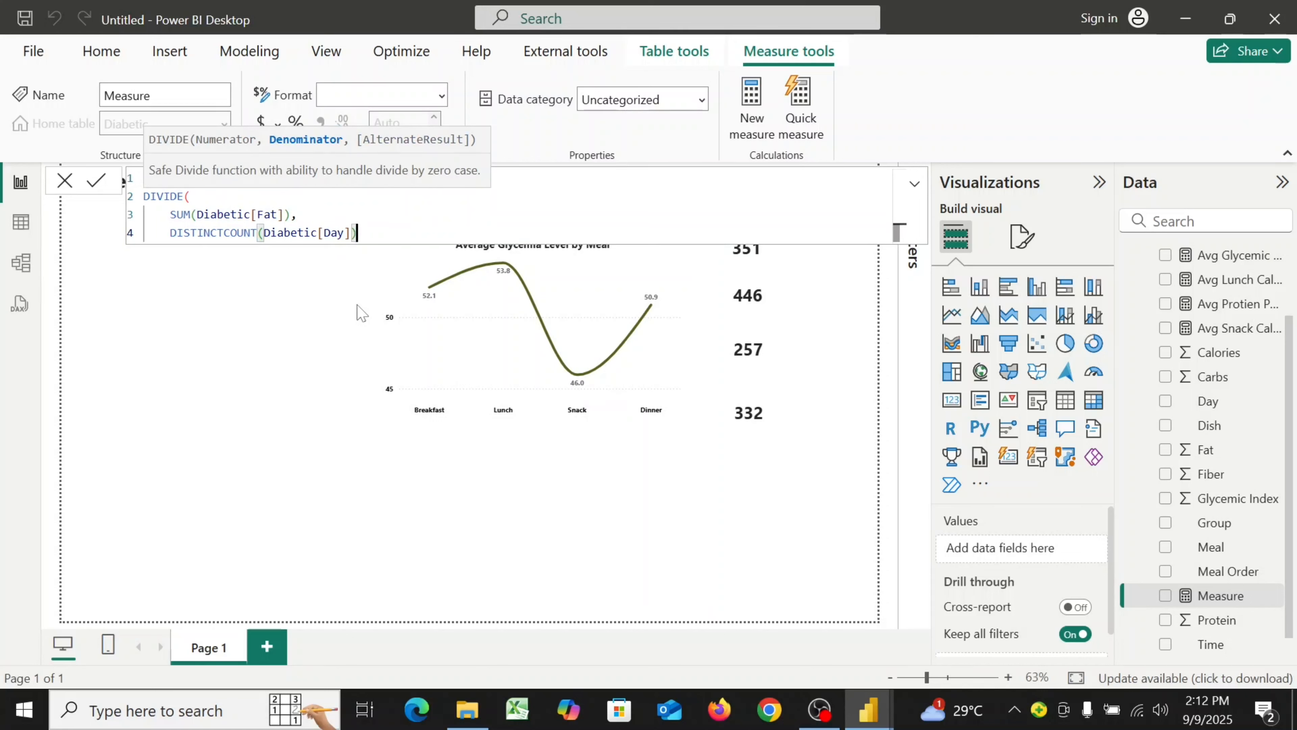
{"action": "type", "text": "* DI"}
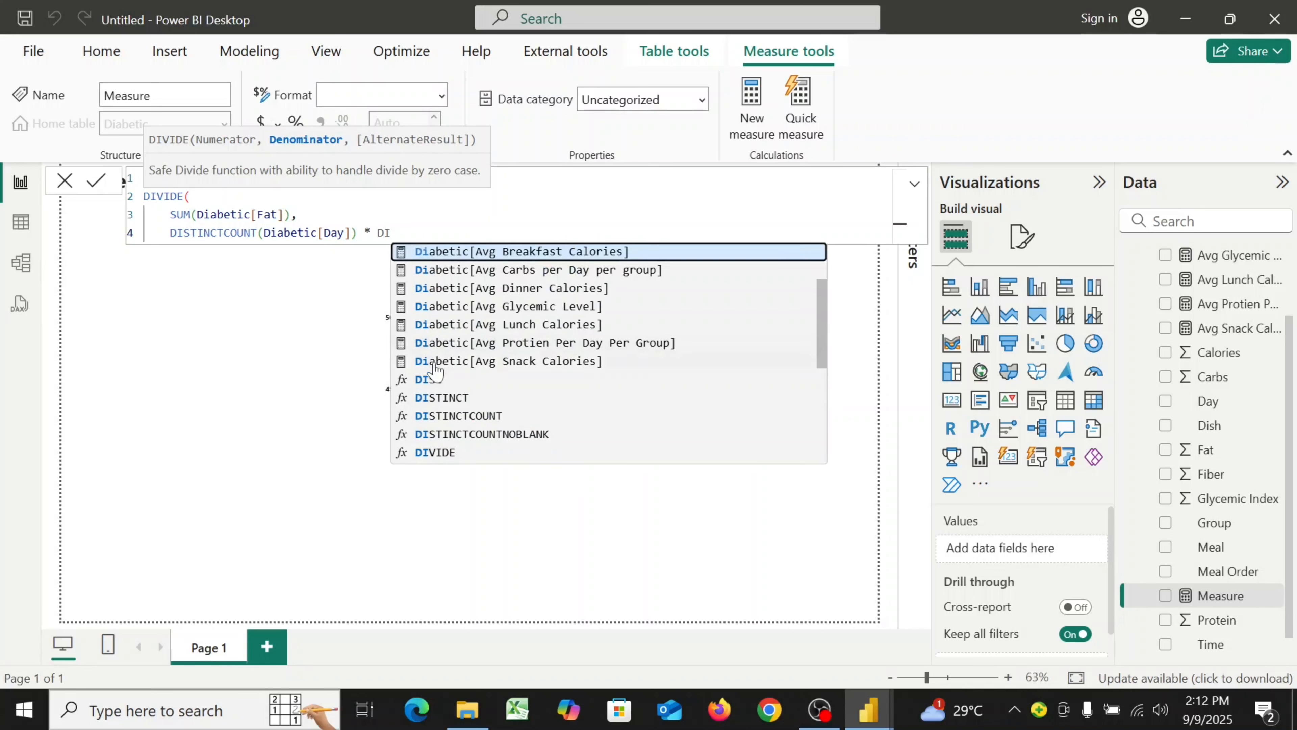
{"action": "left_click", "coordinate": [444, 416]}
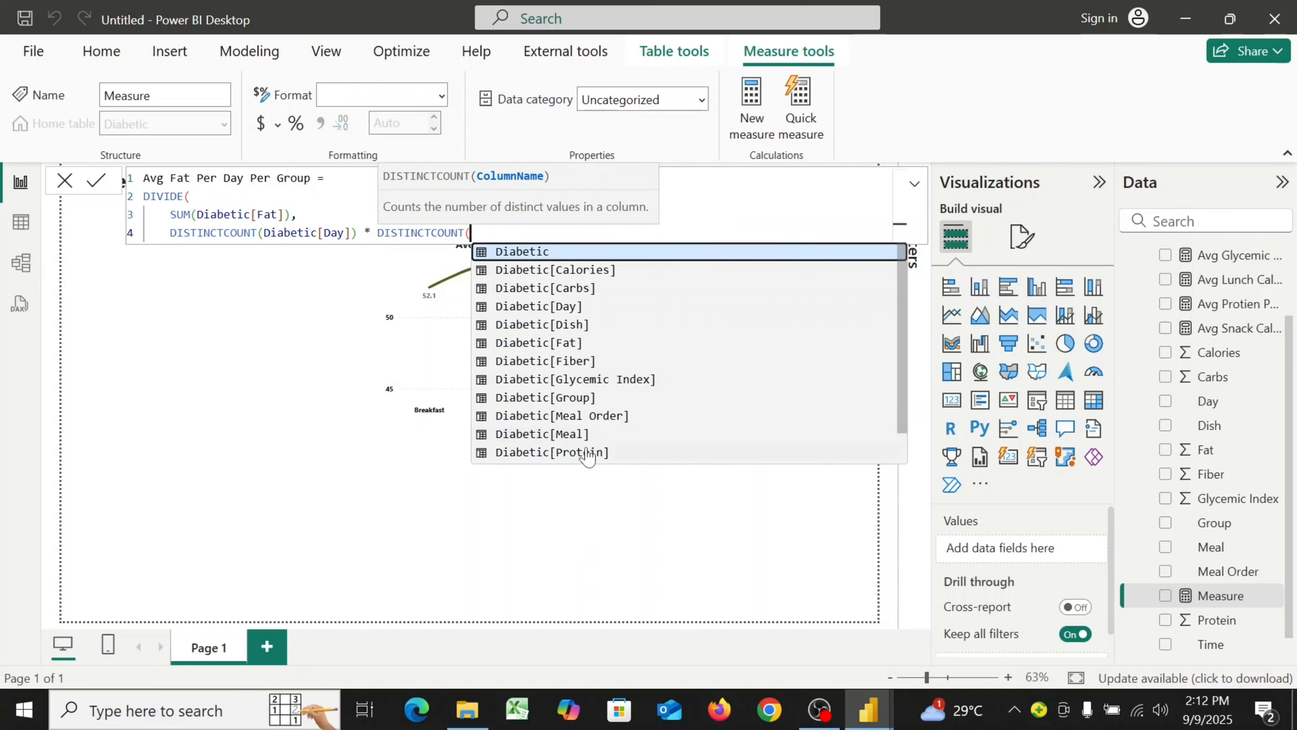
{"action": "left_click", "coordinate": [576, 400]}
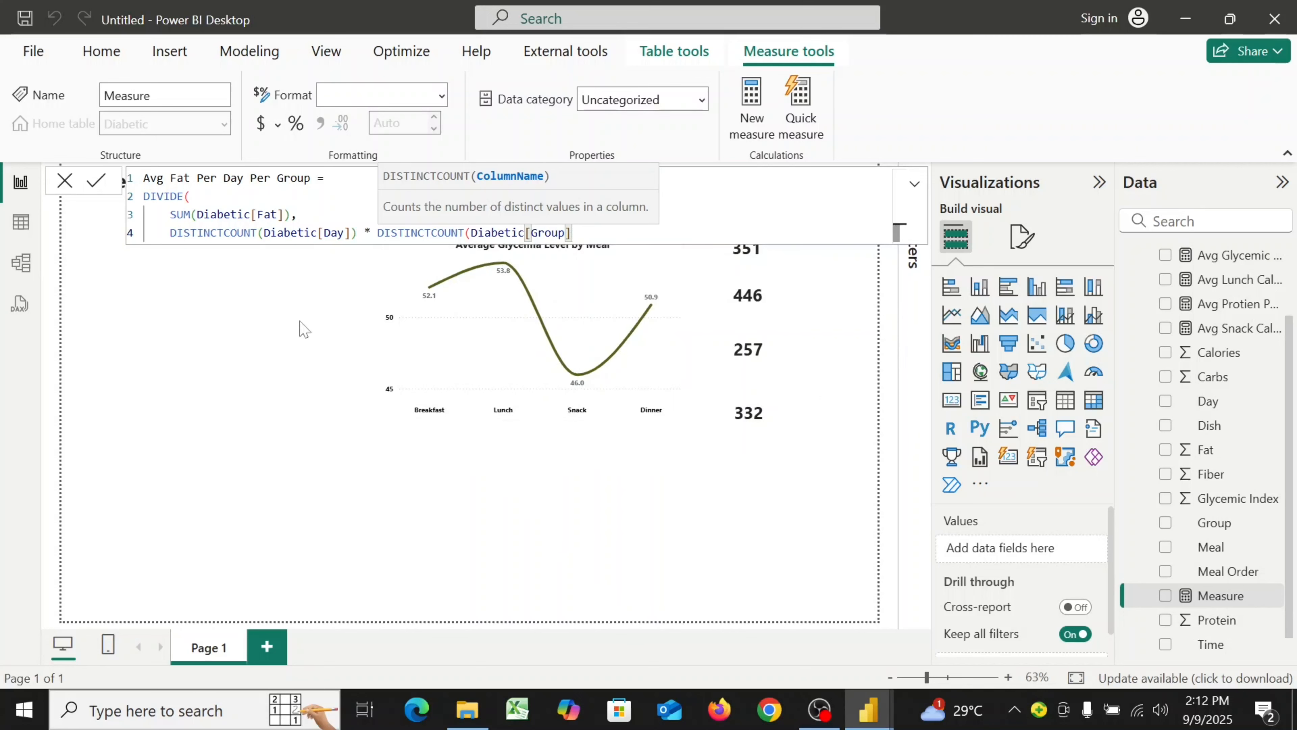
{"action": "type", "text": ")"}
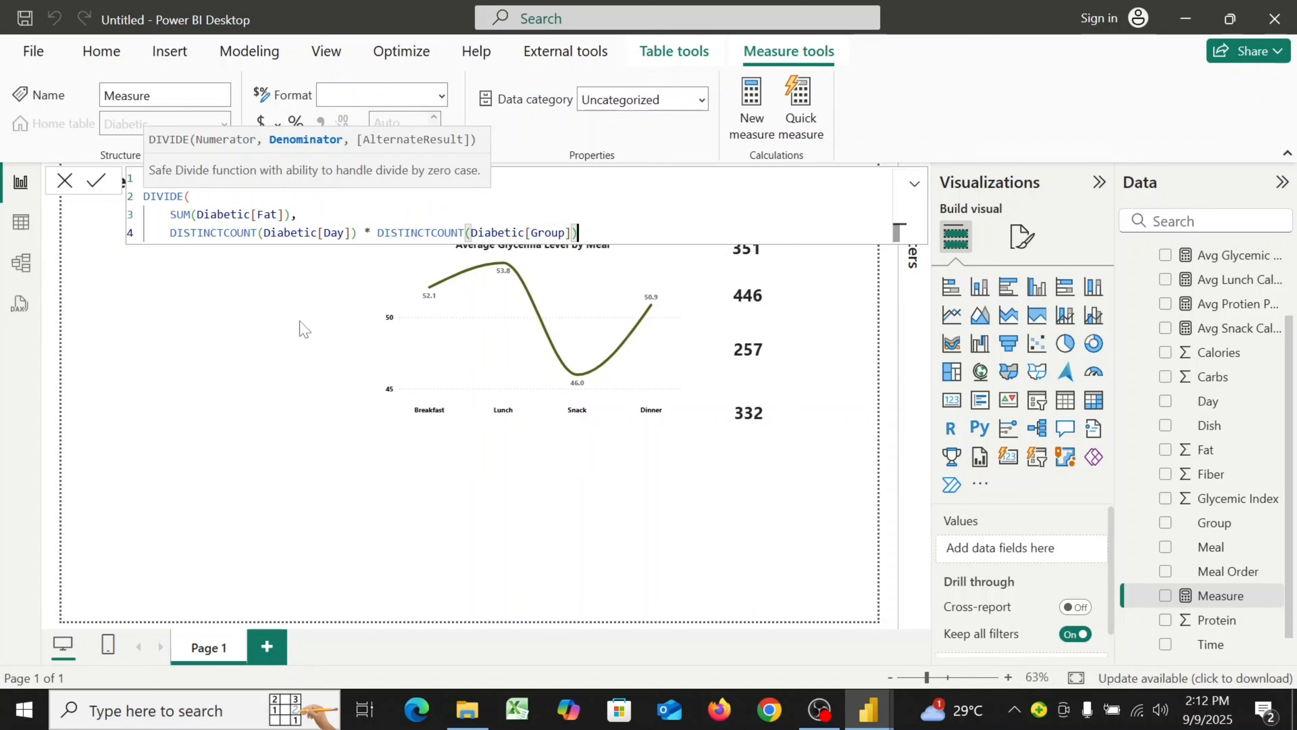
{"action": "key", "text": "shift+Return"}
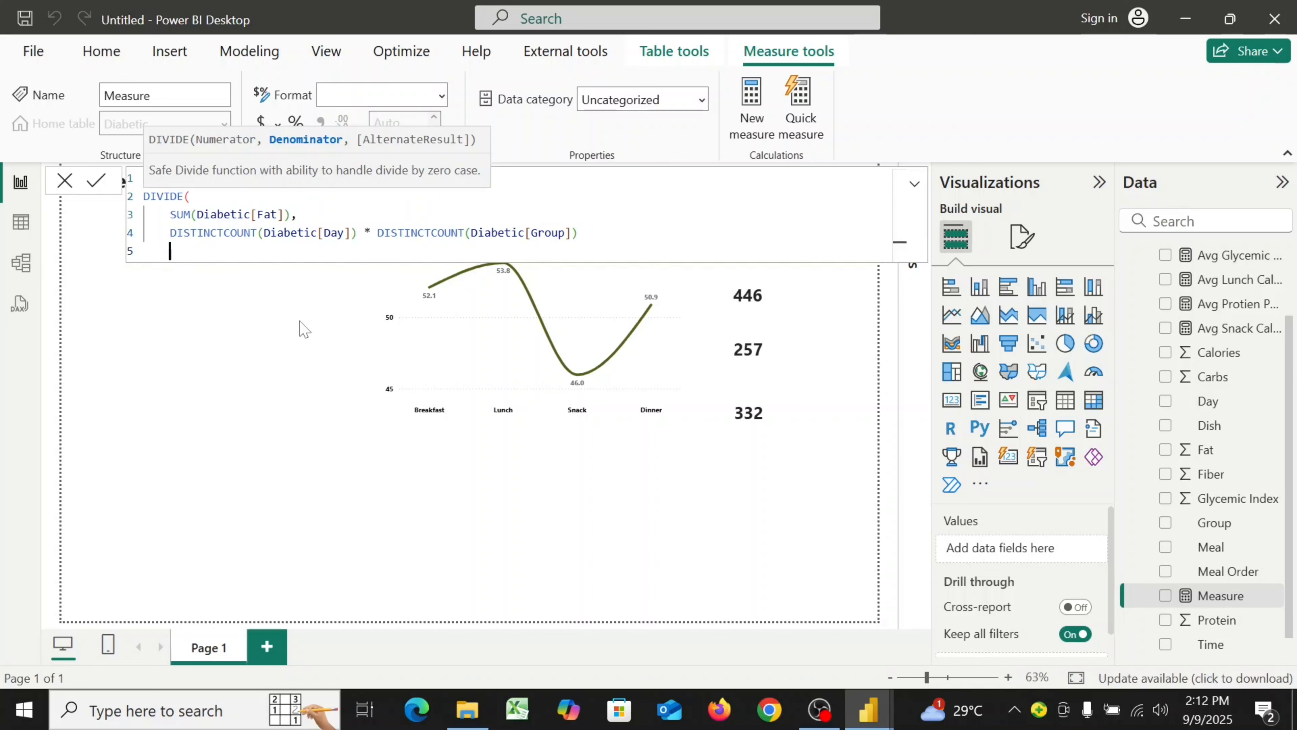
{"action": "type", "text": ")"}
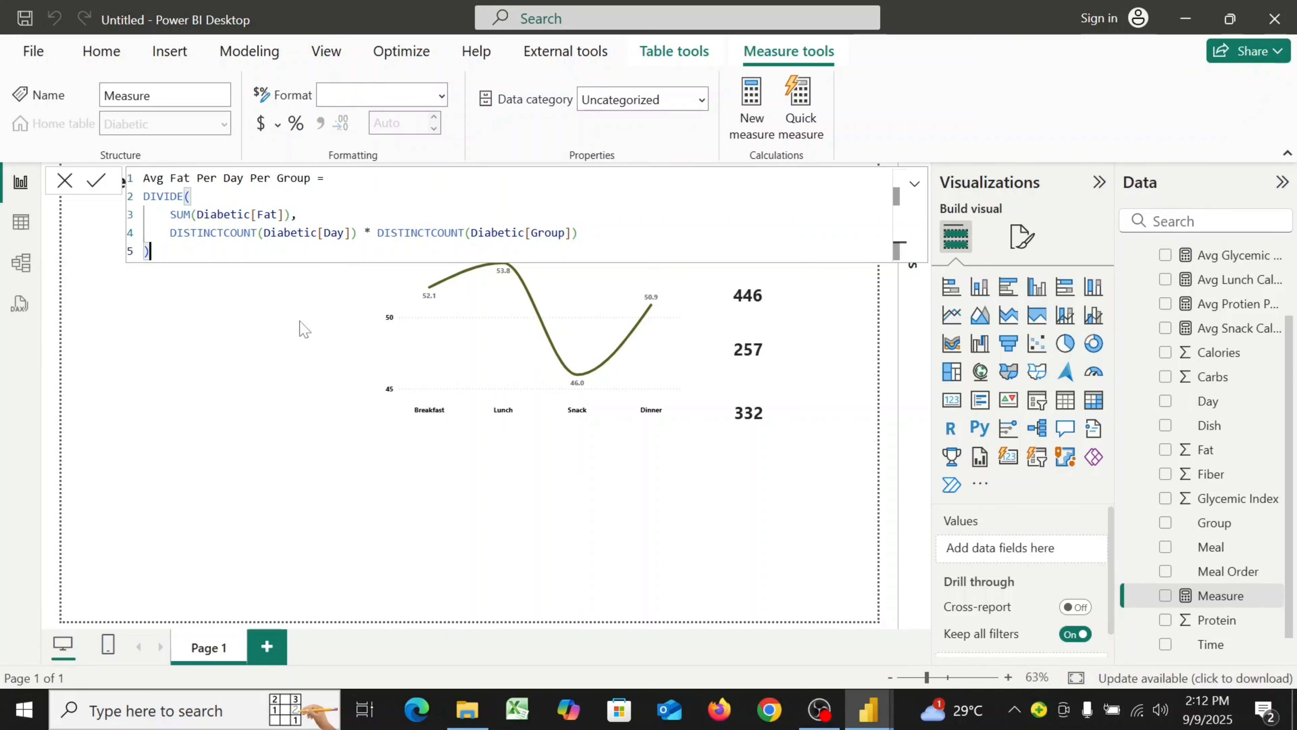
Commit the Avg Fat Per Day Per Group measure, set its format to Whole number, and close the formula bar
{"action": "left_click", "coordinate": [95, 189]}
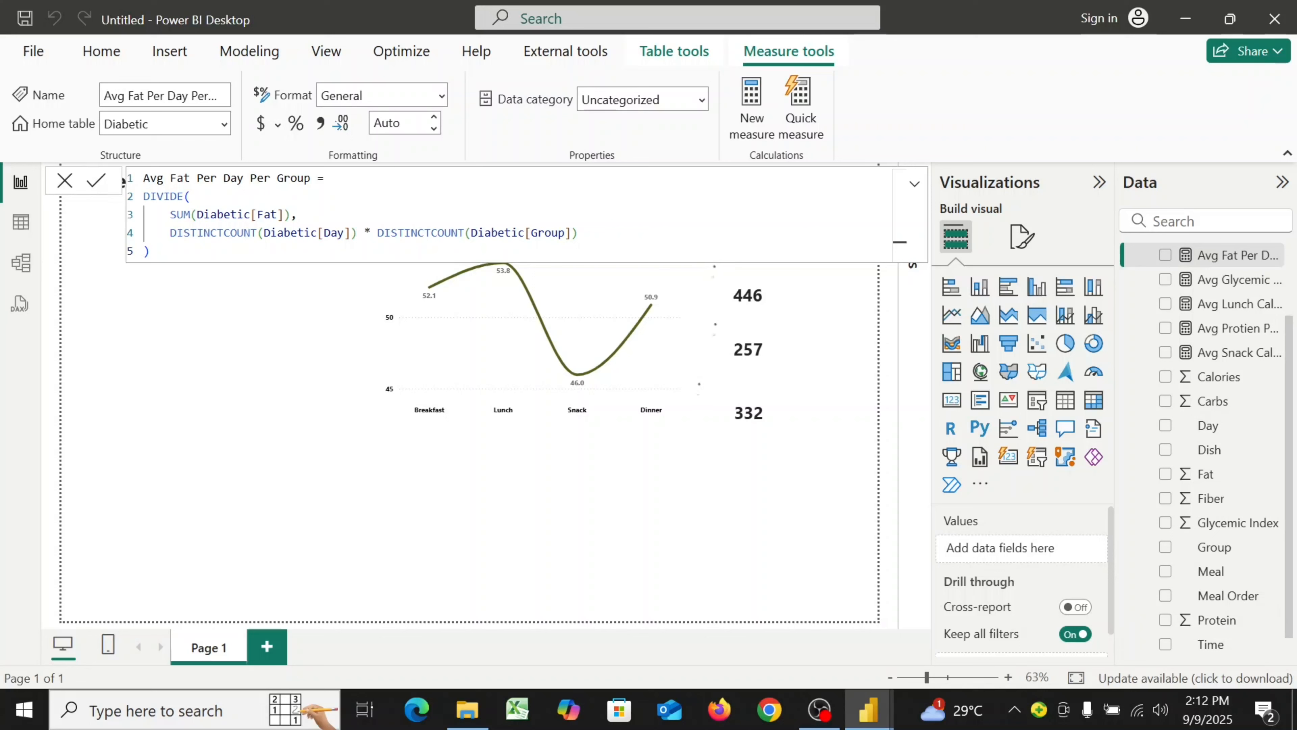
{"action": "left_click", "coordinate": [441, 97]}
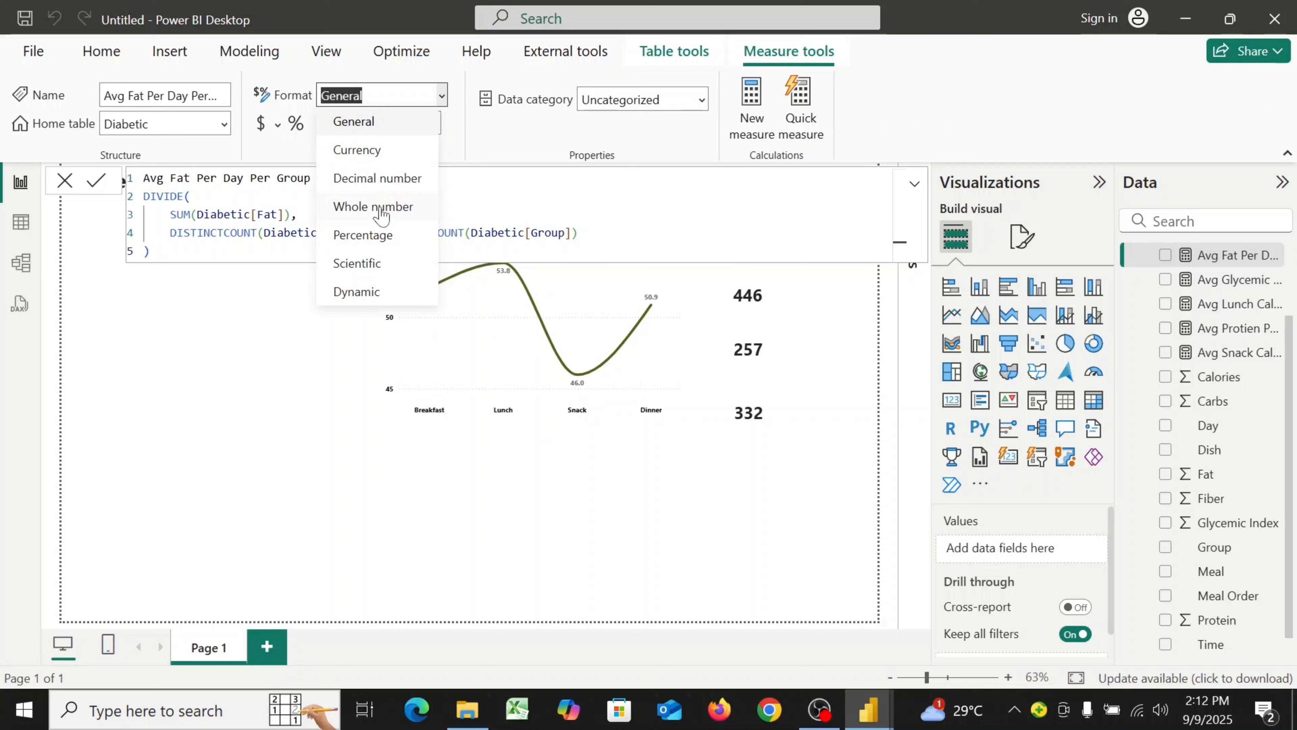
{"action": "left_click", "coordinate": [381, 211]}
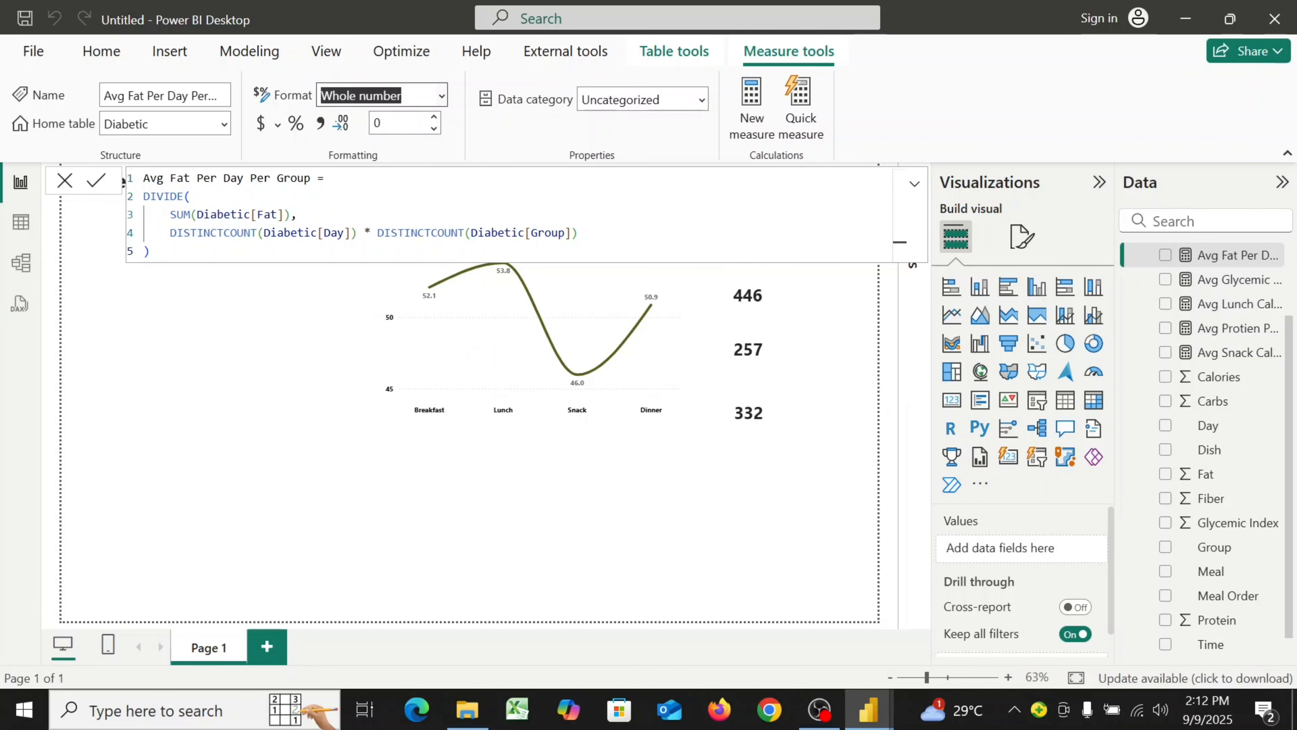
{"action": "left_click", "coordinate": [65, 180]}
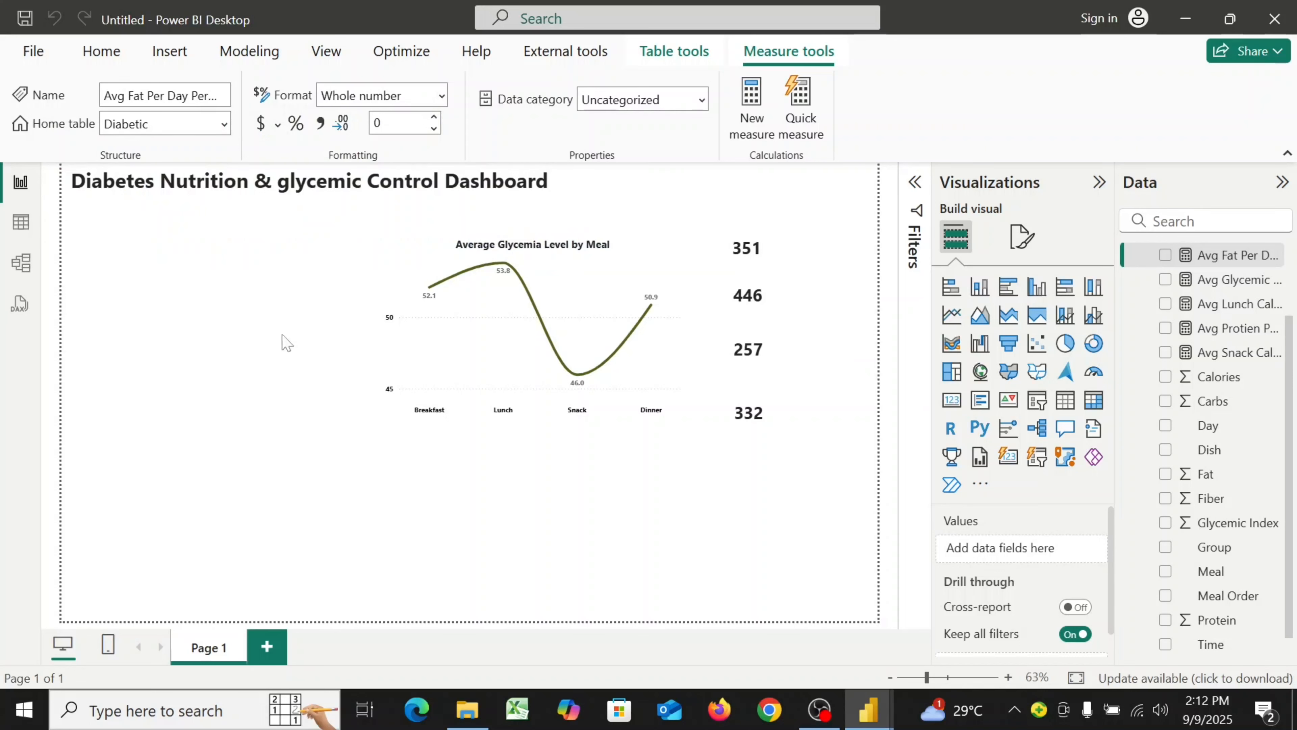
Create a new measure named "Avg Fiber Per Day Per Group" and start a new formula line
{"action": "left_click", "coordinate": [751, 120]}
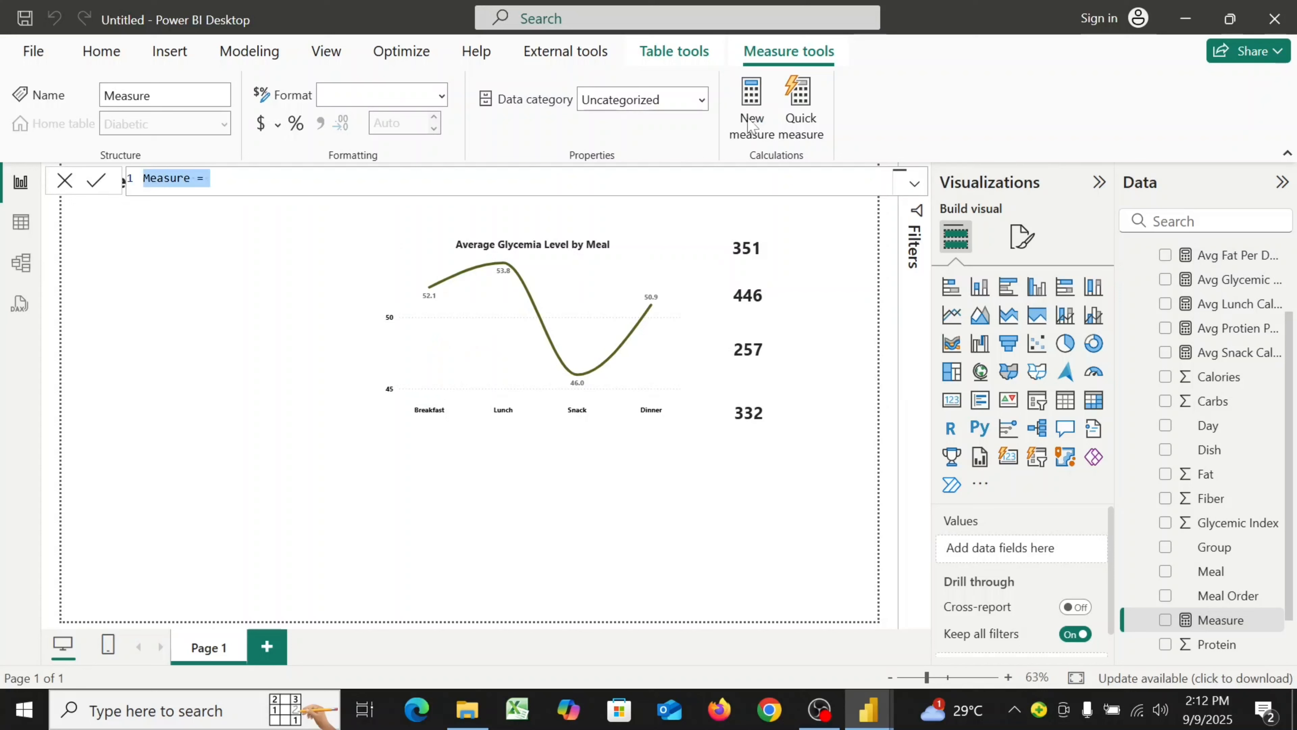
{"action": "type", "text": "A"}
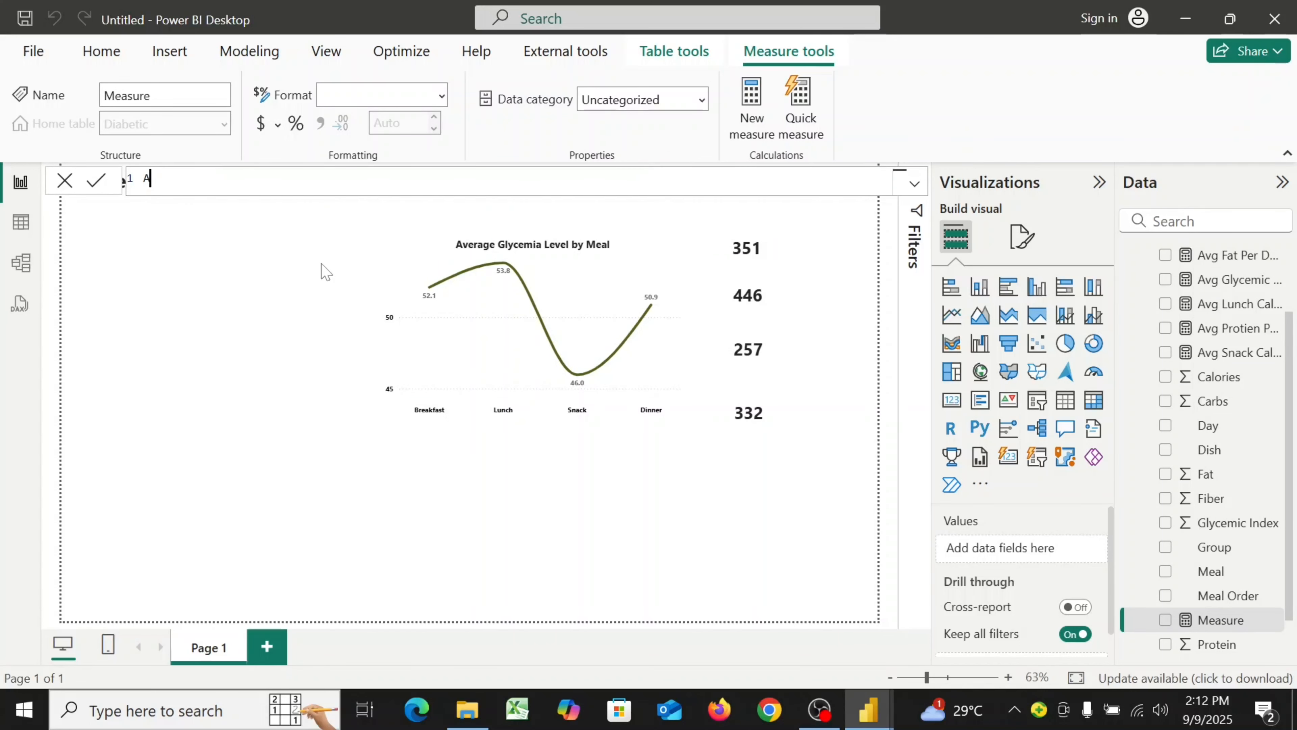
{"action": "type", "text": "vg Fiber Per Day Per"}
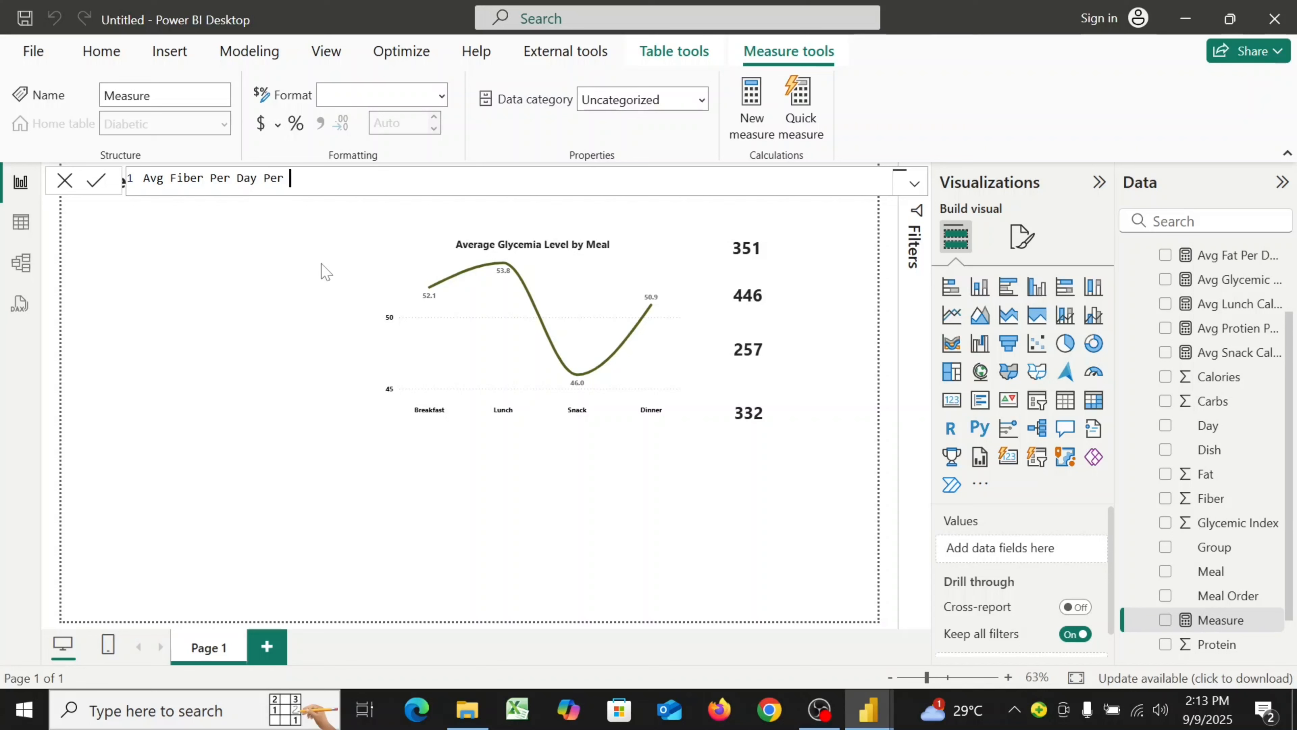
{"action": "type", "text": " Group ="}
{"action": "key", "text": "shift+Return"}
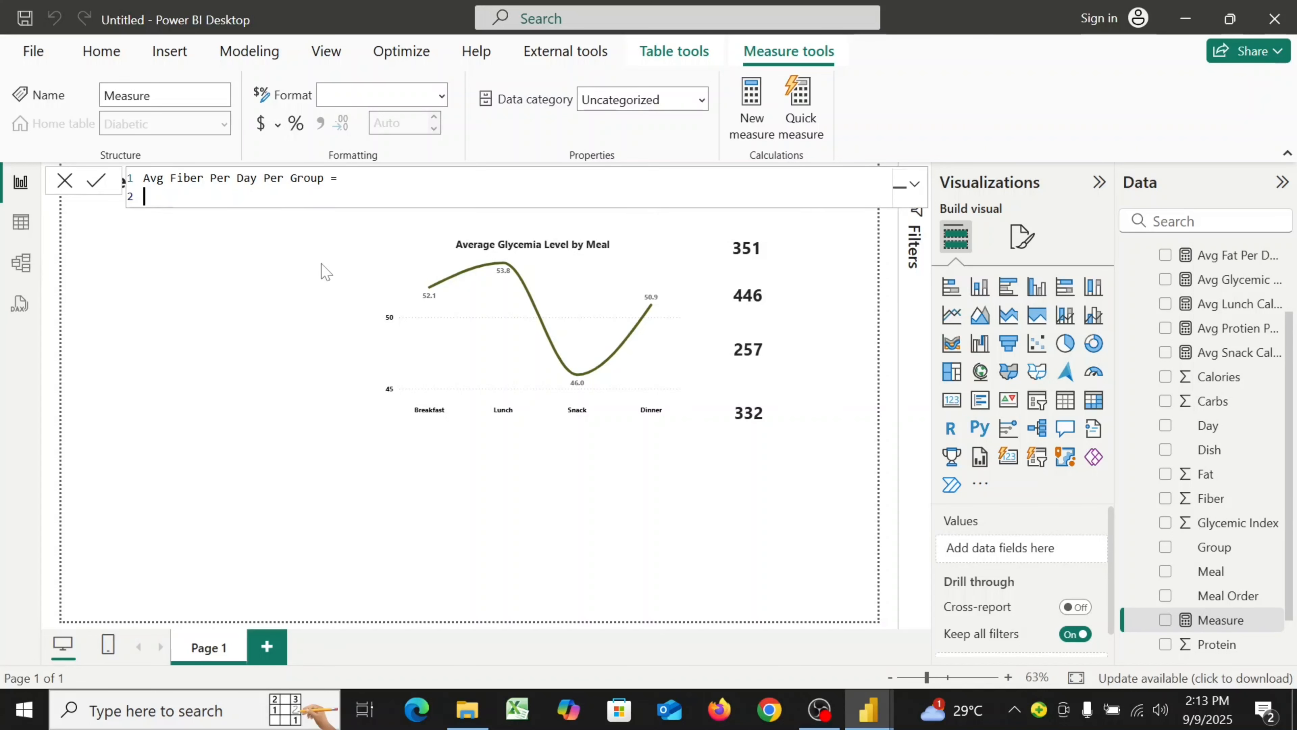
Start a DIVIDE formula with numerator SUM(Diabetic[Fiber]), followed by a comma and a new line
{"action": "type", "text": "D"}
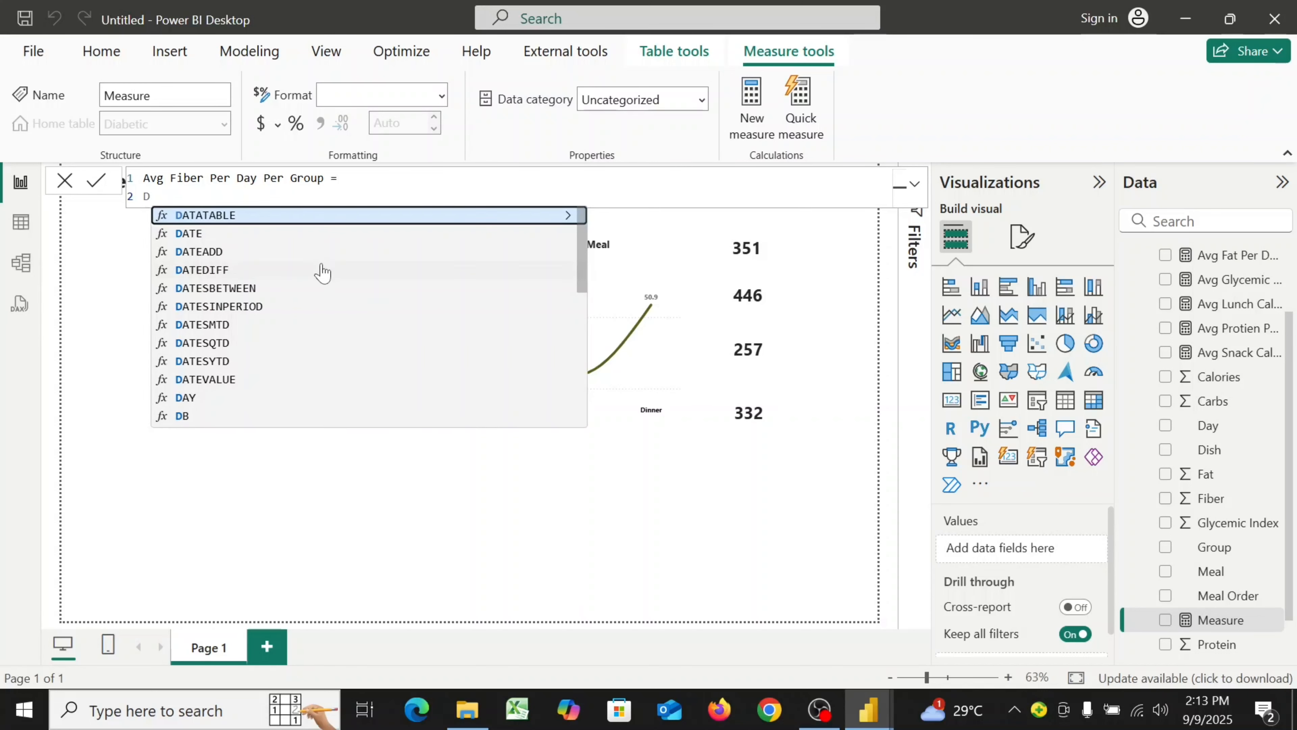
{"action": "type", "text": "i"}
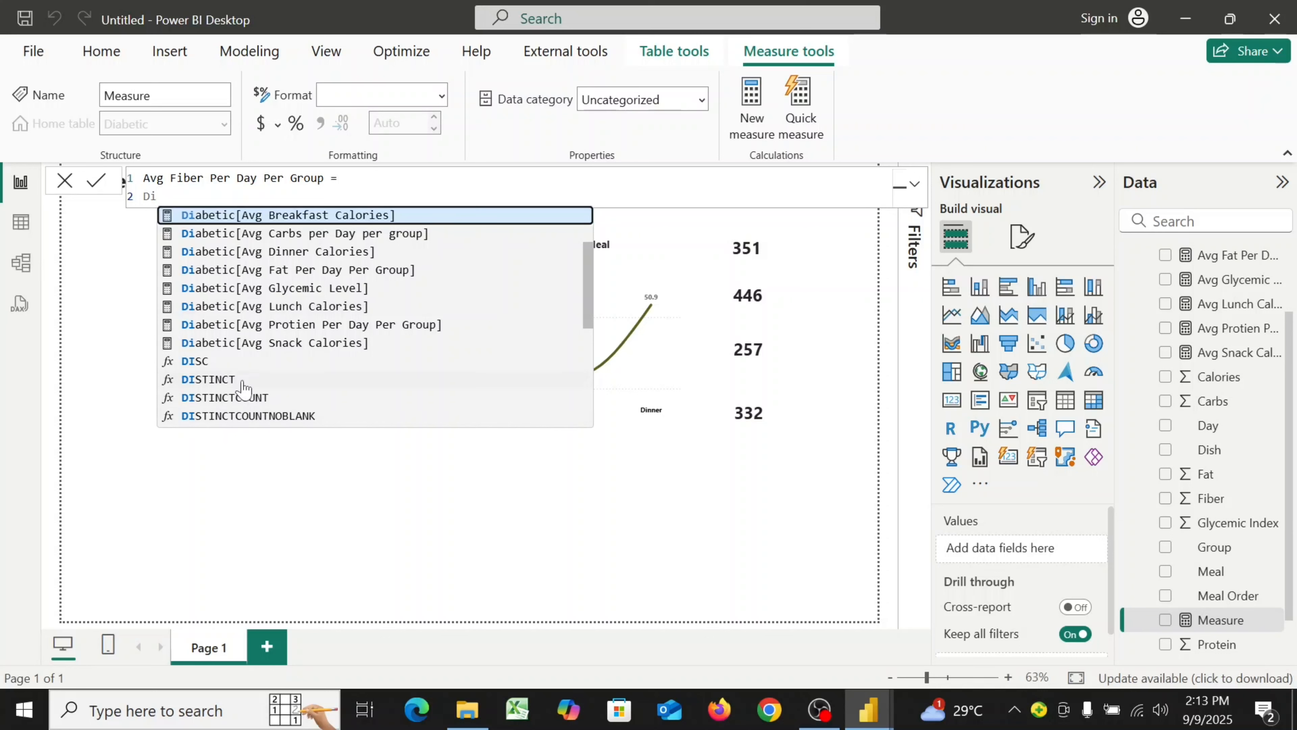
{"action": "type", "text": "v"}
{"action": "left_click", "coordinate": [301, 217]}
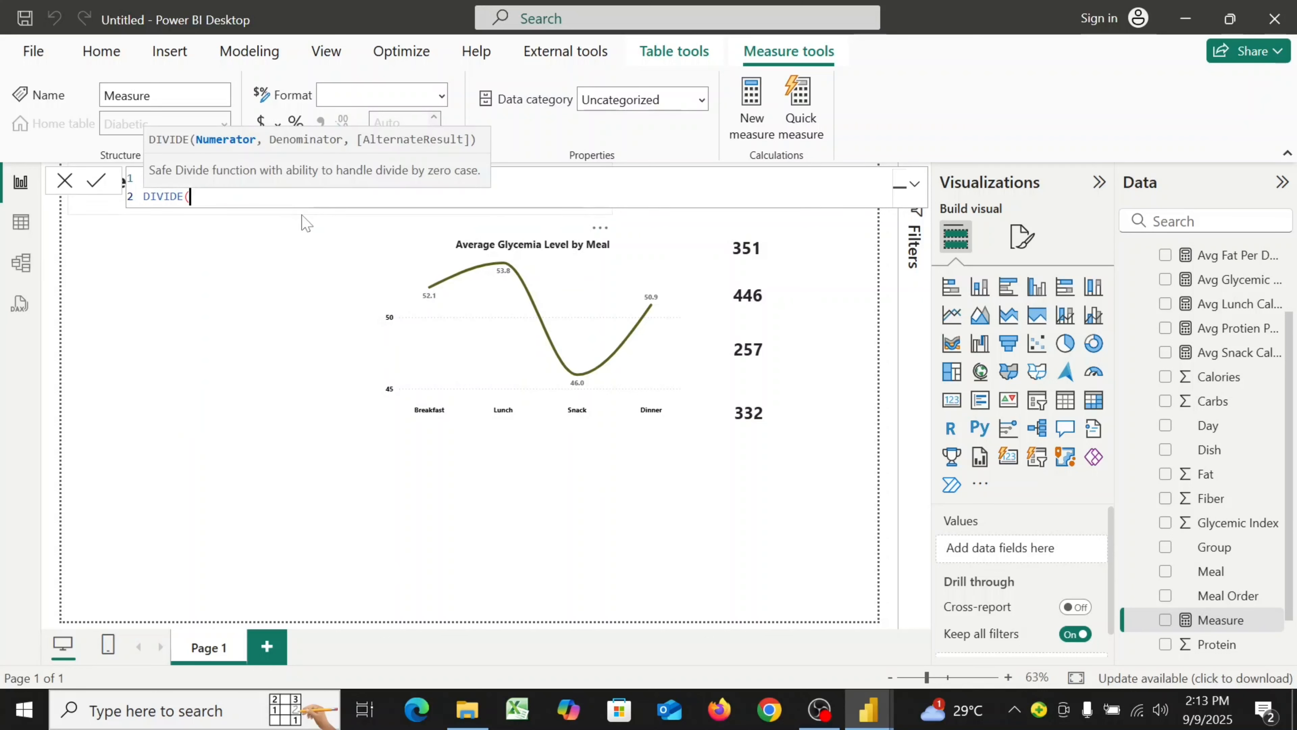
{"action": "key", "text": "shift+Return"}
{"action": "type", "text": "sum"}
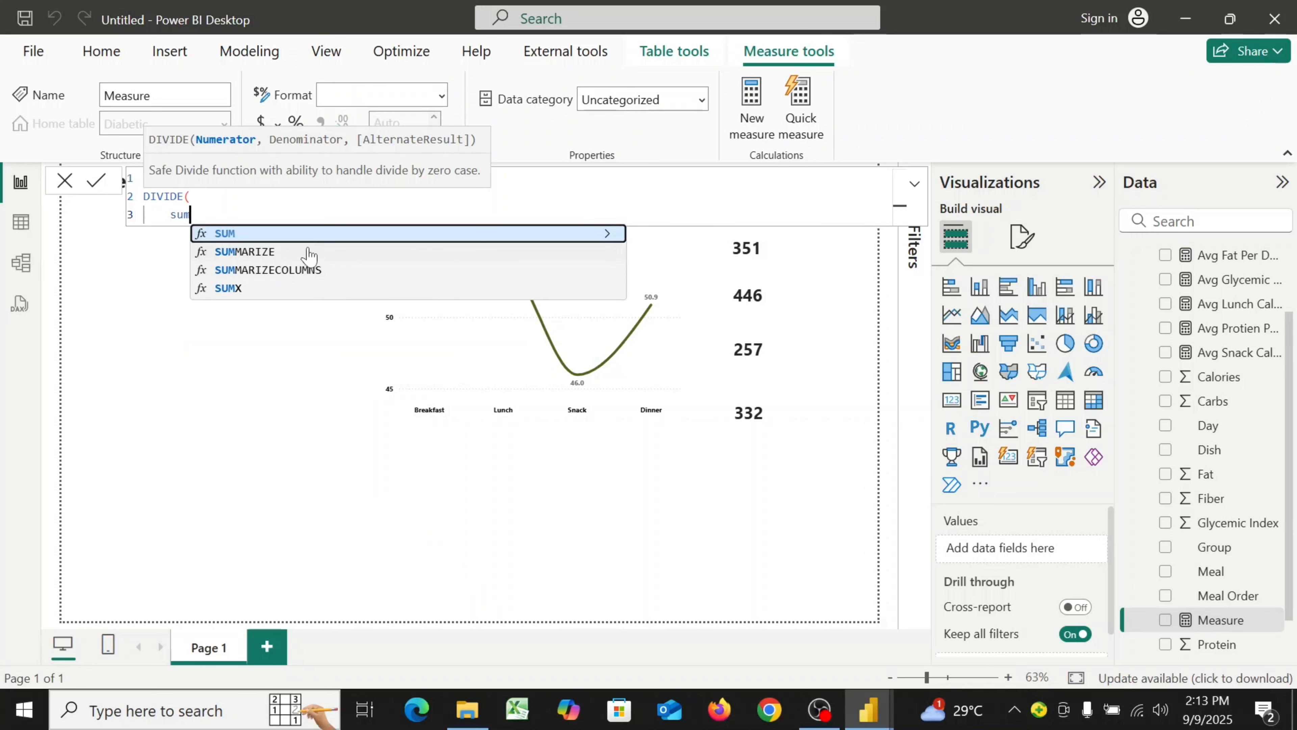
{"action": "left_click", "coordinate": [313, 236]}
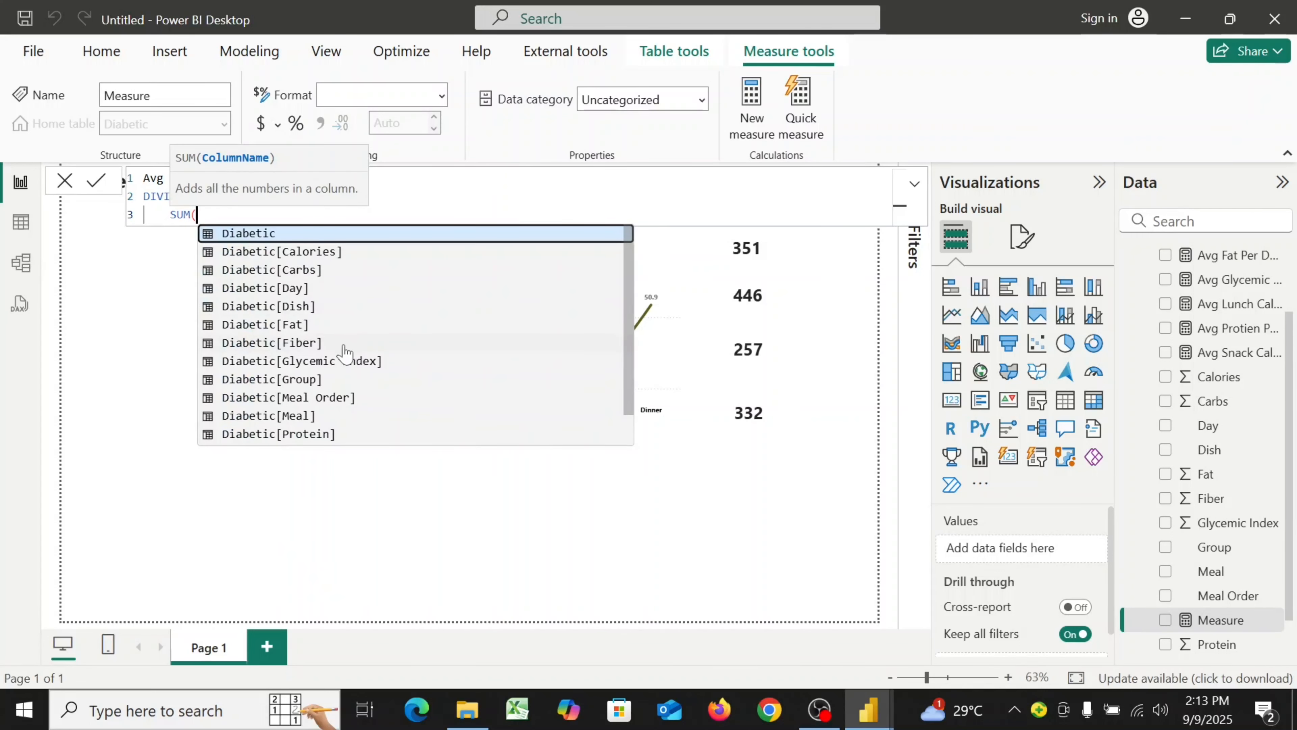
{"action": "left_click", "coordinate": [315, 343]}
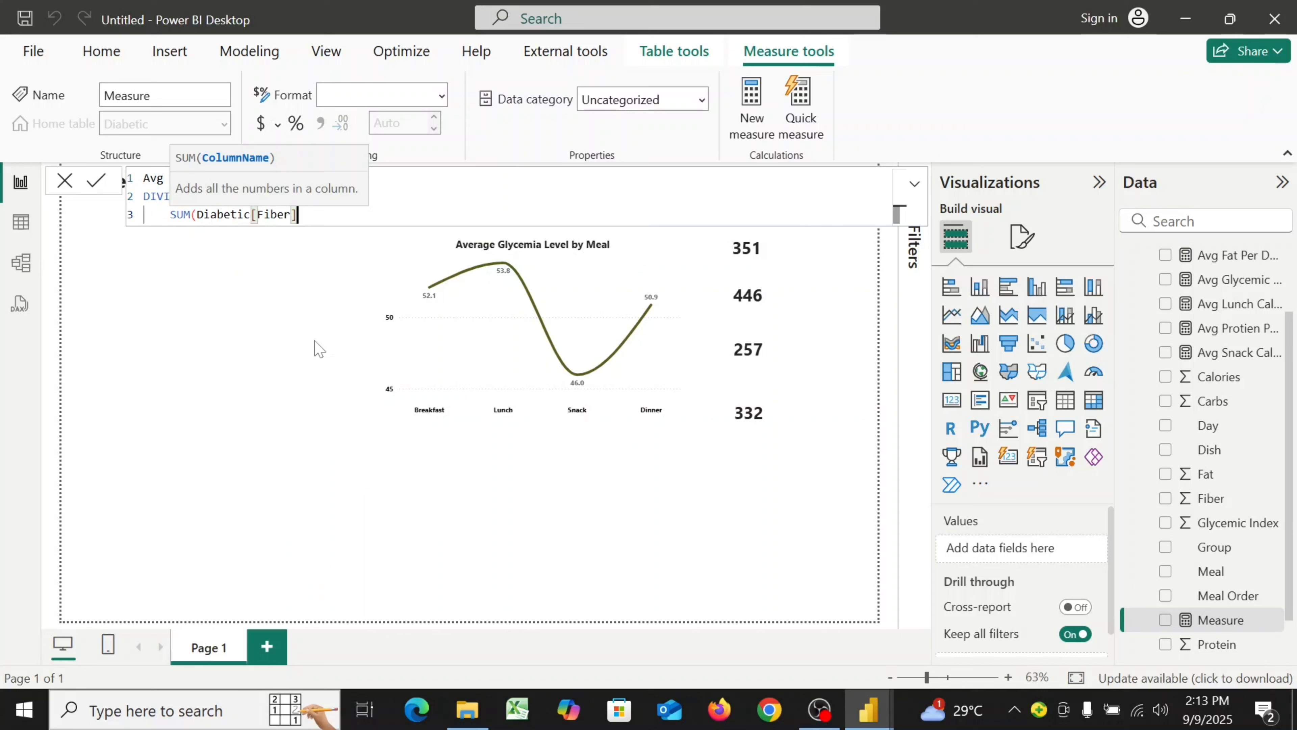
{"action": "type", "text": "),"}
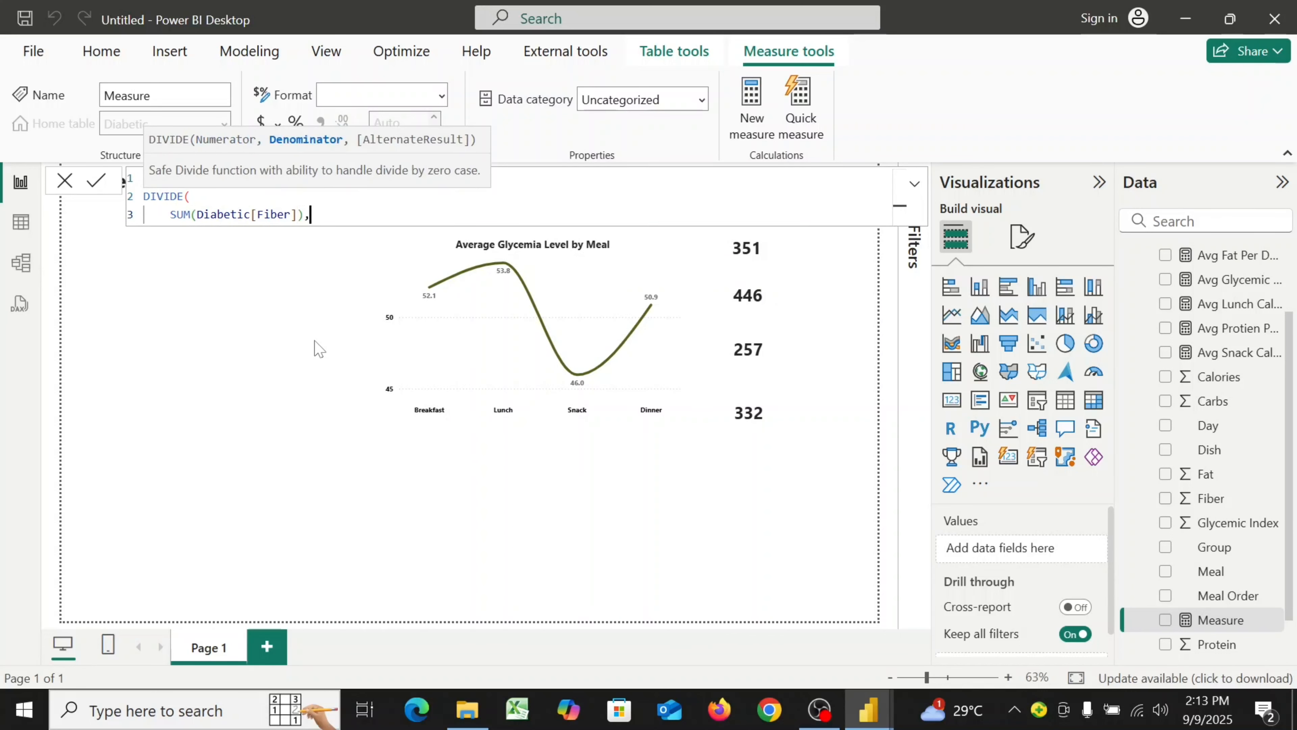
{"action": "key", "text": "shift+Return"}
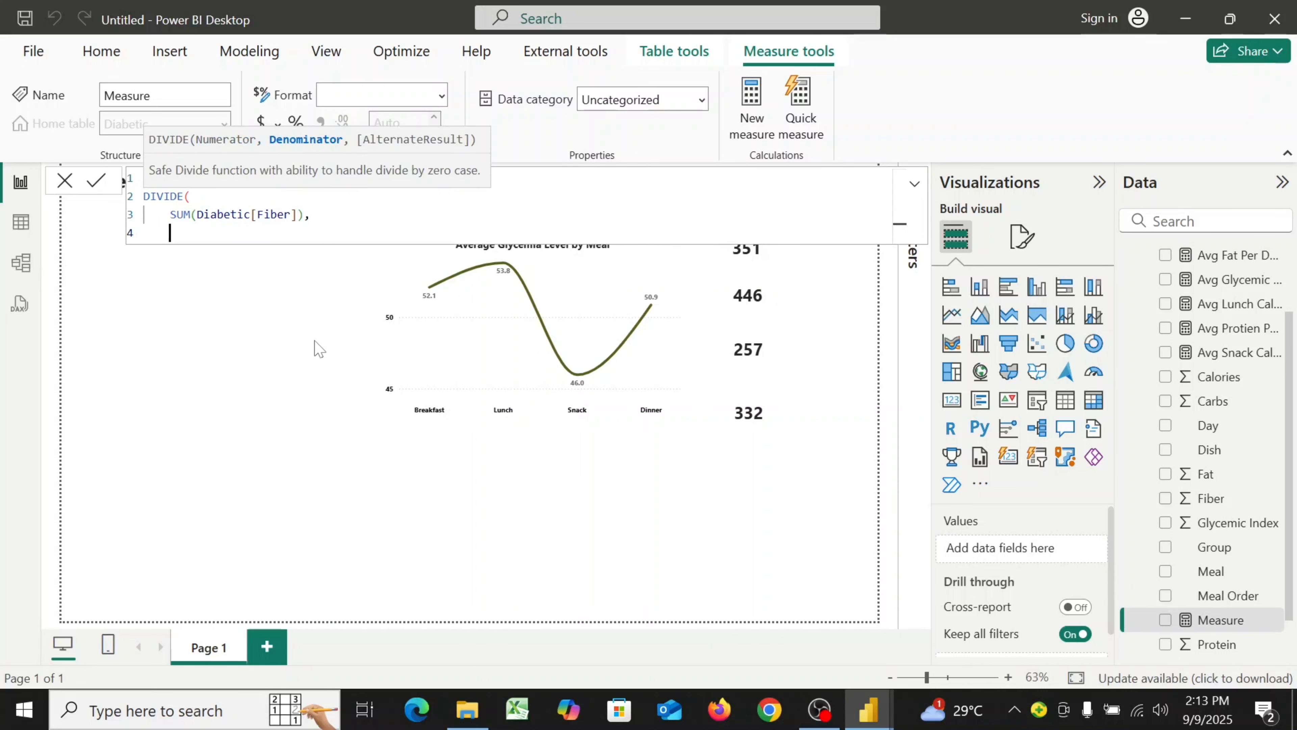
Complete the fiber formula with denominator DISTINCTCOUNT(Diabetic[Day]) * DISTINCTCOUNT(Diabetic[Group]) and close the DIVIDE parenthesis
{"action": "type", "text": "di"}
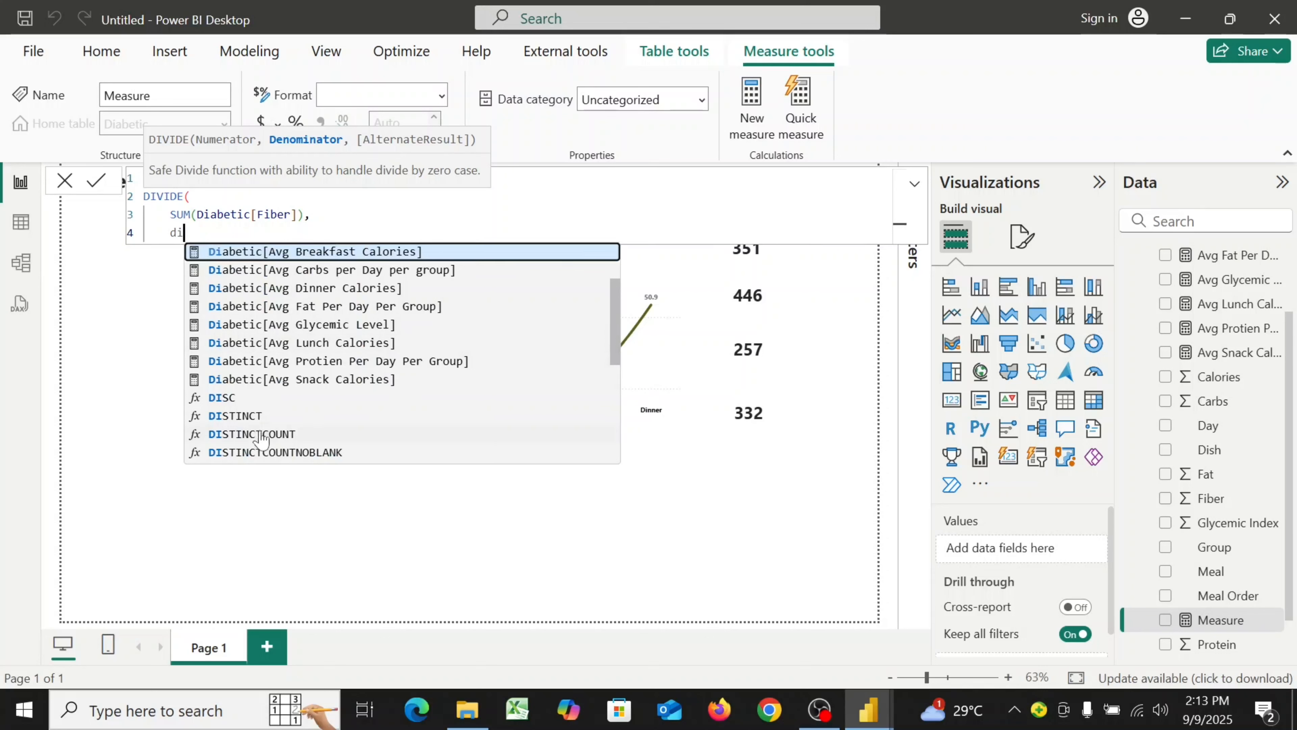
{"action": "left_click", "coordinate": [240, 434]}
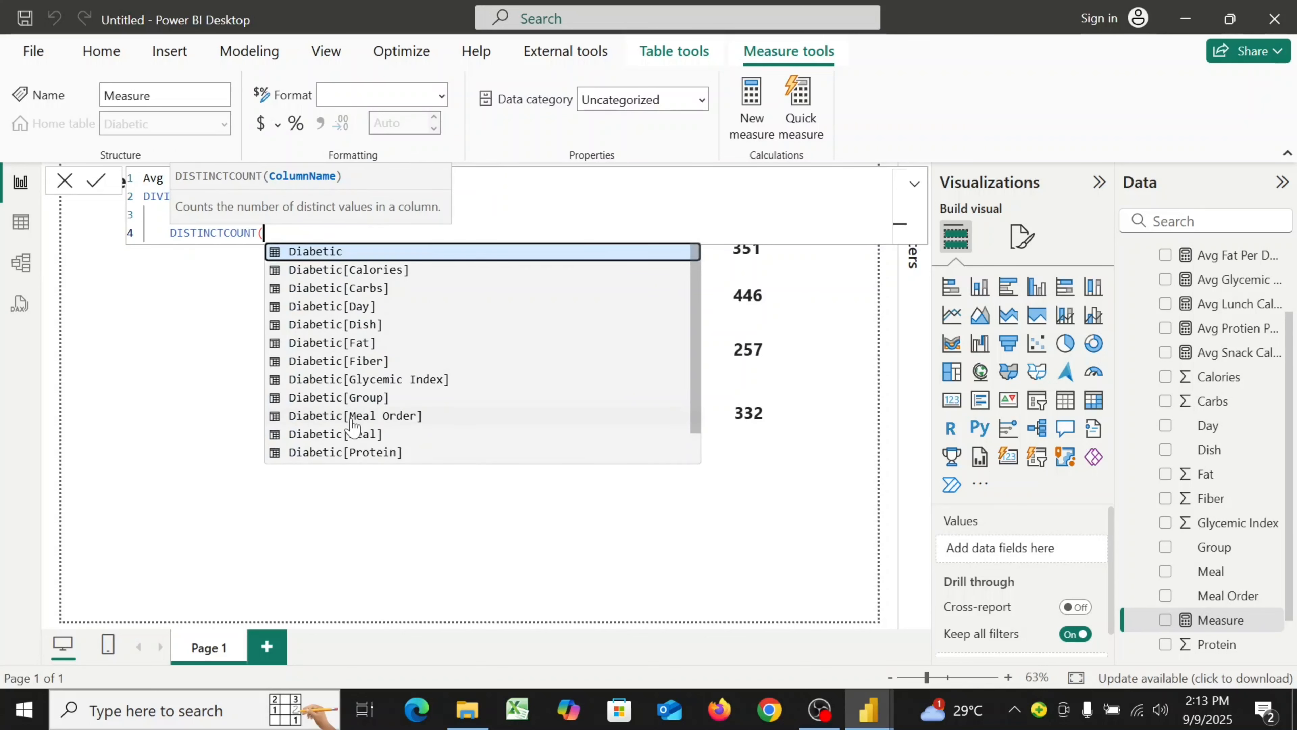
{"action": "left_click", "coordinate": [370, 307]}
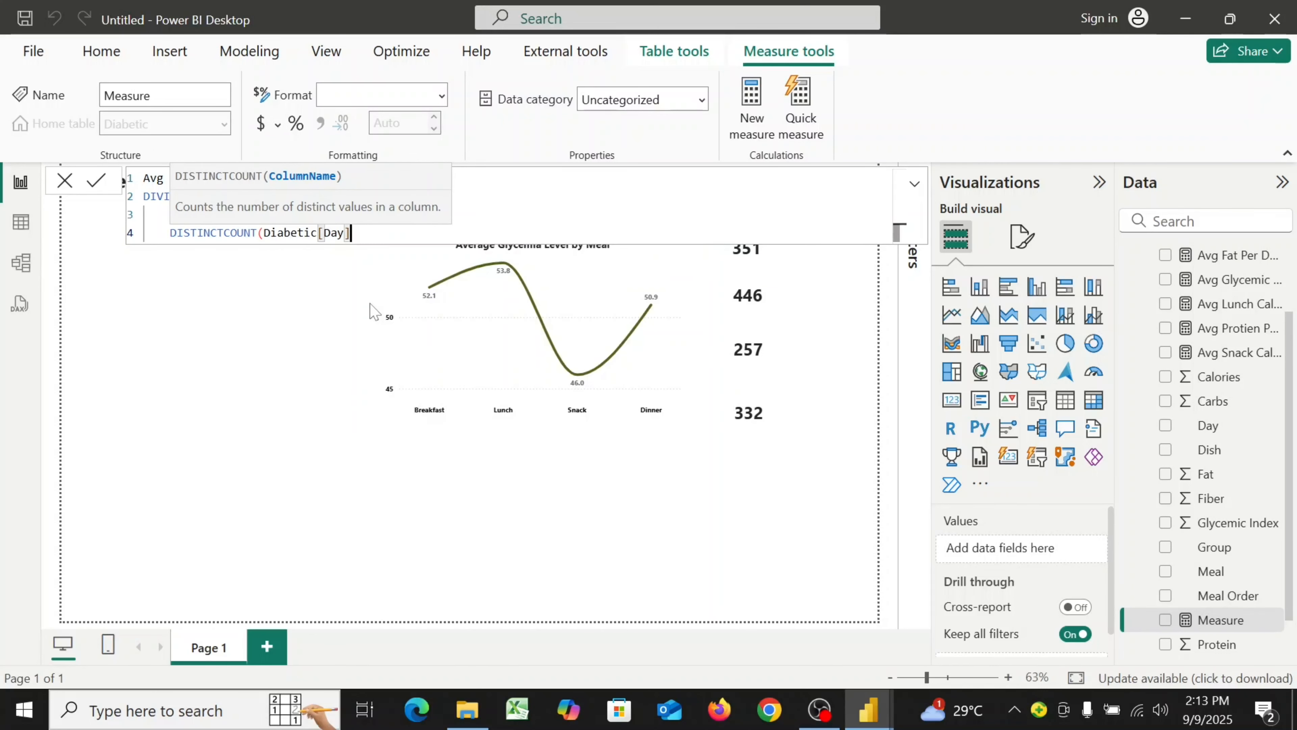
{"action": "type", "text": ")"}
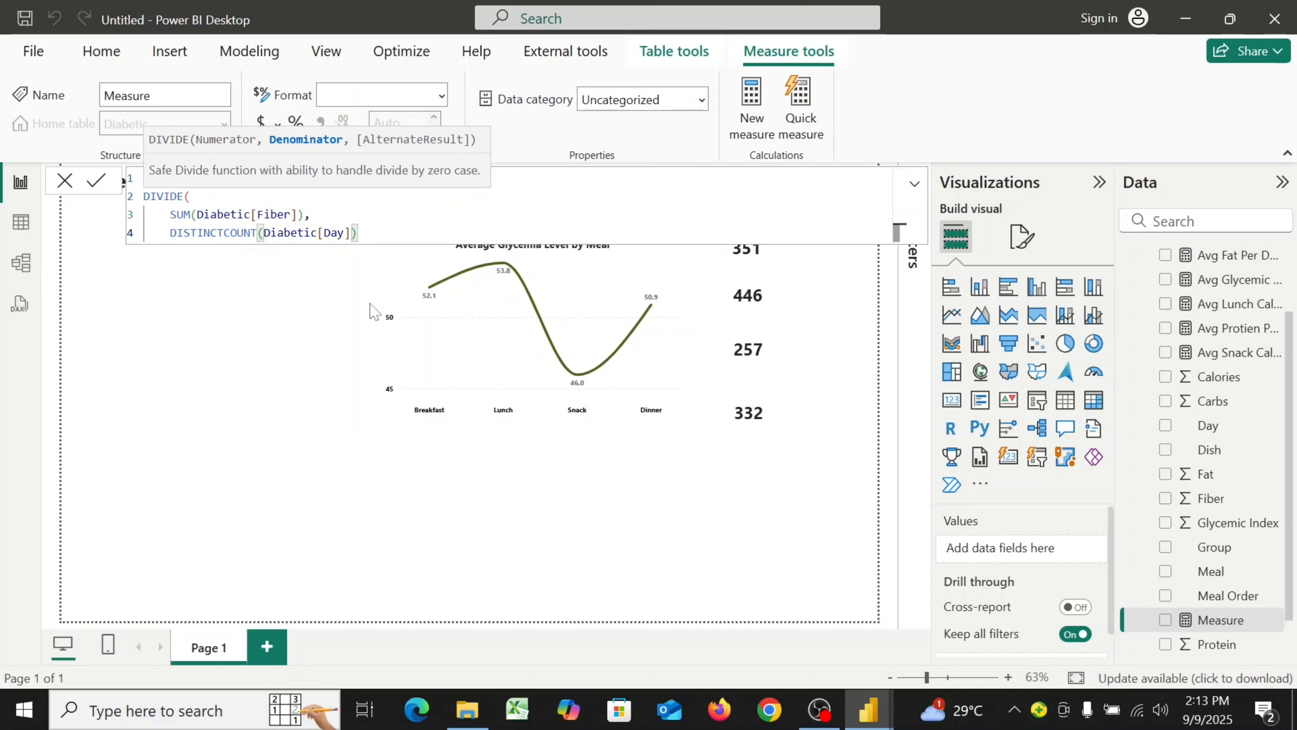
{"action": "type", "text": " * "}
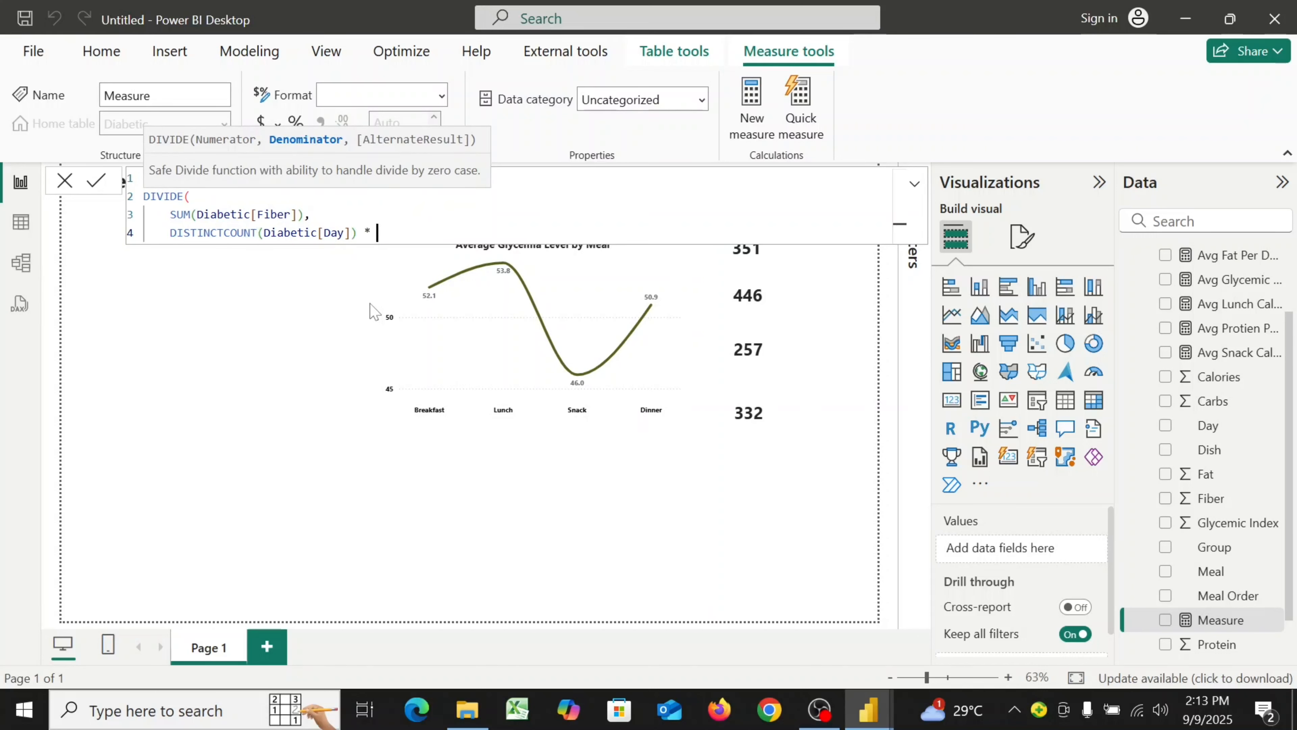
{"action": "type", "text": "di"}
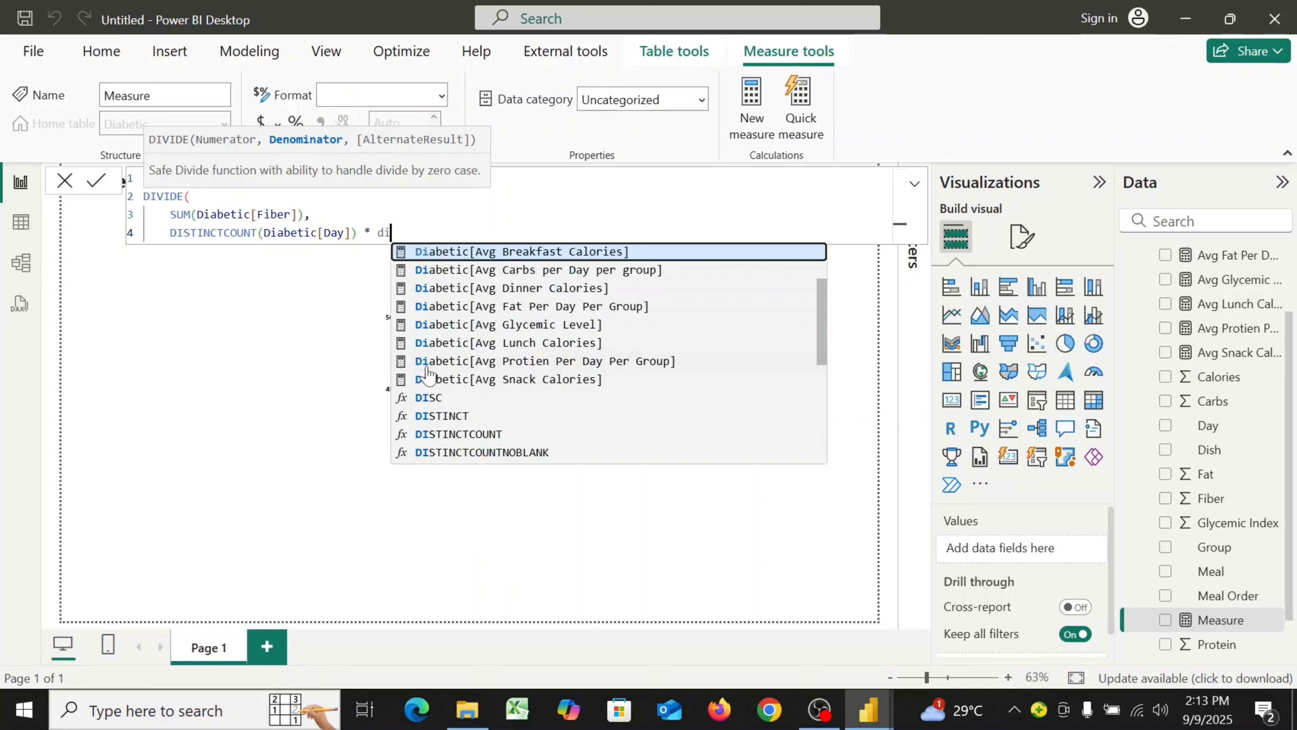
{"action": "left_click", "coordinate": [474, 435]}
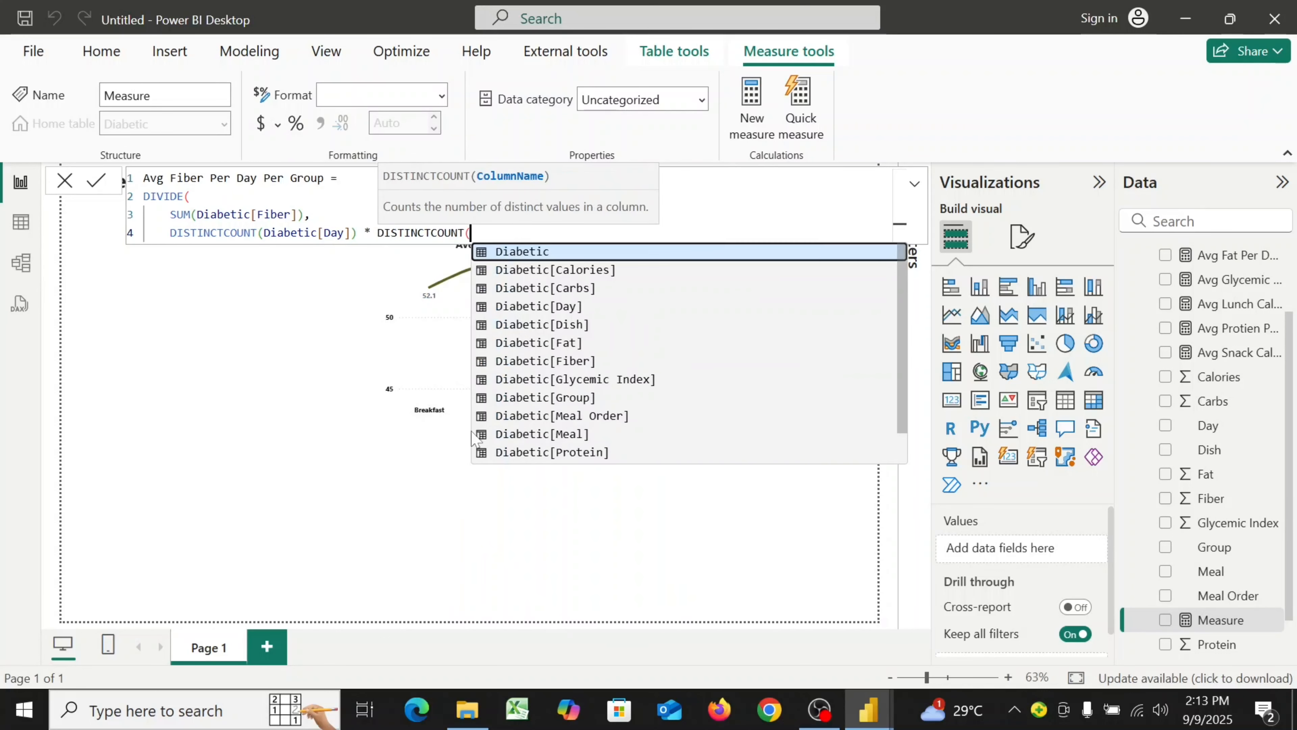
{"action": "left_click", "coordinate": [585, 397]}
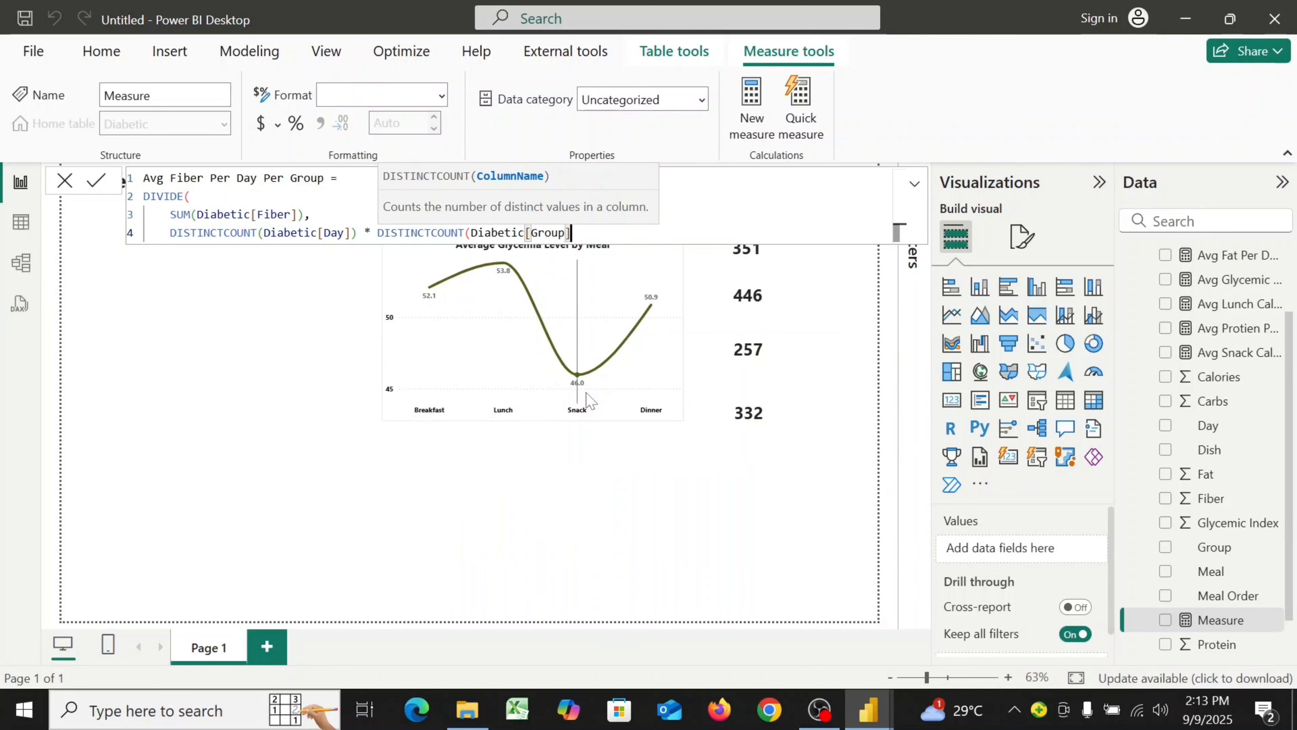
{"action": "type", "text": ")"}
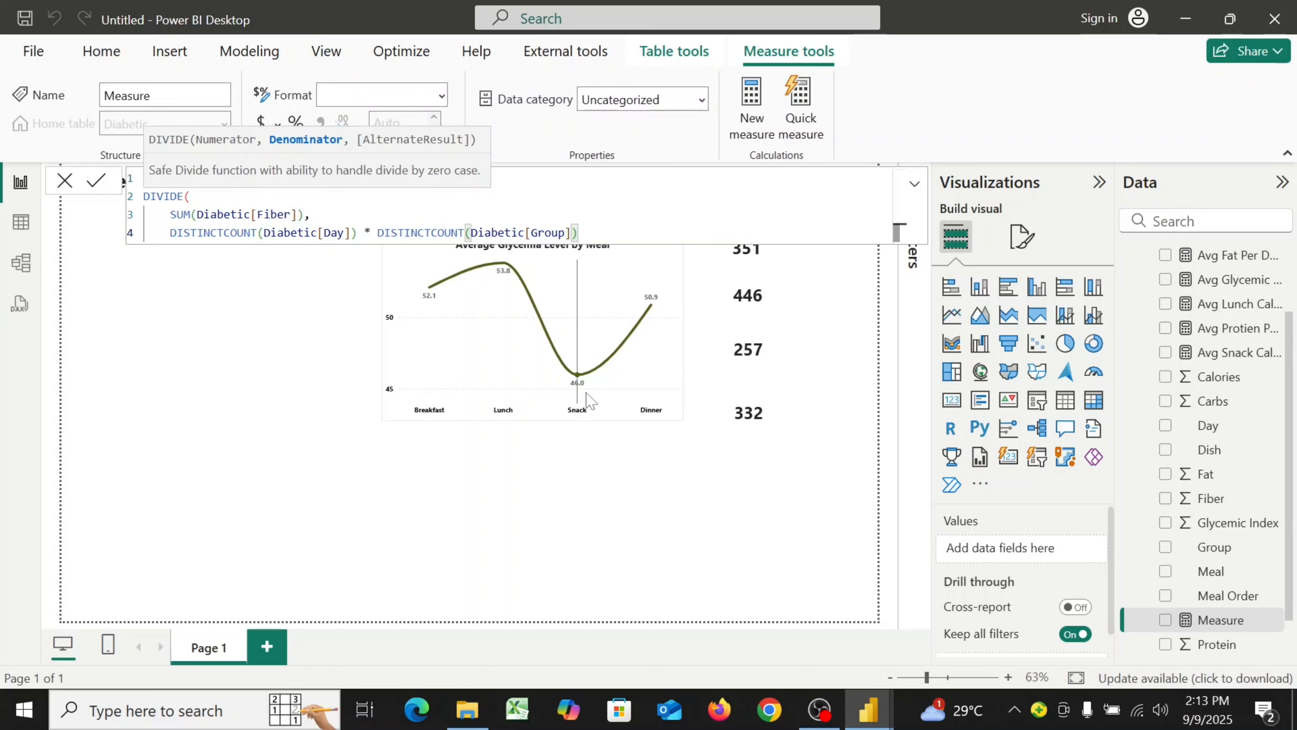
{"action": "key", "text": "shift+Return"}
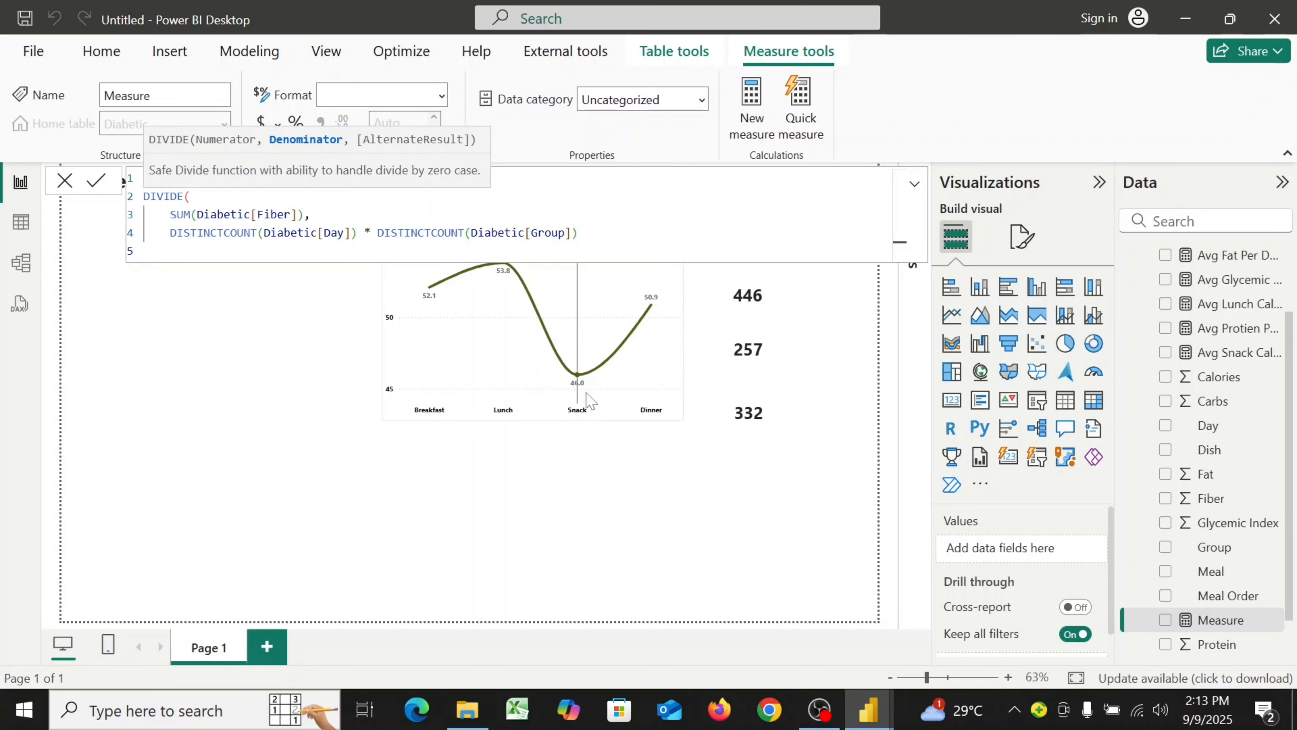
{"action": "type", "text": ")"}
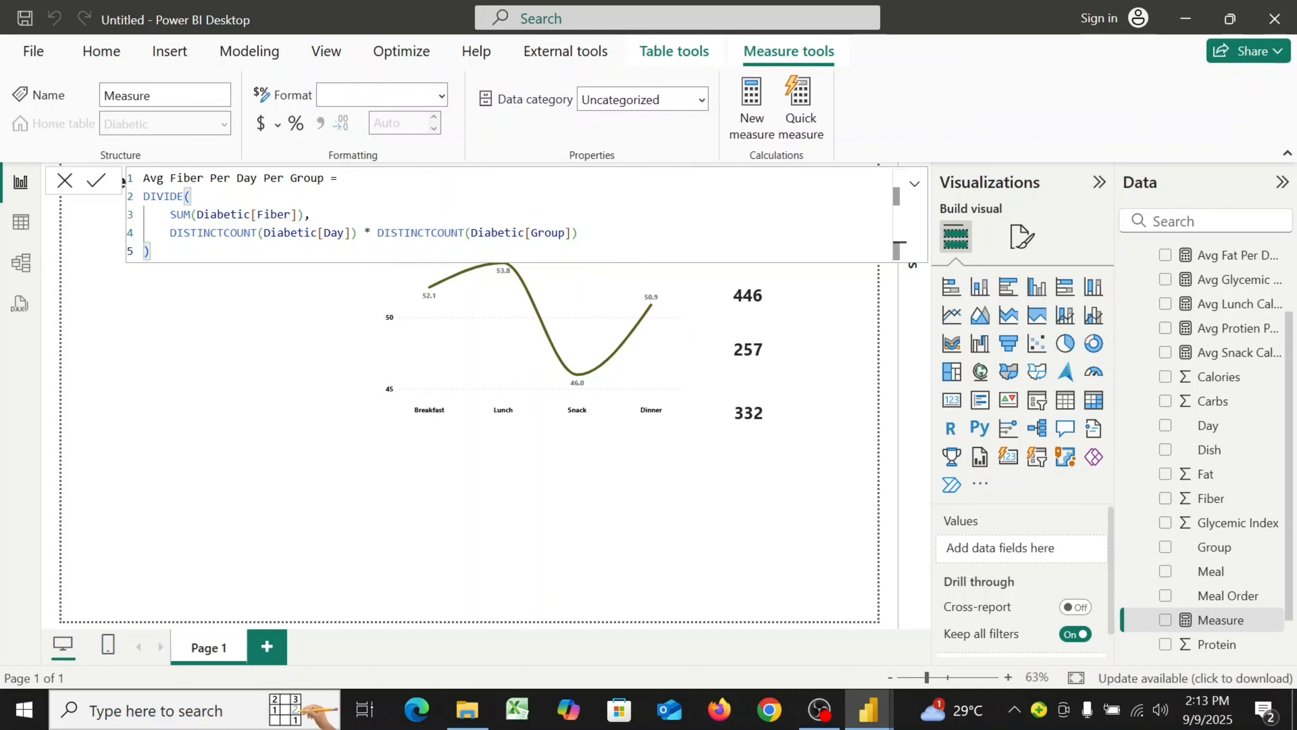
Commit the Avg Fiber Per Day Per Group measure, set its format to Whole number, and close the formula bar
{"action": "left_click", "coordinate": [96, 181]}
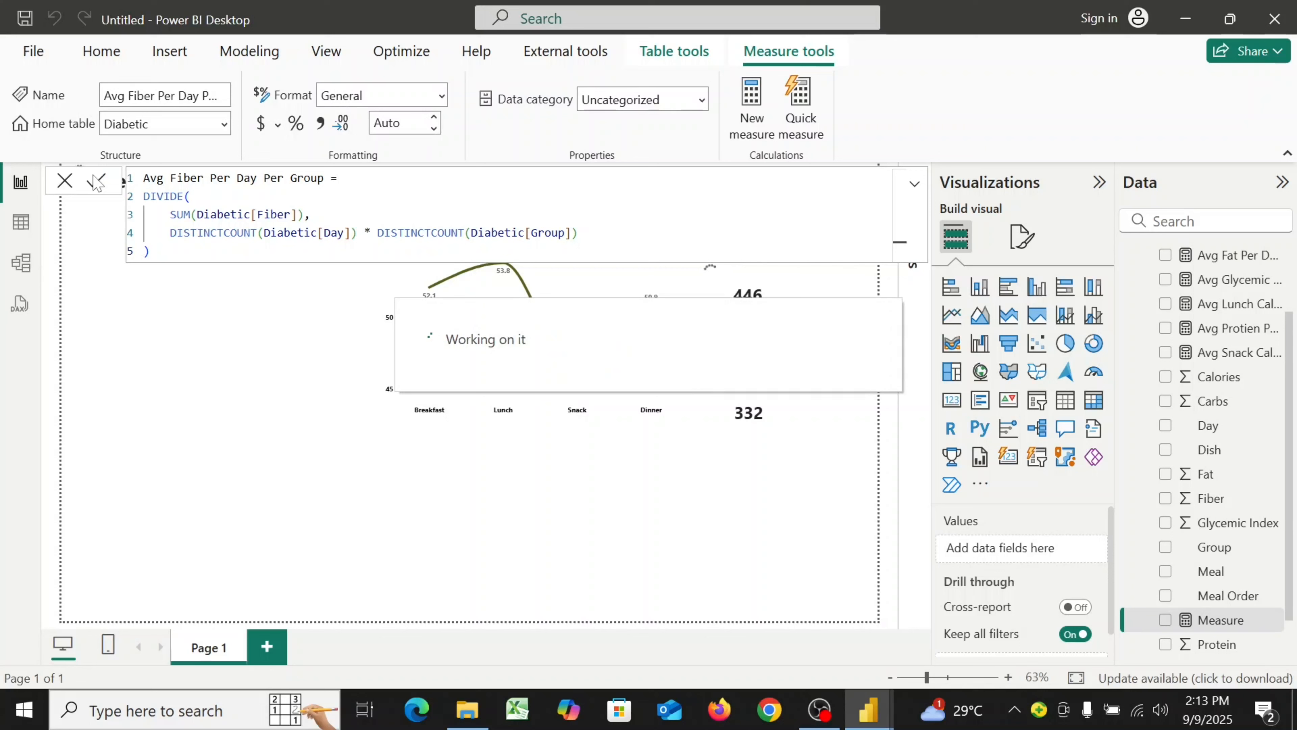
{"action": "left_click", "coordinate": [442, 97]}
{"action": "left_click", "coordinate": [389, 120]}
{"action": "left_click", "coordinate": [444, 96]}
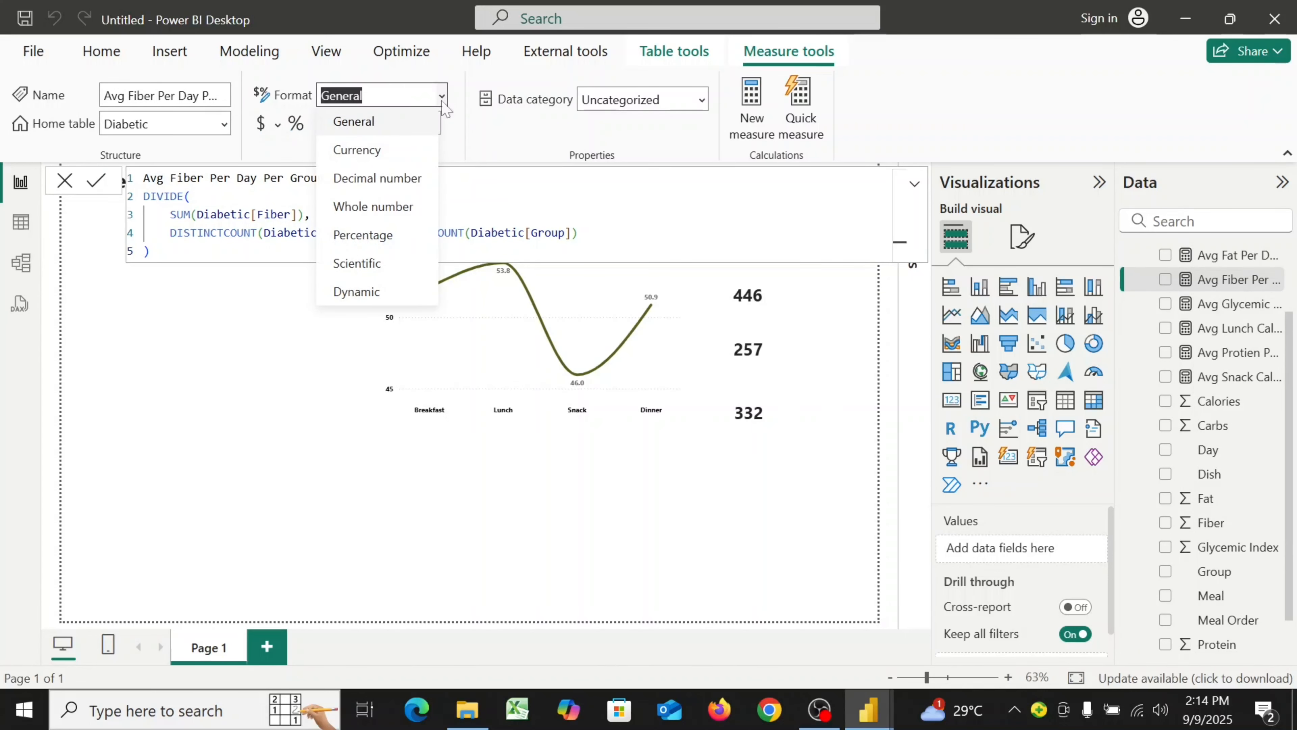
{"action": "left_click", "coordinate": [388, 210]}
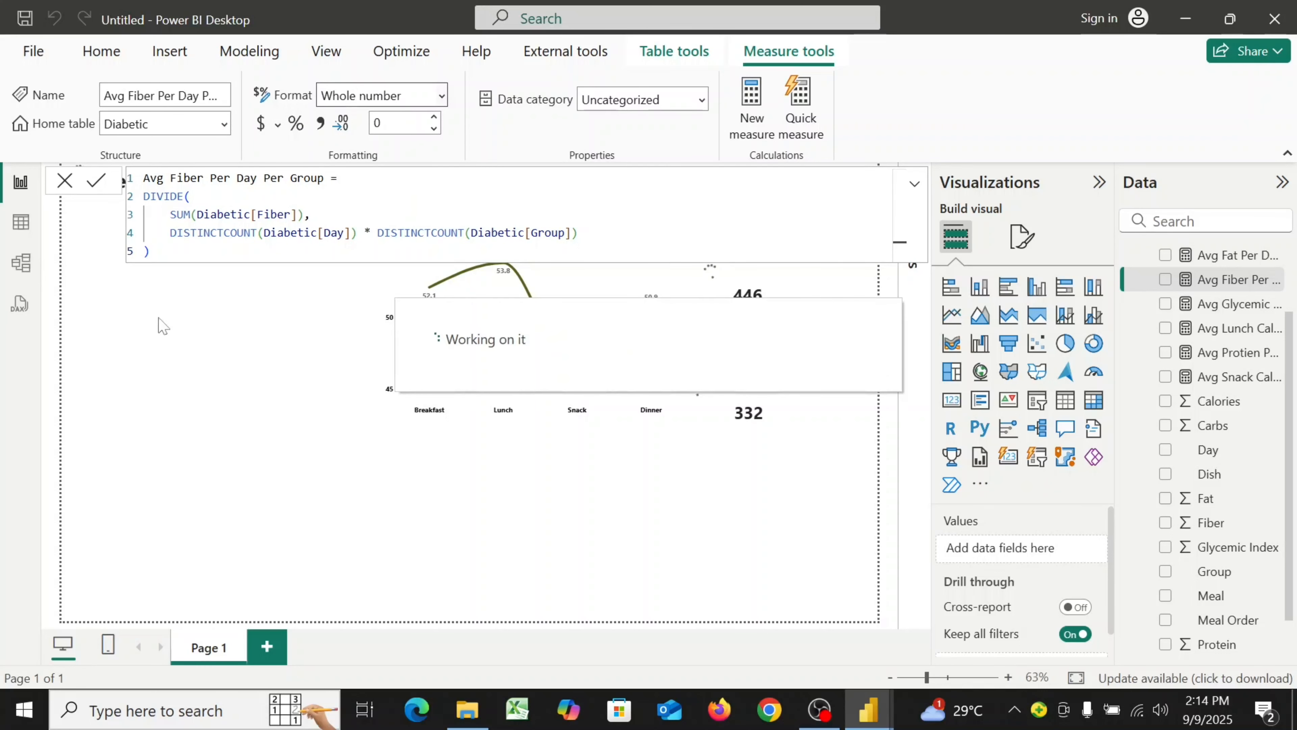
{"action": "left_click", "coordinate": [65, 181]}
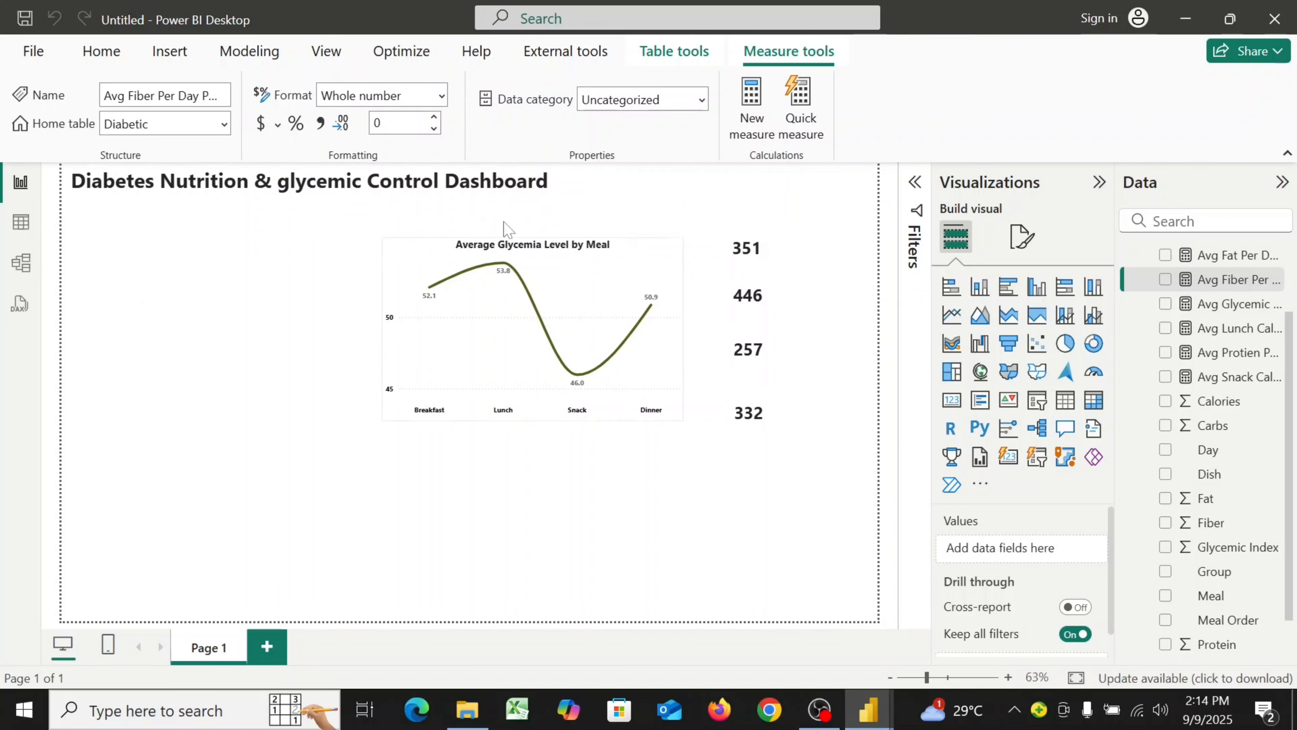
Create a new measure named "Avg Calories per day per Group" and start a new formula line
{"action": "left_click", "coordinate": [753, 135]}
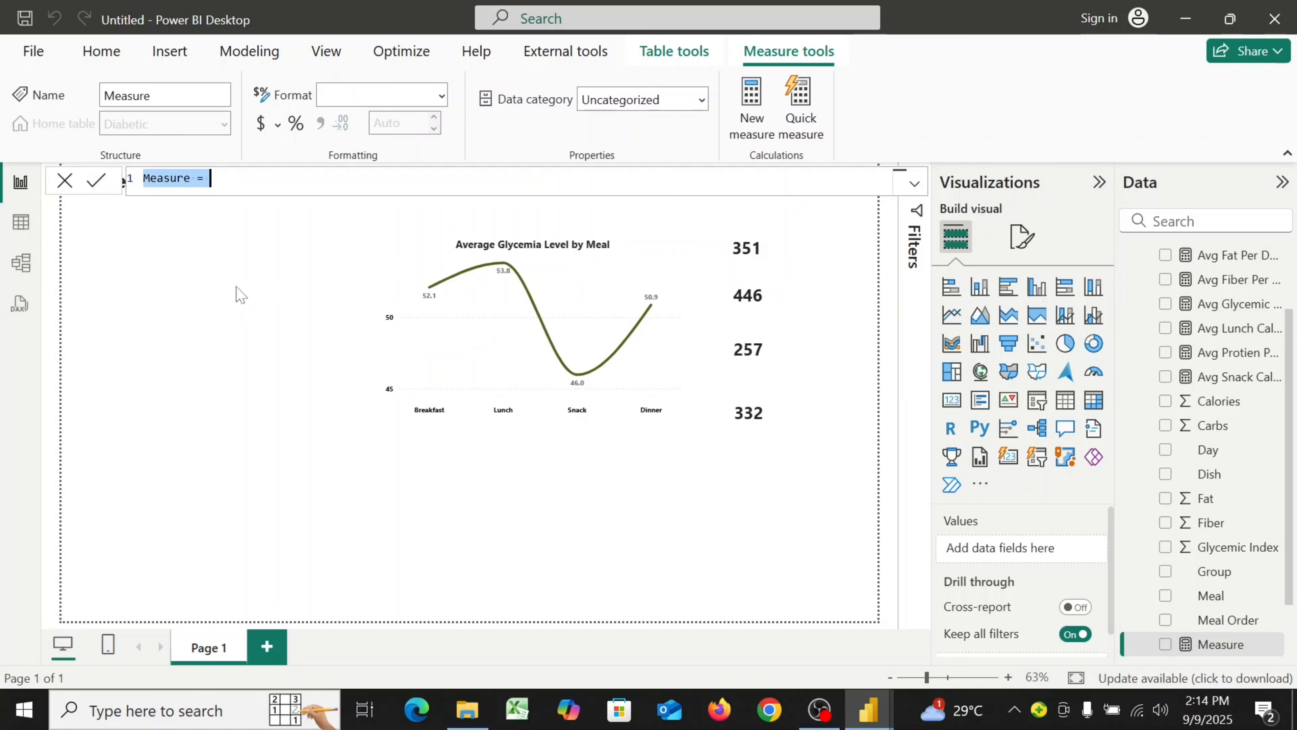
{"action": "type", "text": "Avg Calories per da"}
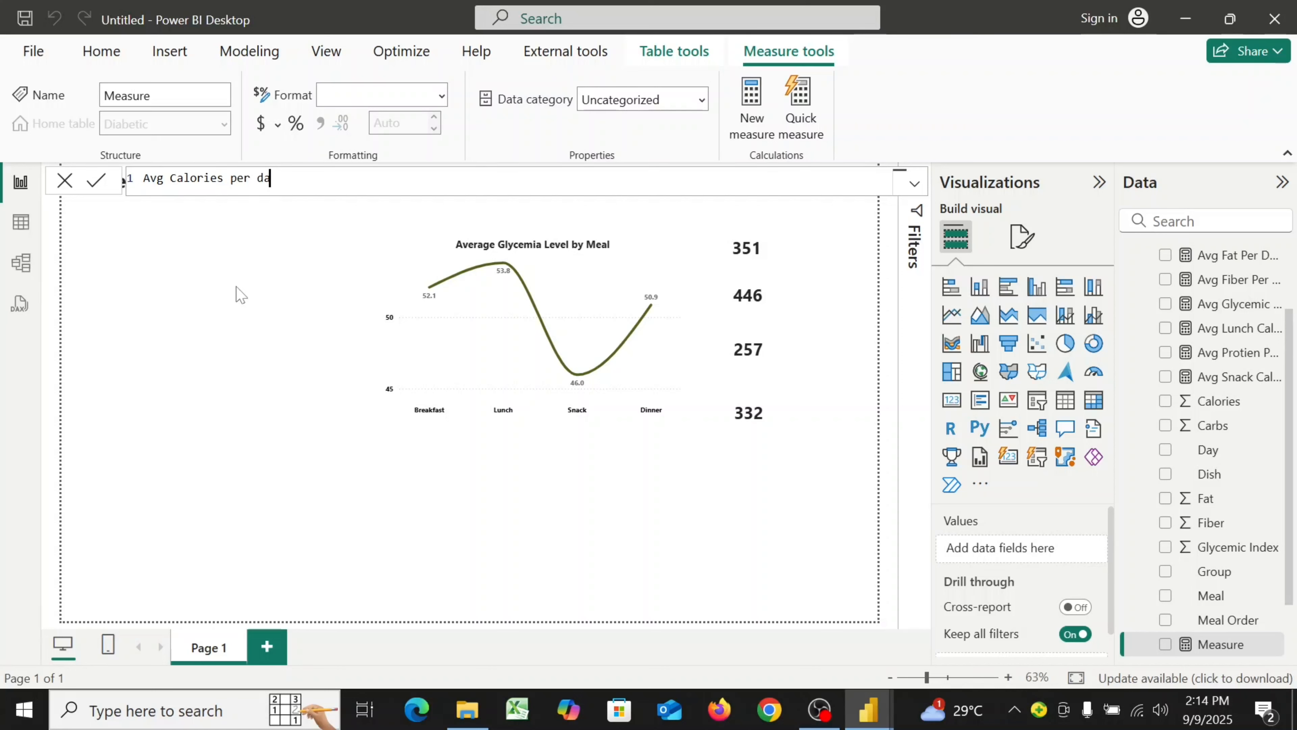
{"action": "type", "text": "y"}
{"action": "key", "text": "BackSpace"}
{"action": "key", "text": "BackSpace"}
{"action": "key", "text": "shift+Return"}
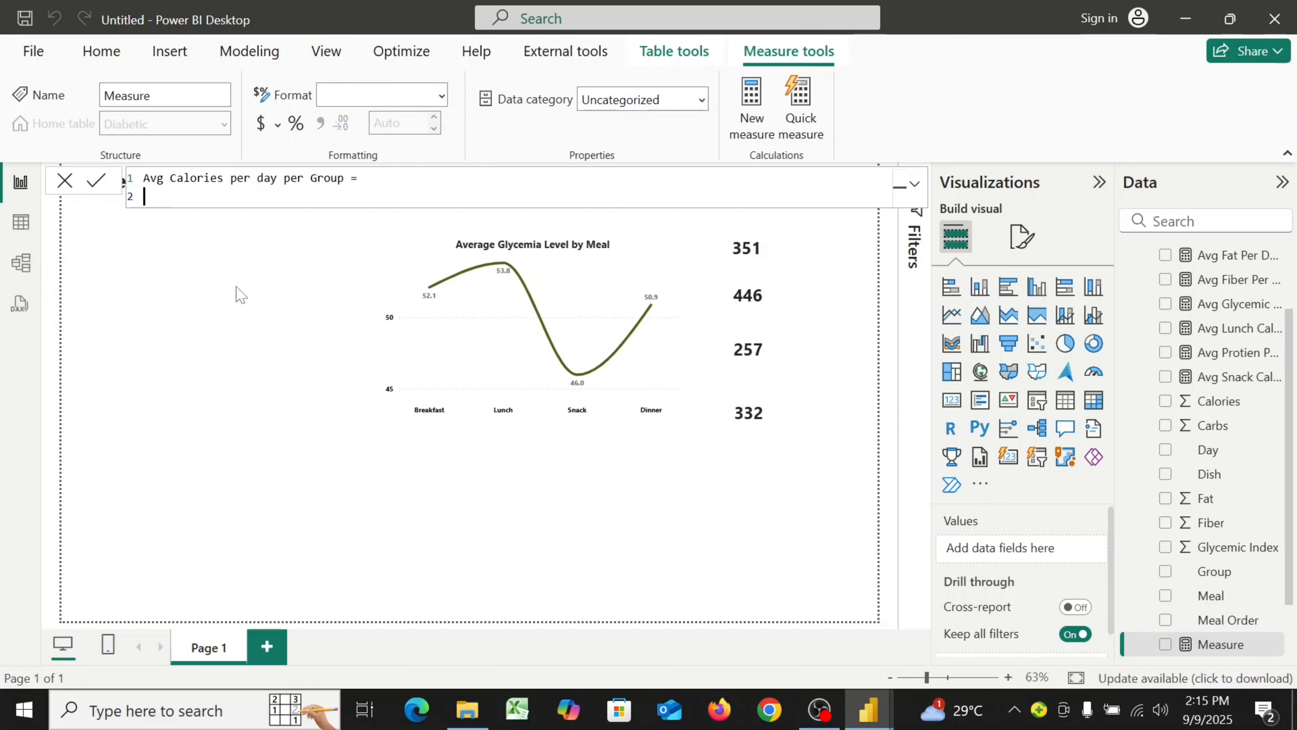
Start a DIVIDE formula with numerator SUM(Diabetic[Calories]), followed by a comma and a new line
{"action": "type", "text": "DIV"}
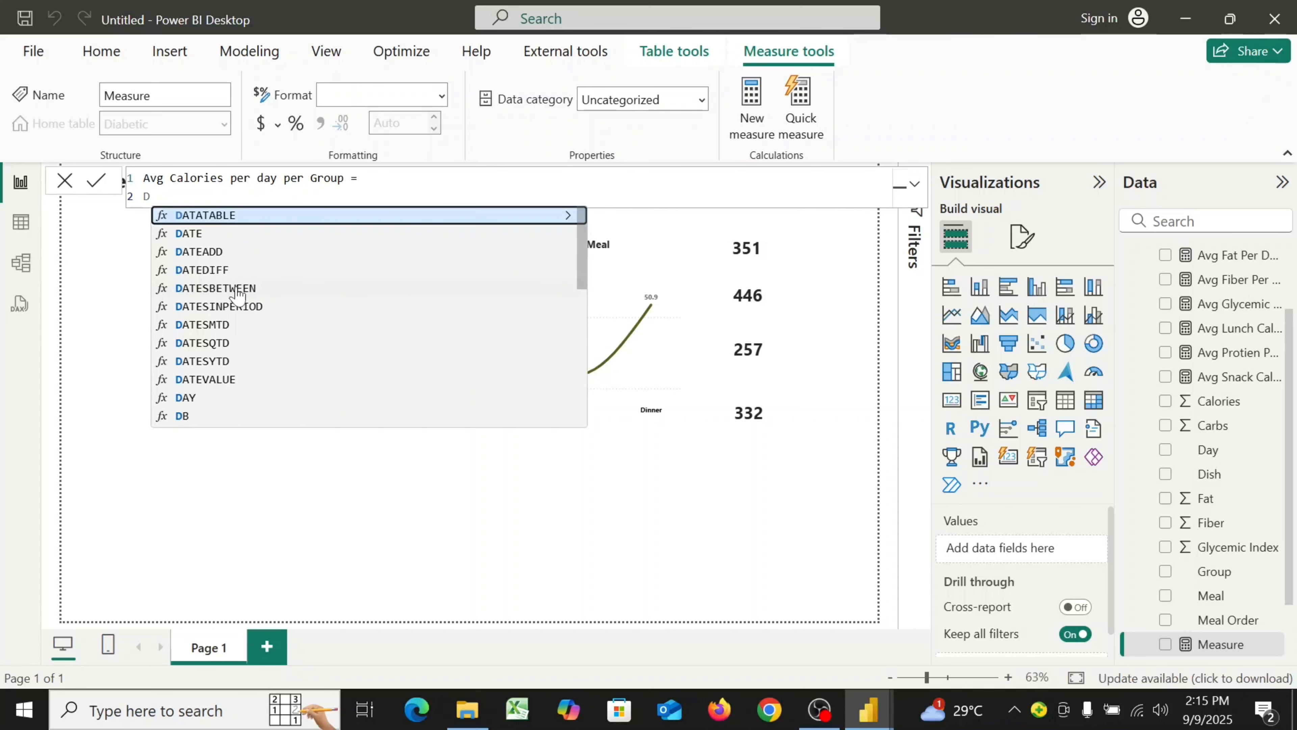
{"action": "left_click", "coordinate": [325, 216]}
{"action": "key", "text": "shift+Return"}
{"action": "type", "text": "SUM"}
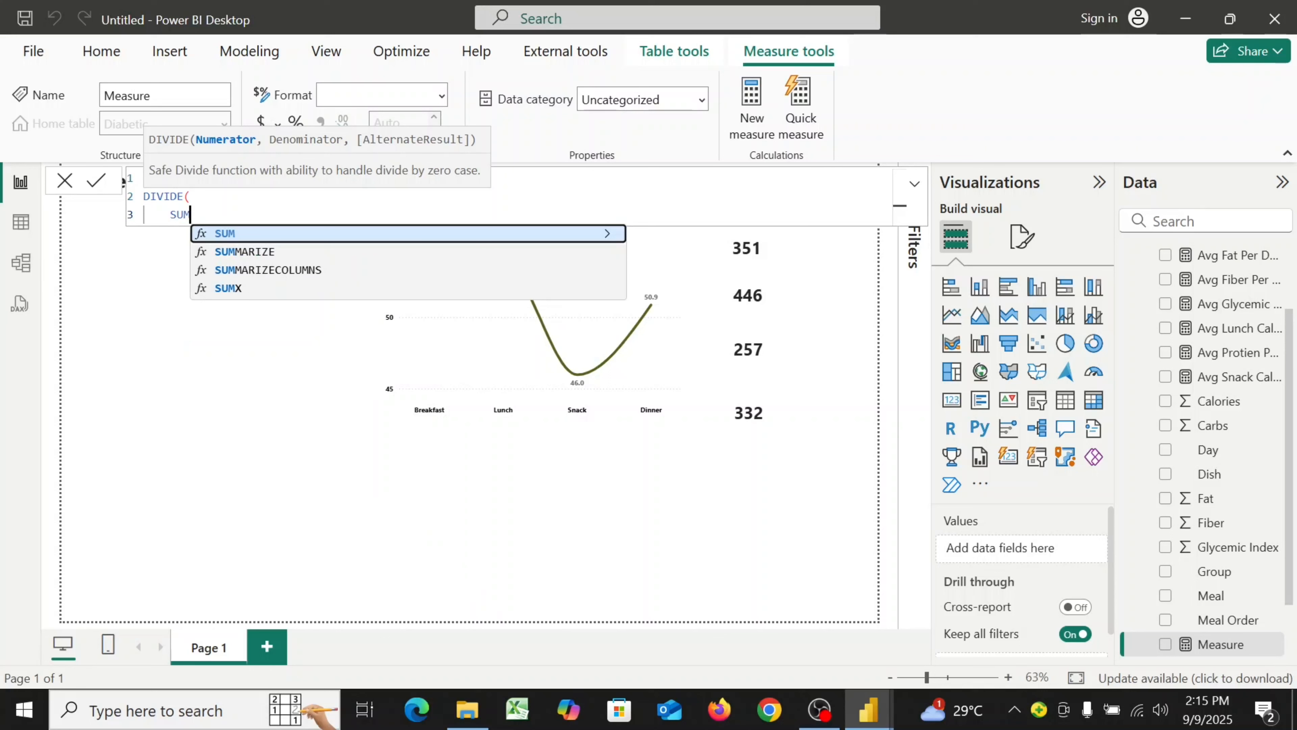
{"action": "left_click", "coordinate": [341, 236]}
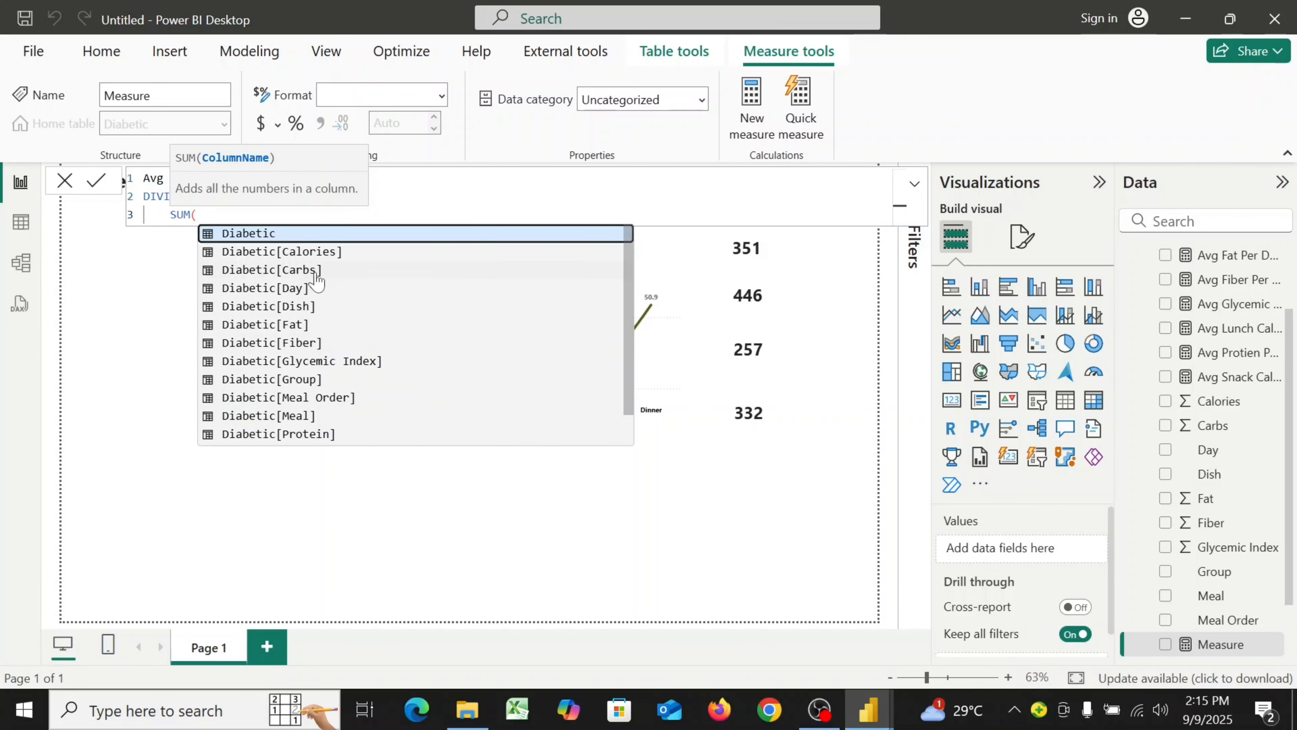
{"action": "left_click", "coordinate": [331, 251]}
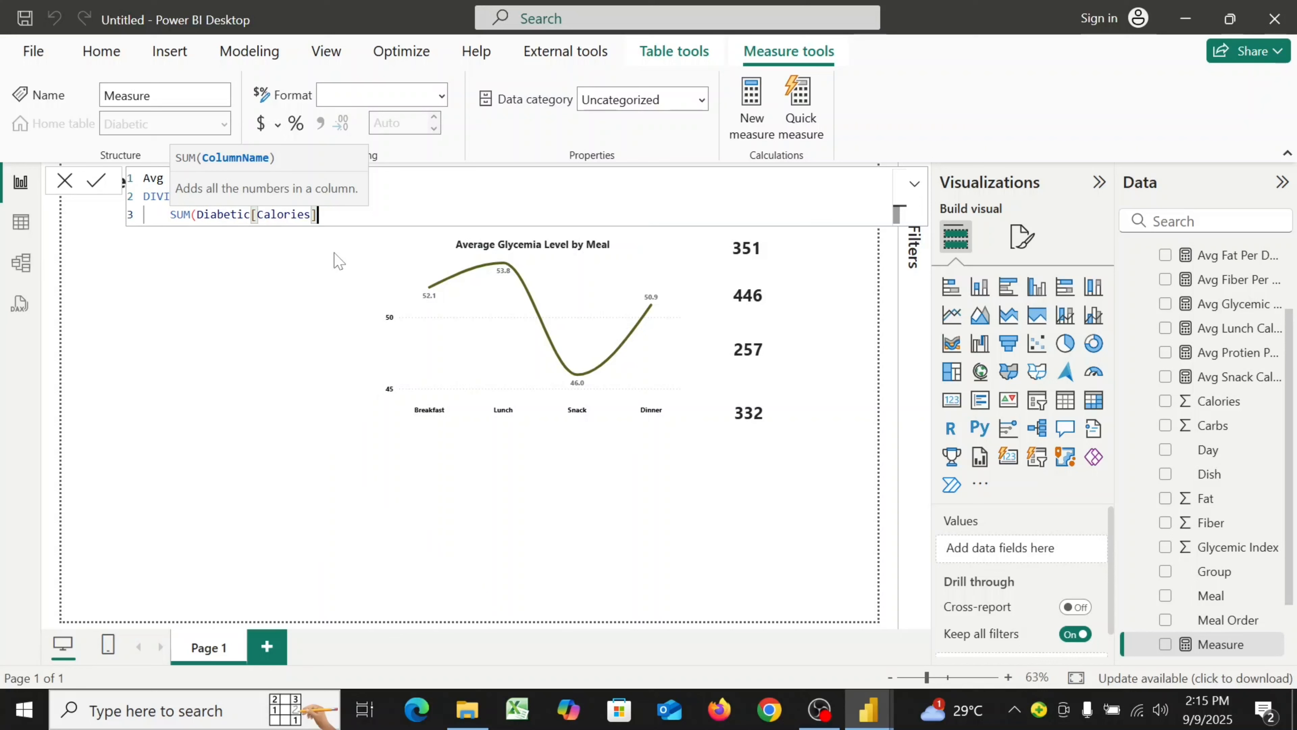
{"action": "type", "text": "),"}
{"action": "key", "text": "shift+Return"}
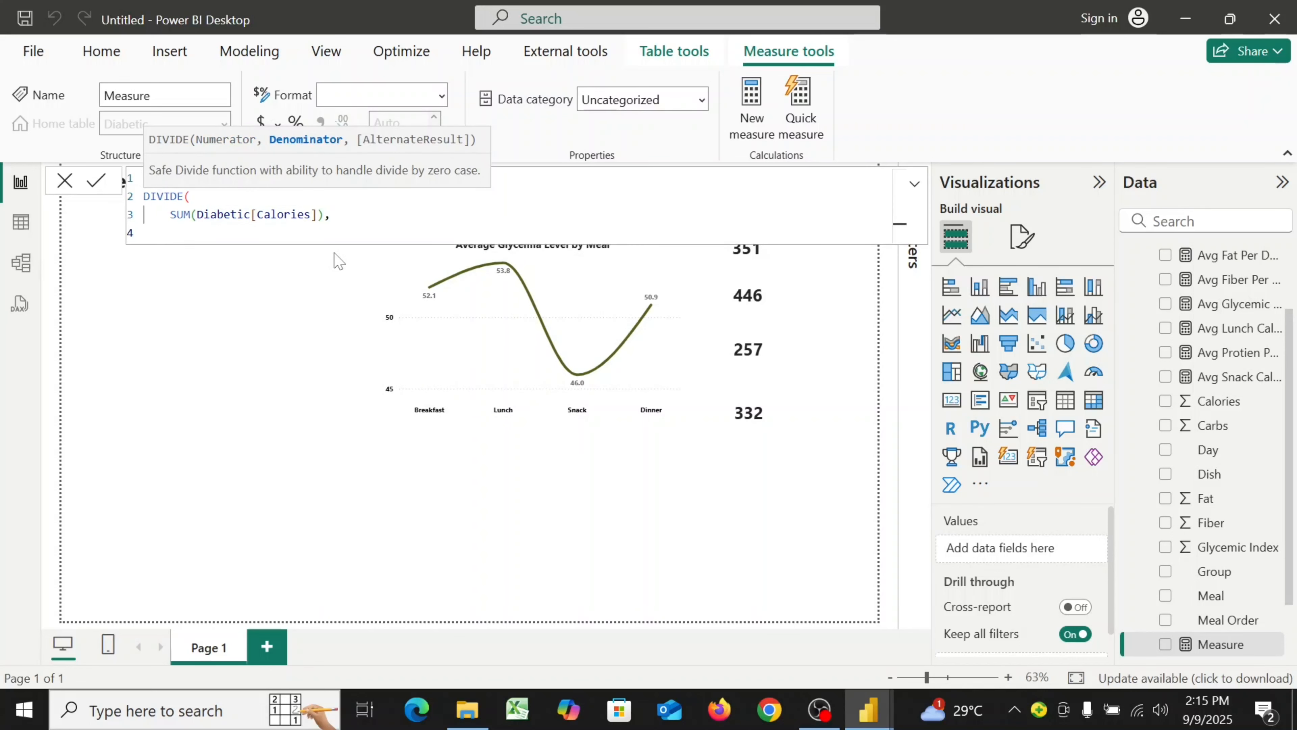
Enter the denominator DISTINCTCOUNT(Diabetic[Day]) * DISTINCTCOUNT(Diabetic[Group]) and close the DIVIDE formula
{"action": "type", "text": "DI"}
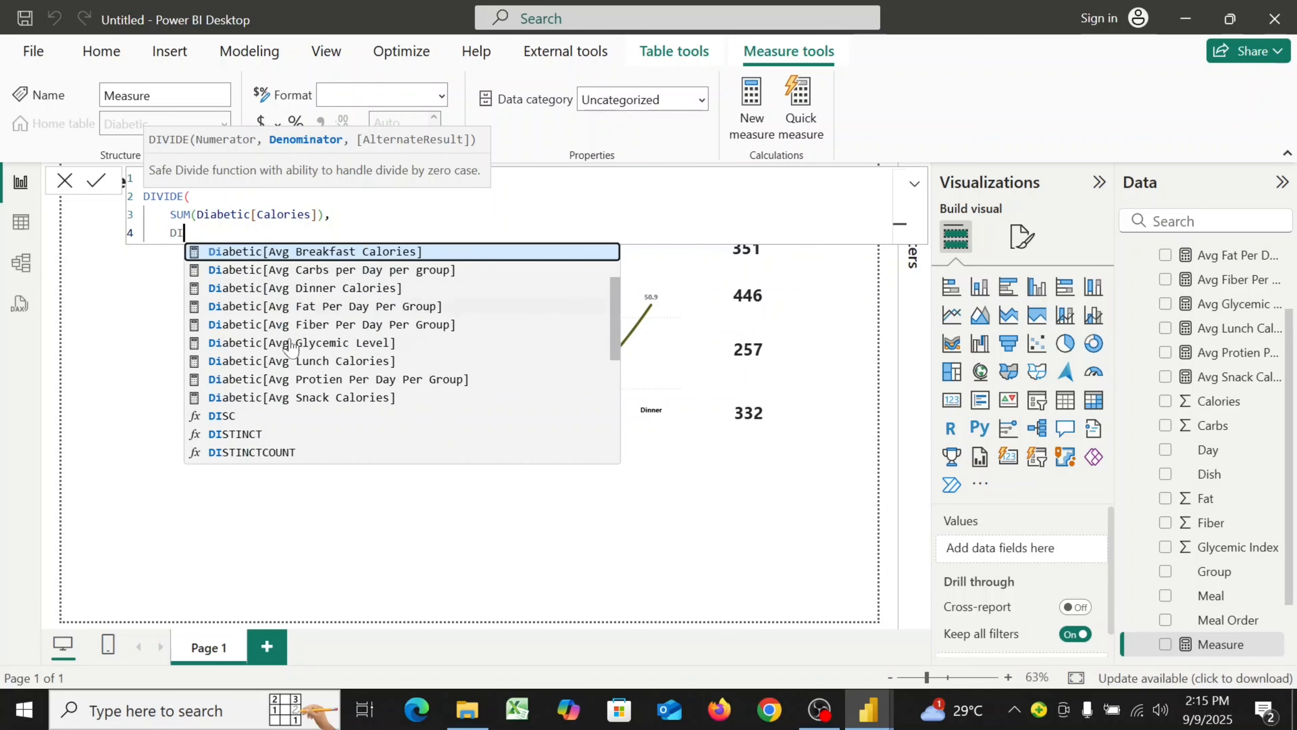
{"action": "left_click", "coordinate": [269, 456]}
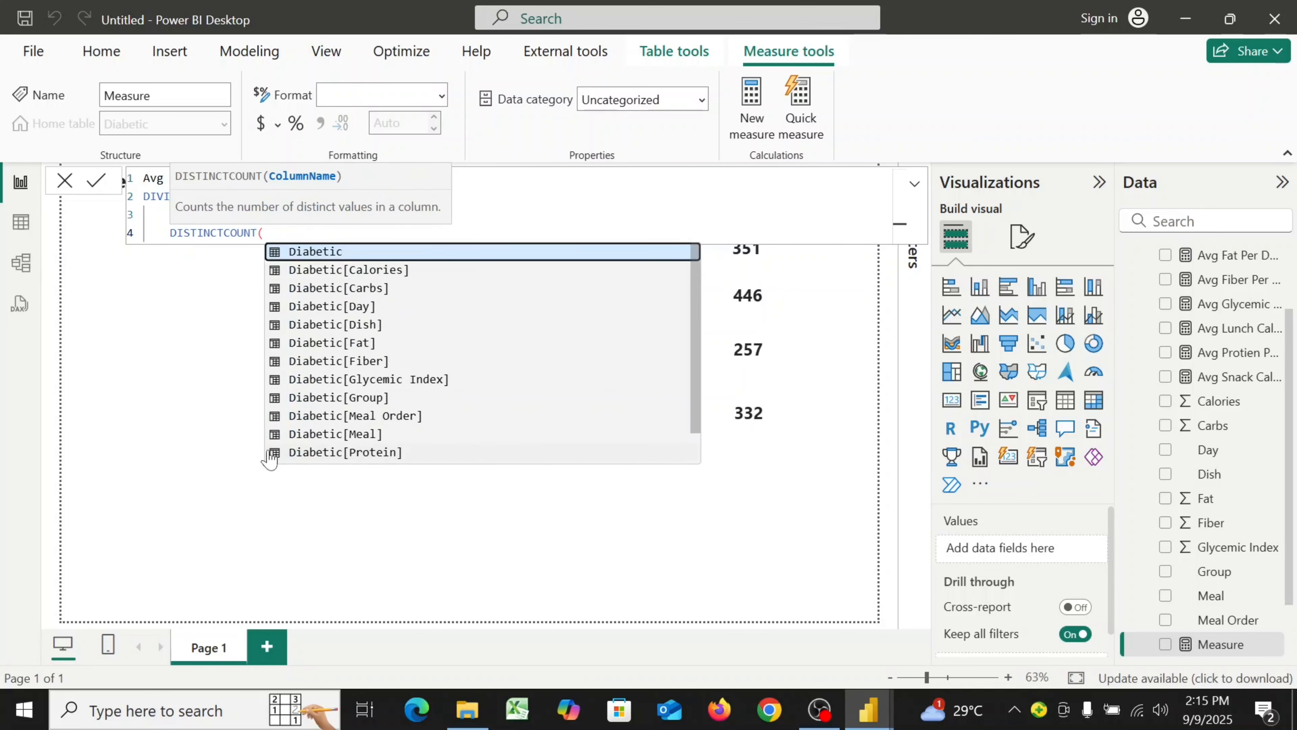
{"action": "left_click", "coordinate": [374, 306]}
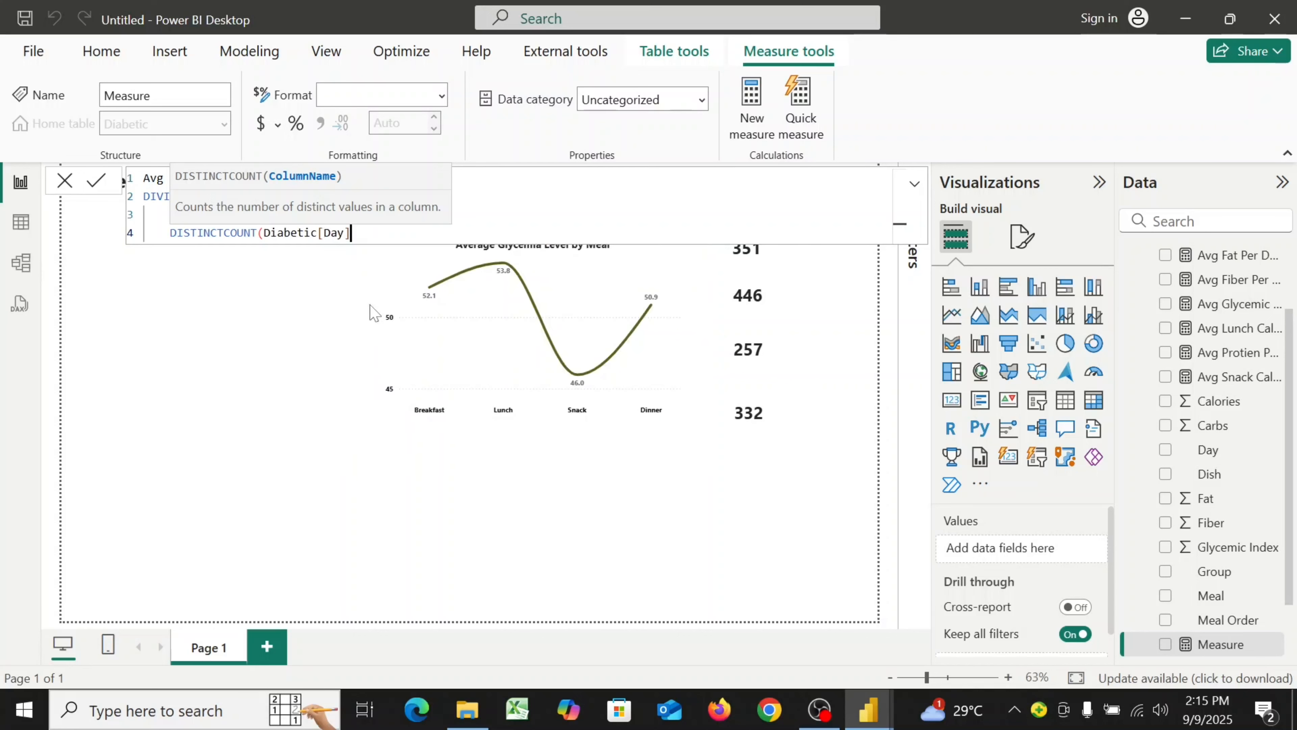
{"action": "type", "text": ")"}
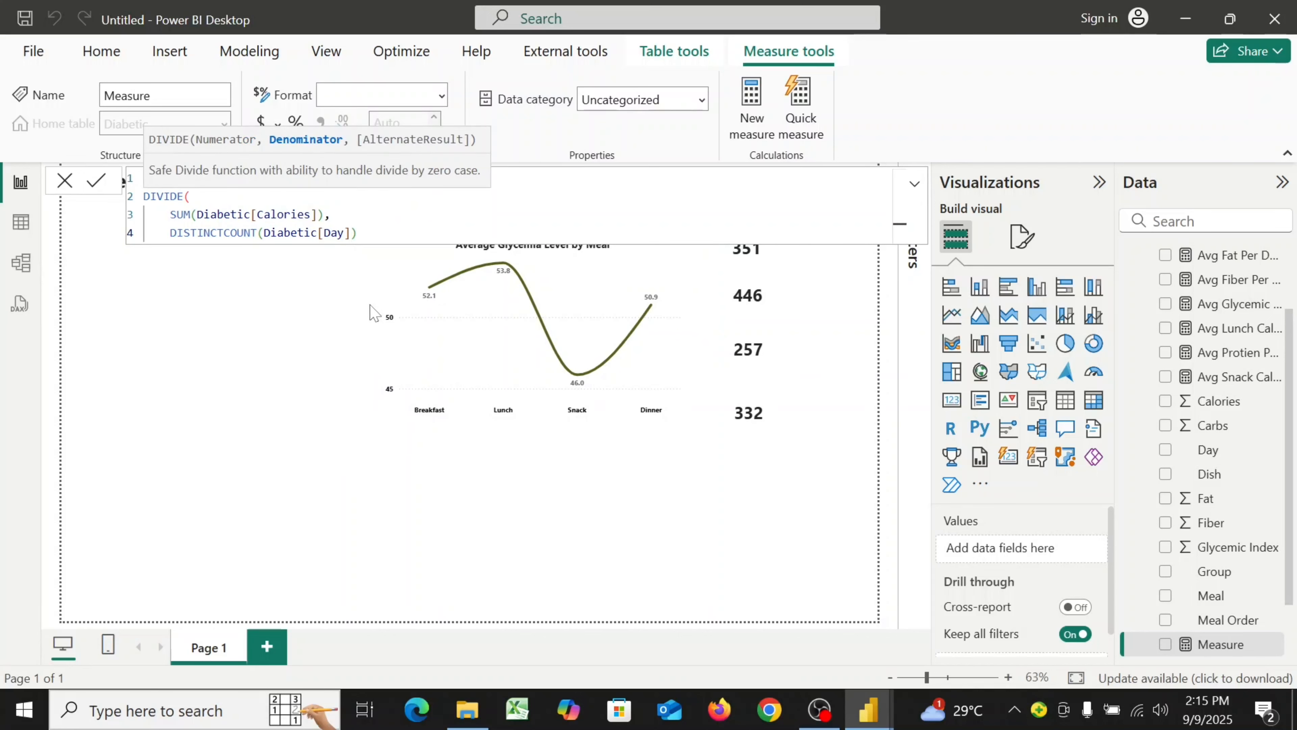
{"action": "type", "text": " * DI"}
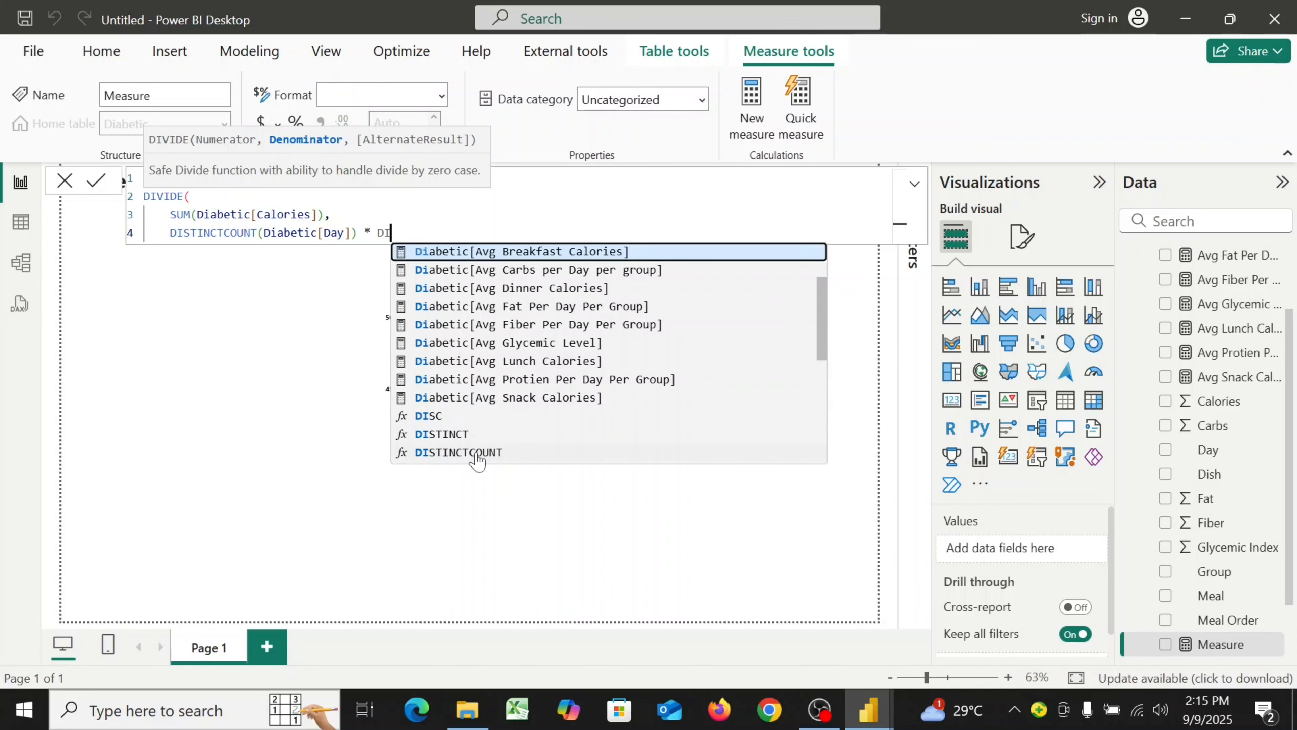
{"action": "left_click", "coordinate": [477, 453]}
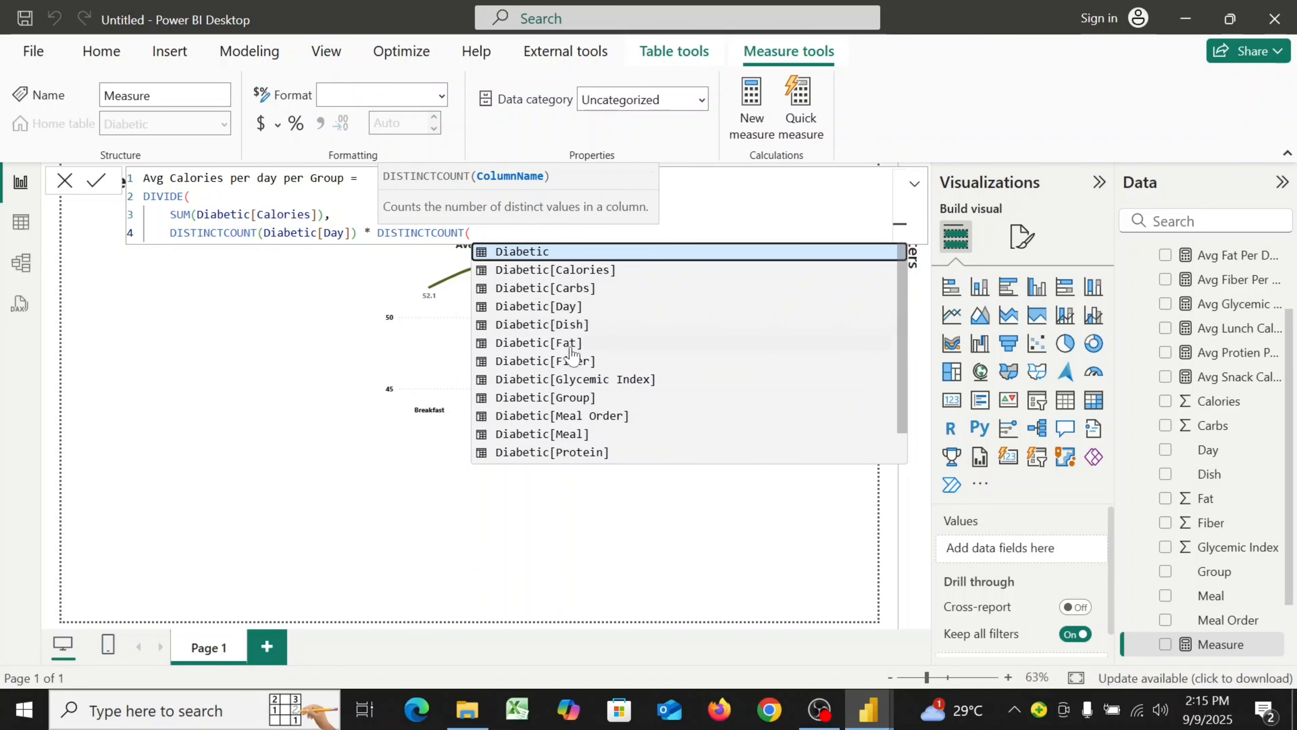
{"action": "left_click", "coordinate": [574, 398]}
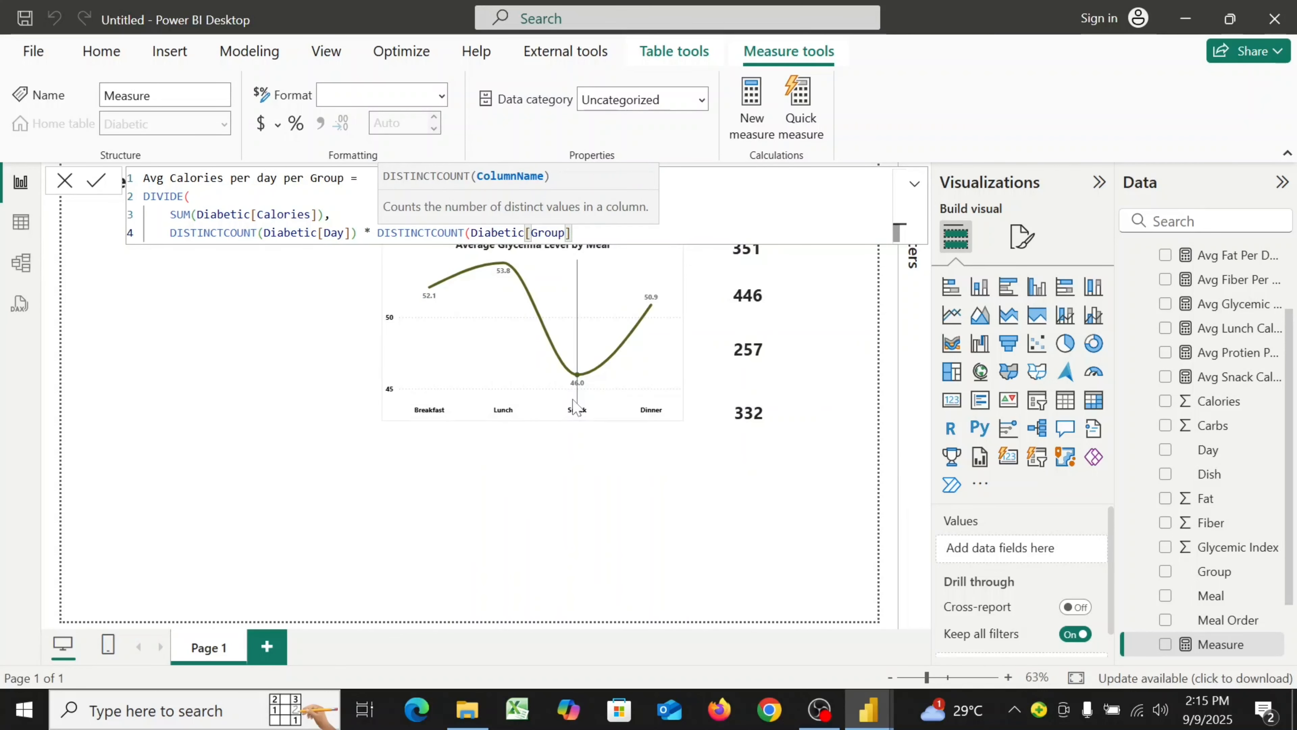
{"action": "type", "text": ")"}
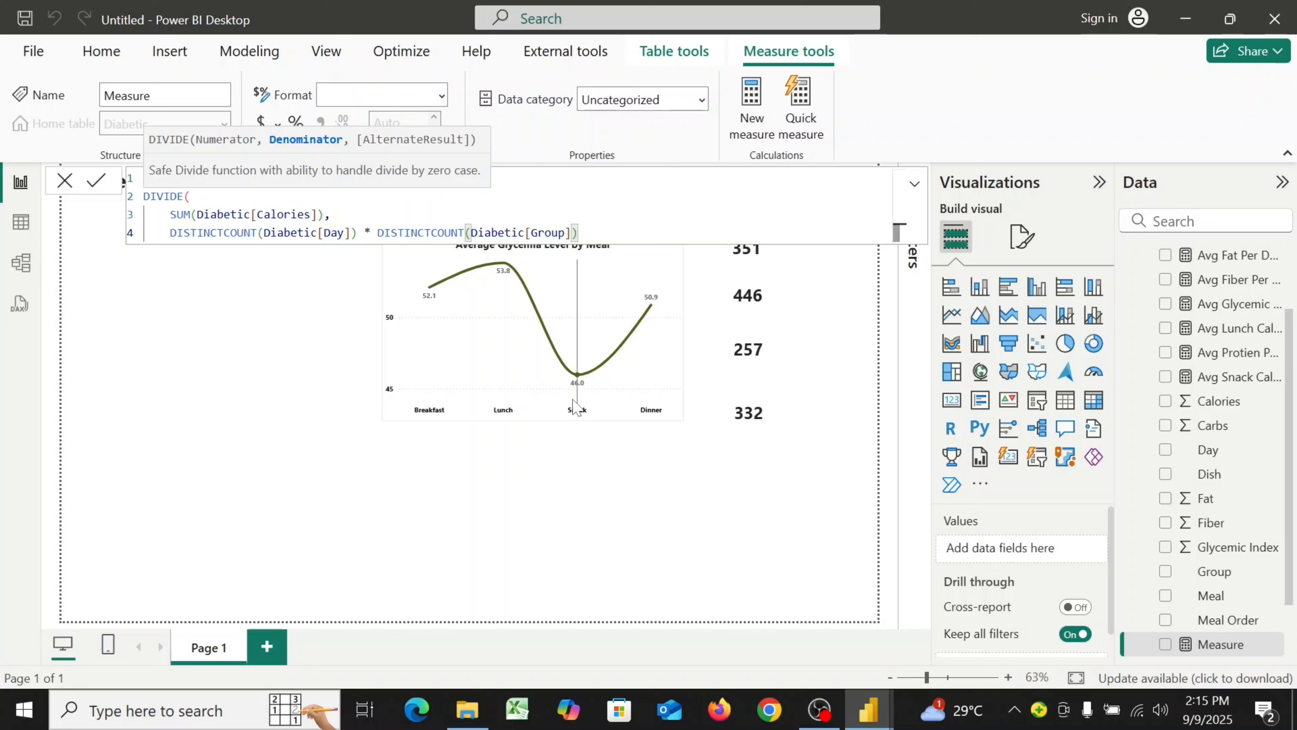
{"action": "key", "text": "shift+Return"}
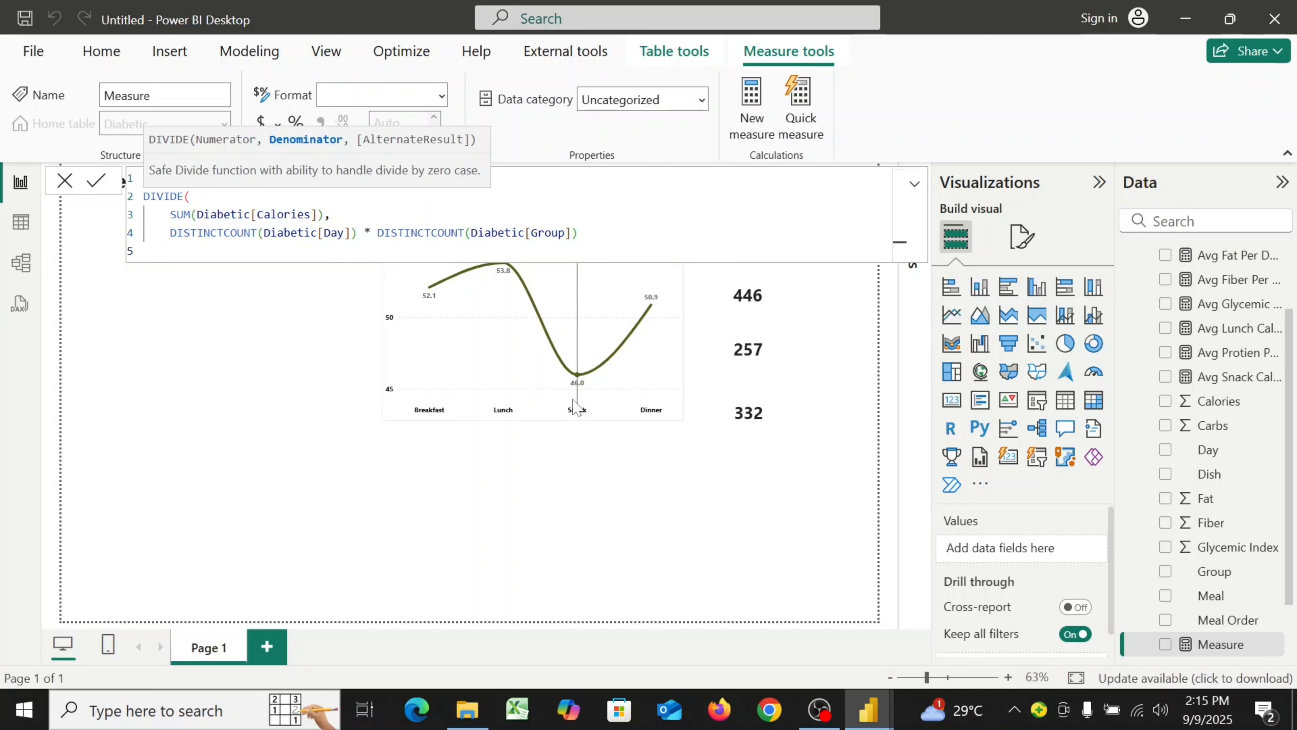
{"action": "type", "text": ")"}
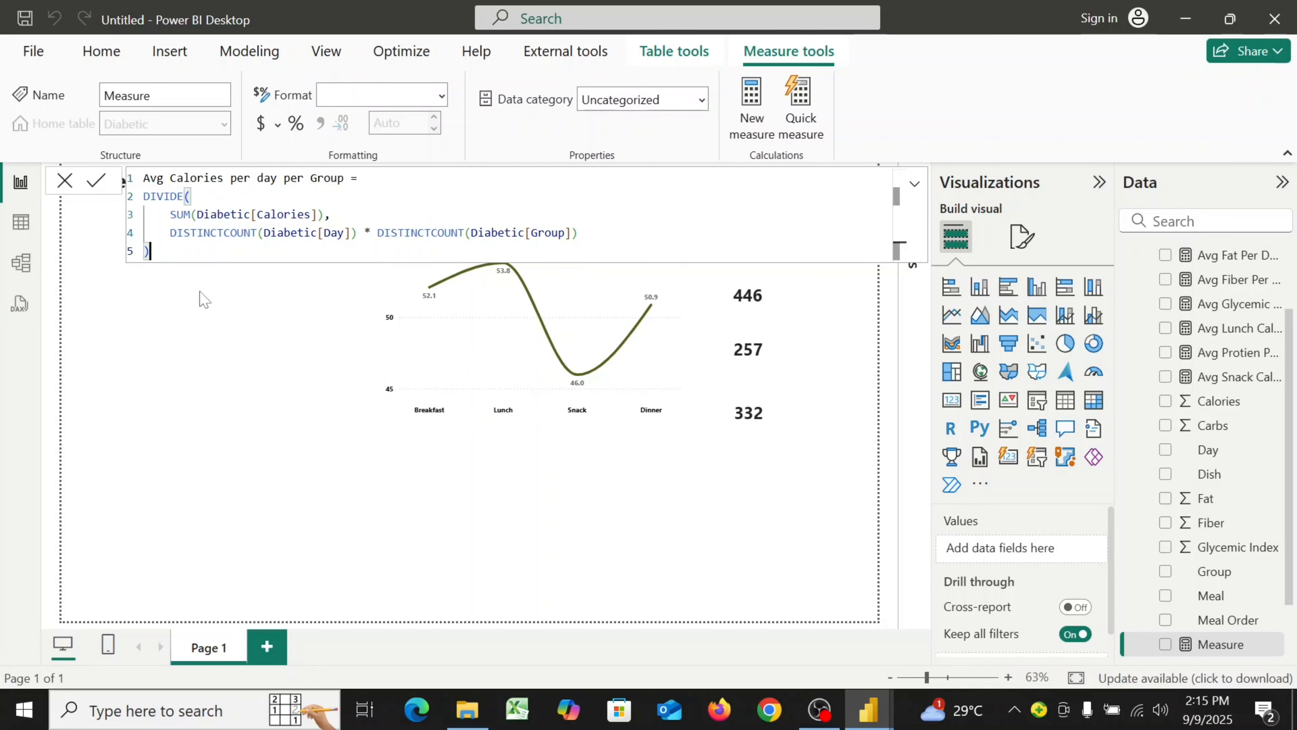
Commit the Avg Calories per day per Group measure, set its format to Whole number, and close the formula bar
{"action": "left_click", "coordinate": [95, 183]}
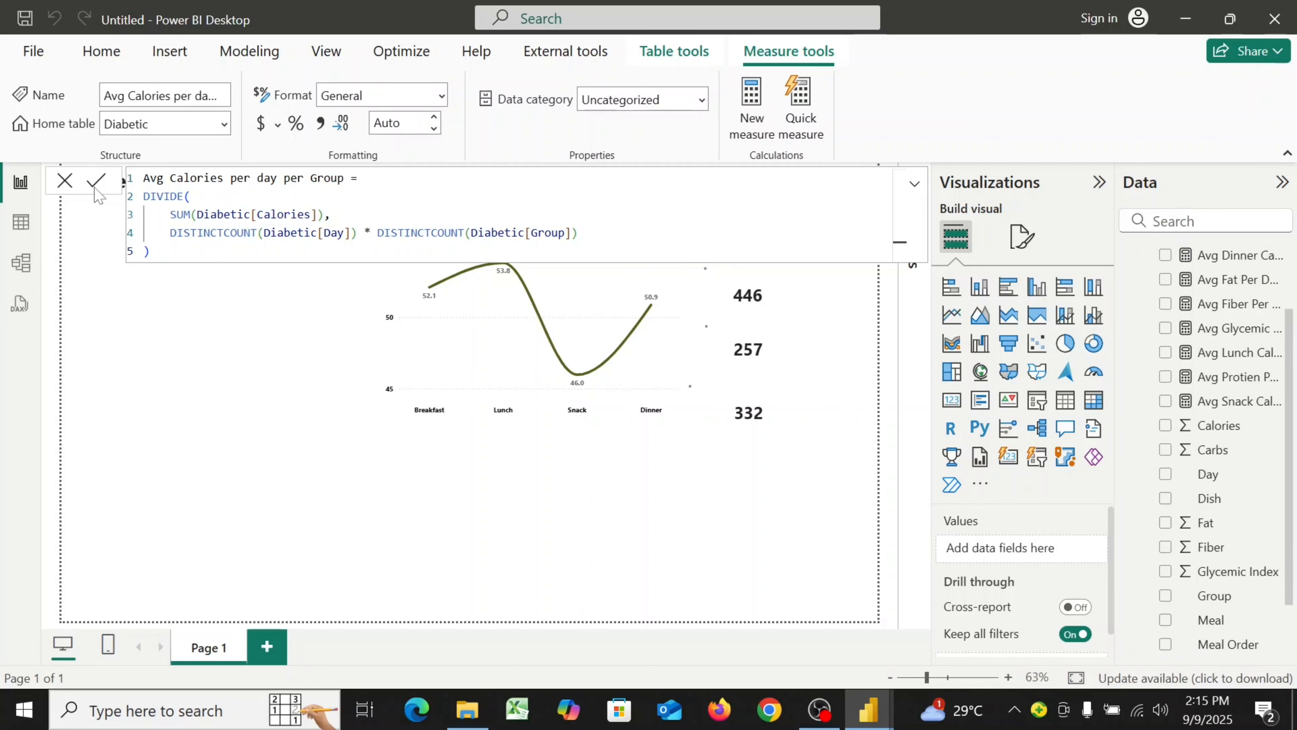
{"action": "left_click", "coordinate": [95, 189]}
{"action": "left_click", "coordinate": [442, 97]}
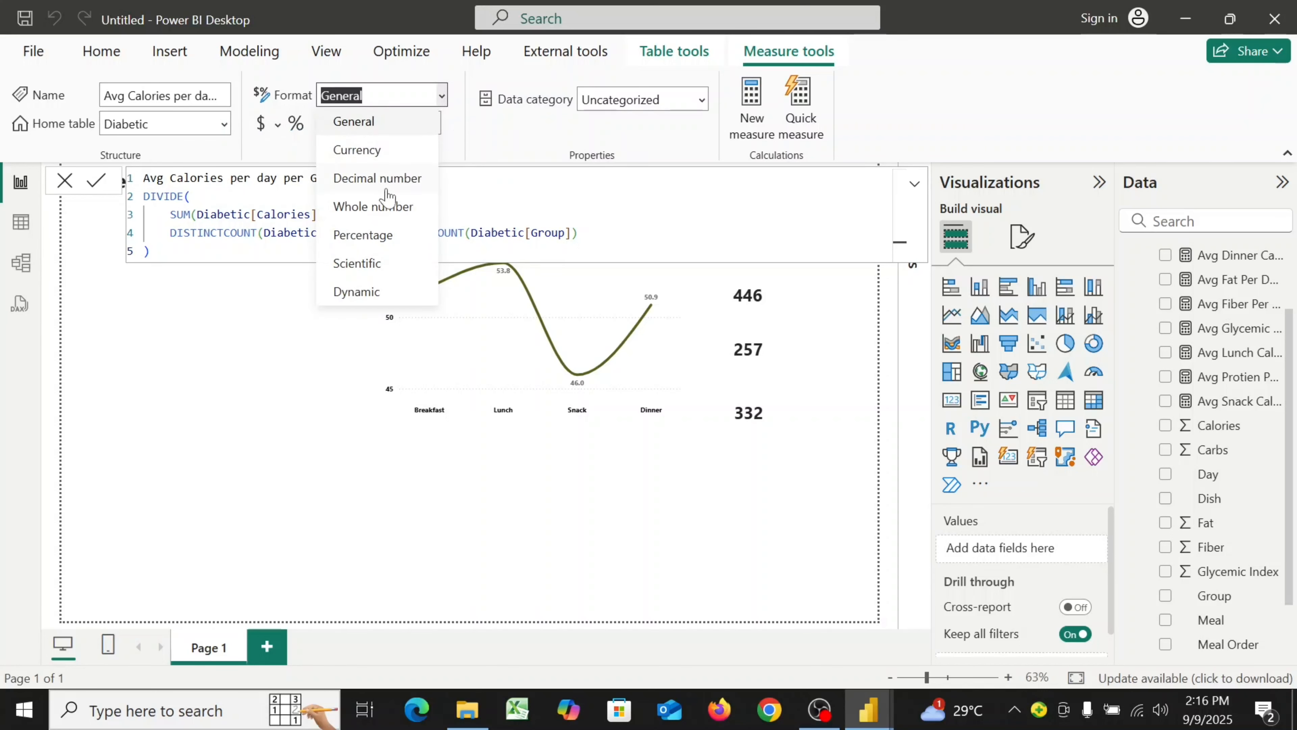
{"action": "left_click", "coordinate": [385, 211]}
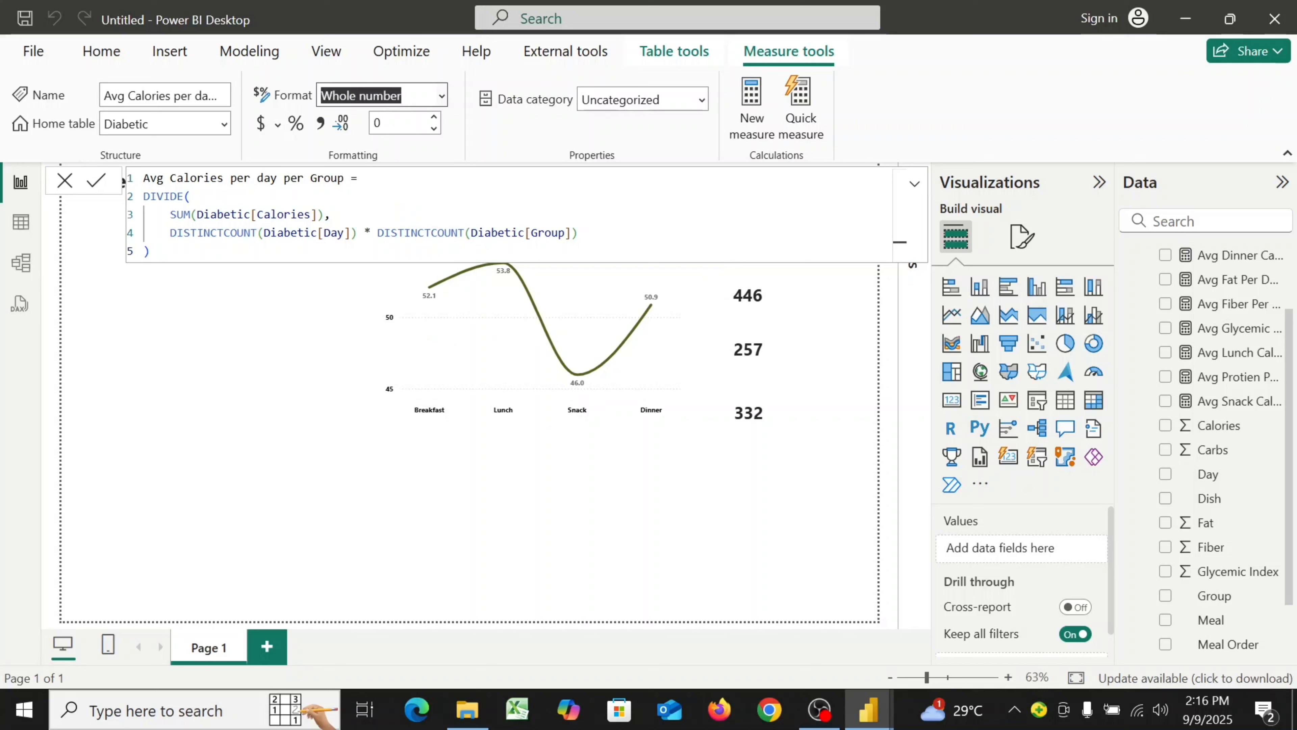
{"action": "left_click", "coordinate": [64, 189]}
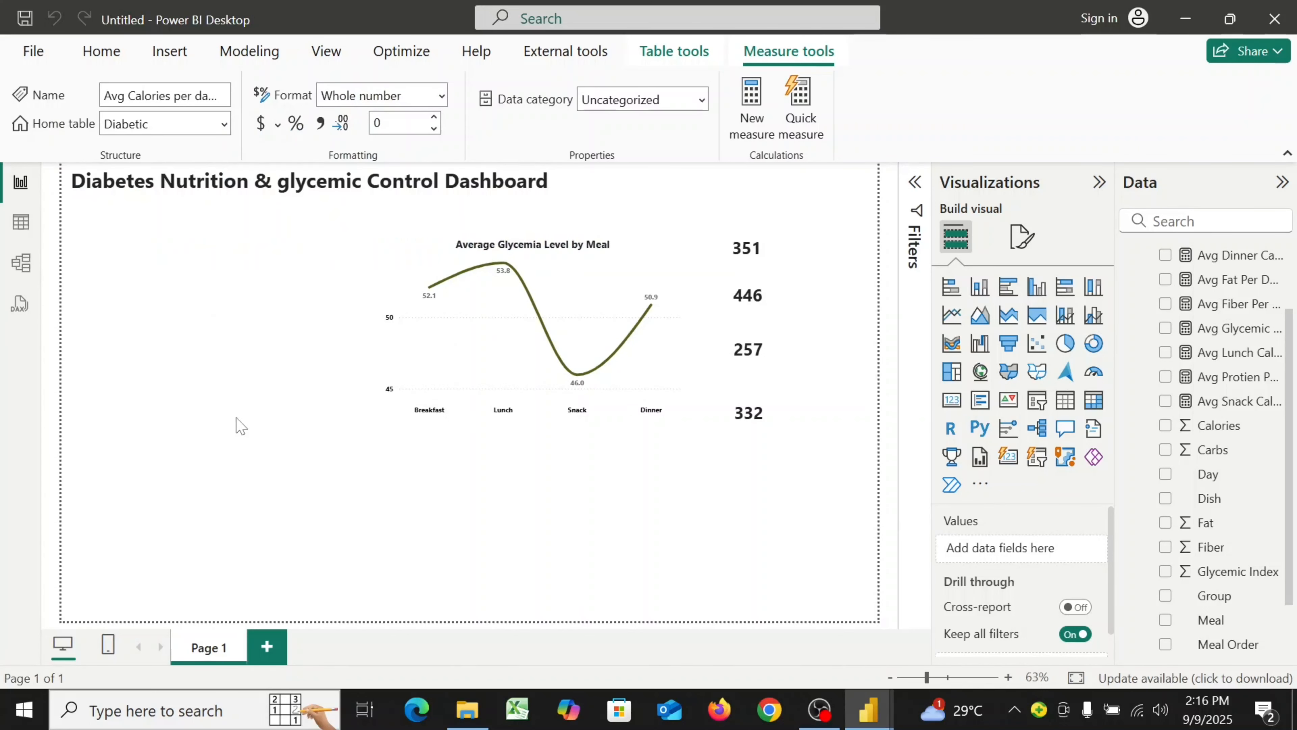
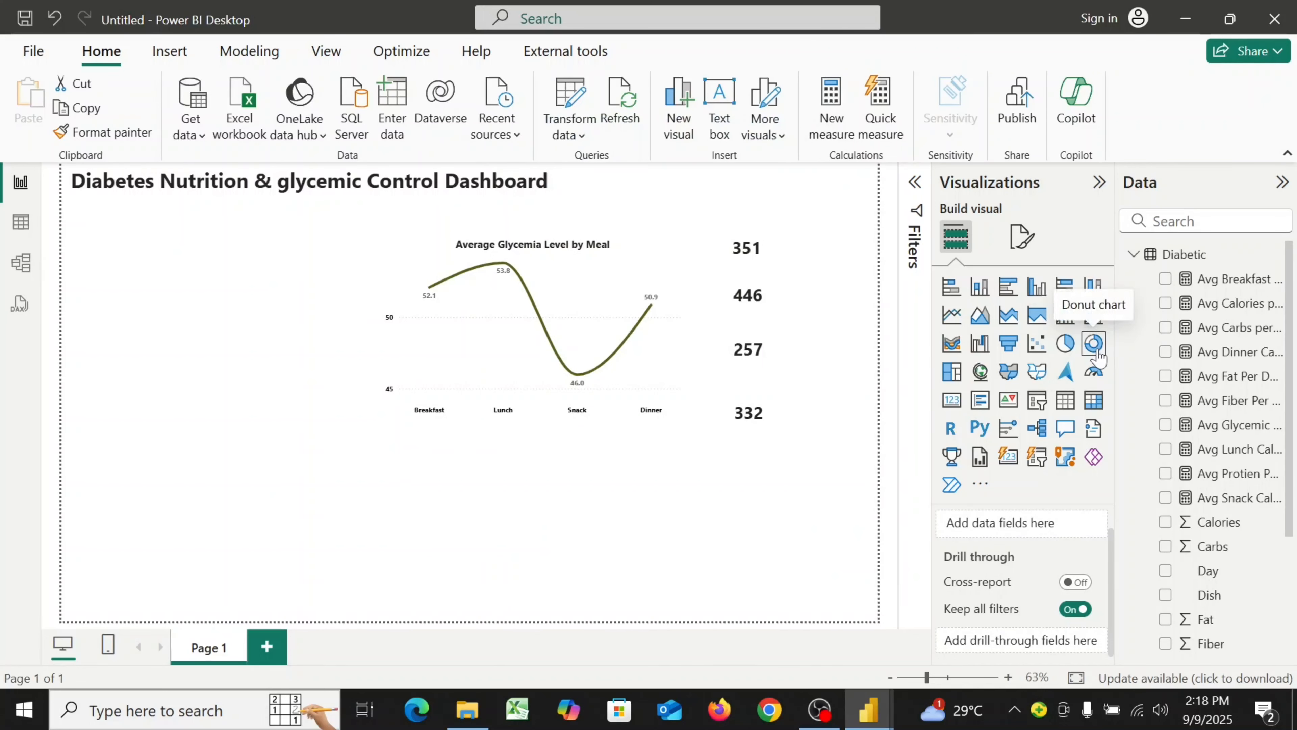
Add a donut chart to the report page and move and resize it into the lower-left area below the line chart
{"action": "left_click", "coordinate": [1094, 348]}
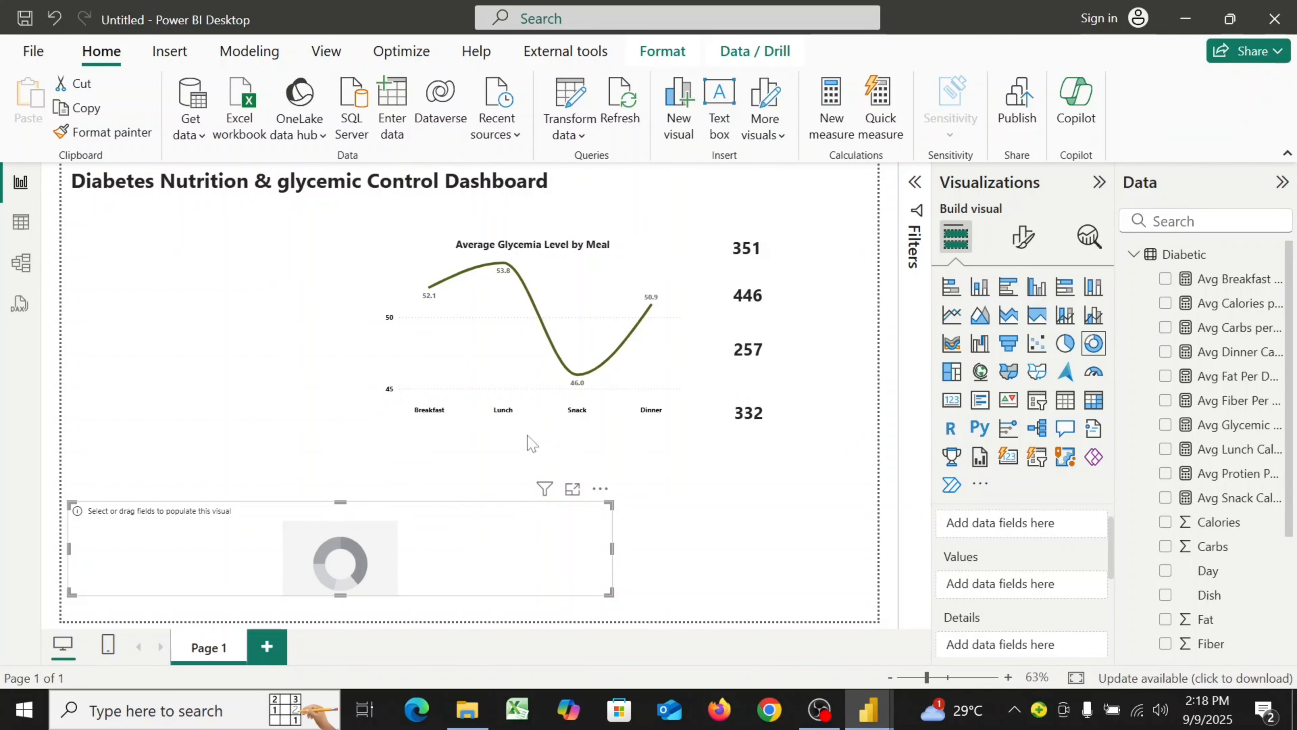
{"action": "left_click_drag", "start_coordinate": [340, 501], "coordinate": [342, 429]}
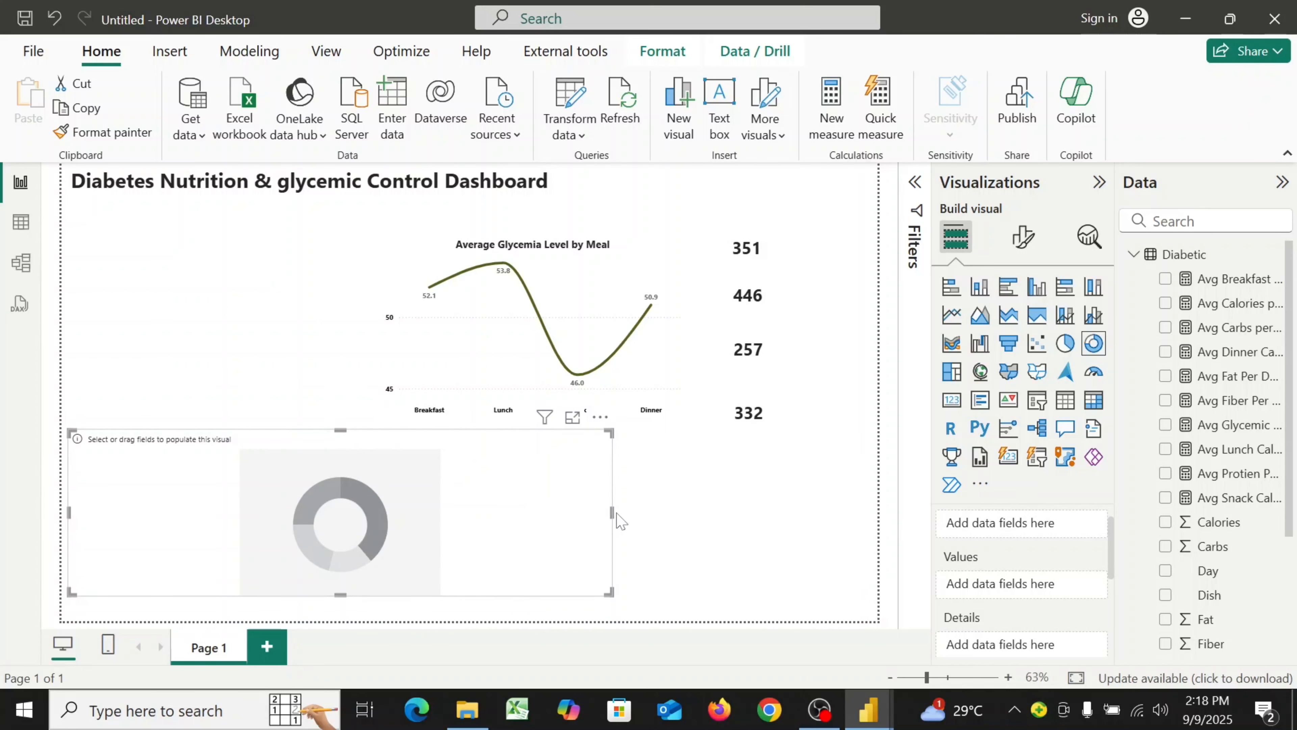
{"action": "left_click_drag", "start_coordinate": [612, 513], "coordinate": [339, 530]}
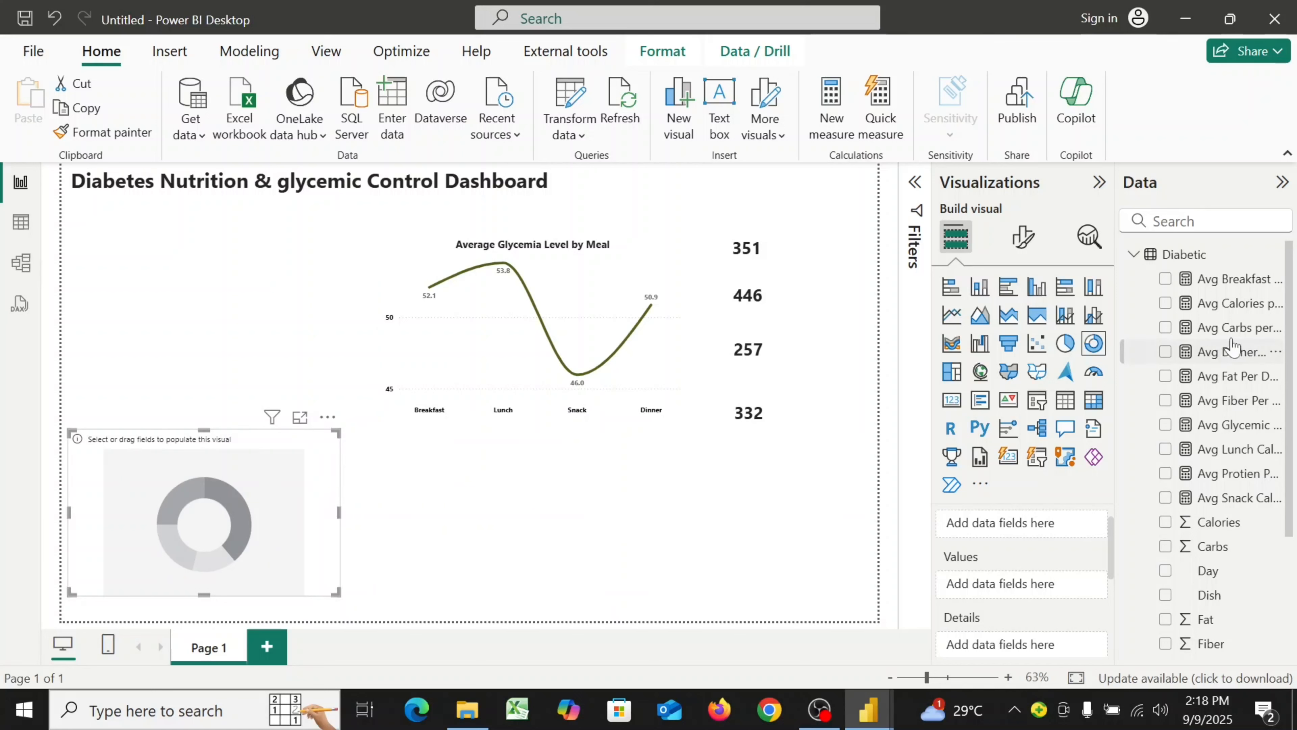
Add the Avg Carbs, Avg Protien, Avg Fat and Avg Fiber per day per group measures to the donut's Values
{"action": "left_click_drag", "start_coordinate": [1225, 328], "coordinate": [1036, 590]}
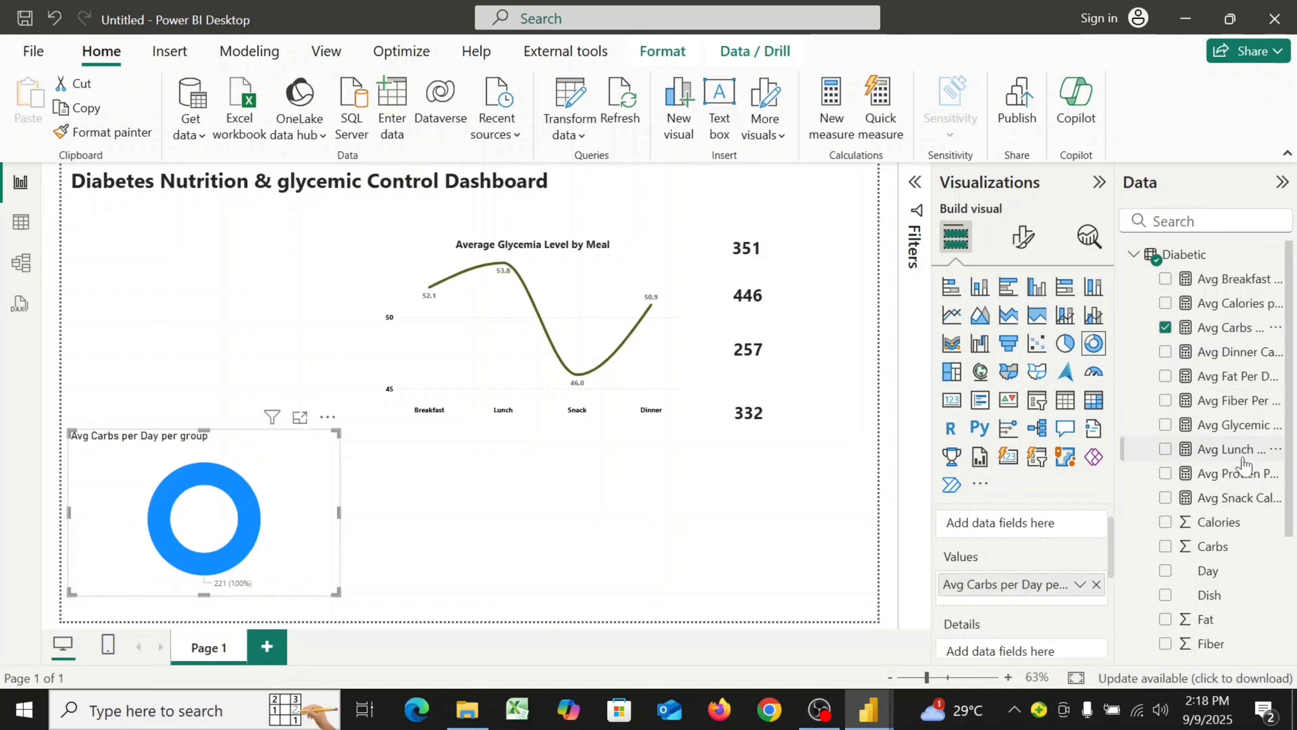
{"action": "left_click_drag", "start_coordinate": [1240, 480], "coordinate": [1060, 605]}
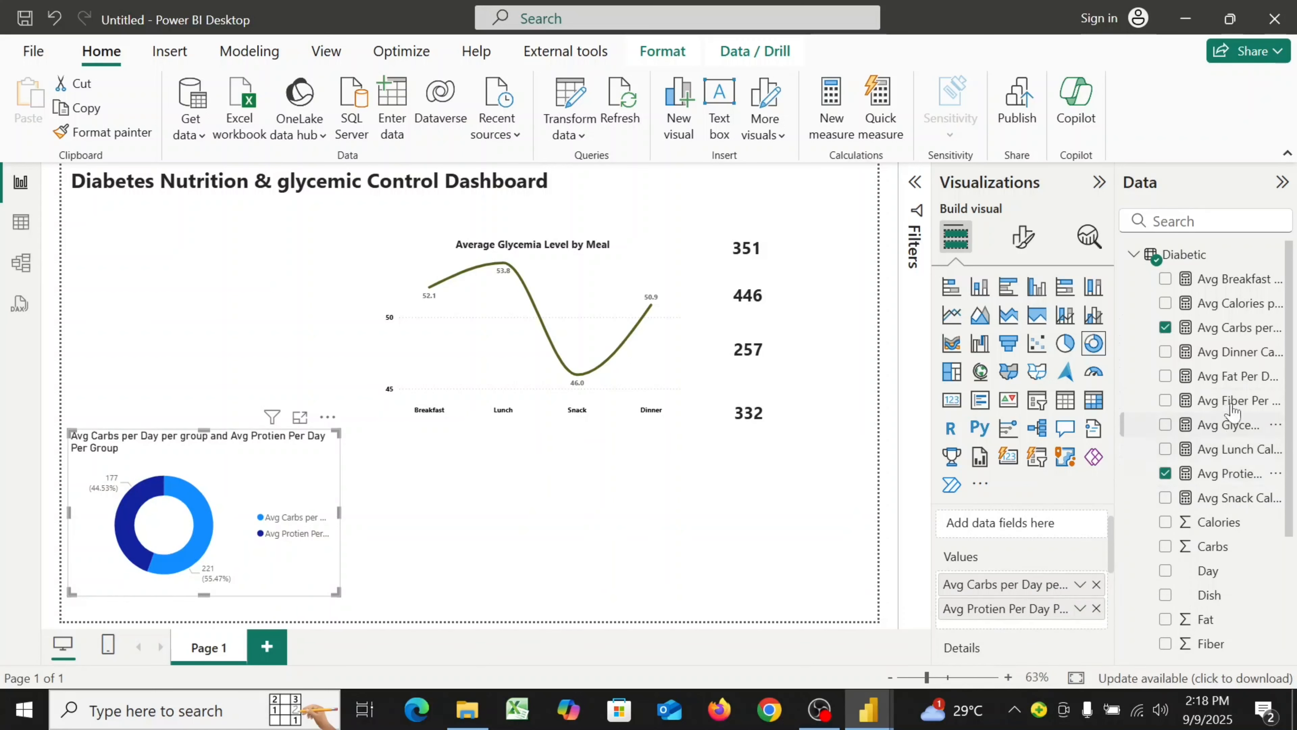
{"action": "left_click_drag", "start_coordinate": [1231, 376], "coordinate": [1044, 628]}
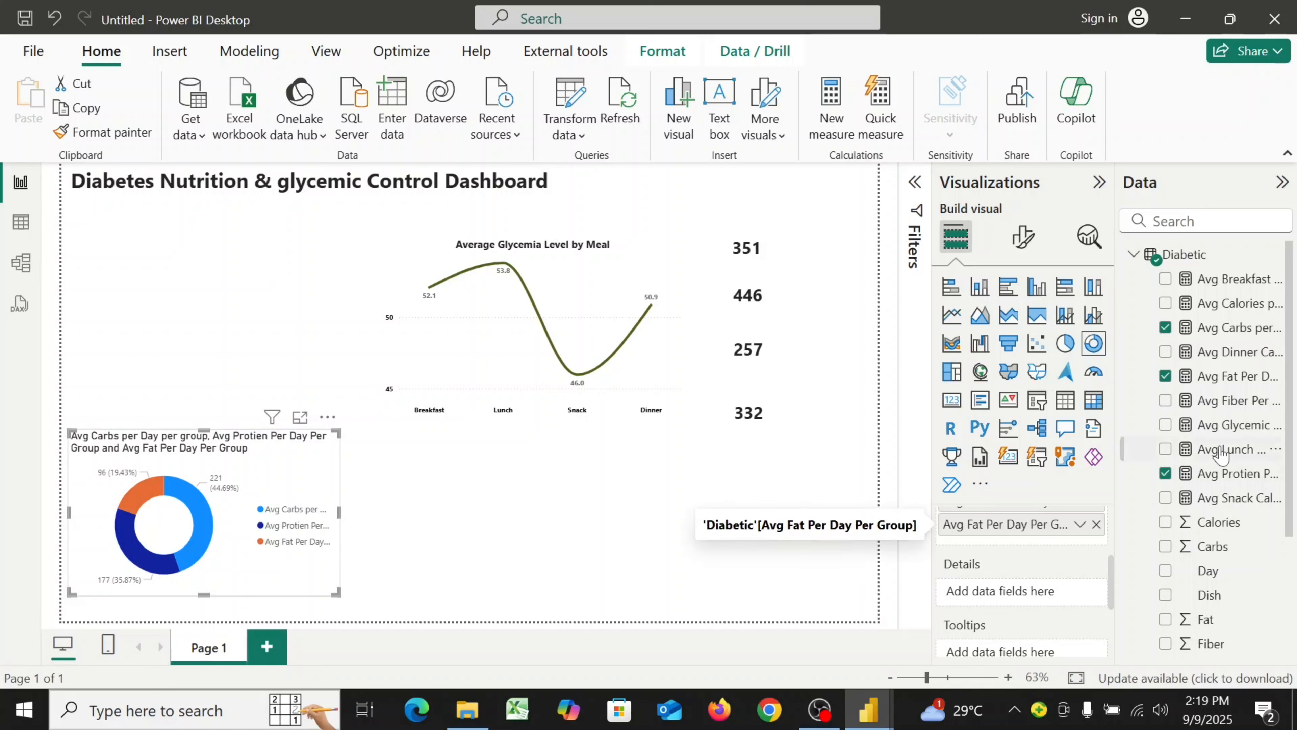
{"action": "left_click_drag", "start_coordinate": [1246, 404], "coordinate": [1062, 532]}
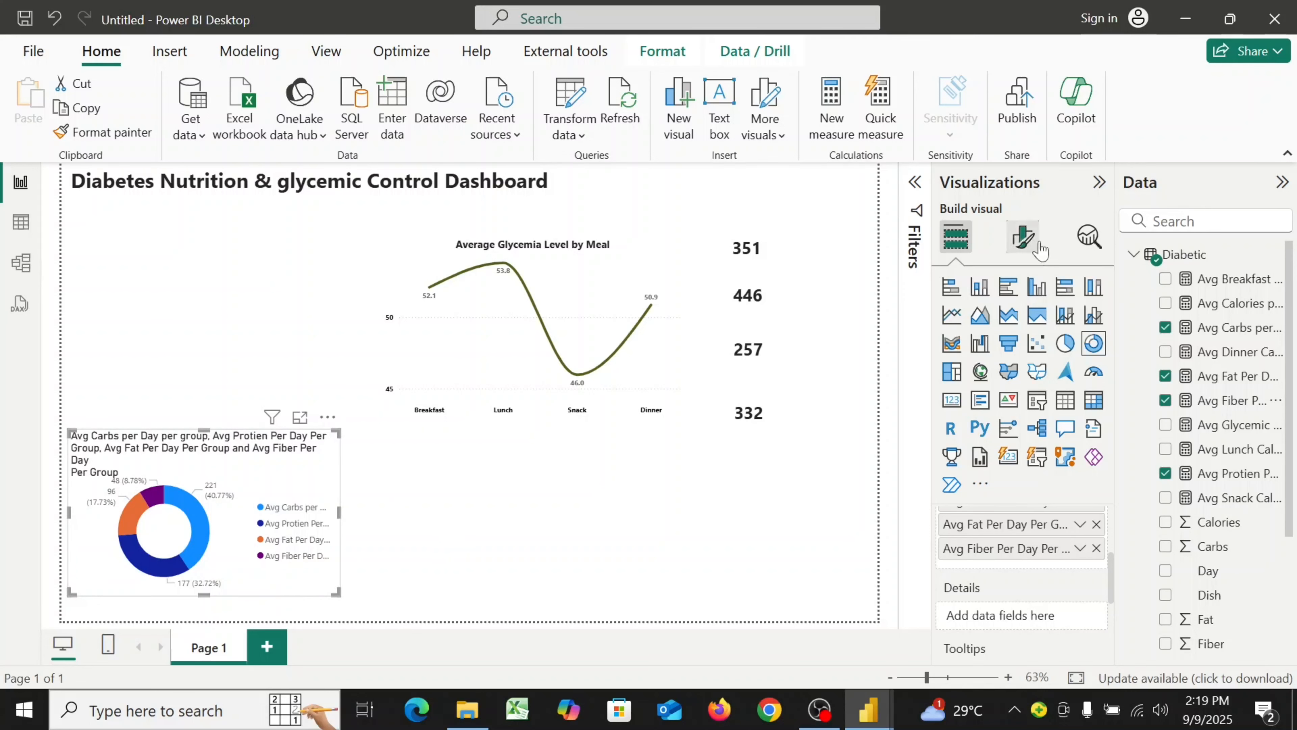
Turn off the donut chart's legend in its visual formatting
{"action": "left_click", "coordinate": [1026, 245]}
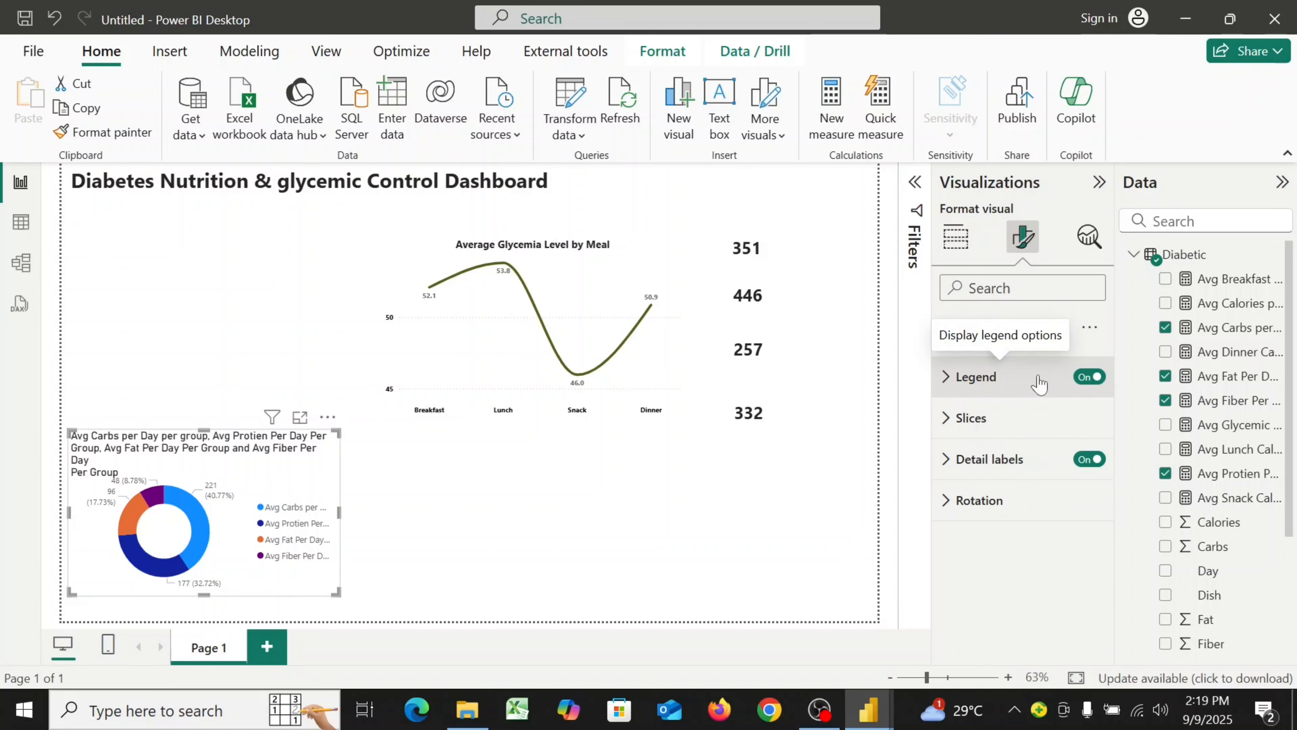
{"action": "left_click", "coordinate": [1087, 378]}
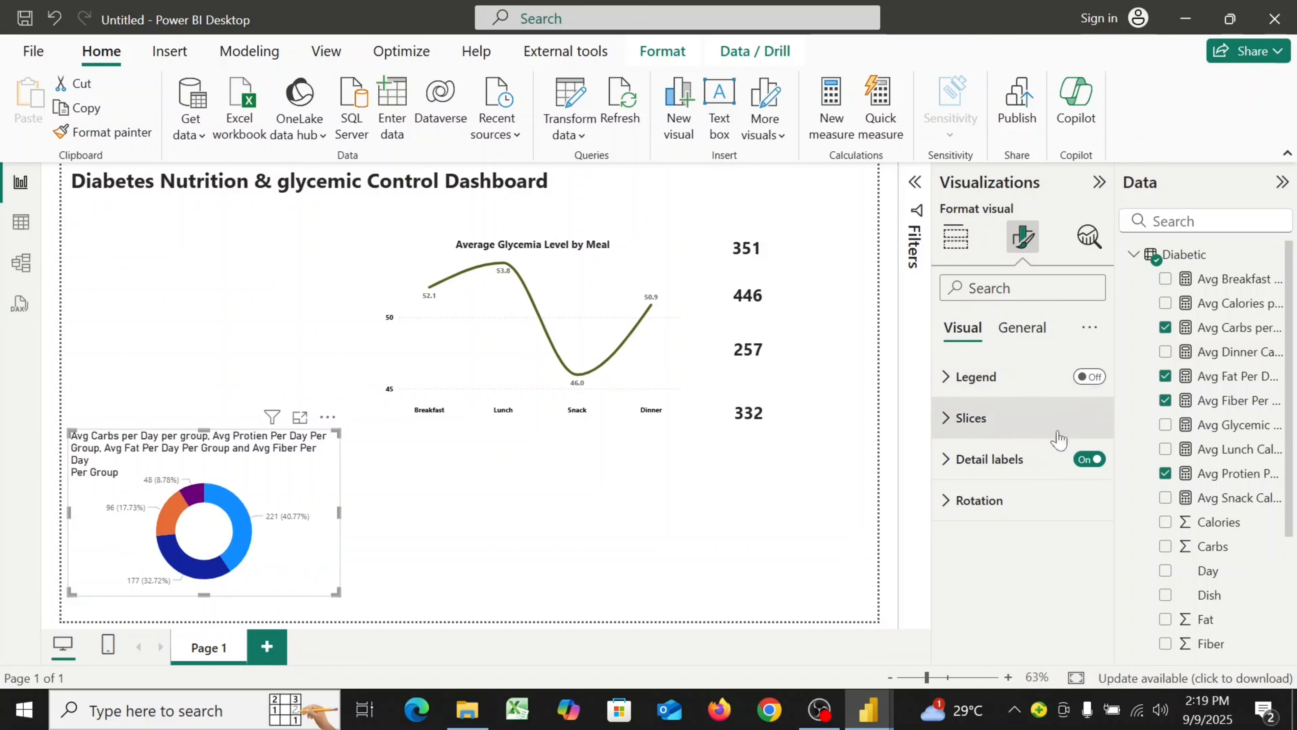
Set the Avg Carbs per Day per group slice color to hex #505F1B
{"action": "left_click", "coordinate": [956, 431]}
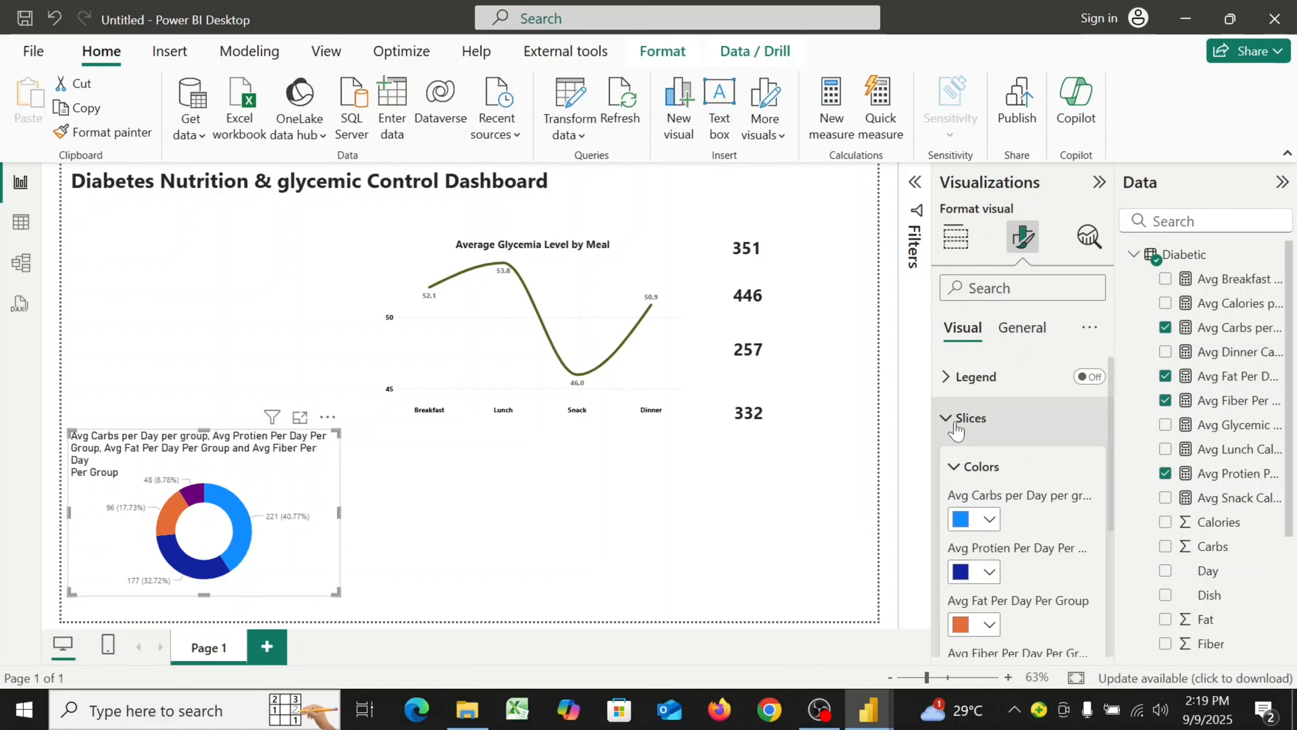
{"action": "left_click", "coordinate": [989, 519]}
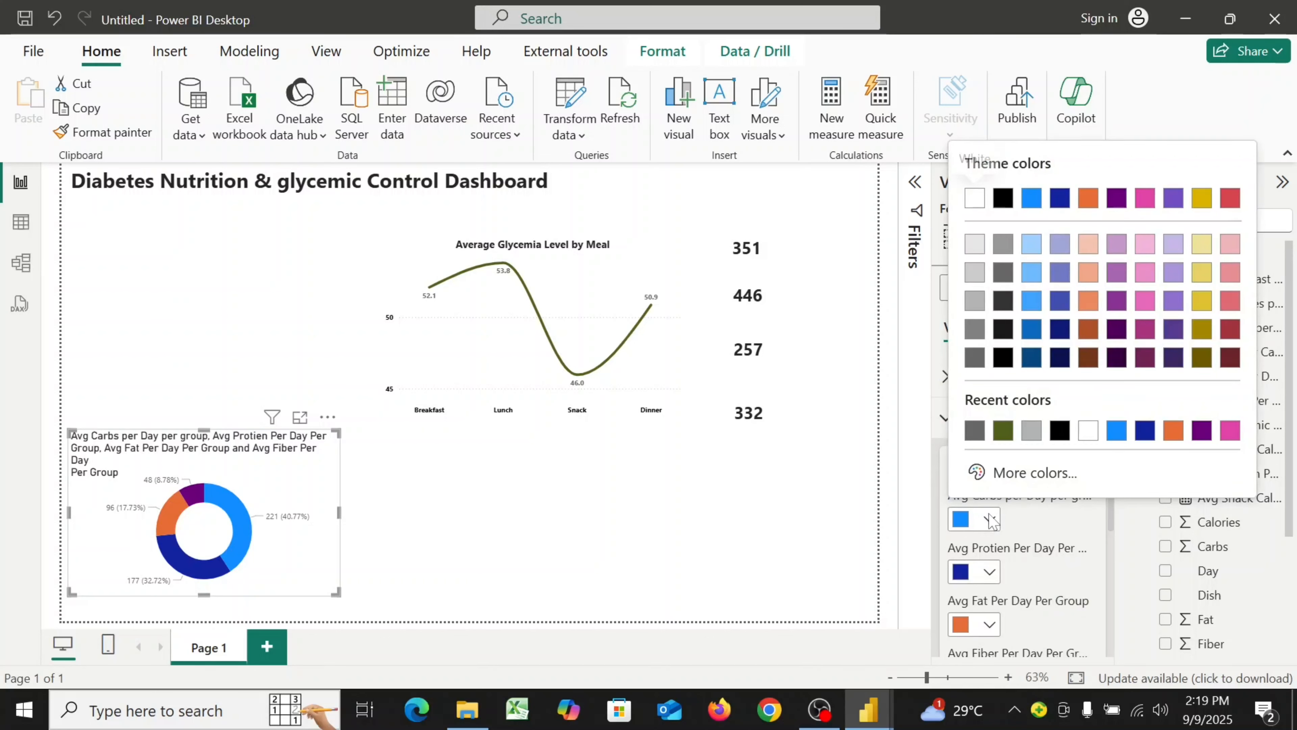
{"action": "left_click", "coordinate": [1035, 480]}
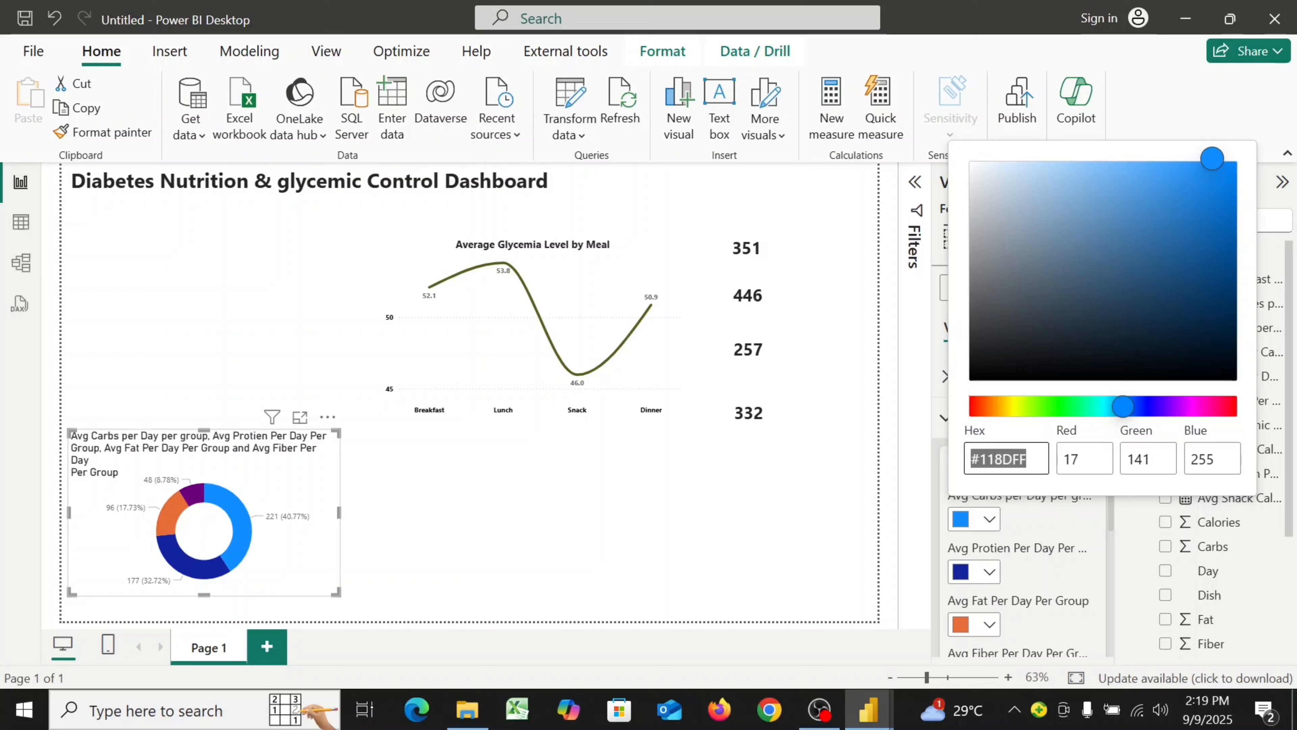
{"action": "key", "text": "BackSpace"}
{"action": "key", "text": "BackSpace"}
{"action": "key", "text": "BackSpace"}
{"action": "key", "text": "BackSpace"}
{"action": "key", "text": "BackSpace"}
{"action": "key", "text": "BackSpace"}
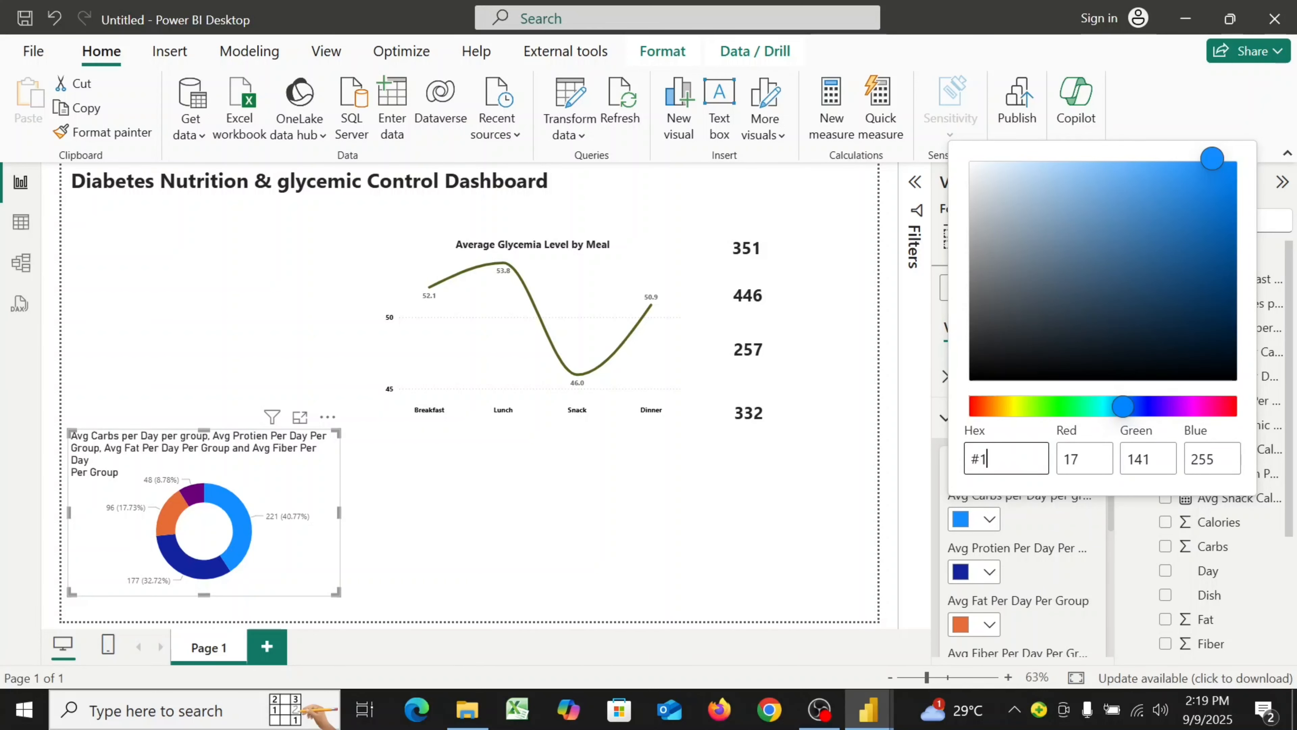
{"action": "key", "text": "BackSpace"}
{"action": "type", "text": "#505F1B"}
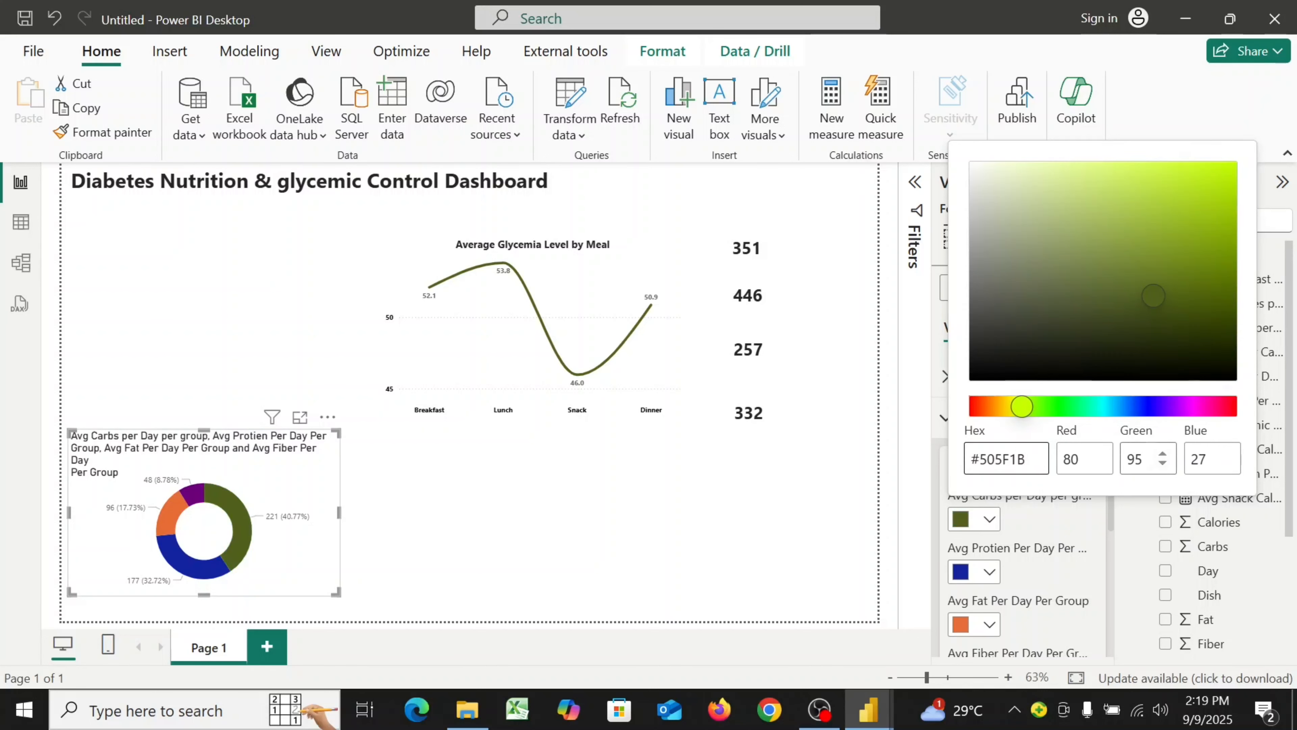
{"action": "left_click", "coordinate": [1044, 556]}
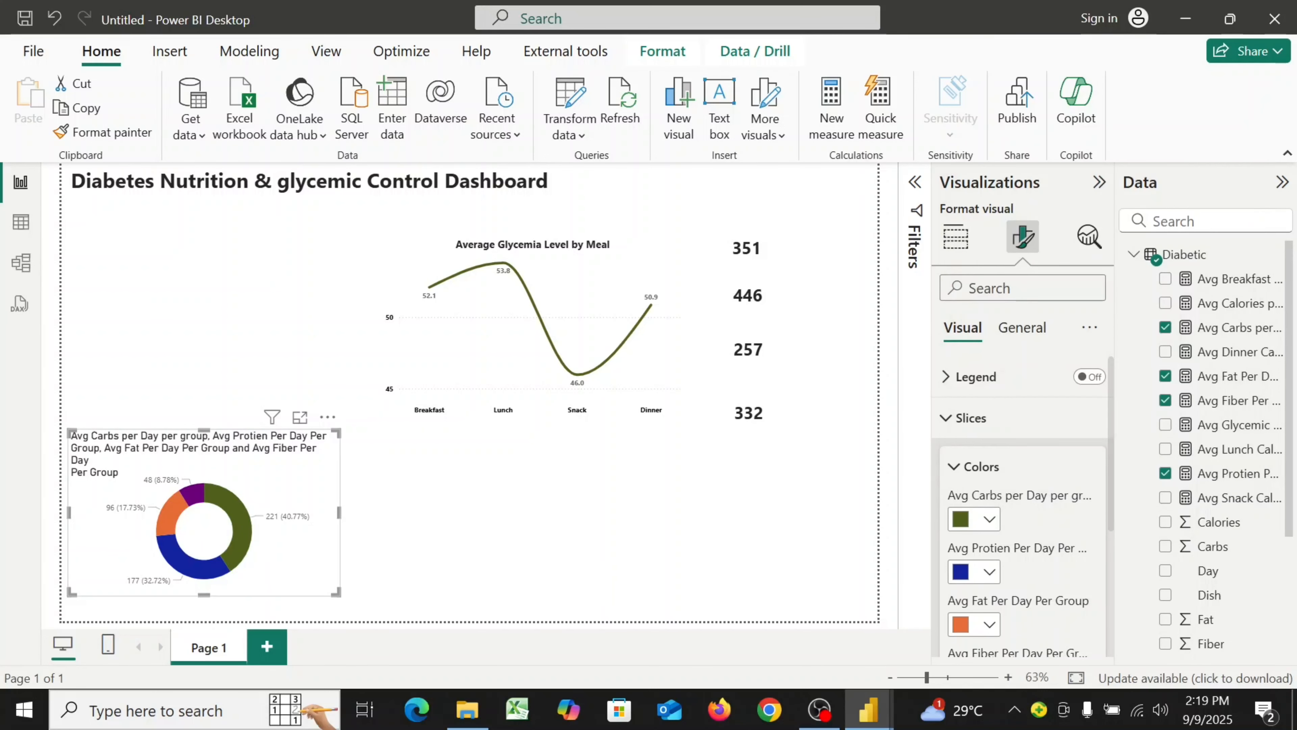
Set the Avg Protien Per Day Per Group slice color to hex #D58A23
{"action": "left_click", "coordinate": [990, 572]}
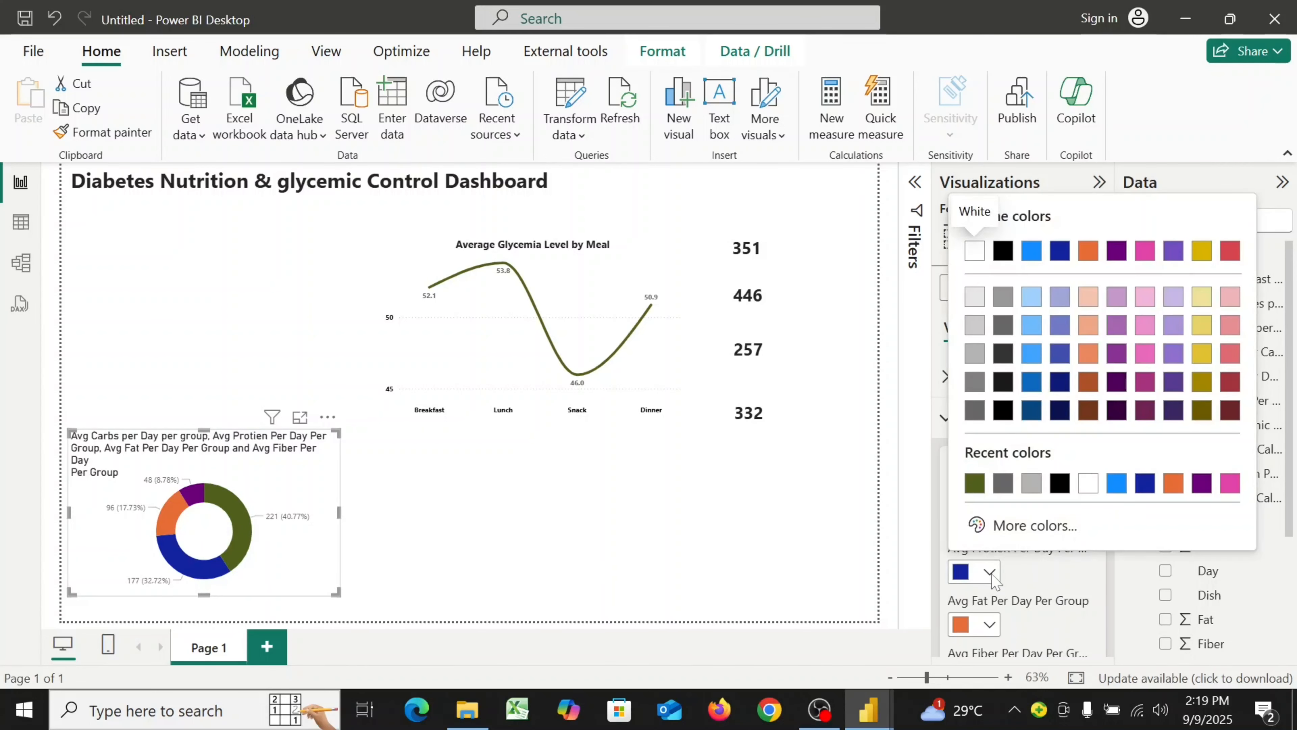
{"action": "left_click", "coordinate": [1029, 530]}
{"action": "key", "text": "End"}
{"action": "key", "text": "BackSpace"}
{"action": "key", "text": "BackSpace"}
{"action": "key", "text": "BackSpace"}
{"action": "key", "text": "BackSpace"}
{"action": "key", "text": "BackSpace"}
{"action": "key", "text": "BackSpace"}
{"action": "type", "text": "D5"}
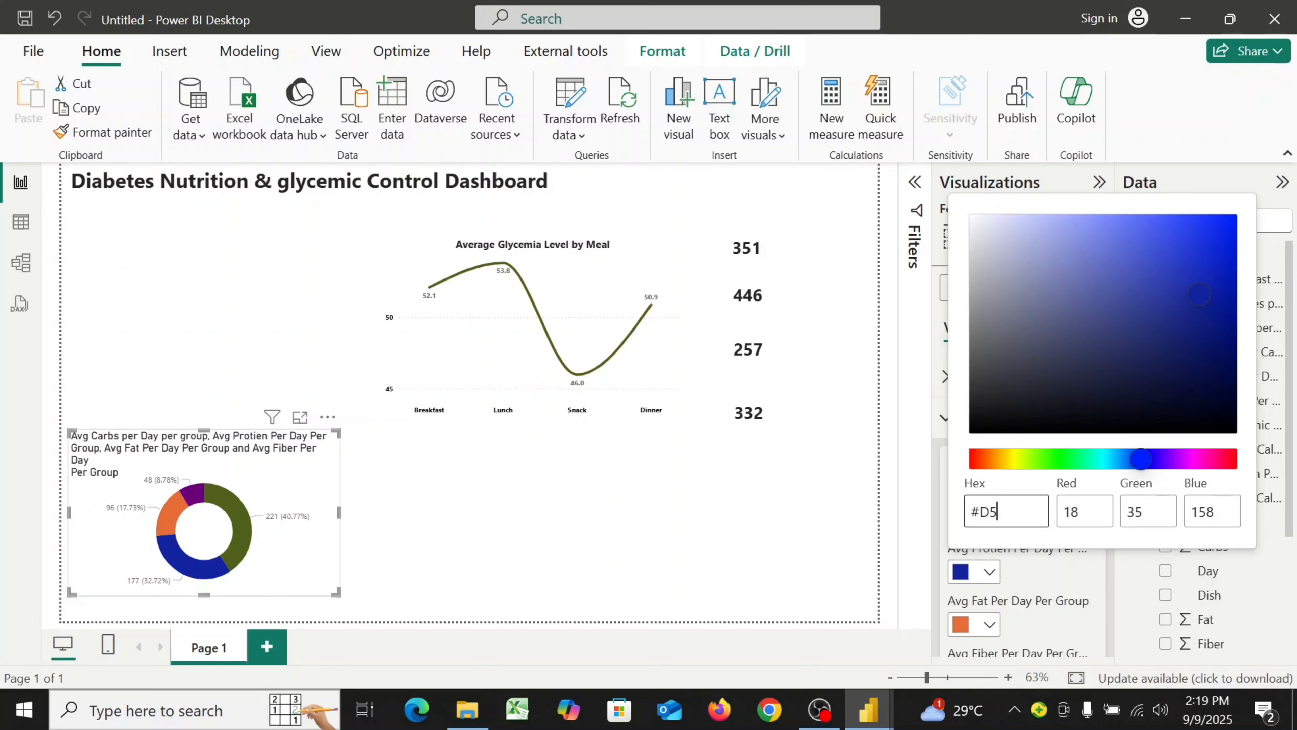
{"action": "type", "text": "8A23"}
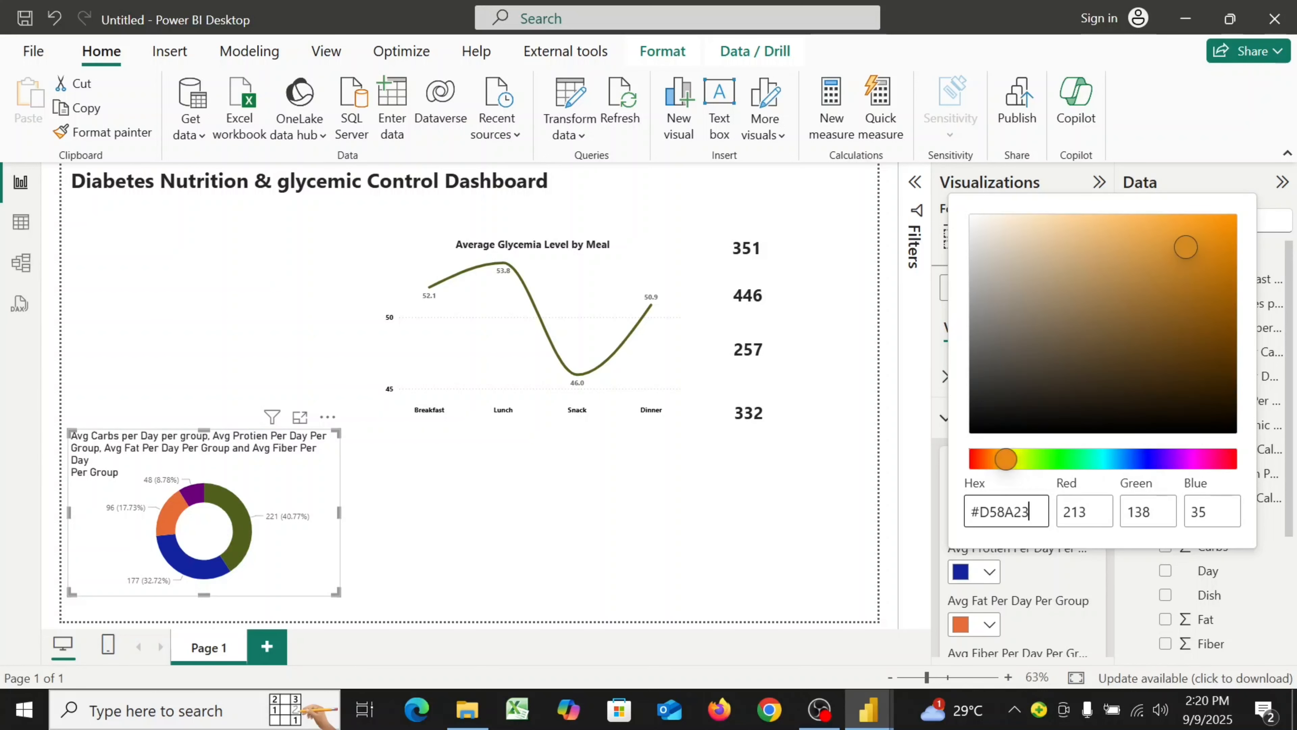
{"action": "left_click", "coordinate": [1076, 581]}
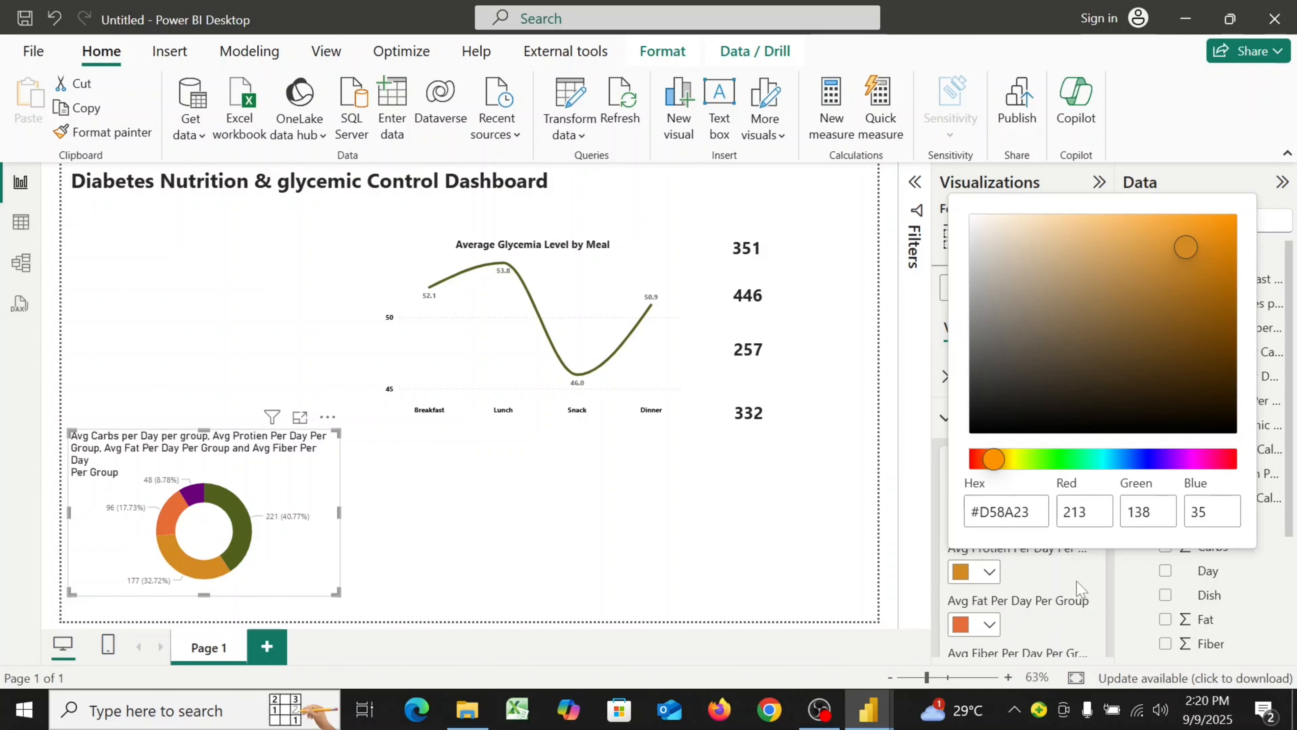
Set the Avg Fat Per Day Per Group slice color to hex #DB7661
{"action": "scroll", "coordinate": [1075, 582], "scroll_direction": "down", "scroll_amount": 3}
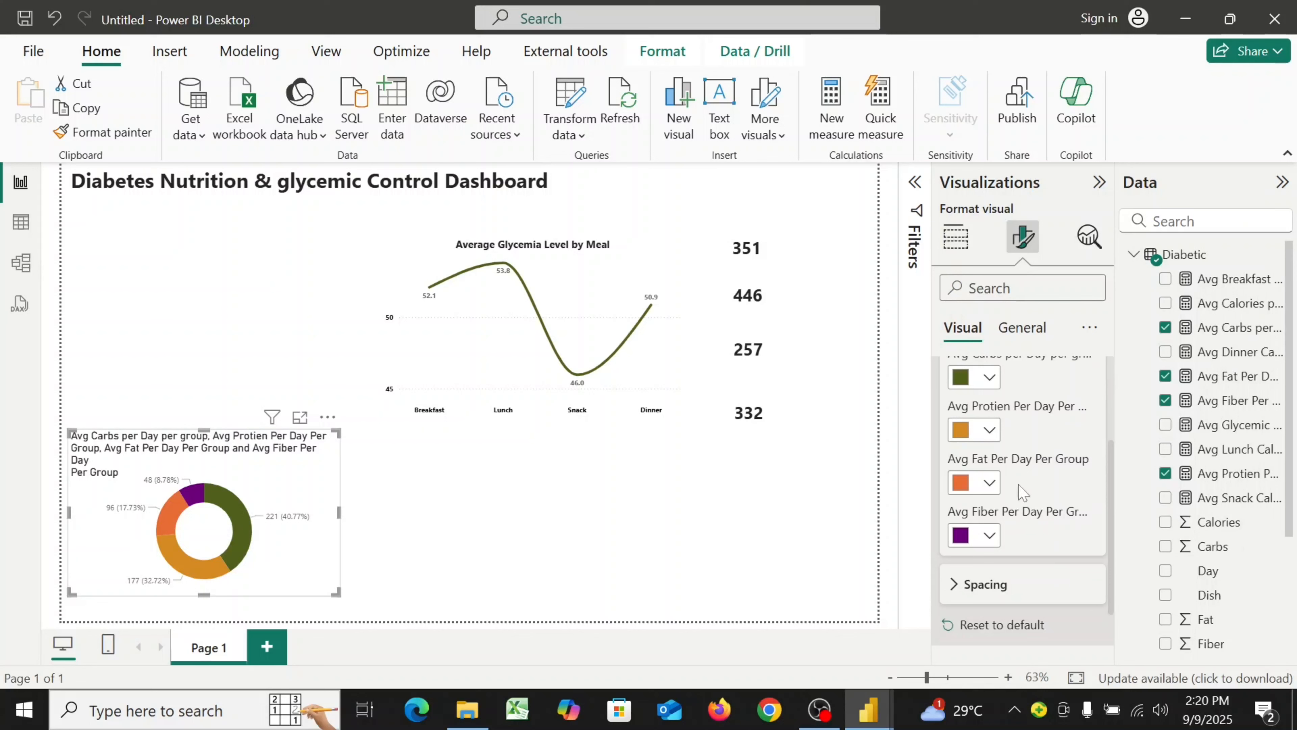
{"action": "left_click", "coordinate": [993, 484]}
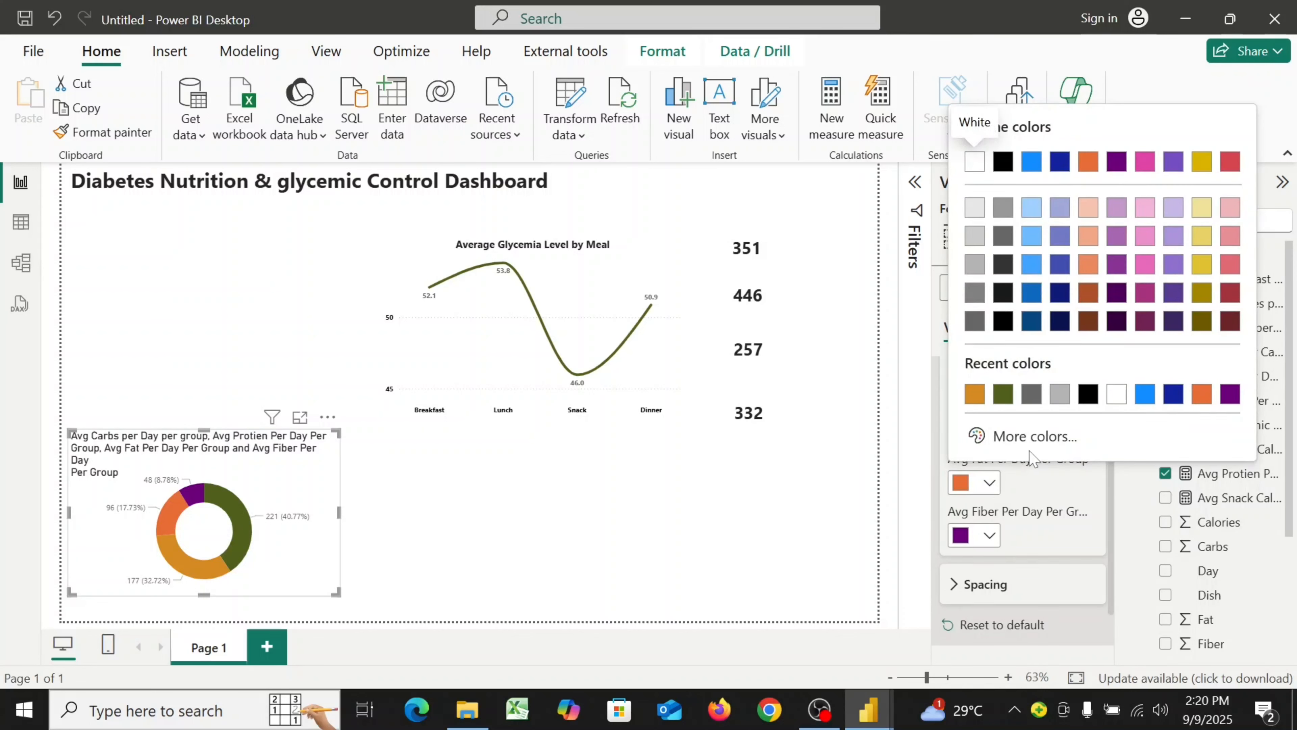
{"action": "left_click", "coordinate": [1041, 438]}
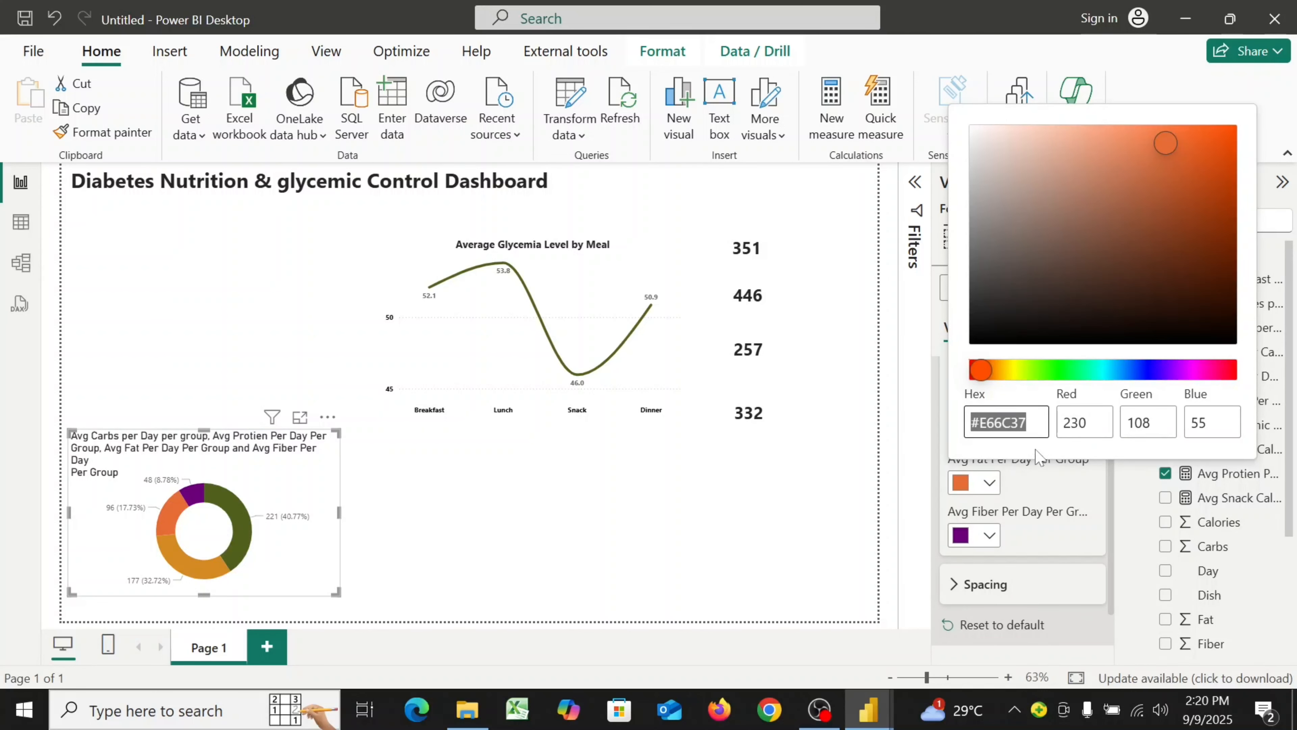
{"action": "left_click", "coordinate": [1035, 425]}
{"action": "key", "text": "BackSpace"}
{"action": "key", "text": "BackSpace"}
{"action": "key", "text": "BackSpace"}
{"action": "key", "text": "BackSpace"}
{"action": "key", "text": "BackSpace"}
{"action": "key", "text": "BackSpace"}
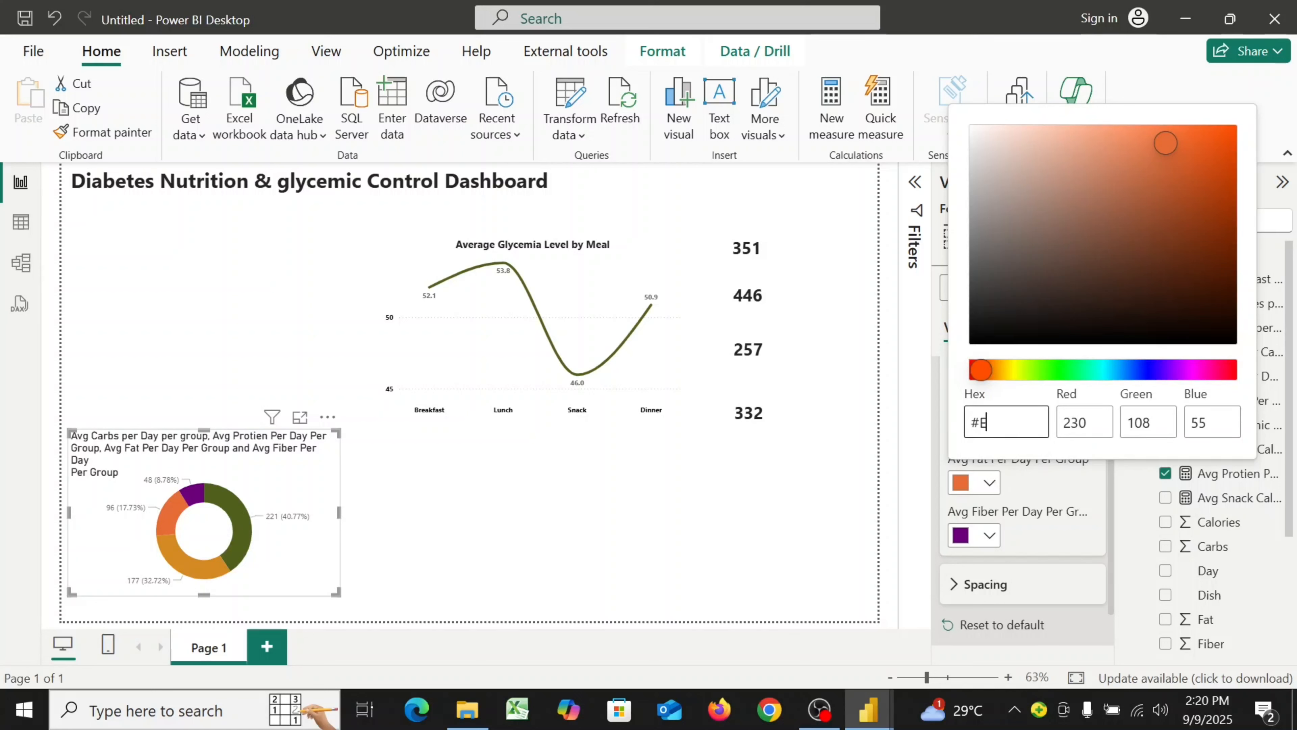
{"action": "type", "text": "DB7661"}
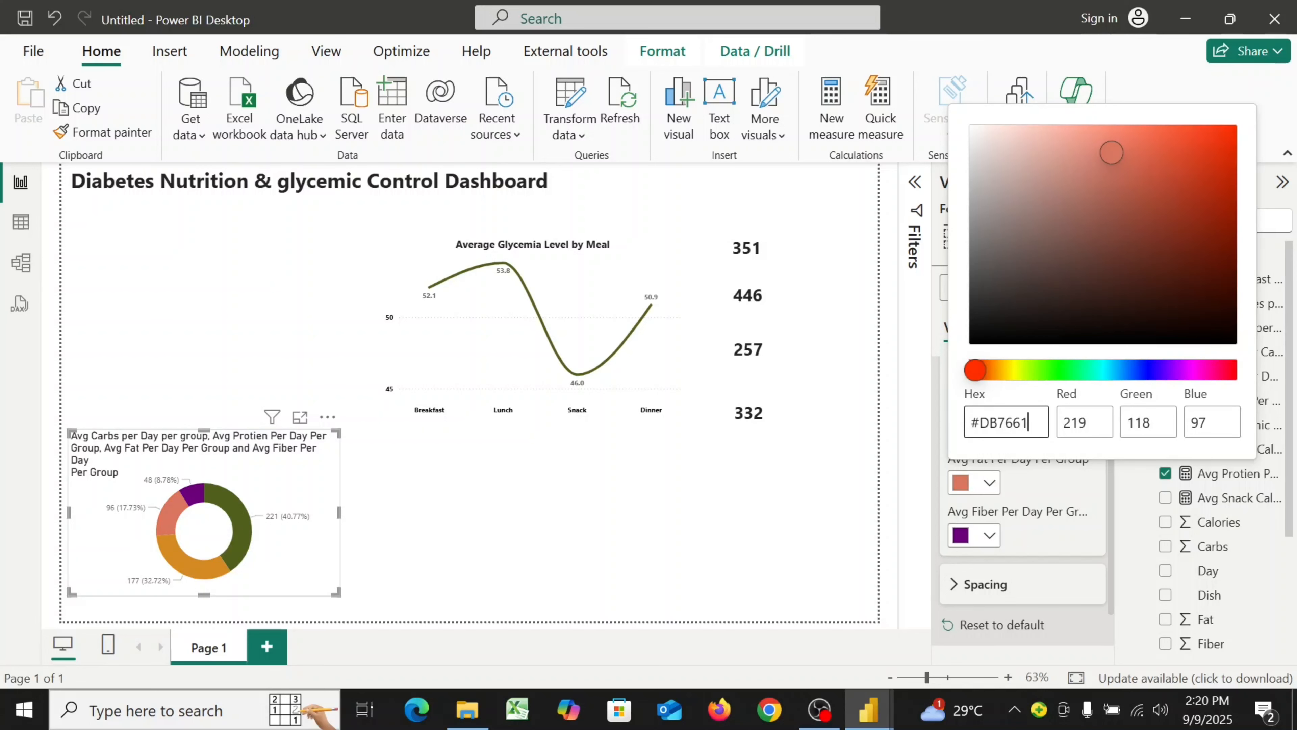
{"action": "left_click", "coordinate": [1057, 485]}
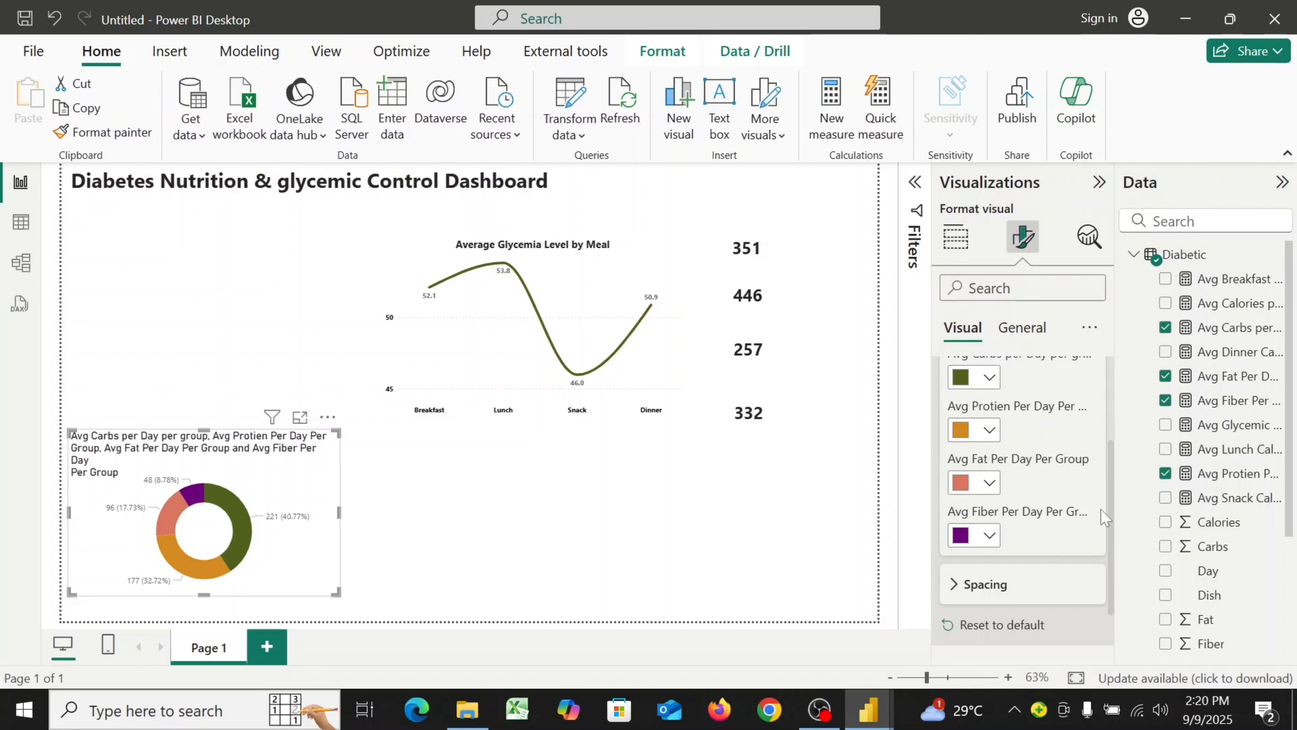
Set the Avg Fiber Per Day Per Group slice color to hex #C7AE81
{"action": "left_click", "coordinate": [989, 535]}
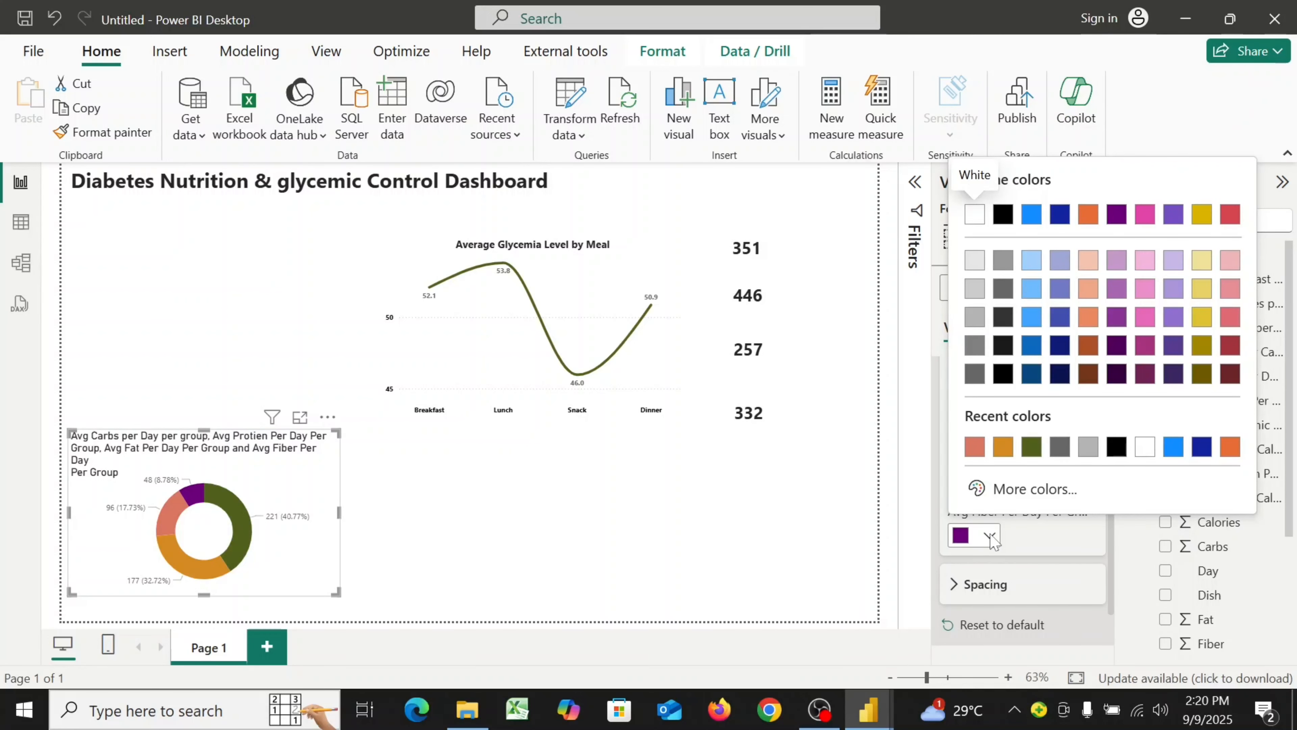
{"action": "left_click", "coordinate": [1027, 489]}
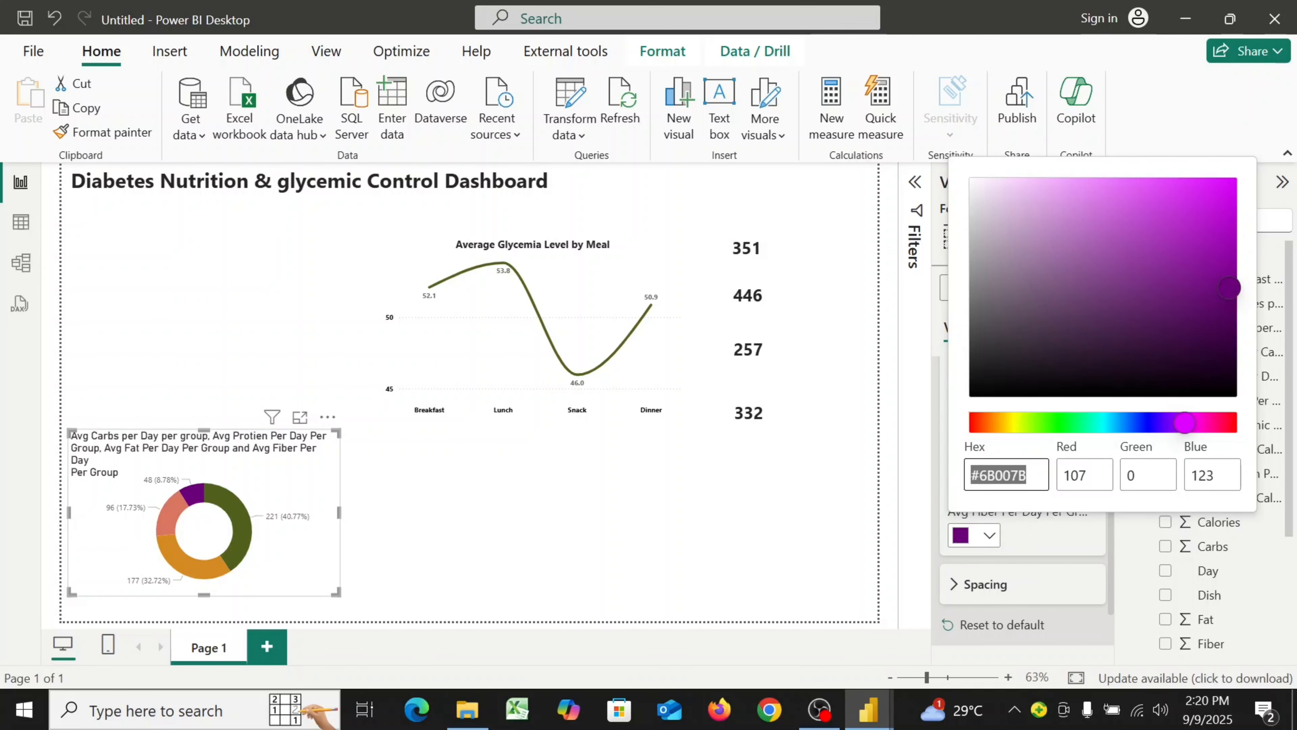
{"action": "left_click", "coordinate": [1027, 476]}
{"action": "key", "text": "BackSpace"}
{"action": "key", "text": "BackSpace"}
{"action": "key", "text": "BackSpace"}
{"action": "key", "text": "BackSpace"}
{"action": "key", "text": "BackSpace"}
{"action": "key", "text": "BackSpace"}
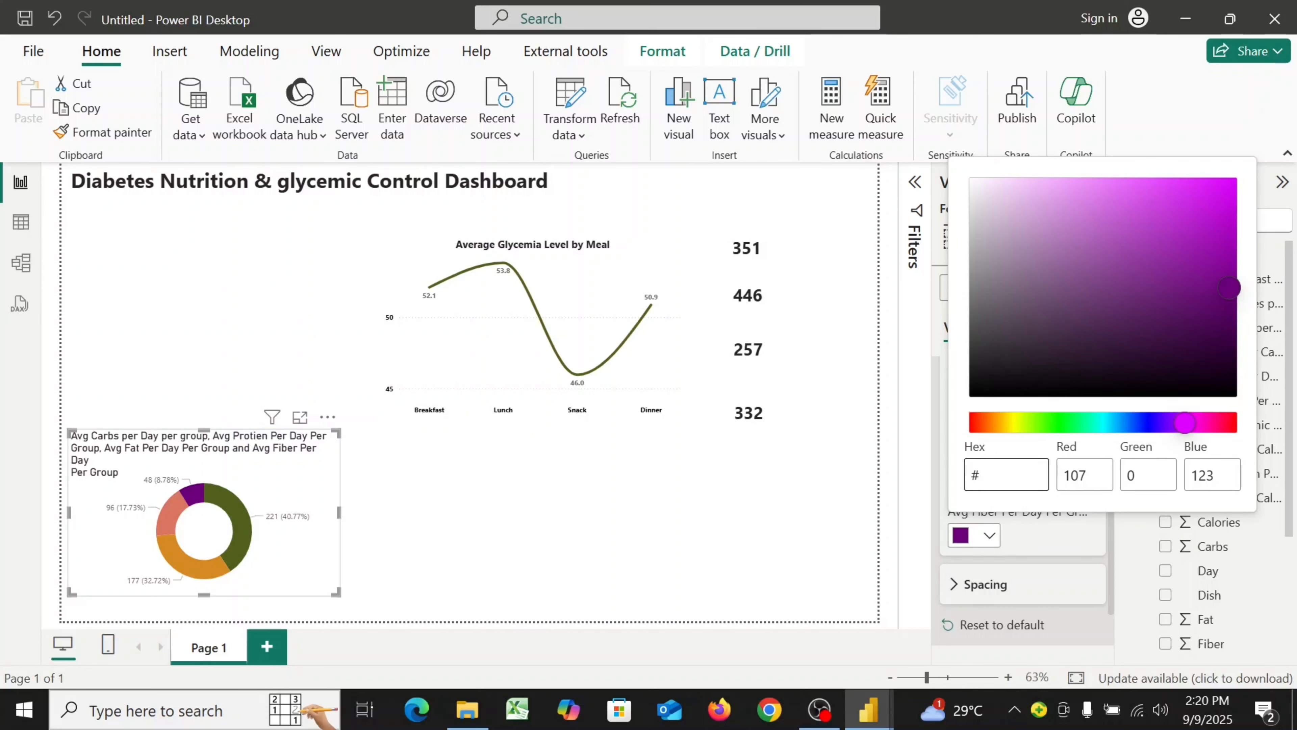
{"action": "type", "text": "C7AE81"}
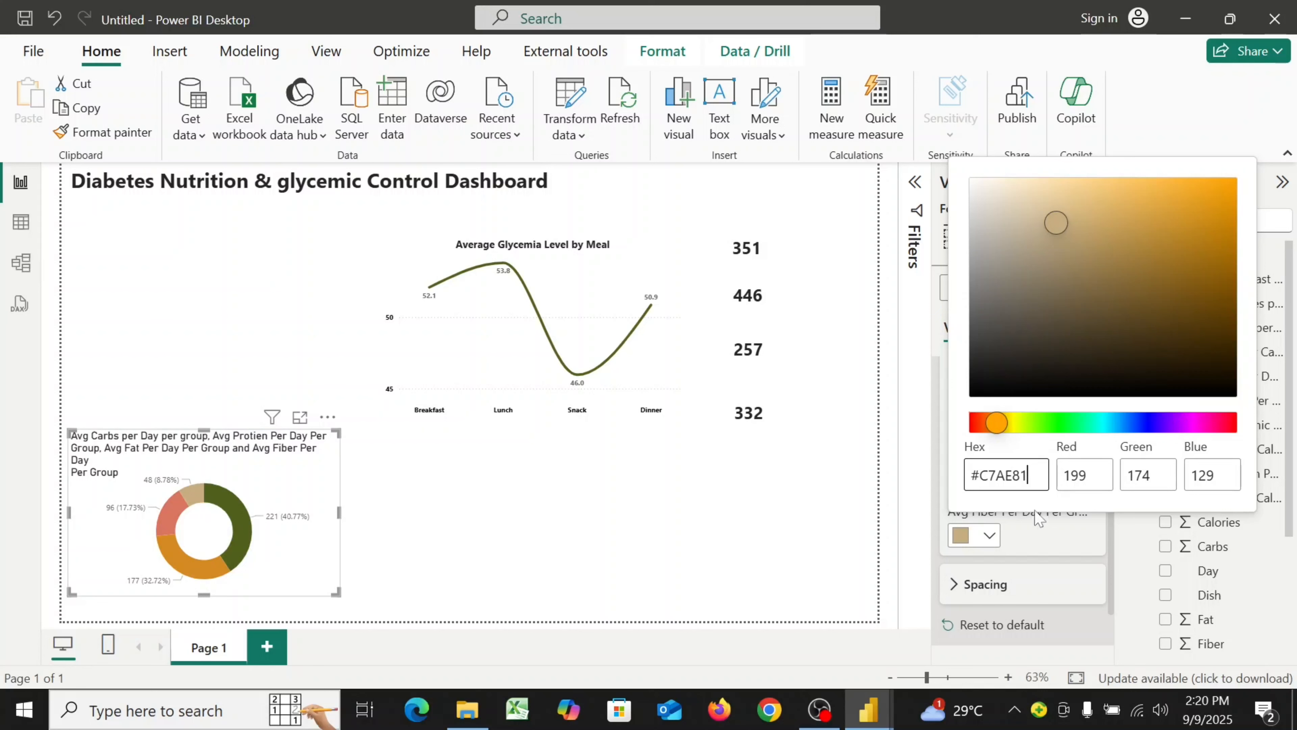
{"action": "left_click", "coordinate": [1040, 541]}
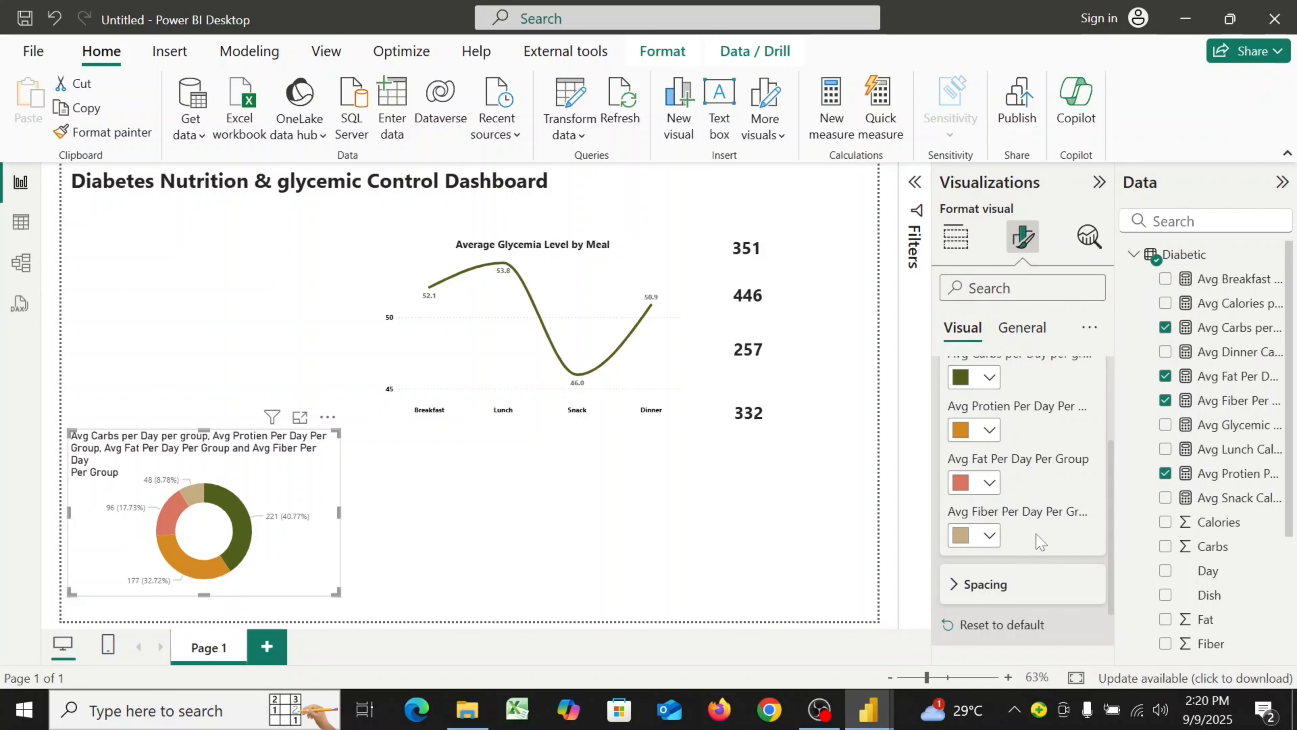
Increase the donut's inner radius to 85% and turn off its detail labels
{"action": "scroll", "coordinate": [1039, 539], "scroll_direction": "down", "scroll_amount": 3}
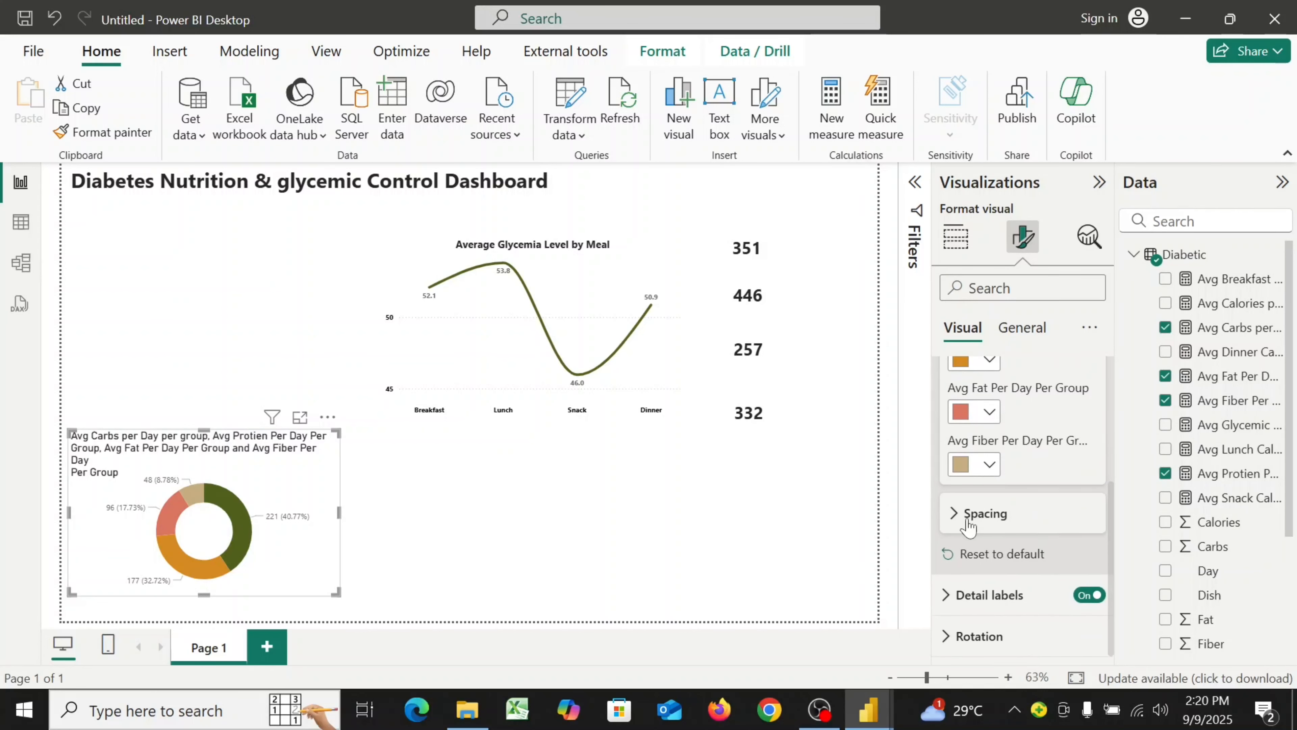
{"action": "left_click", "coordinate": [953, 522]}
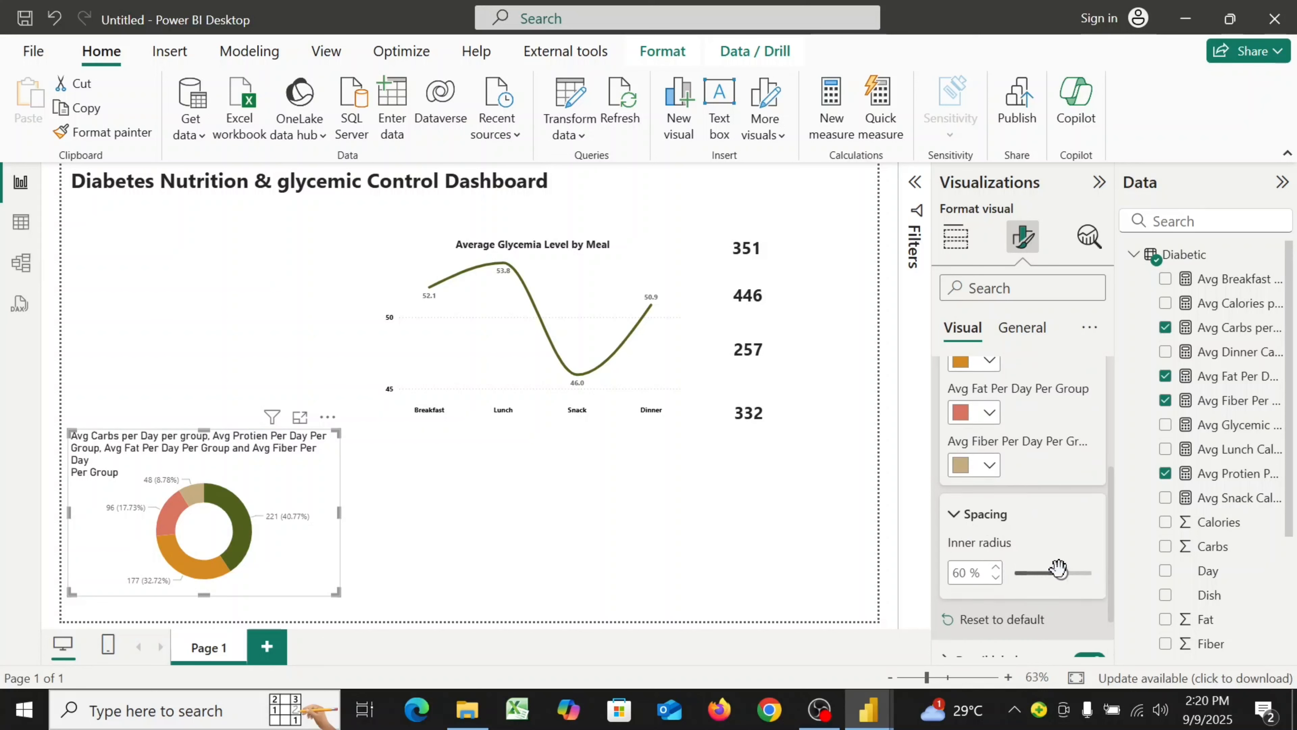
{"action": "left_click_drag", "start_coordinate": [1061, 572], "coordinate": [1079, 570]}
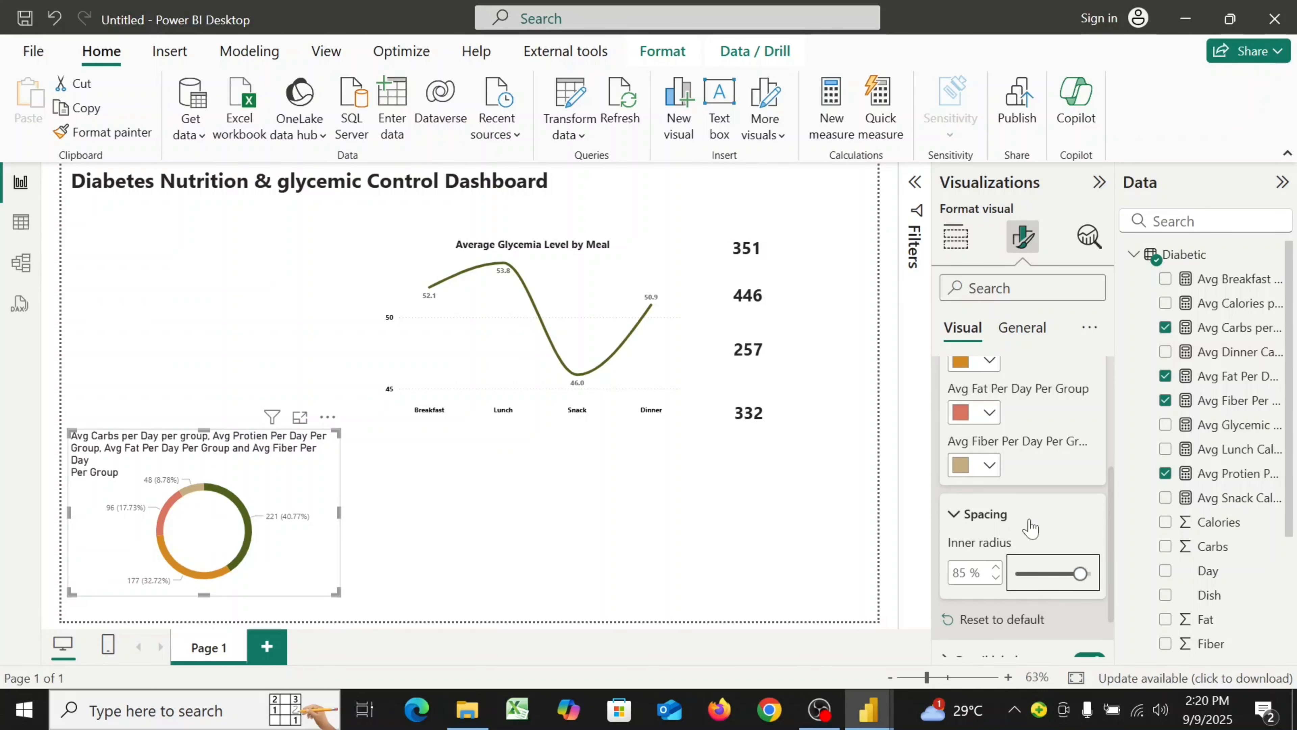
{"action": "scroll", "coordinate": [1030, 528], "scroll_direction": "down", "scroll_amount": 3}
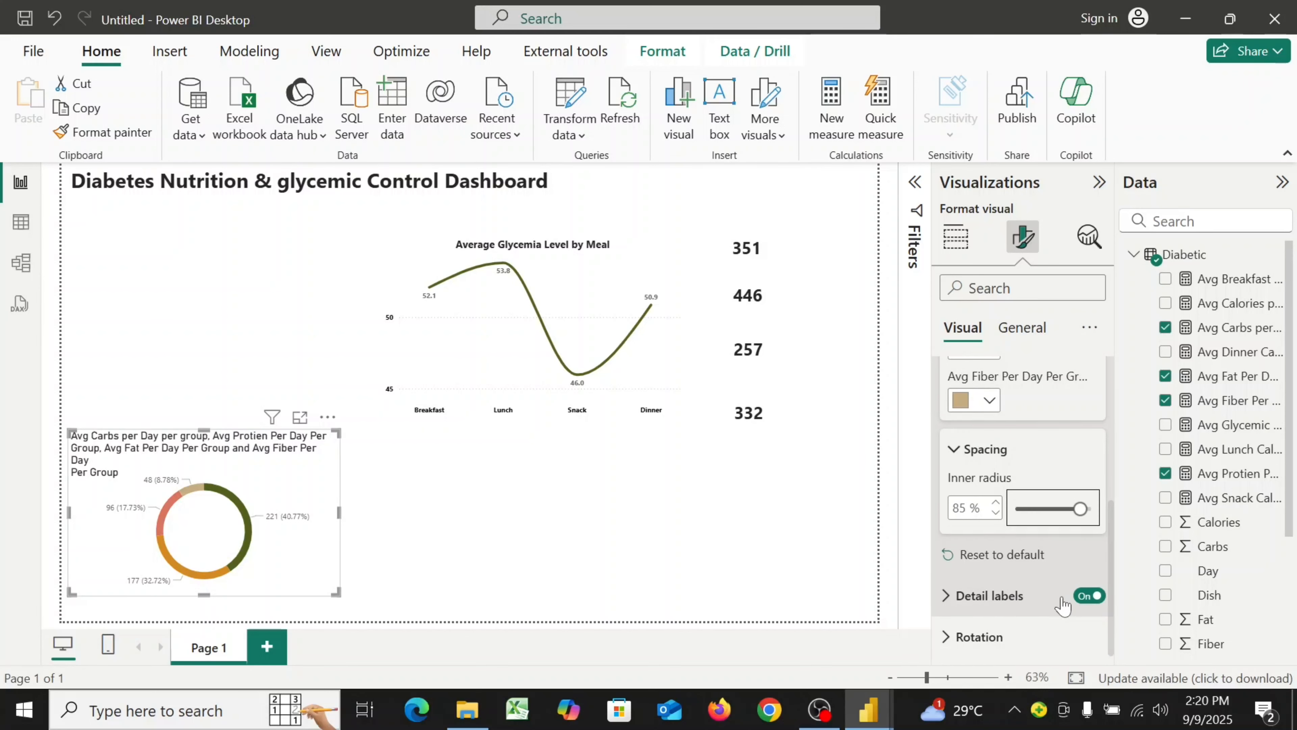
{"action": "left_click", "coordinate": [1085, 598]}
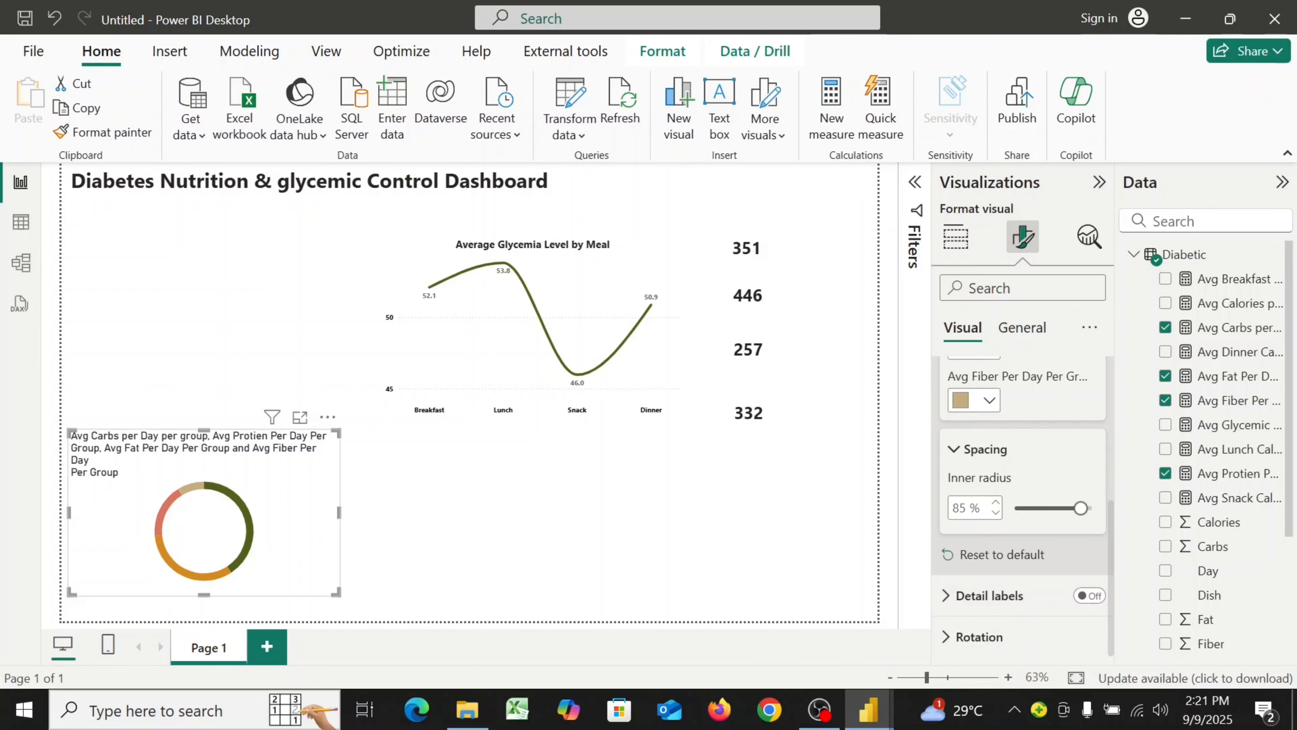
Rename the donut chart's title to "Average Daily Nutrient Intake"
{"action": "left_click", "coordinate": [1022, 330]}
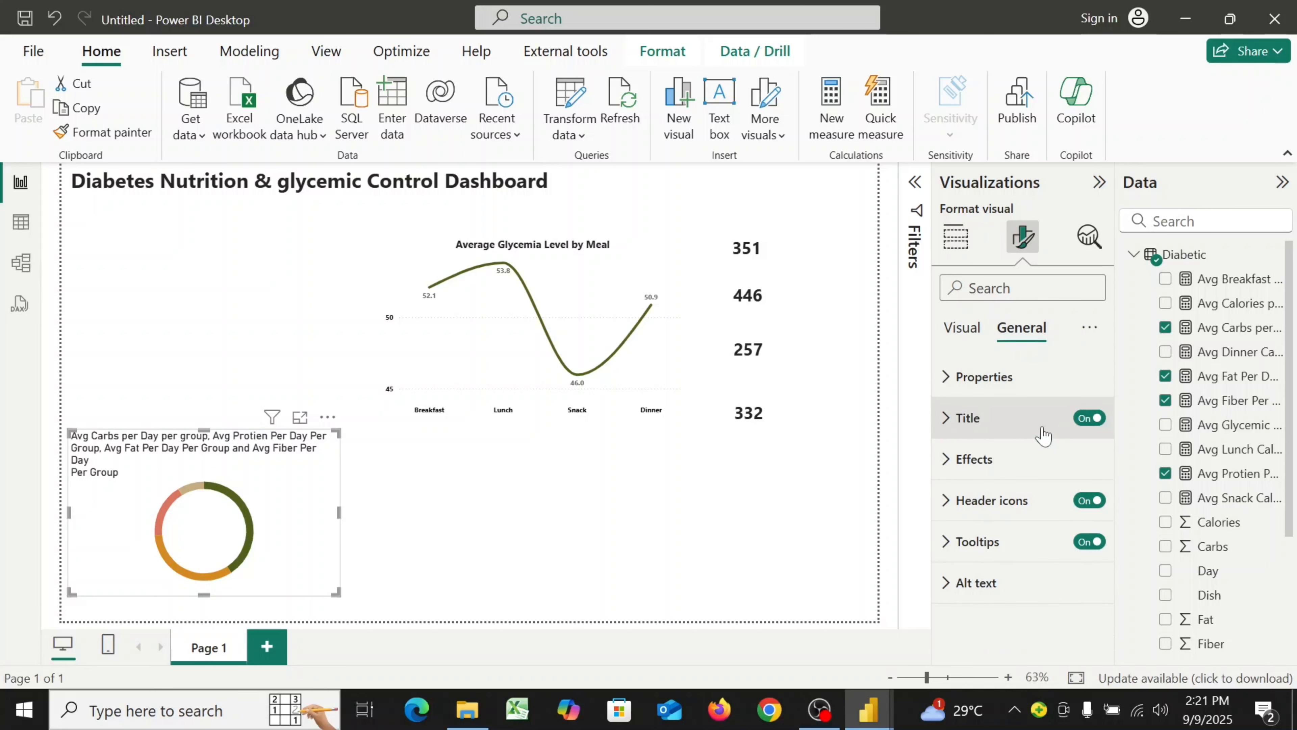
{"action": "left_click", "coordinate": [947, 420]}
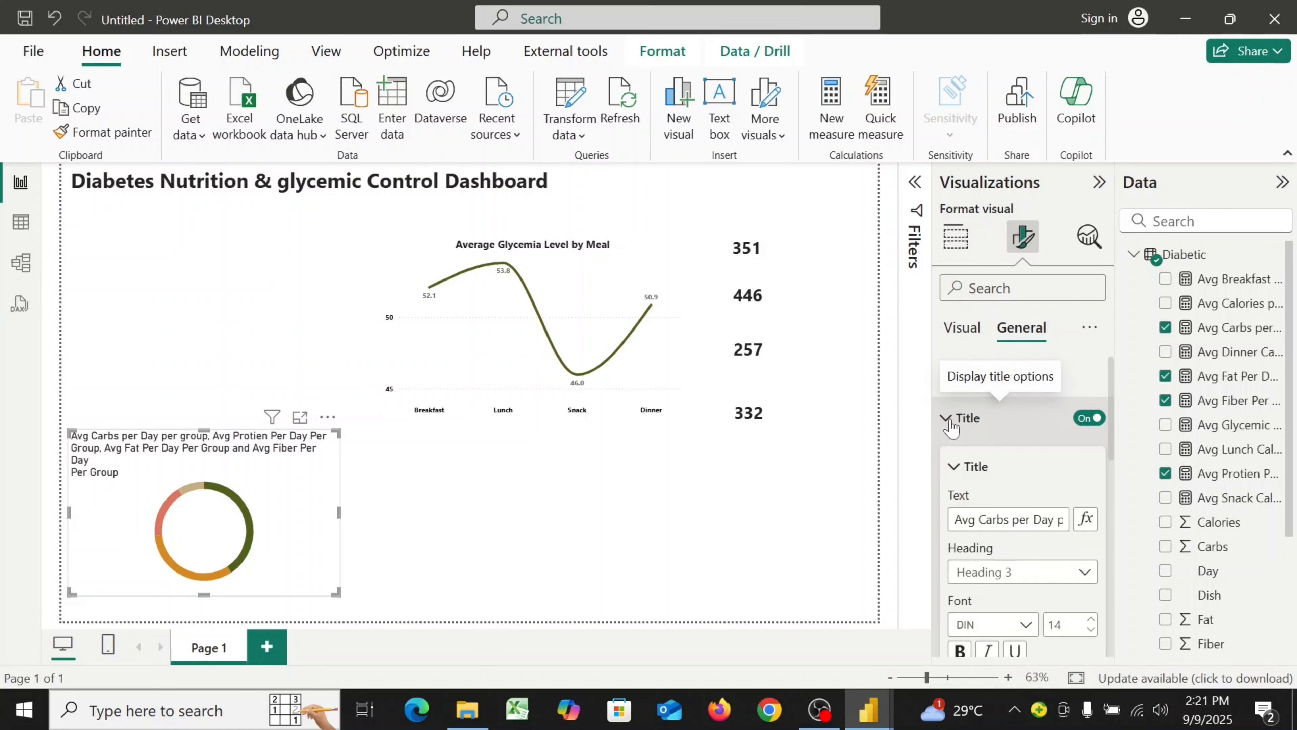
{"action": "left_click_drag", "start_coordinate": [954, 519], "coordinate": [1112, 526]}
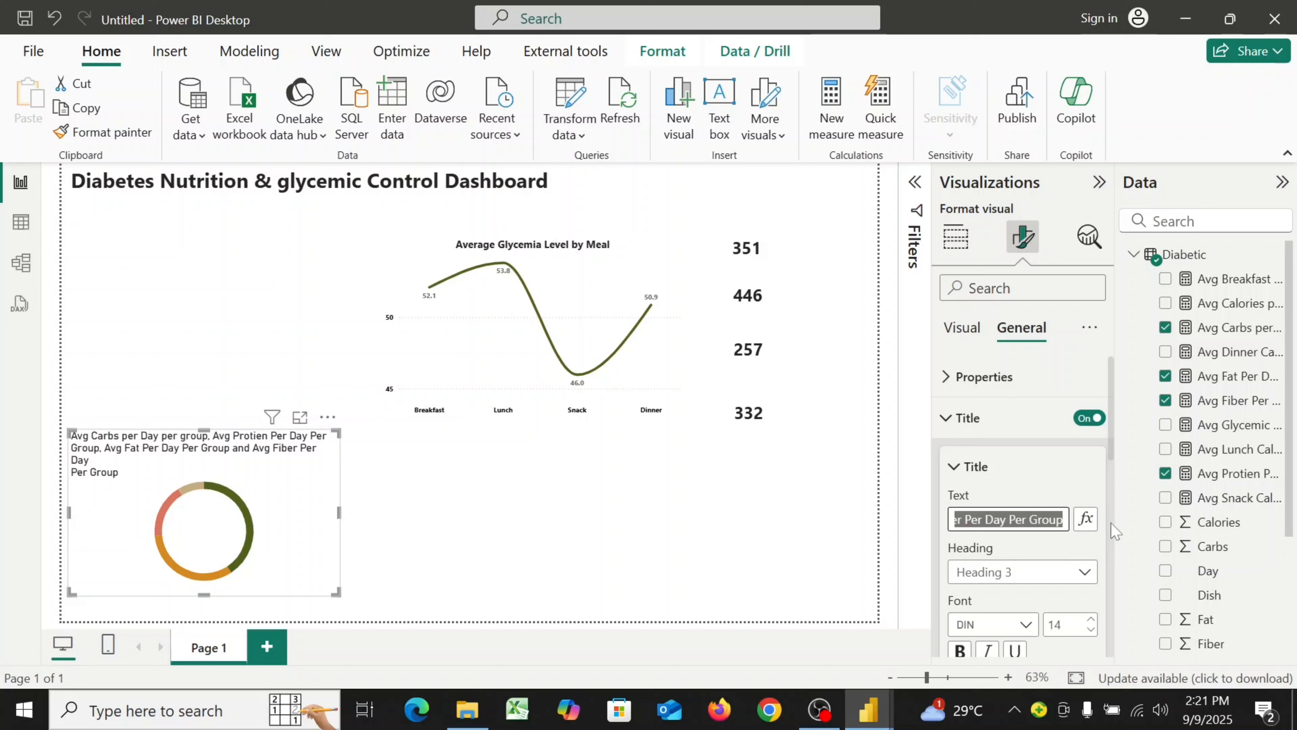
{"action": "key", "text": "BackSpace"}
{"action": "type", "text": "A"}
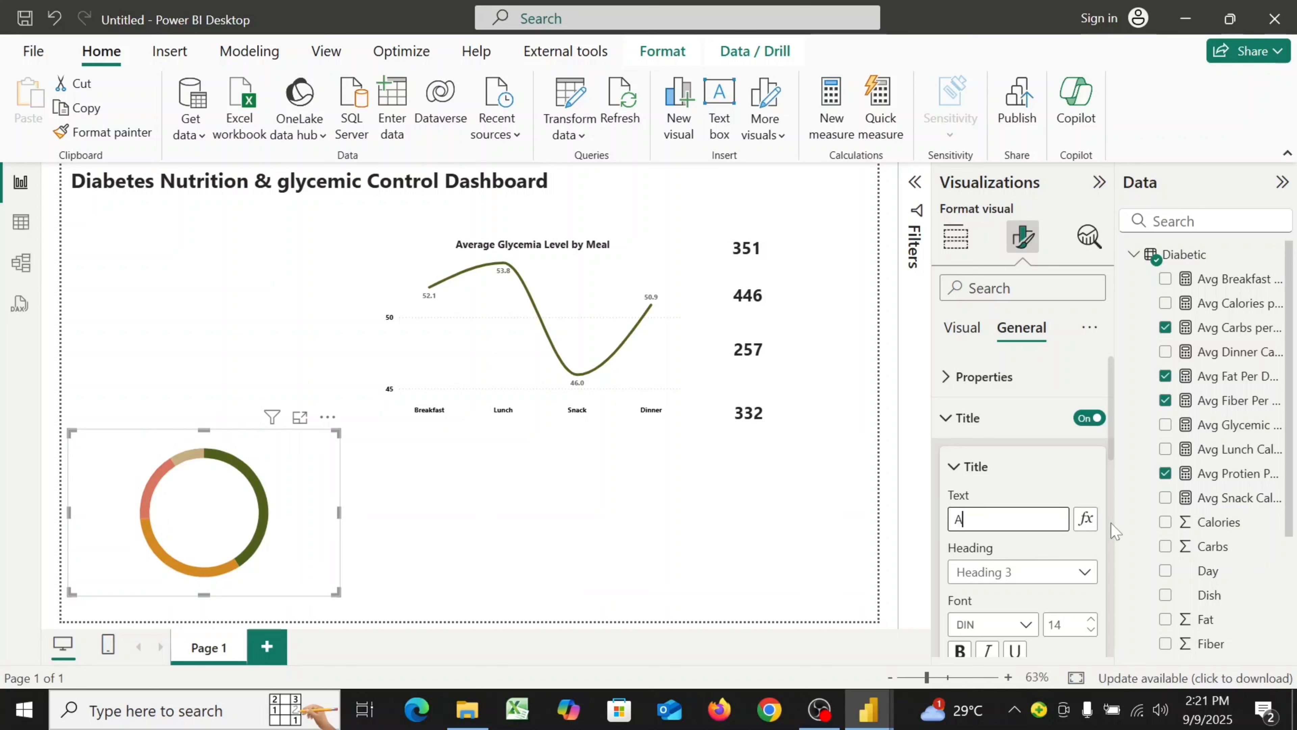
{"action": "type", "text": "verage"}
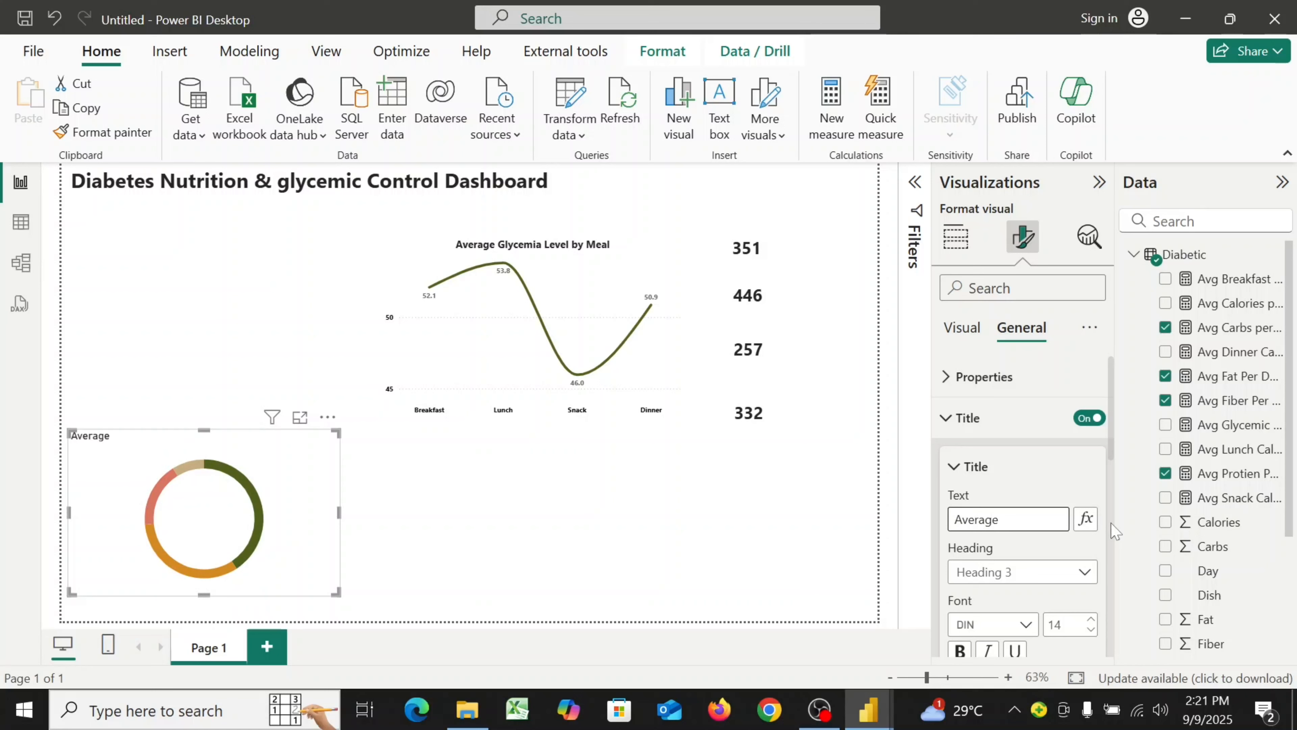
{"action": "type", "text": " Daily Nutrient"}
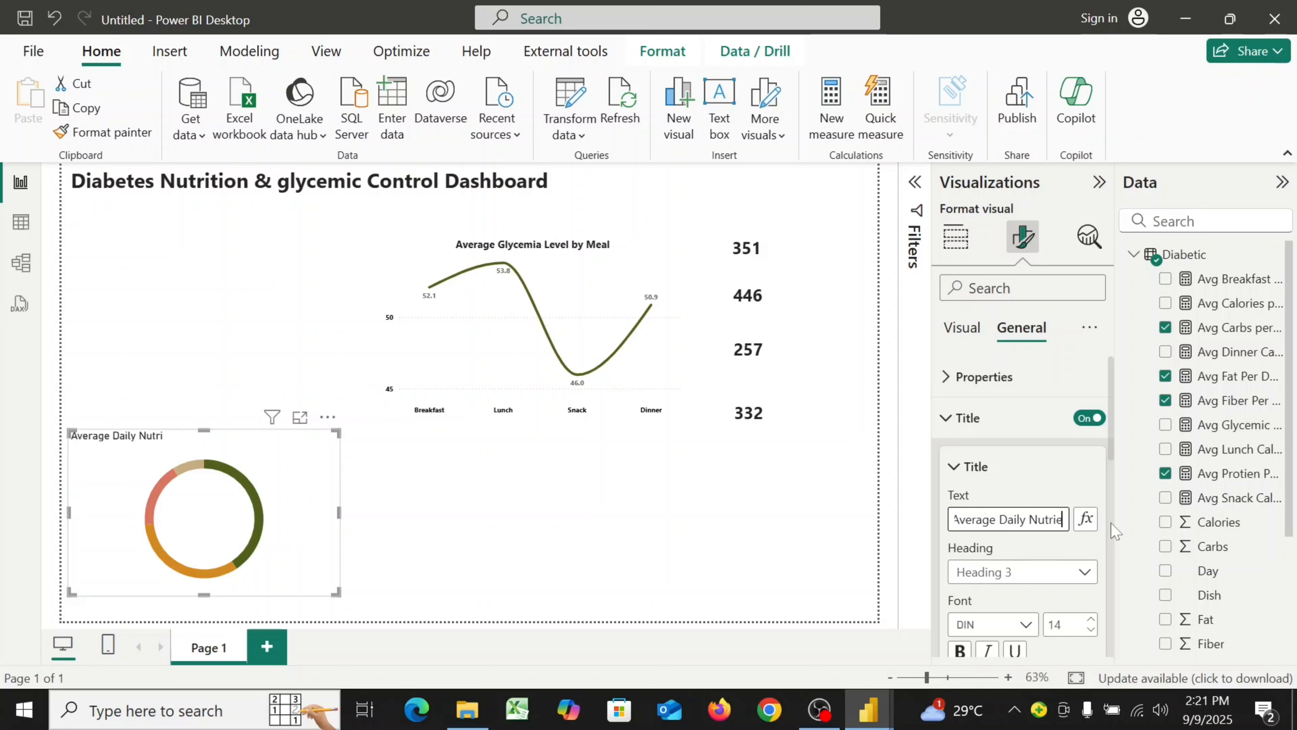
{"action": "type", "text": " Inta"}
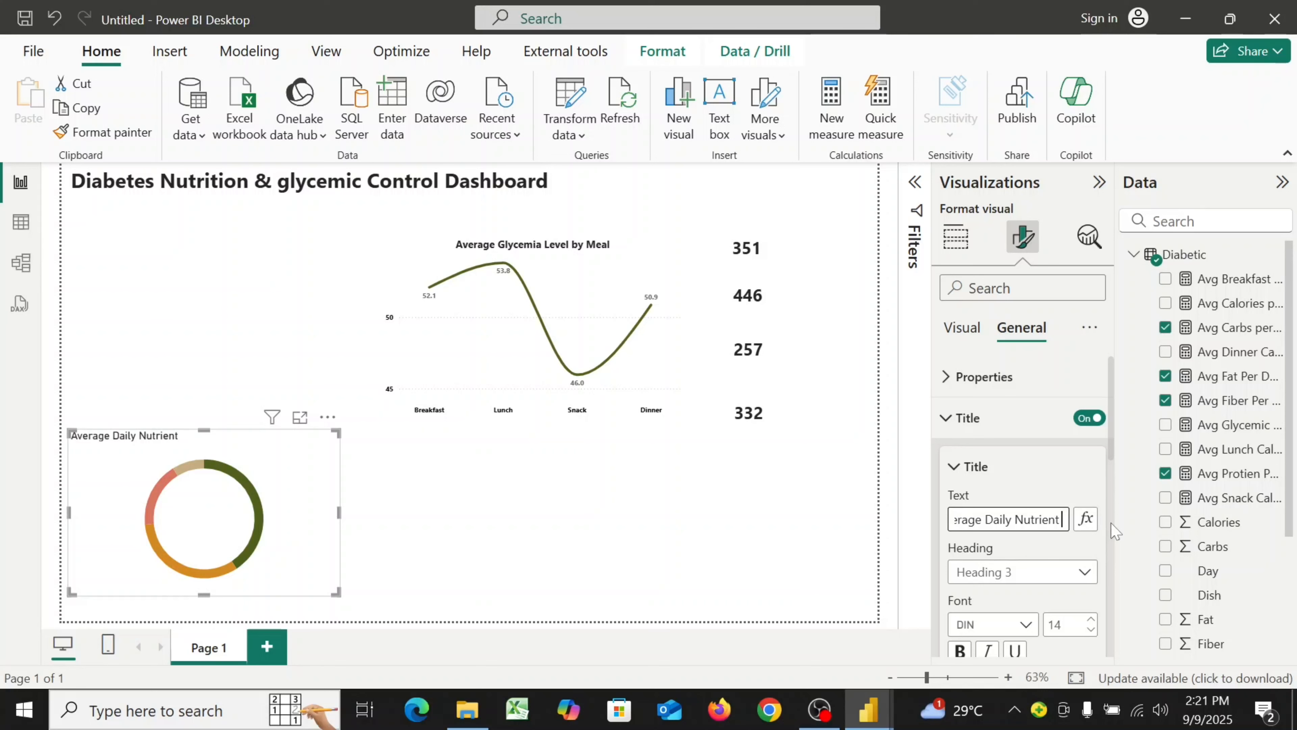
{"action": "type", "text": "ke"}
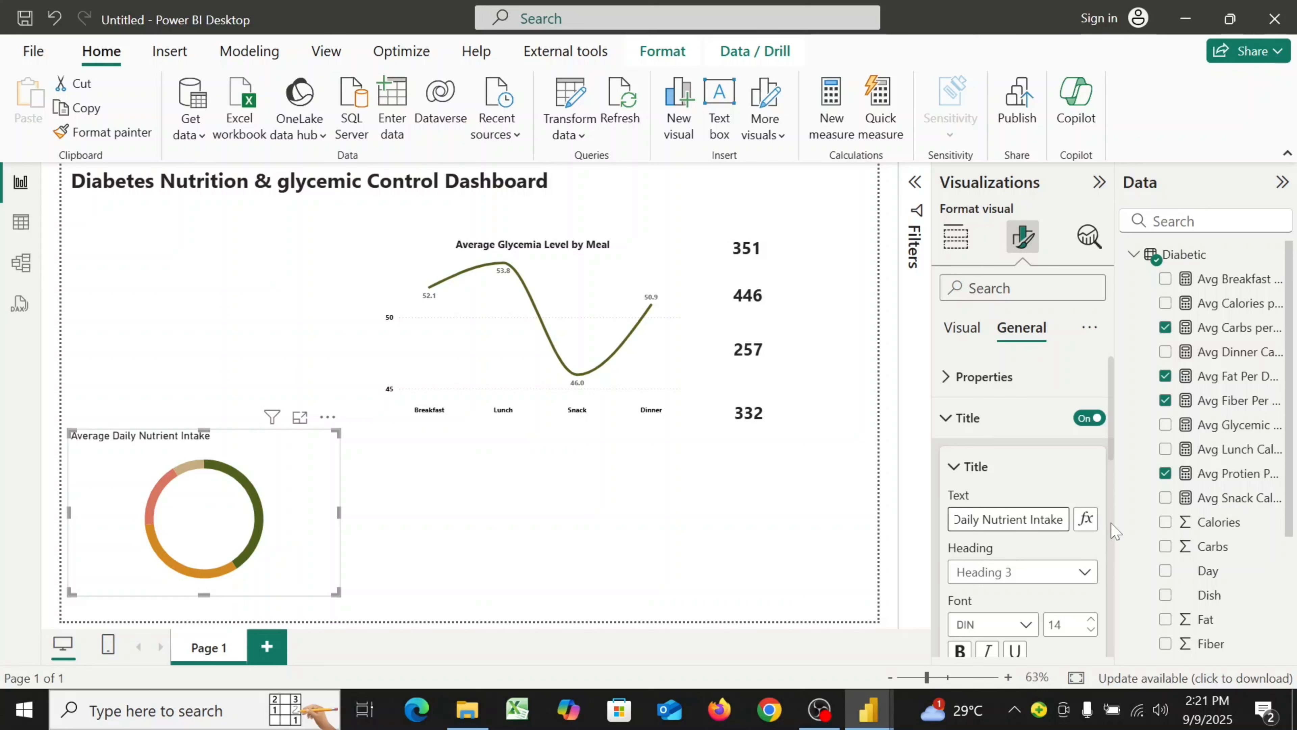
Set the donut title's font to Segoe UI, size 12, and make it bold
{"action": "scroll", "coordinate": [1034, 530], "scroll_direction": "down", "scroll_amount": 4}
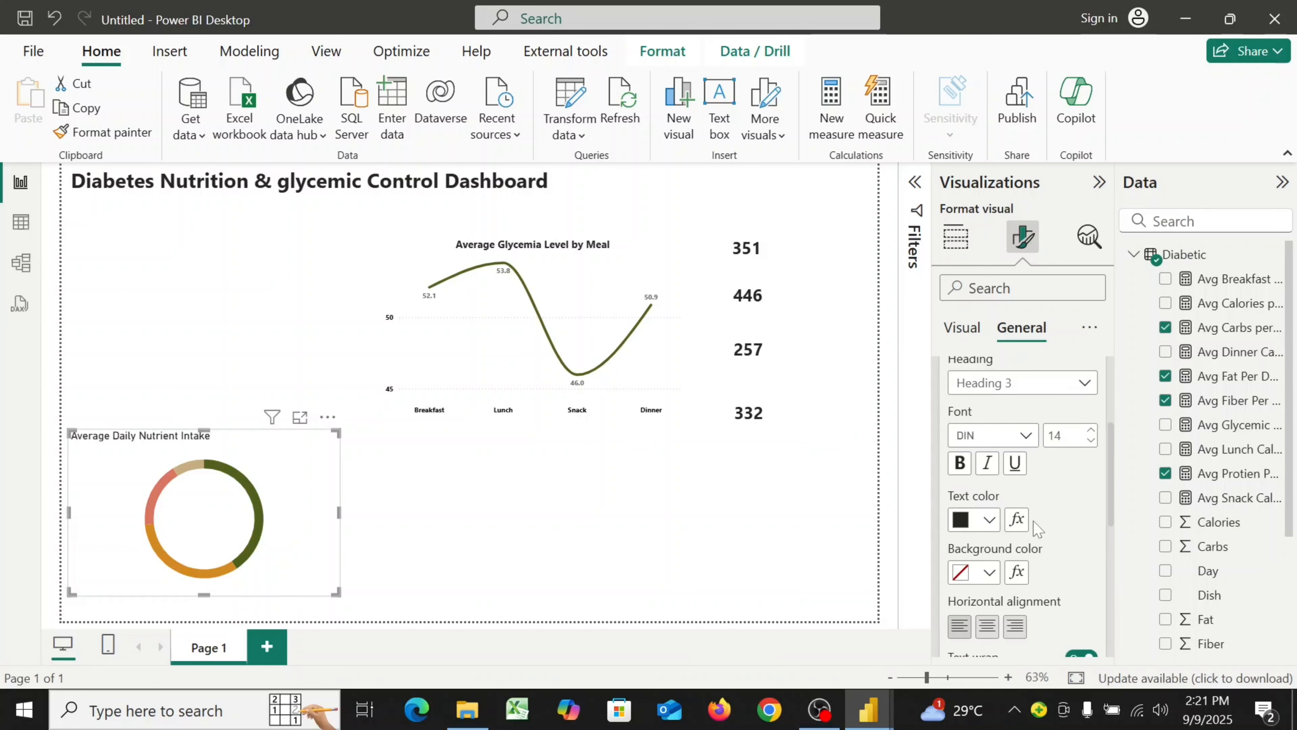
{"action": "left_click", "coordinate": [1024, 436]}
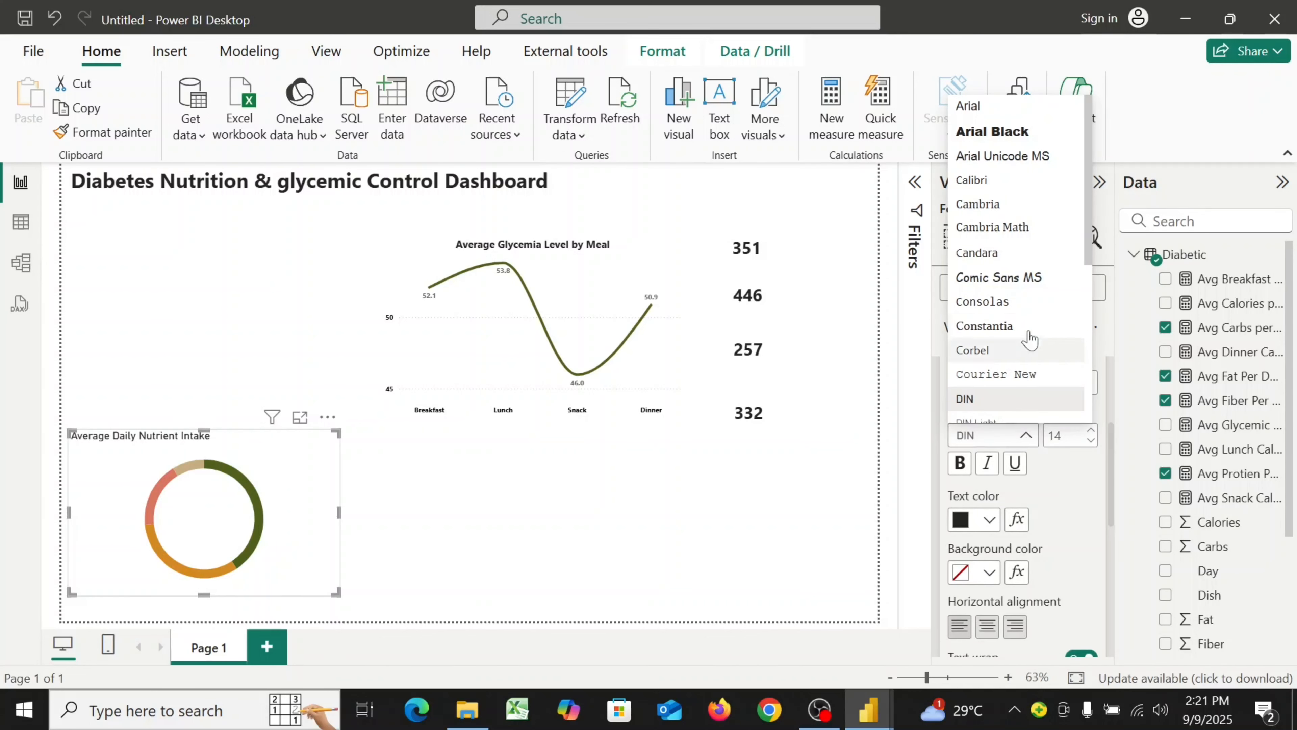
{"action": "scroll", "coordinate": [1029, 339], "scroll_direction": "down", "scroll_amount": 4}
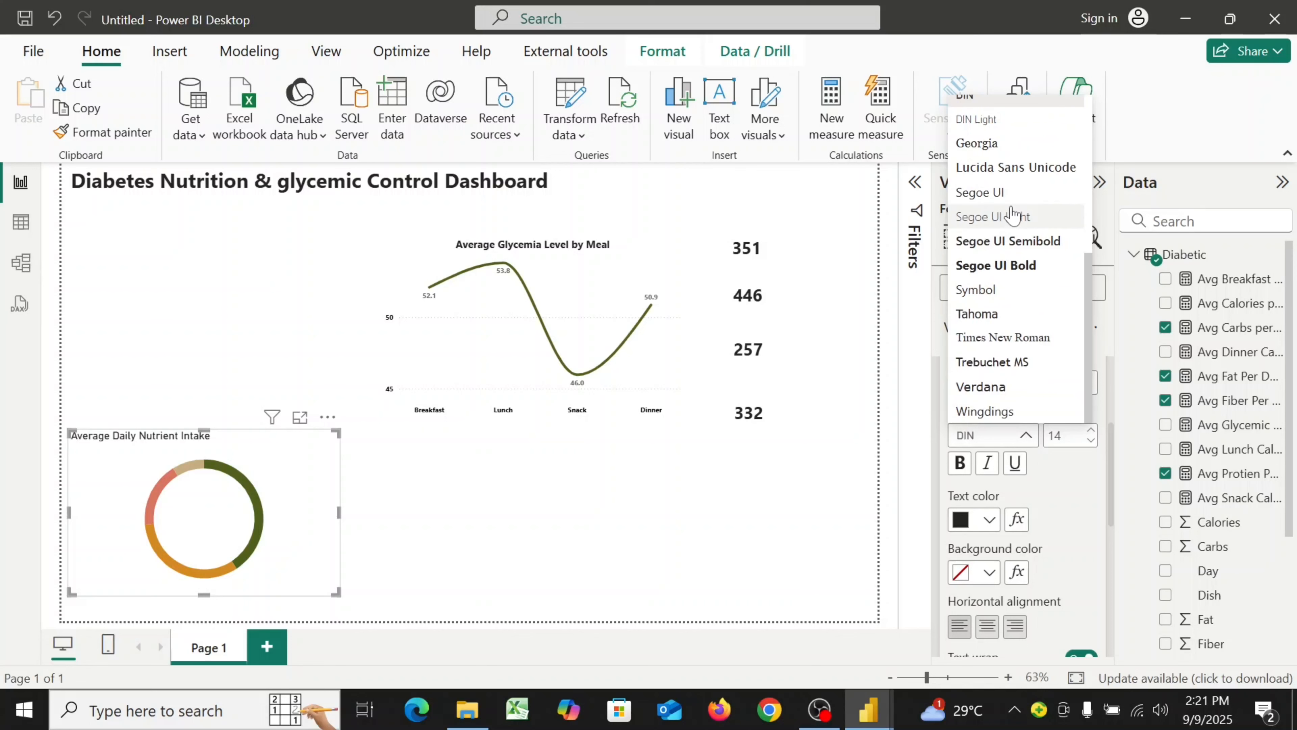
{"action": "left_click", "coordinate": [1011, 193]}
{"action": "double_click", "coordinate": [1055, 436]}
{"action": "type", "text": "12"}
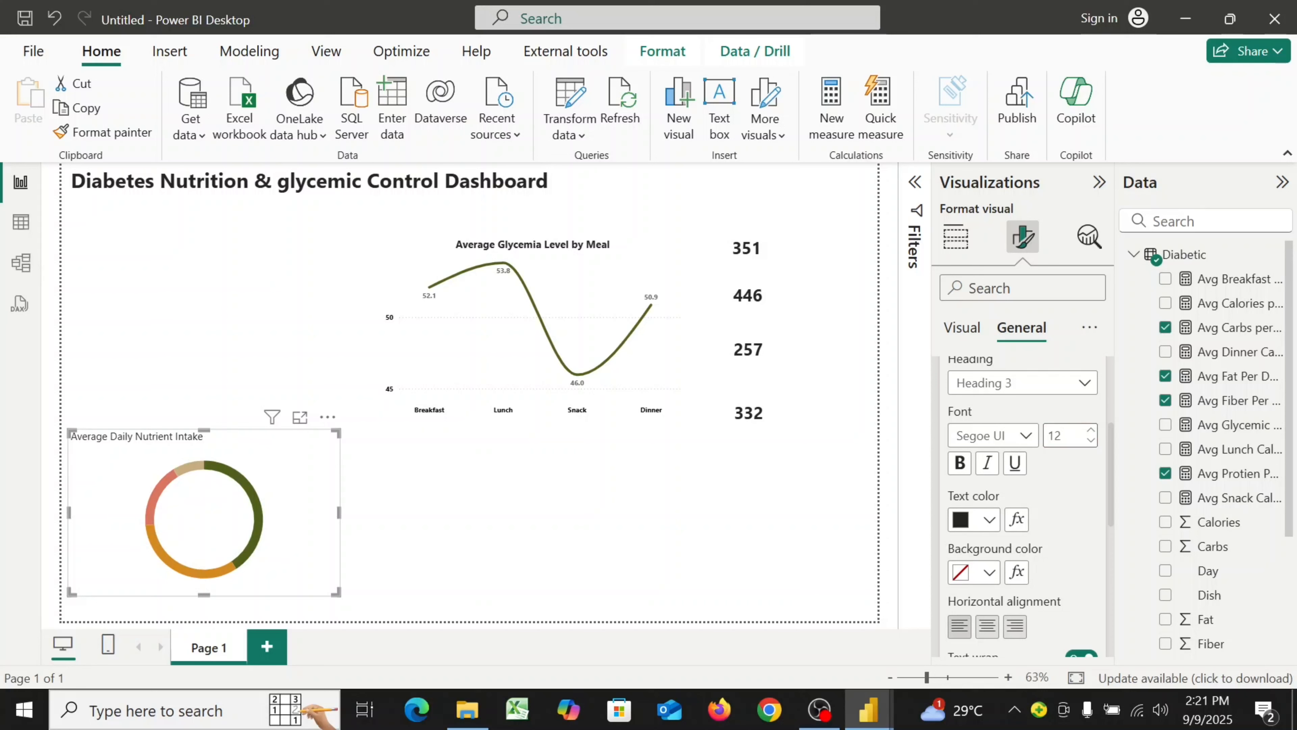
{"action": "left_click", "coordinate": [960, 465]}
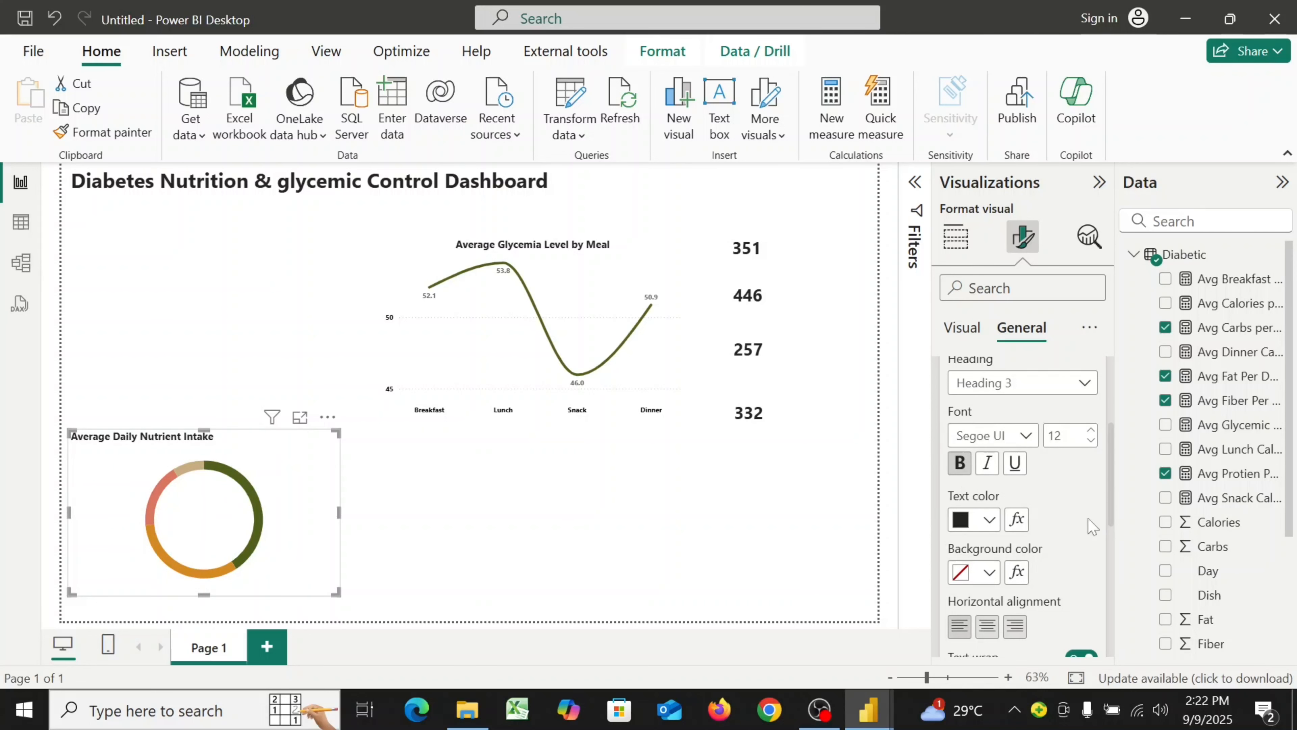
Center-align the donut chart's title horizontally
{"action": "scroll", "coordinate": [1097, 511], "scroll_direction": "down", "scroll_amount": 2}
{"action": "scroll", "coordinate": [1101, 511], "scroll_direction": "down", "scroll_amount": 1}
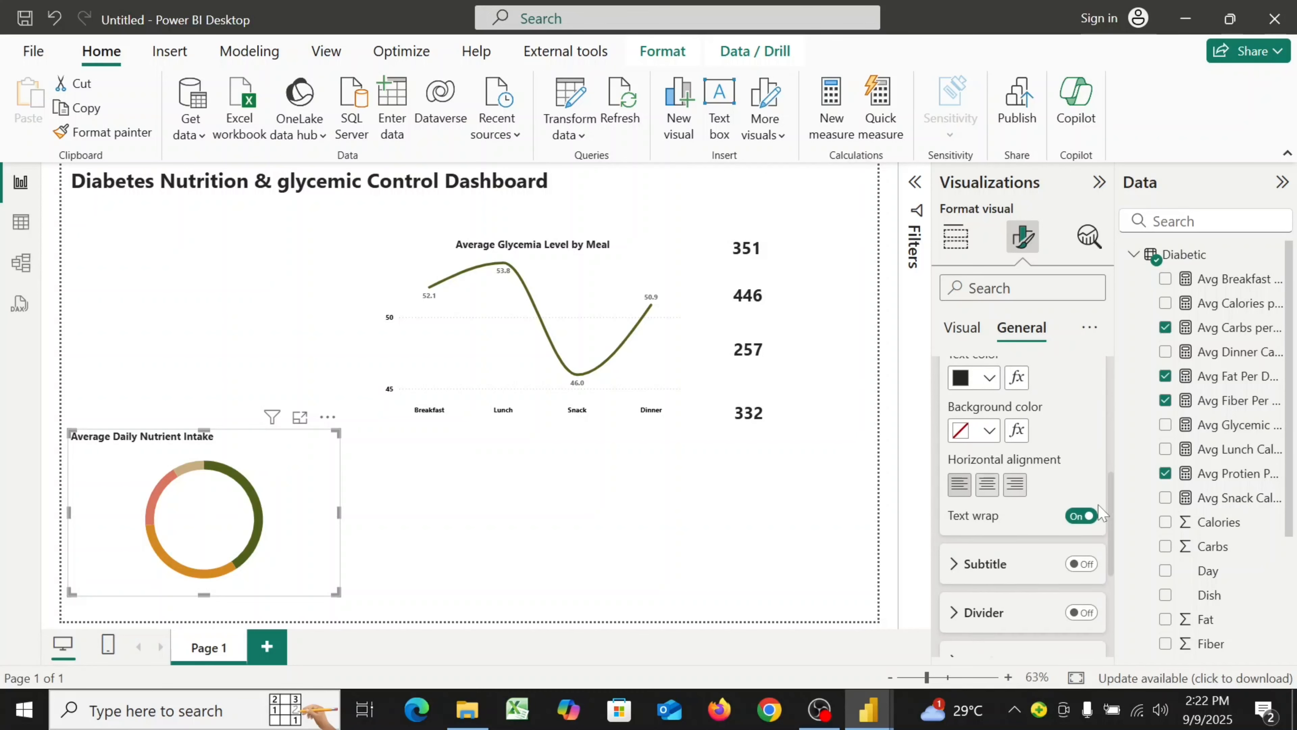
{"action": "left_click", "coordinate": [987, 488]}
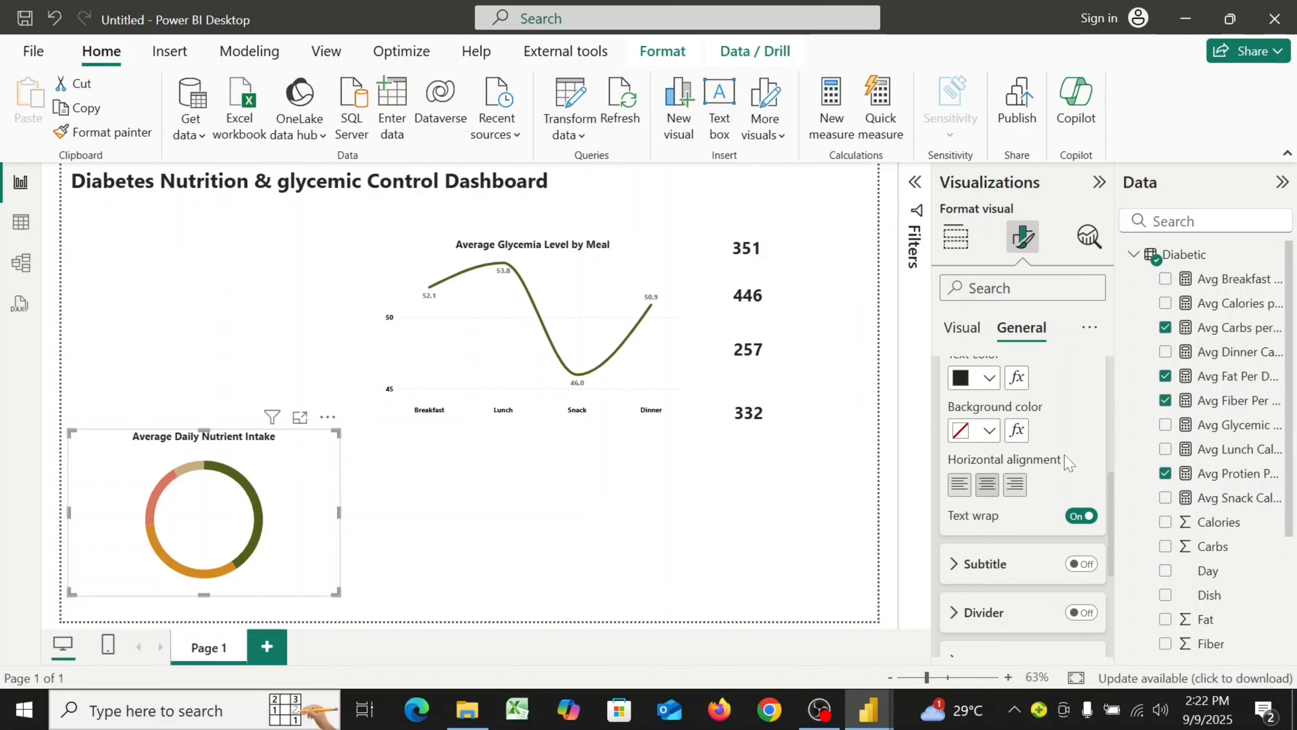